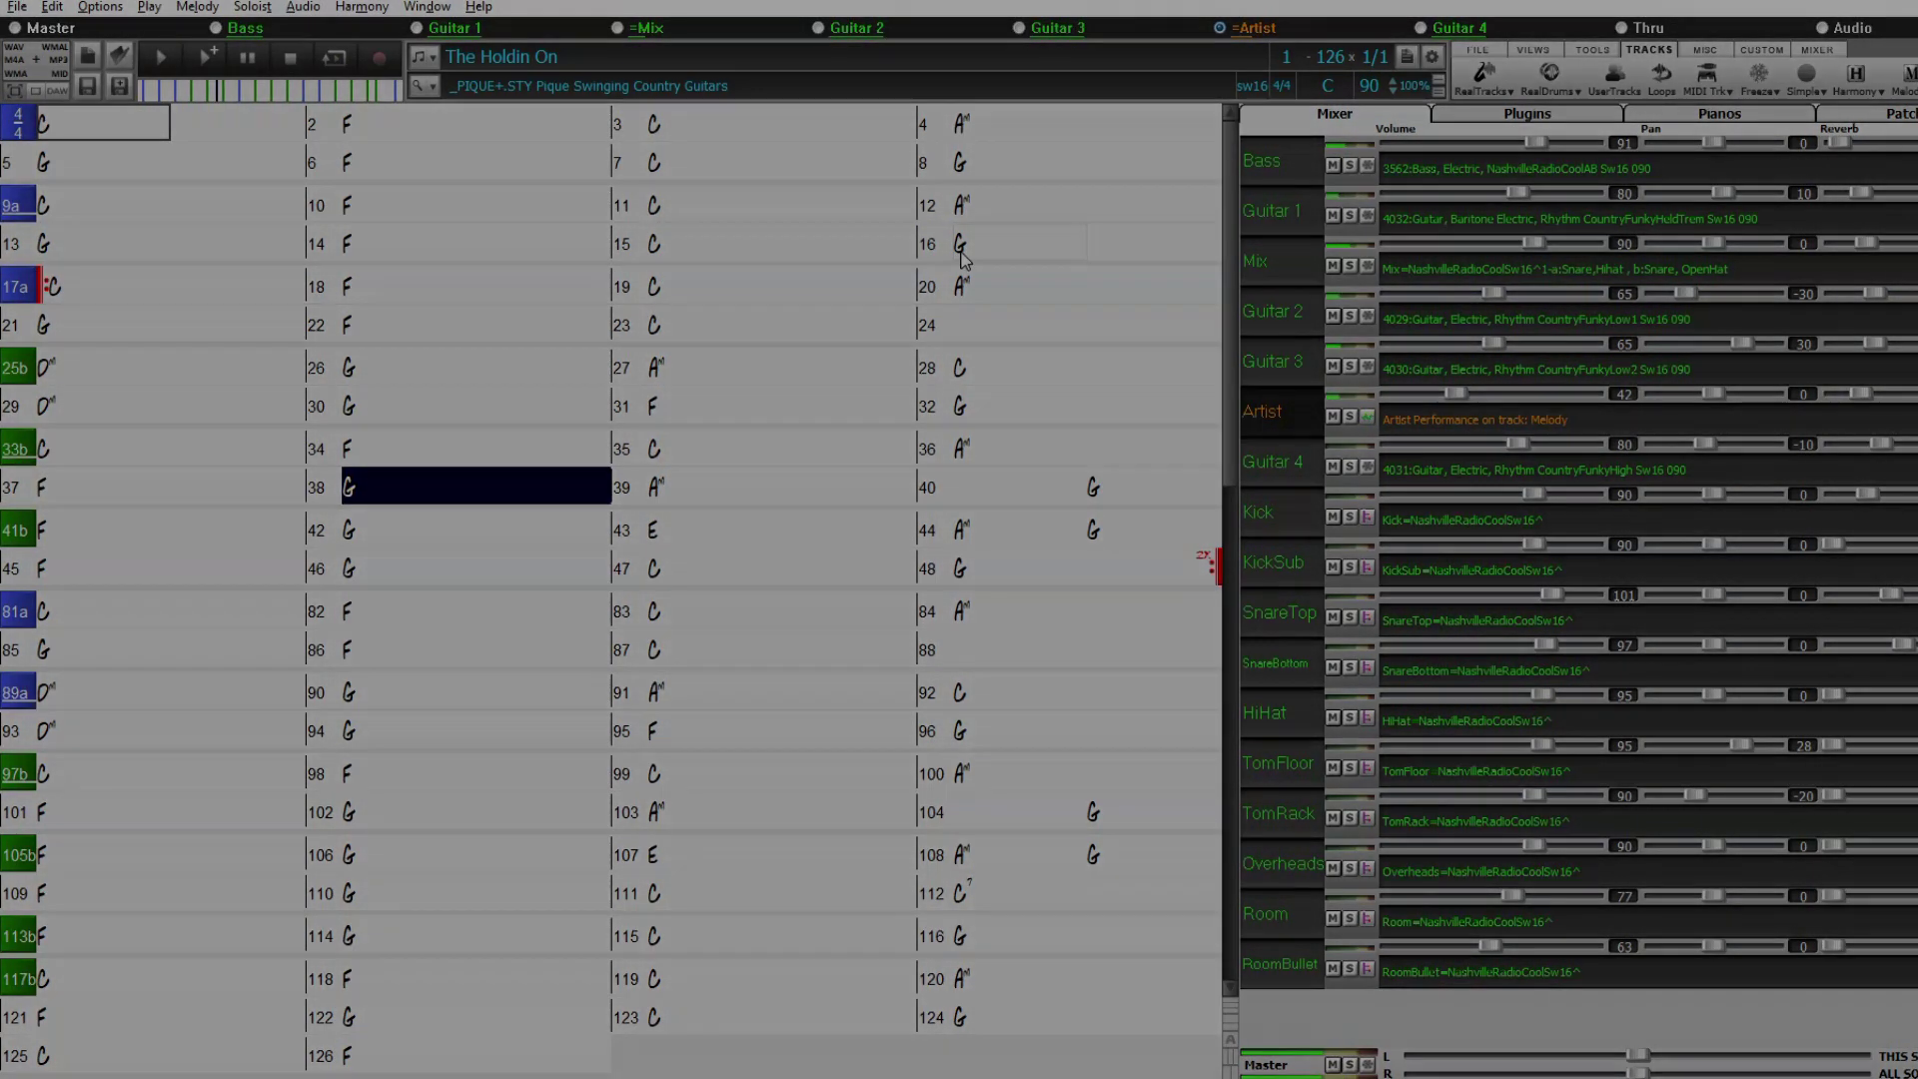
# Play the song from bar 32 with its current drums, and stop playback after listening.
pyautogui.doubleClick(1000, 404)
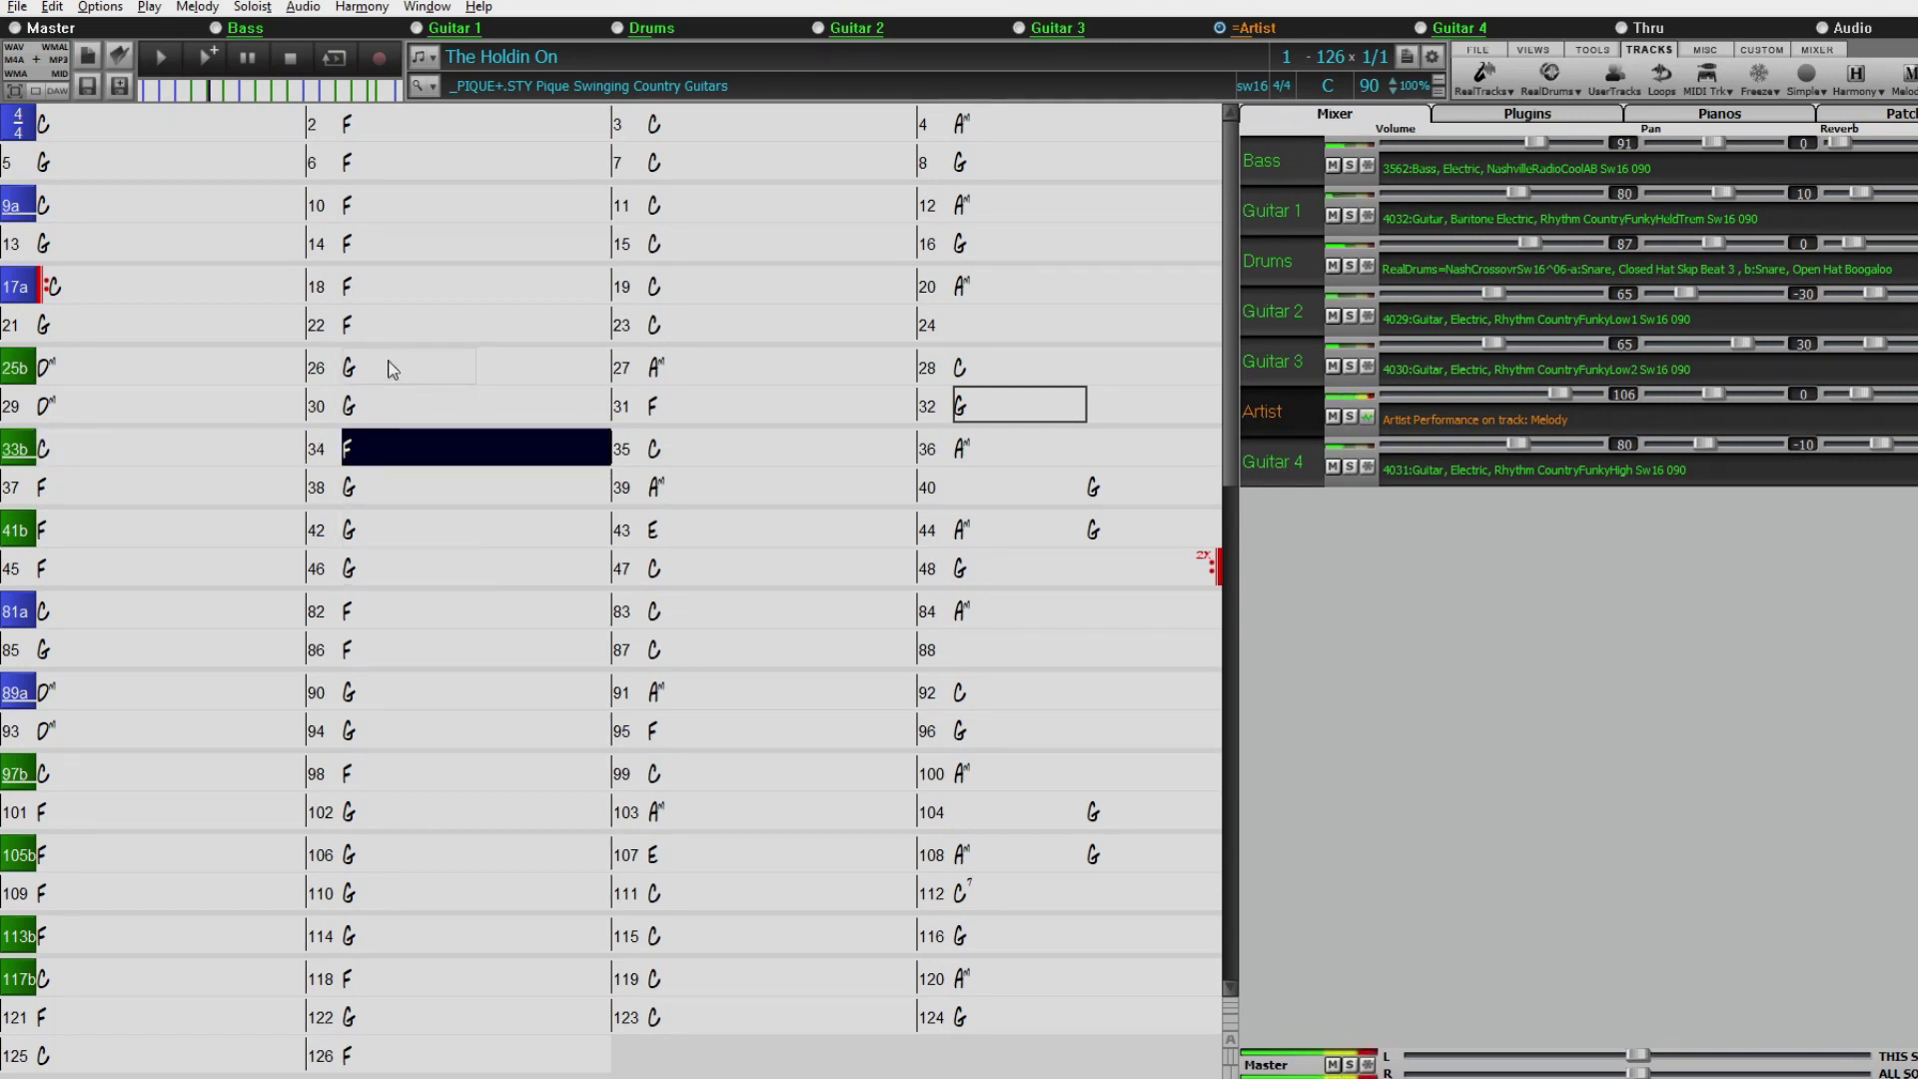
pyautogui.click(289, 56)
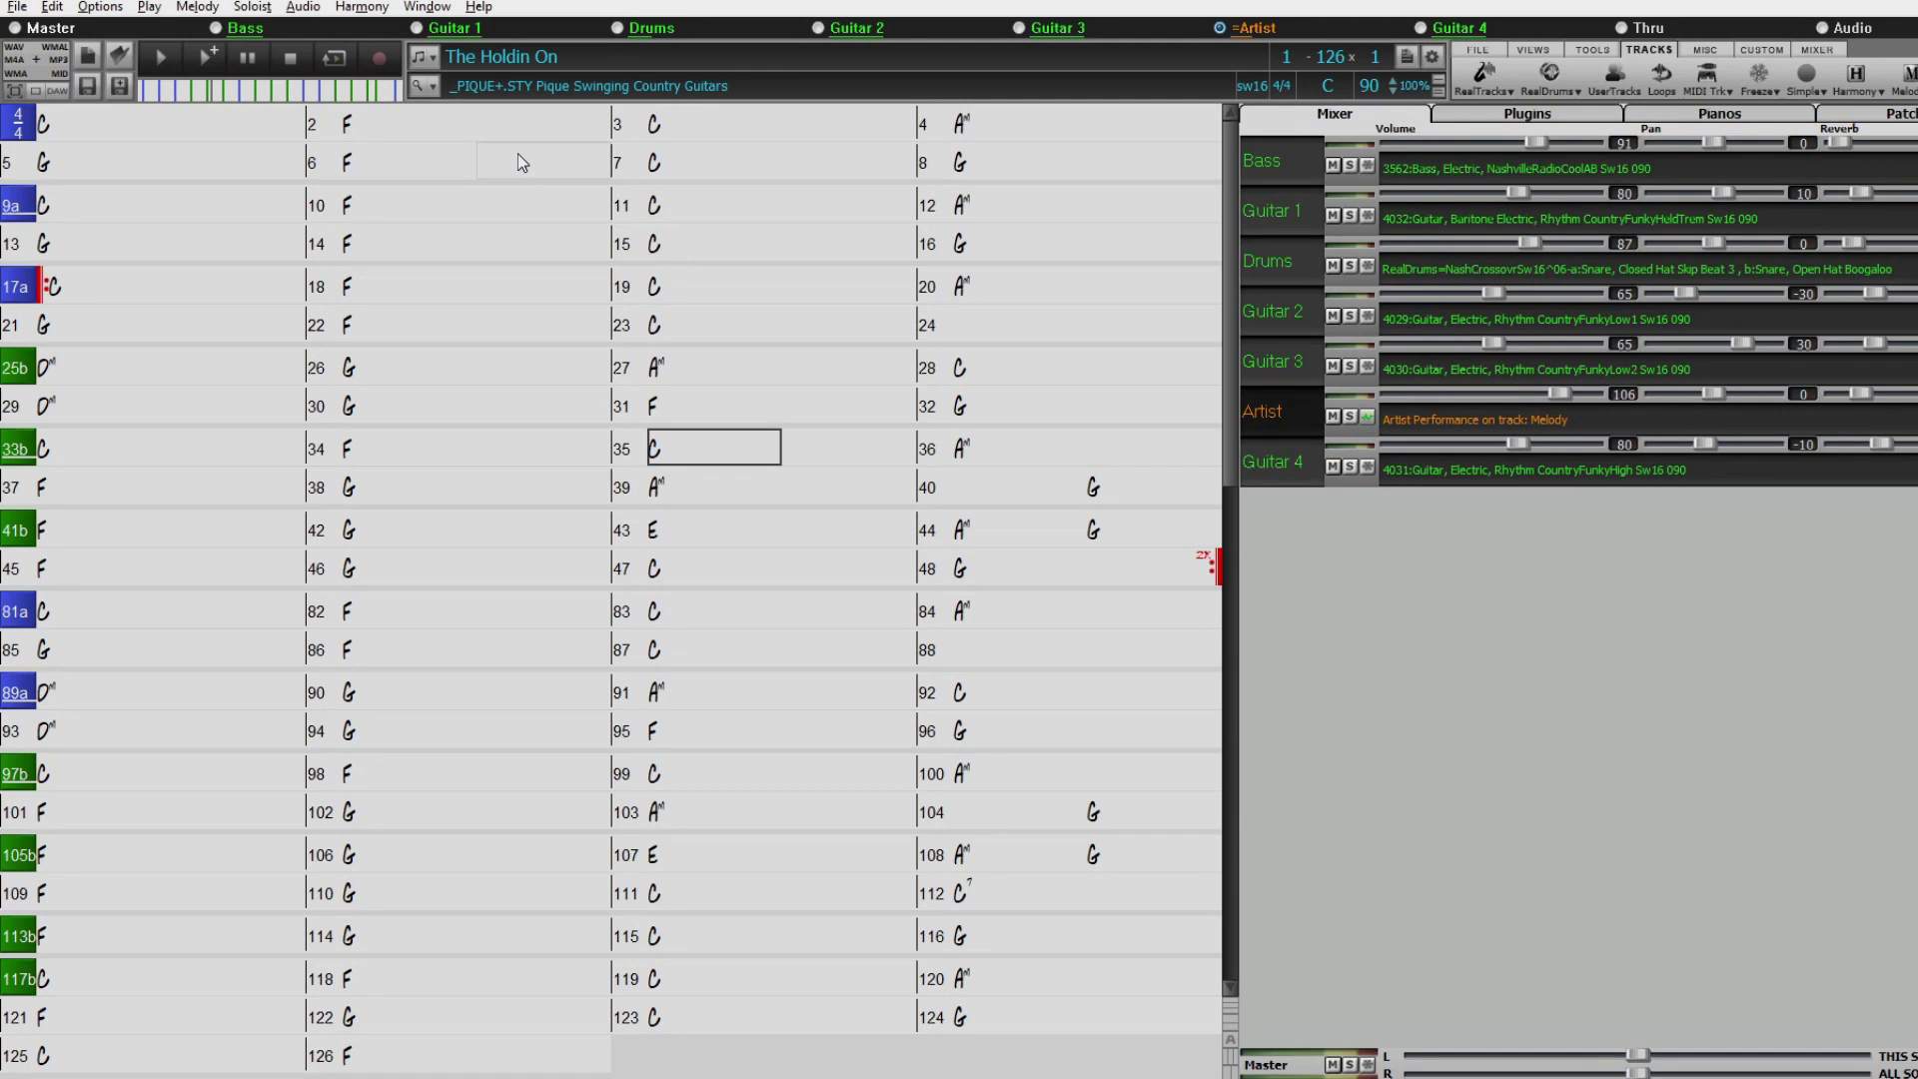
# Open the RealDrums picker for the Drums track and examine Americana16thsSyncFred^, AmericanaLooseShuffleFred and AmericanaRoots16th^.
pyautogui.click(1454, 268)
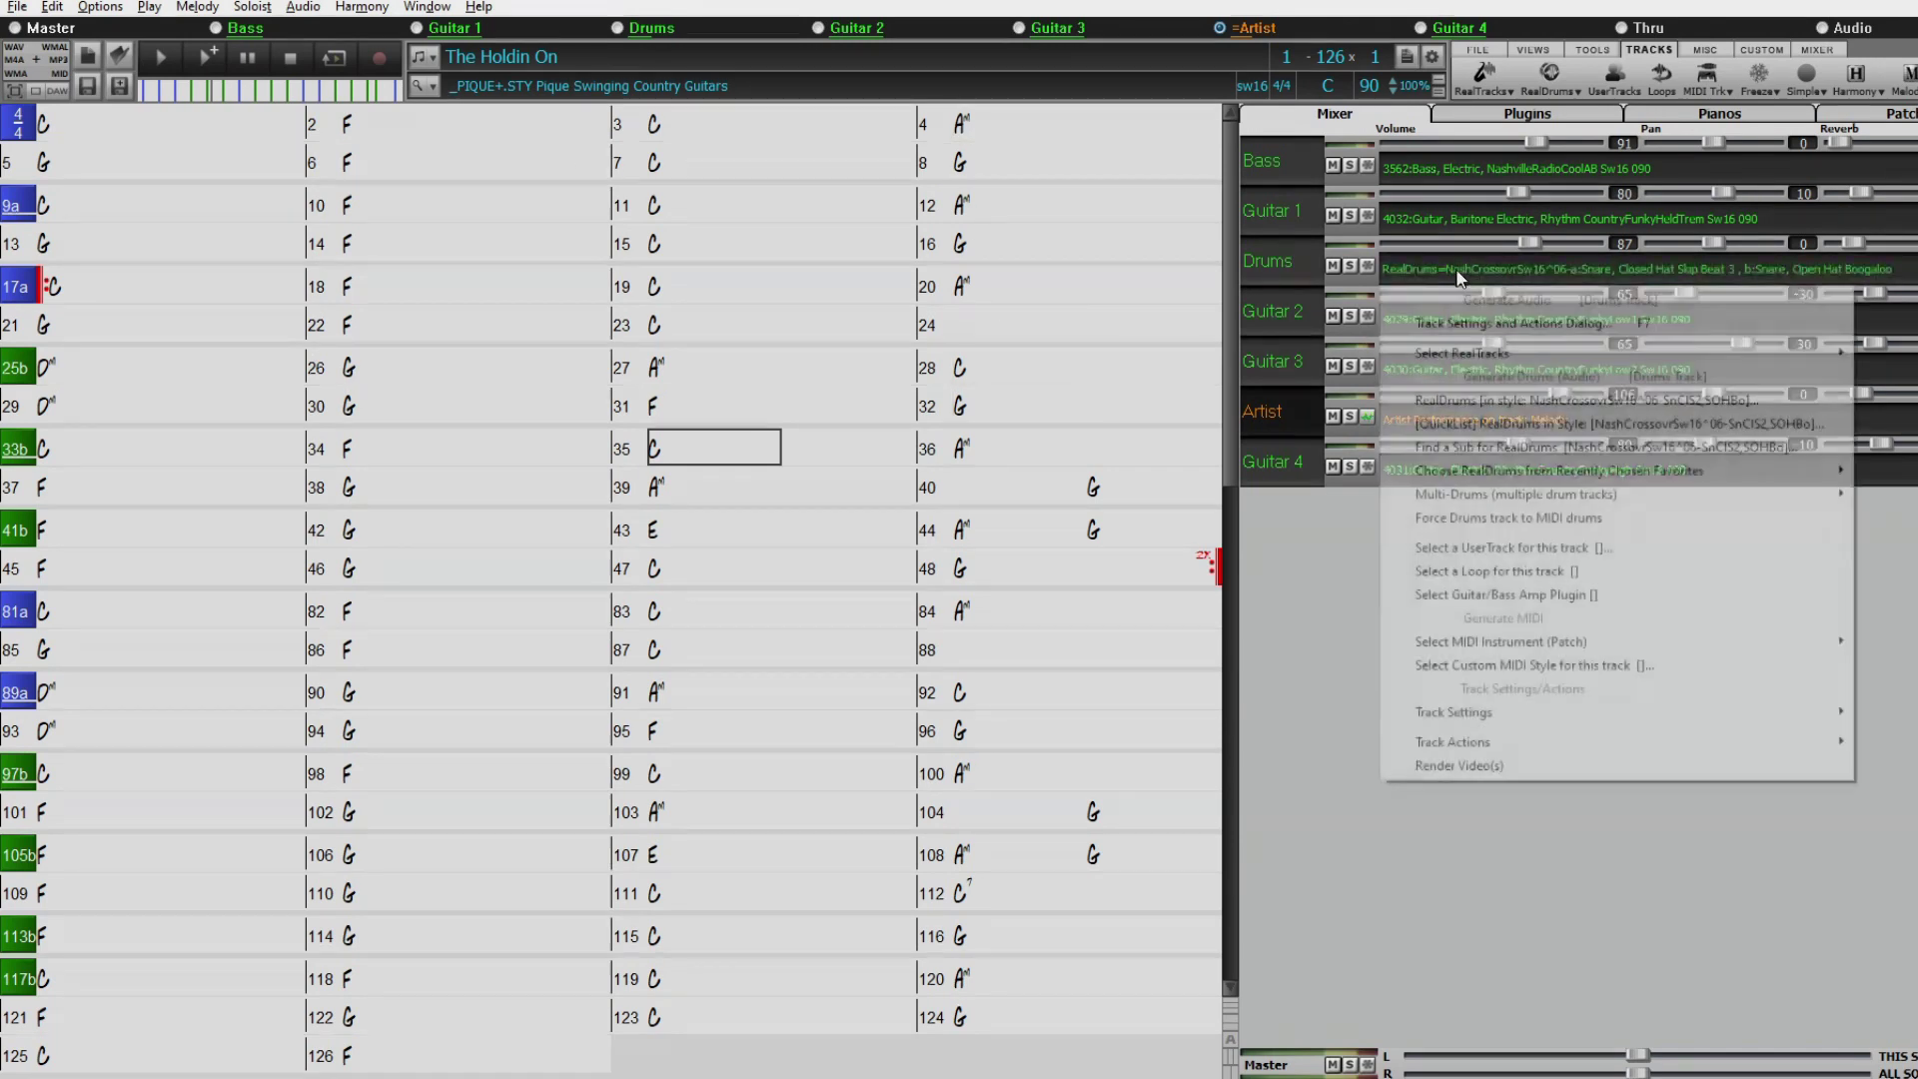
pyautogui.click(1481, 404)
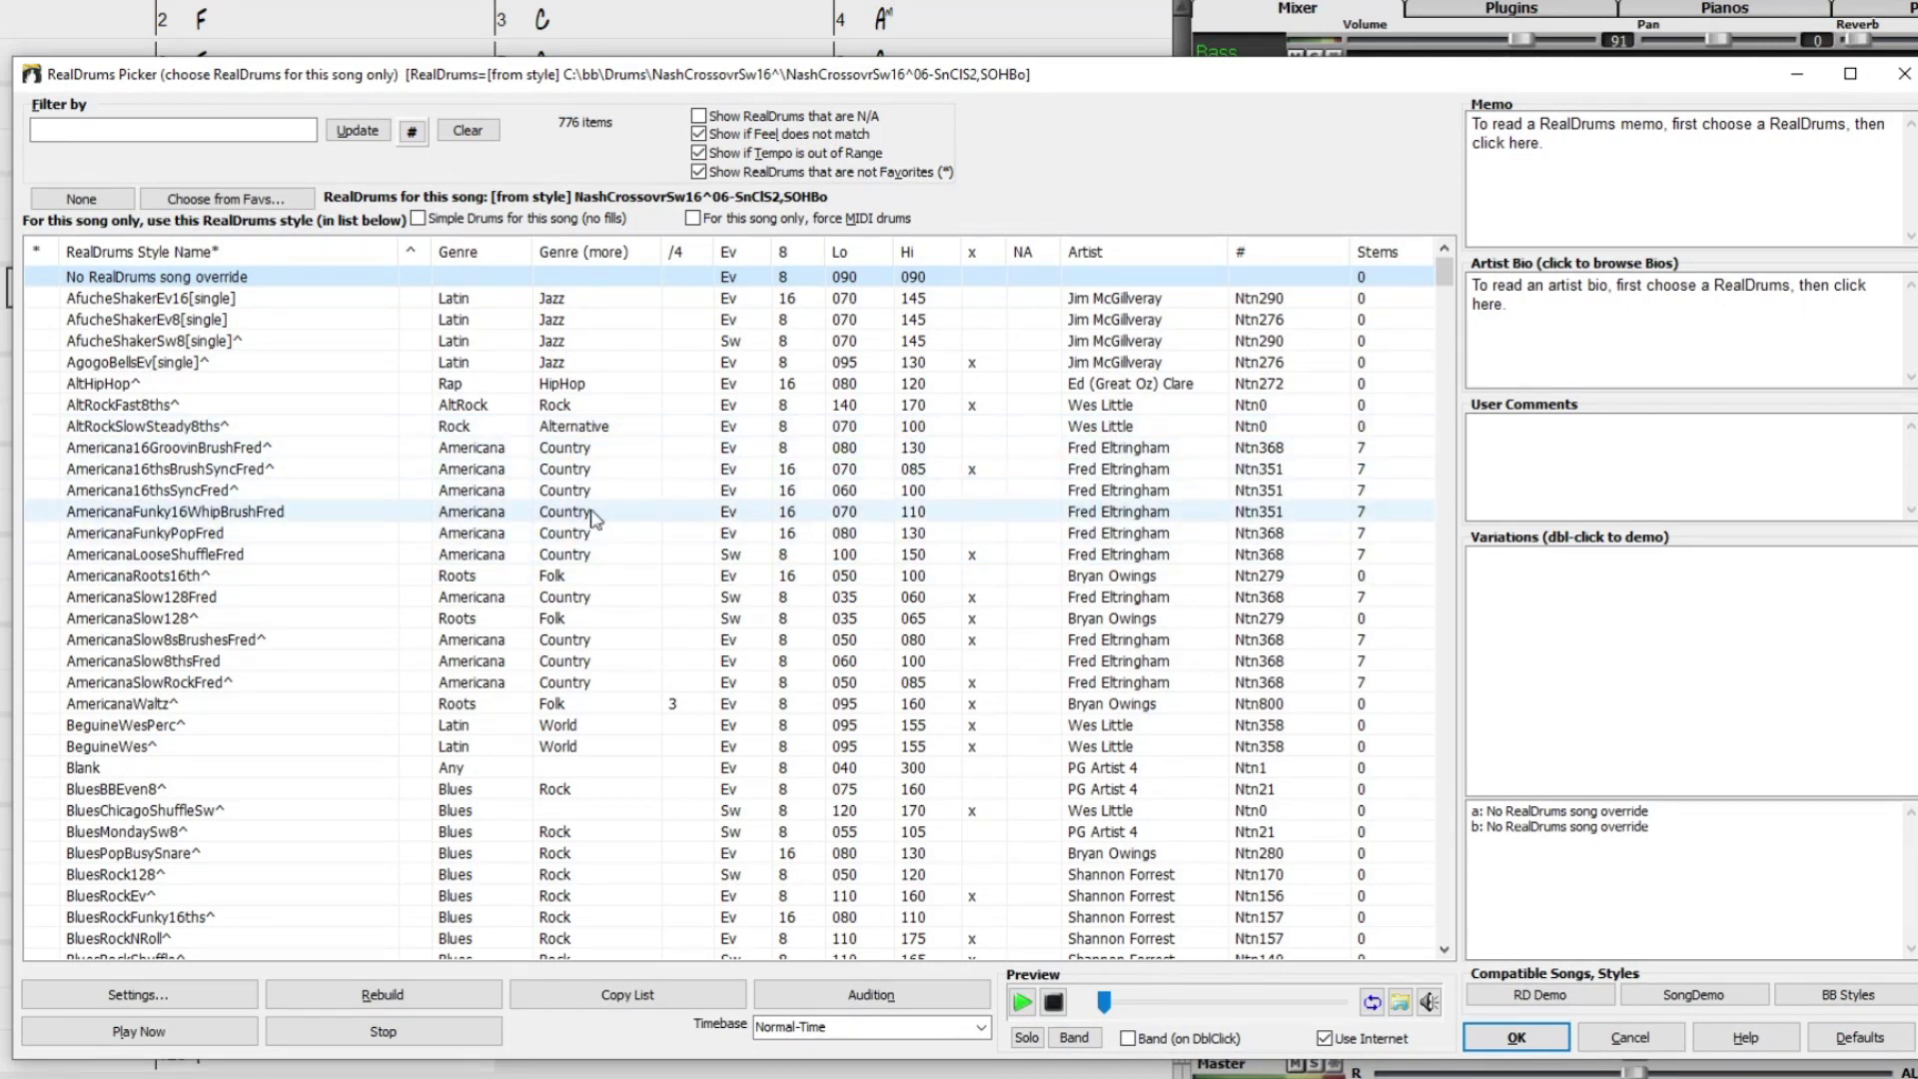
pyautogui.click(479, 490)
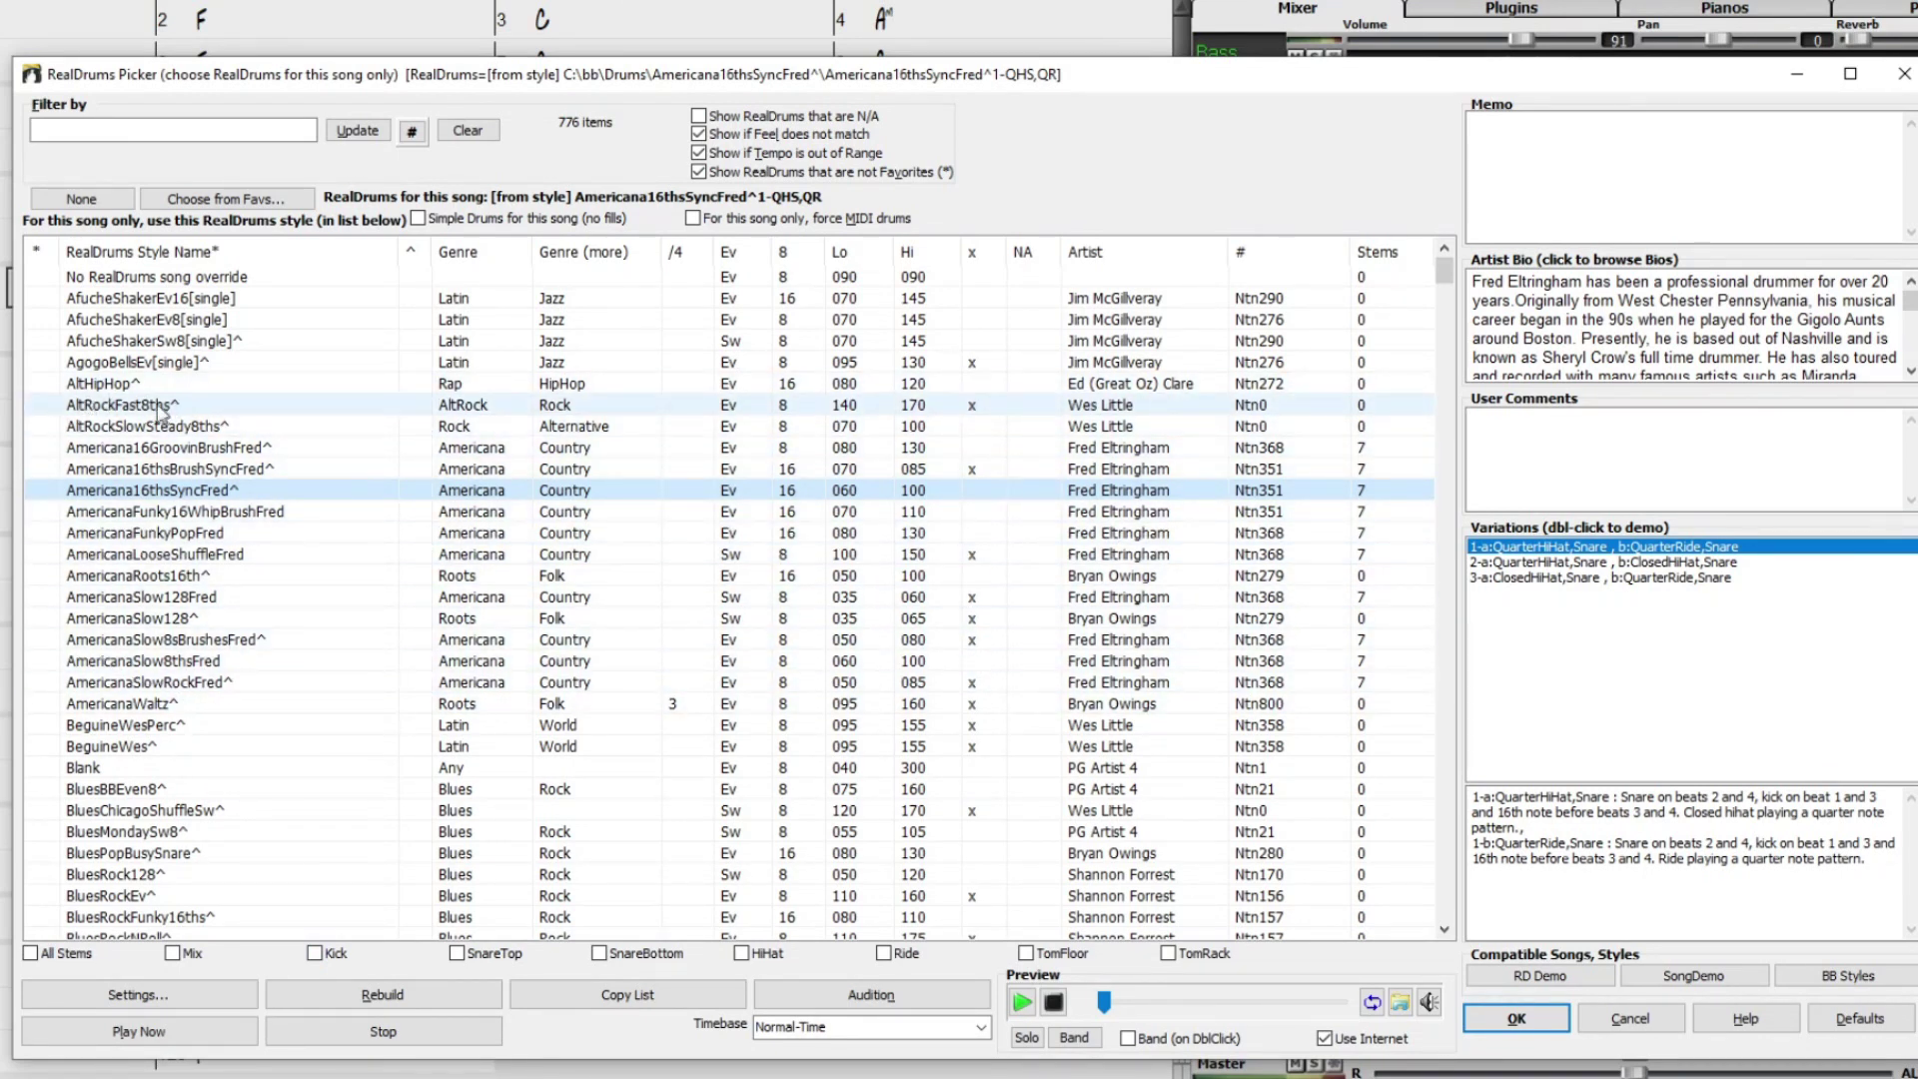
pyautogui.click(190, 532)
pyautogui.click(192, 559)
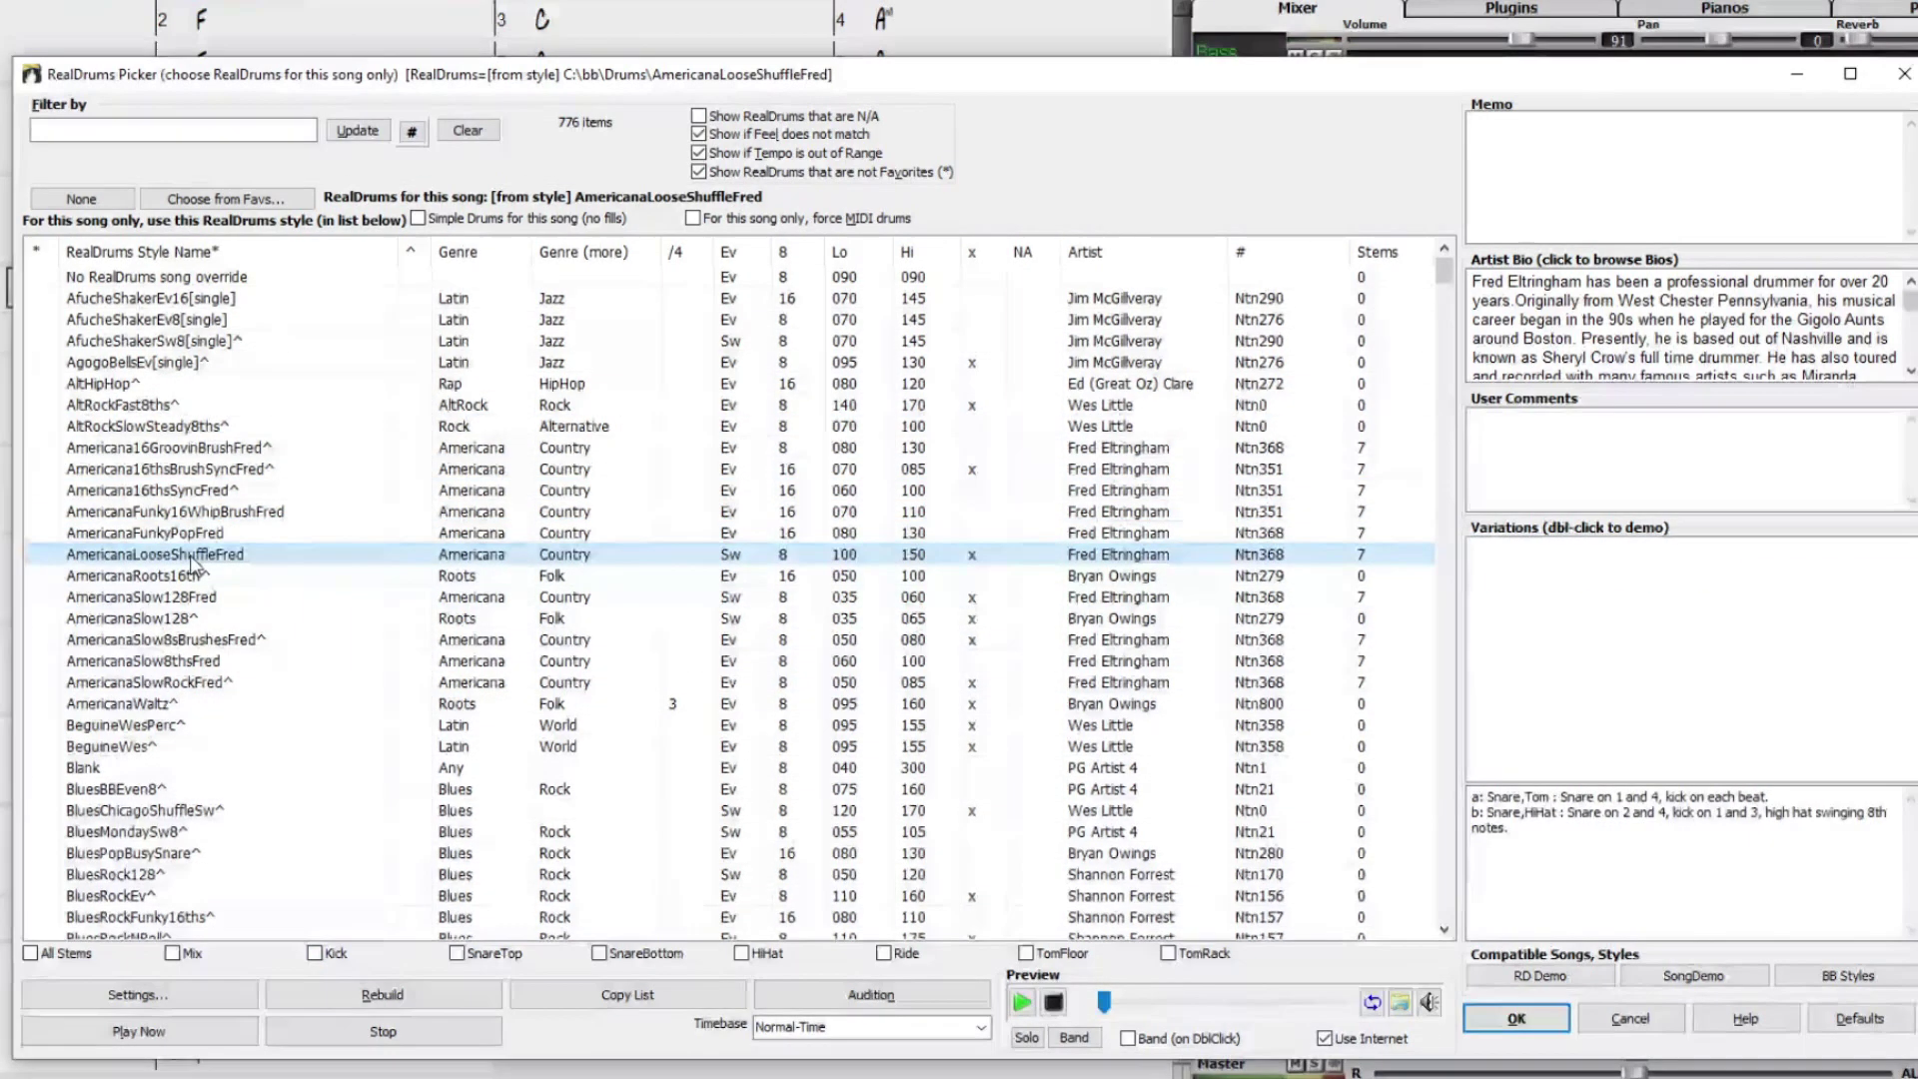
pyautogui.click(193, 579)
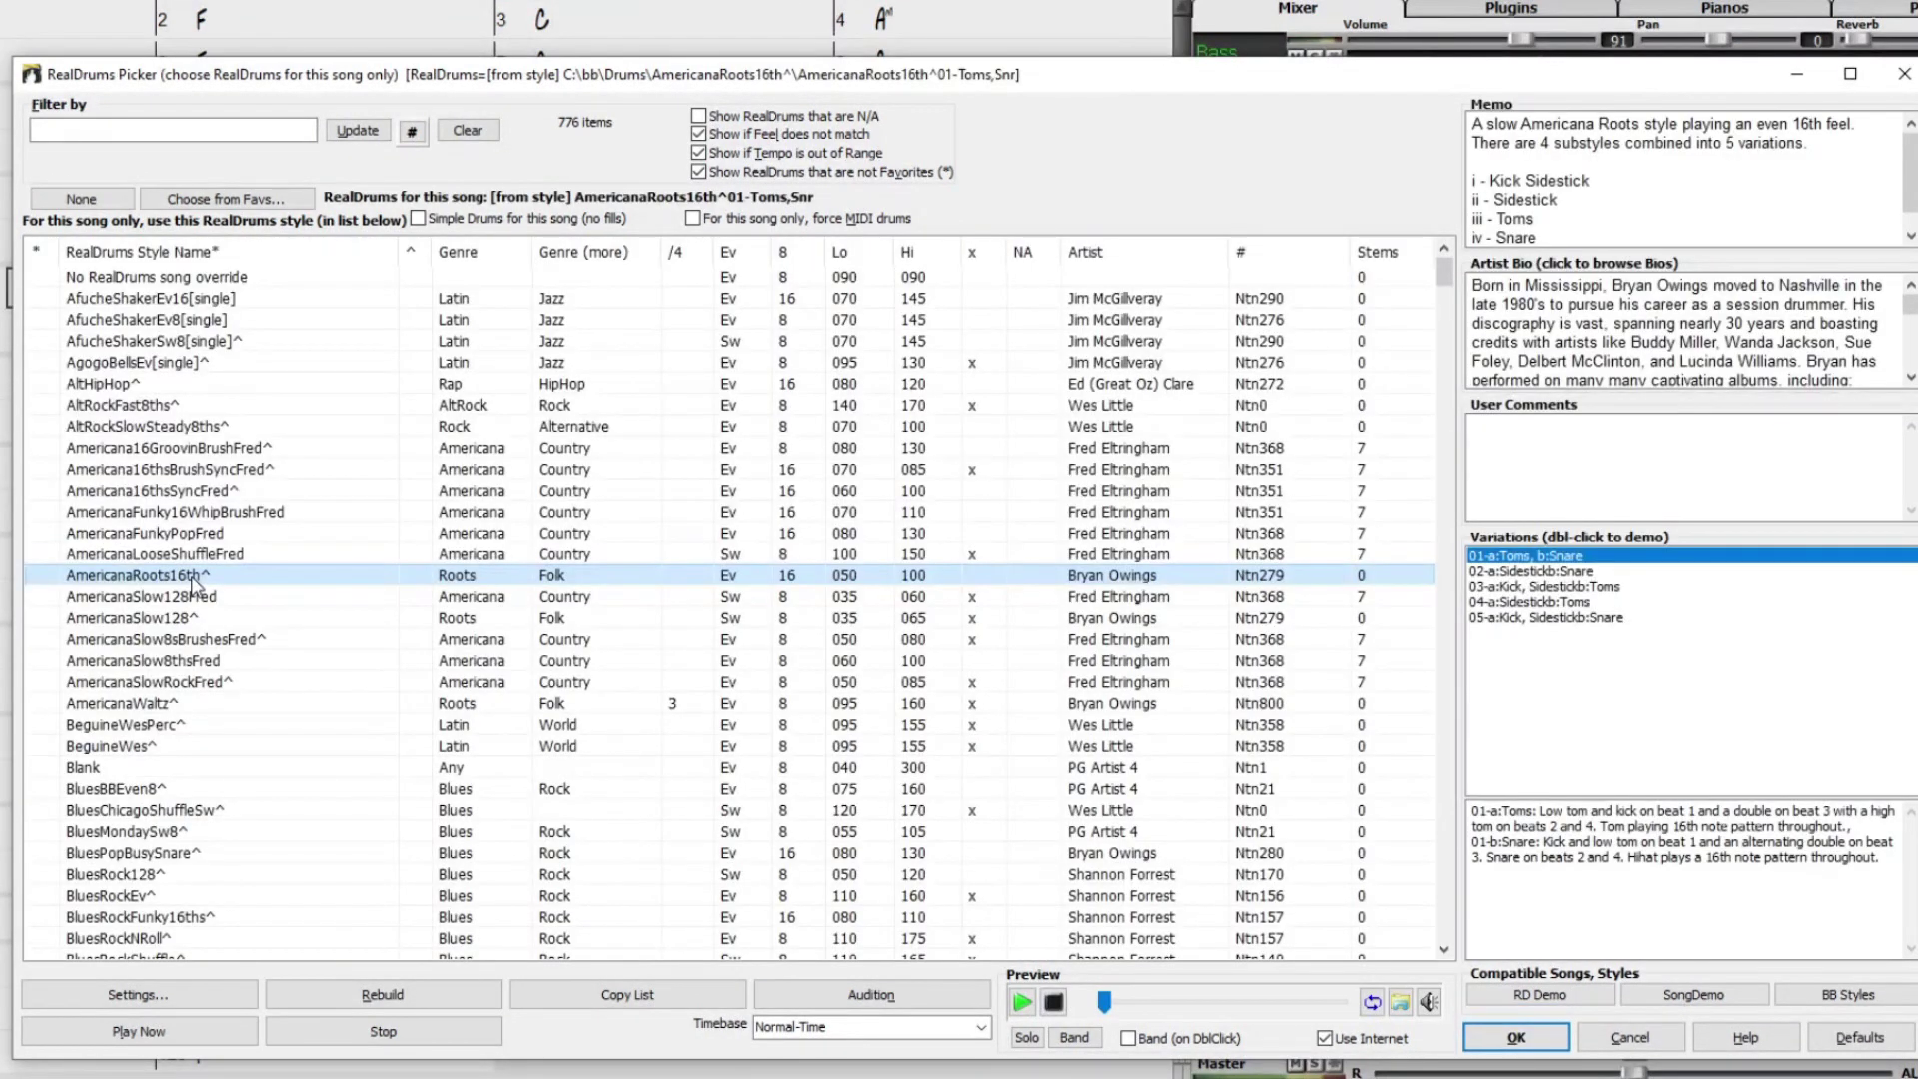
pyautogui.click(195, 556)
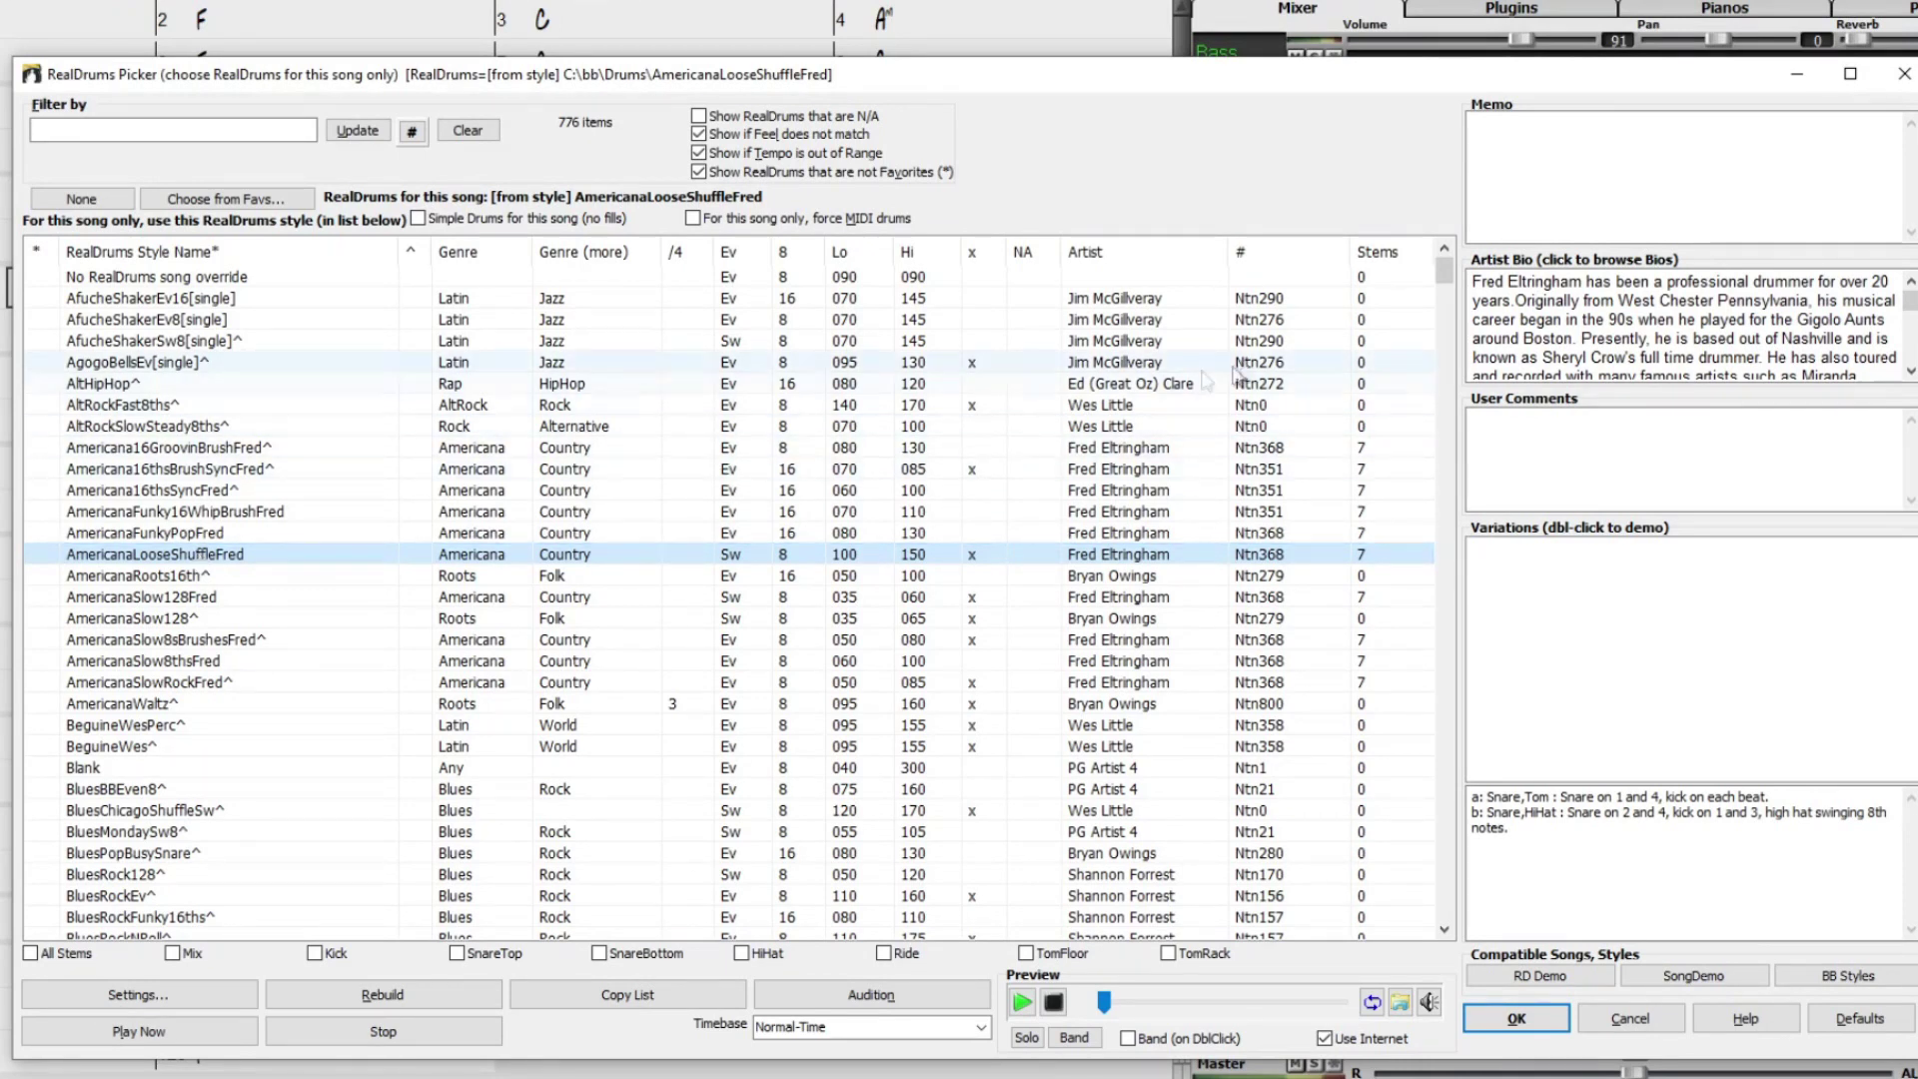
# Sort the RealDrums by stem count and compare the stems of NashvilleRadioCoolSw16^, NashvilleRadioPowerBallad16^ and FunkSync16thsPerc^.
pyautogui.click(1379, 252)
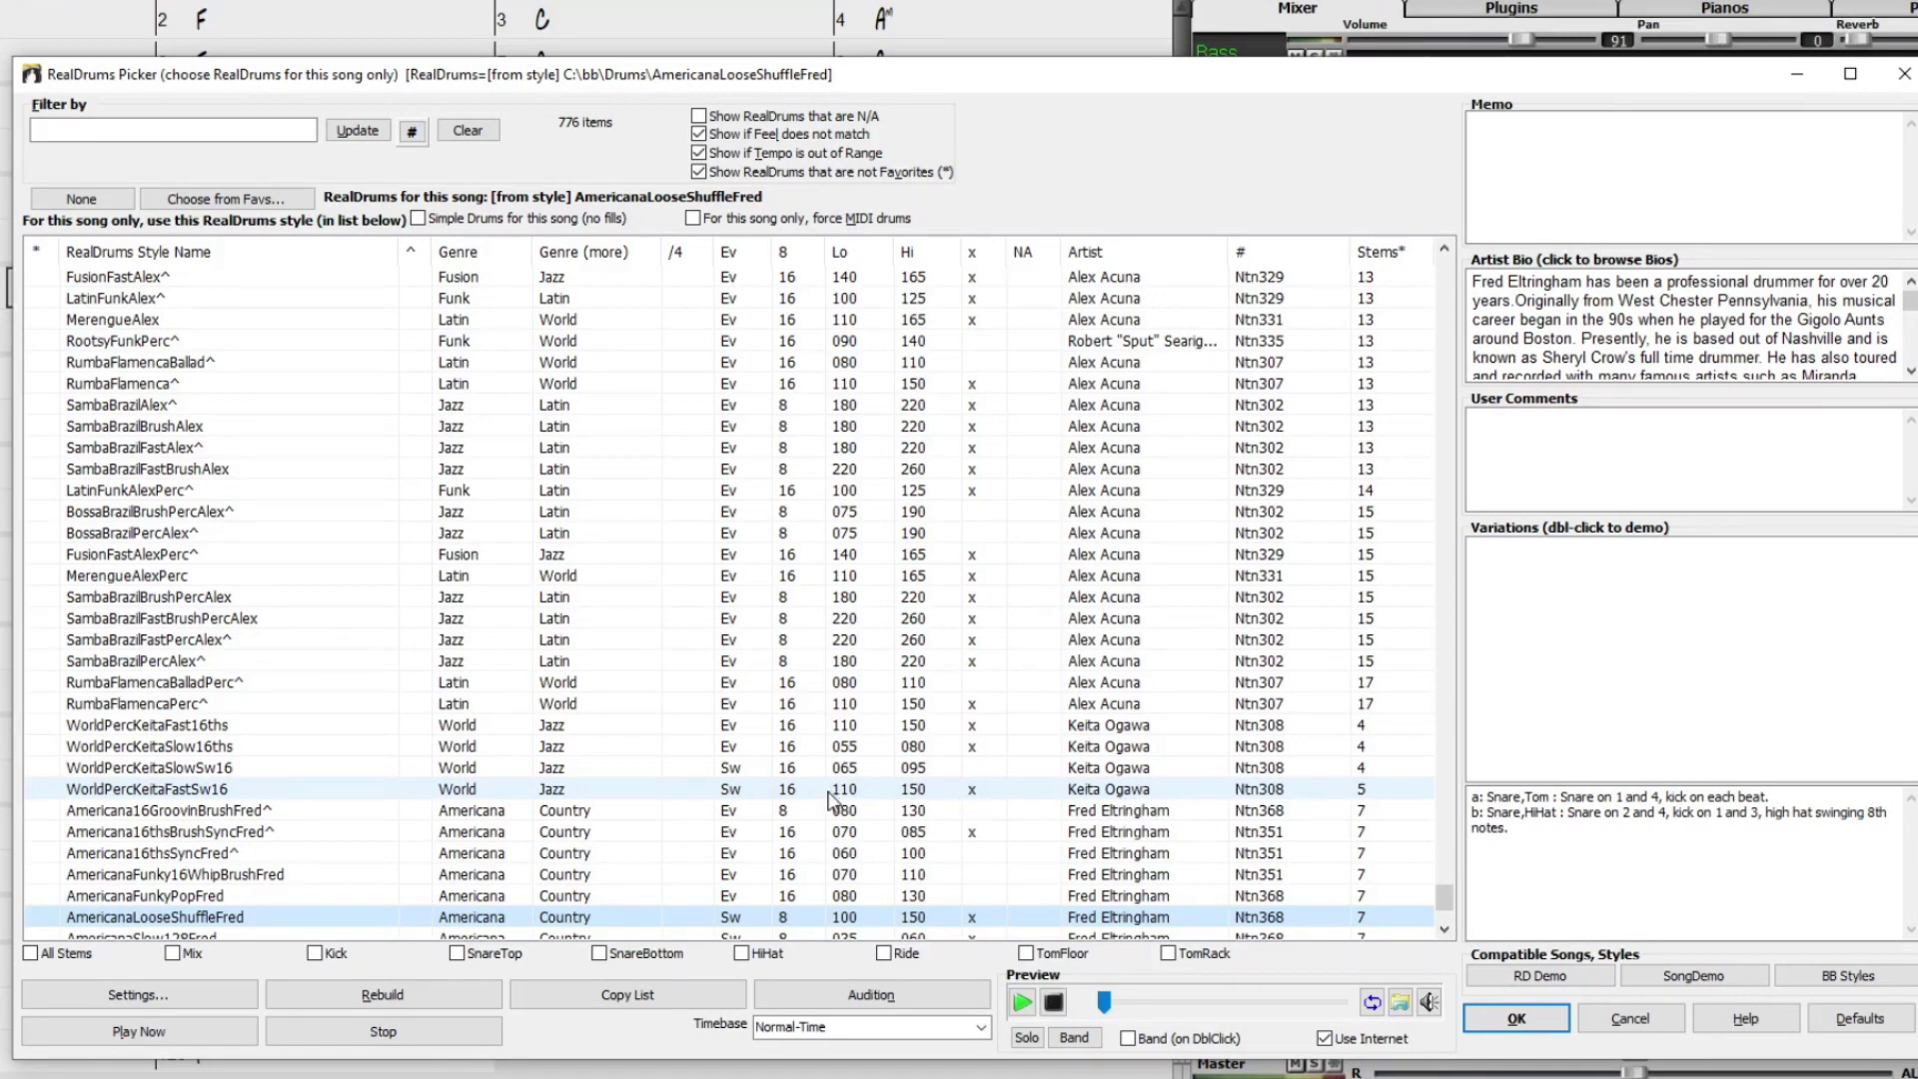
pyautogui.scroll(6, 828, 795)
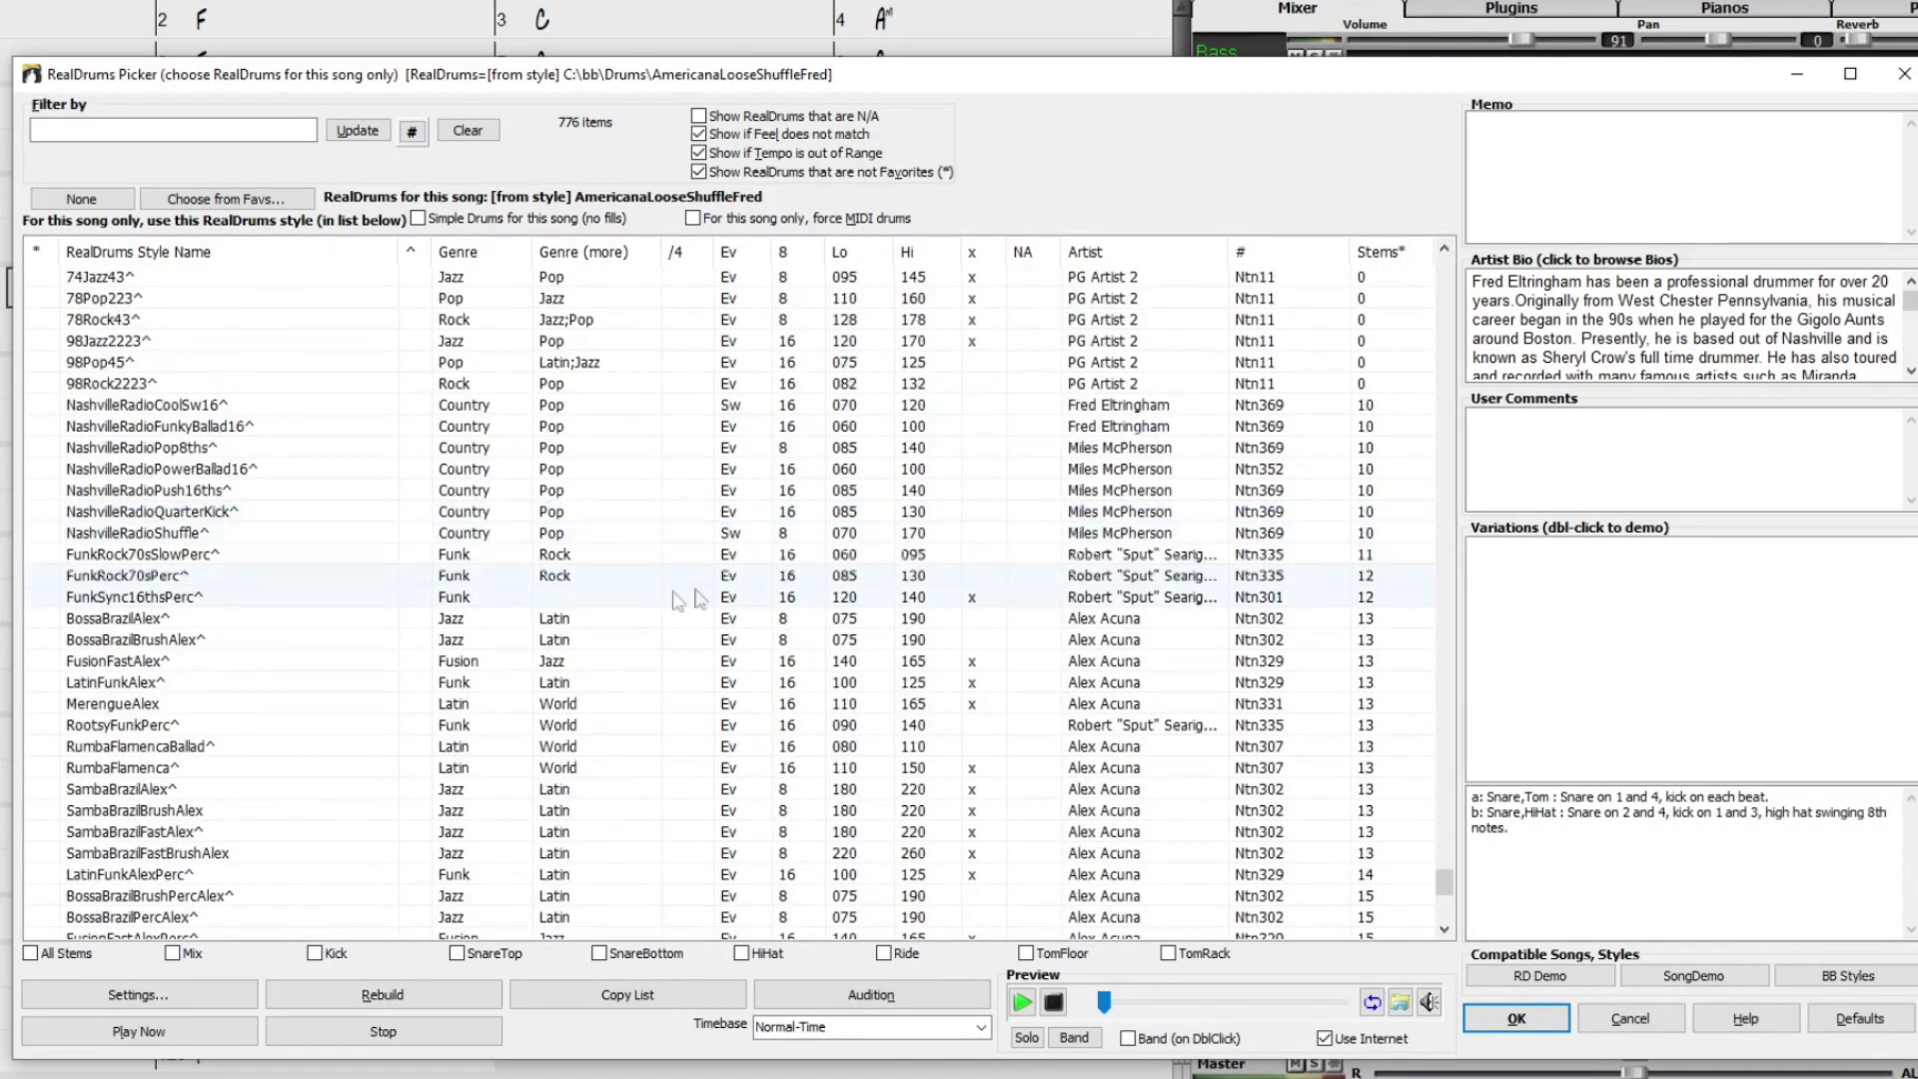
pyautogui.click(213, 406)
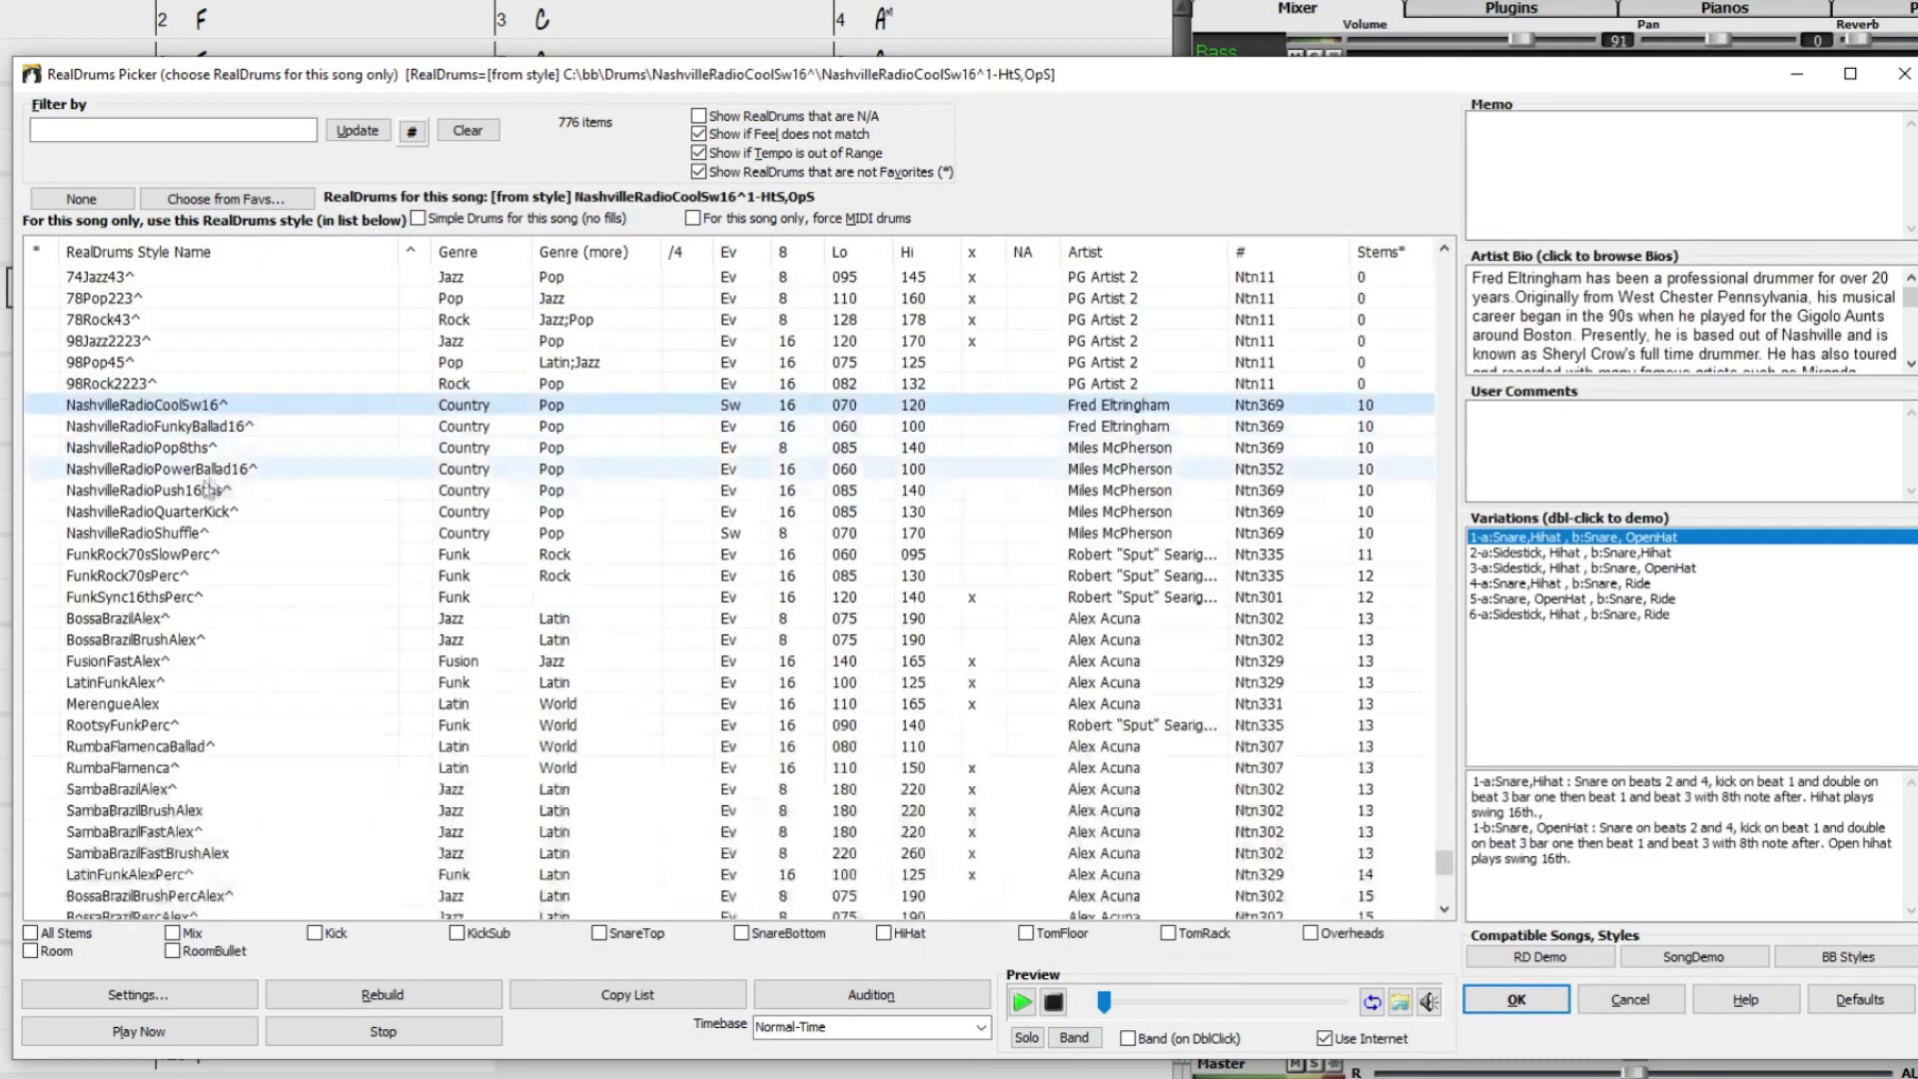
pyautogui.click(205, 468)
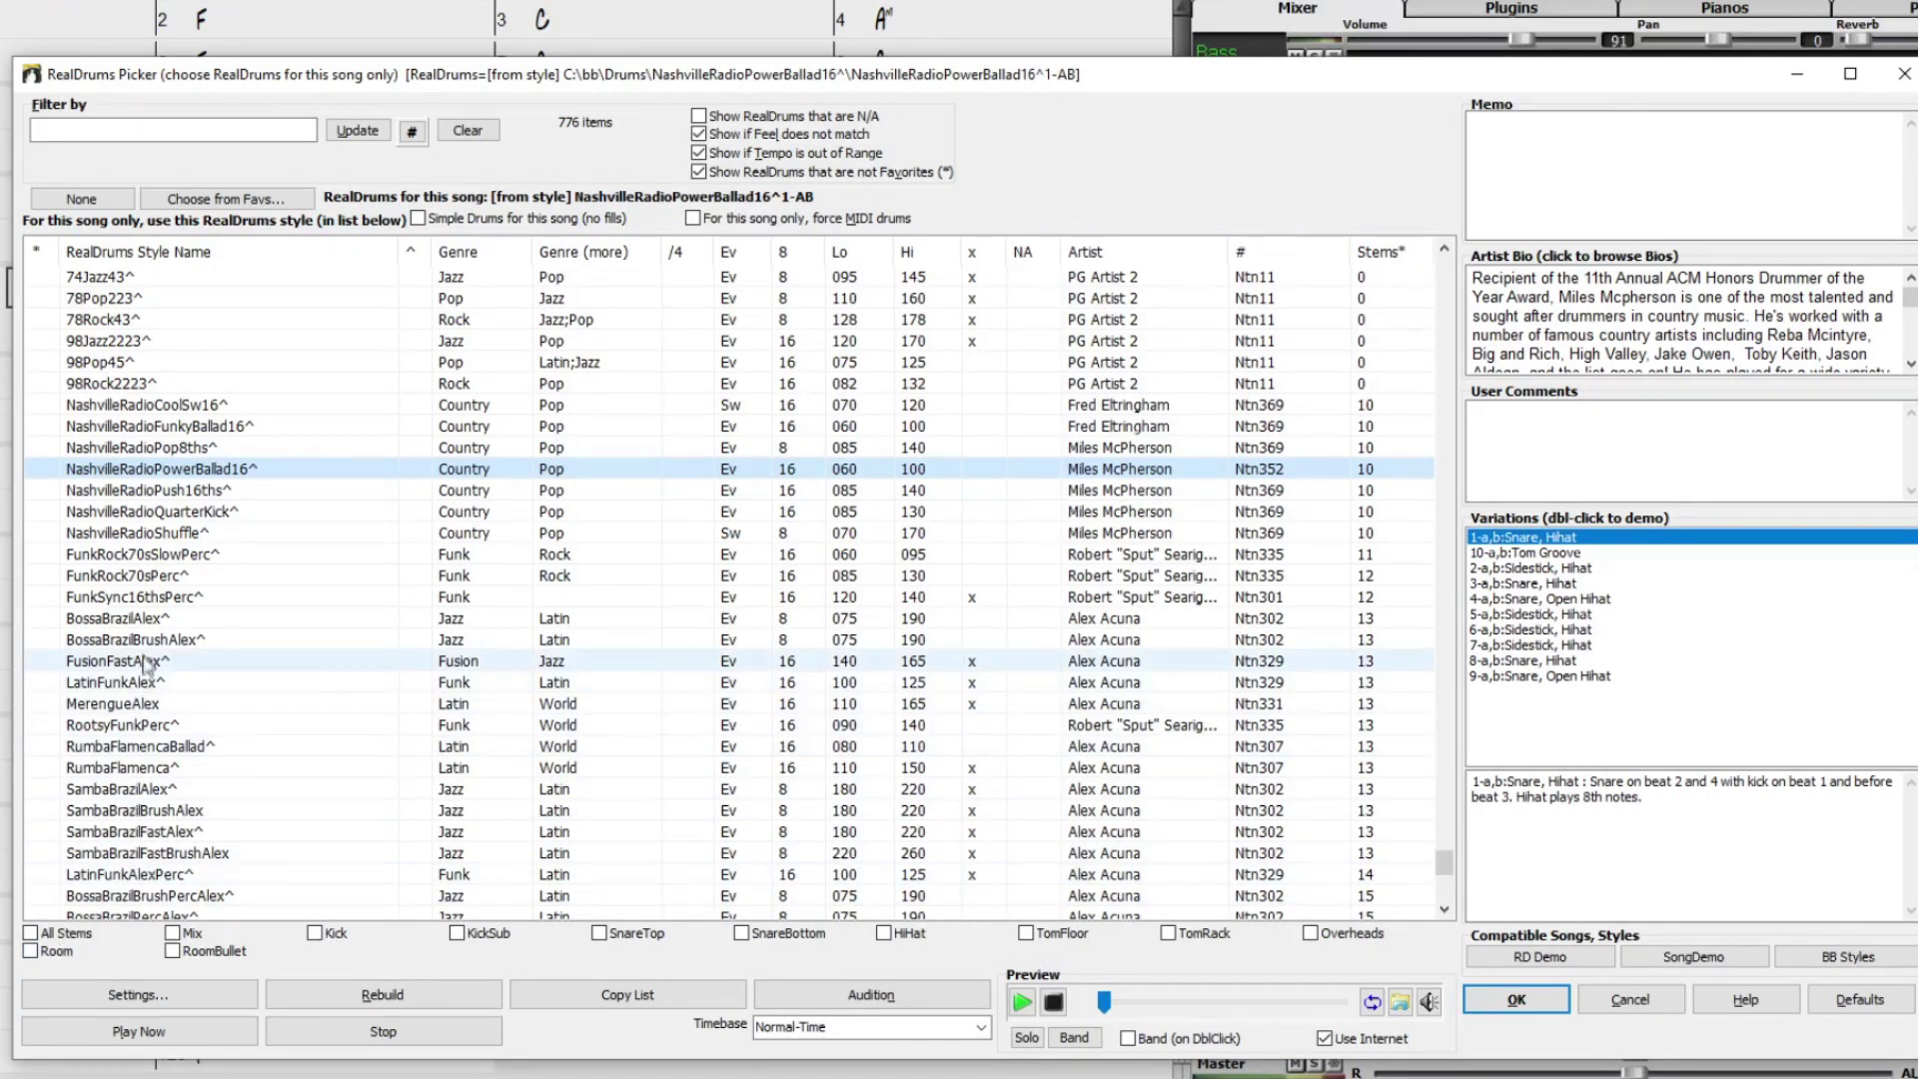
pyautogui.click(157, 598)
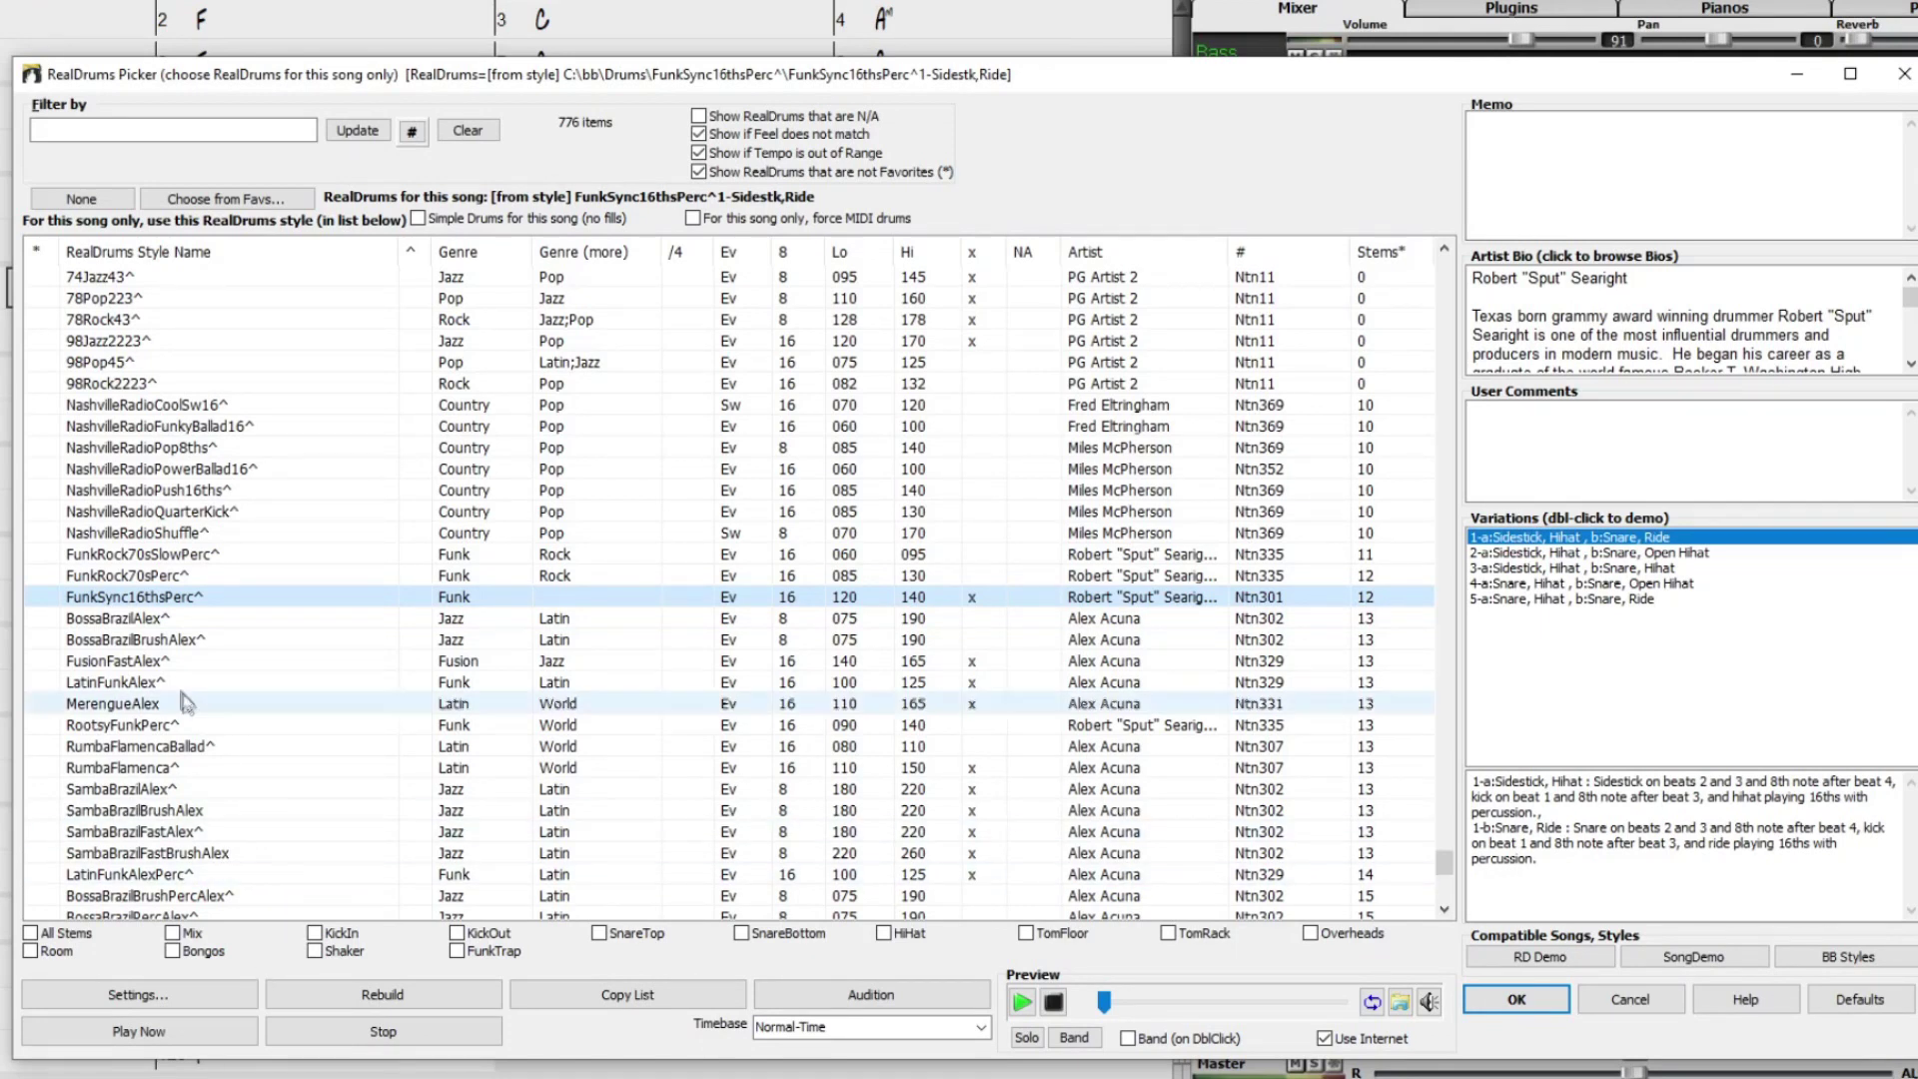
# Assign NashvilleRadioCoolSw16^ as the song's RealDrums with all of its stems included.
pyautogui.click(202, 408)
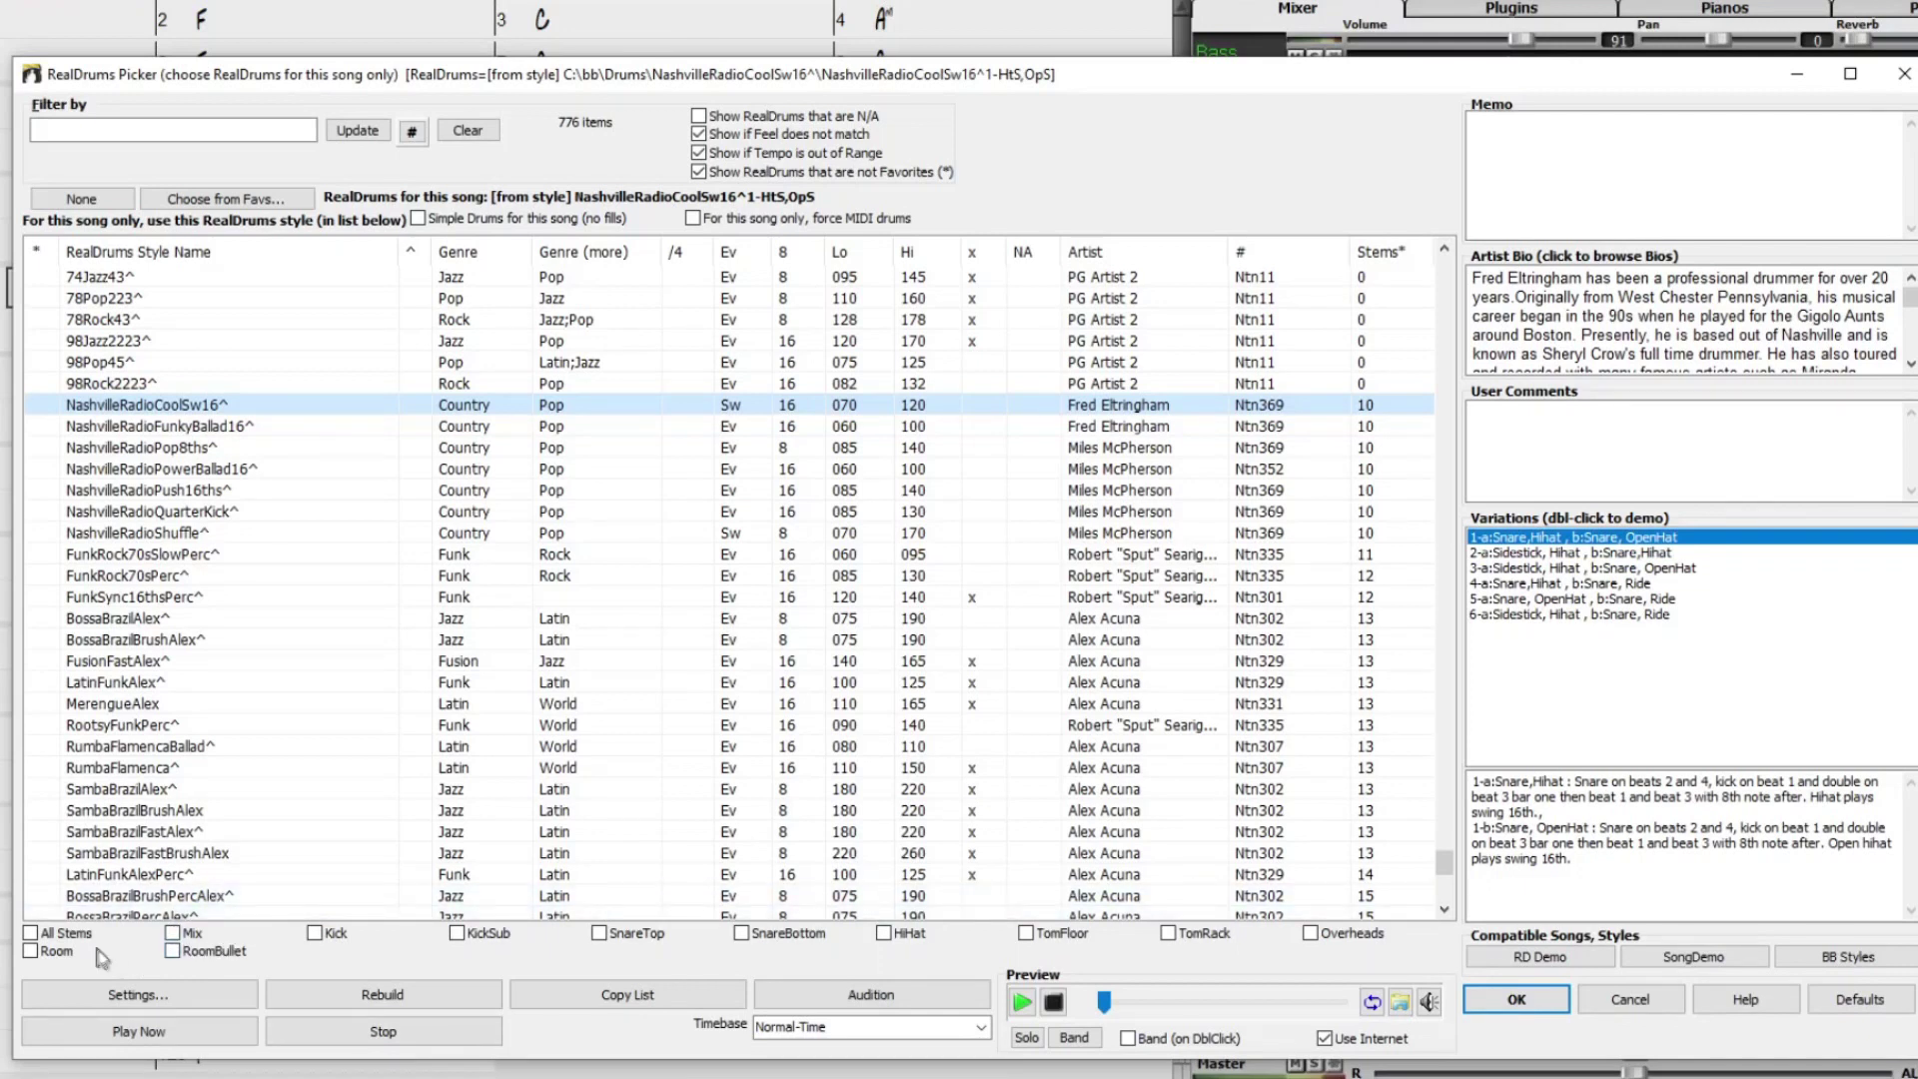
pyautogui.click(31, 933)
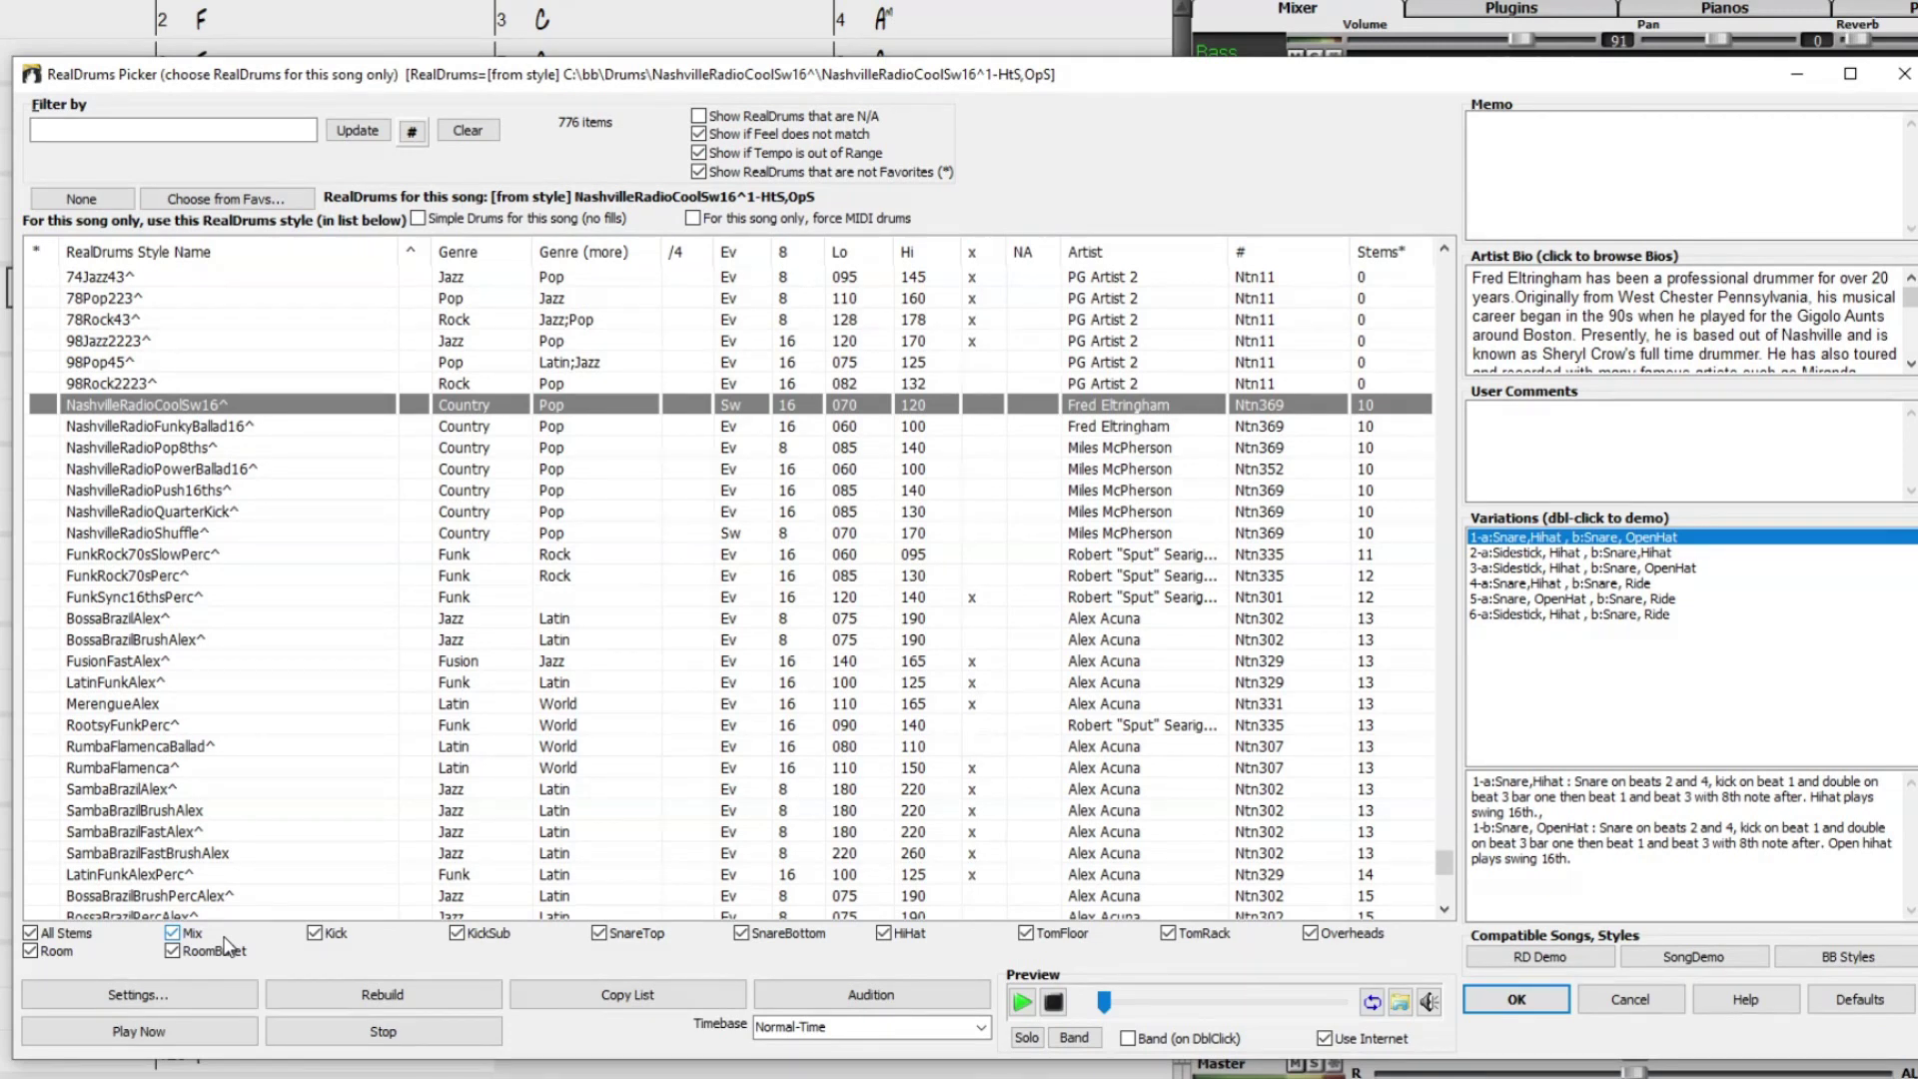
pyautogui.click(1516, 999)
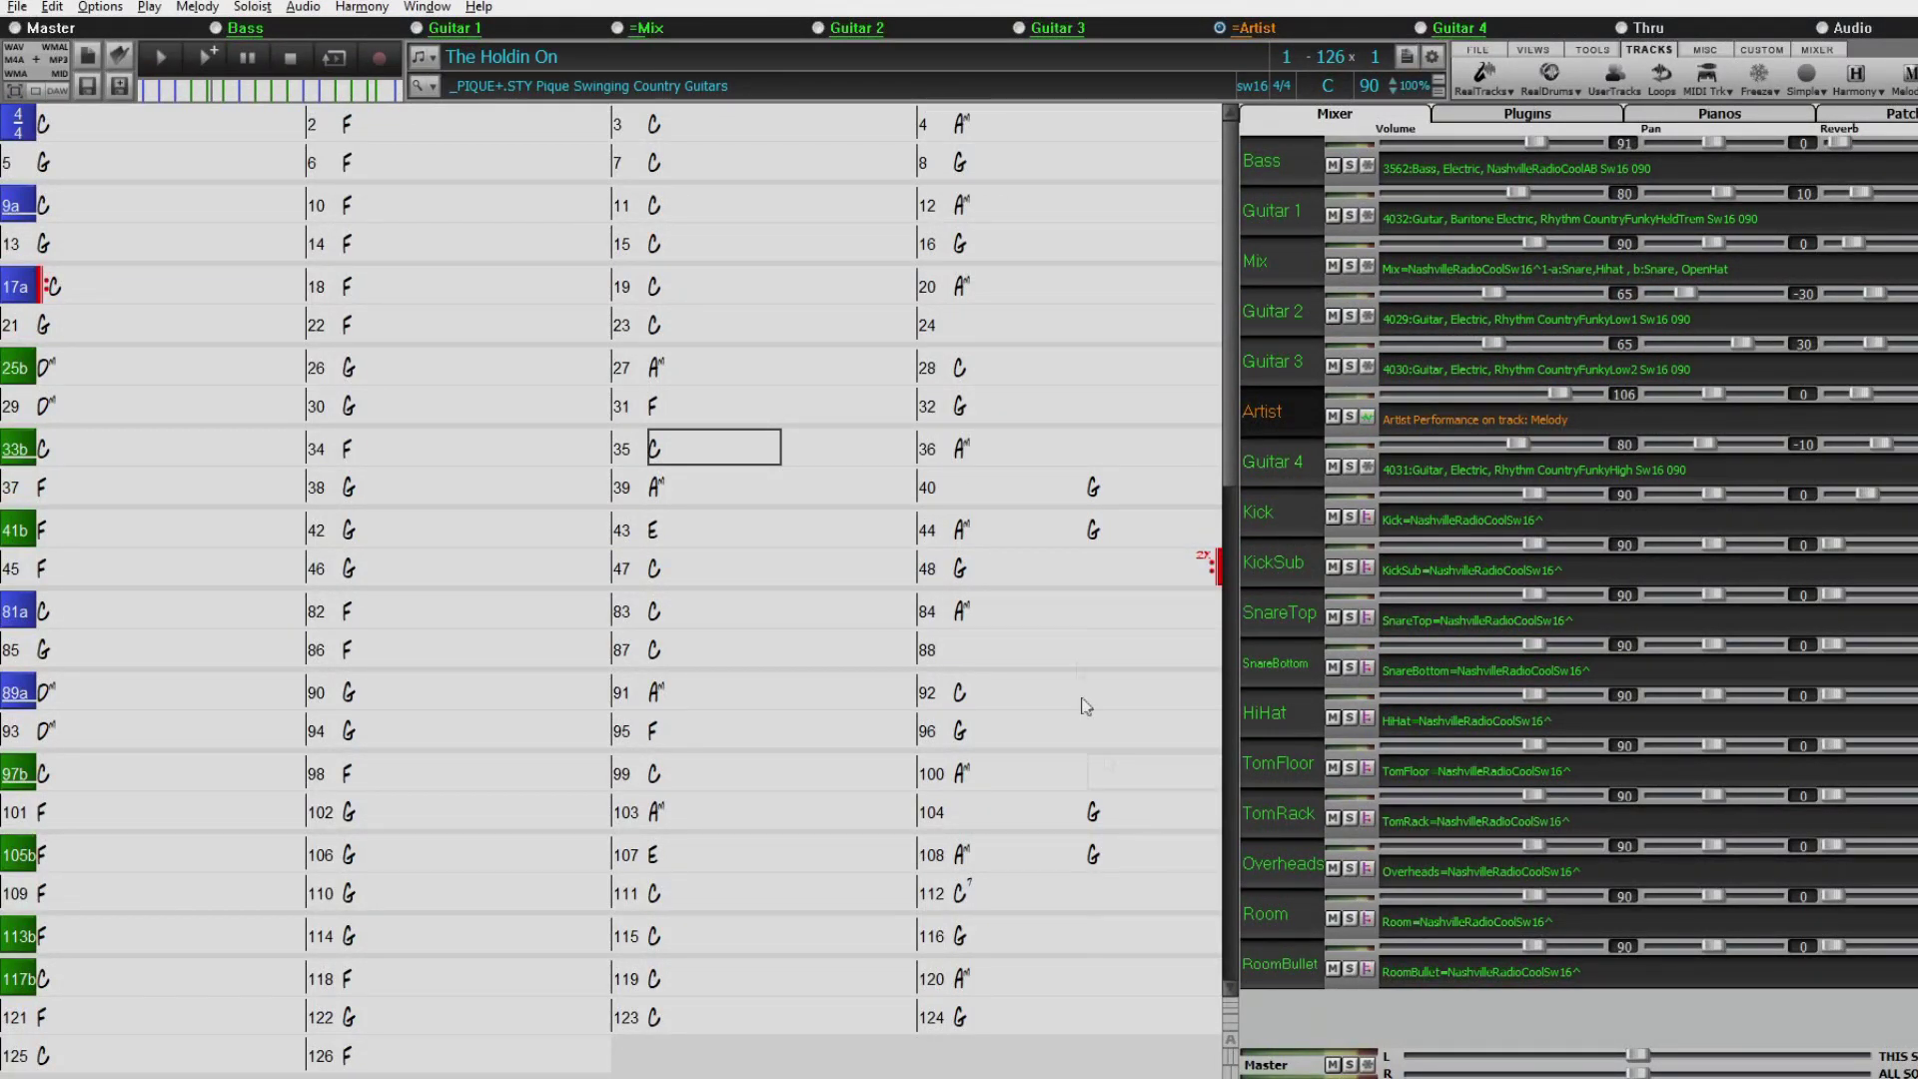
# Mute the drum Mix track and start playing the song.
pyautogui.click(1332, 265)
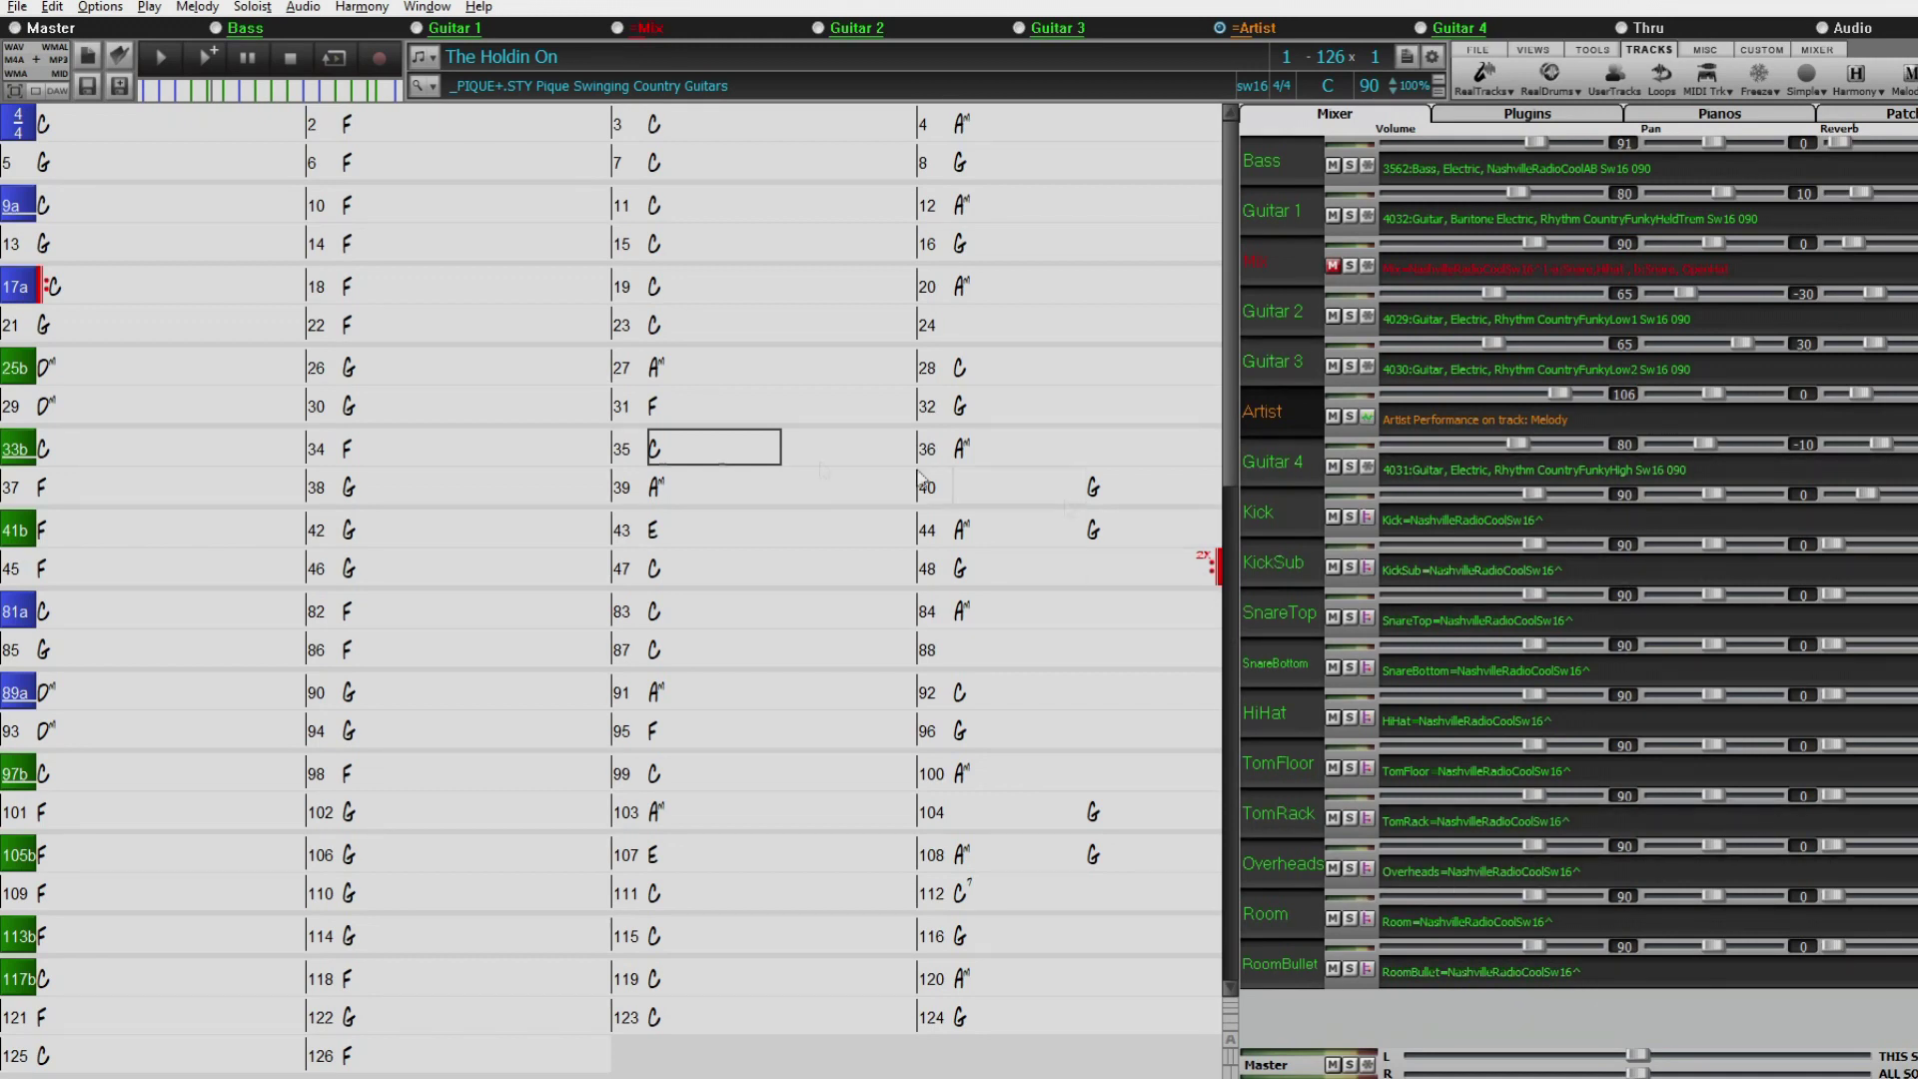
pyautogui.click(212, 68)
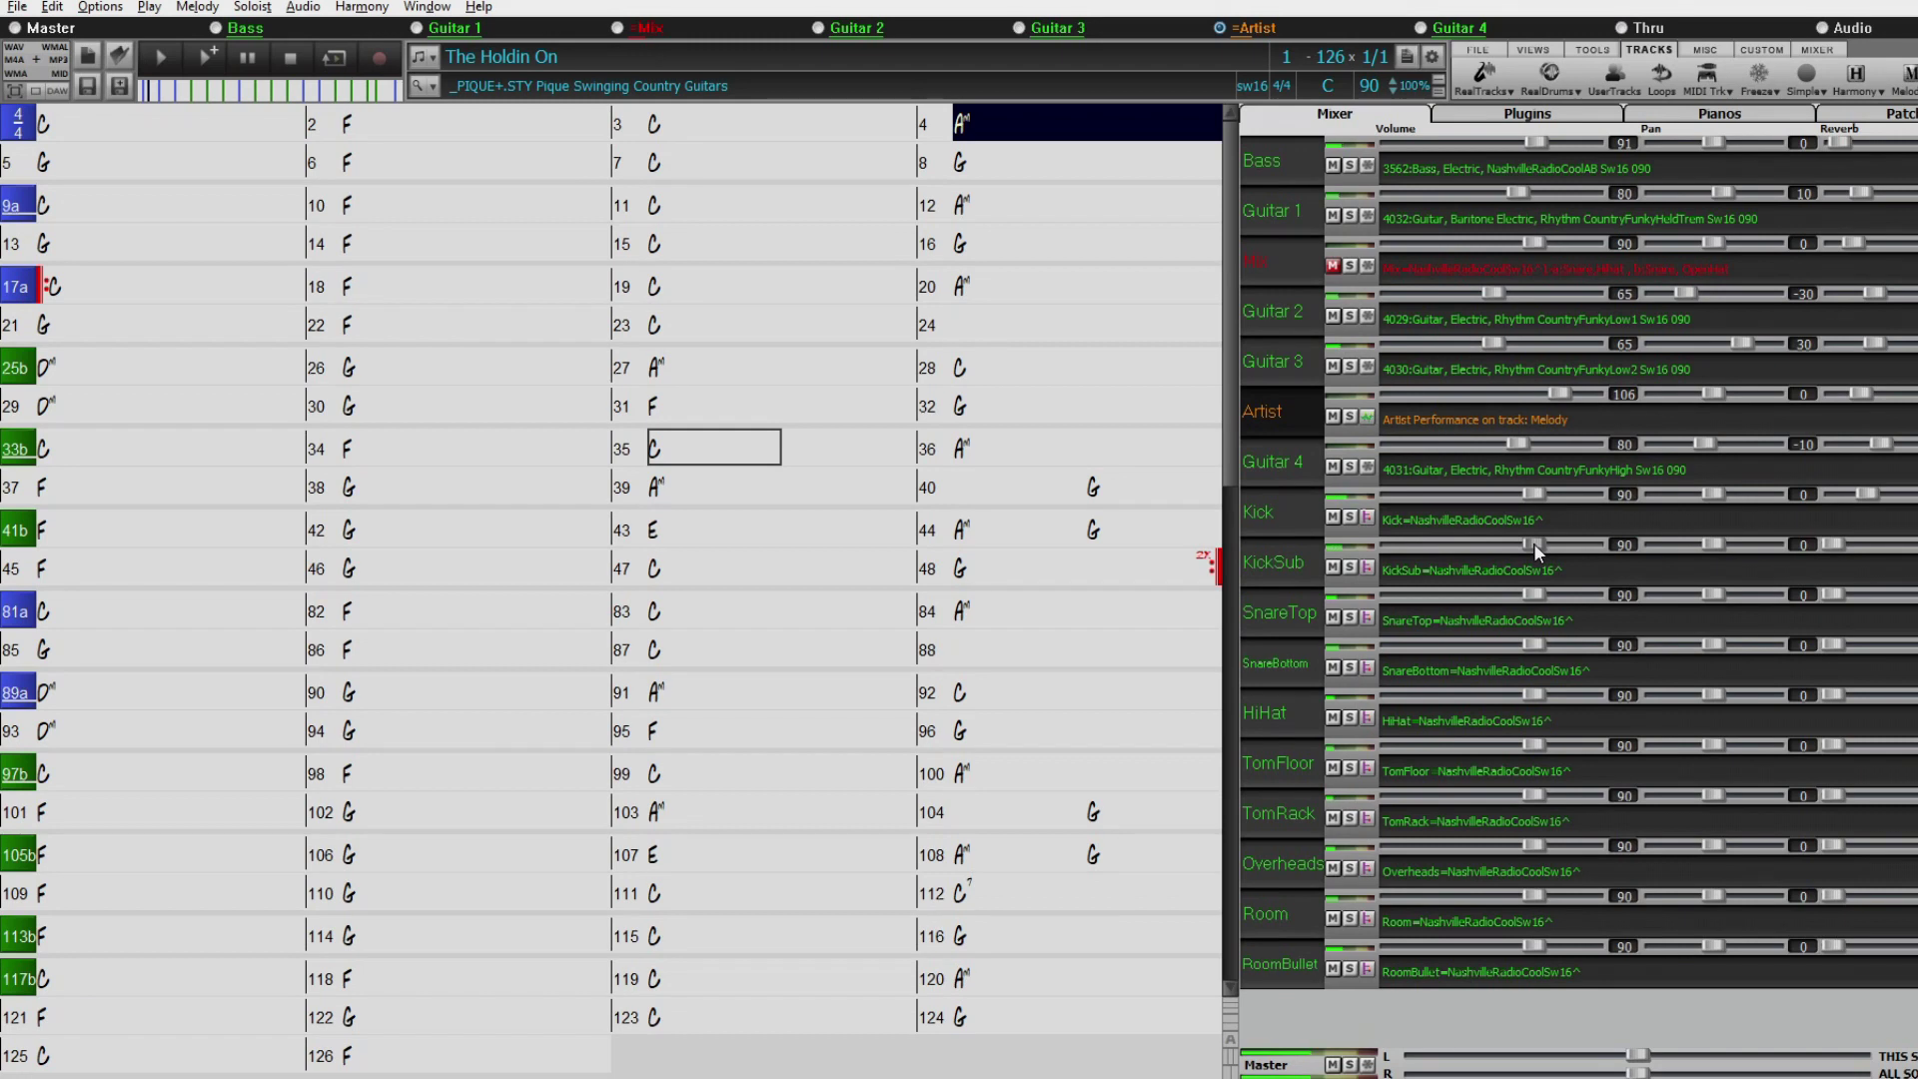
# Set track volumes to SnareTop 101, SnareBottom 97, HiHat 95, TomFloor 95, Room 77 and RoomBullet 63, and stop playback.
pyautogui.moveTo(1542, 597); pyautogui.dragTo(1544, 650)
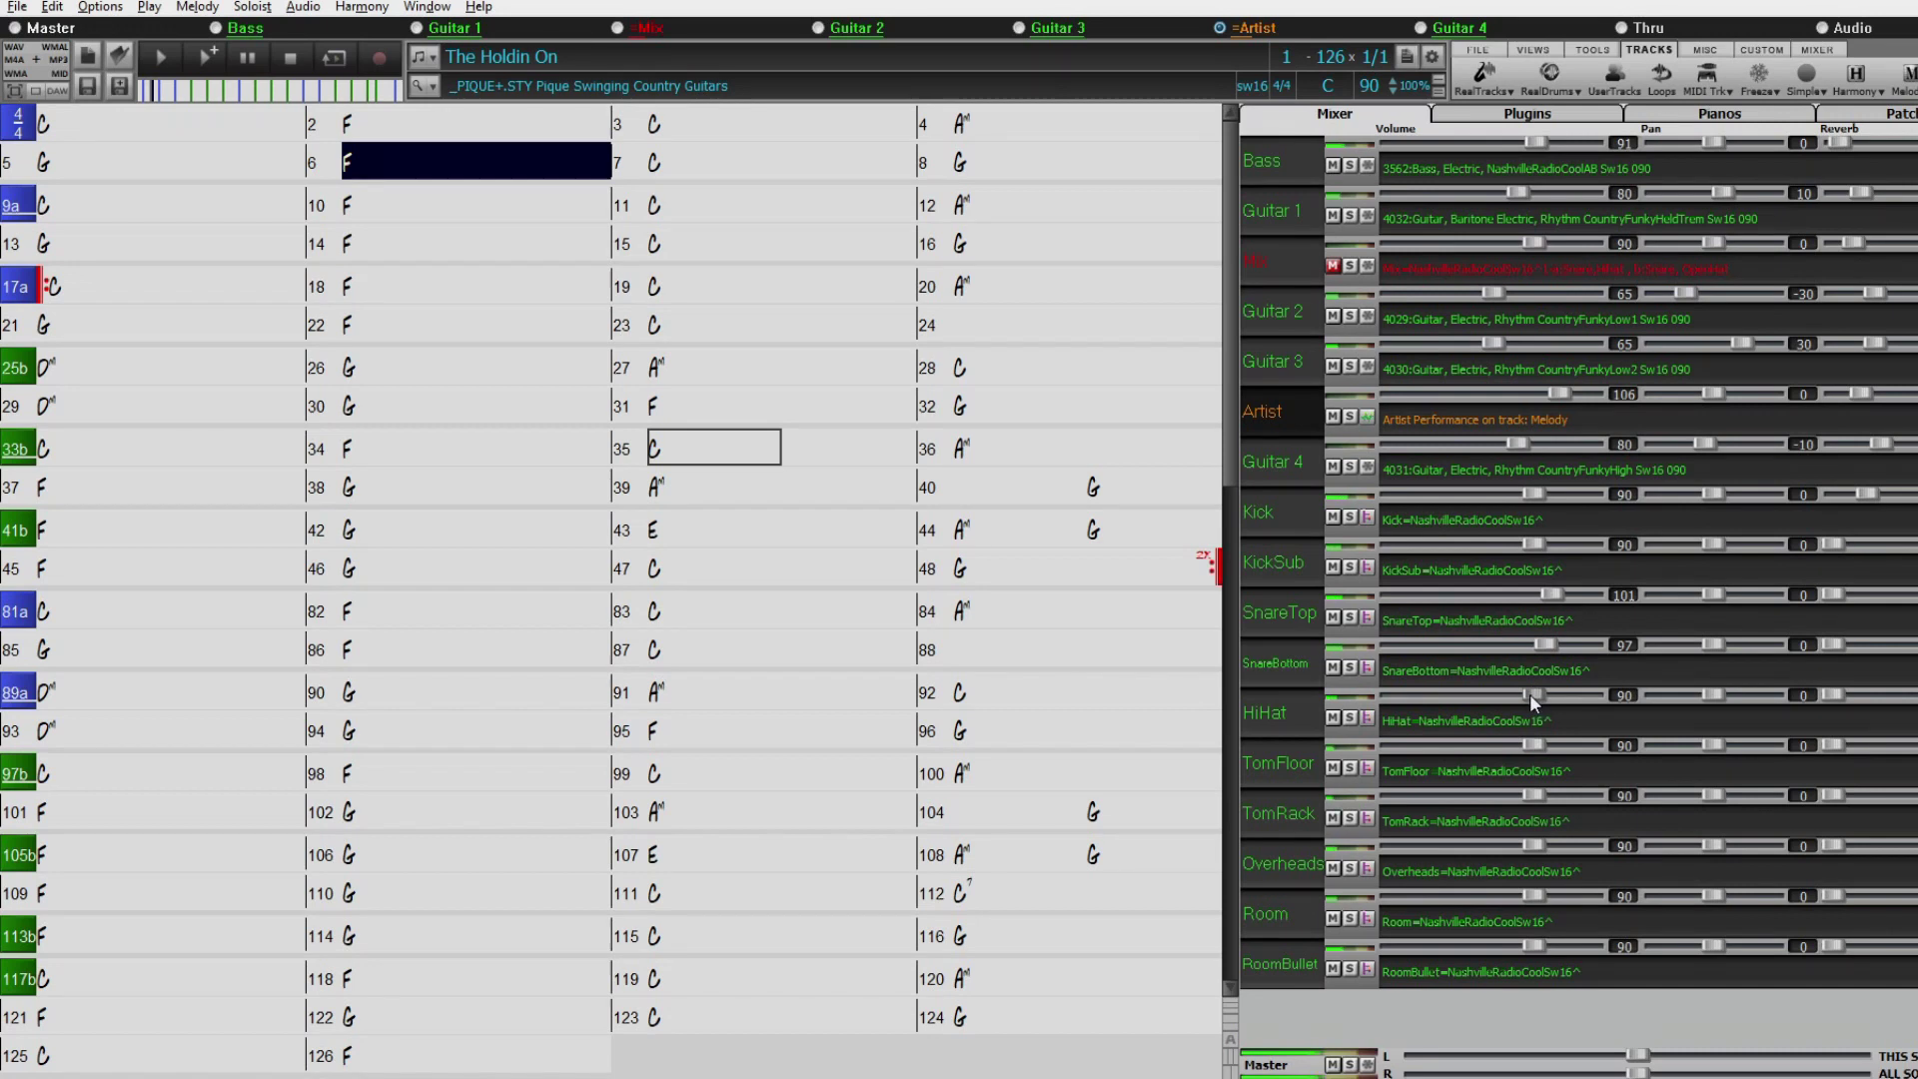
pyautogui.moveTo(1530, 693); pyautogui.dragTo(1544, 693)
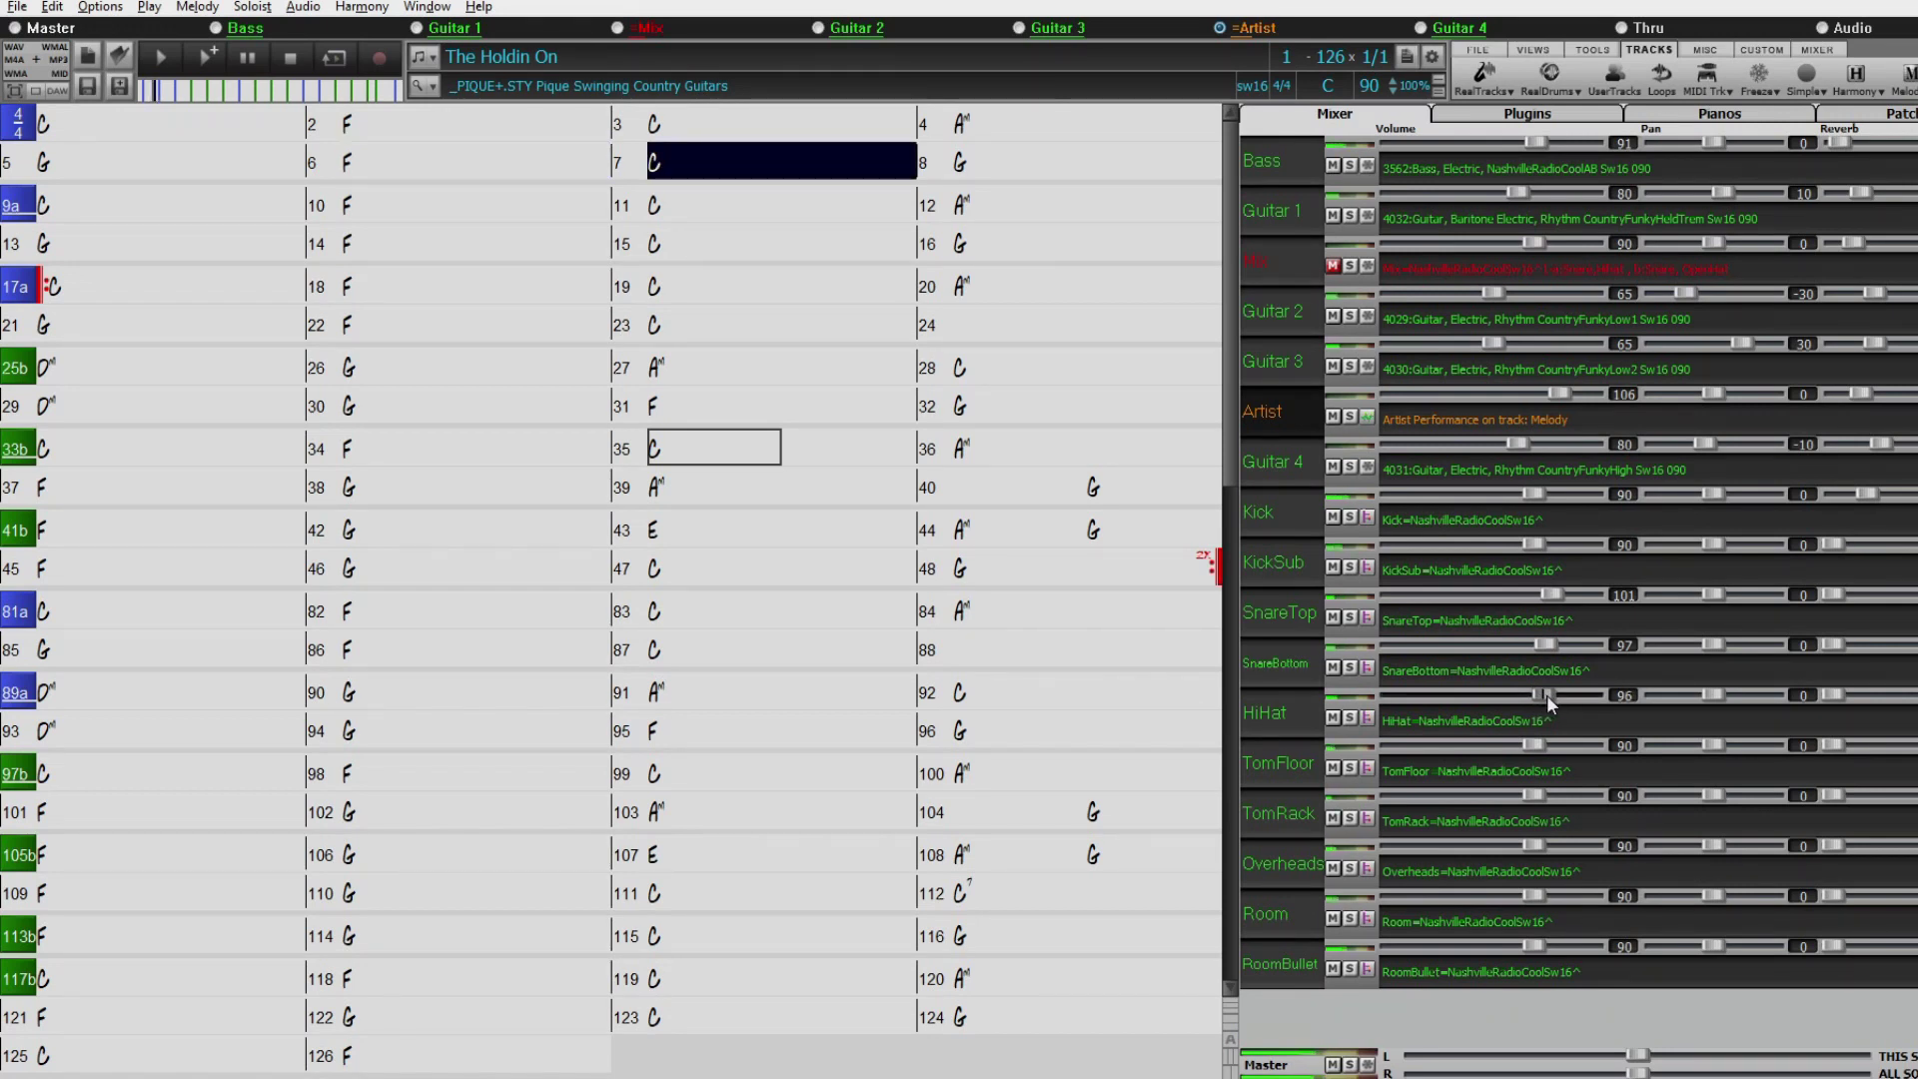
pyautogui.moveTo(1530, 745); pyautogui.dragTo(1546, 743)
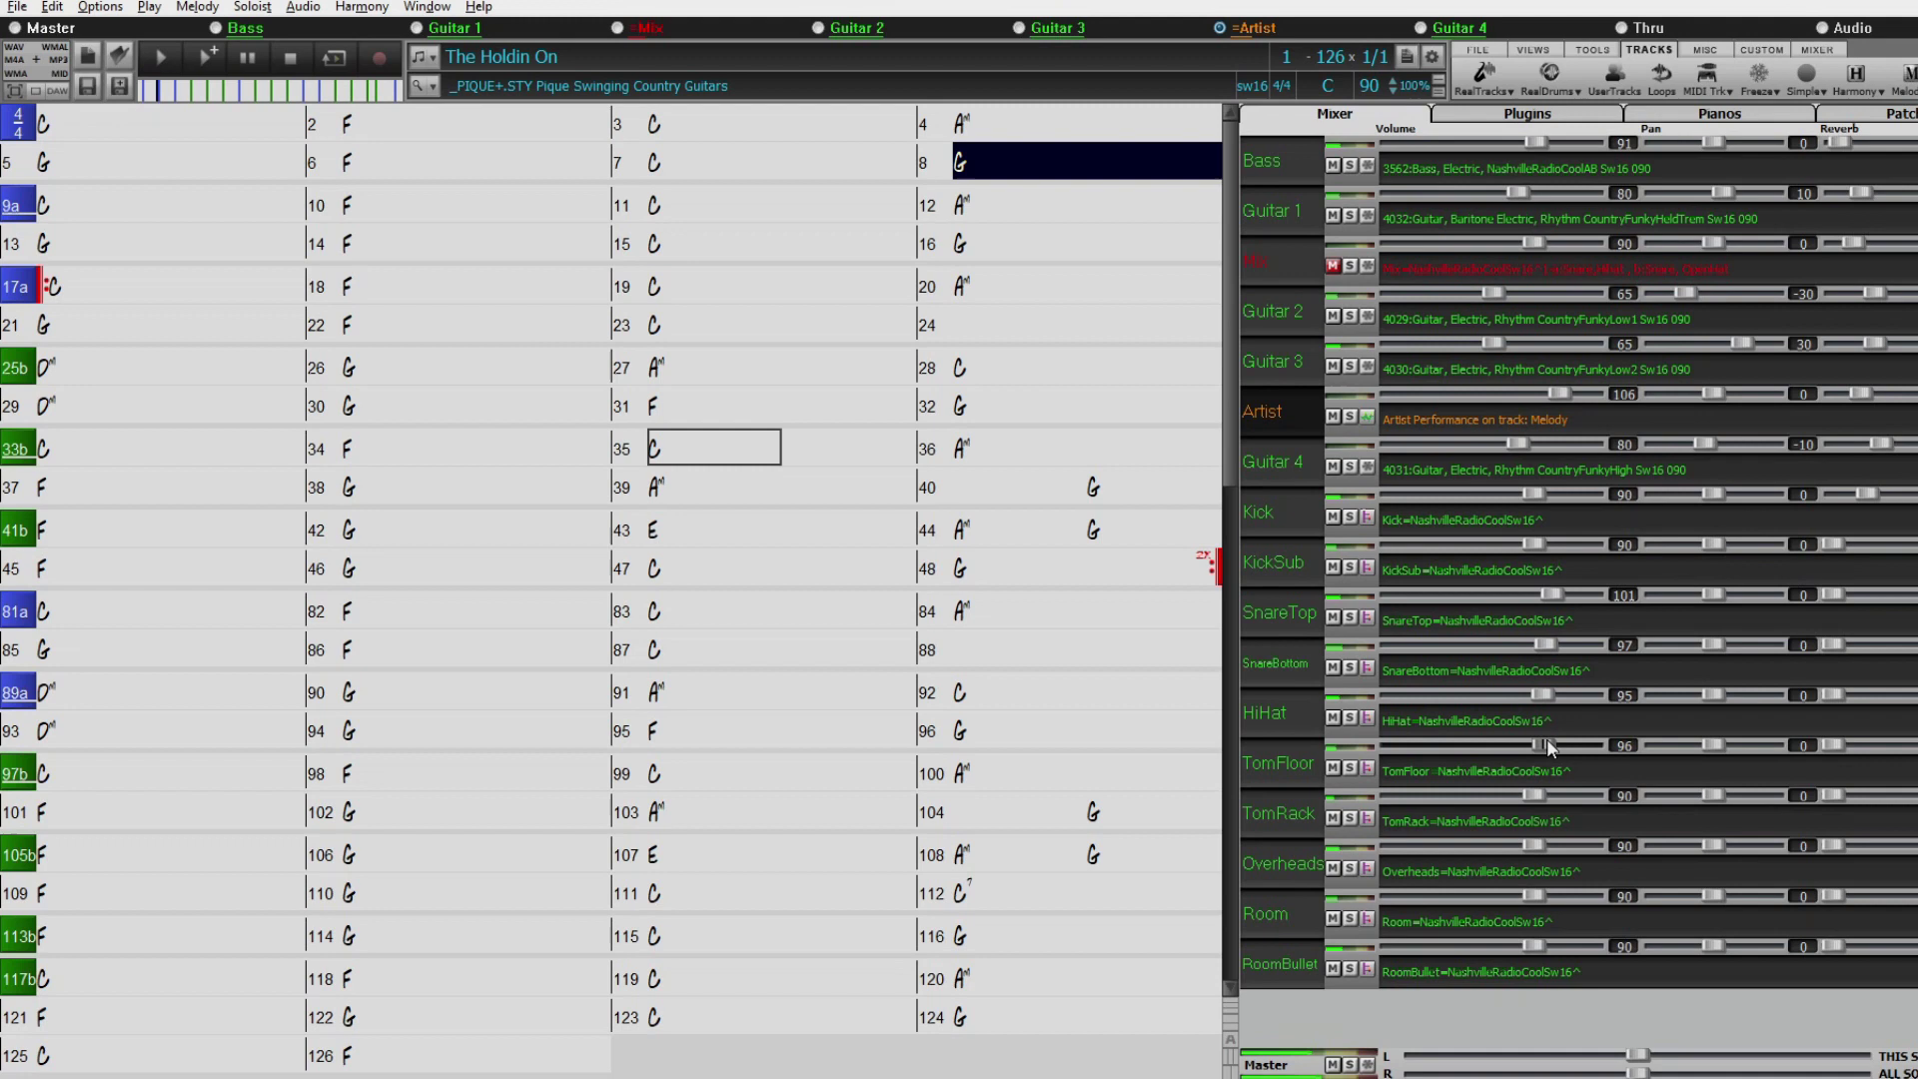
pyautogui.moveTo(1534, 898)
pyautogui.mouseDown()
pyautogui.moveTo(1504, 897)
pyautogui.moveTo(1489, 946)
pyautogui.moveTo(1512, 895)
pyautogui.mouseUp()
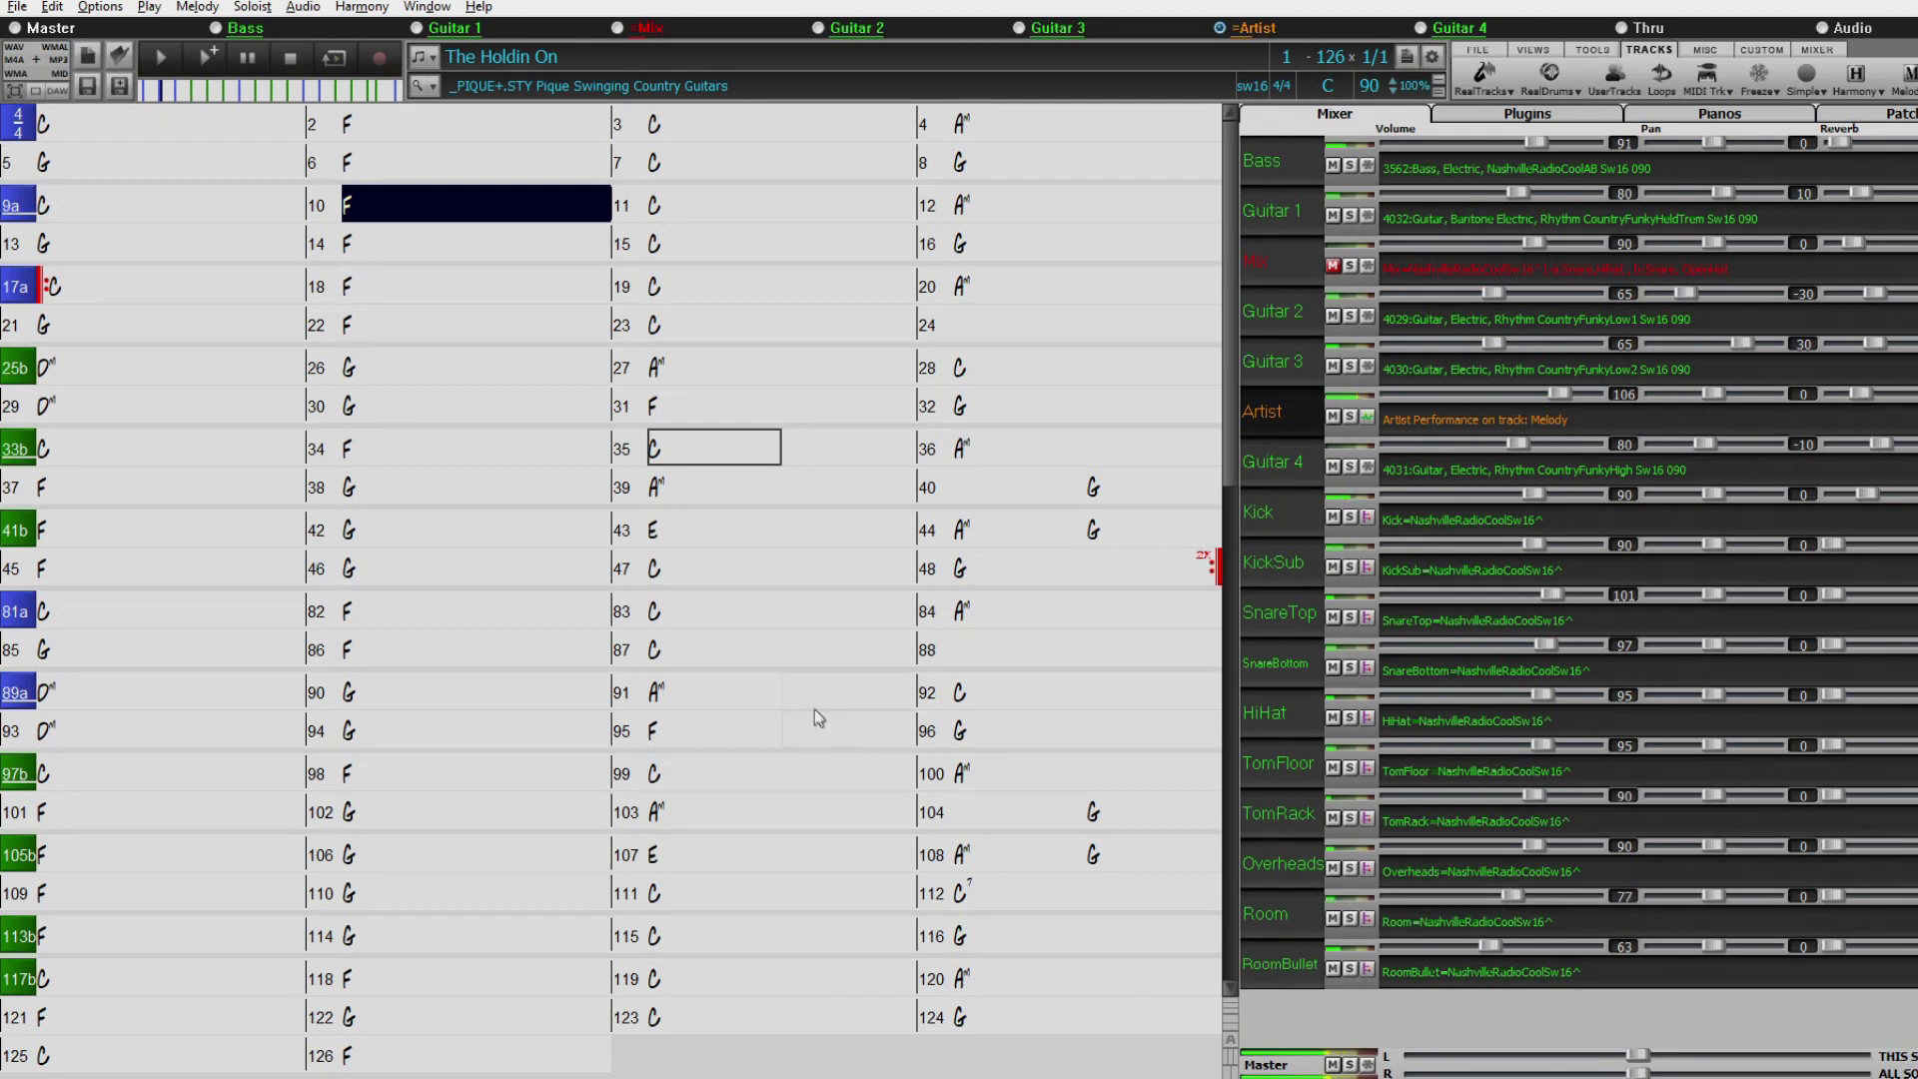
pyautogui.click(289, 56)
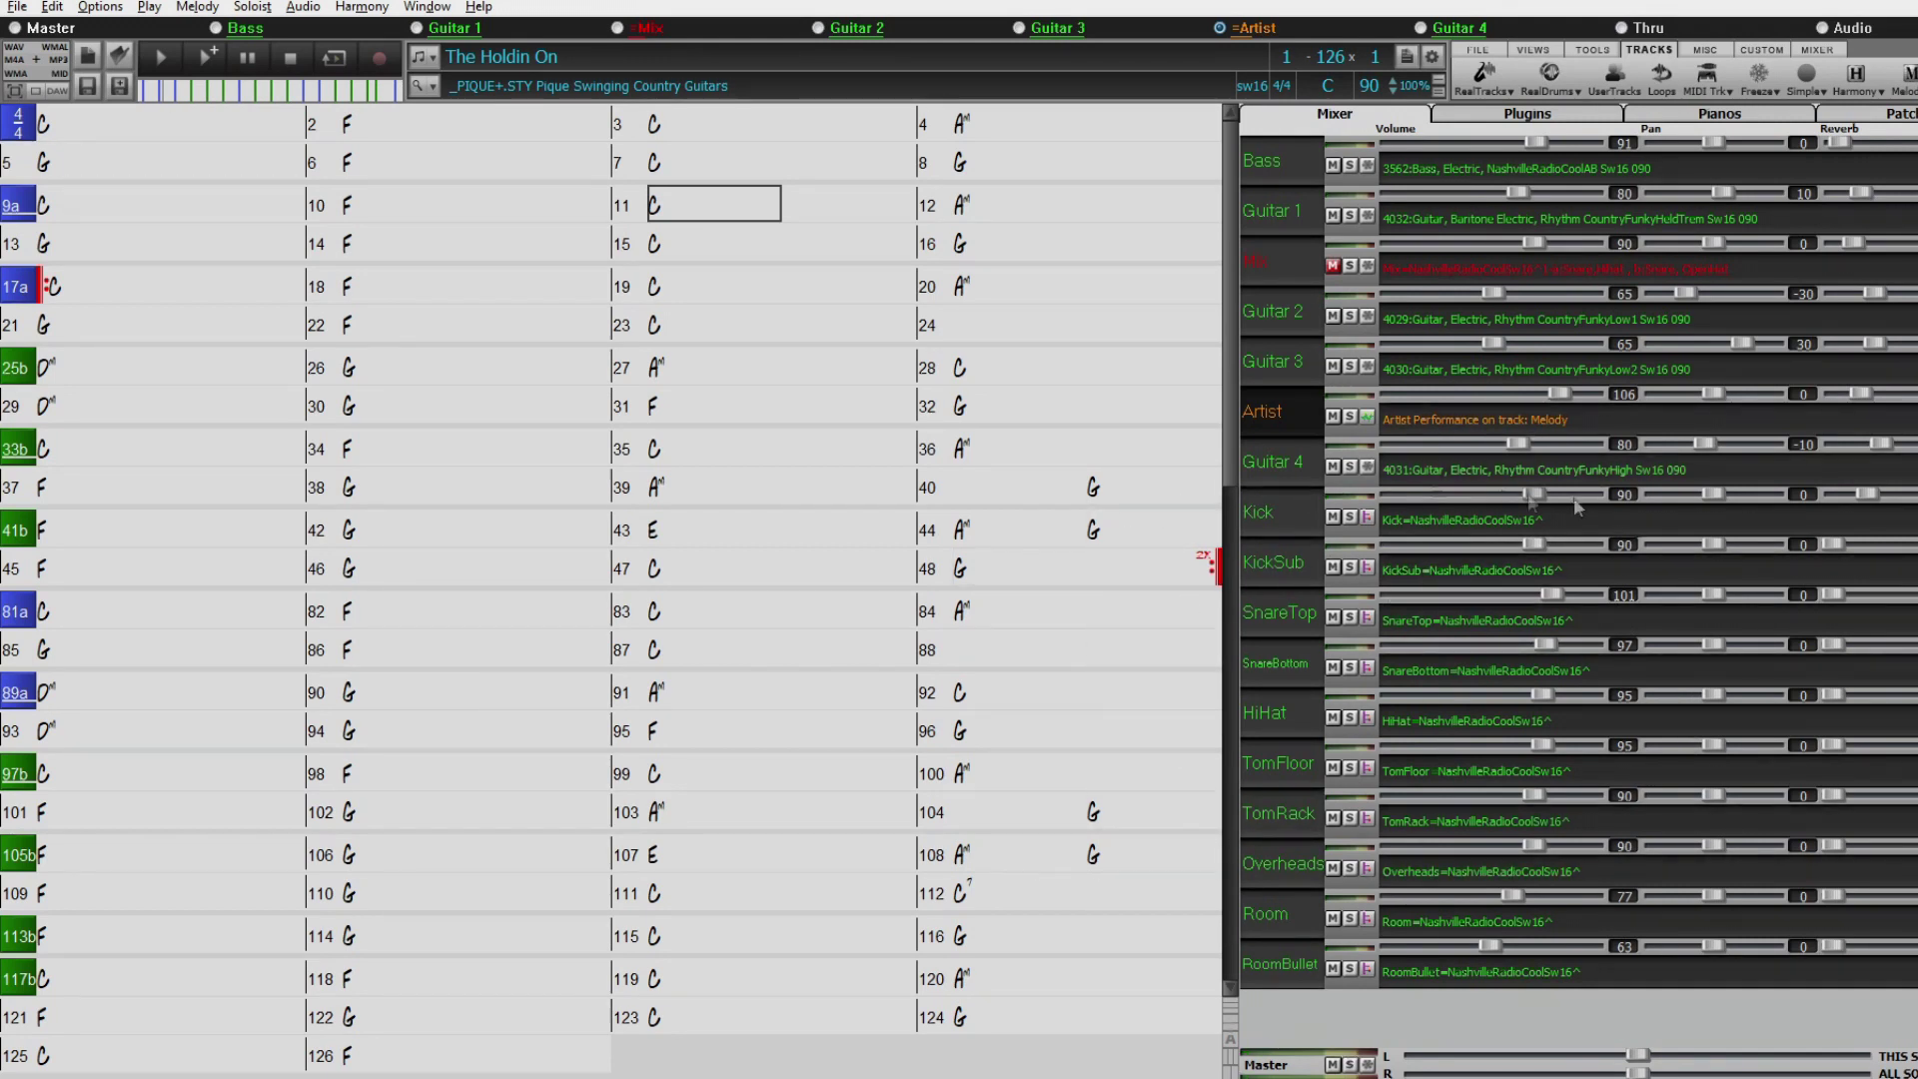
# Play from bar 9 and audition the drum stems by soloing Kick, adding SnareTop, SnareBottom and Overheads one at a time.
pyautogui.moveTo(88, 206); pyautogui.dragTo(92, 231)
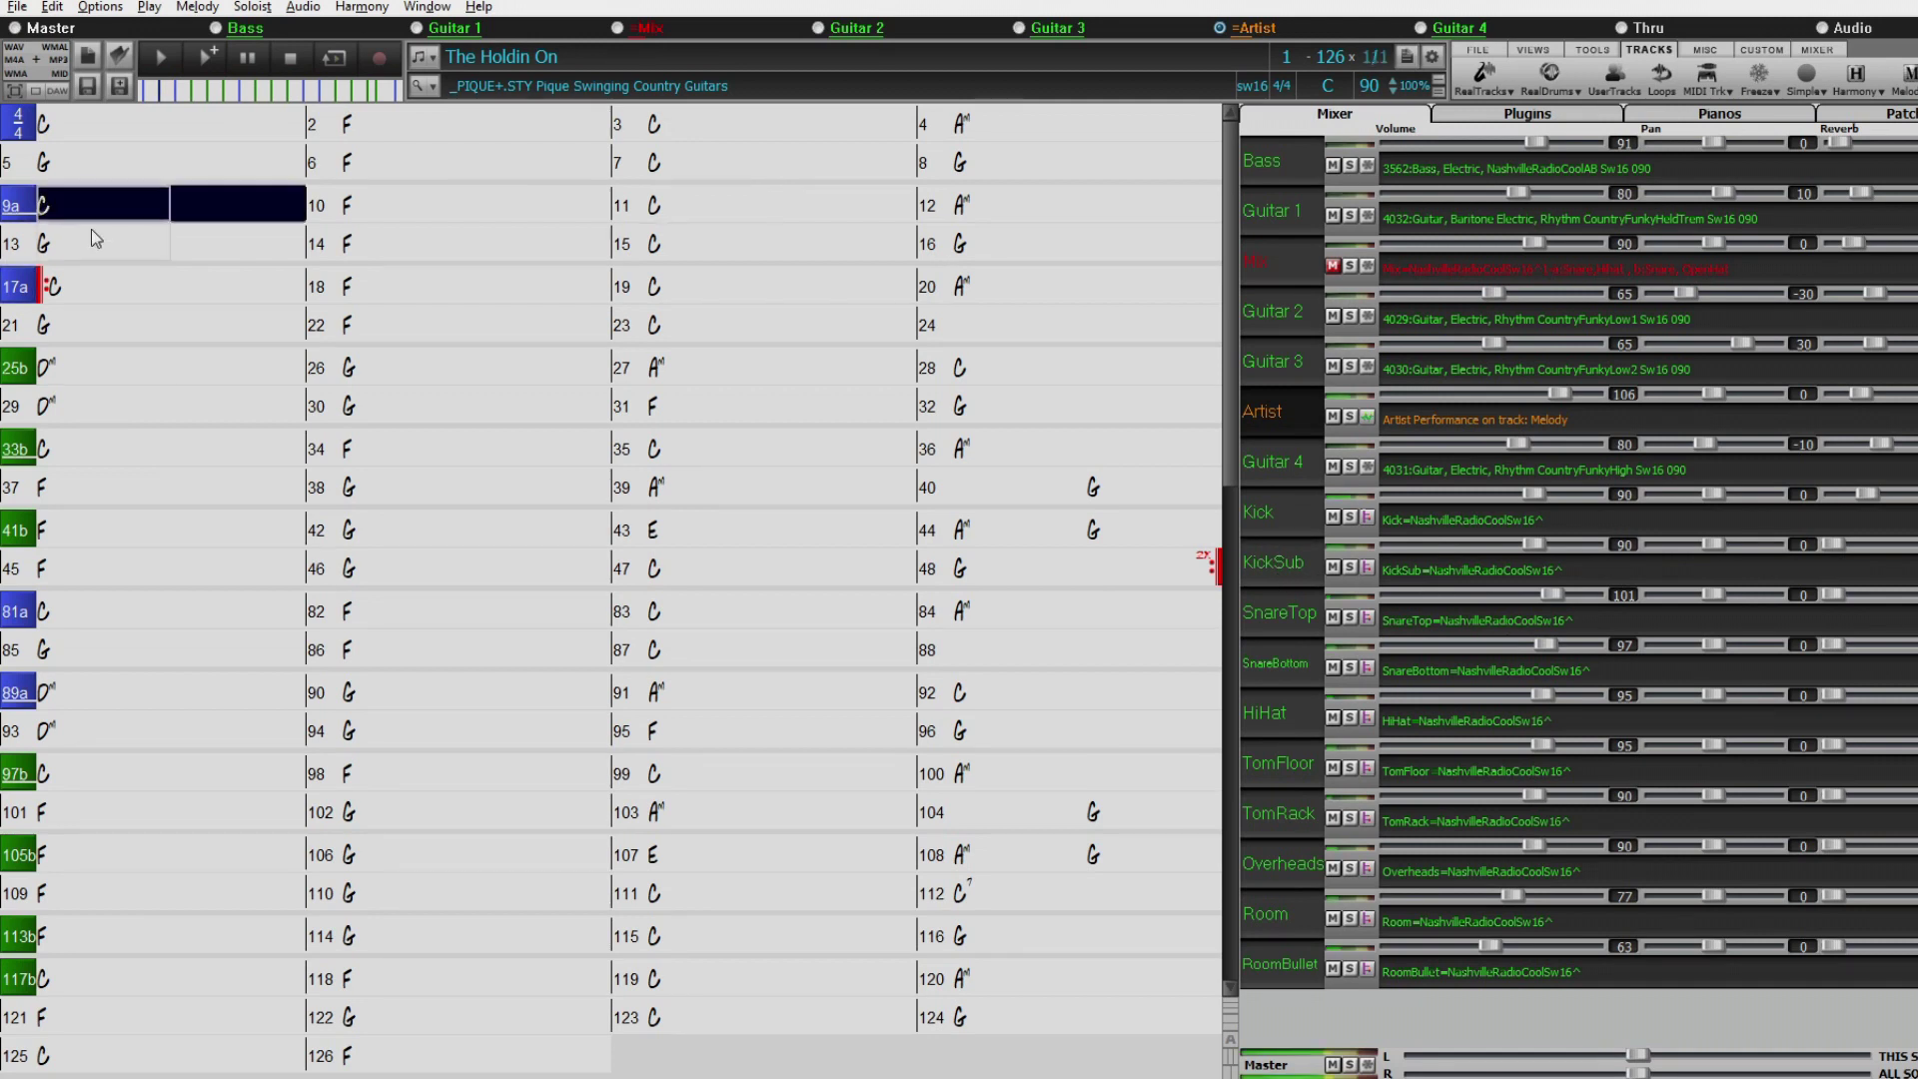
pyautogui.click(1348, 516)
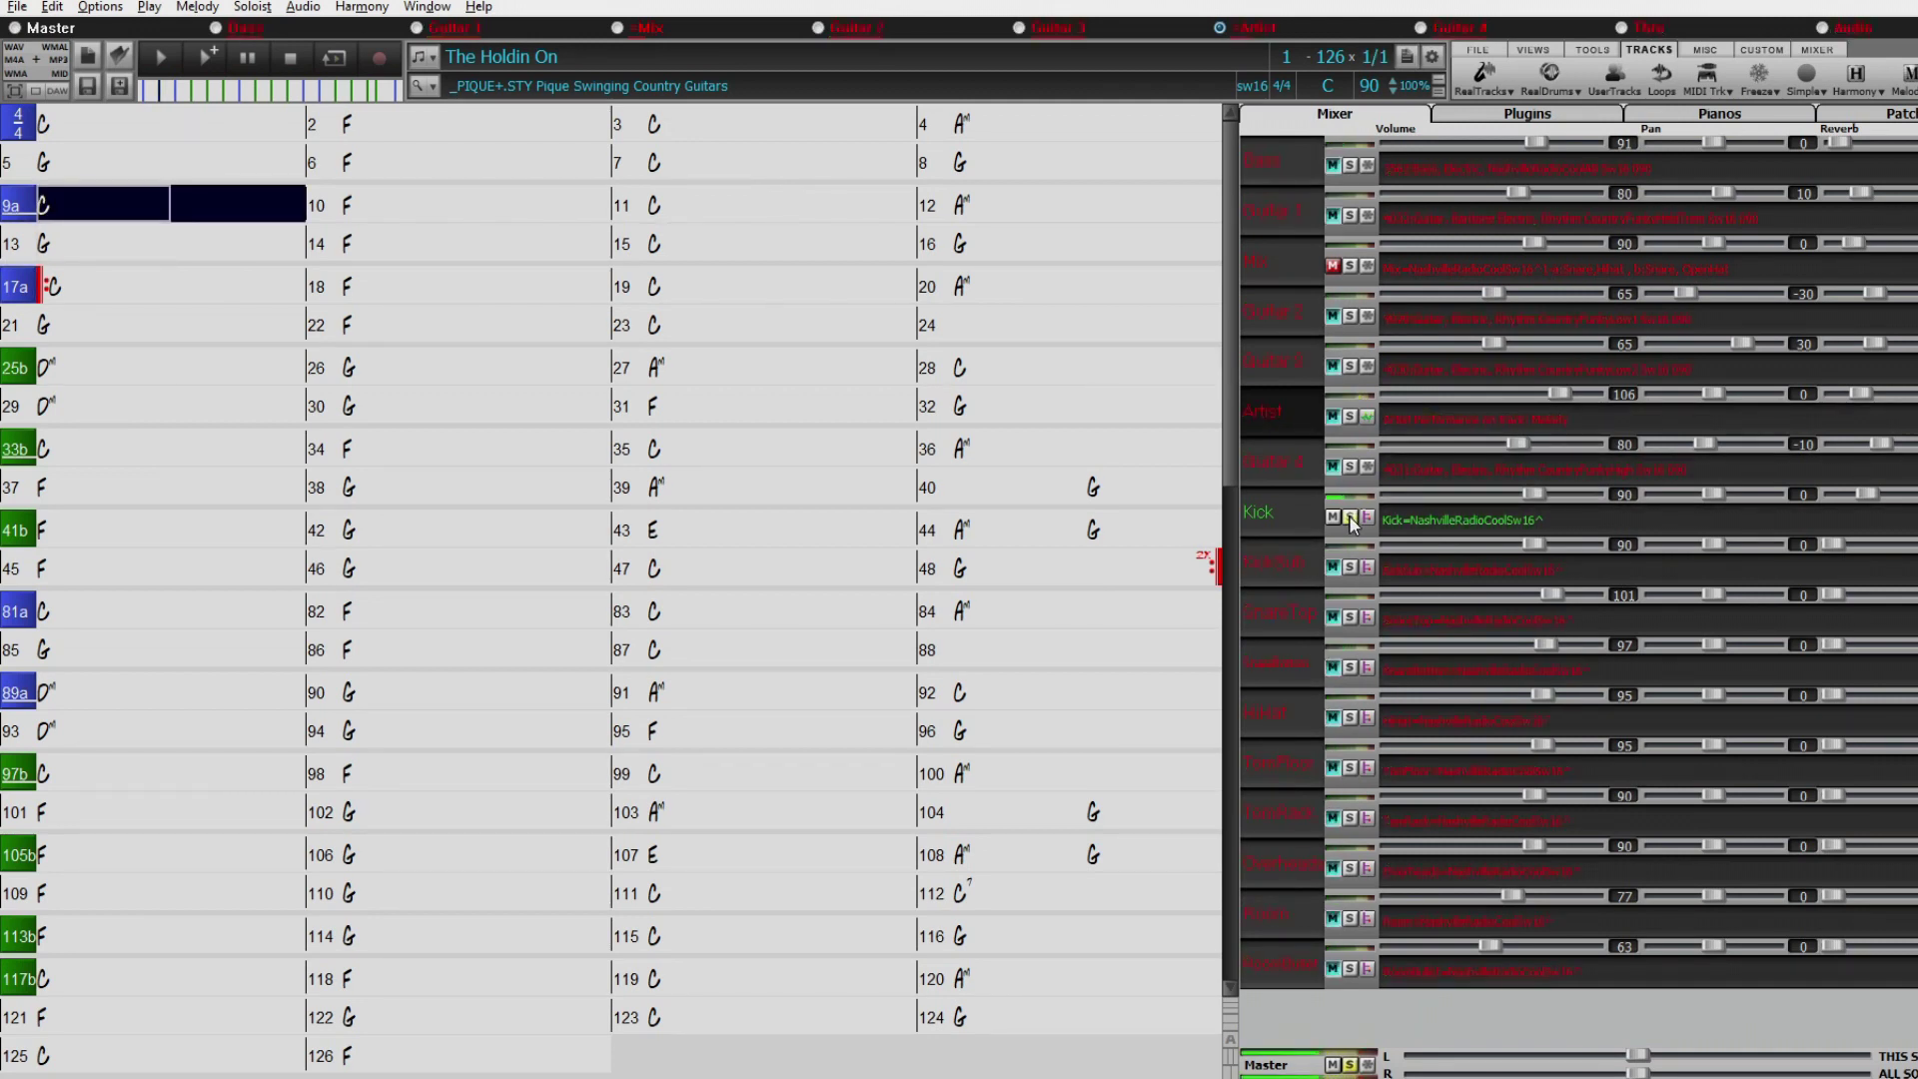
pyautogui.click(1348, 616)
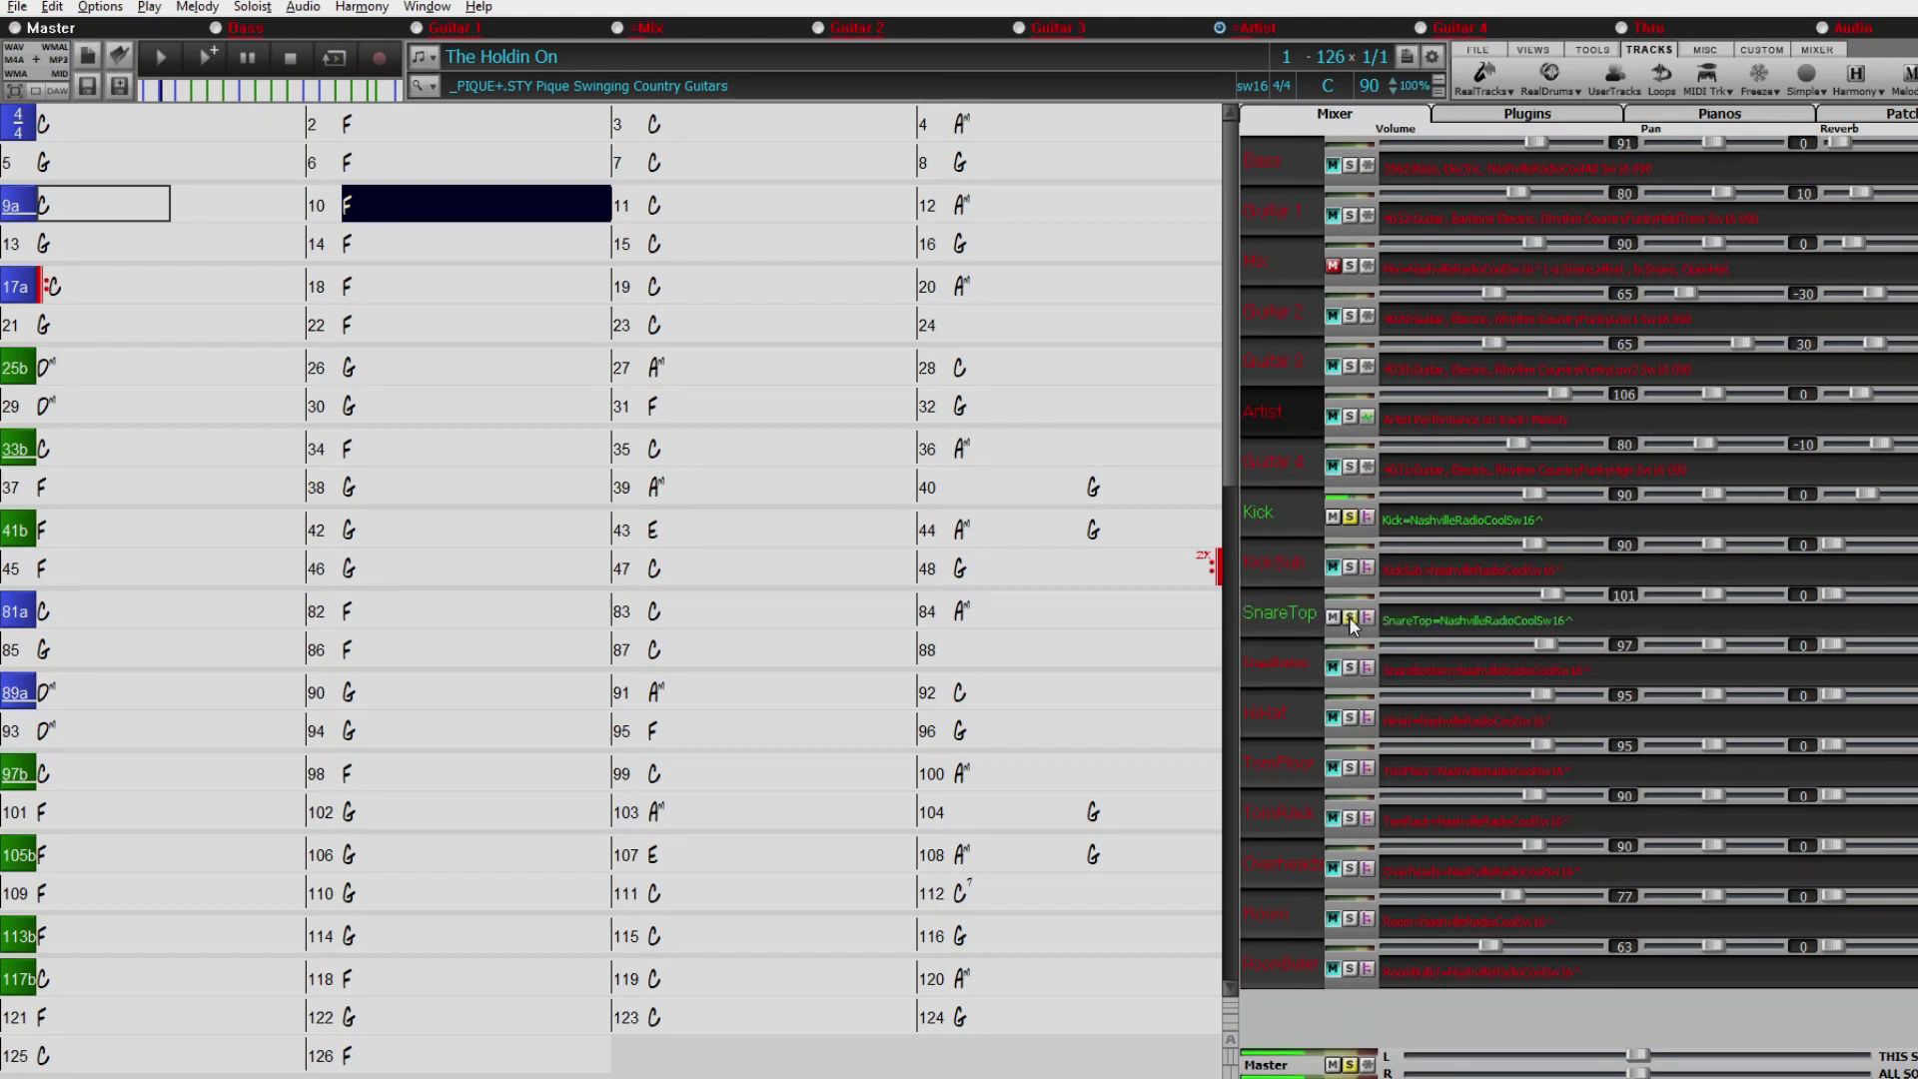
pyautogui.click(1348, 667)
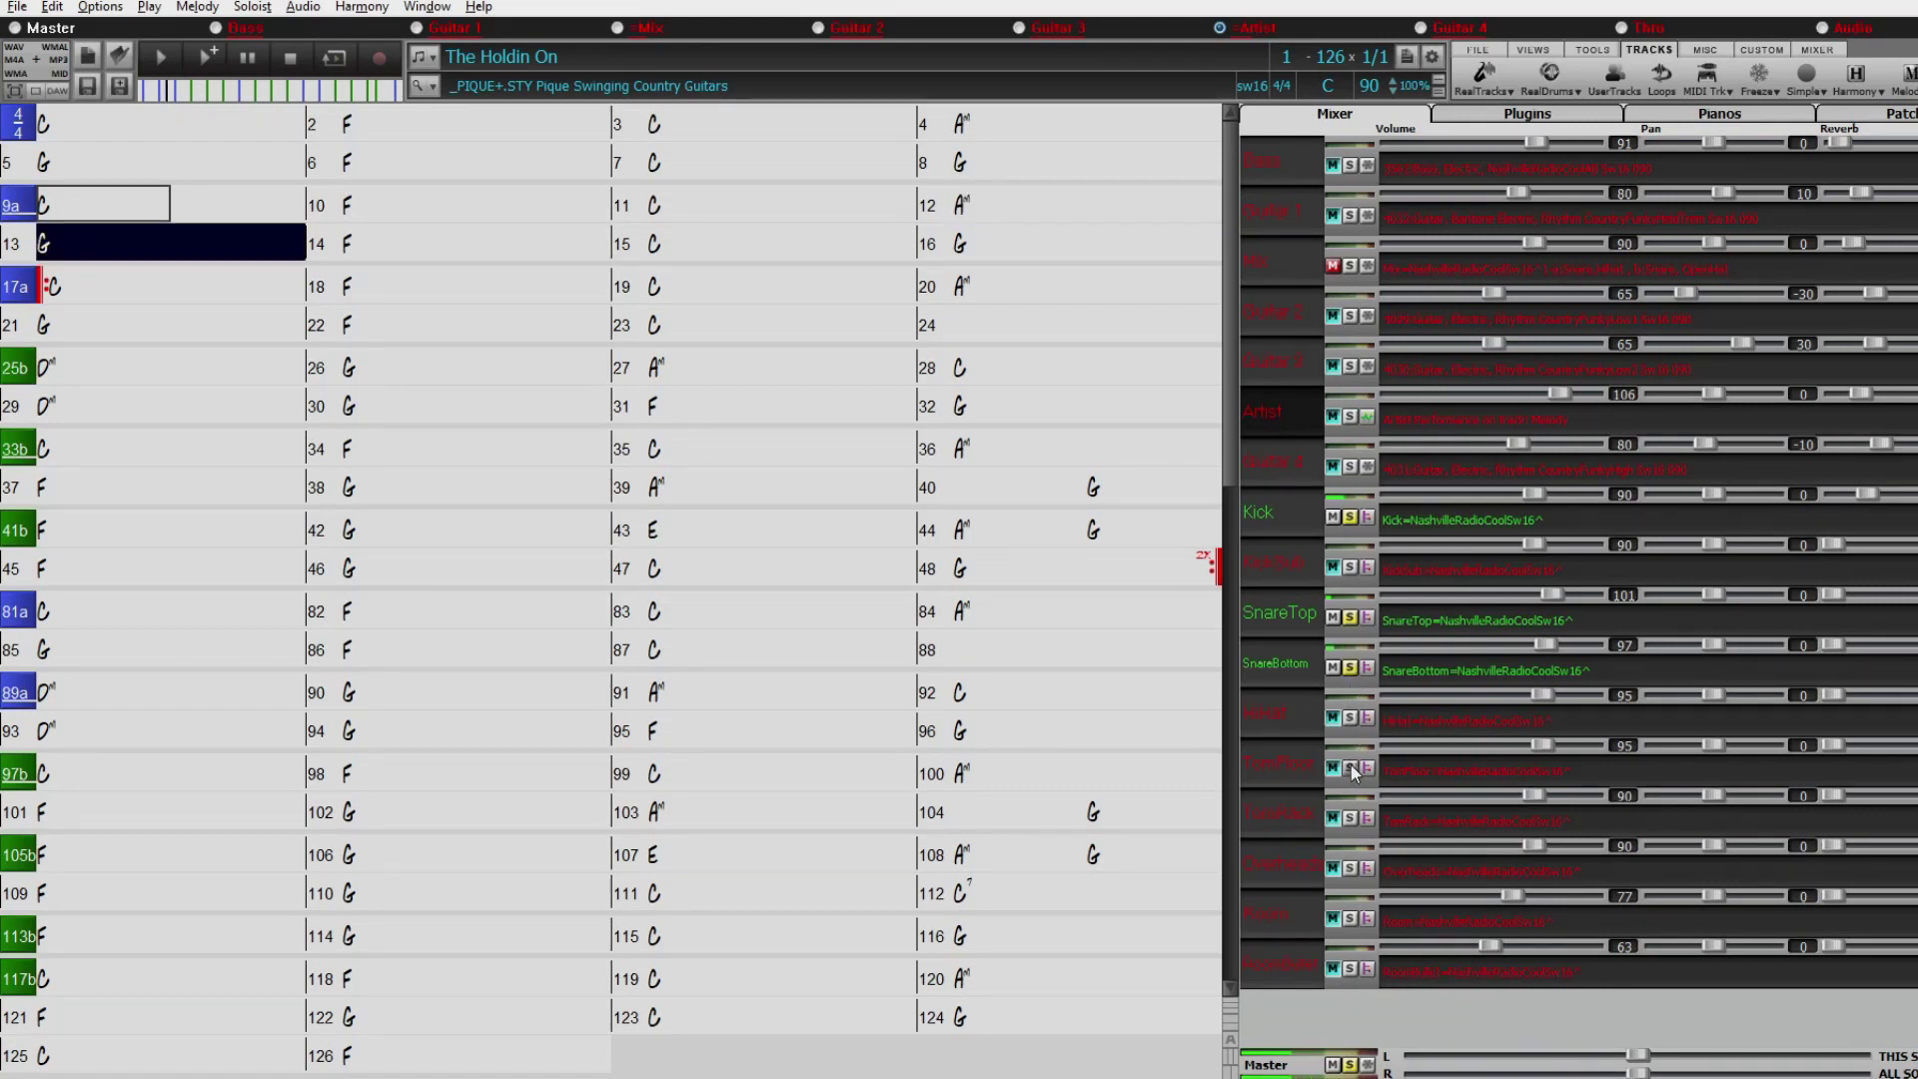
pyautogui.click(1350, 870)
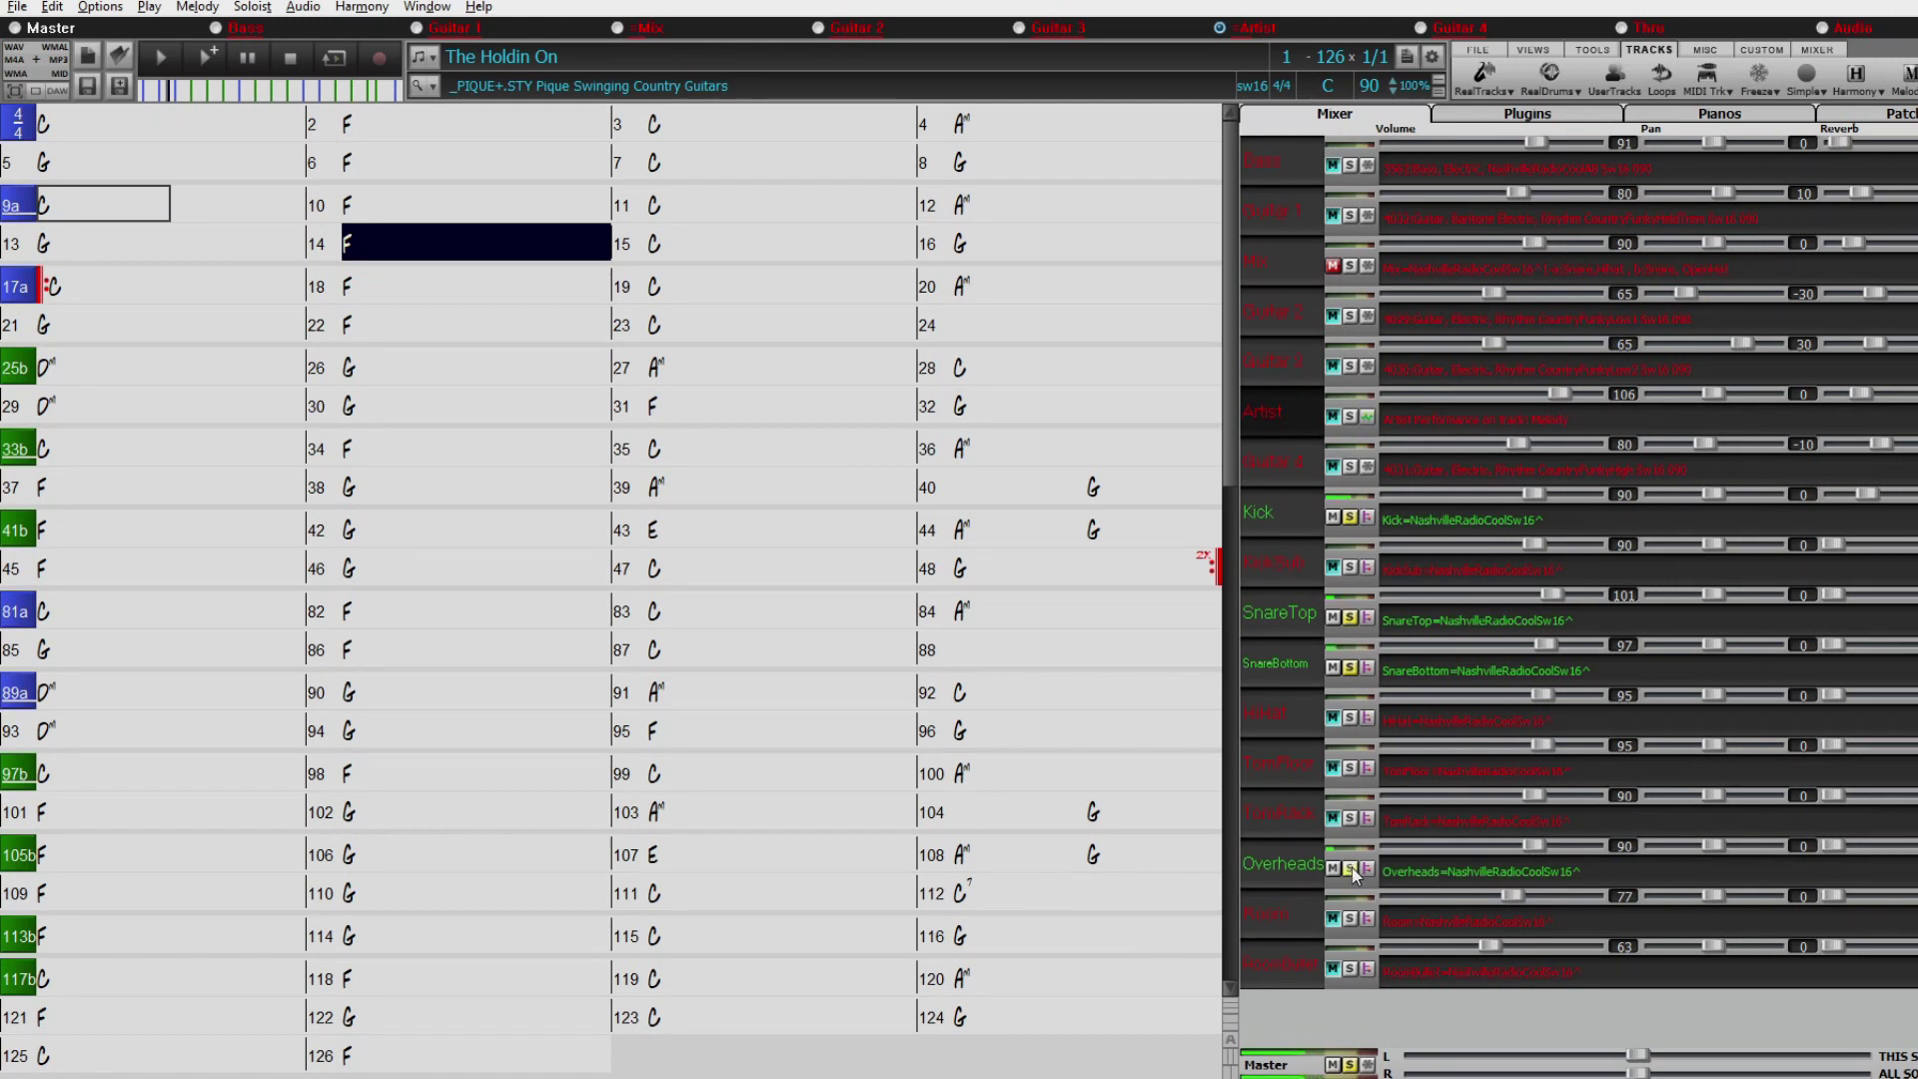
# Audition the Room and RoomBullet stems in solo, clear every solo to hear the full band, and stop playback.
pyautogui.click(1349, 918)
pyautogui.click(1349, 868)
pyautogui.click(1349, 667)
pyautogui.click(1350, 617)
pyautogui.click(1351, 517)
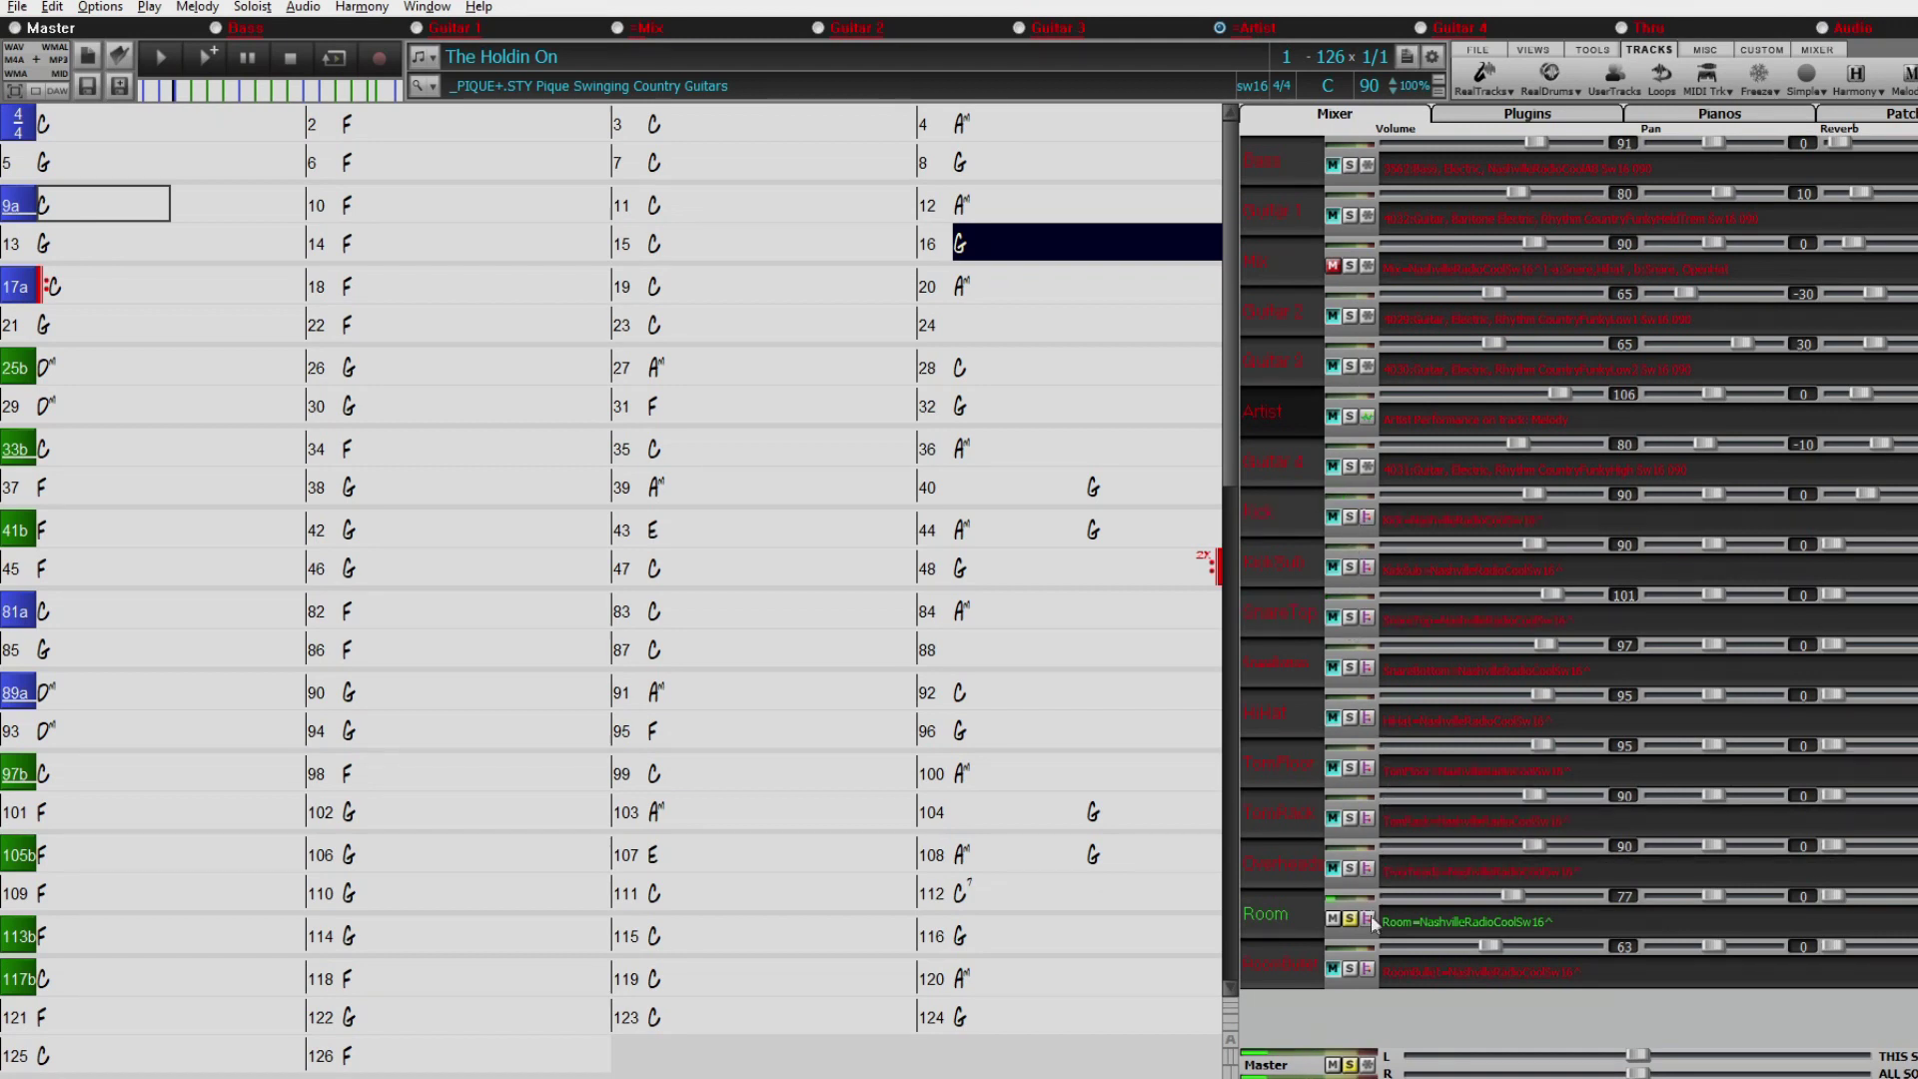
pyautogui.click(1351, 968)
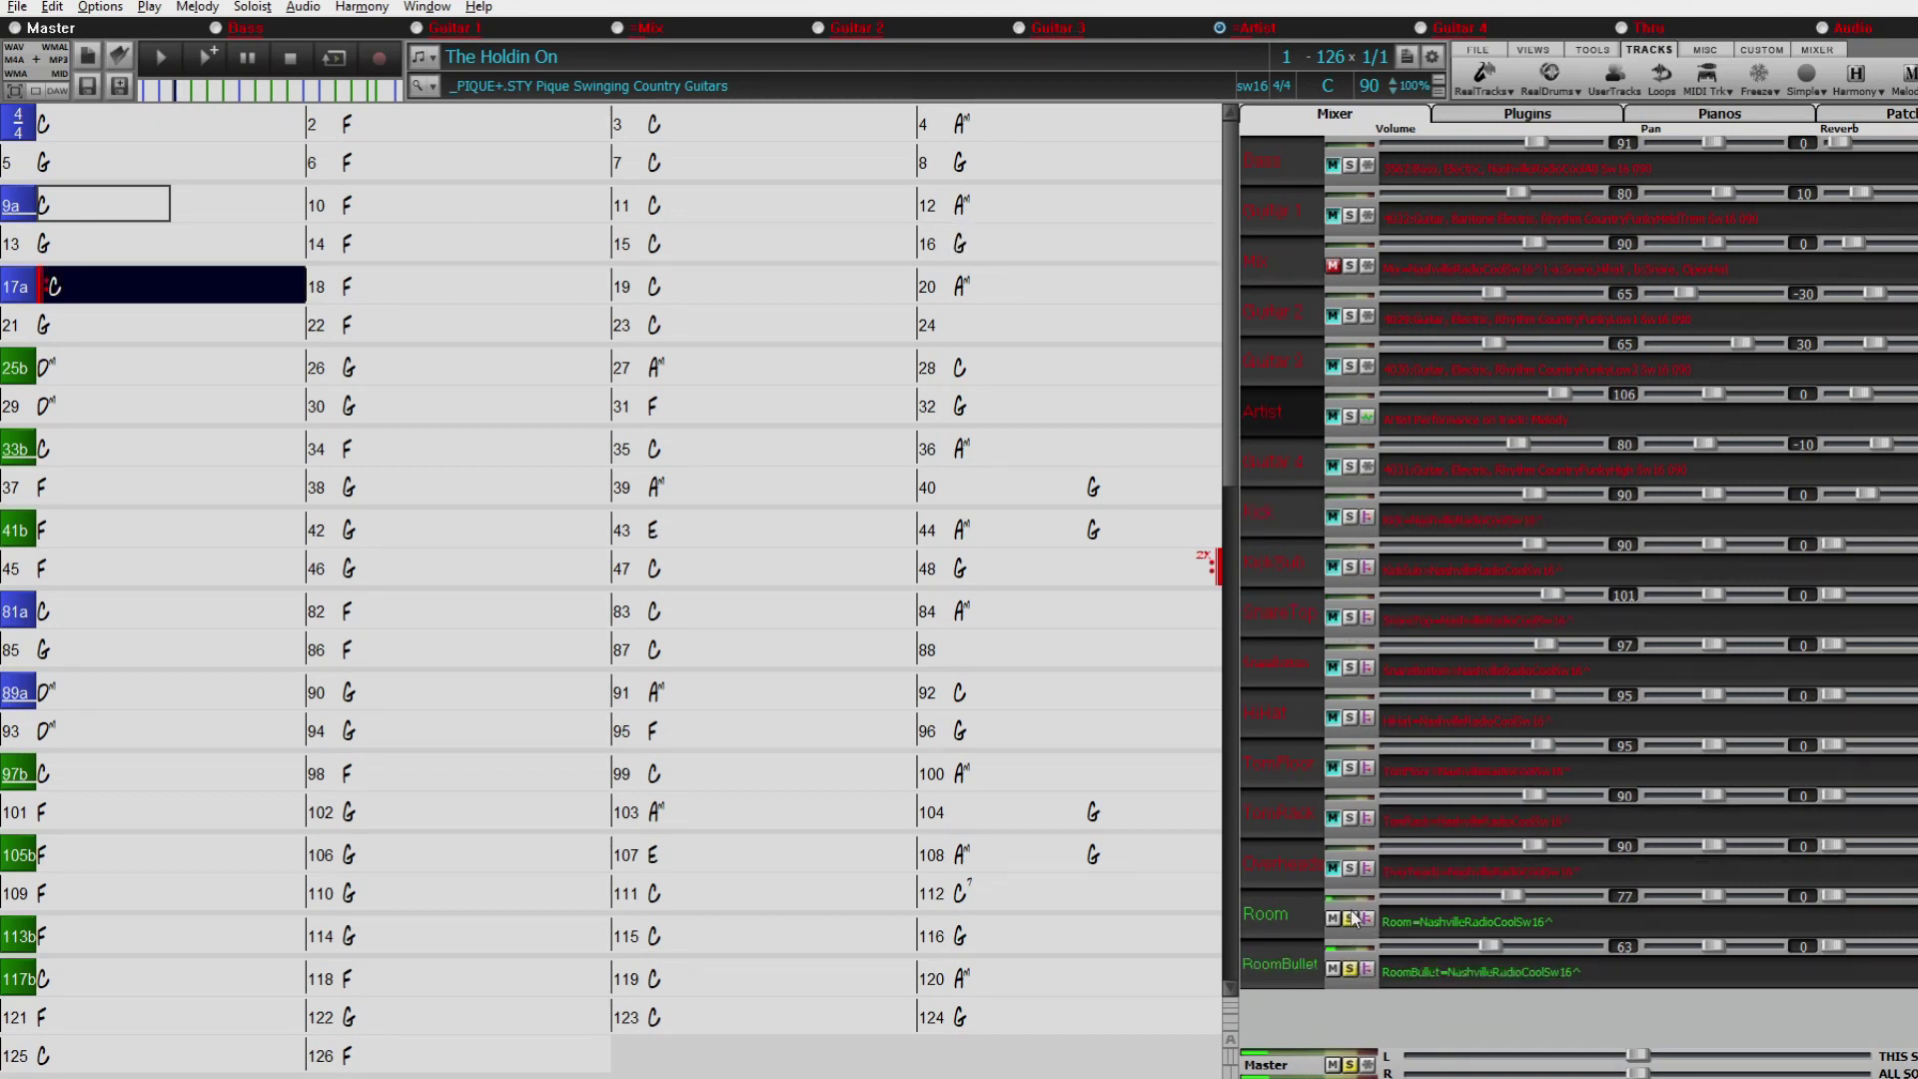
pyautogui.click(1351, 918)
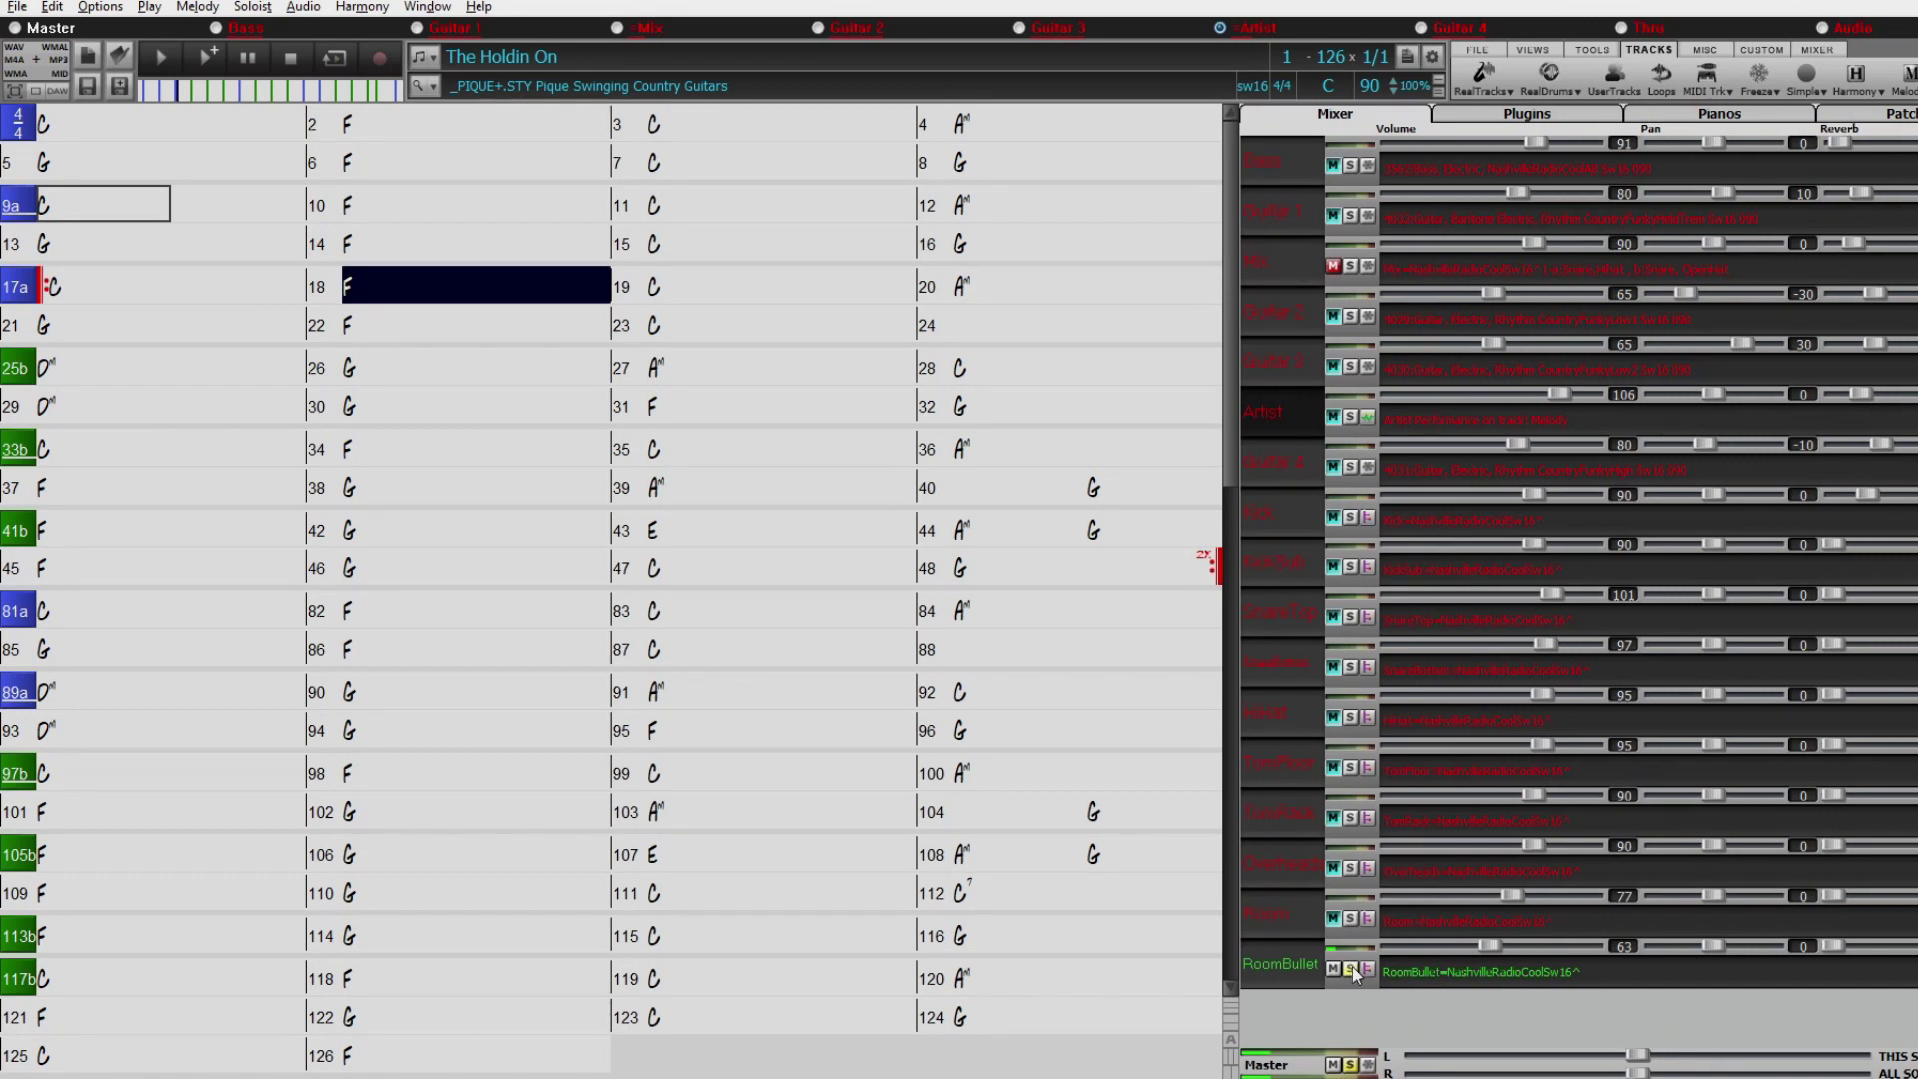
pyautogui.click(1352, 967)
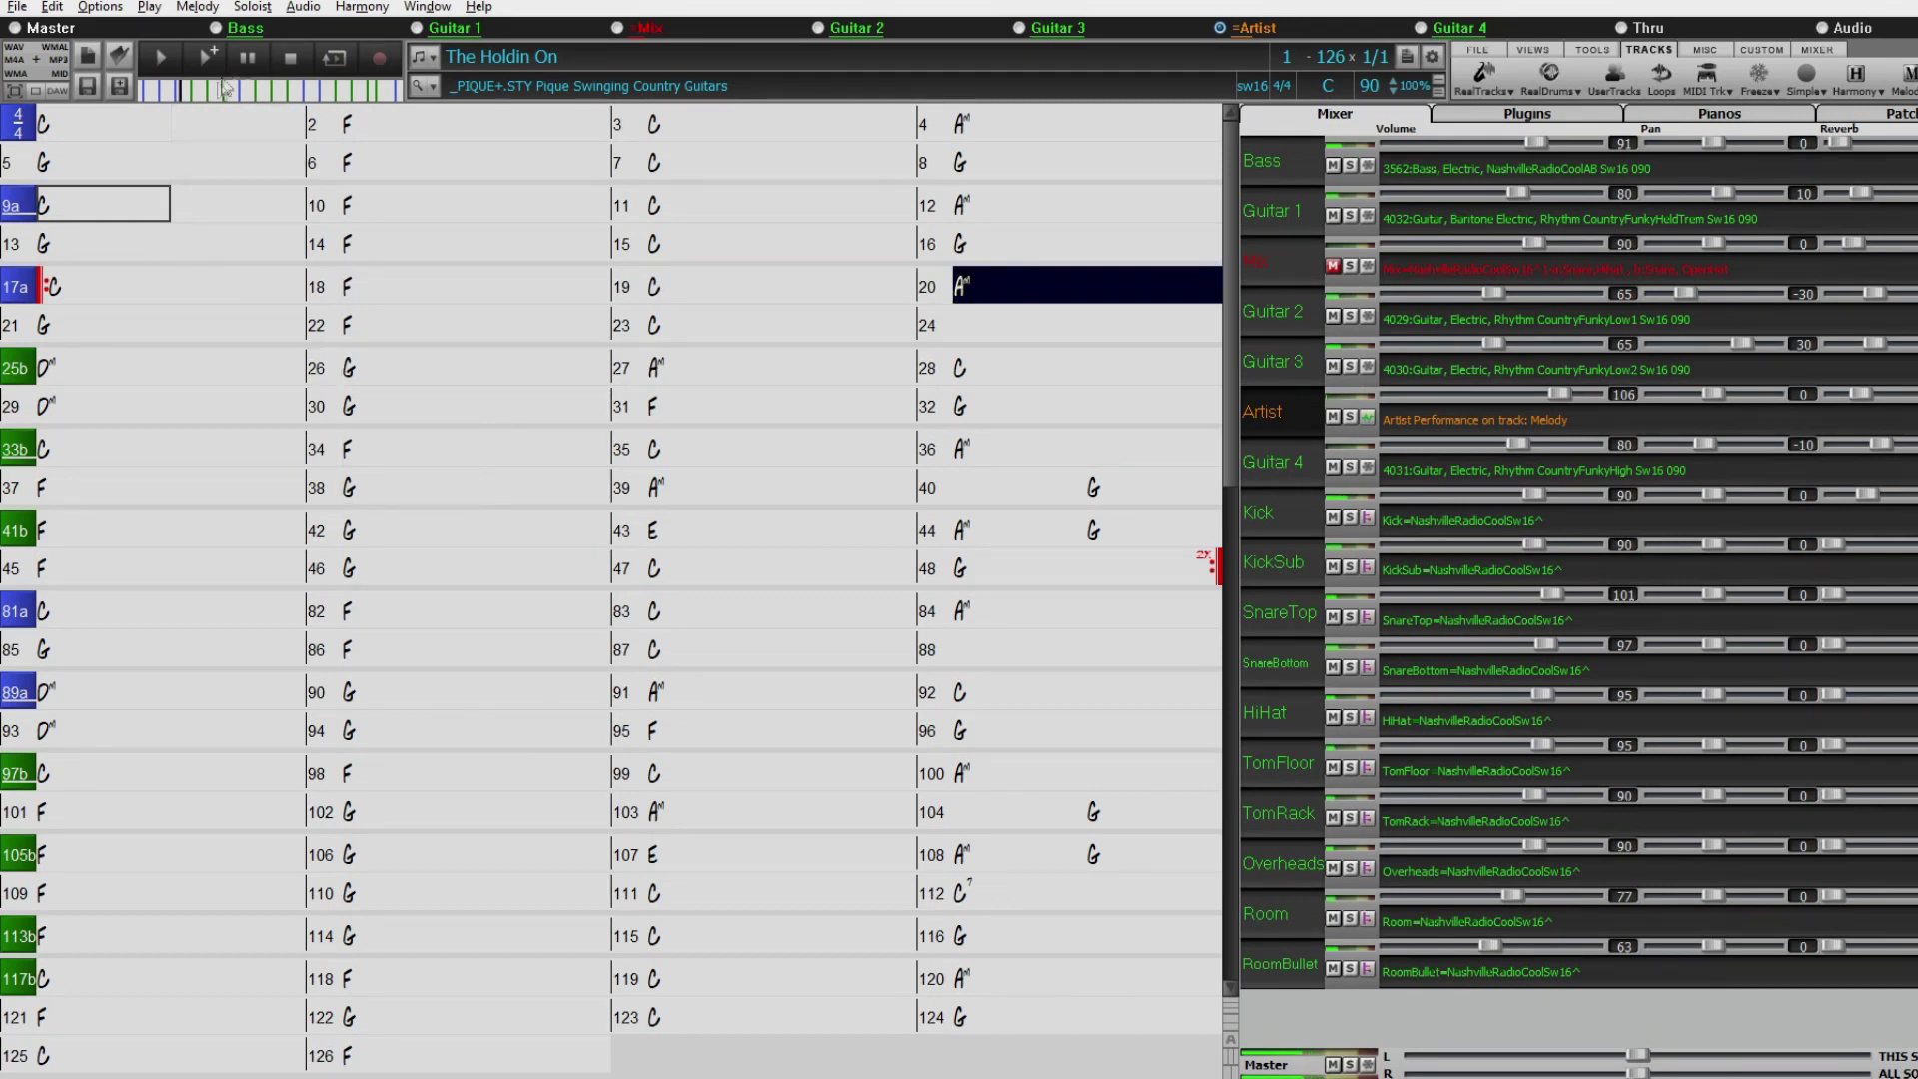
pyautogui.click(291, 56)
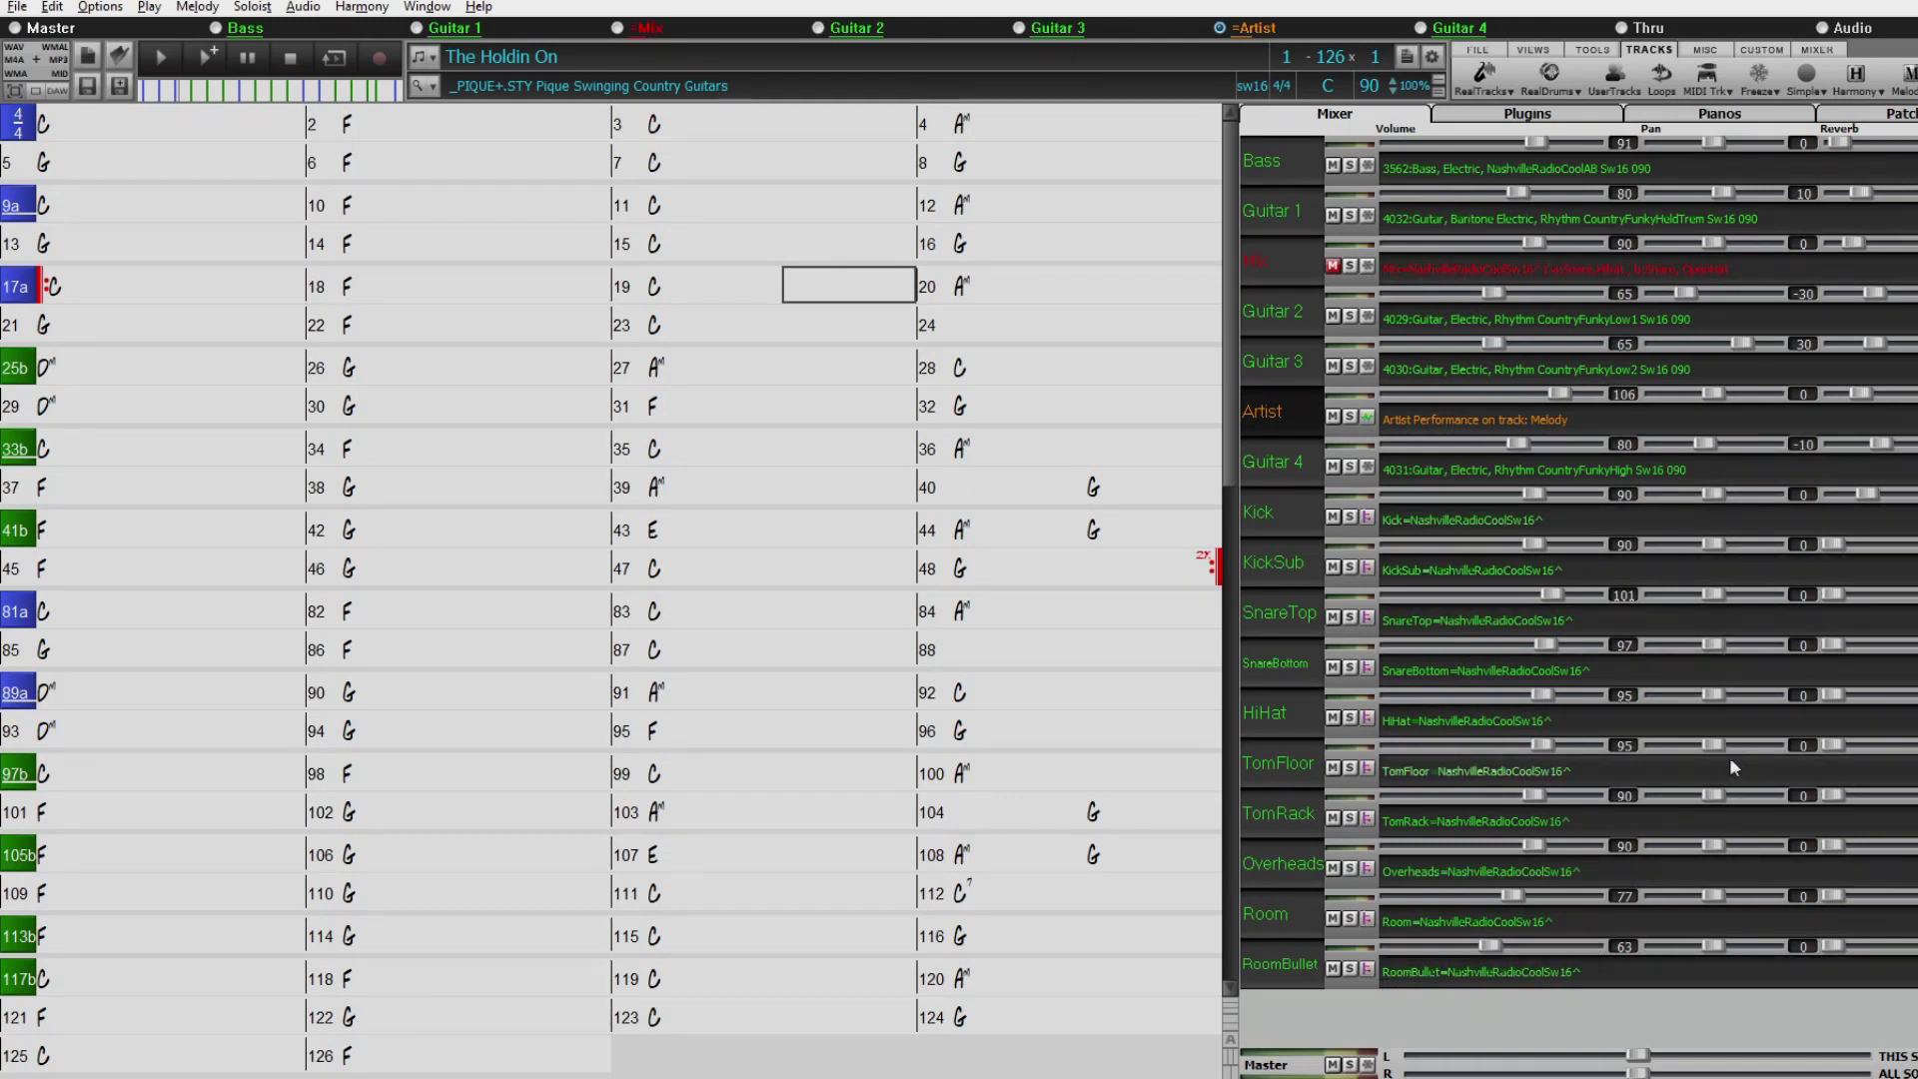
# Pan the TomFloor track to 28 and the TomRack track to -20.
pyautogui.moveTo(1718, 743); pyautogui.dragTo(1745, 749)
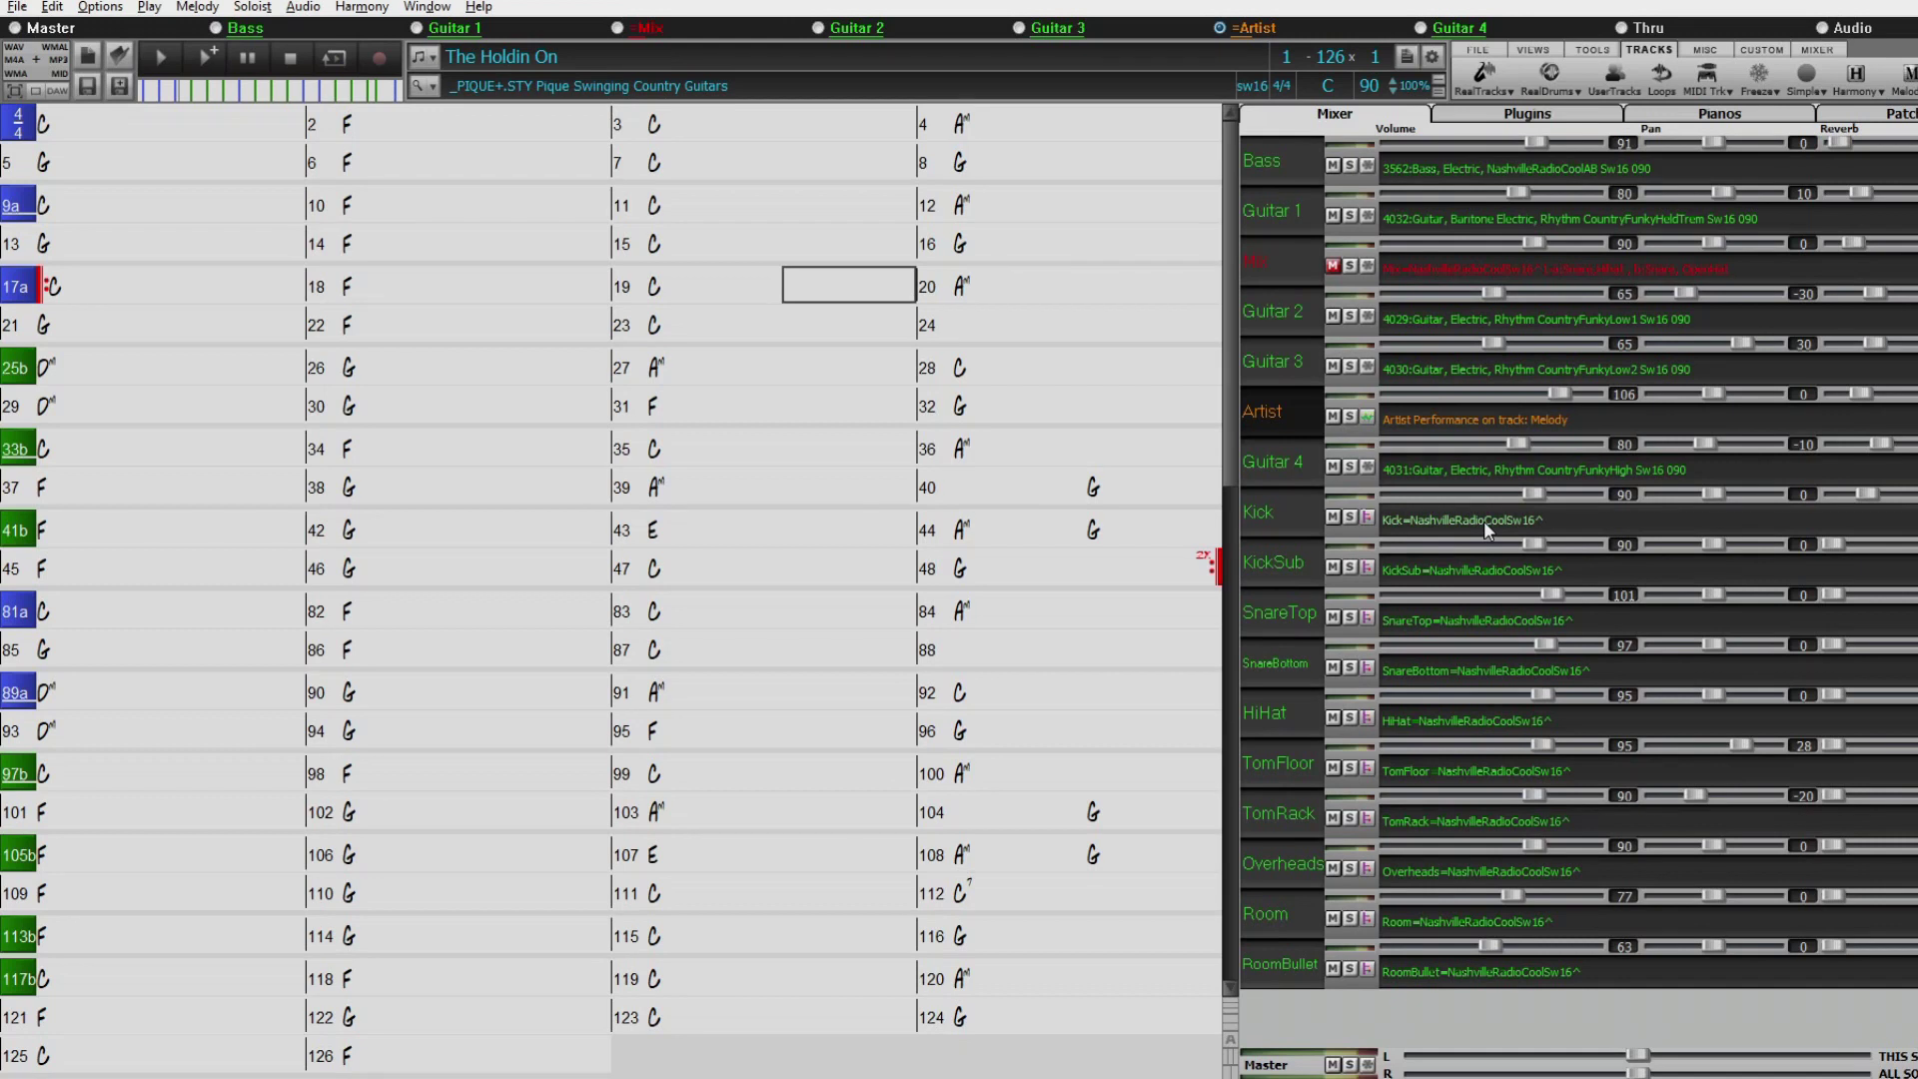
# Load the PG Ten Band EQ plugin into the Kick track's first plugin slot, filtering the plugin list by "pg".
pyautogui.click(1543, 114)
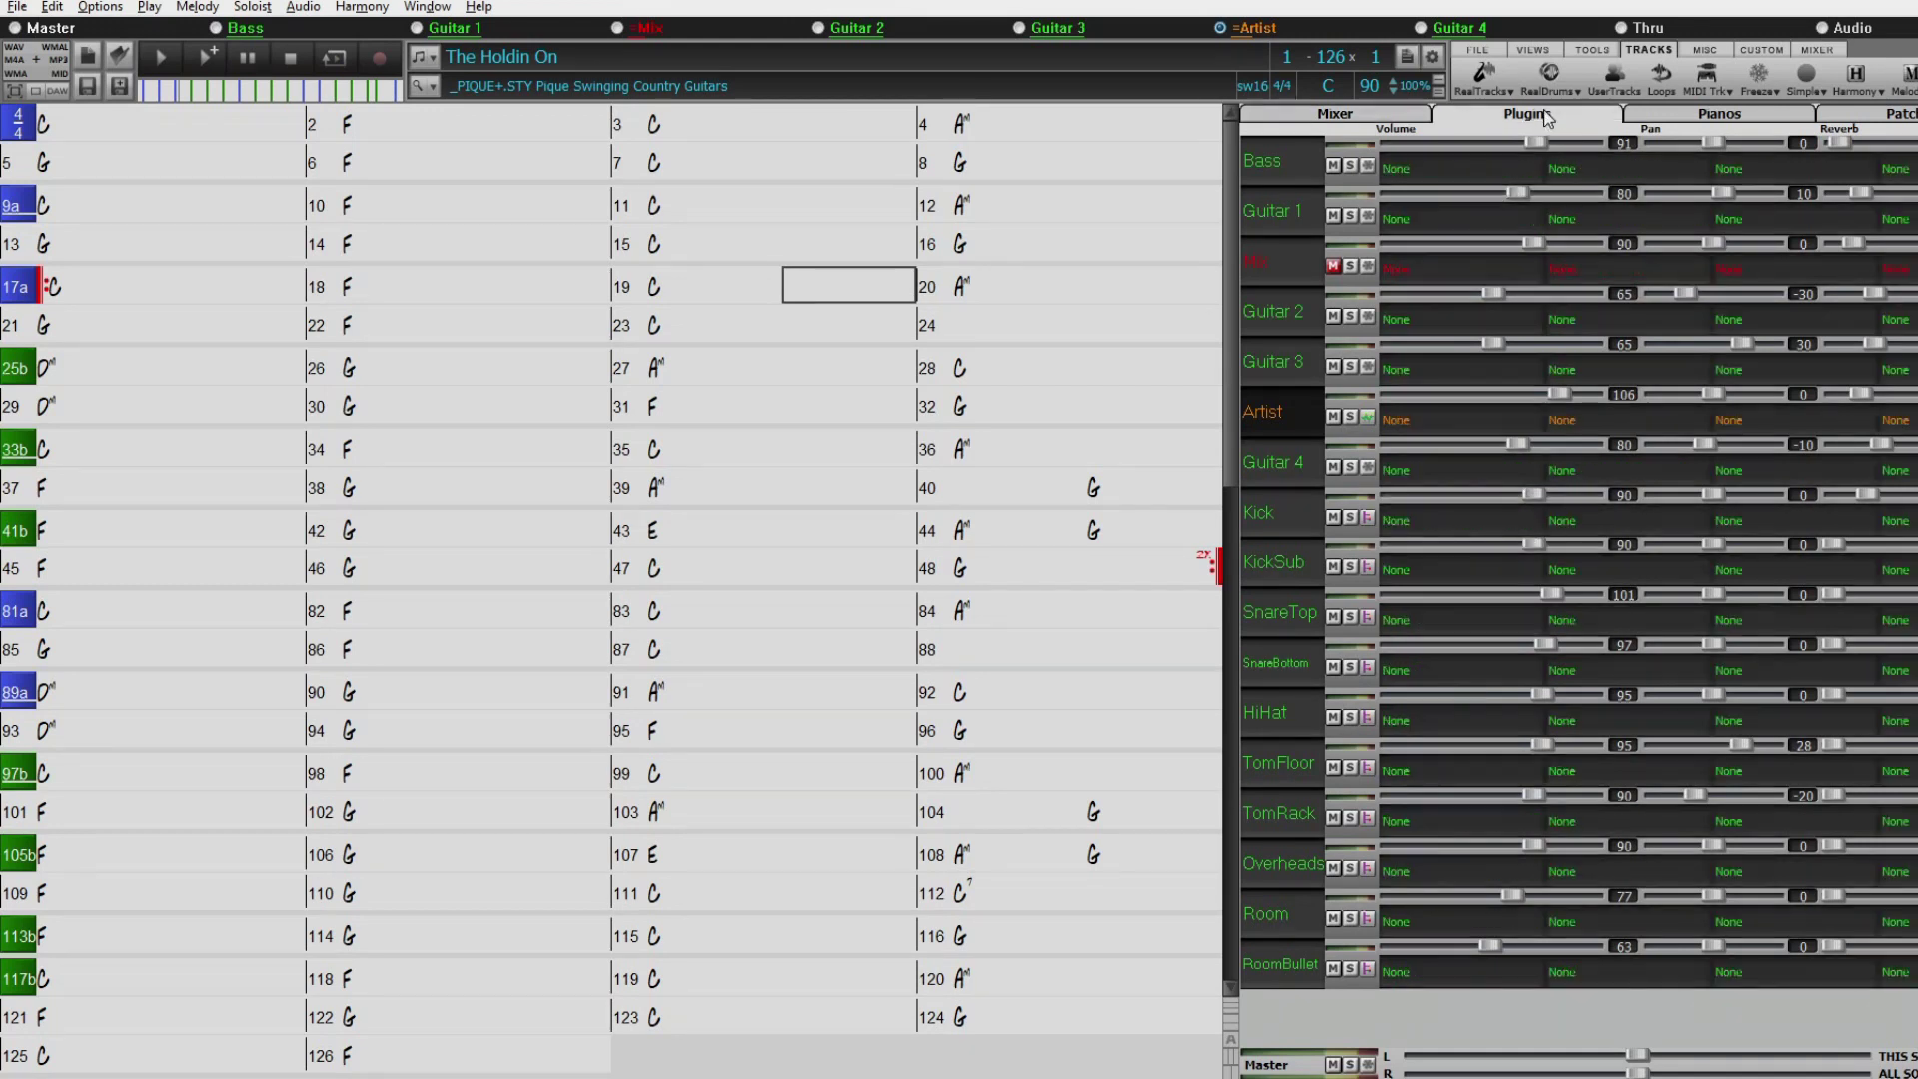
pyautogui.click(1416, 521)
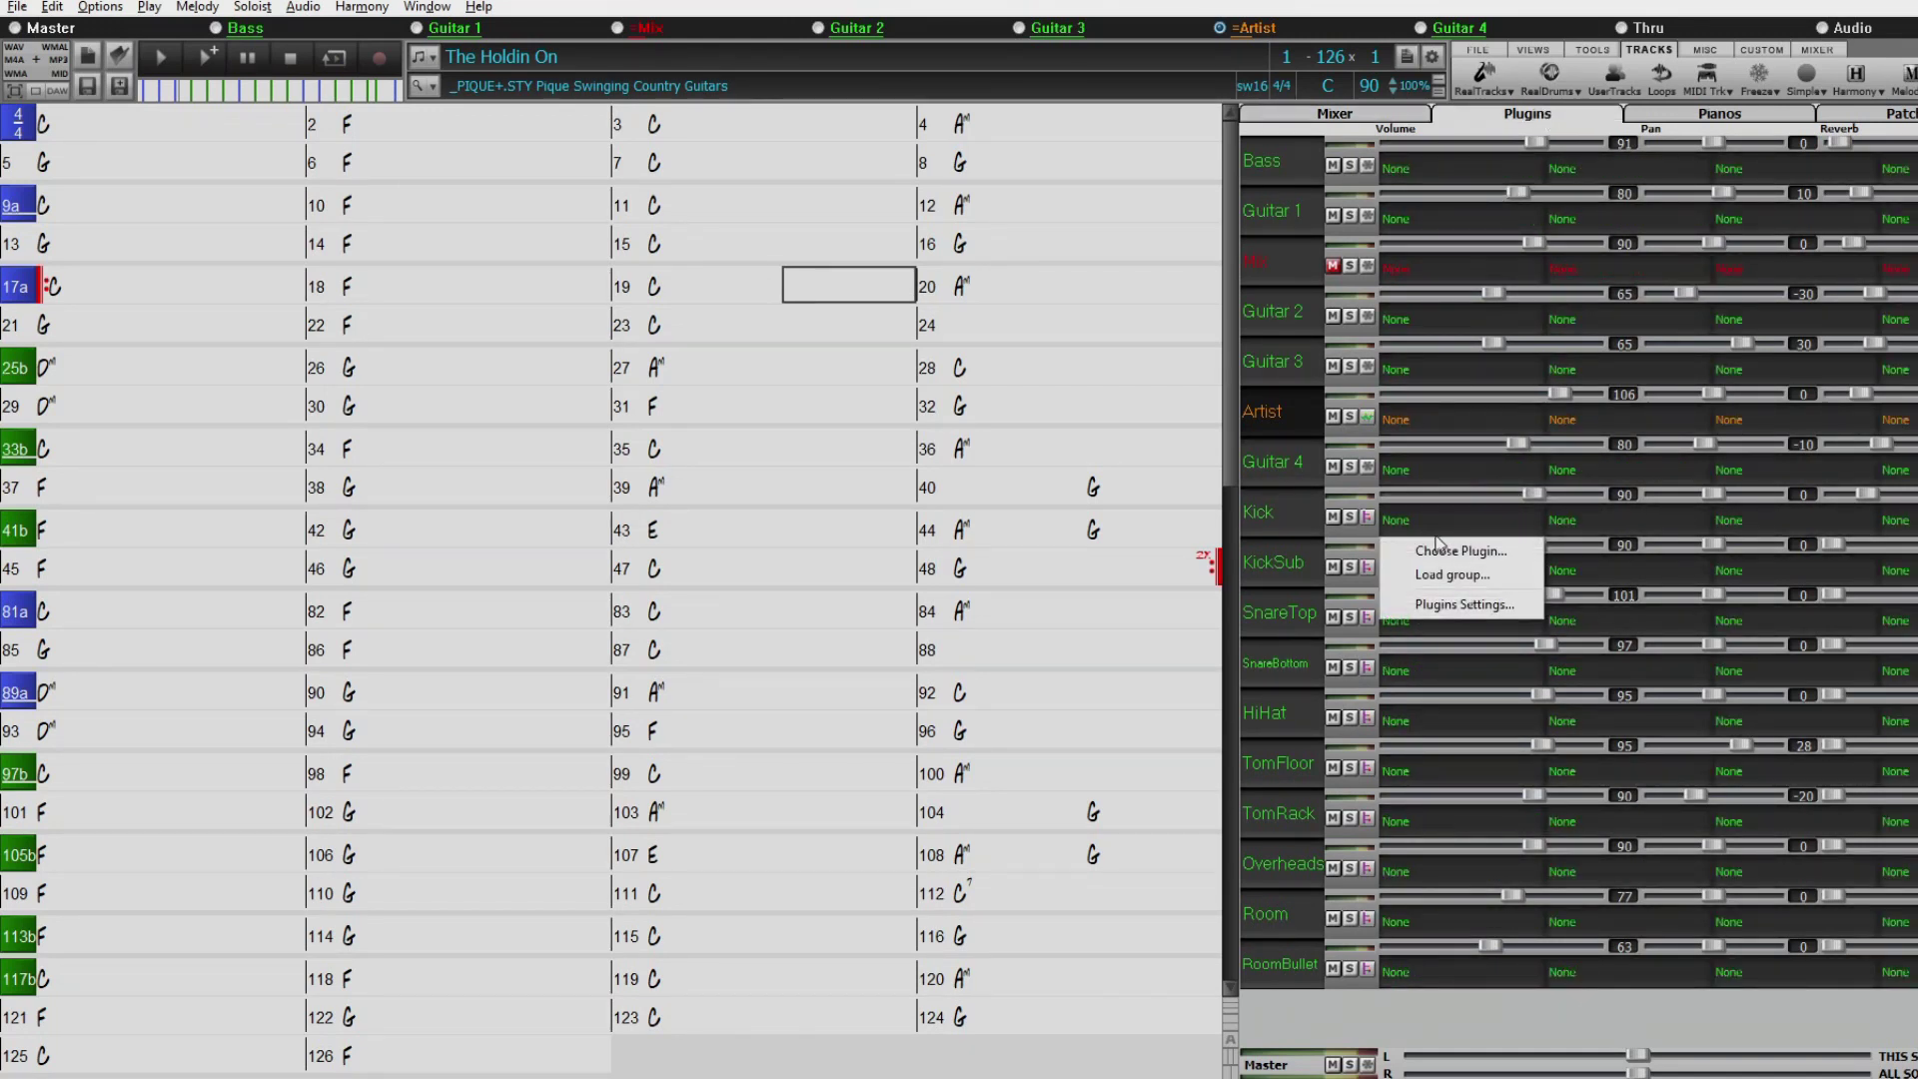
pyautogui.click(1451, 555)
pyautogui.write('pg')
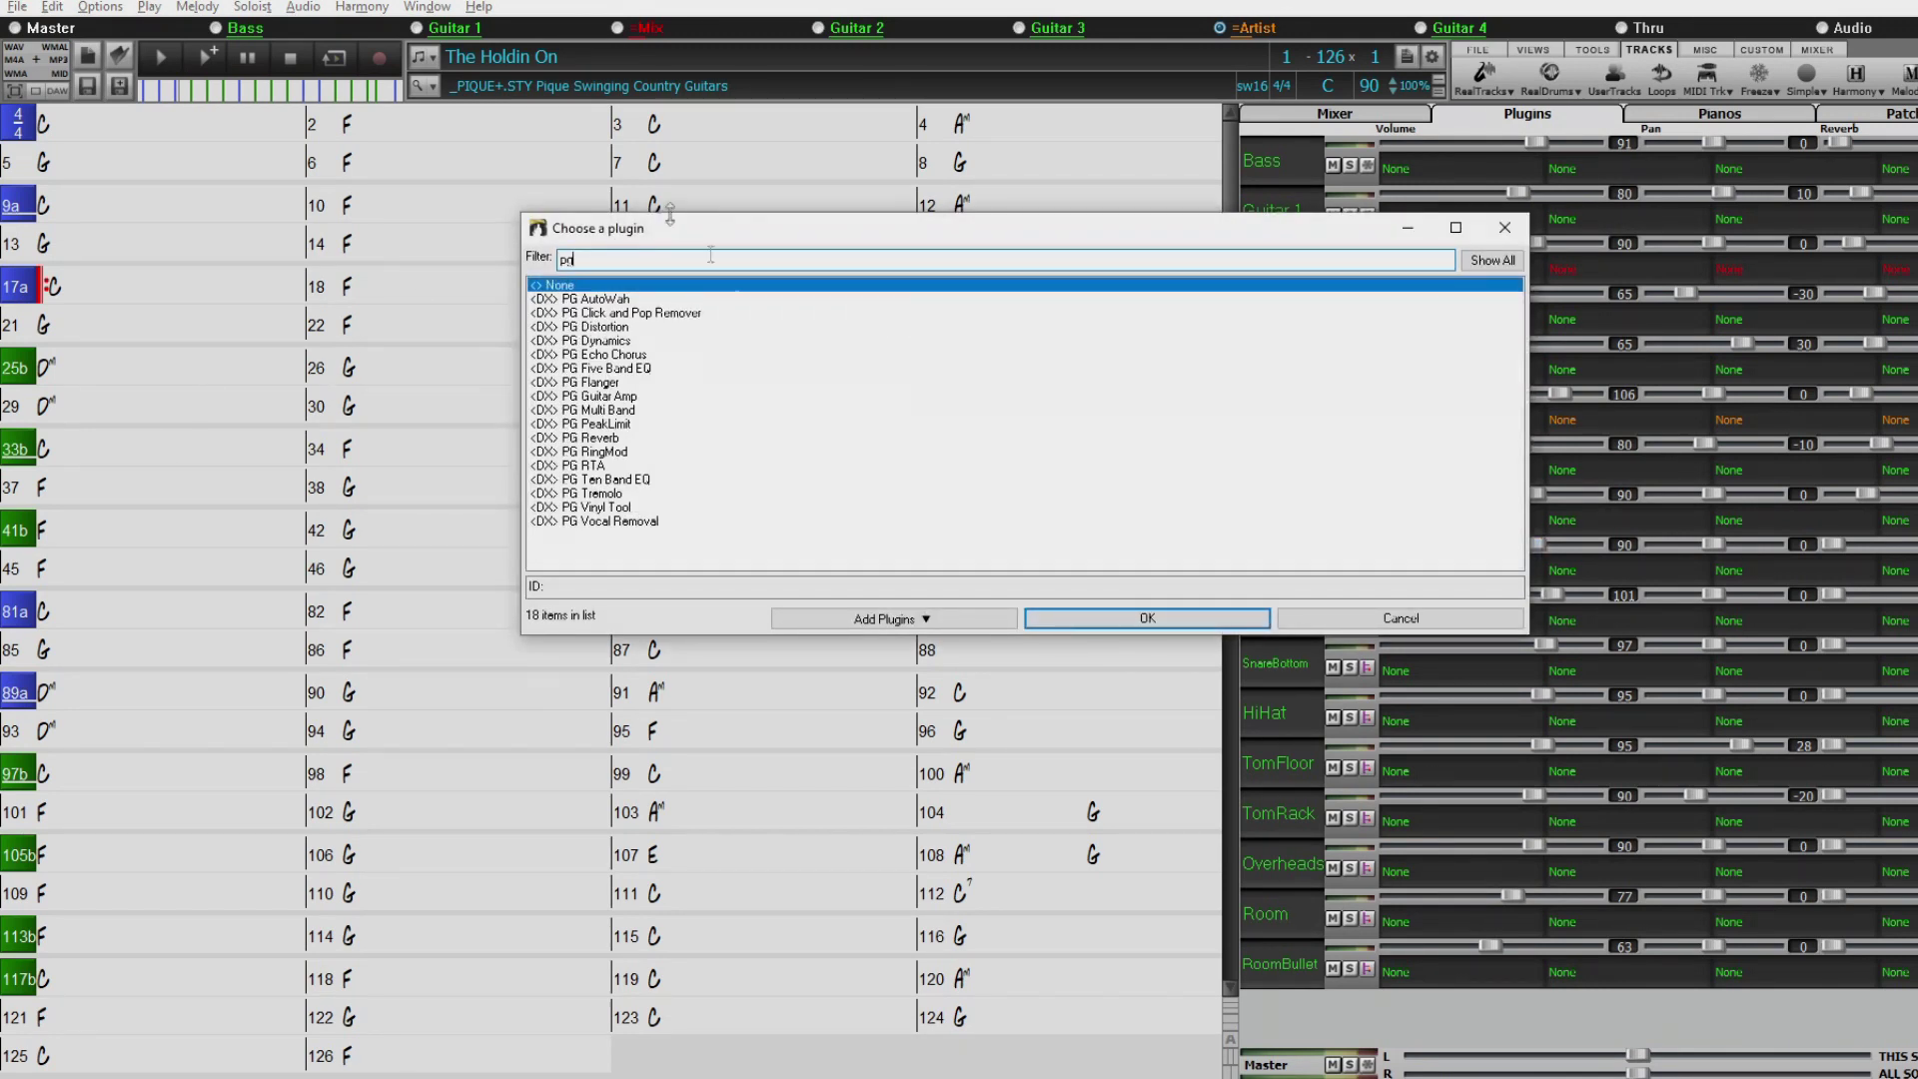
pyautogui.click(653, 482)
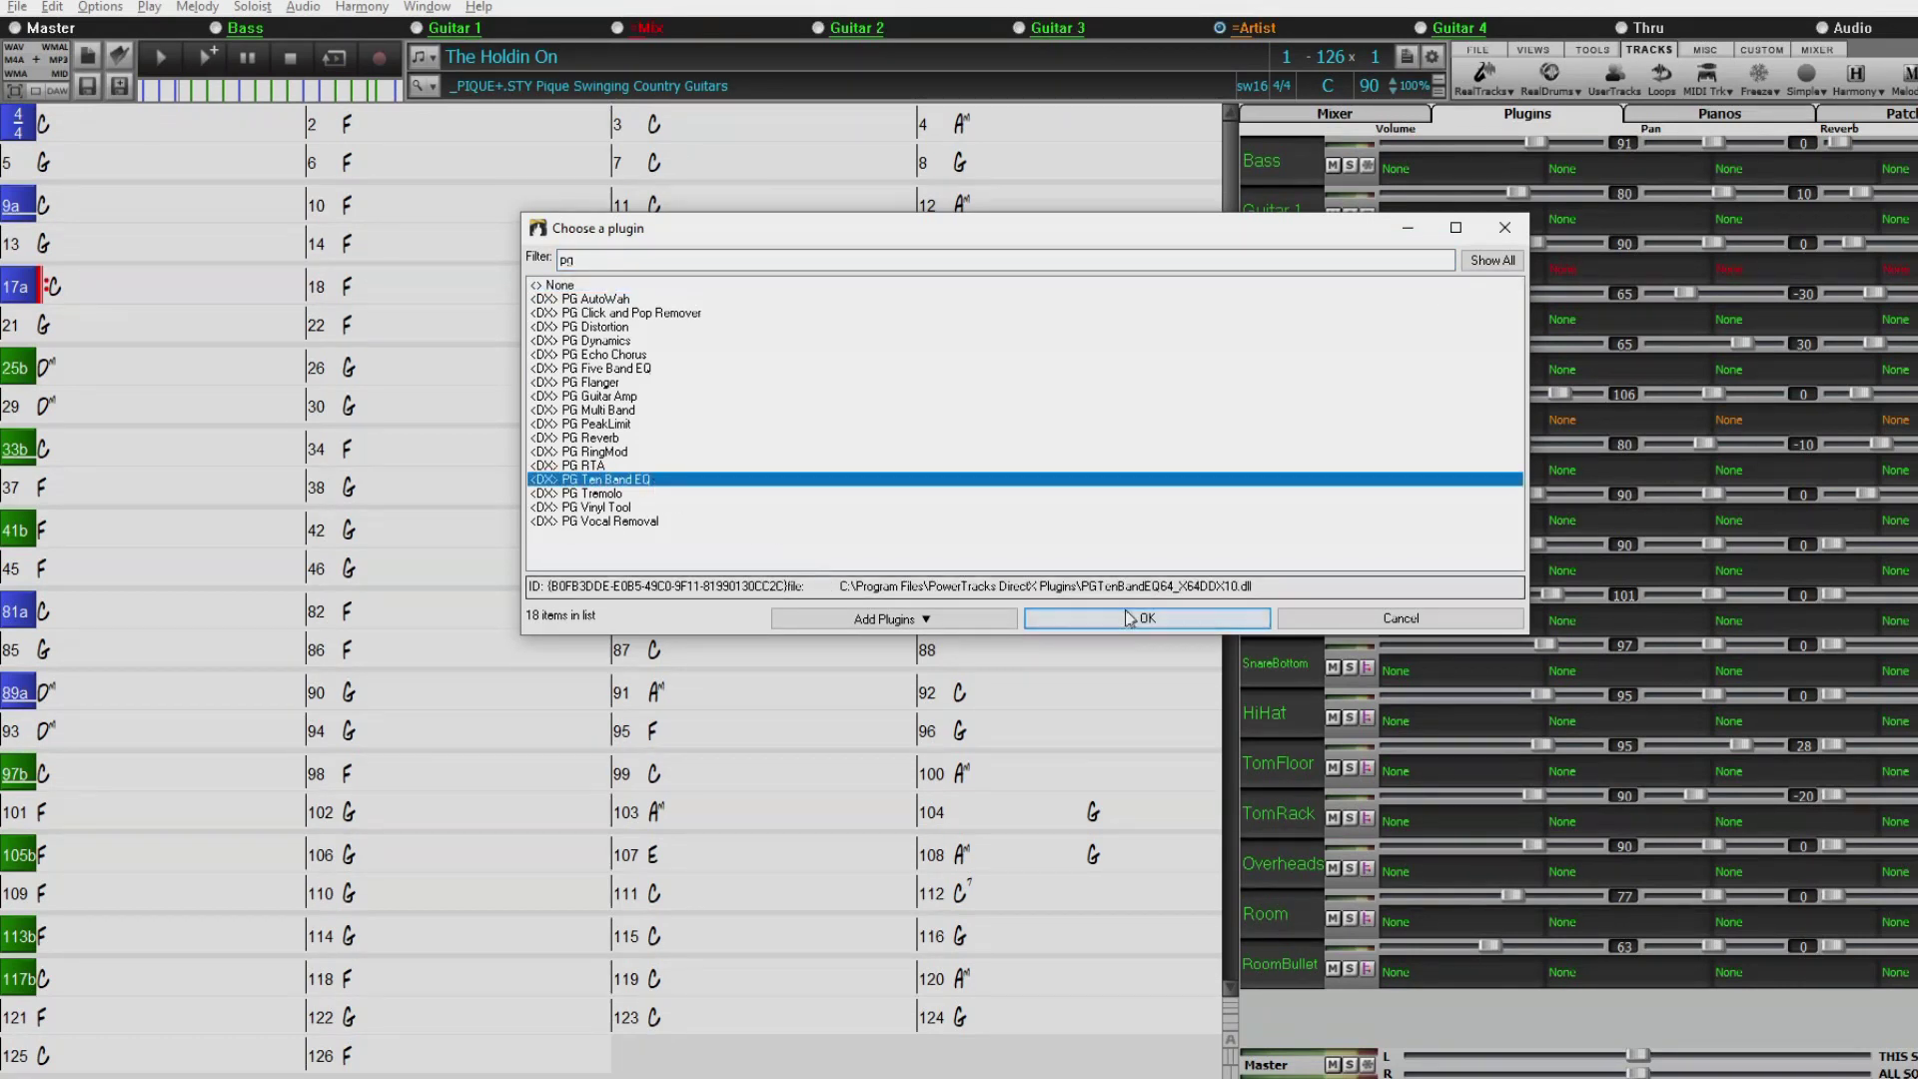
pyautogui.click(1132, 619)
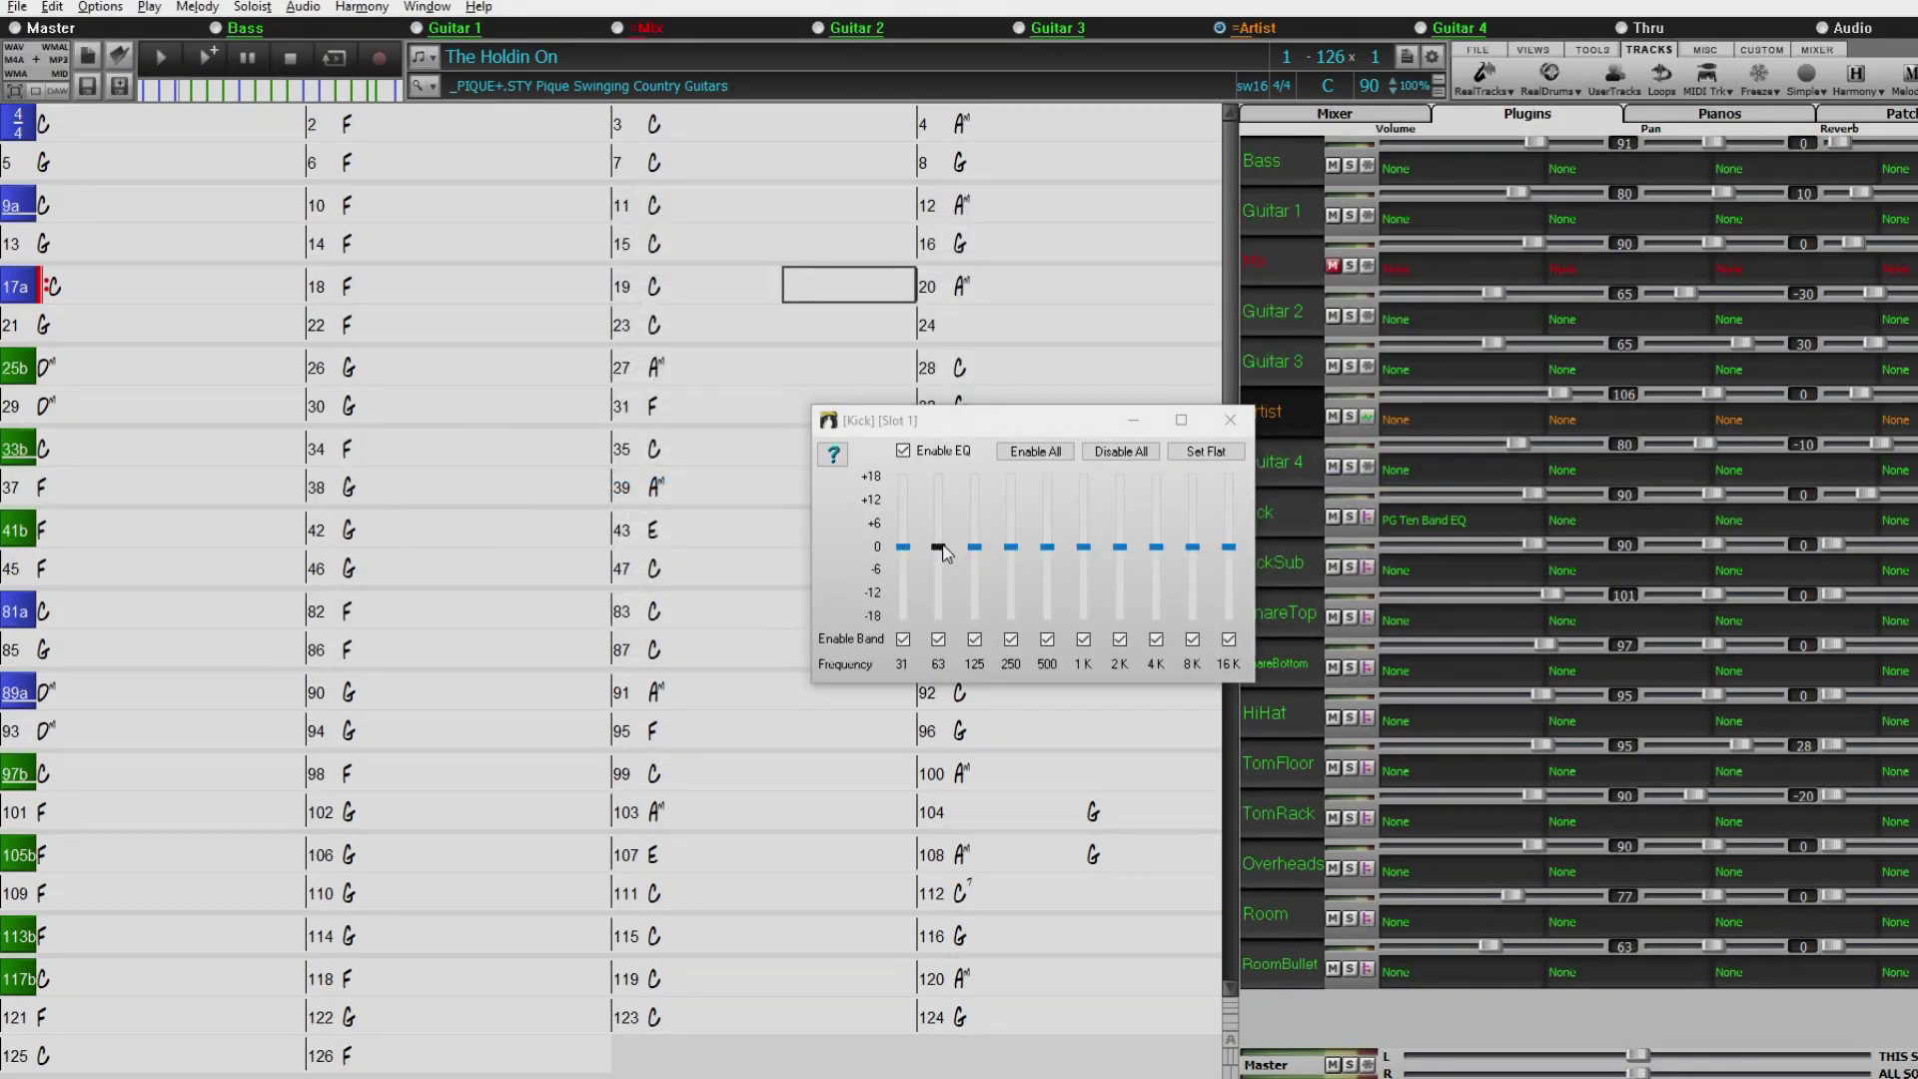
# Boost the Kick EQ's 63 Hz band to about +4 and 31 Hz to about +1, and play Kick soloed from bar 1.
pyautogui.click(943, 547)
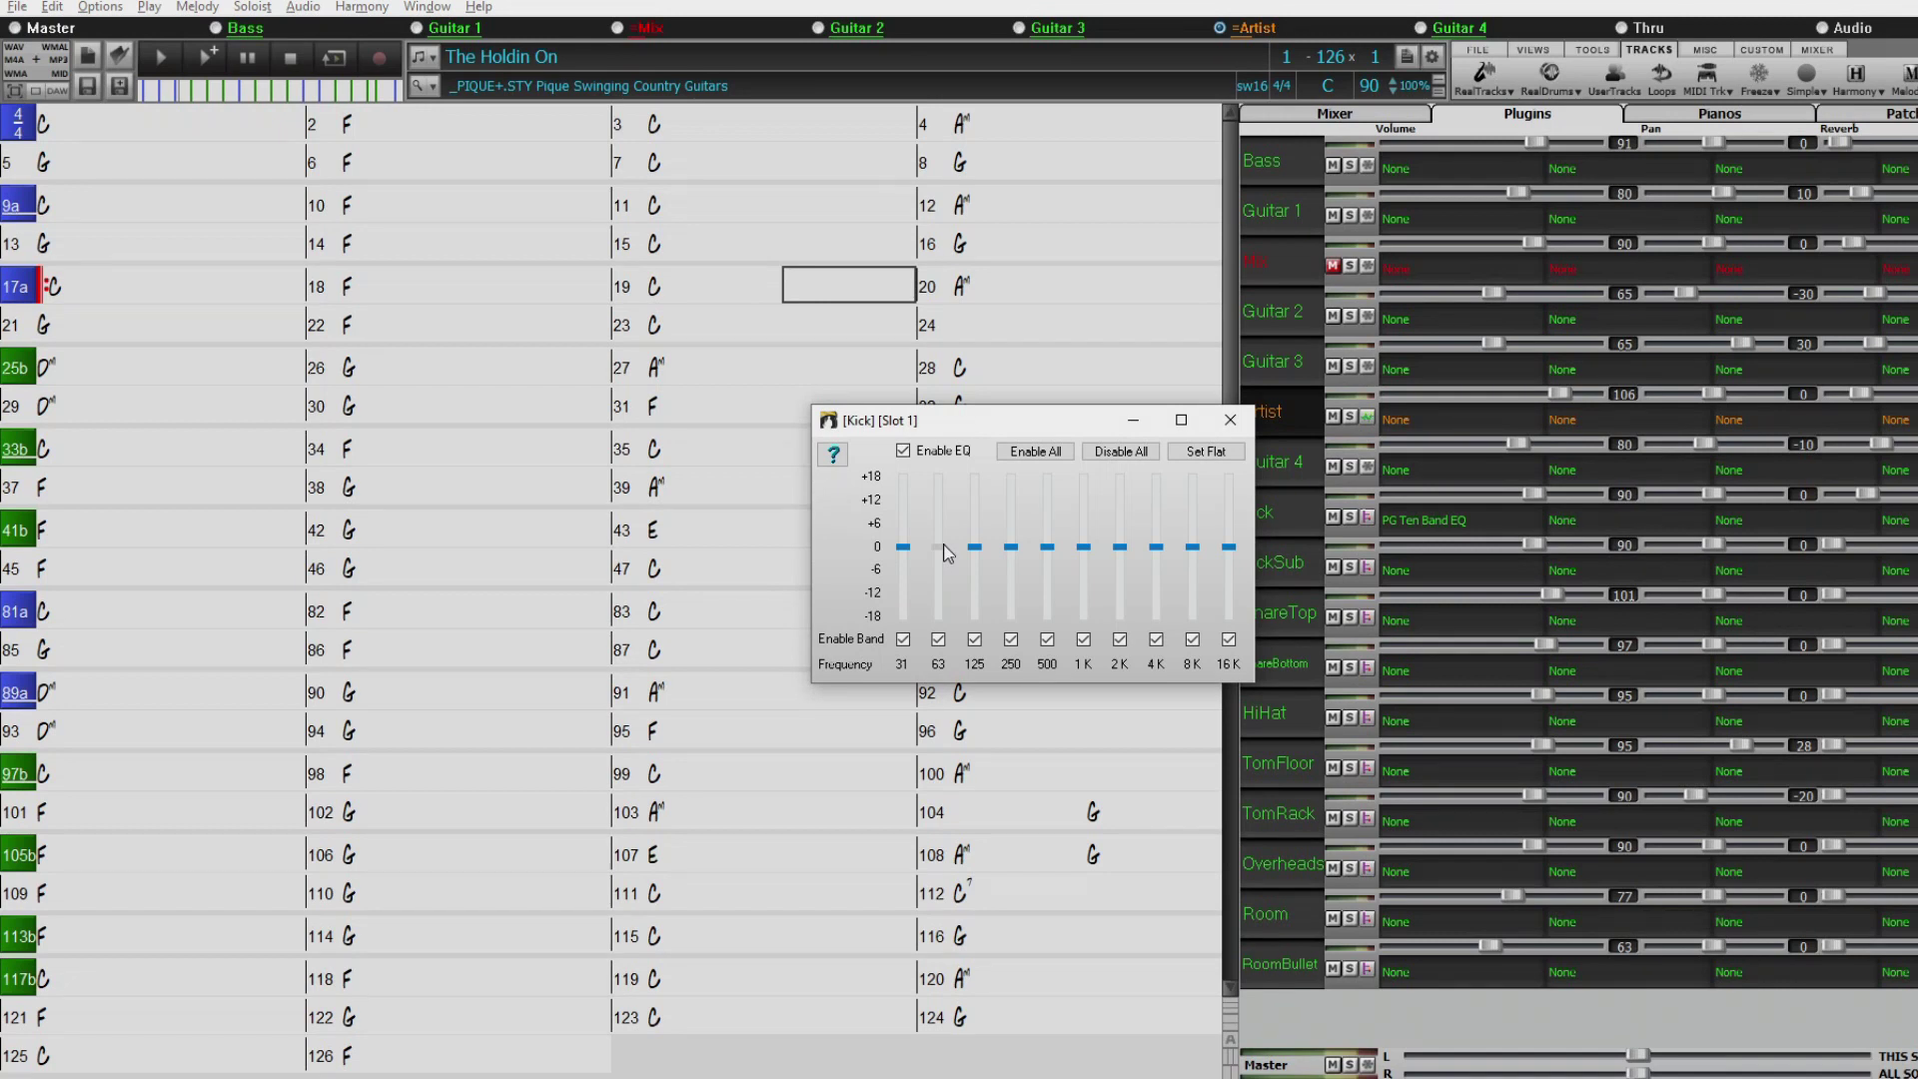
pyautogui.moveTo(947, 553); pyautogui.dragTo(909, 541)
pyautogui.moveTo(1066, 435); pyautogui.dragTo(904, 463)
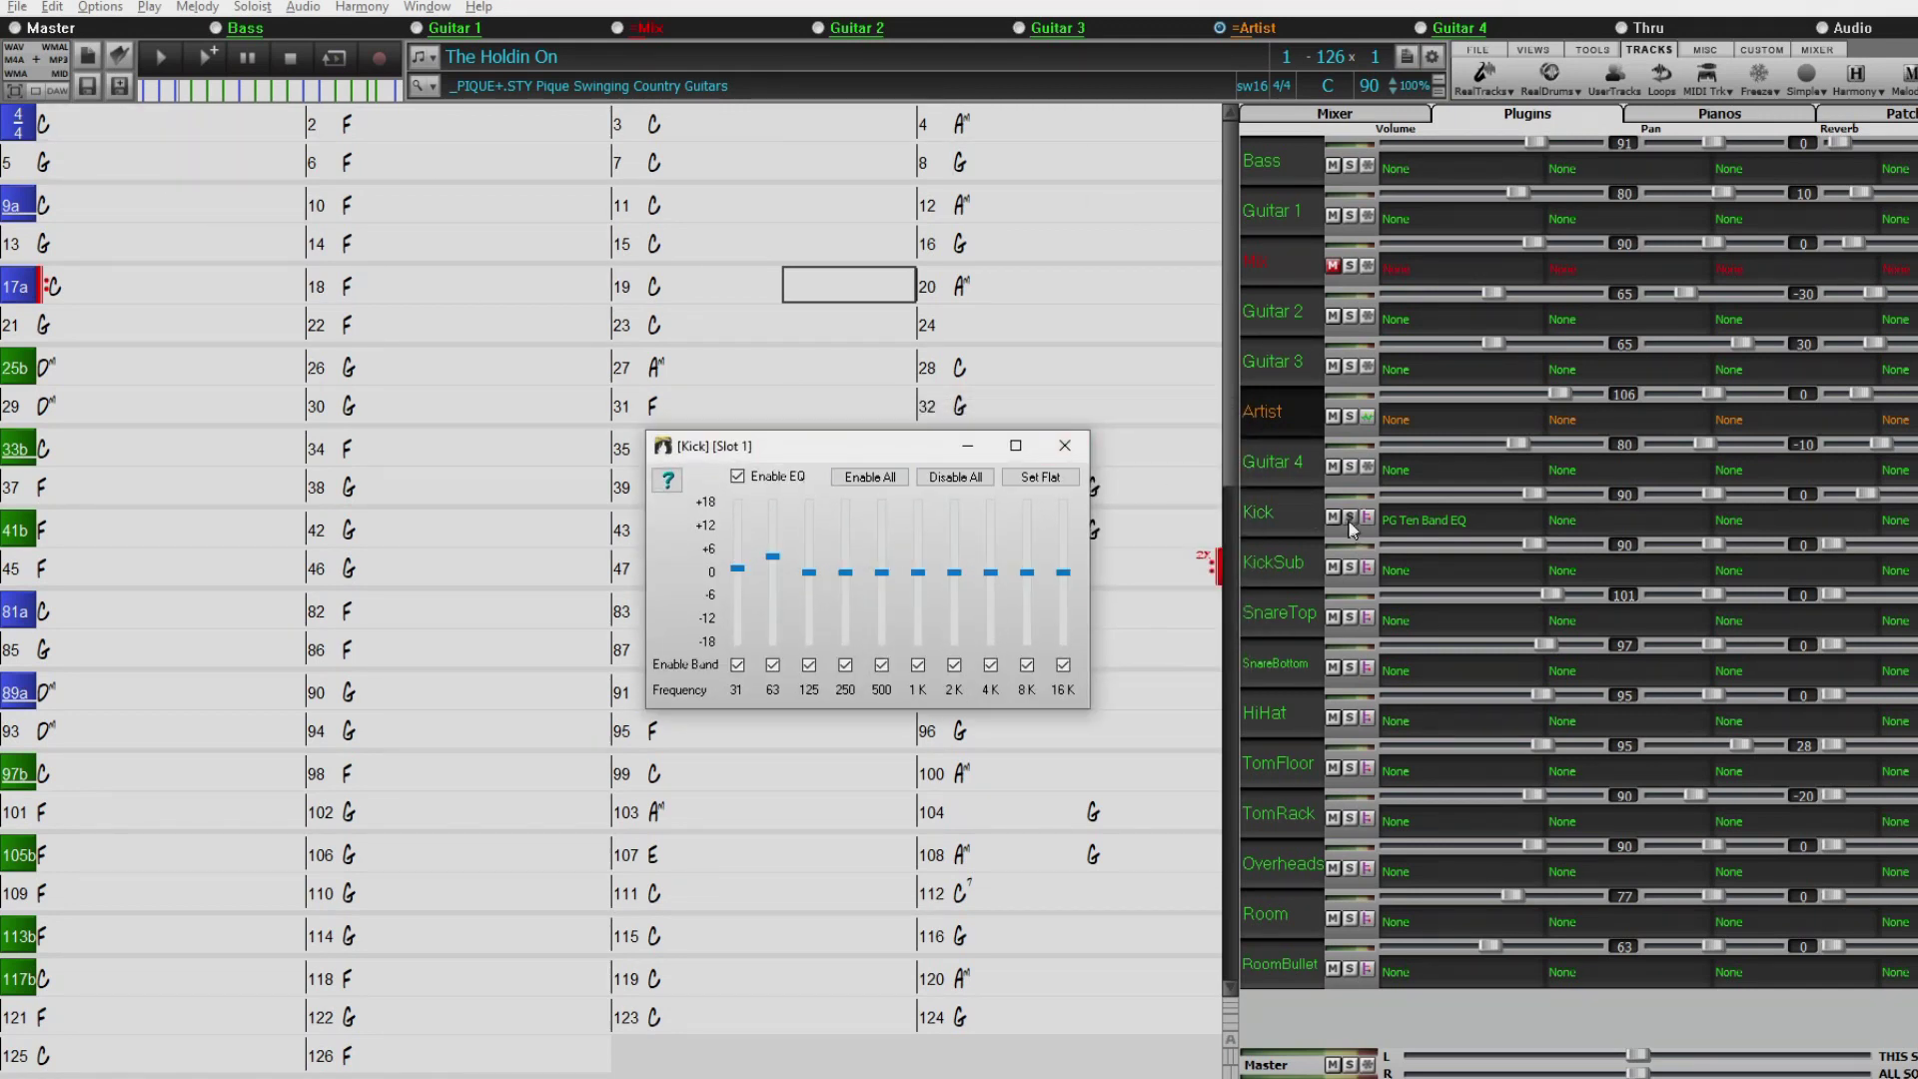
pyautogui.click(78, 132)
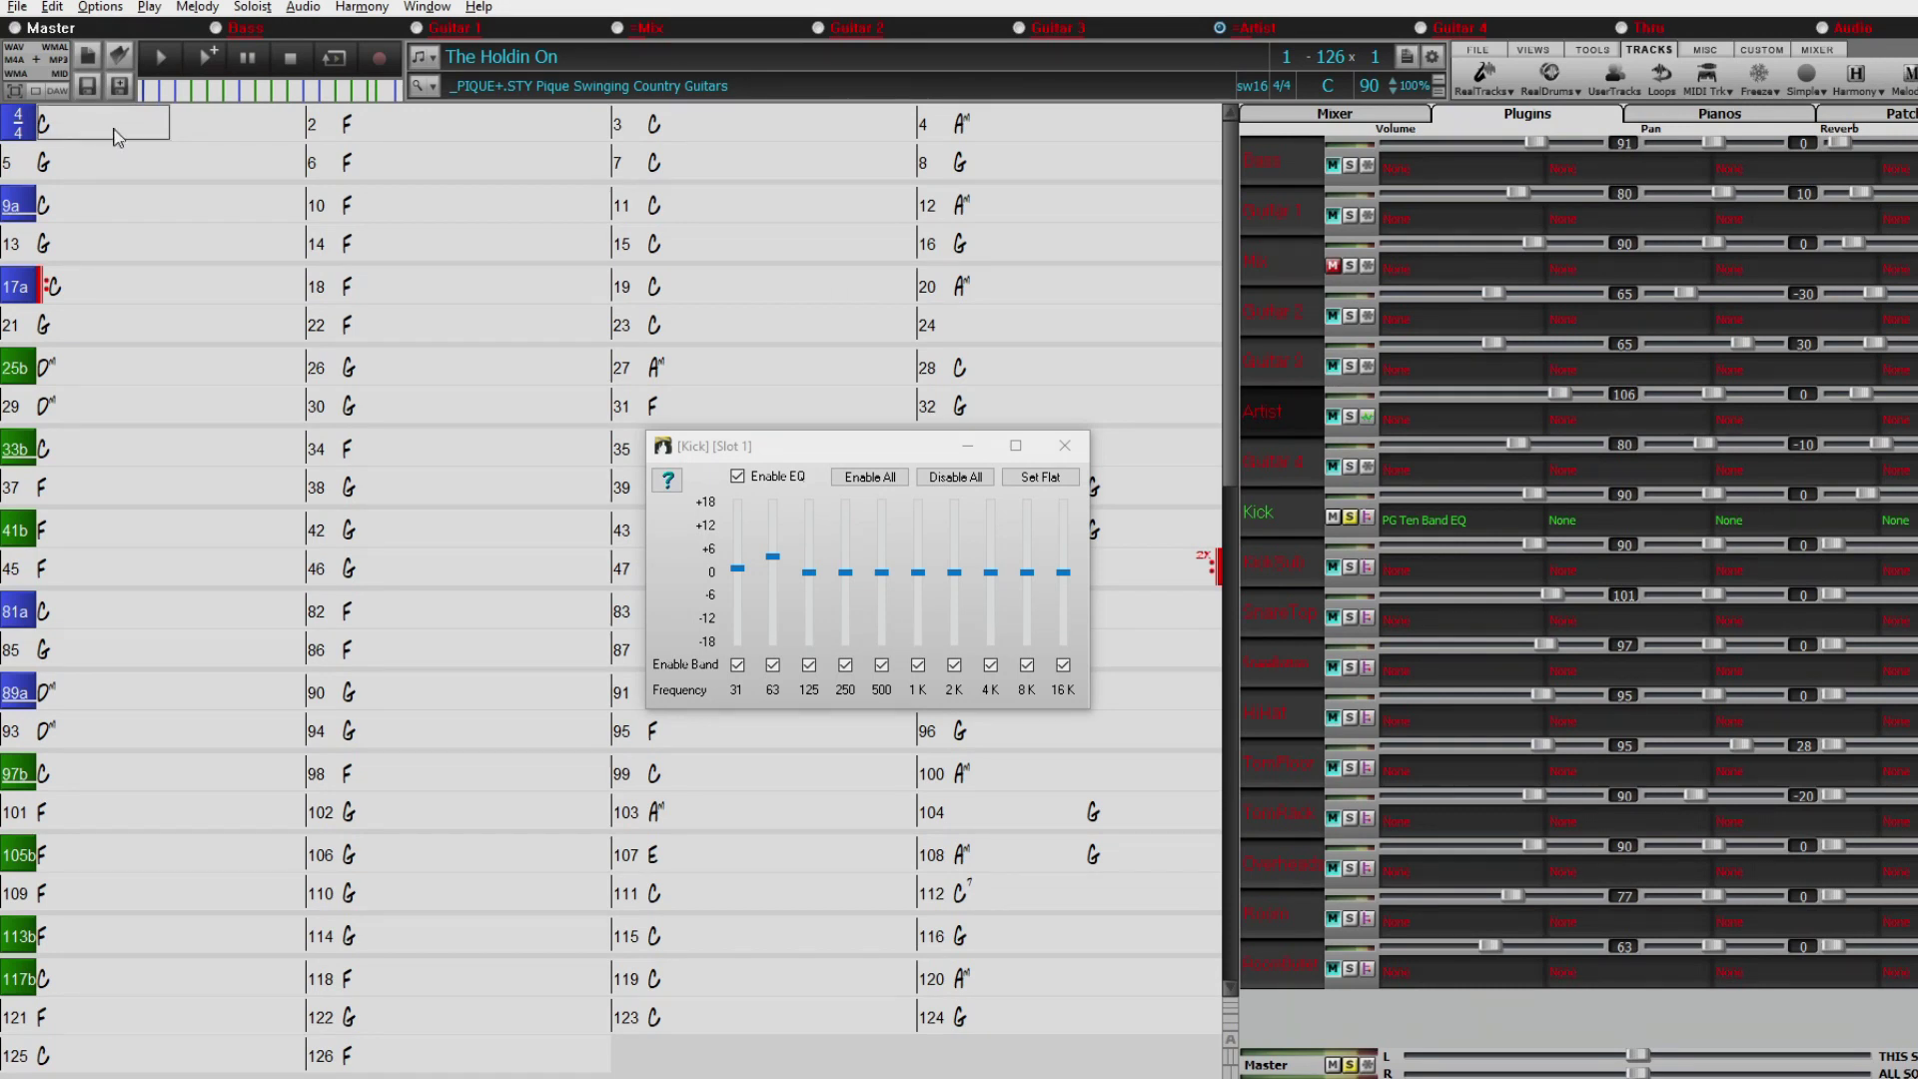
pyautogui.click(117, 137)
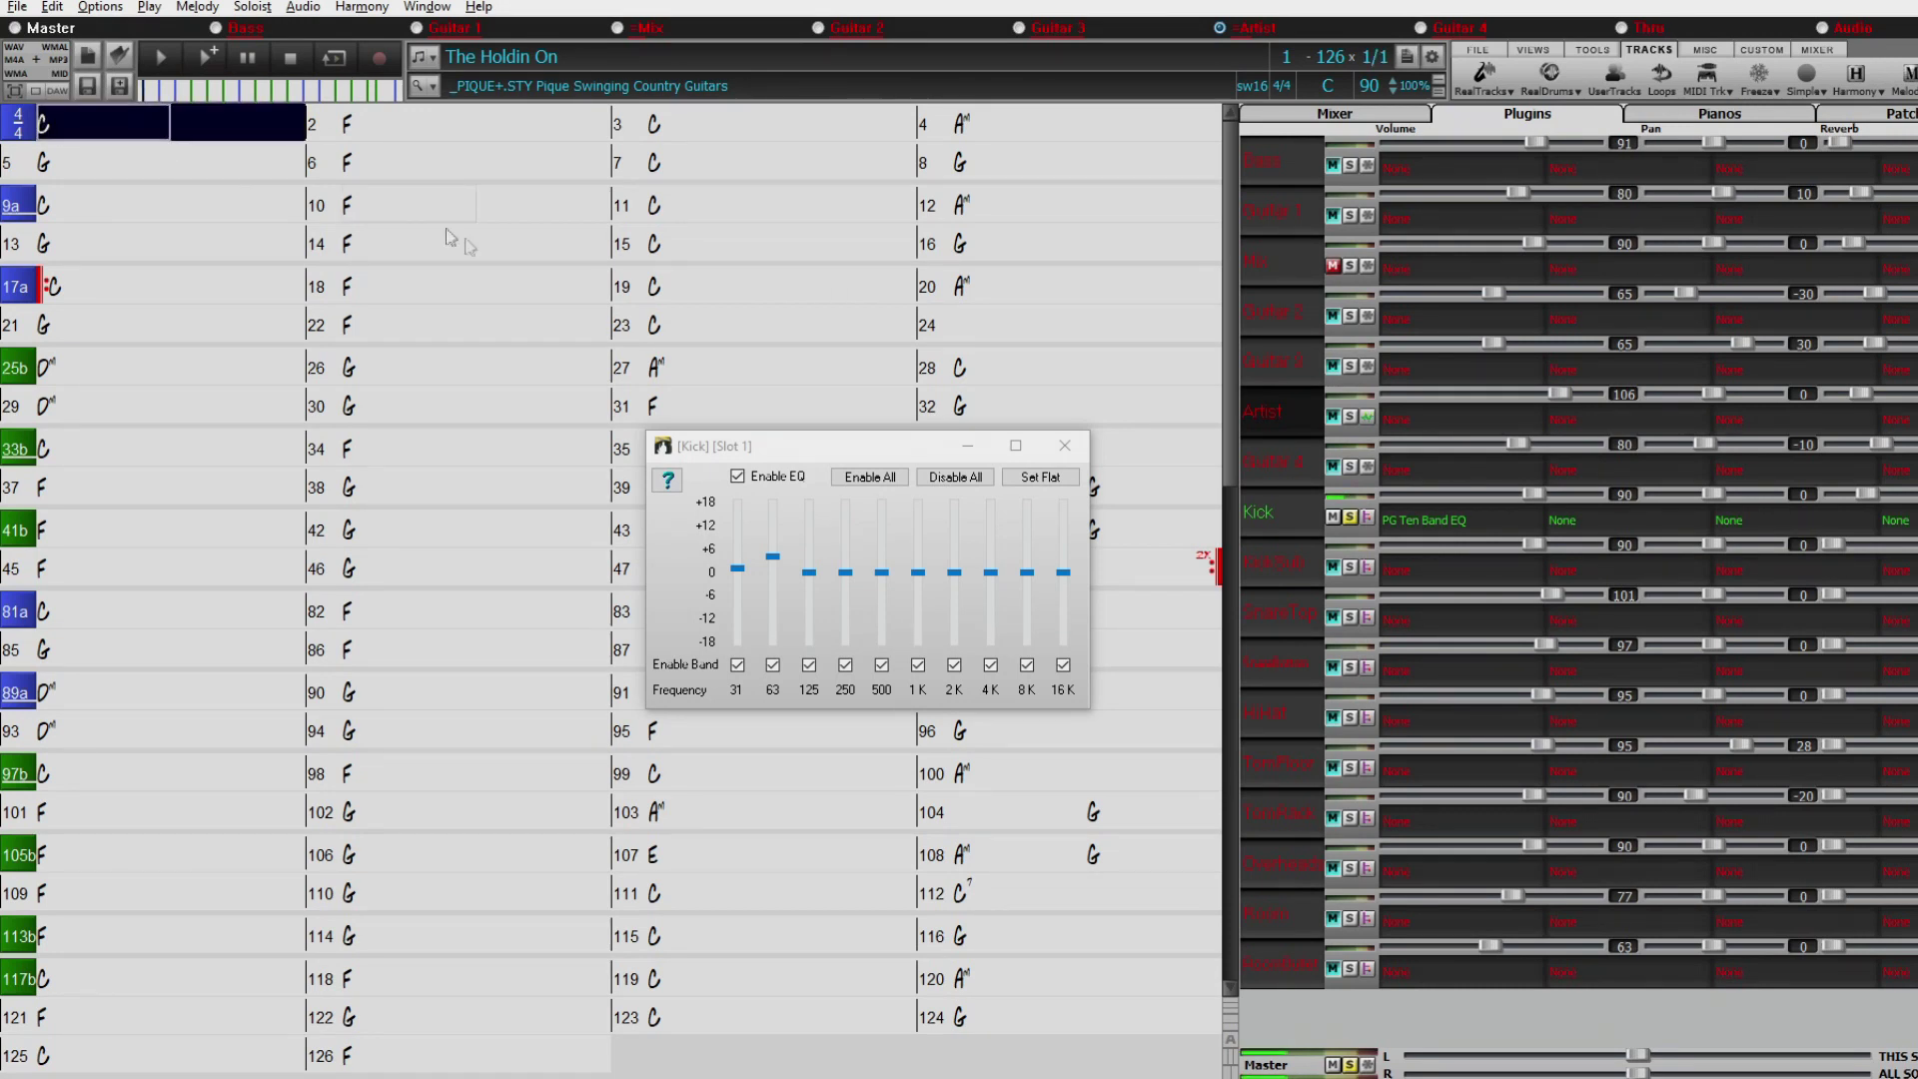
pyautogui.press('Tab')
# Set the Kick EQ's 500 band to about -3, 2K to +2, and 4K and 8K to +4; audition it with the full band and stop.
pyautogui.click(776, 551)
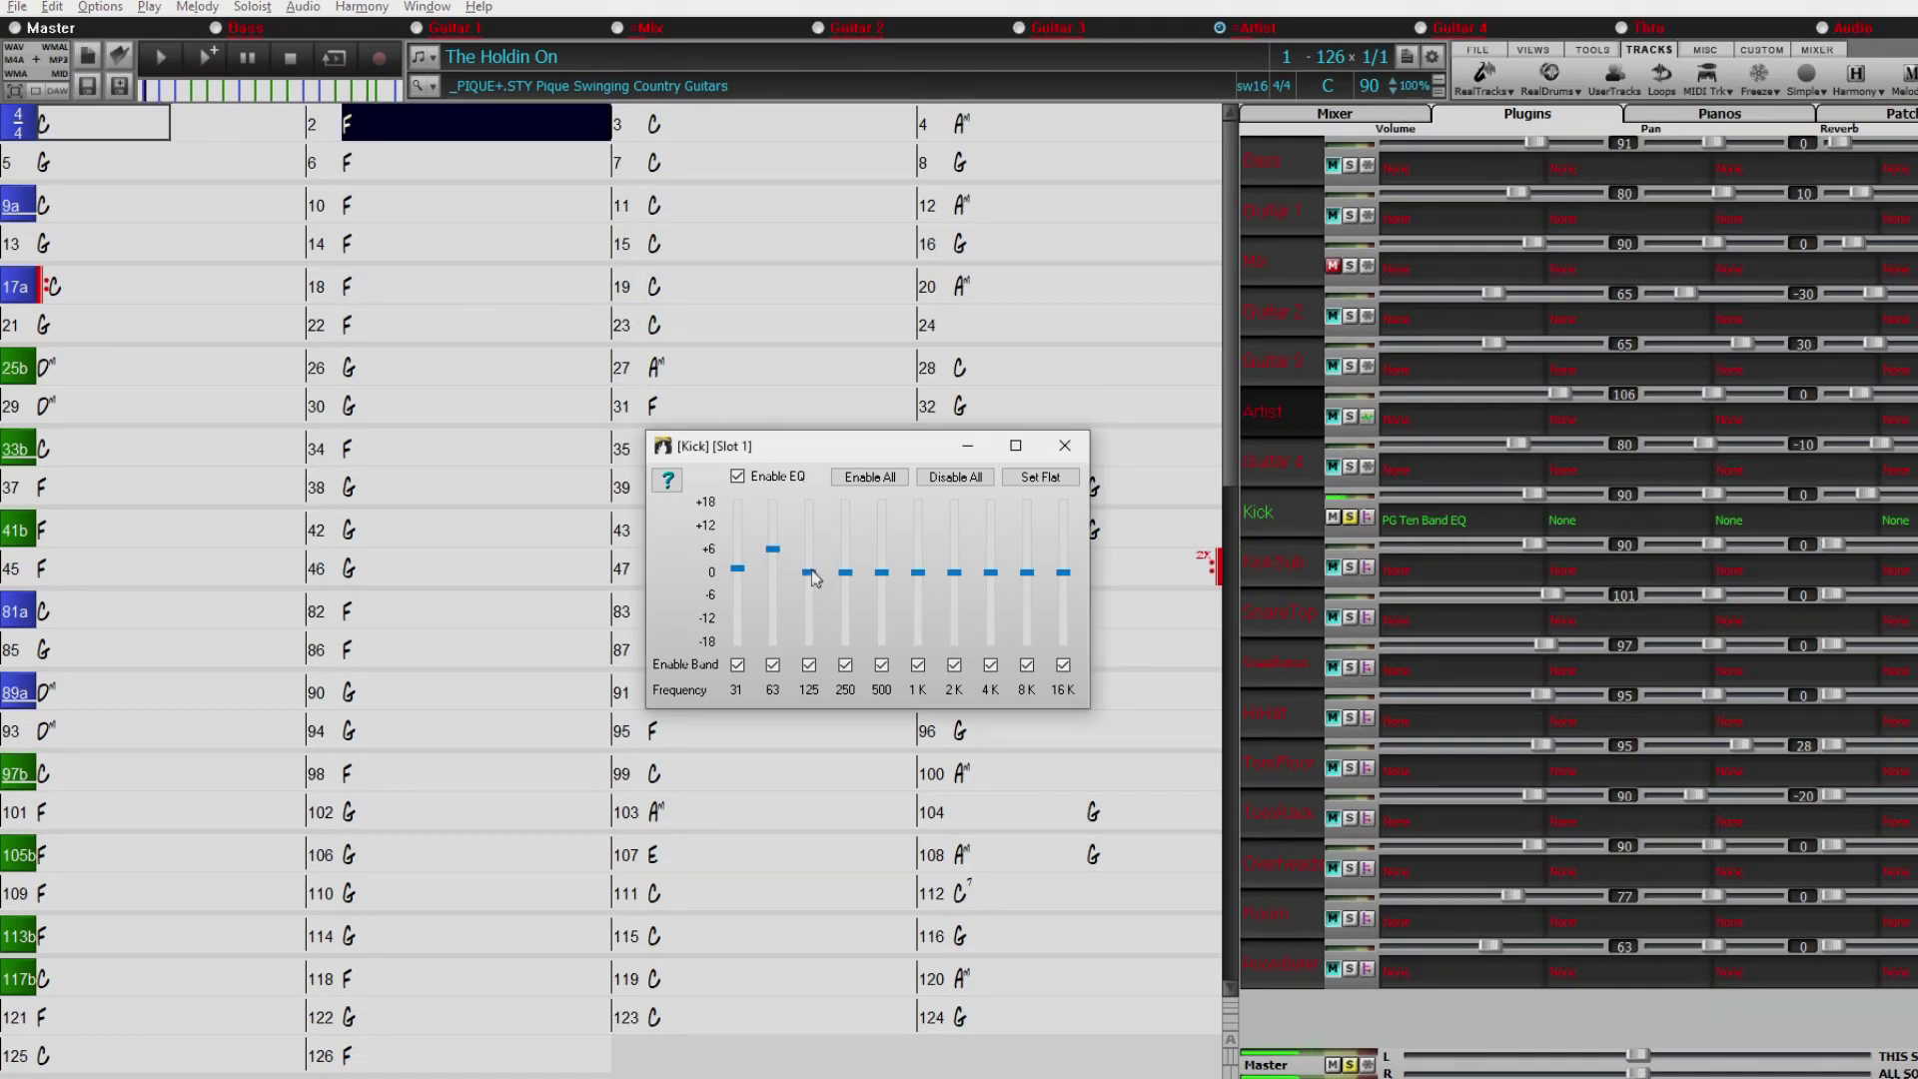
pyautogui.click(737, 477)
pyautogui.moveTo(1029, 577); pyautogui.dragTo(955, 565)
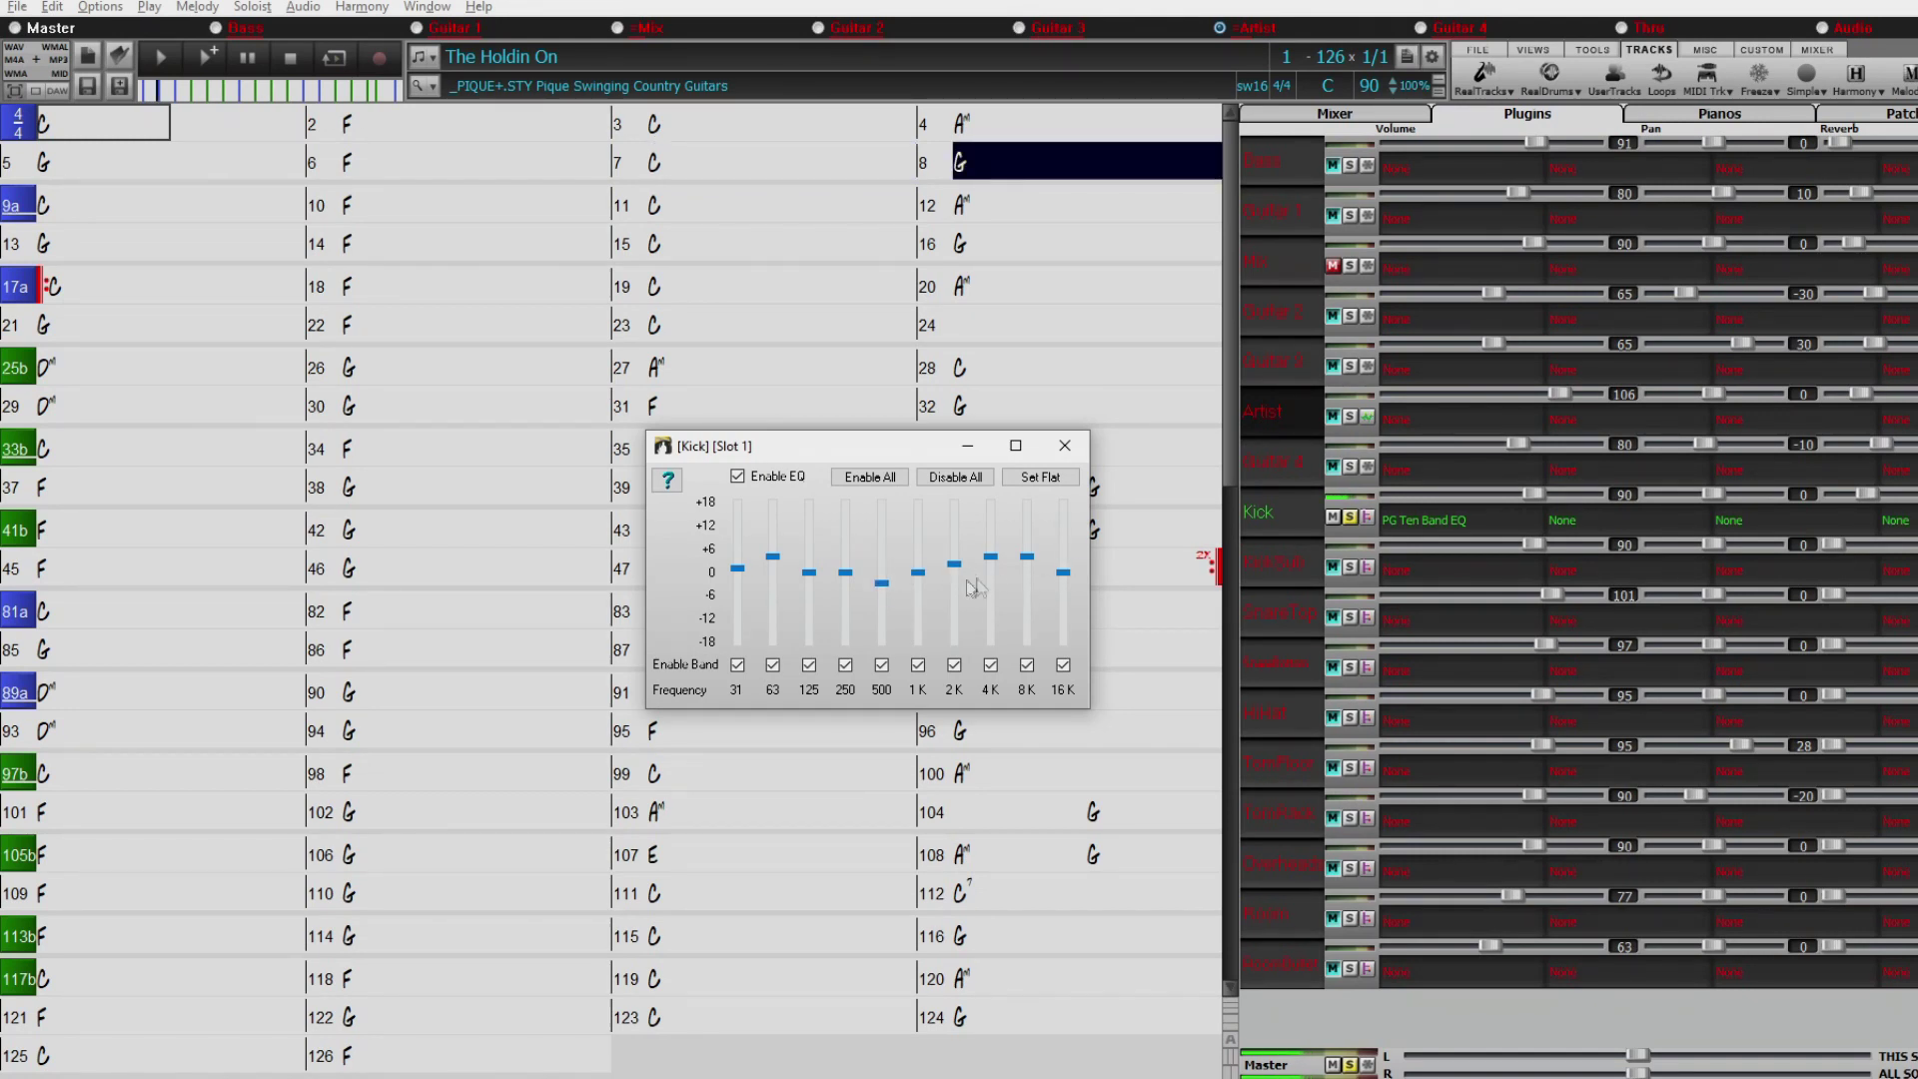
pyautogui.click(1065, 446)
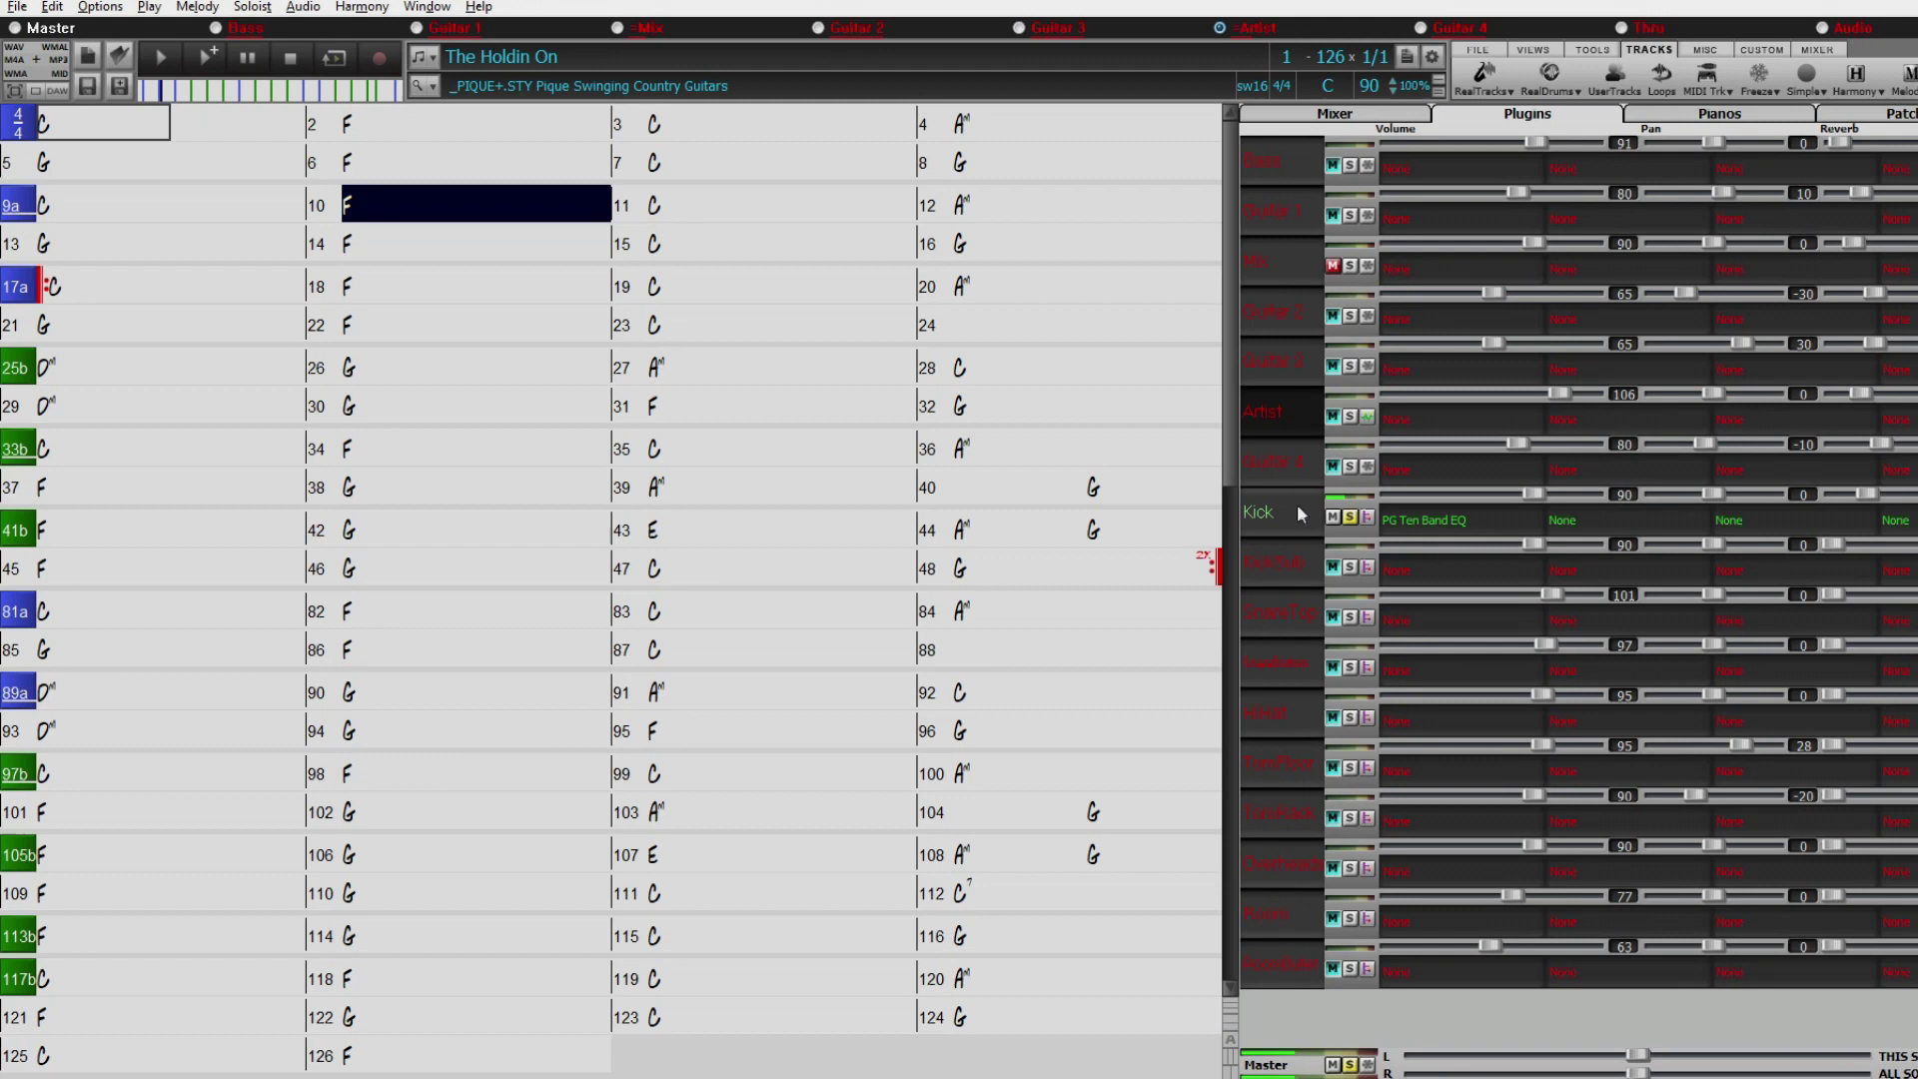
pyautogui.click(1350, 518)
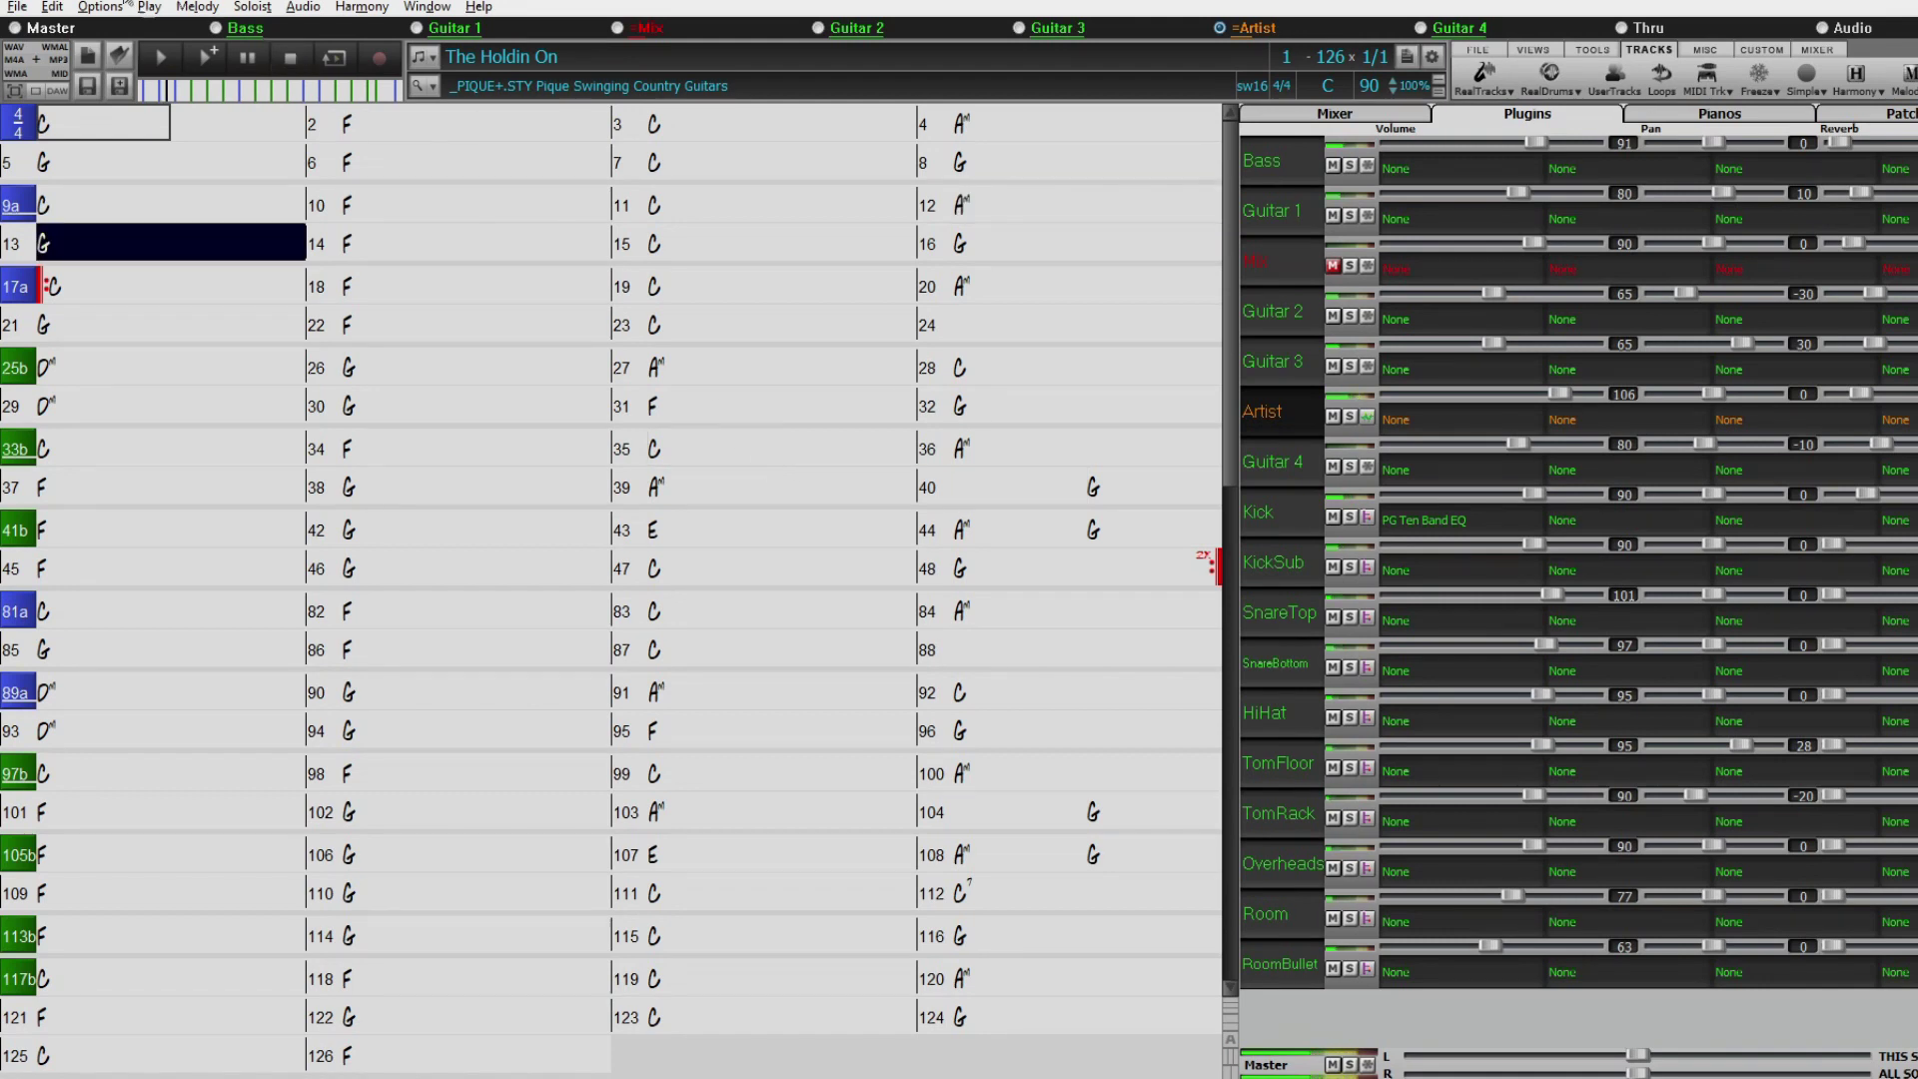
pyautogui.press('Escape')
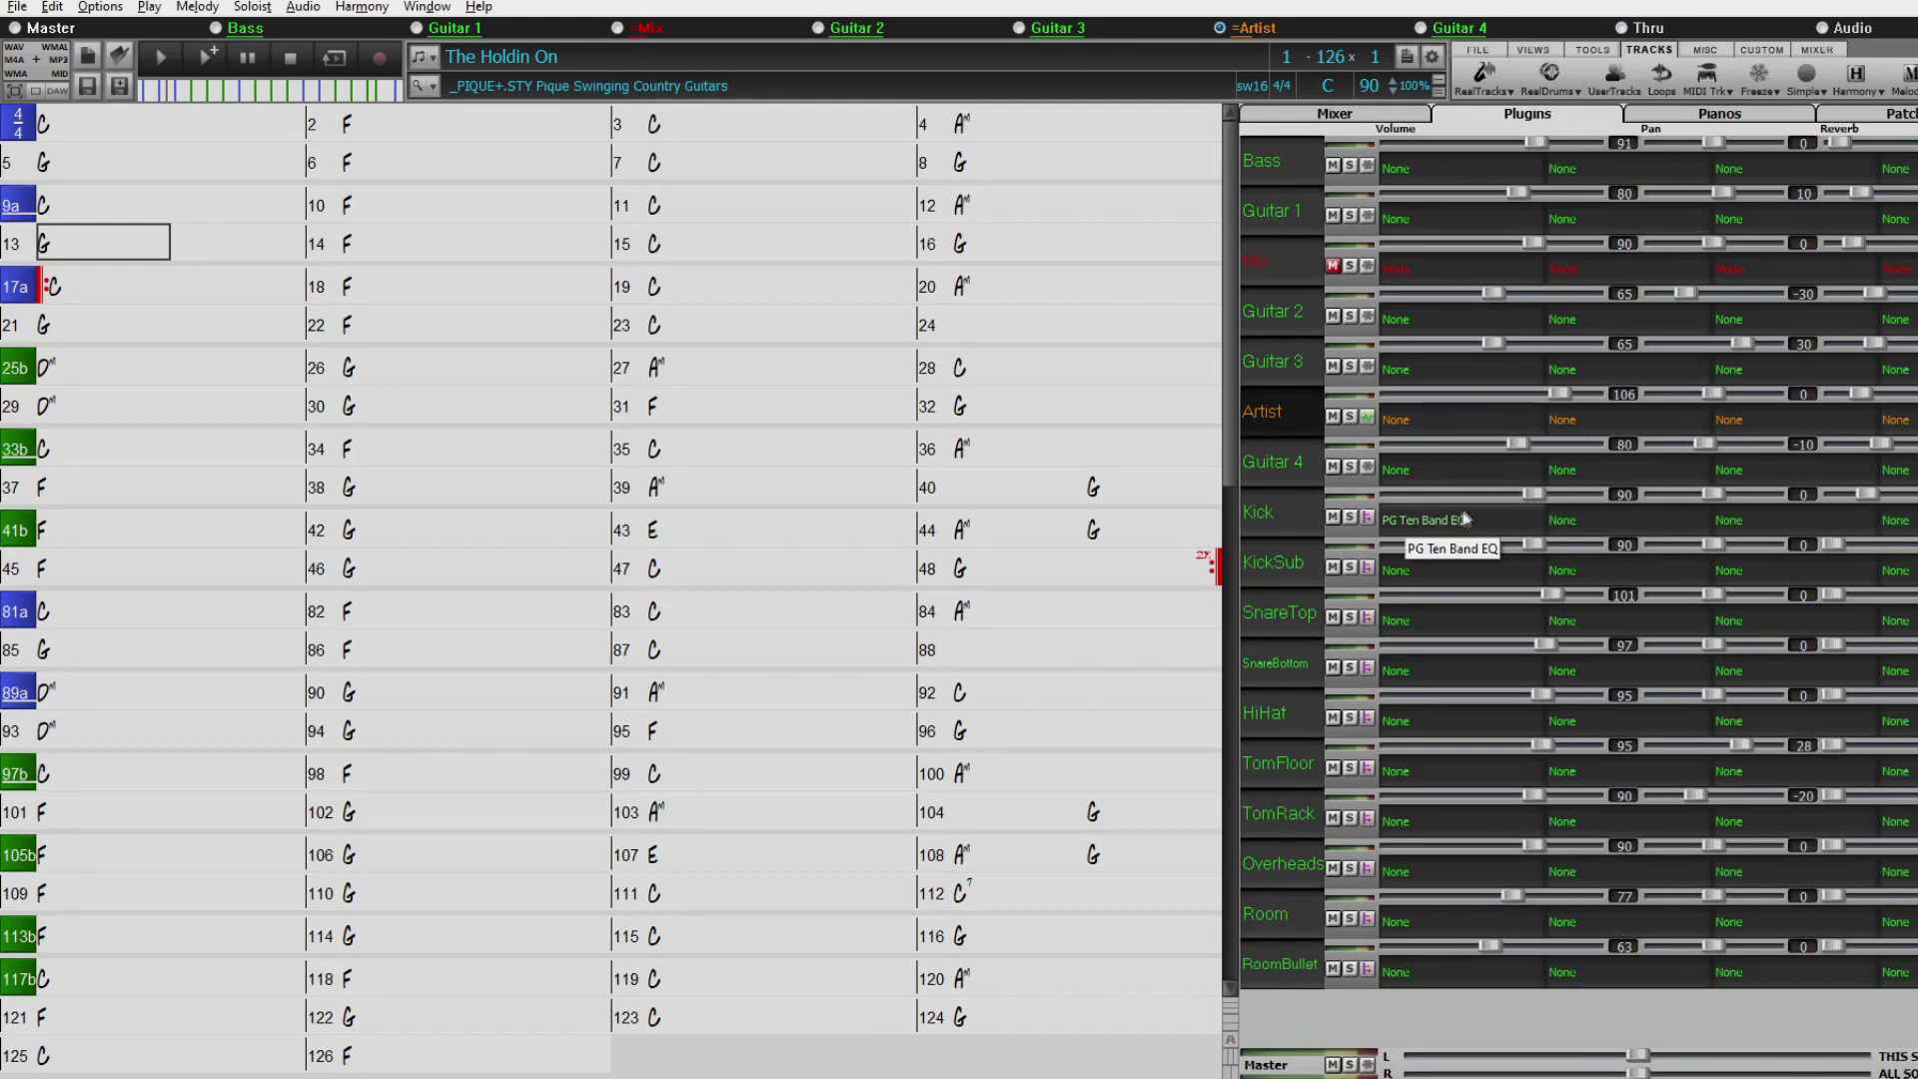
# Unmute and solo the Mix drum track, audition it from bar 9, and stop playback.
pyautogui.click(1339, 114)
pyautogui.click(1333, 266)
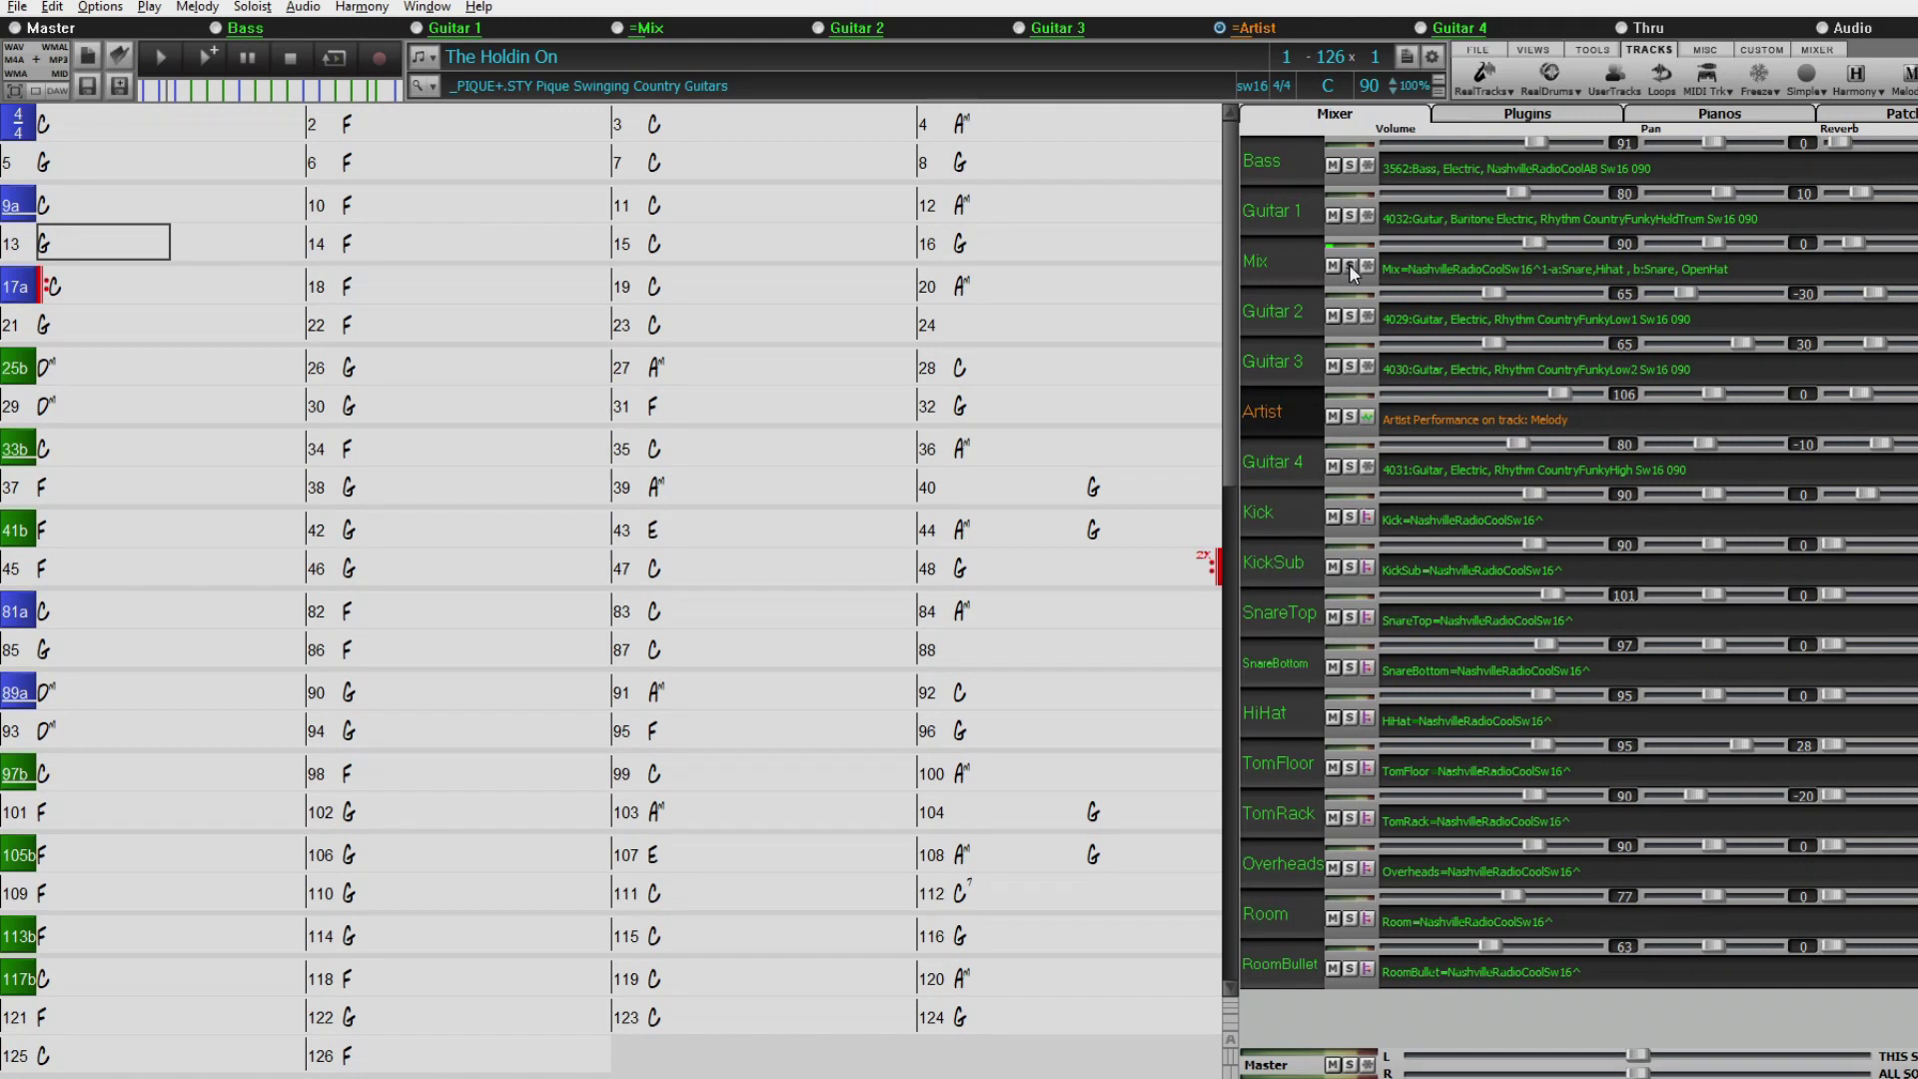
pyautogui.click(1348, 266)
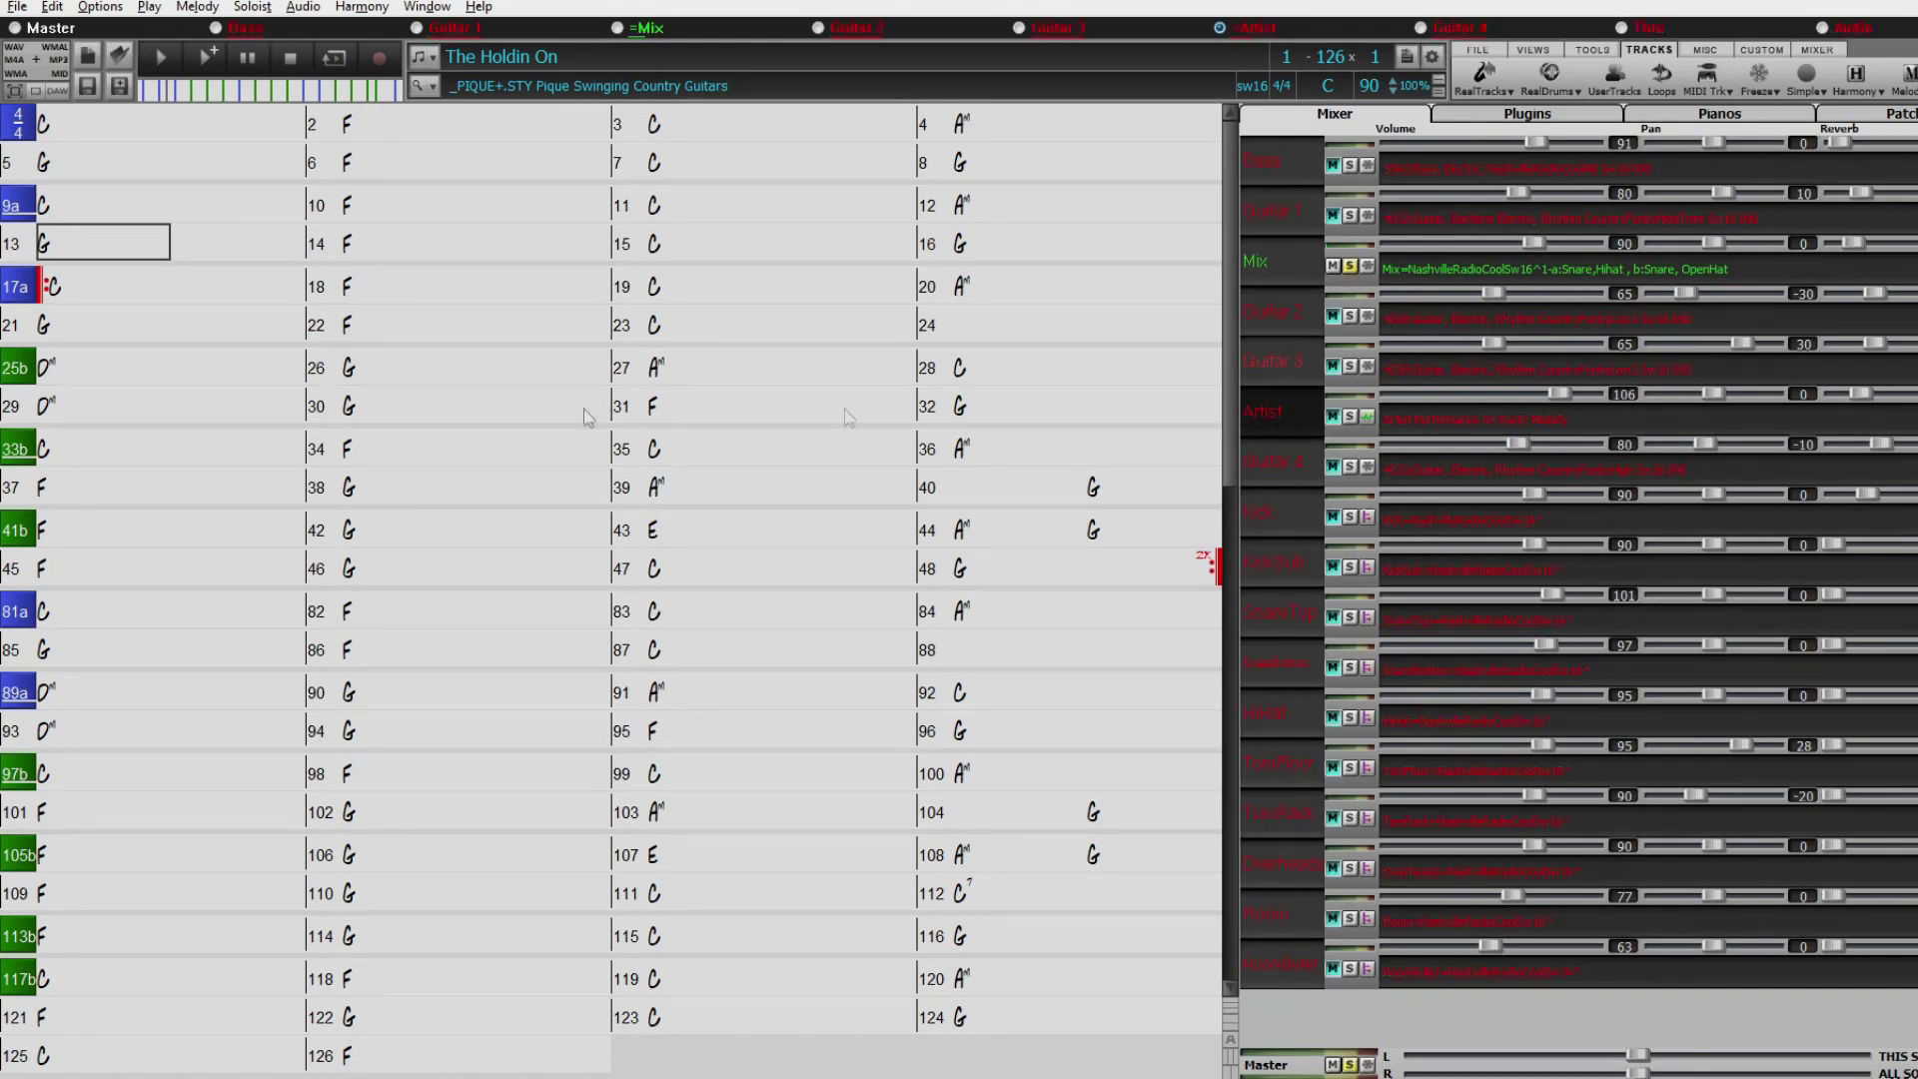
pyautogui.click(98, 210)
pyautogui.doubleClick(108, 218)
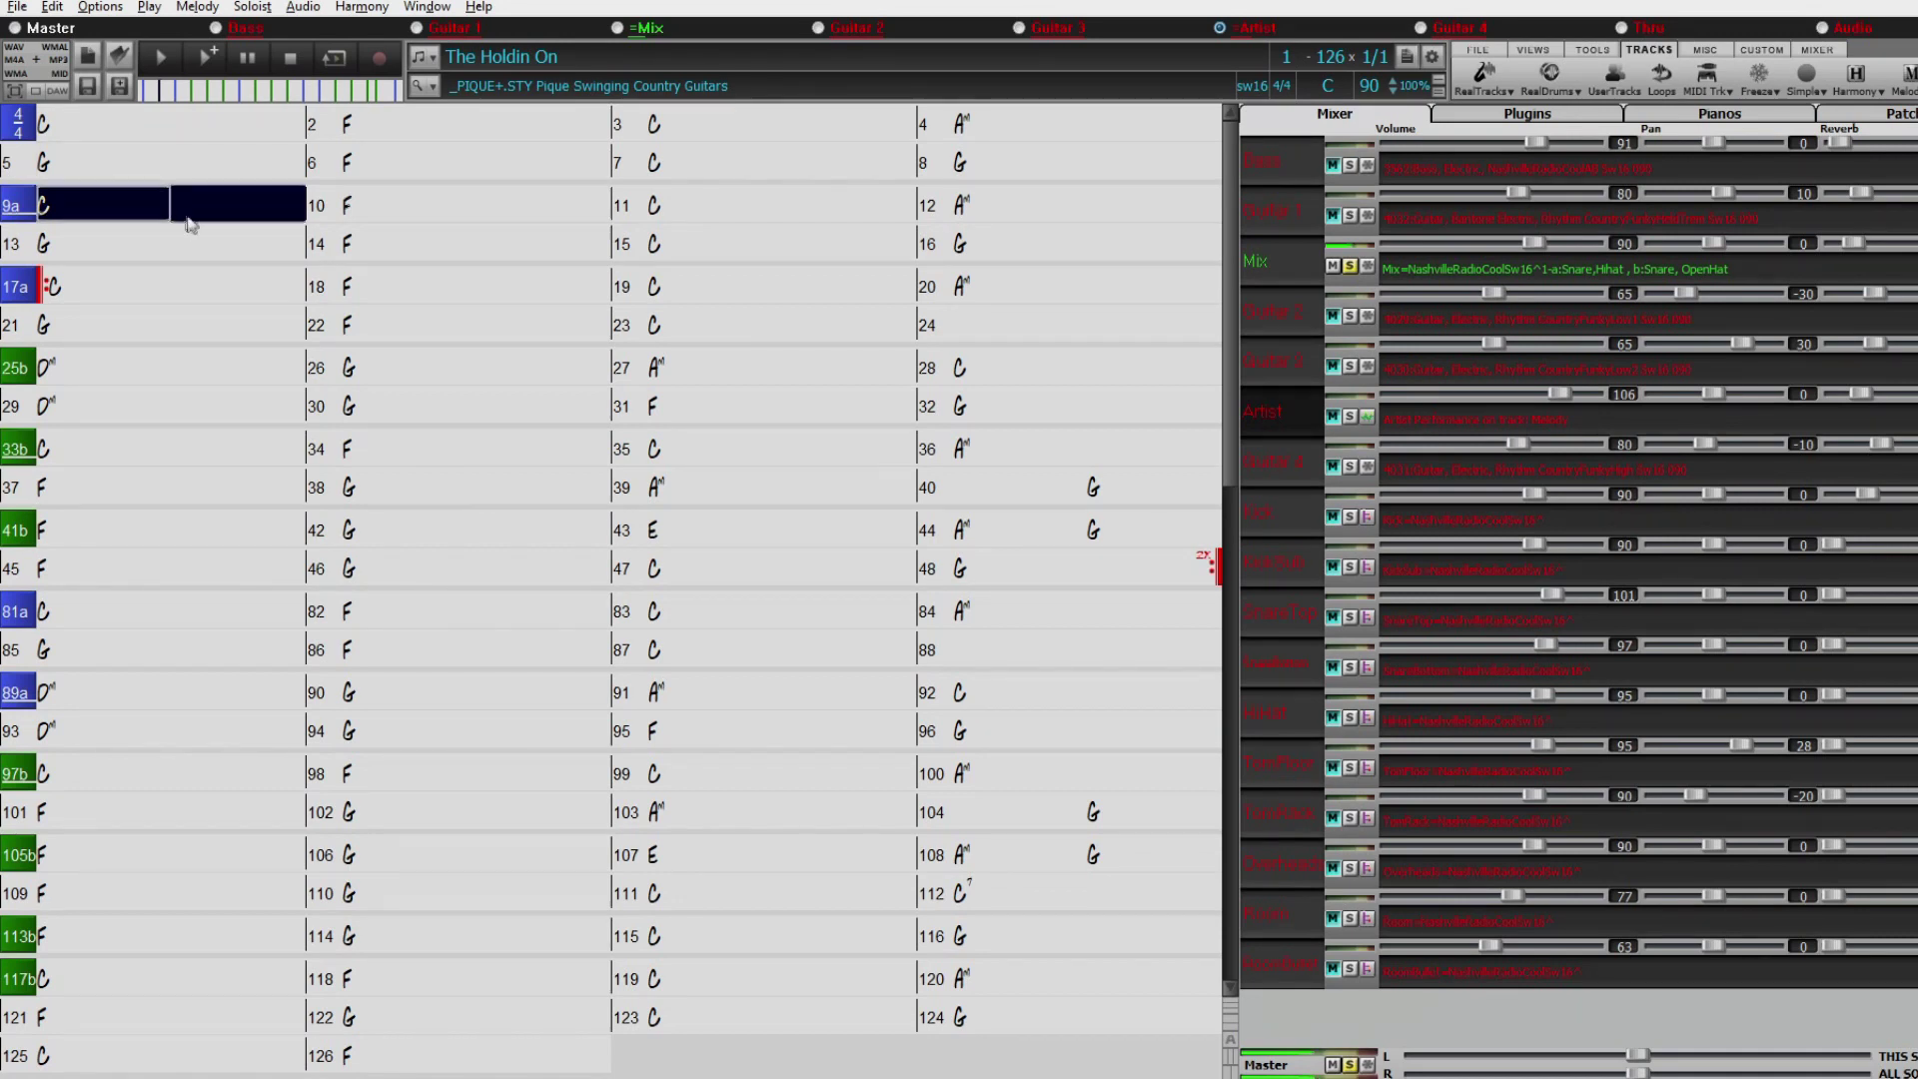
pyautogui.click(291, 58)
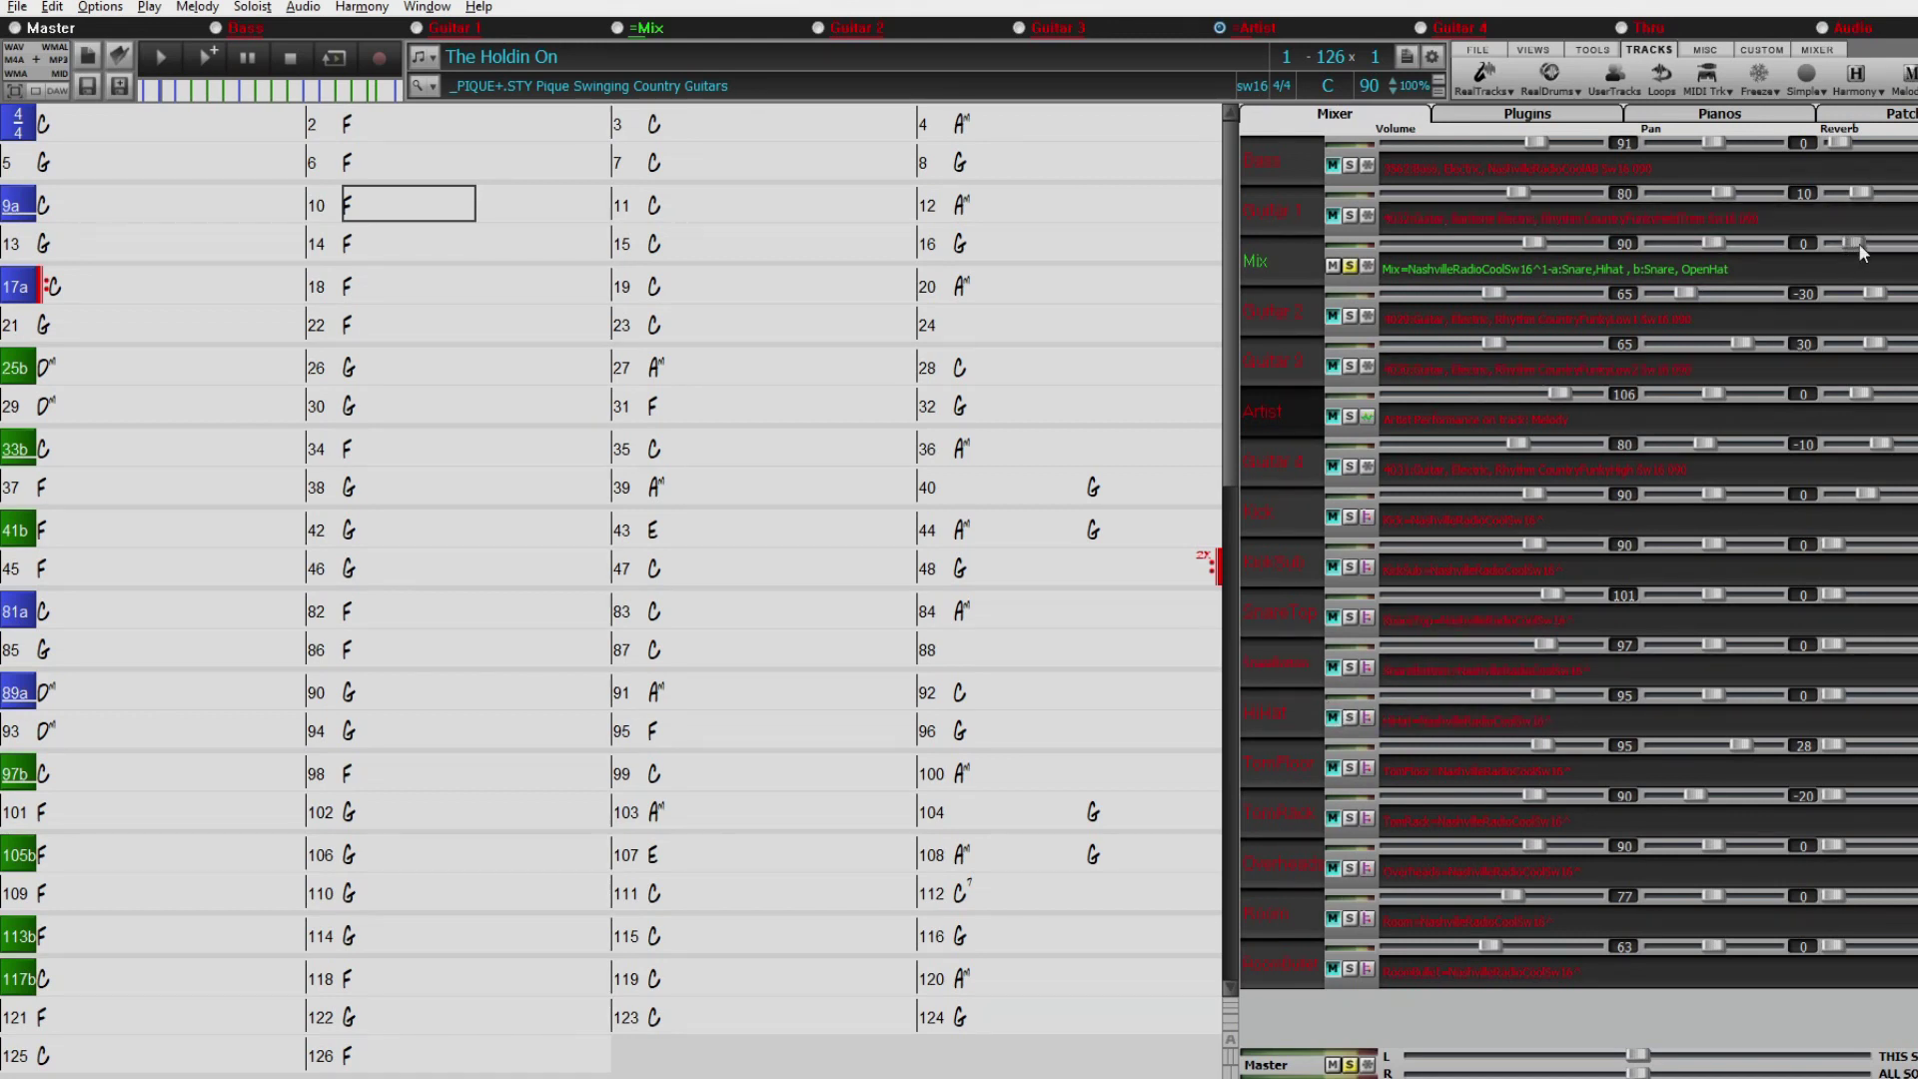
# Replay the soloed Mix track from bar 9 while increasing its reverb, stop playback and clear the solo.
pyautogui.click(1349, 267)
pyautogui.doubleClick(132, 205)
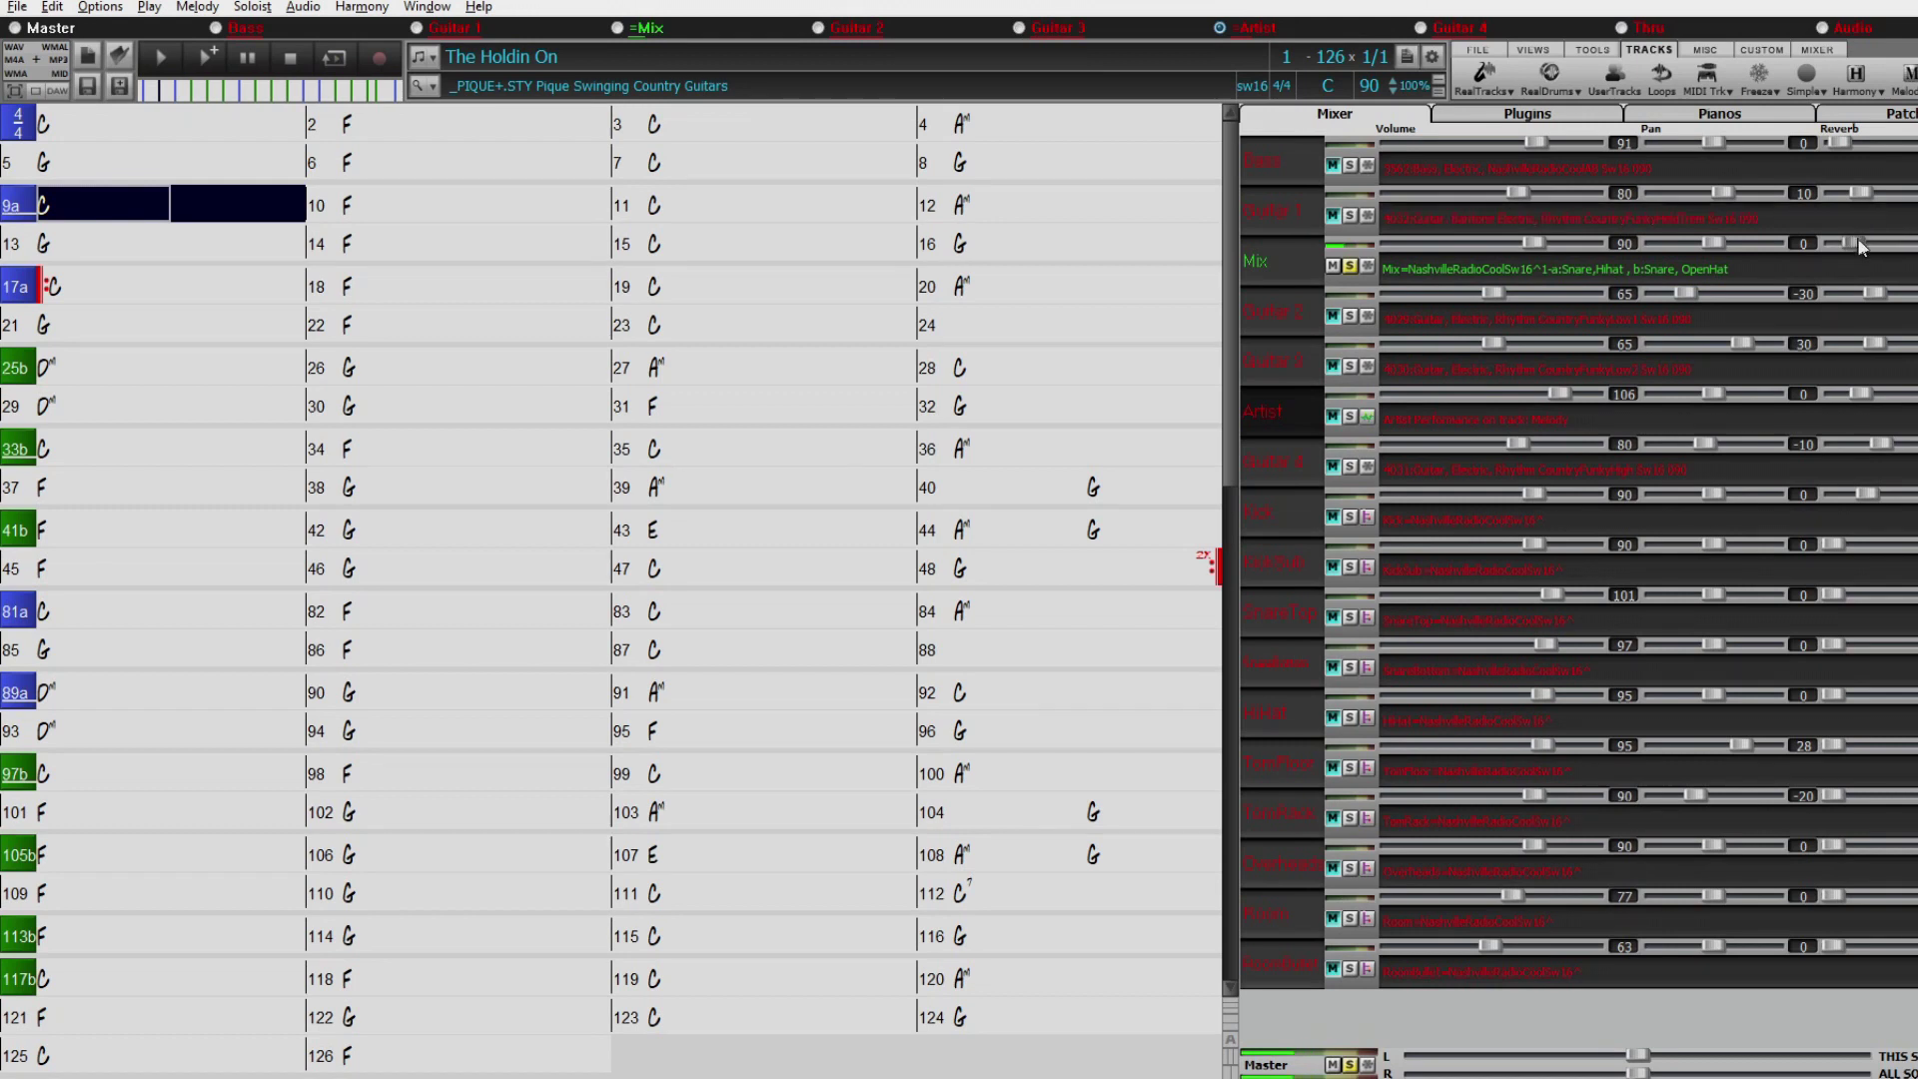
pyautogui.moveTo(1854, 243); pyautogui.dragTo(1901, 249)
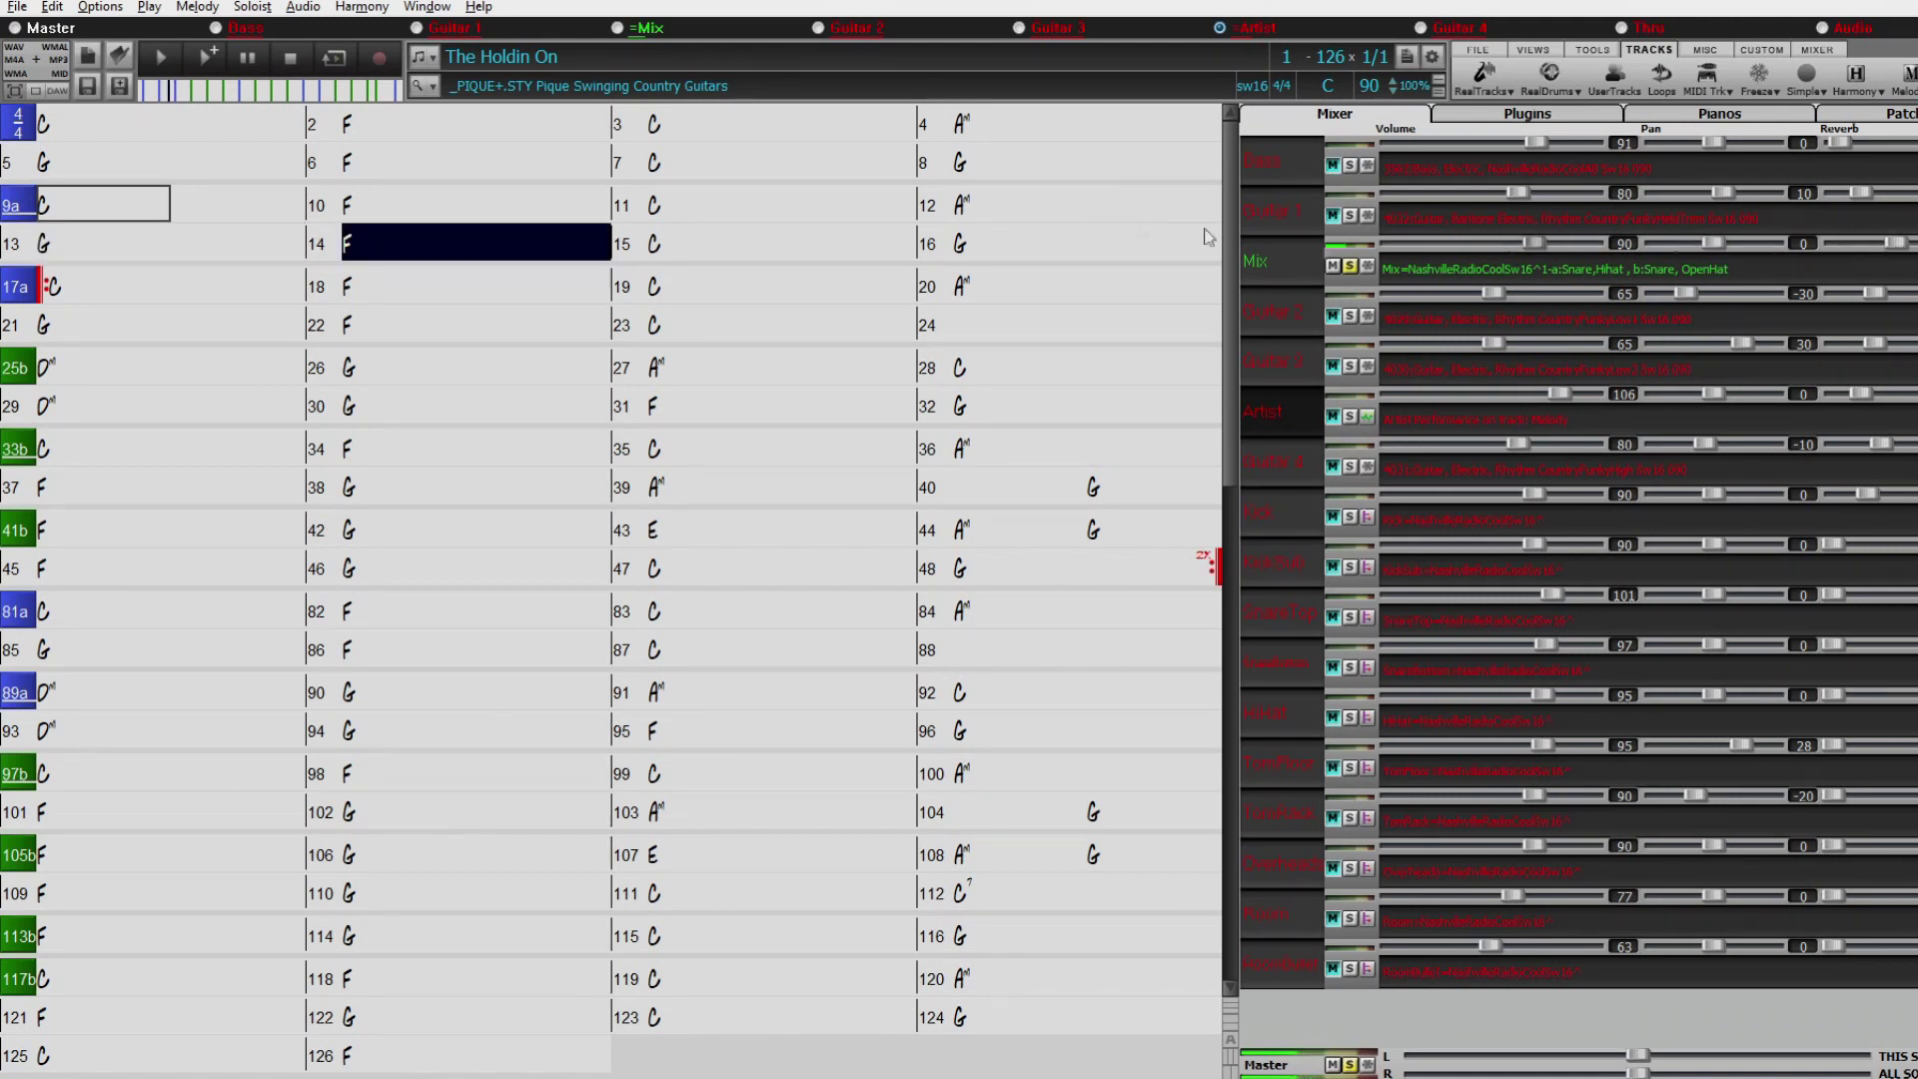
pyautogui.click(297, 61)
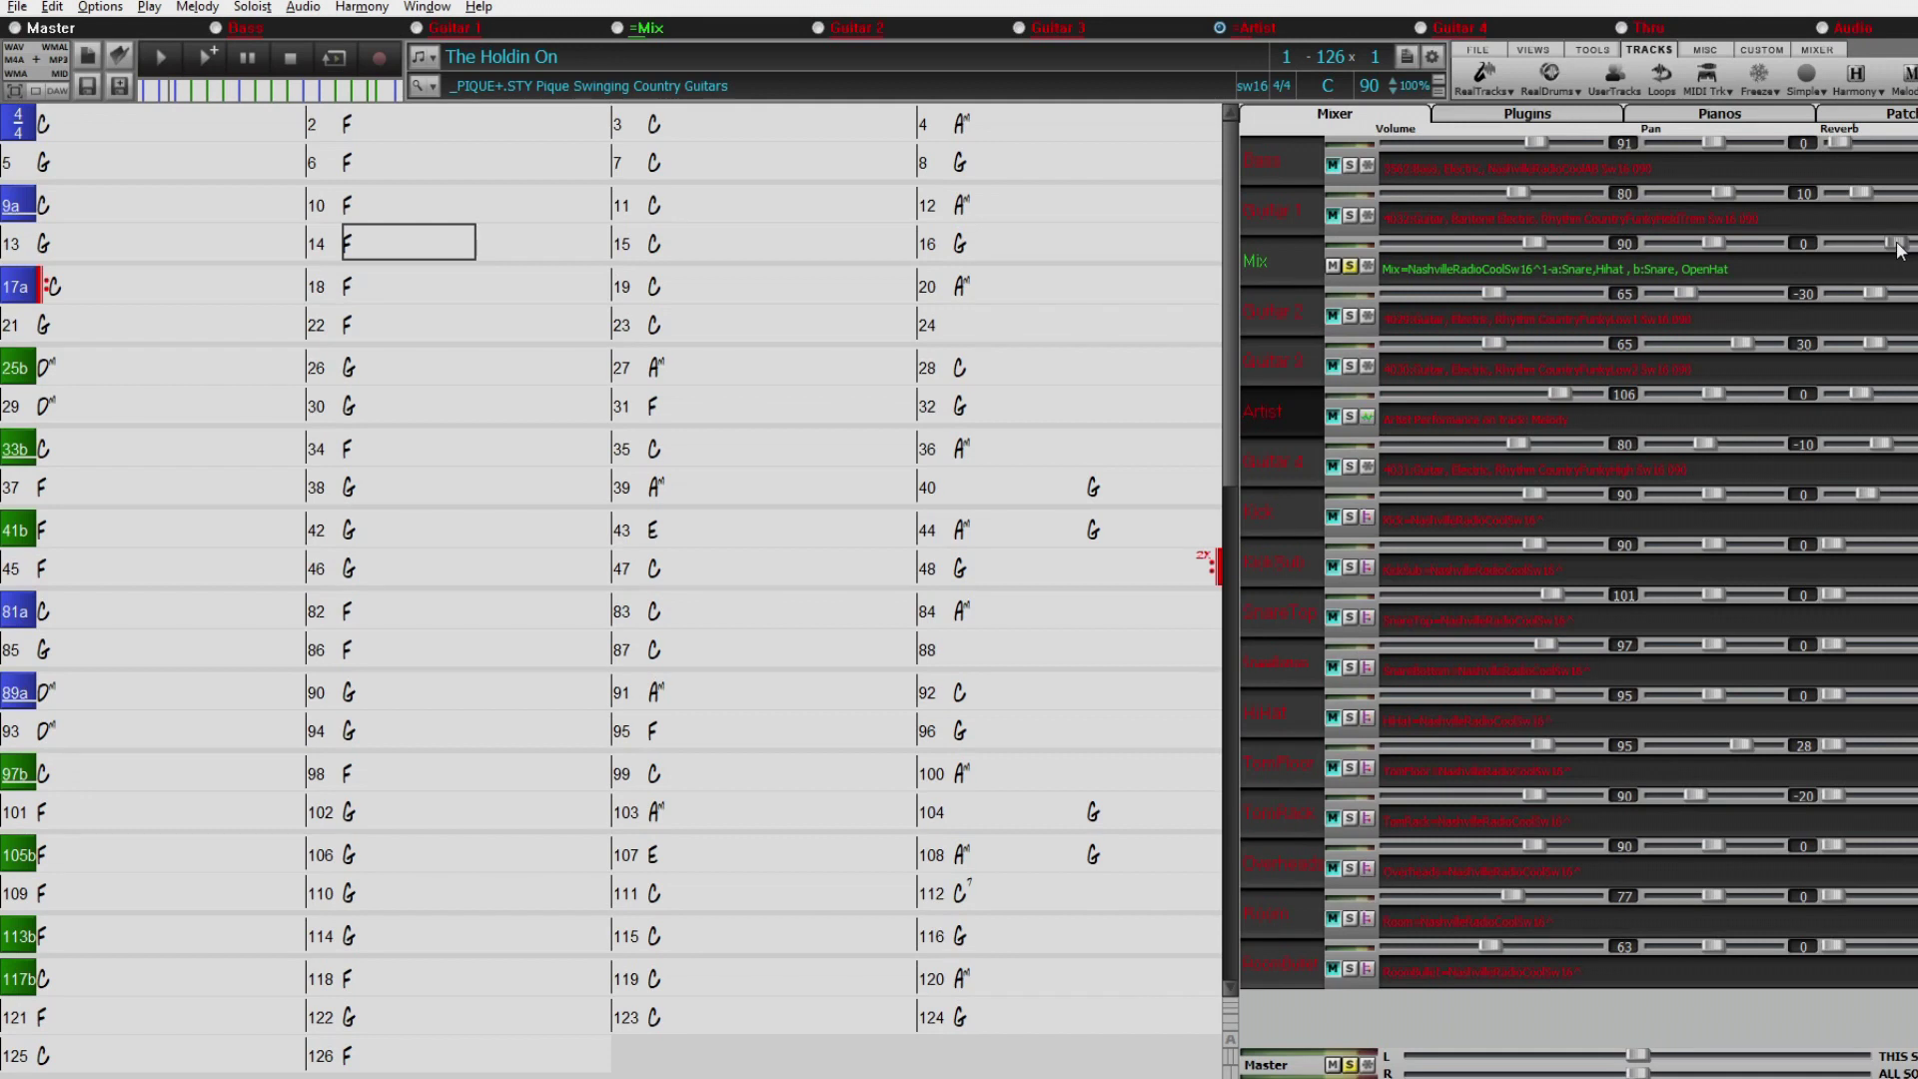
pyautogui.click(1349, 266)
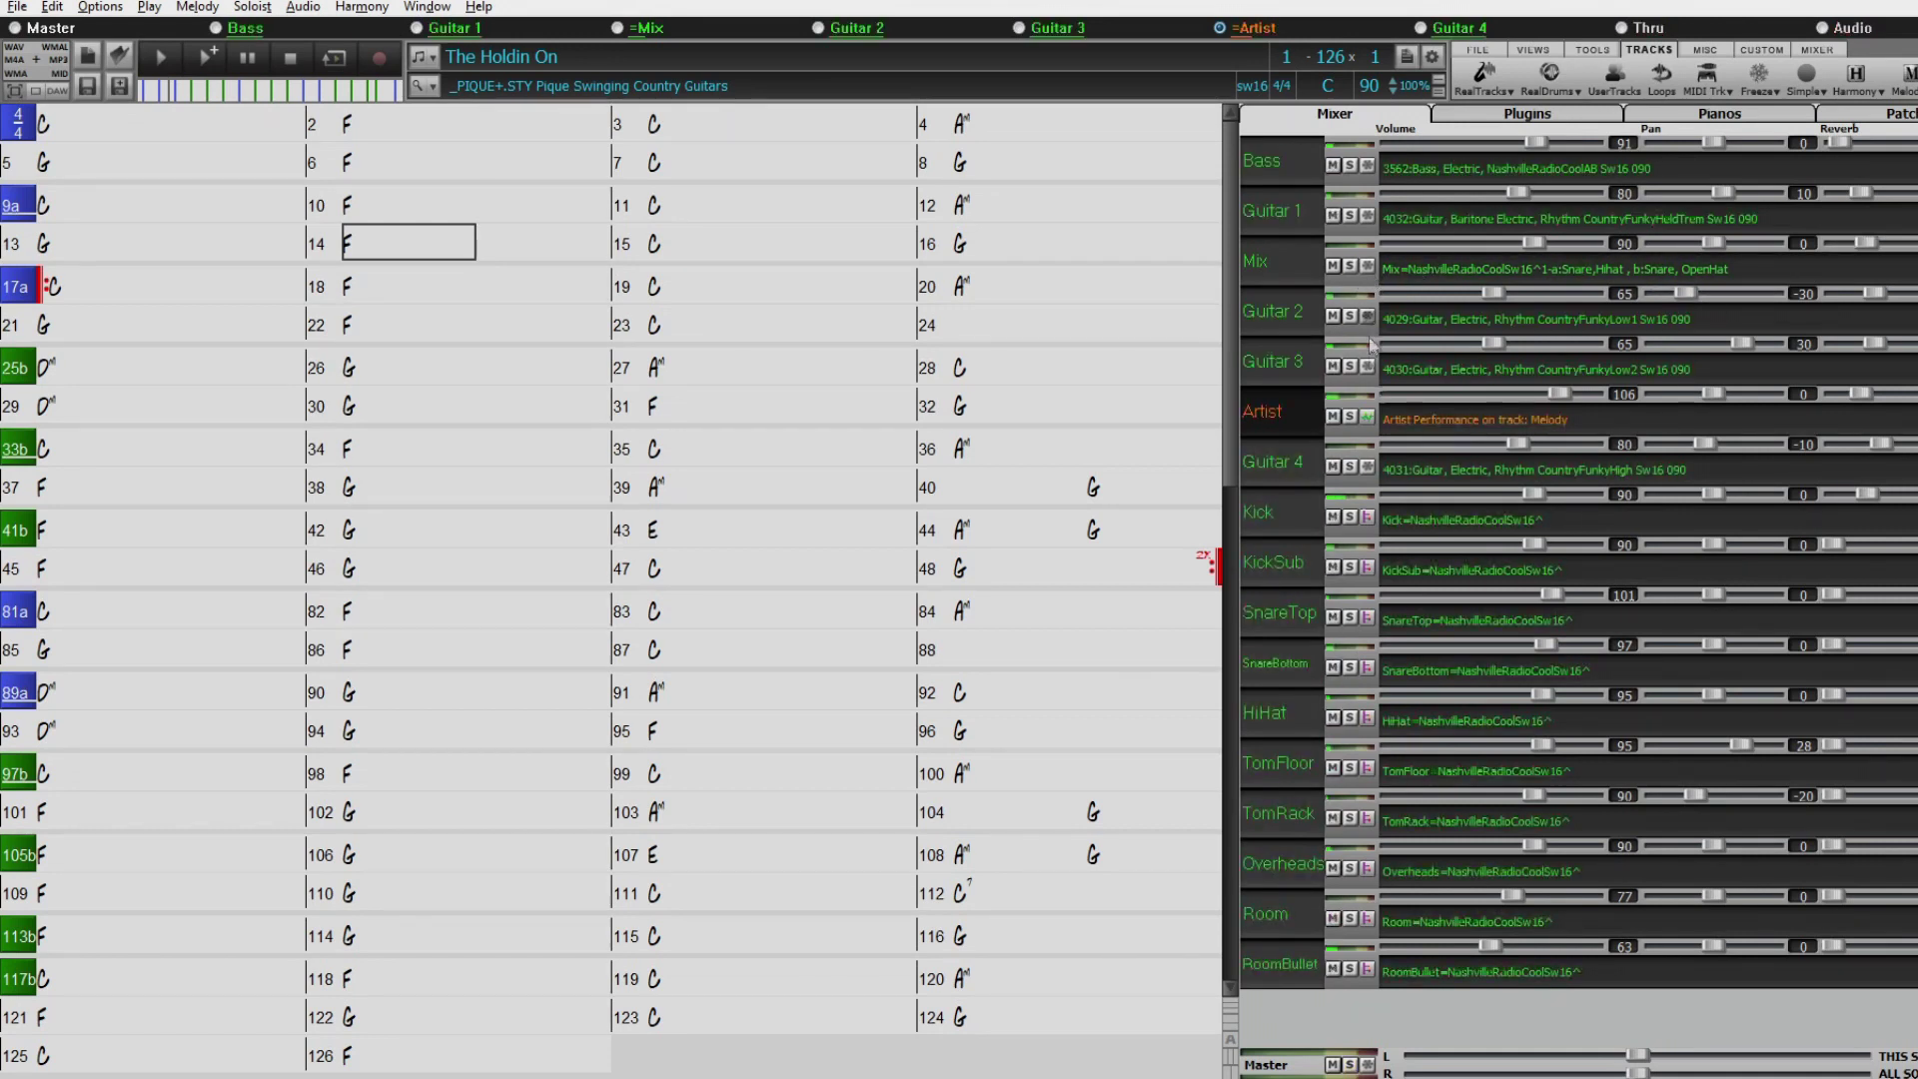
# Mute the Bass, Guitar 1, Mix, Guitar 2, Guitar 3, Artist and Guitar 4 tracks, leaving only the drum stems active.
pyautogui.click(1332, 366)
pyautogui.click(1332, 466)
pyautogui.click(1333, 315)
pyautogui.click(1332, 416)
pyautogui.click(1333, 266)
pyautogui.click(1332, 214)
pyautogui.click(1332, 165)
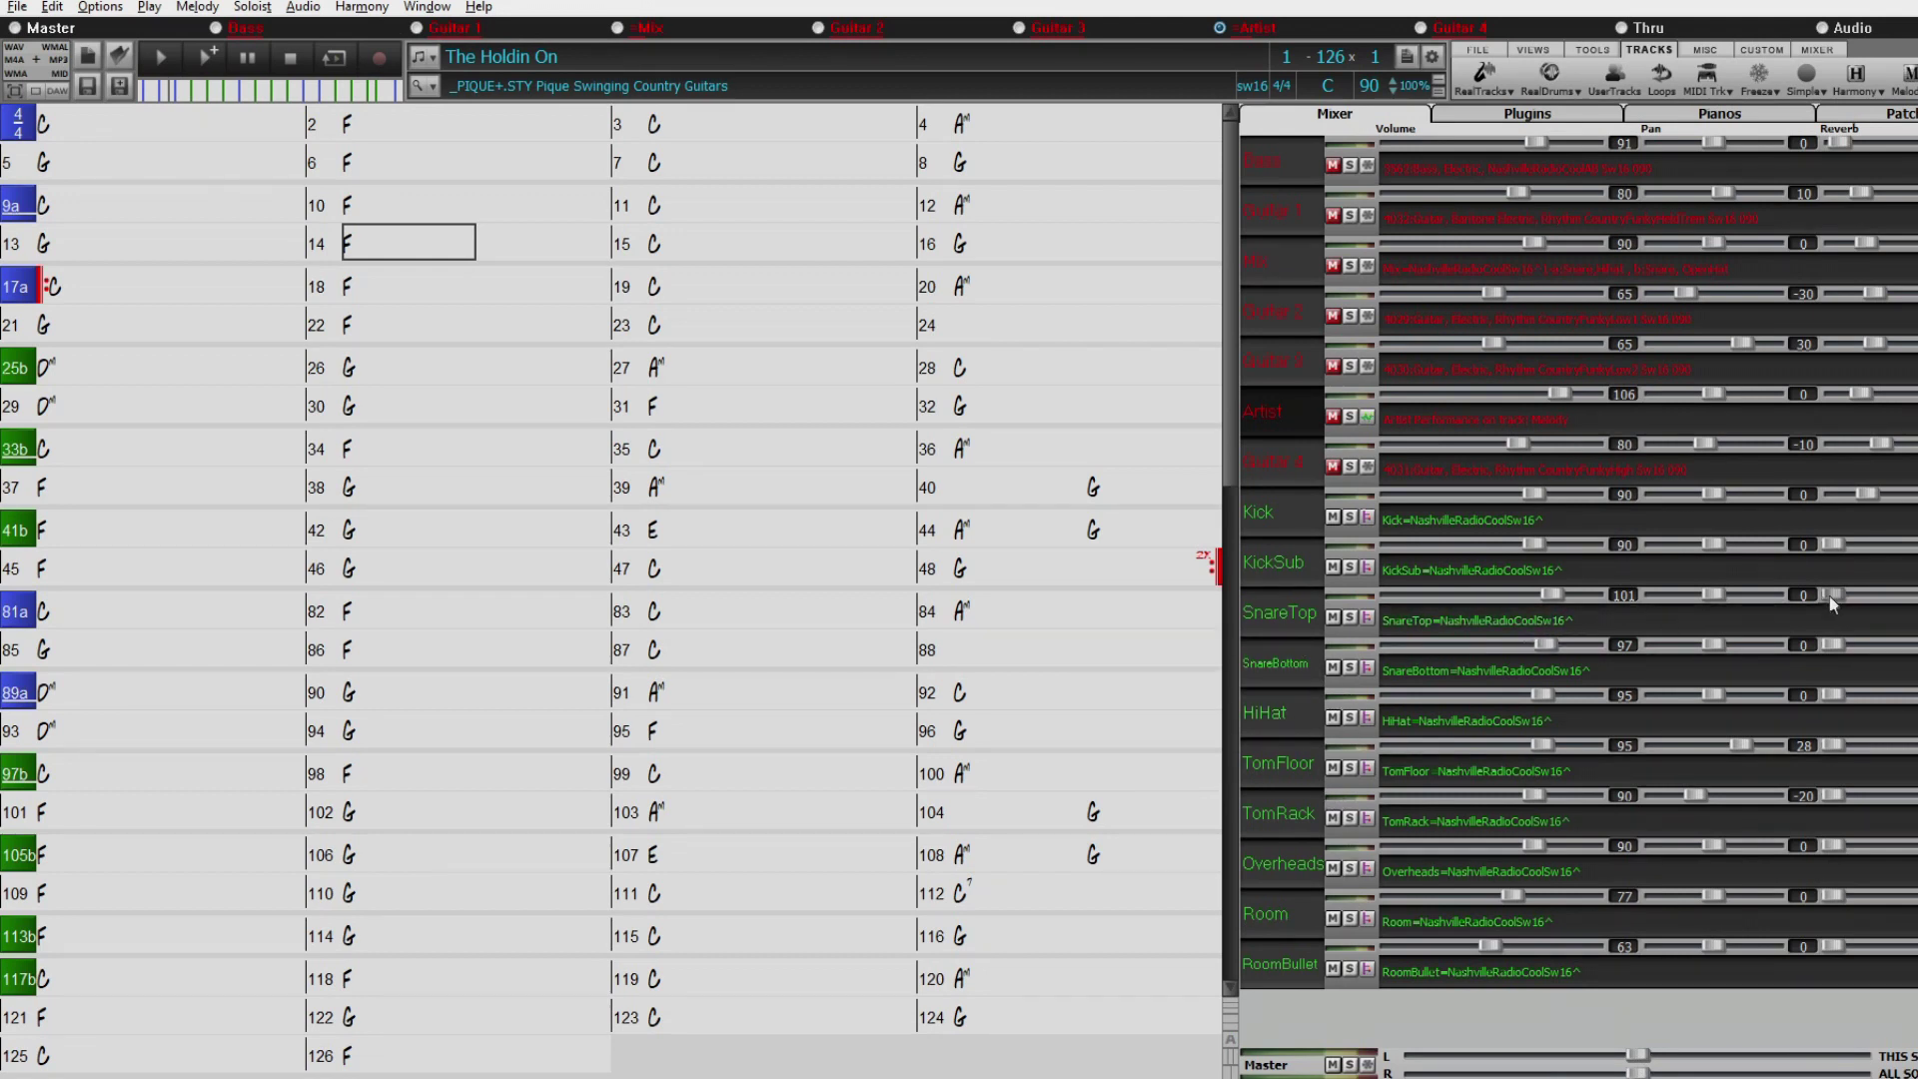
# Play the drum stems from bar 1, raise the reverb on SnareTop and SnareBottom, and stop playback.
pyautogui.click(88, 130)
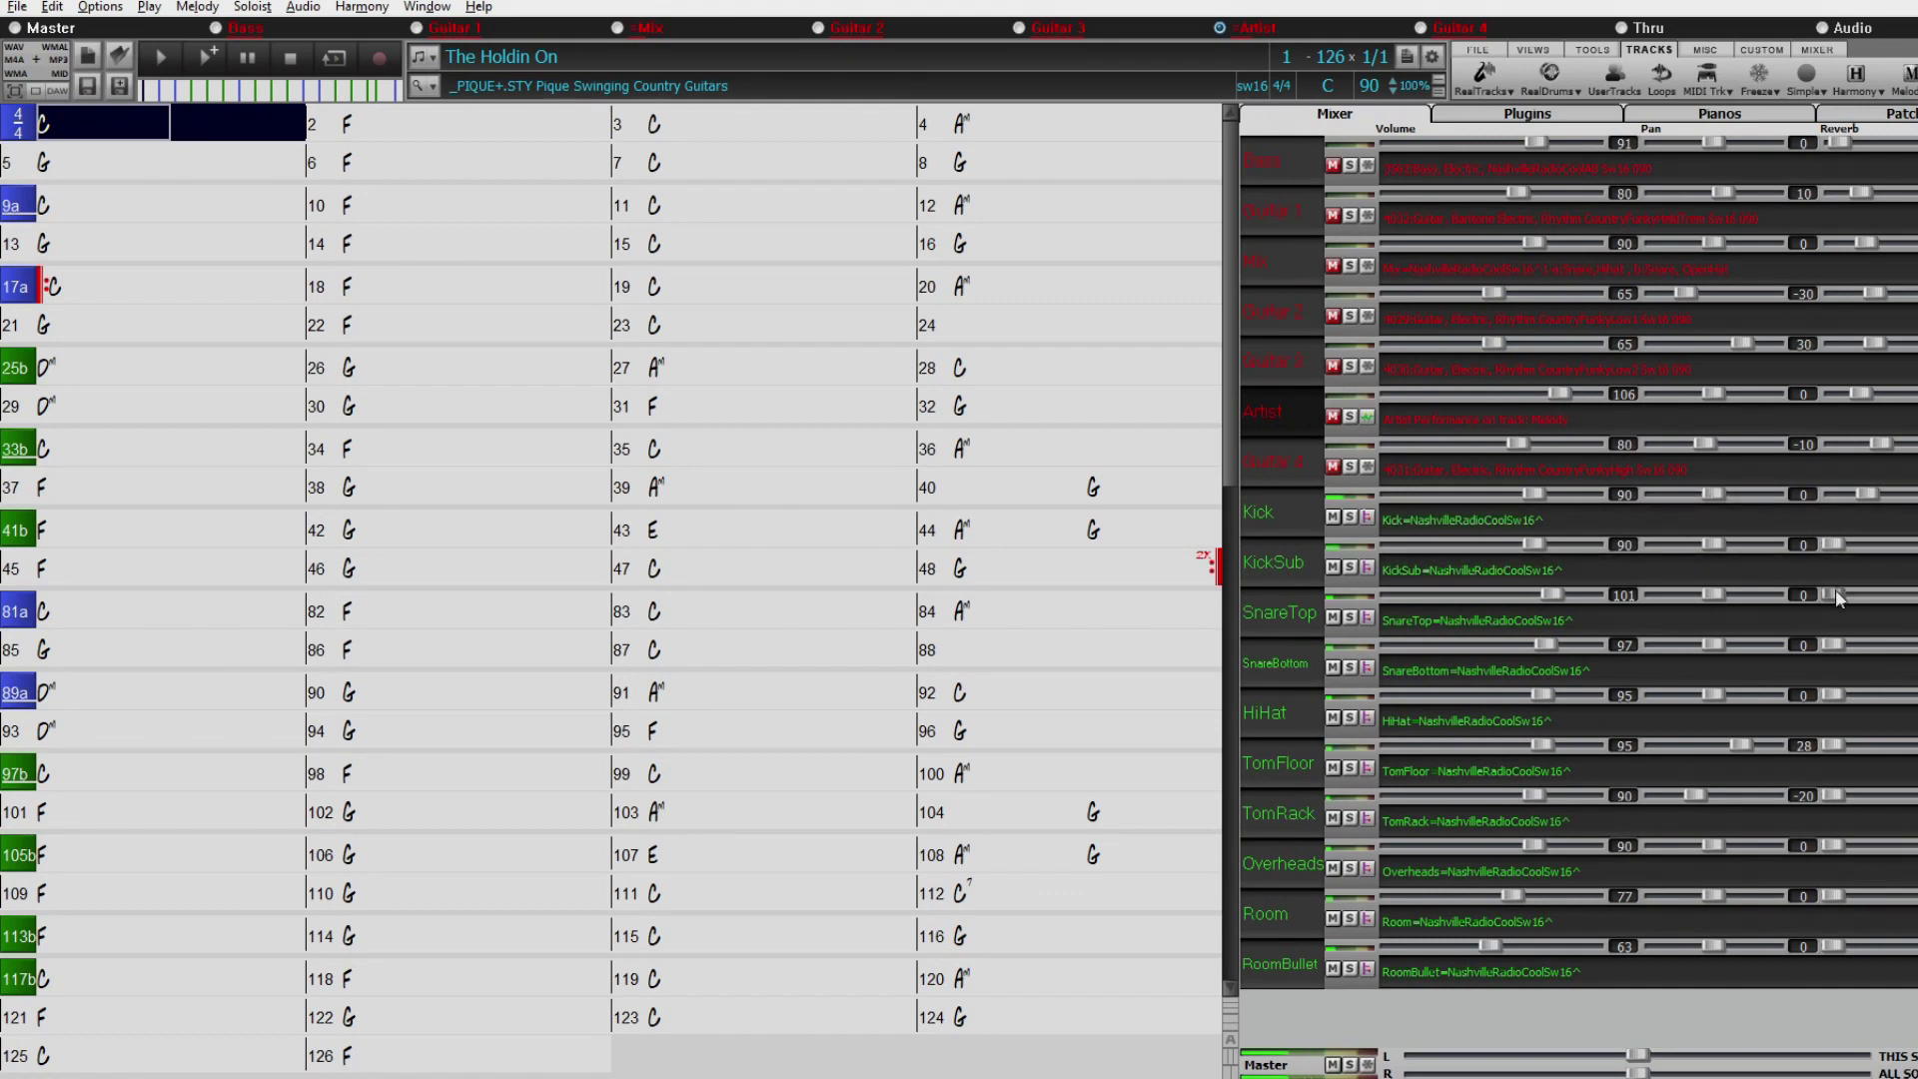
pyautogui.moveTo(1874, 599)
pyautogui.mouseDown()
pyautogui.moveTo(1850, 645)
pyautogui.moveTo(1903, 646)
pyautogui.moveTo(1899, 603)
pyautogui.mouseUp()
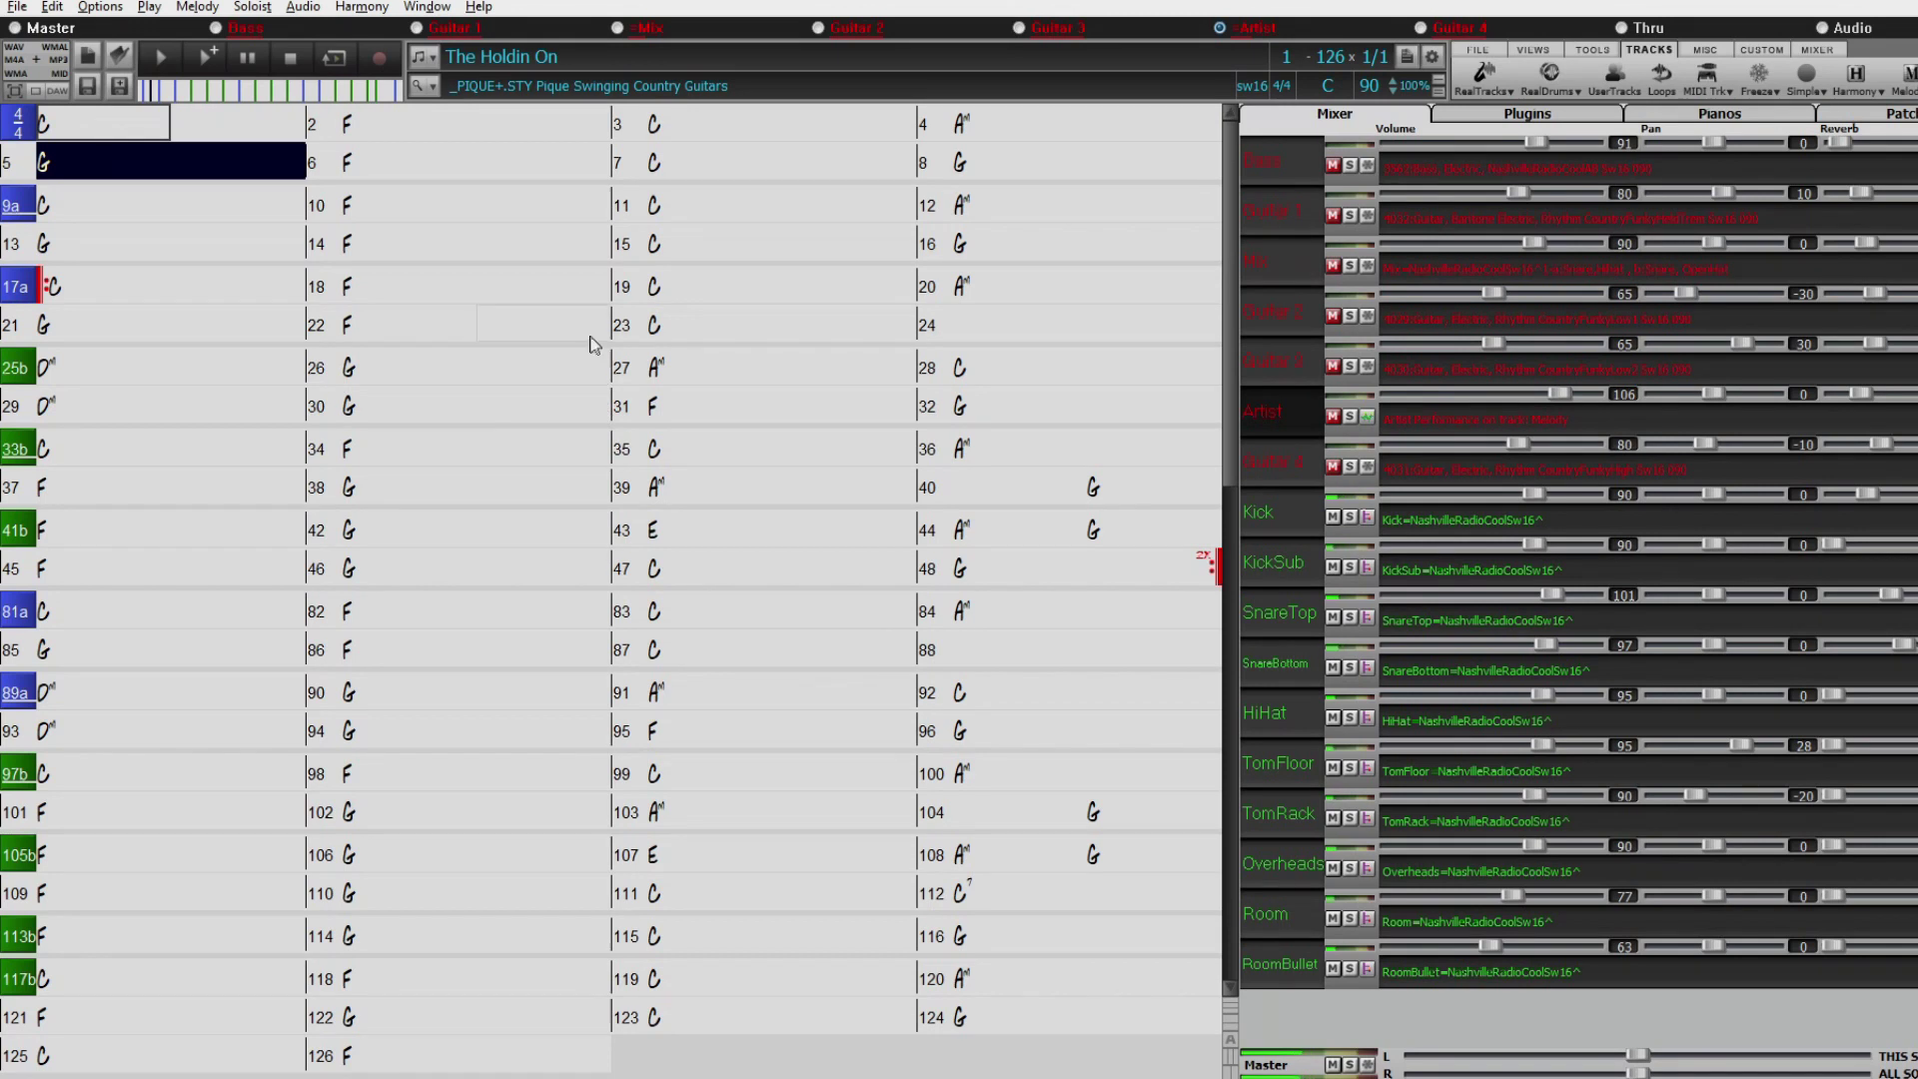
pyautogui.press('Escape')
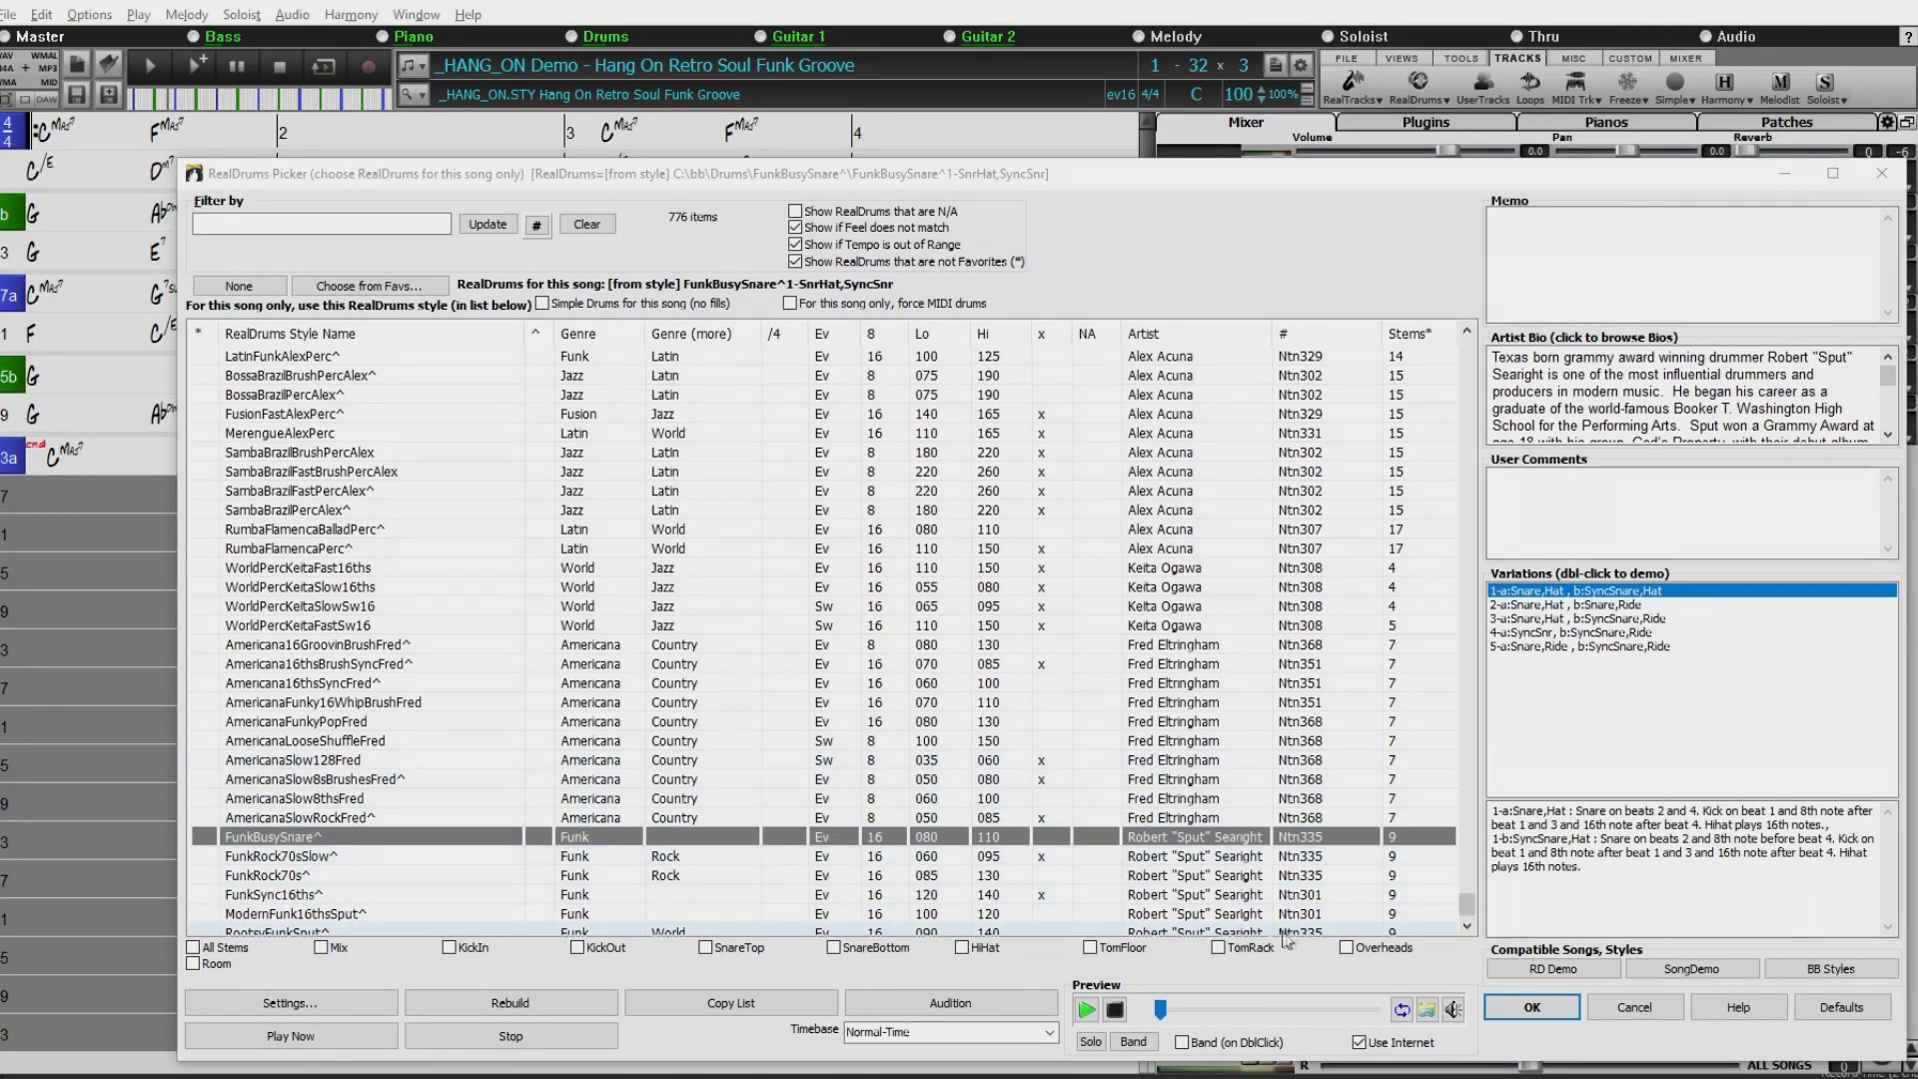
# Add the FunkBusySnare^ RealDrums to the HANG_ON demo song with the Mix, KickIn, SnareTop and SnareBottom stems.
pyautogui.click(321, 948)
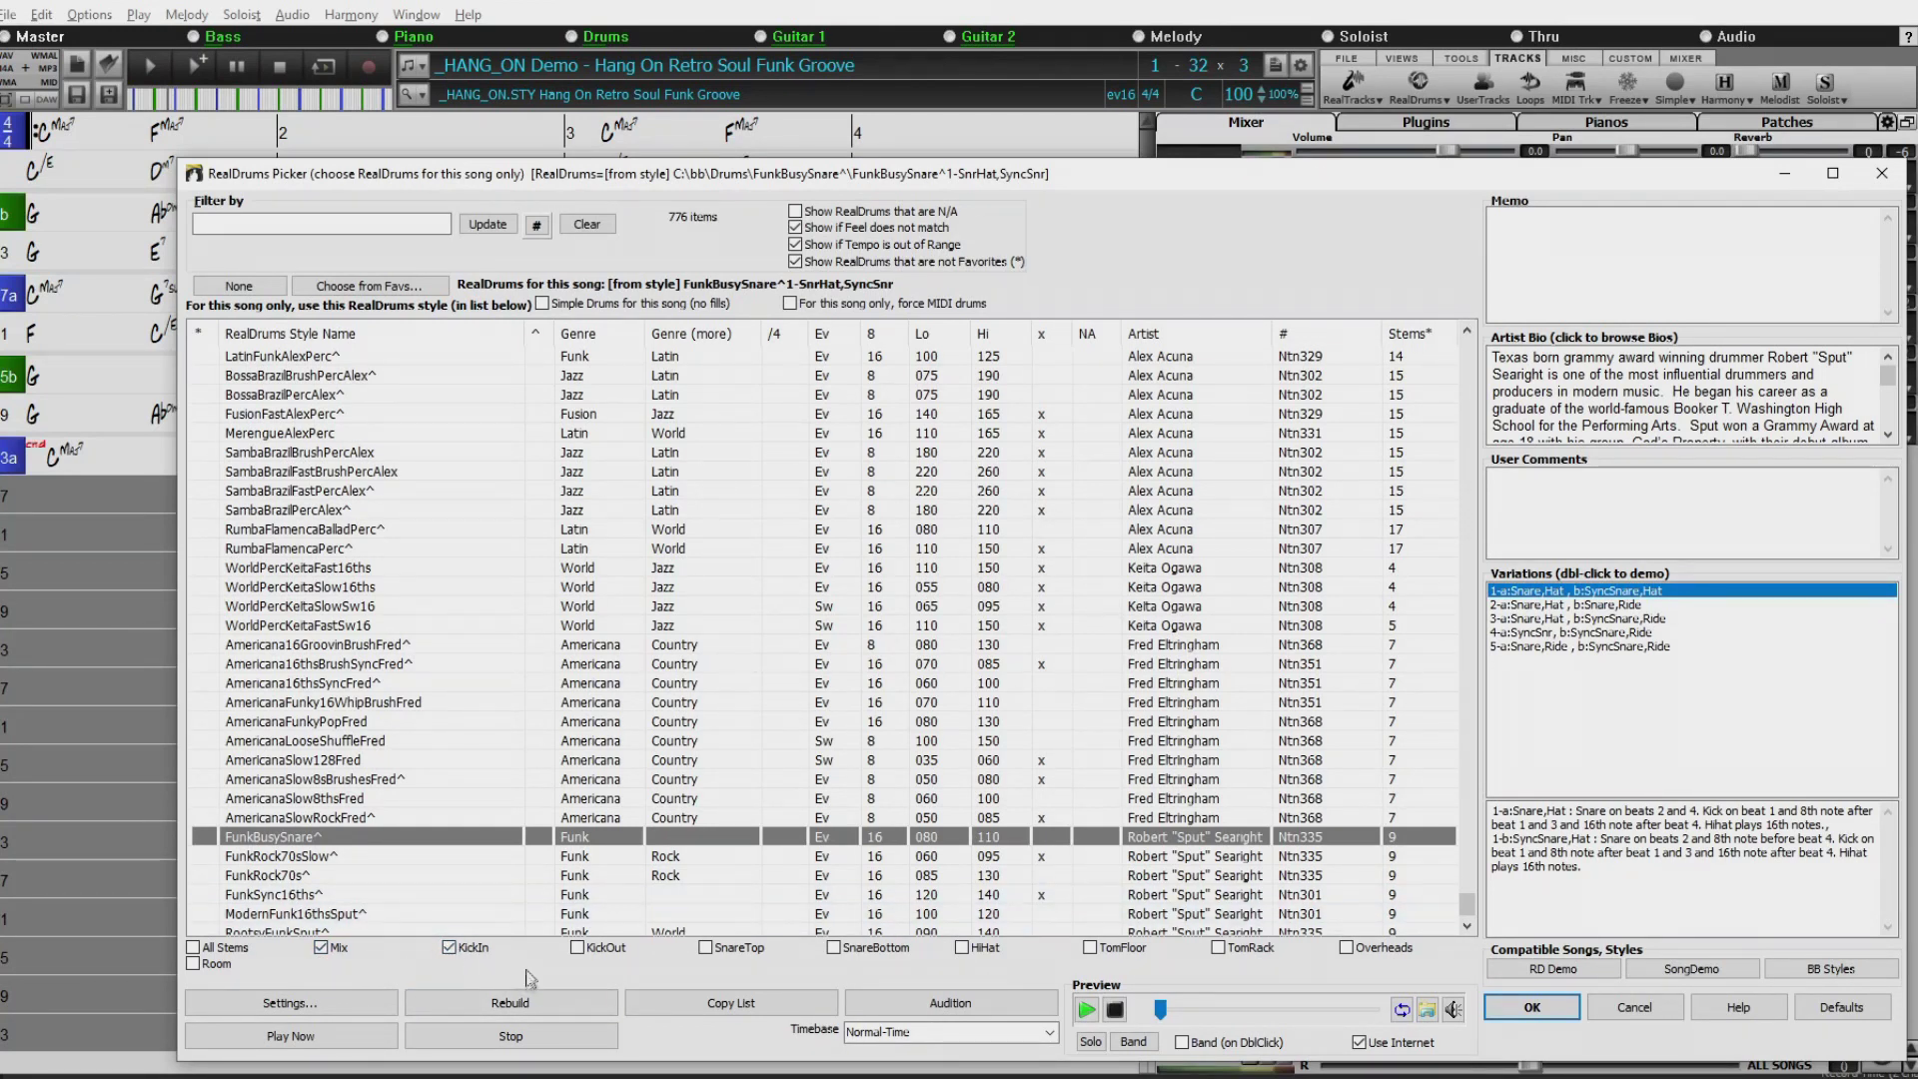
pyautogui.click(706, 947)
pyautogui.click(834, 948)
pyautogui.click(1567, 1009)
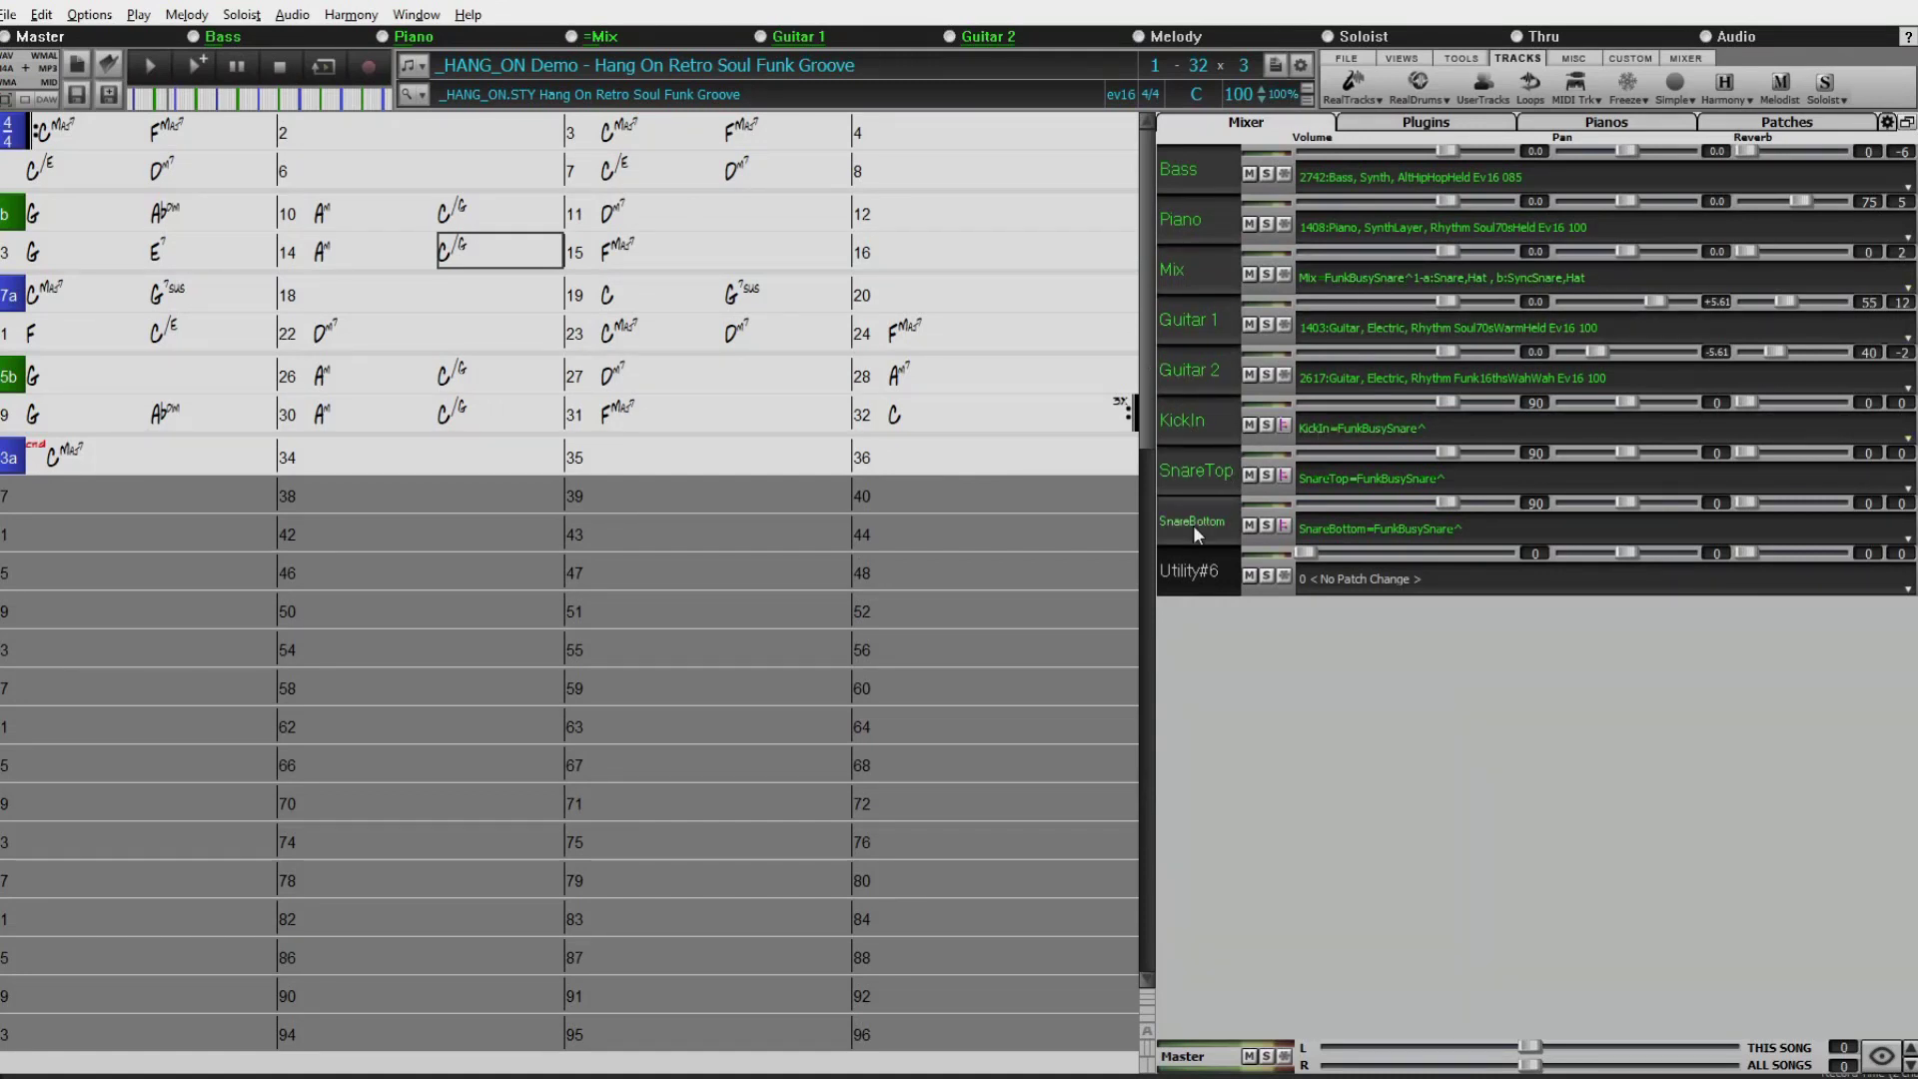
# Play the song from bar 1, soloing the Mix track and adding the KickIn stem.
pyautogui.click(201, 70)
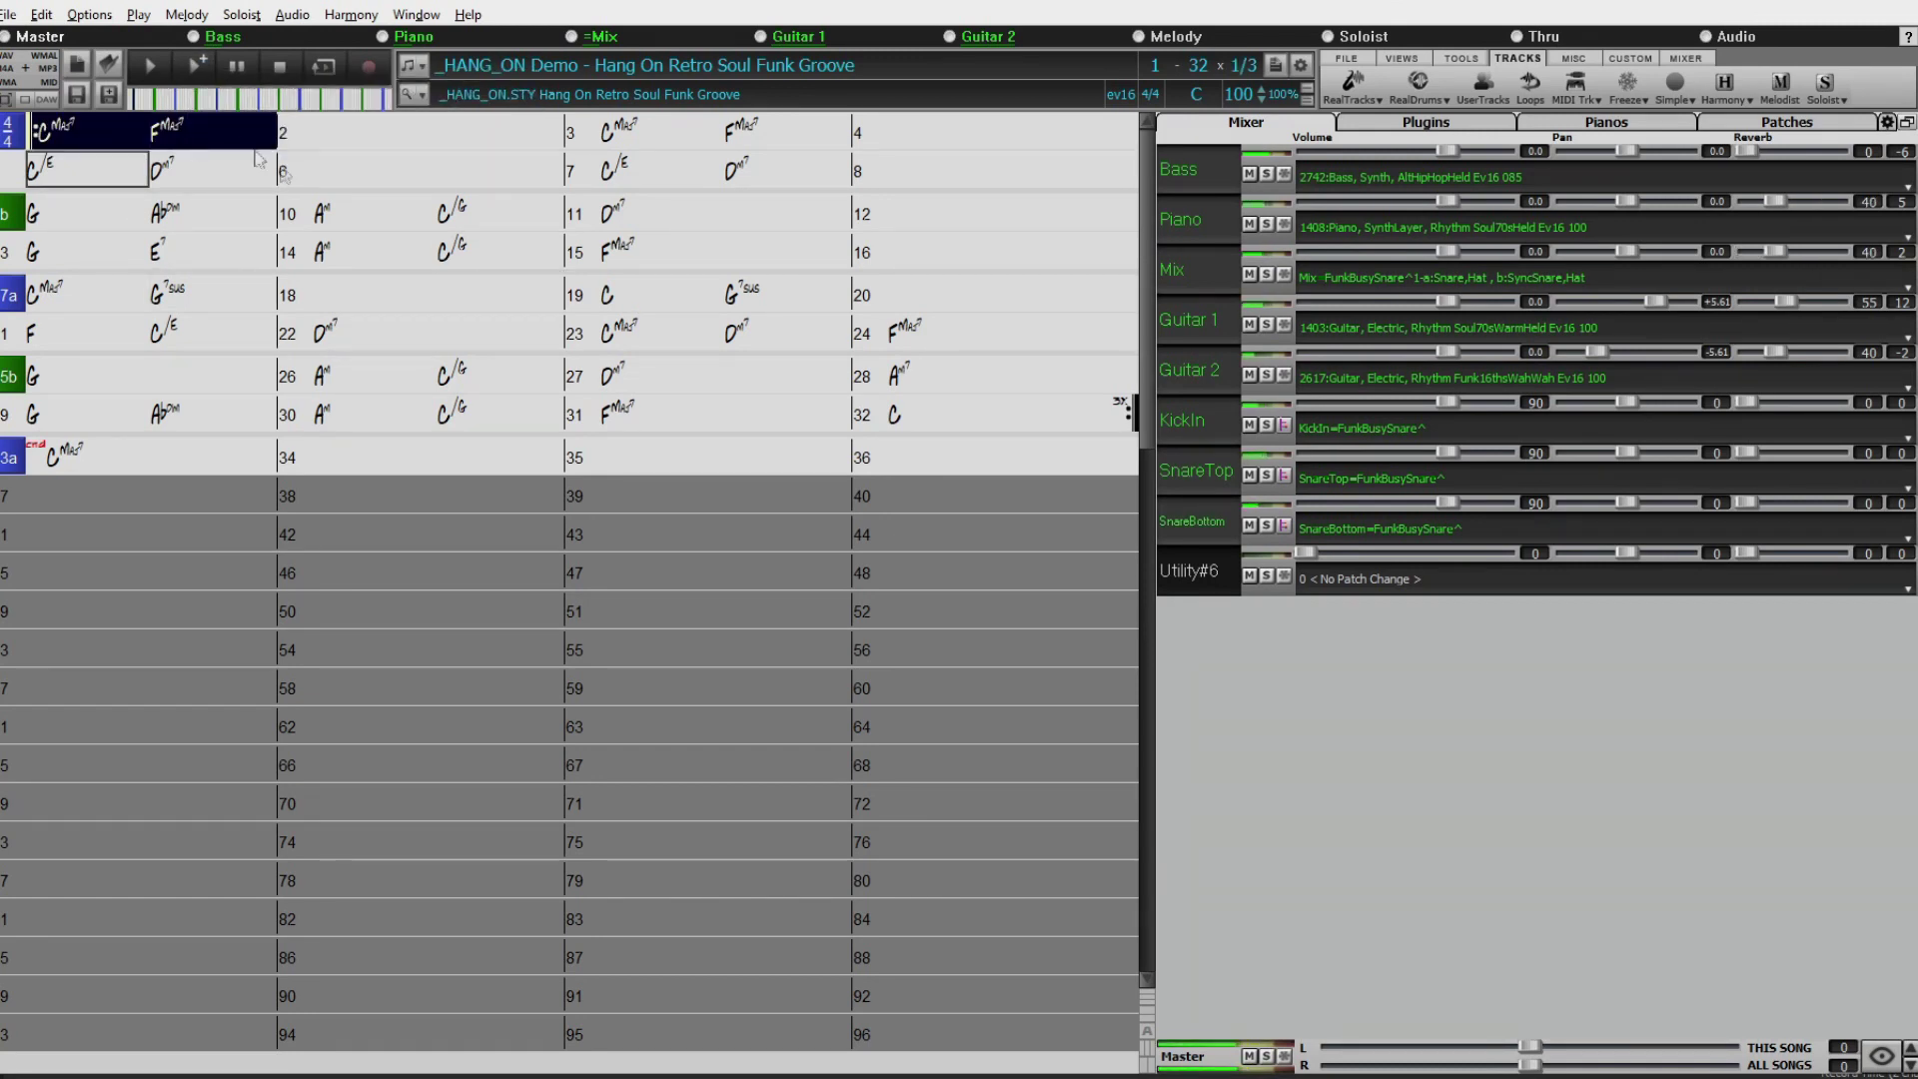
pyautogui.click(1267, 275)
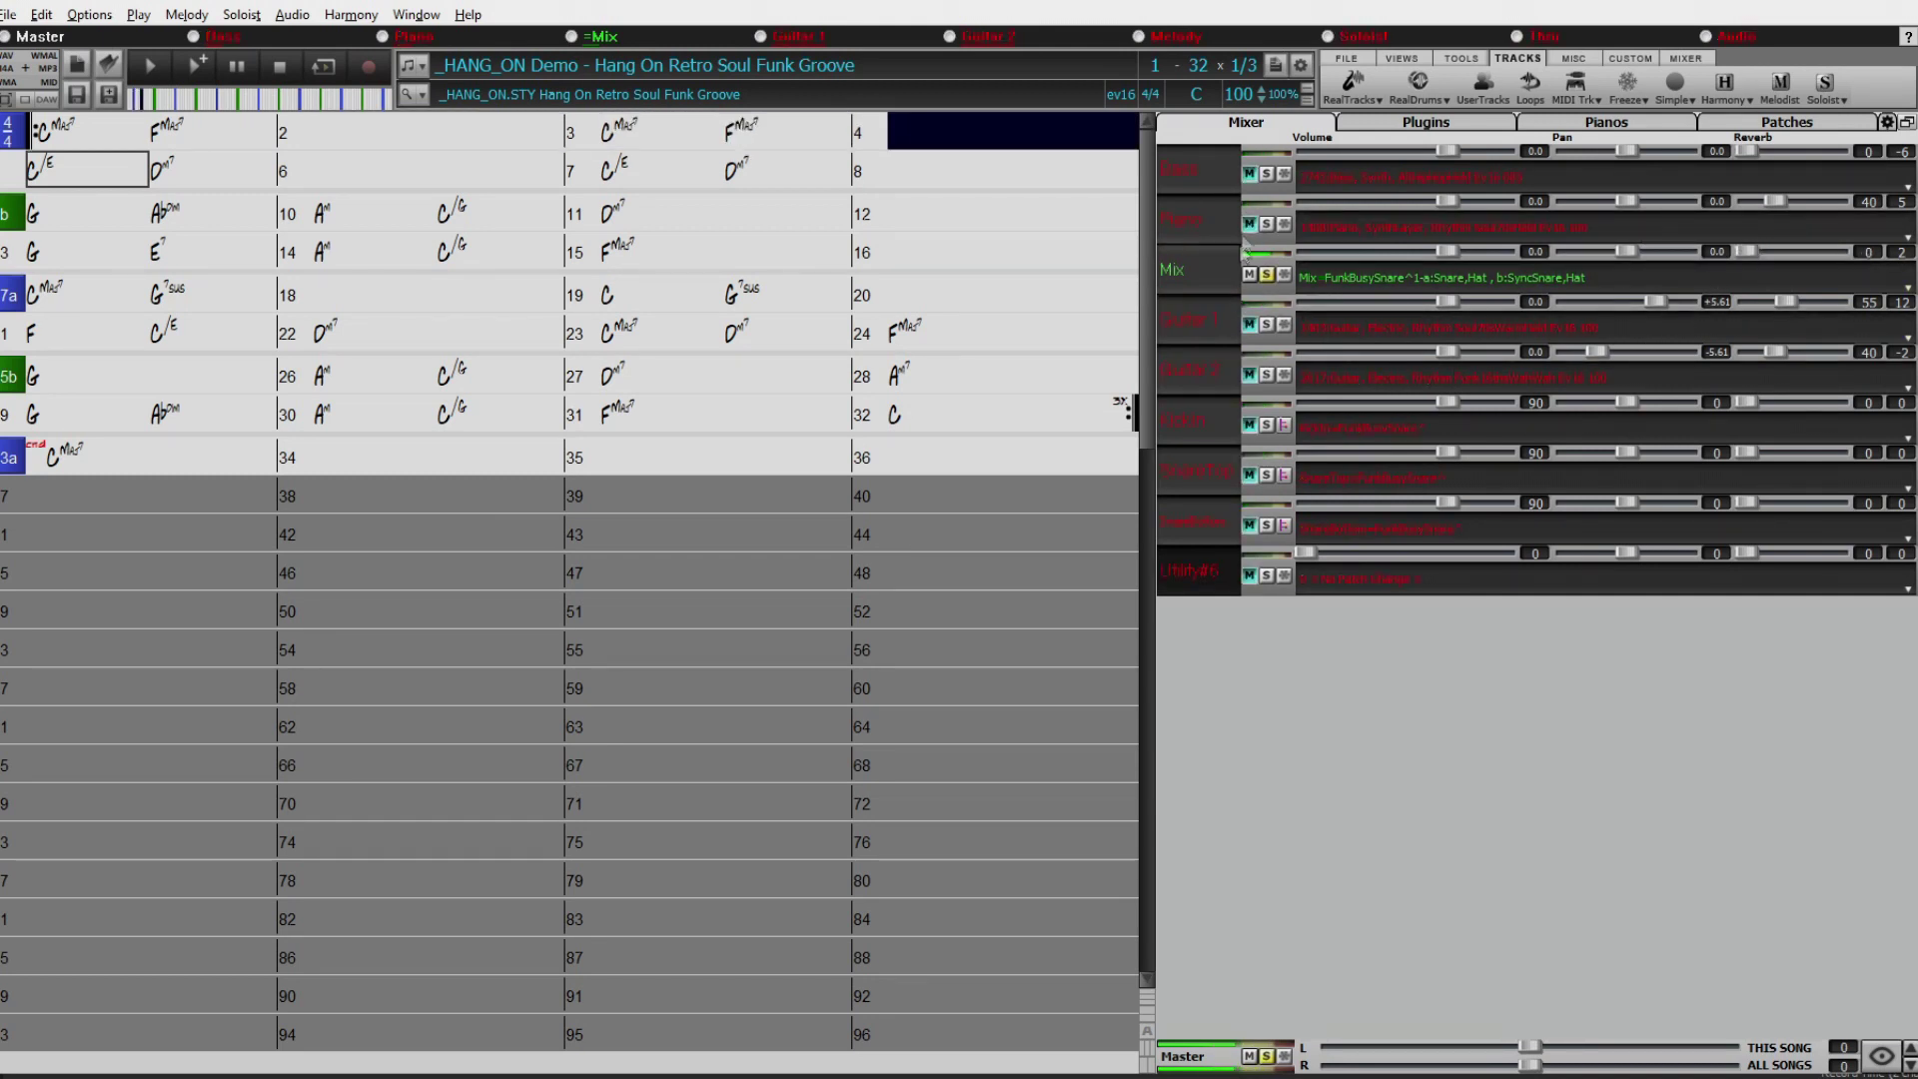
pyautogui.click(1268, 426)
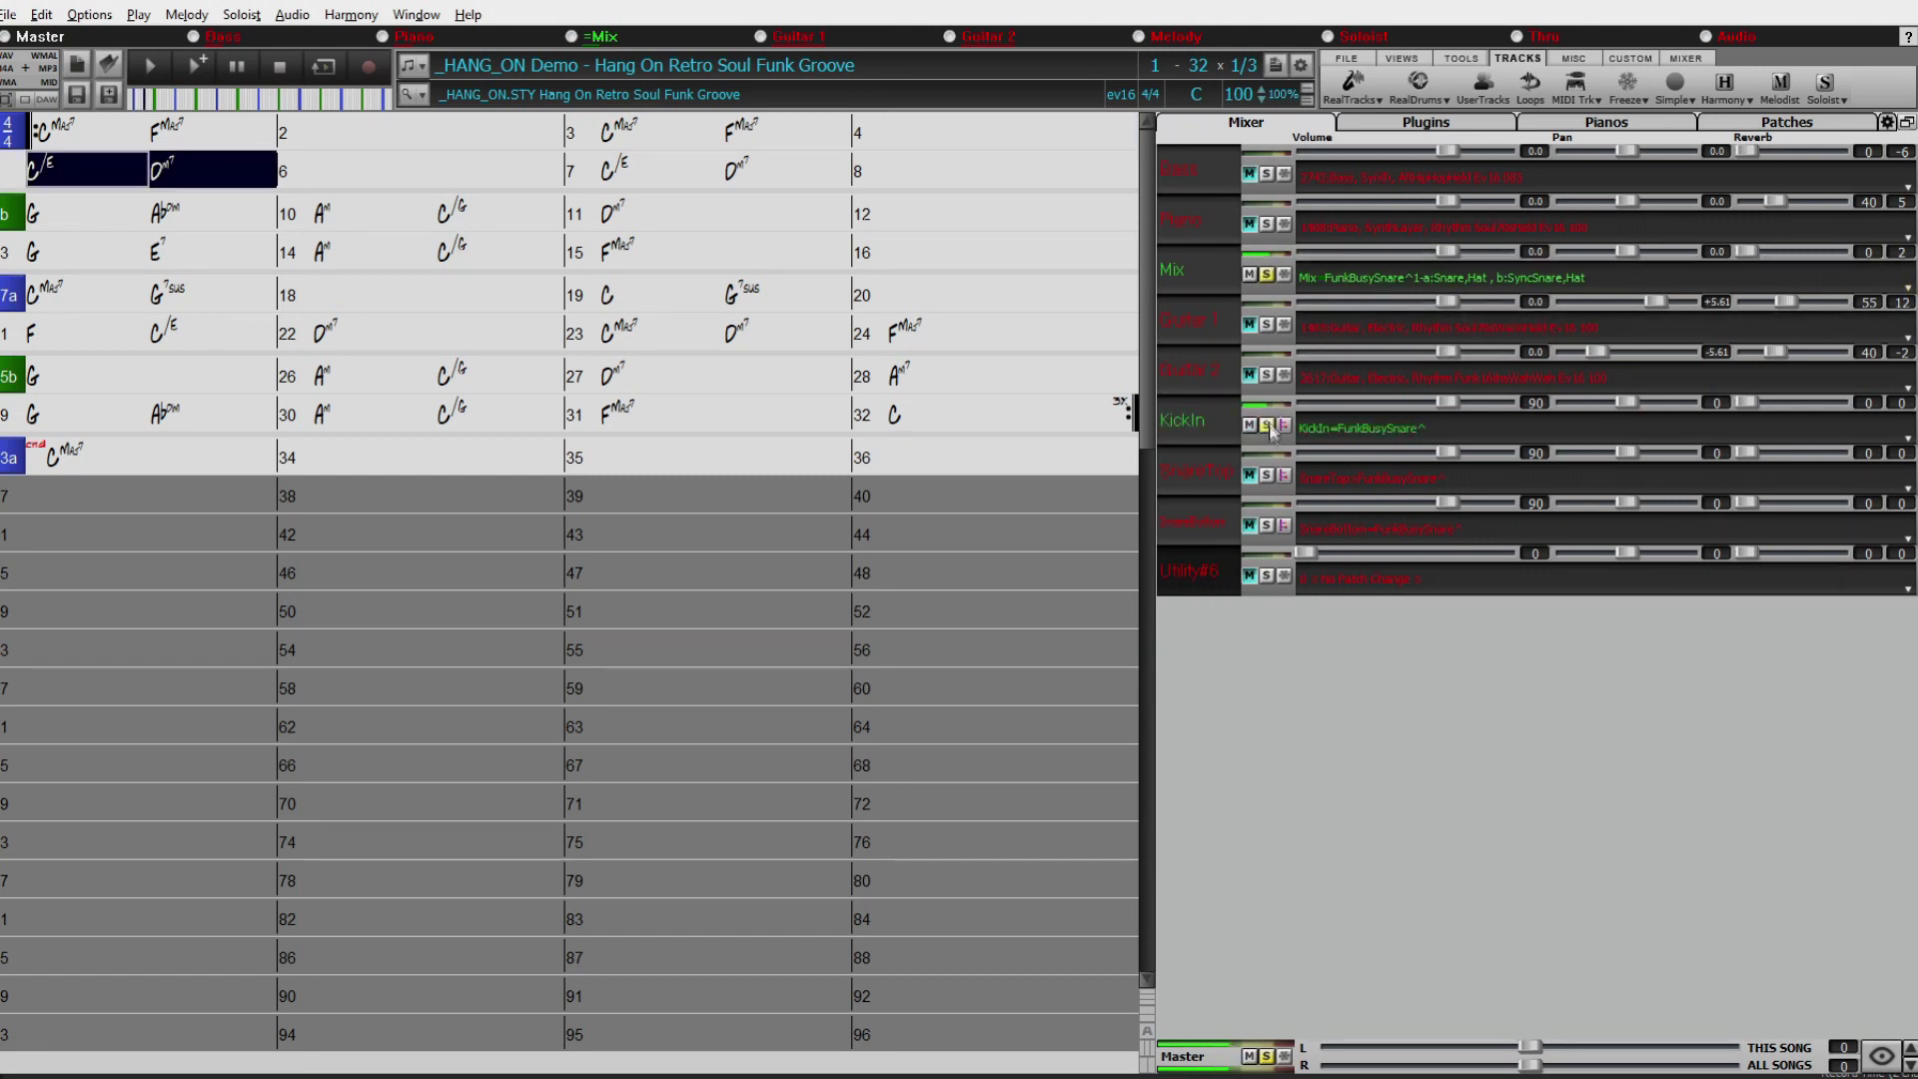
# Set the KickIn volume to 94 and compare the Mix and KickIn tracks by soloing each on its own.
pyautogui.moveTo(1452, 401); pyautogui.dragTo(1446, 413)
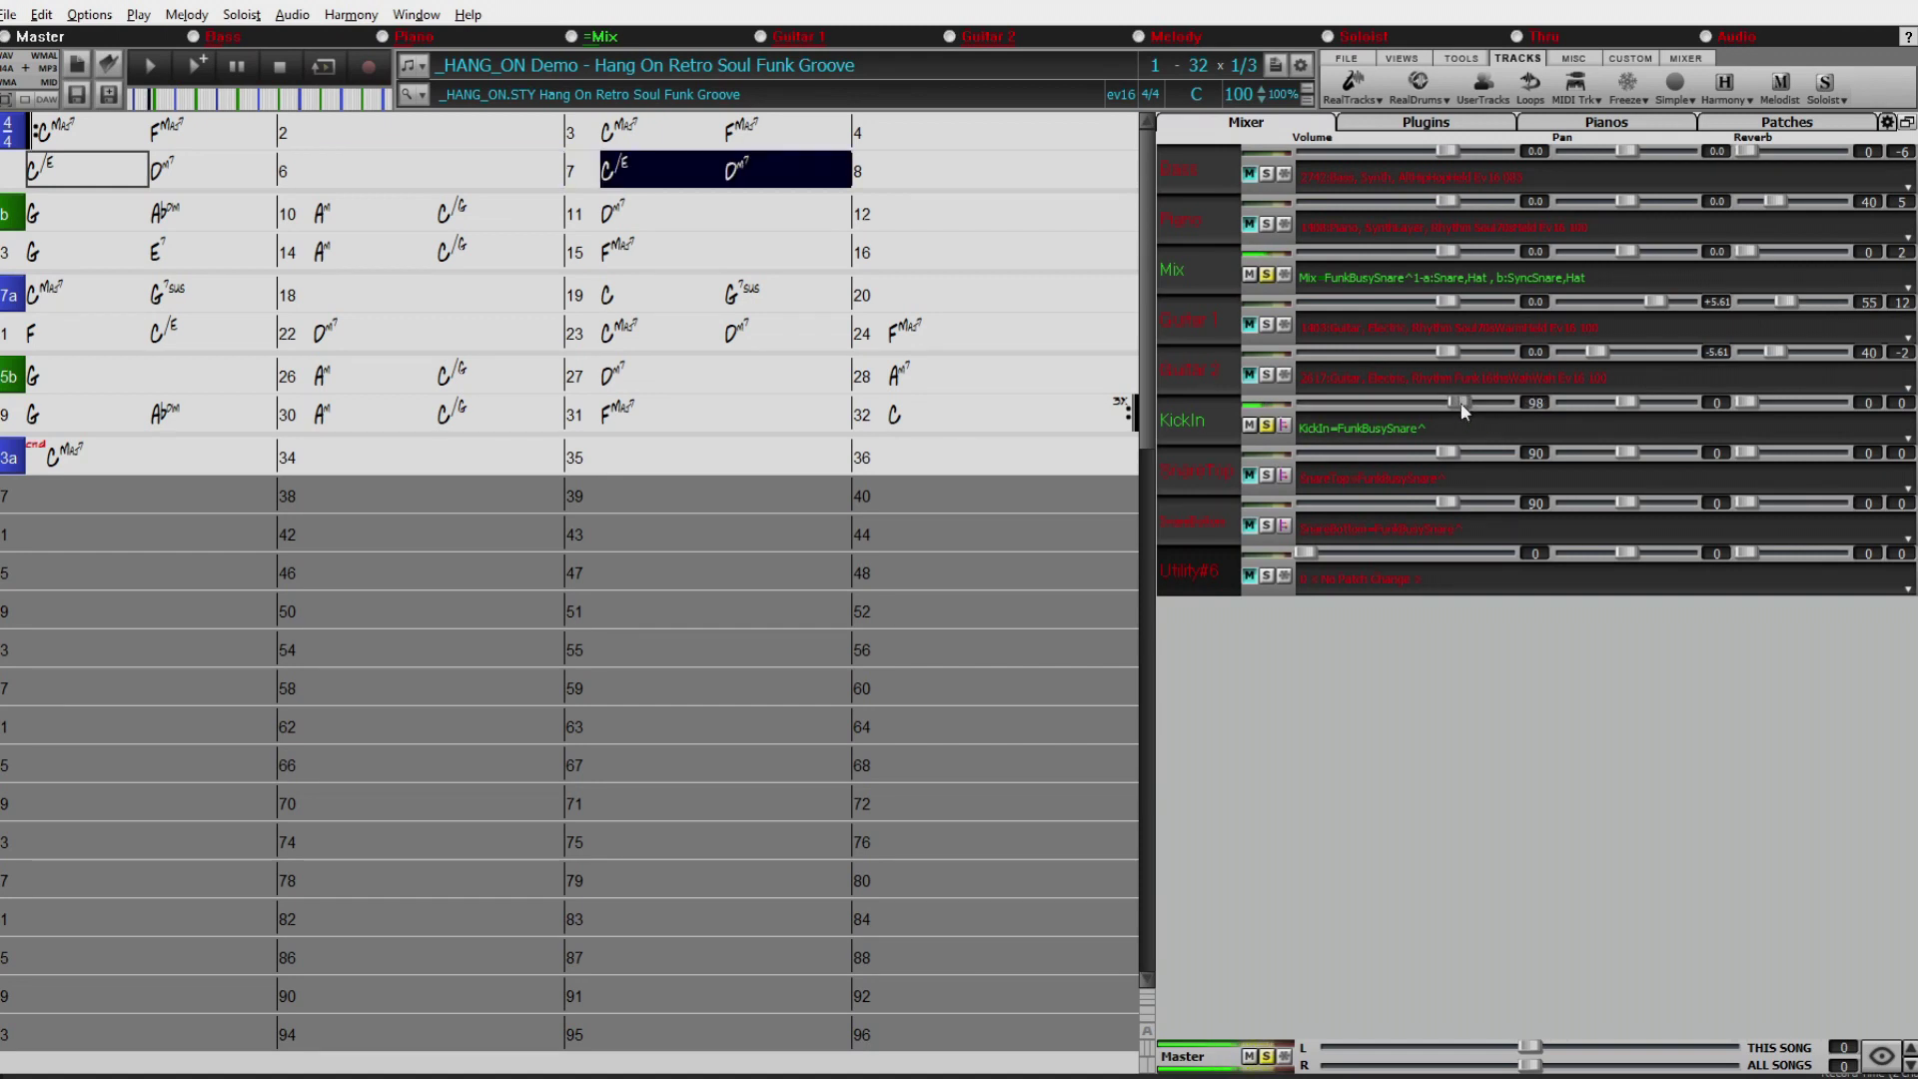
pyautogui.moveTo(1468, 402)
pyautogui.mouseDown()
pyautogui.moveTo(1494, 413)
pyautogui.moveTo(1460, 406)
pyautogui.mouseUp()
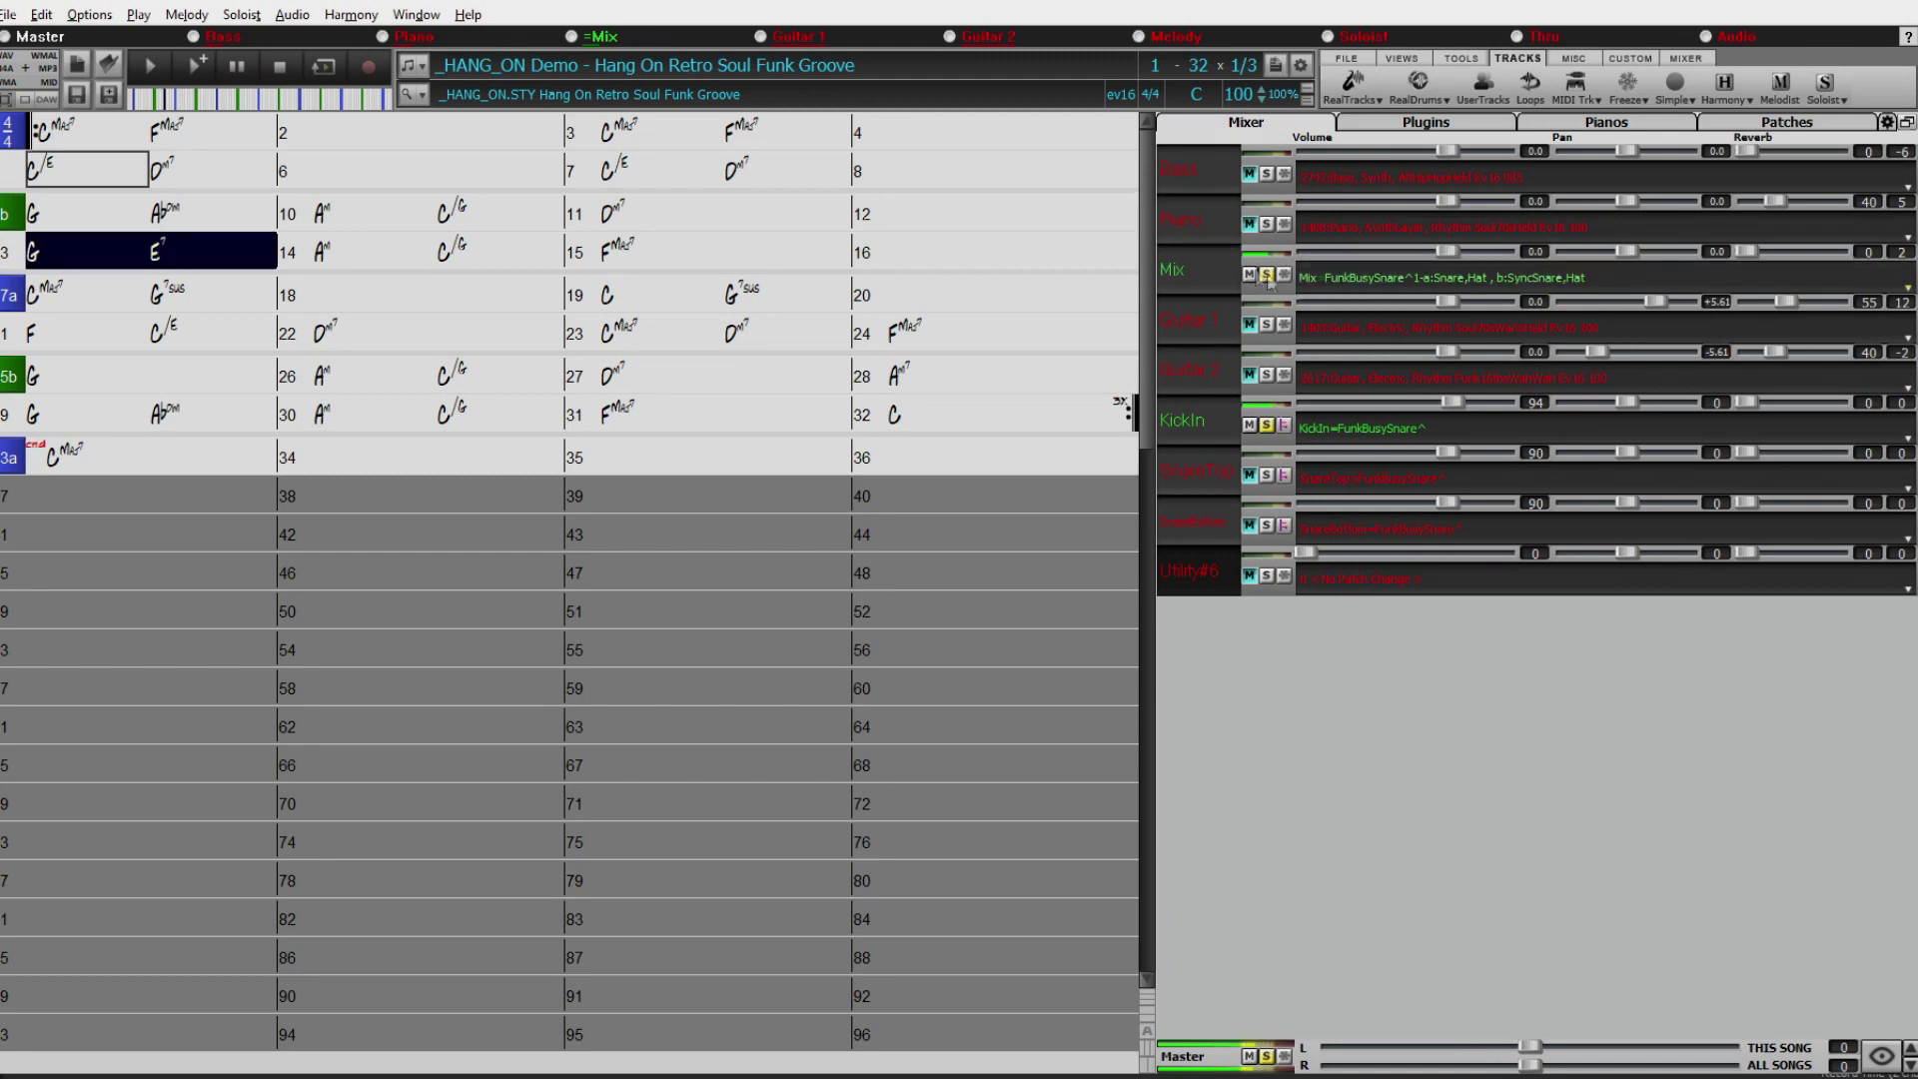
pyautogui.click(1265, 425)
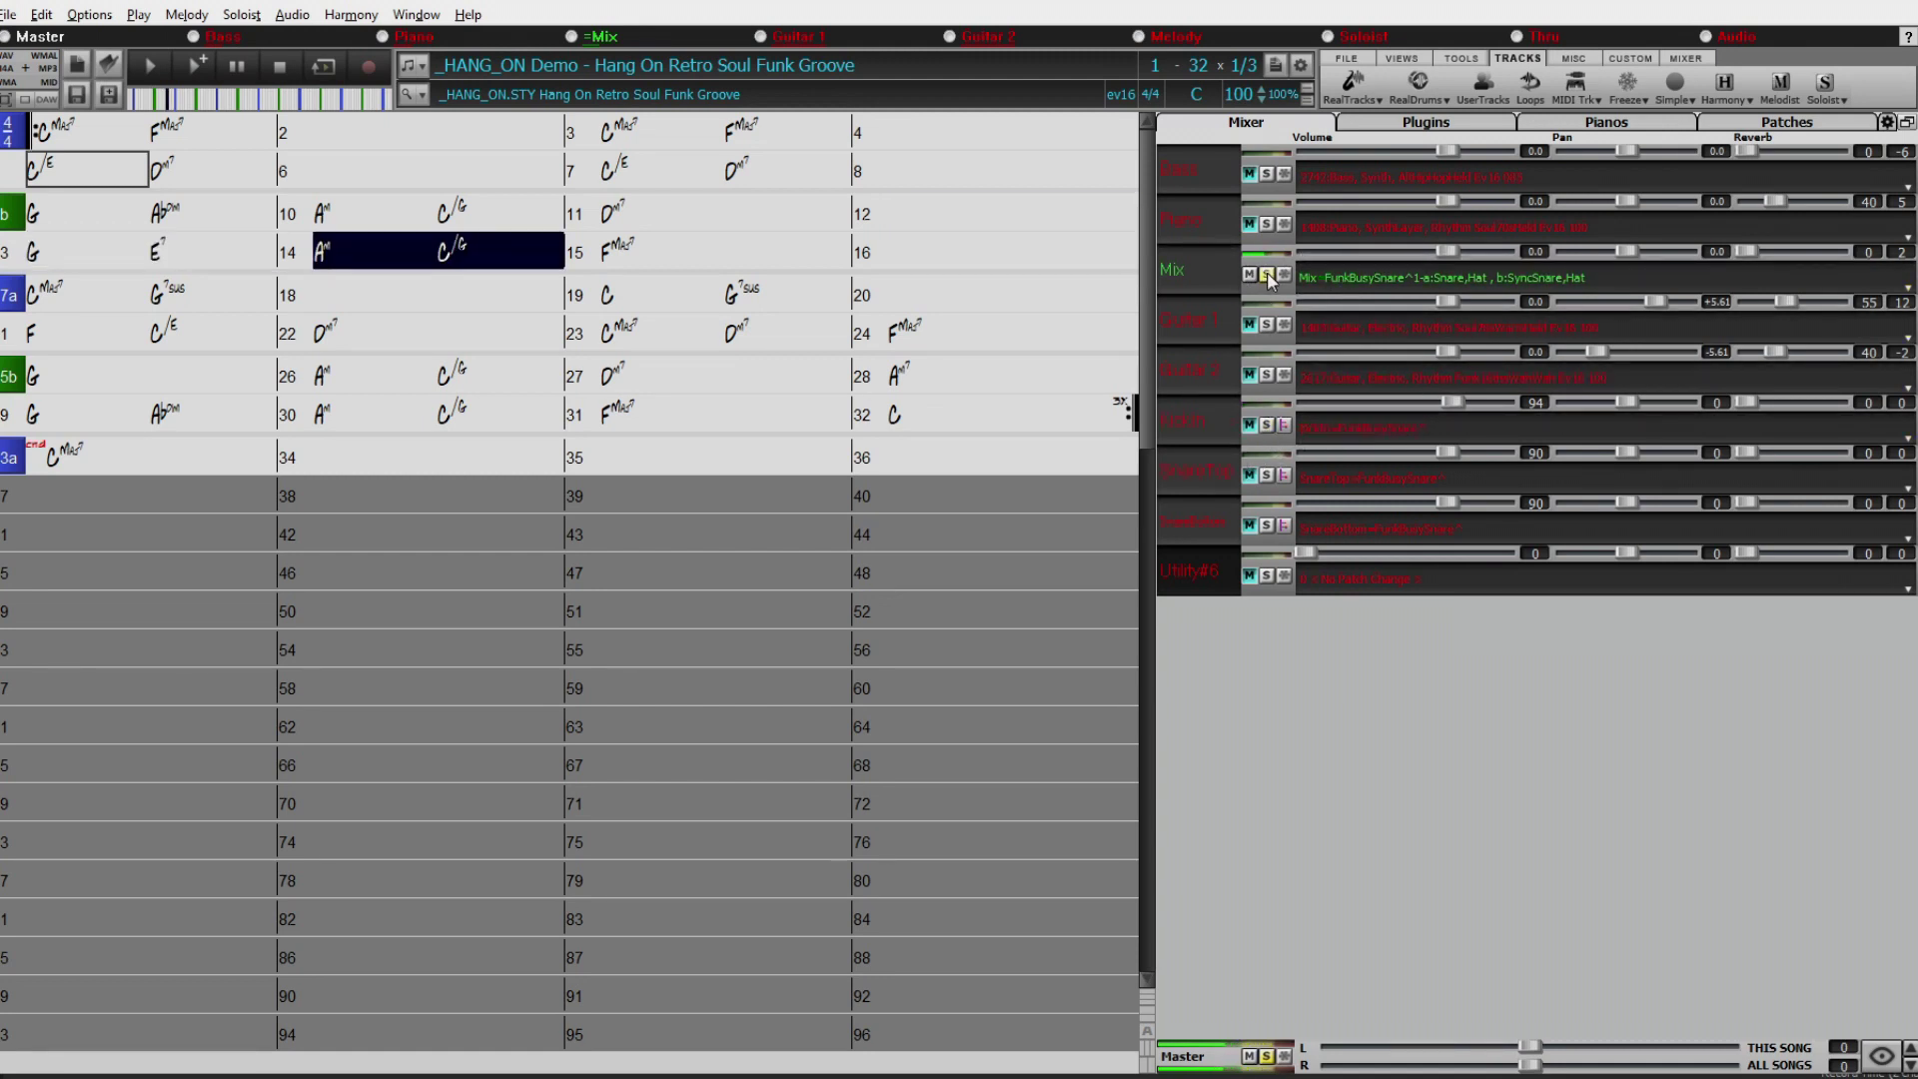
pyautogui.click(1265, 426)
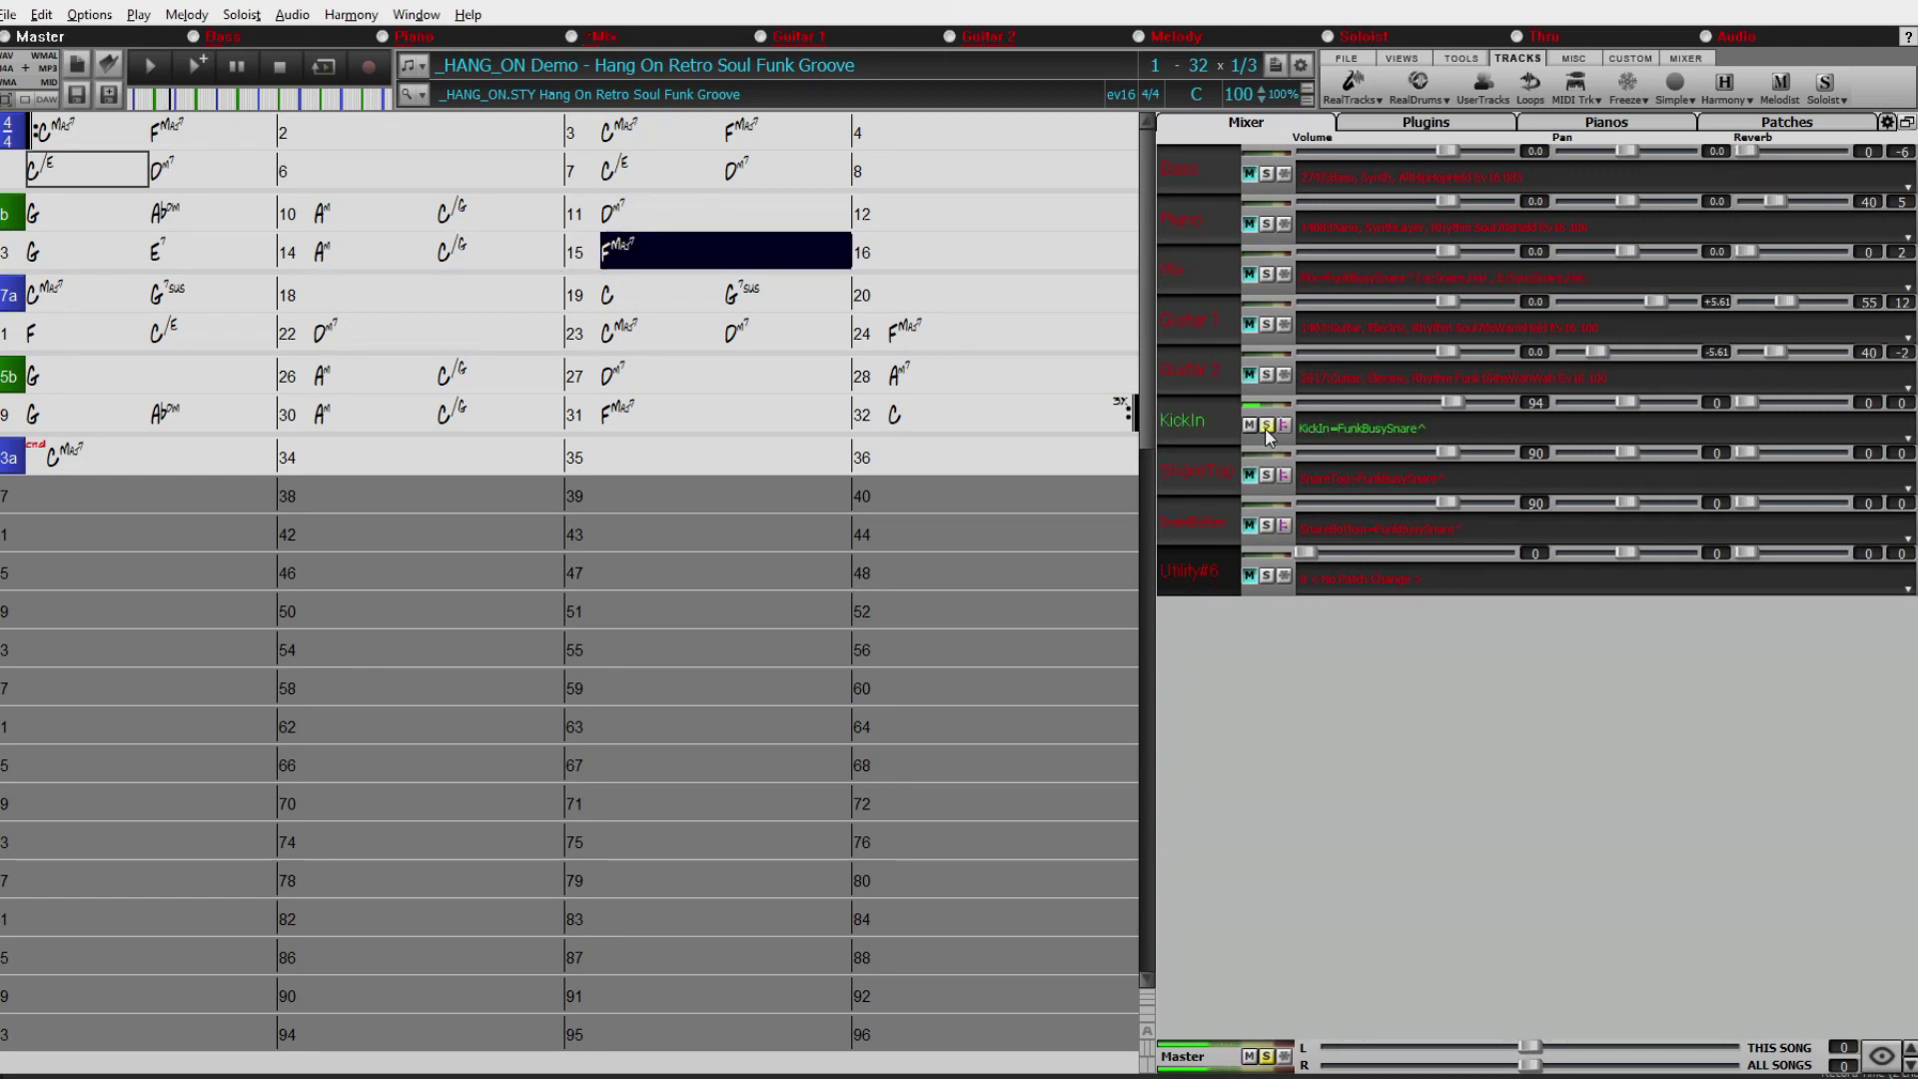
# Solo the Mix, SnareTop and SnareBottom tracks together with KickIn, and set the reverb of both snare stems to 127.
pyautogui.click(1265, 275)
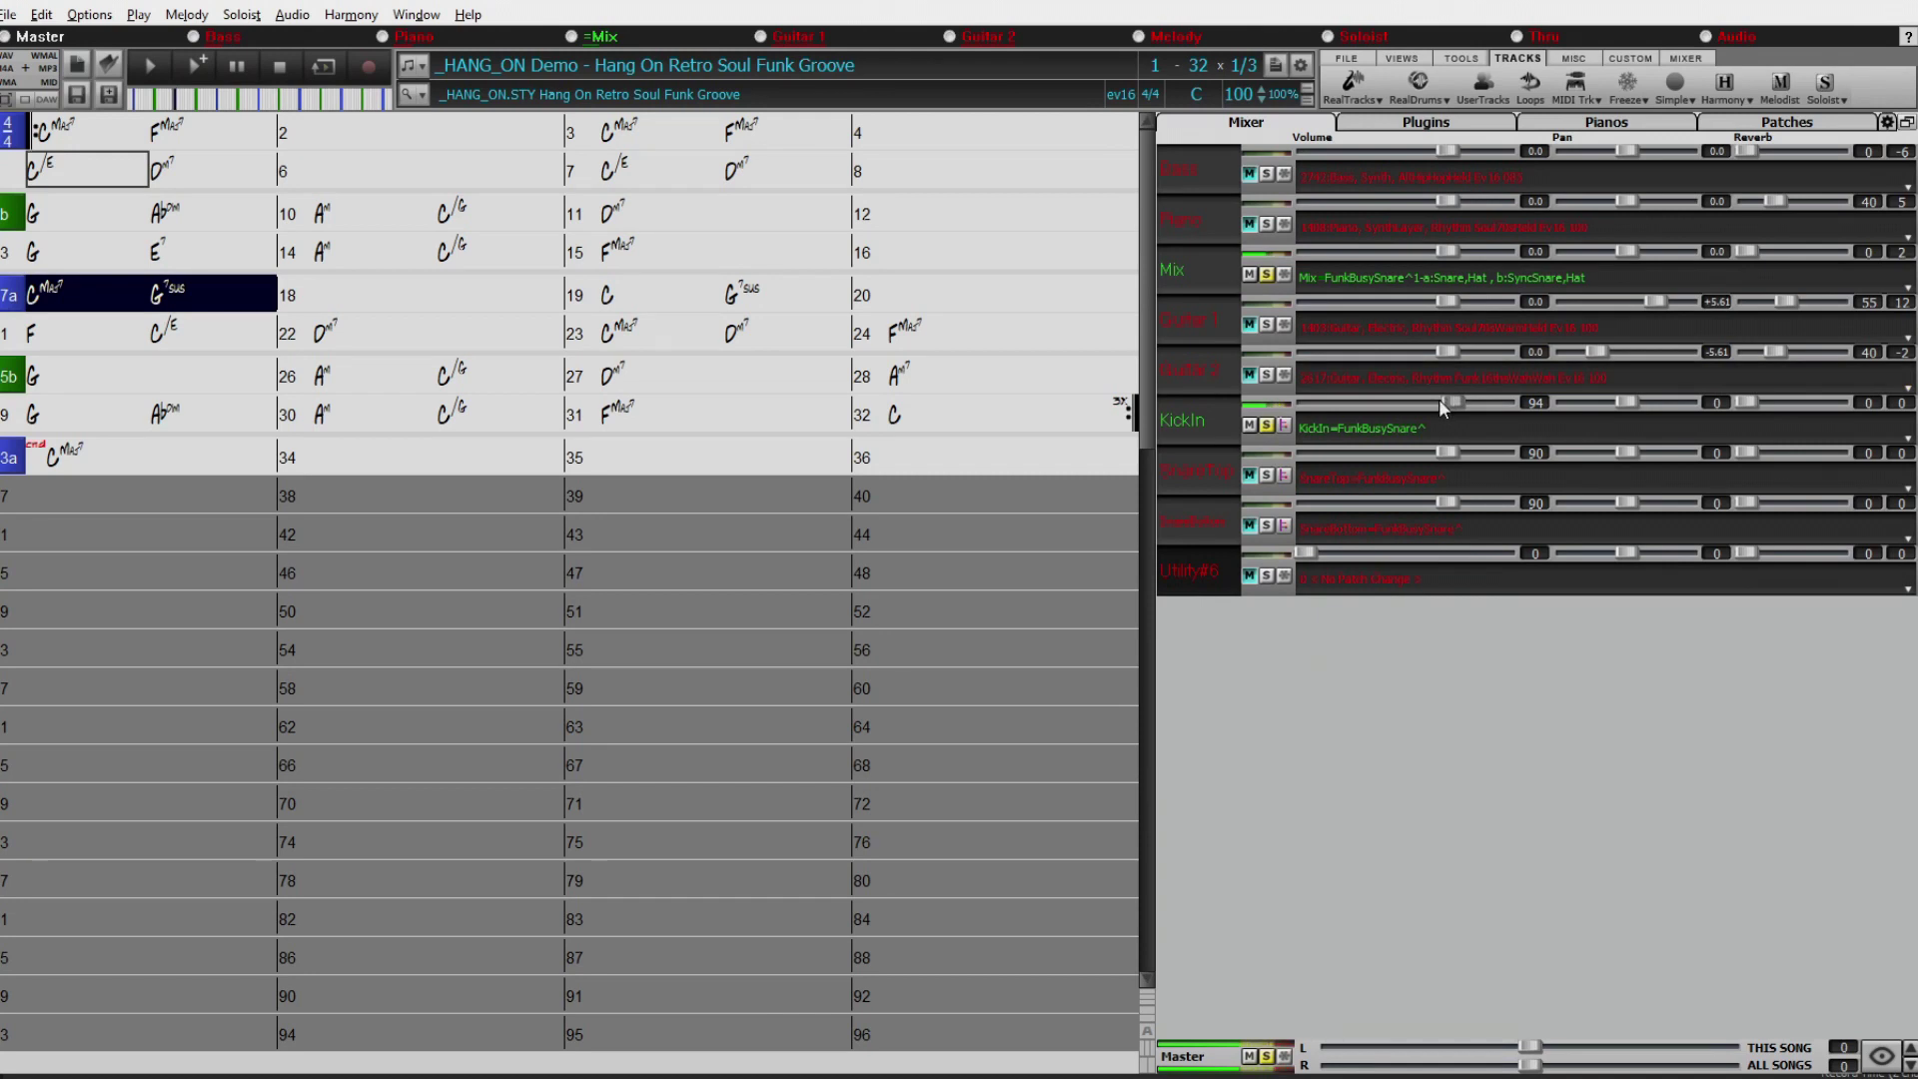
pyautogui.click(1267, 473)
pyautogui.click(1266, 523)
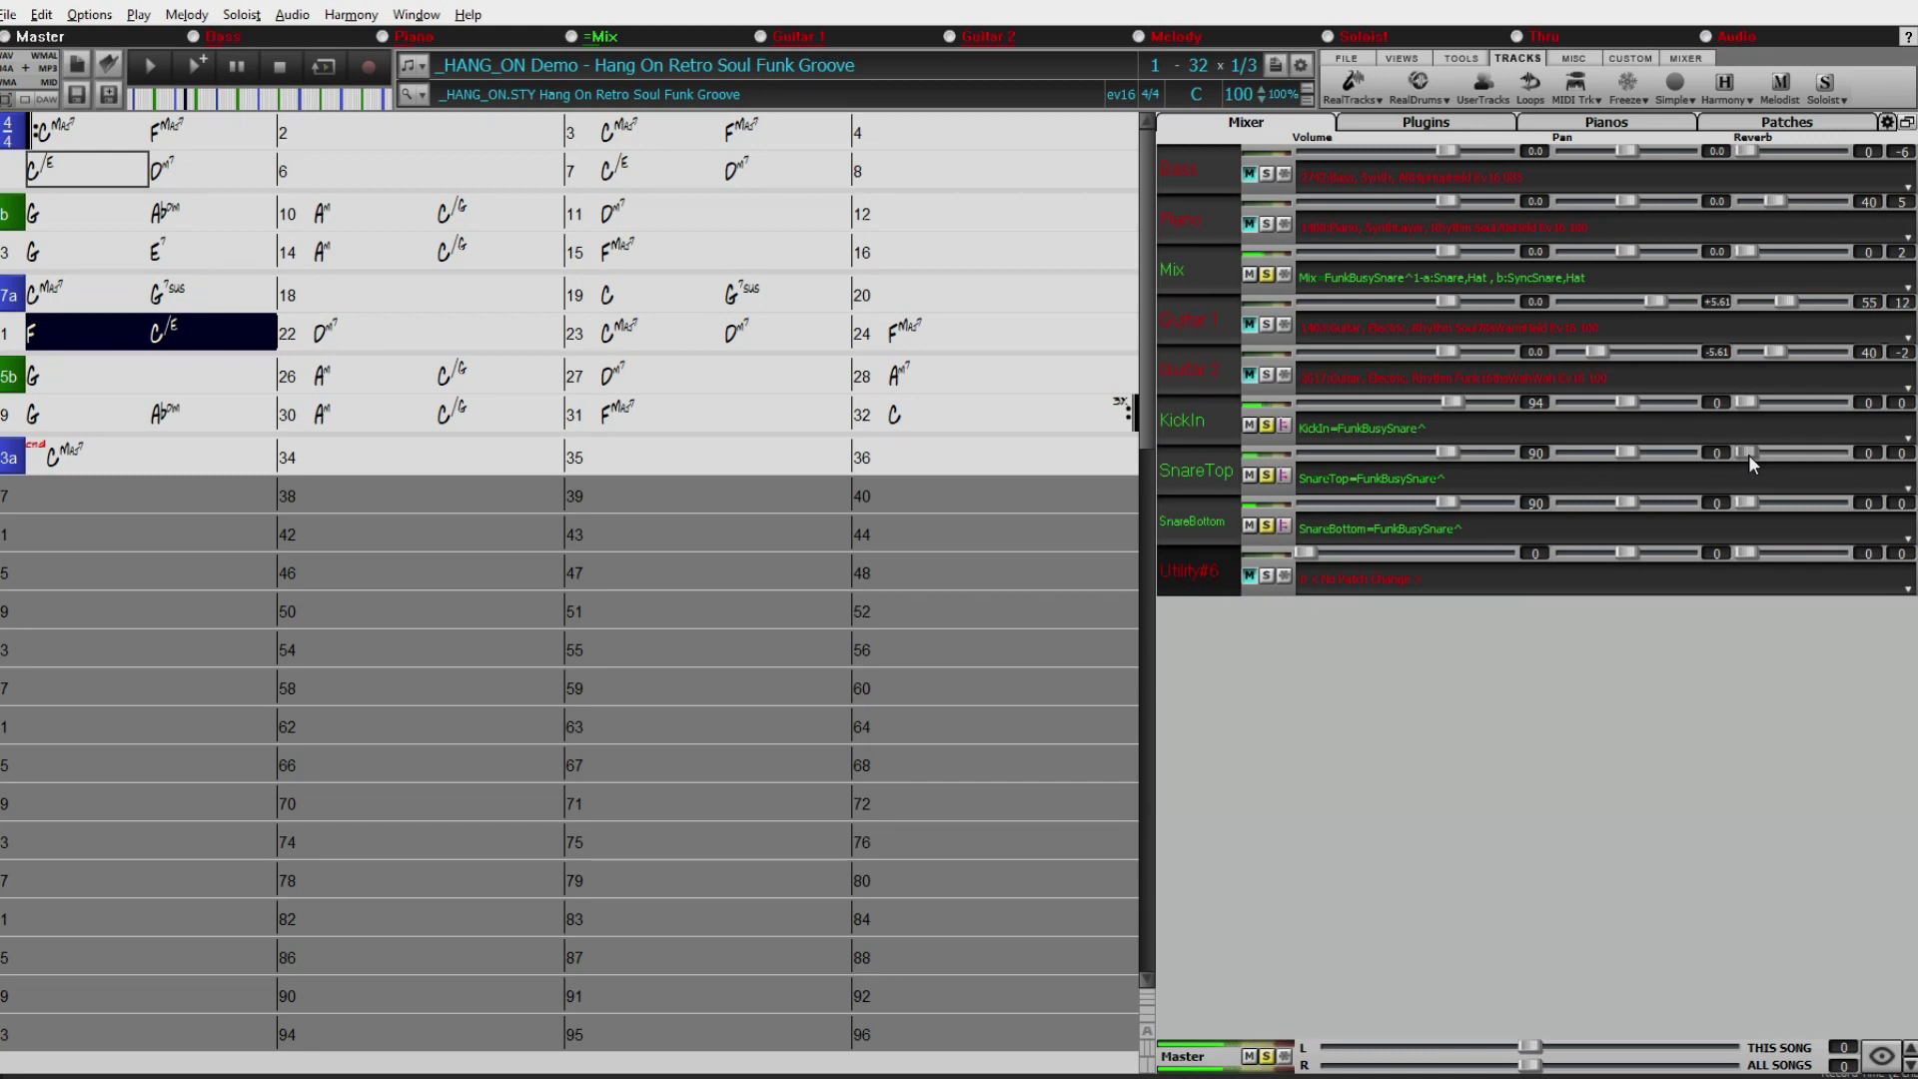
pyautogui.moveTo(1748, 453); pyautogui.dragTo(1843, 453)
pyautogui.moveTo(1758, 510); pyautogui.dragTo(1871, 501)
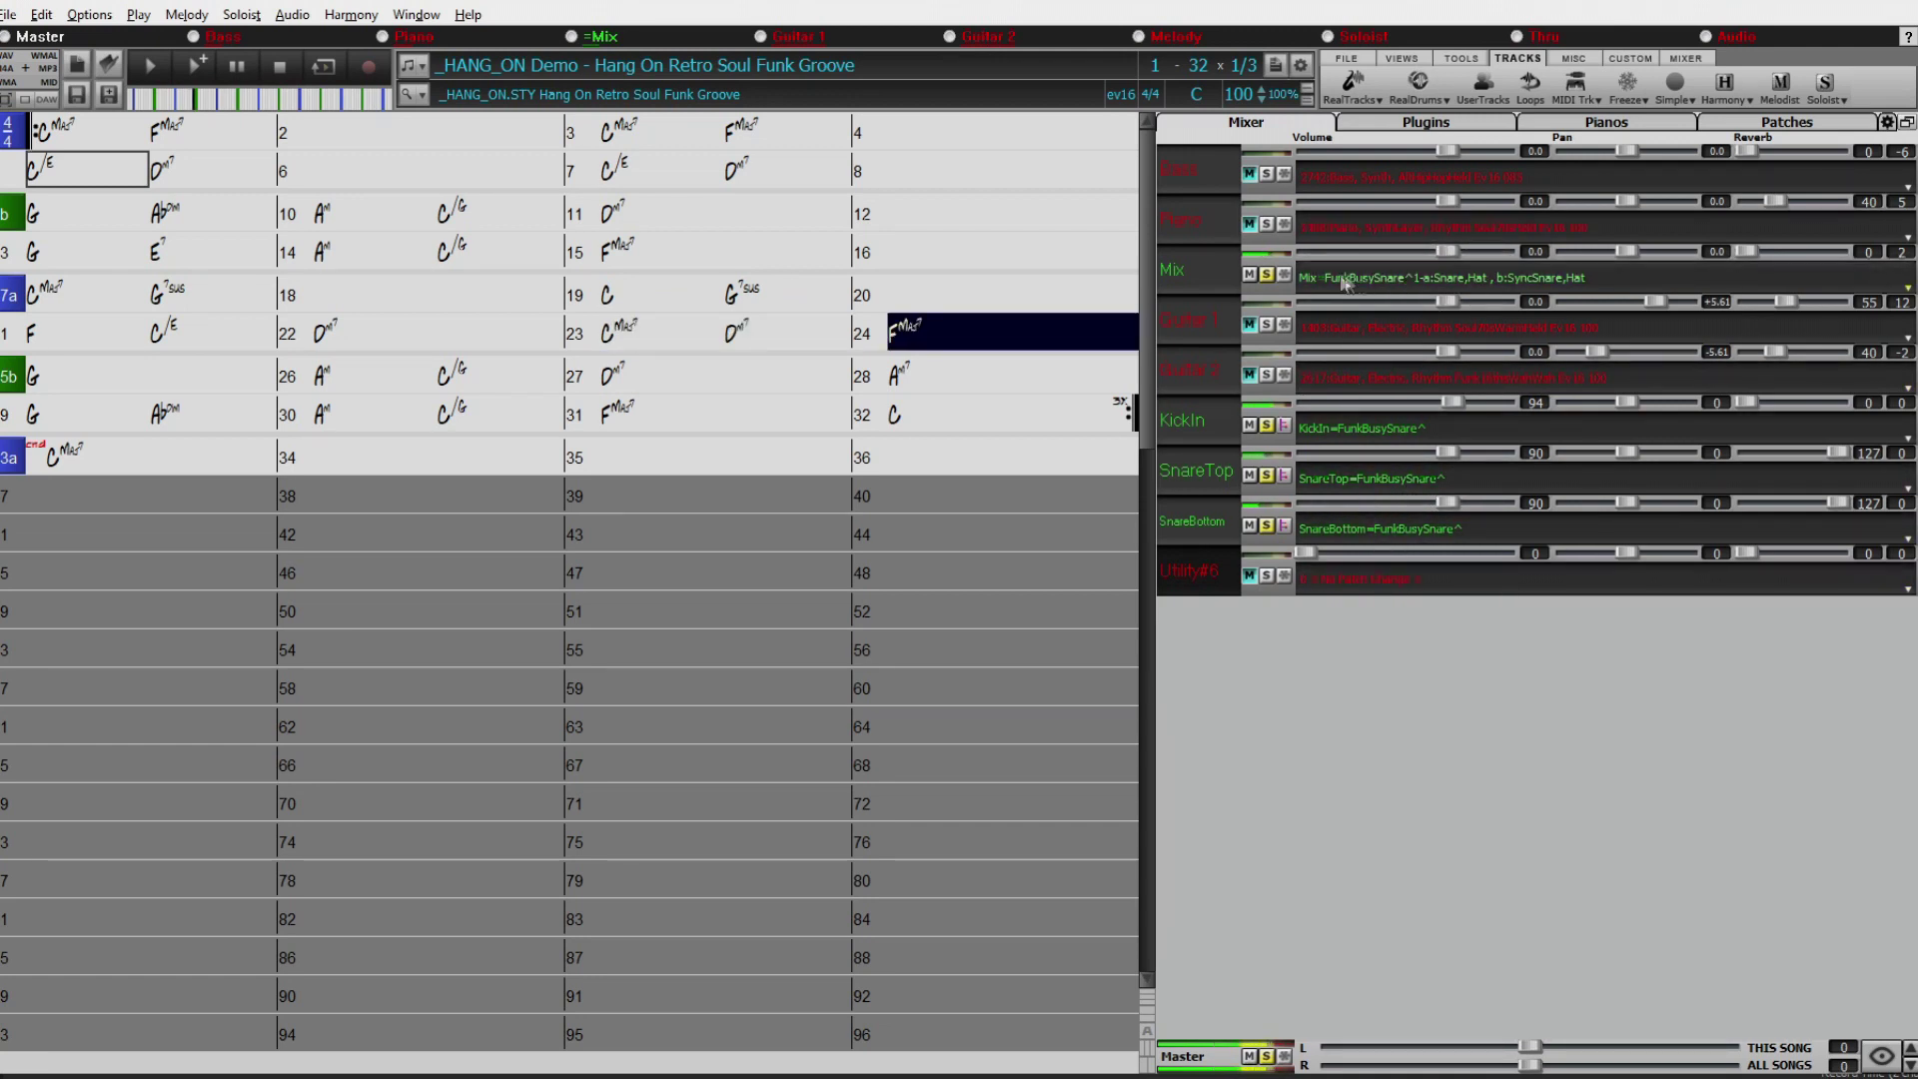
# Balance the snare stems against the Mix by setting the SnareTop volume to 57 and the SnareBottom volume to 61.
pyautogui.moveTo(1450, 453); pyautogui.dragTo(1396, 503)
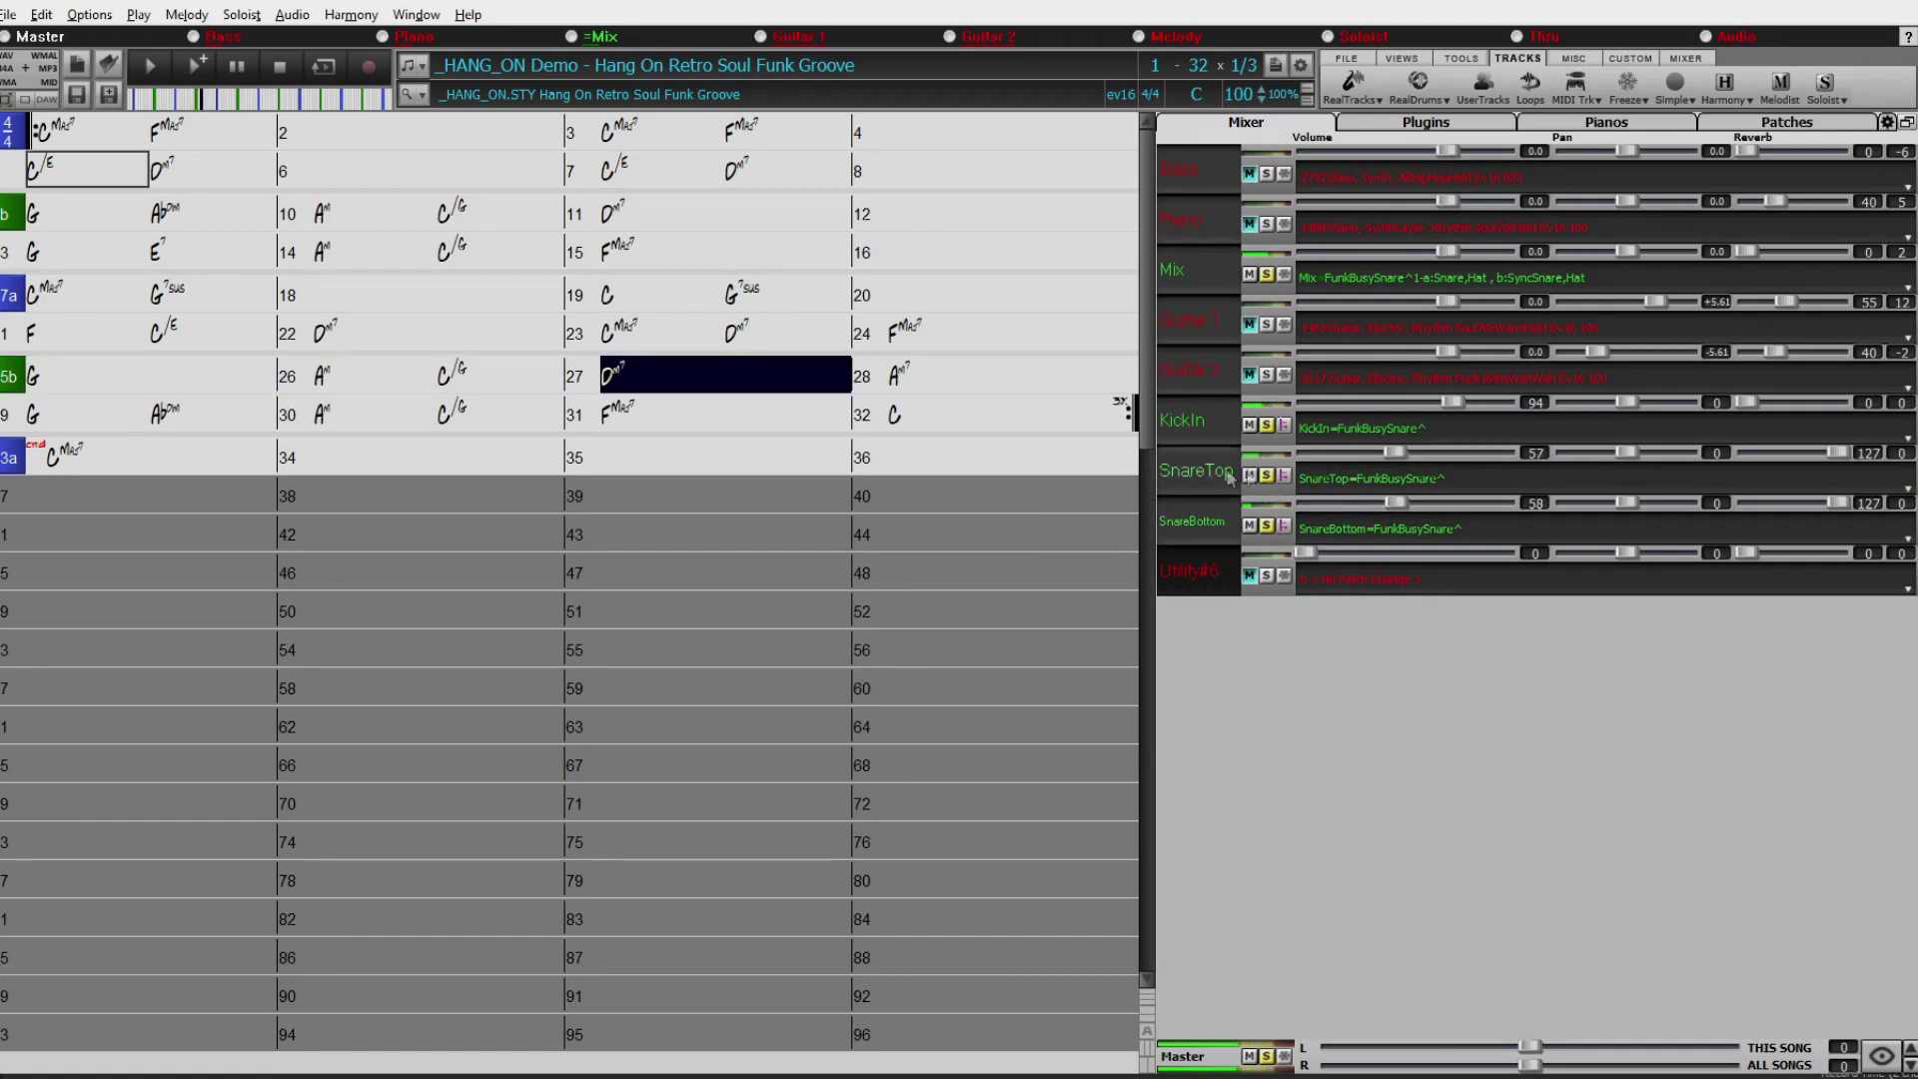
pyautogui.moveTo(1400, 452); pyautogui.dragTo(1386, 502)
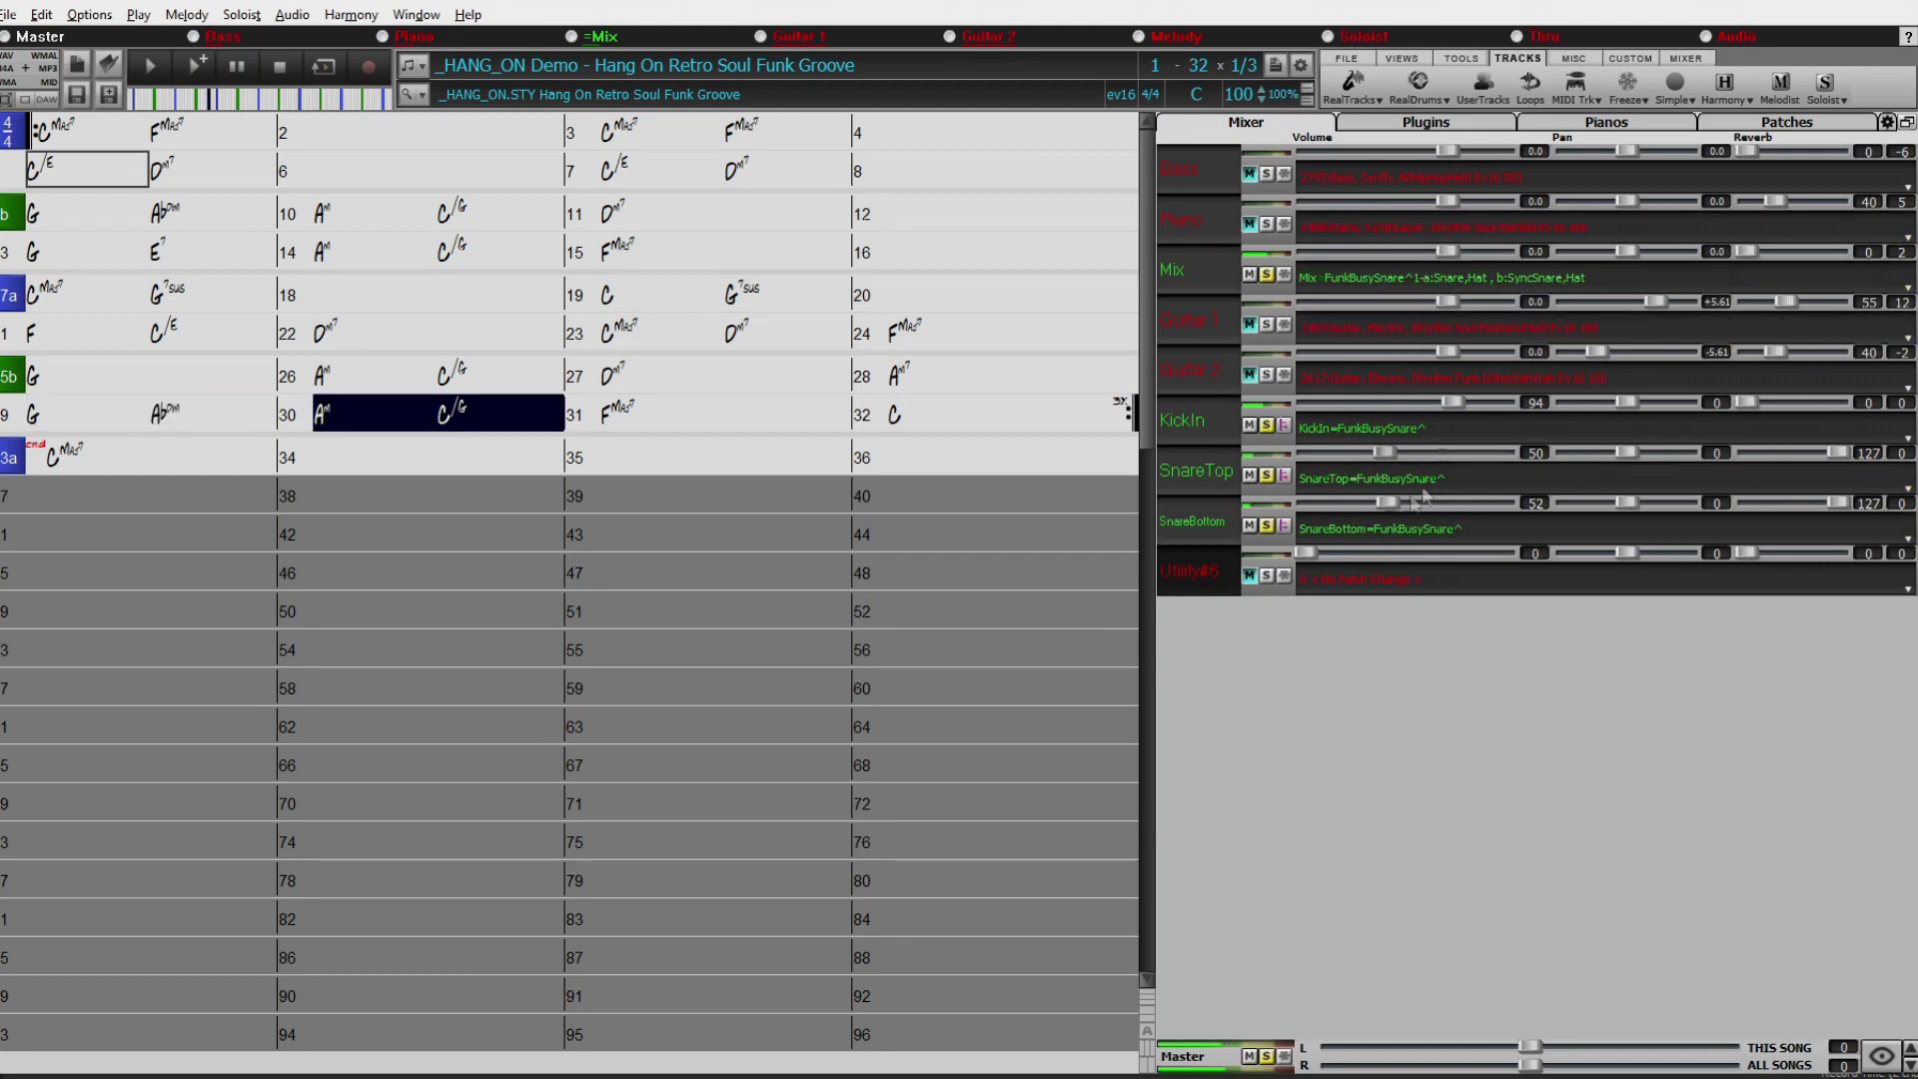
pyautogui.moveTo(1384, 501); pyautogui.dragTo(1398, 505)
pyautogui.click(1387, 454)
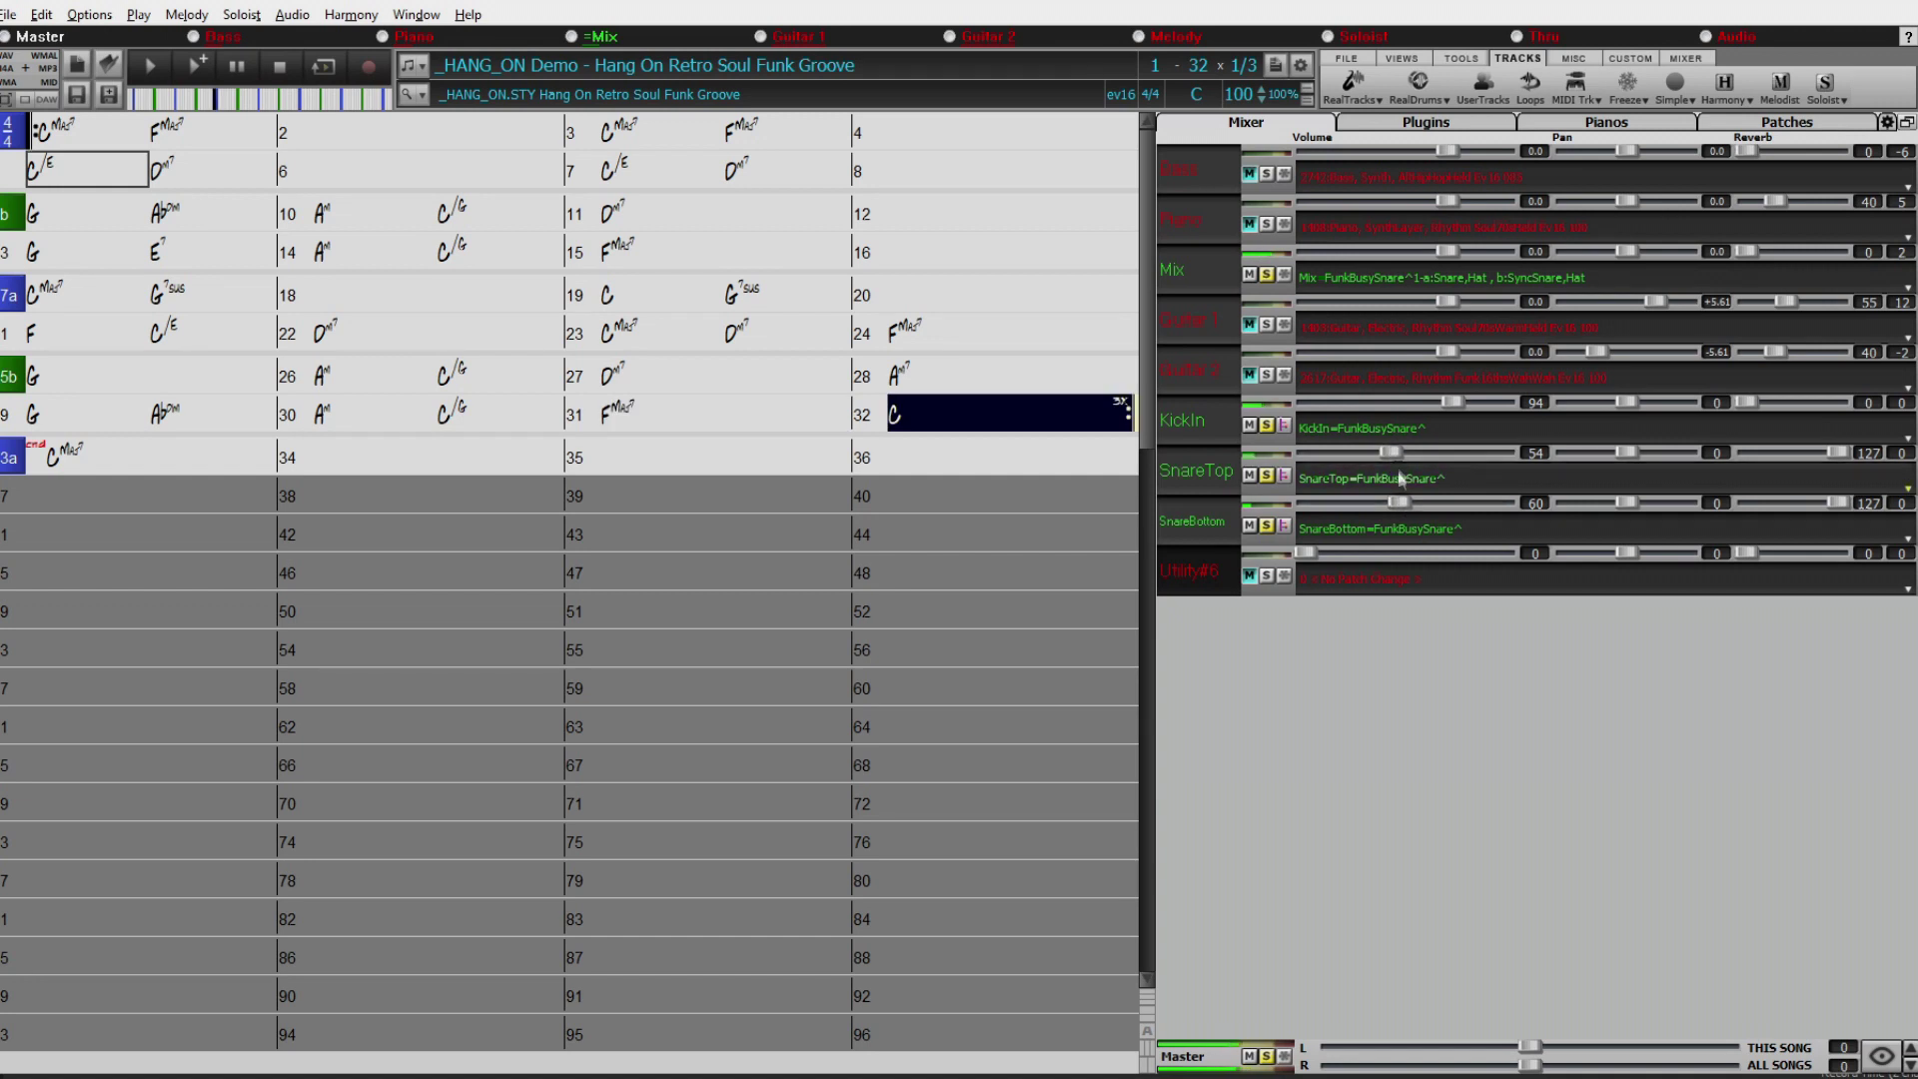
pyautogui.click(1398, 455)
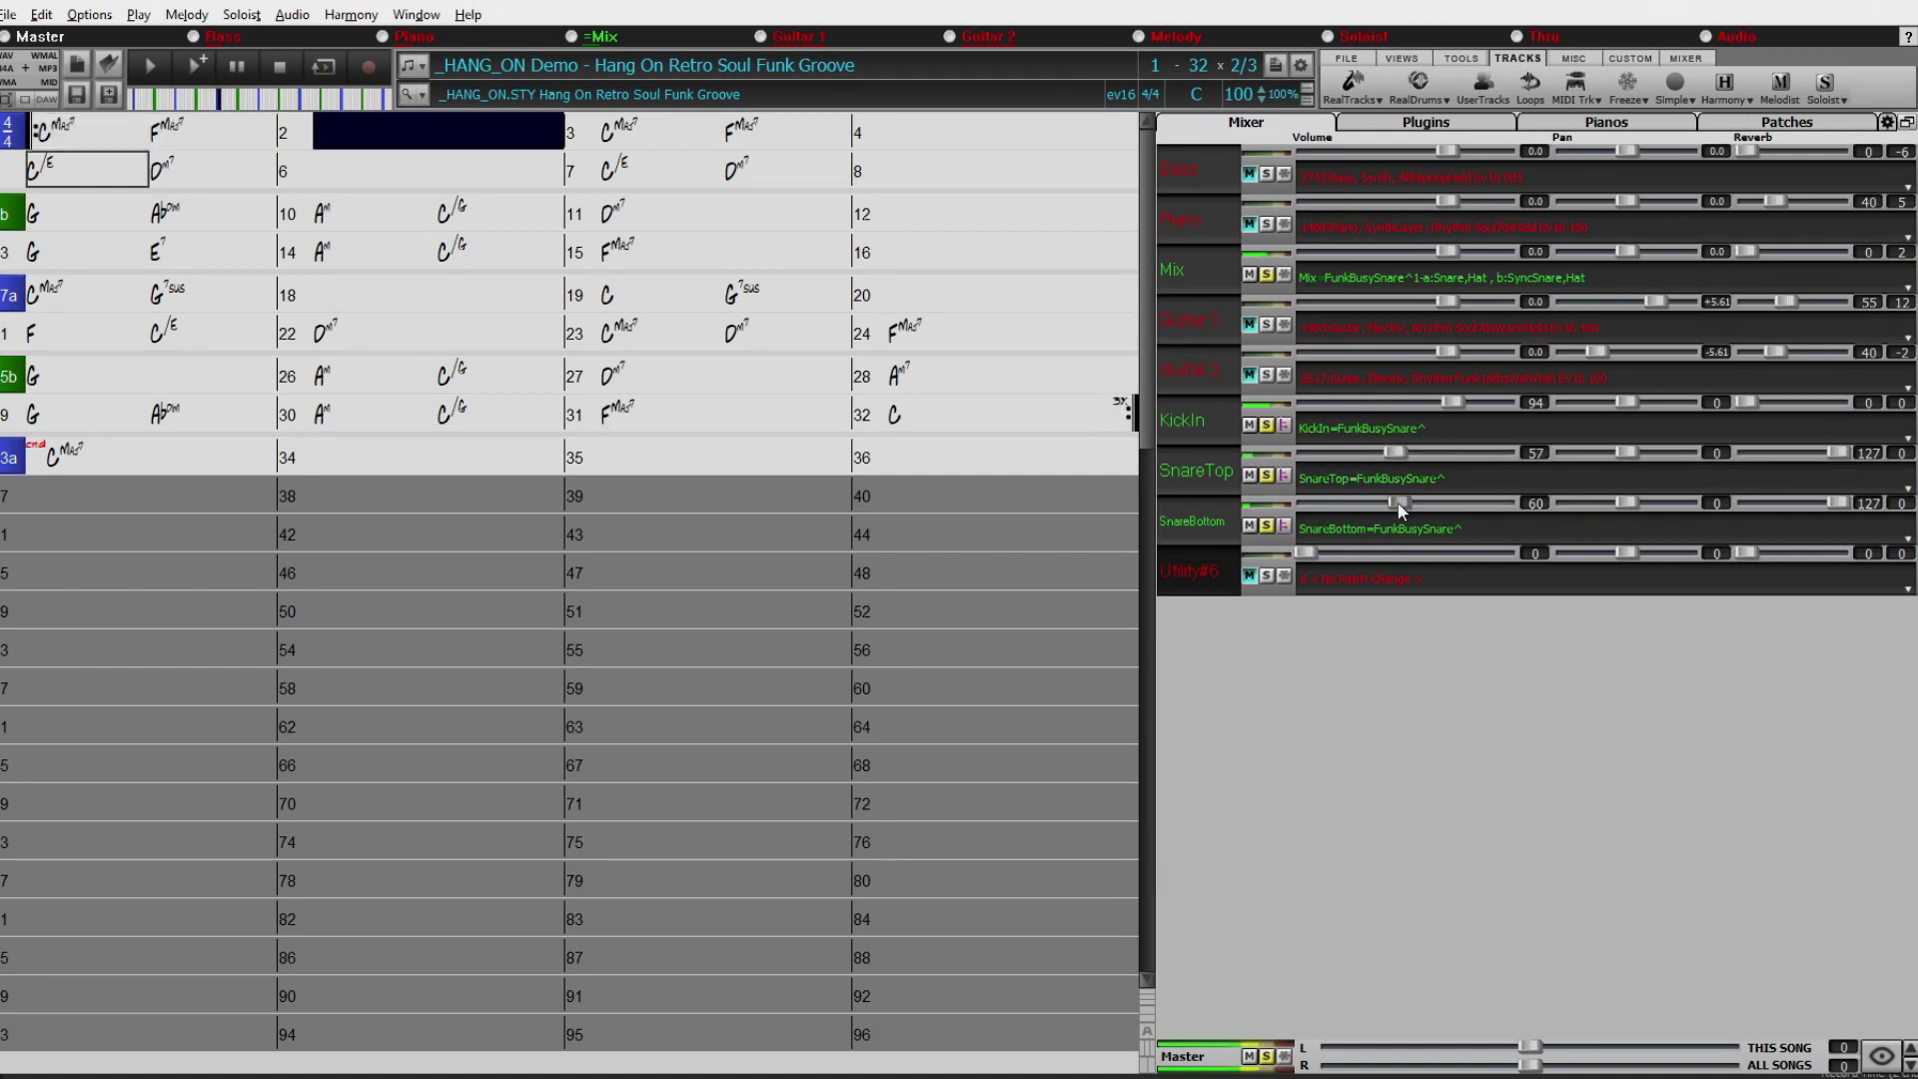
pyautogui.click(1401, 504)
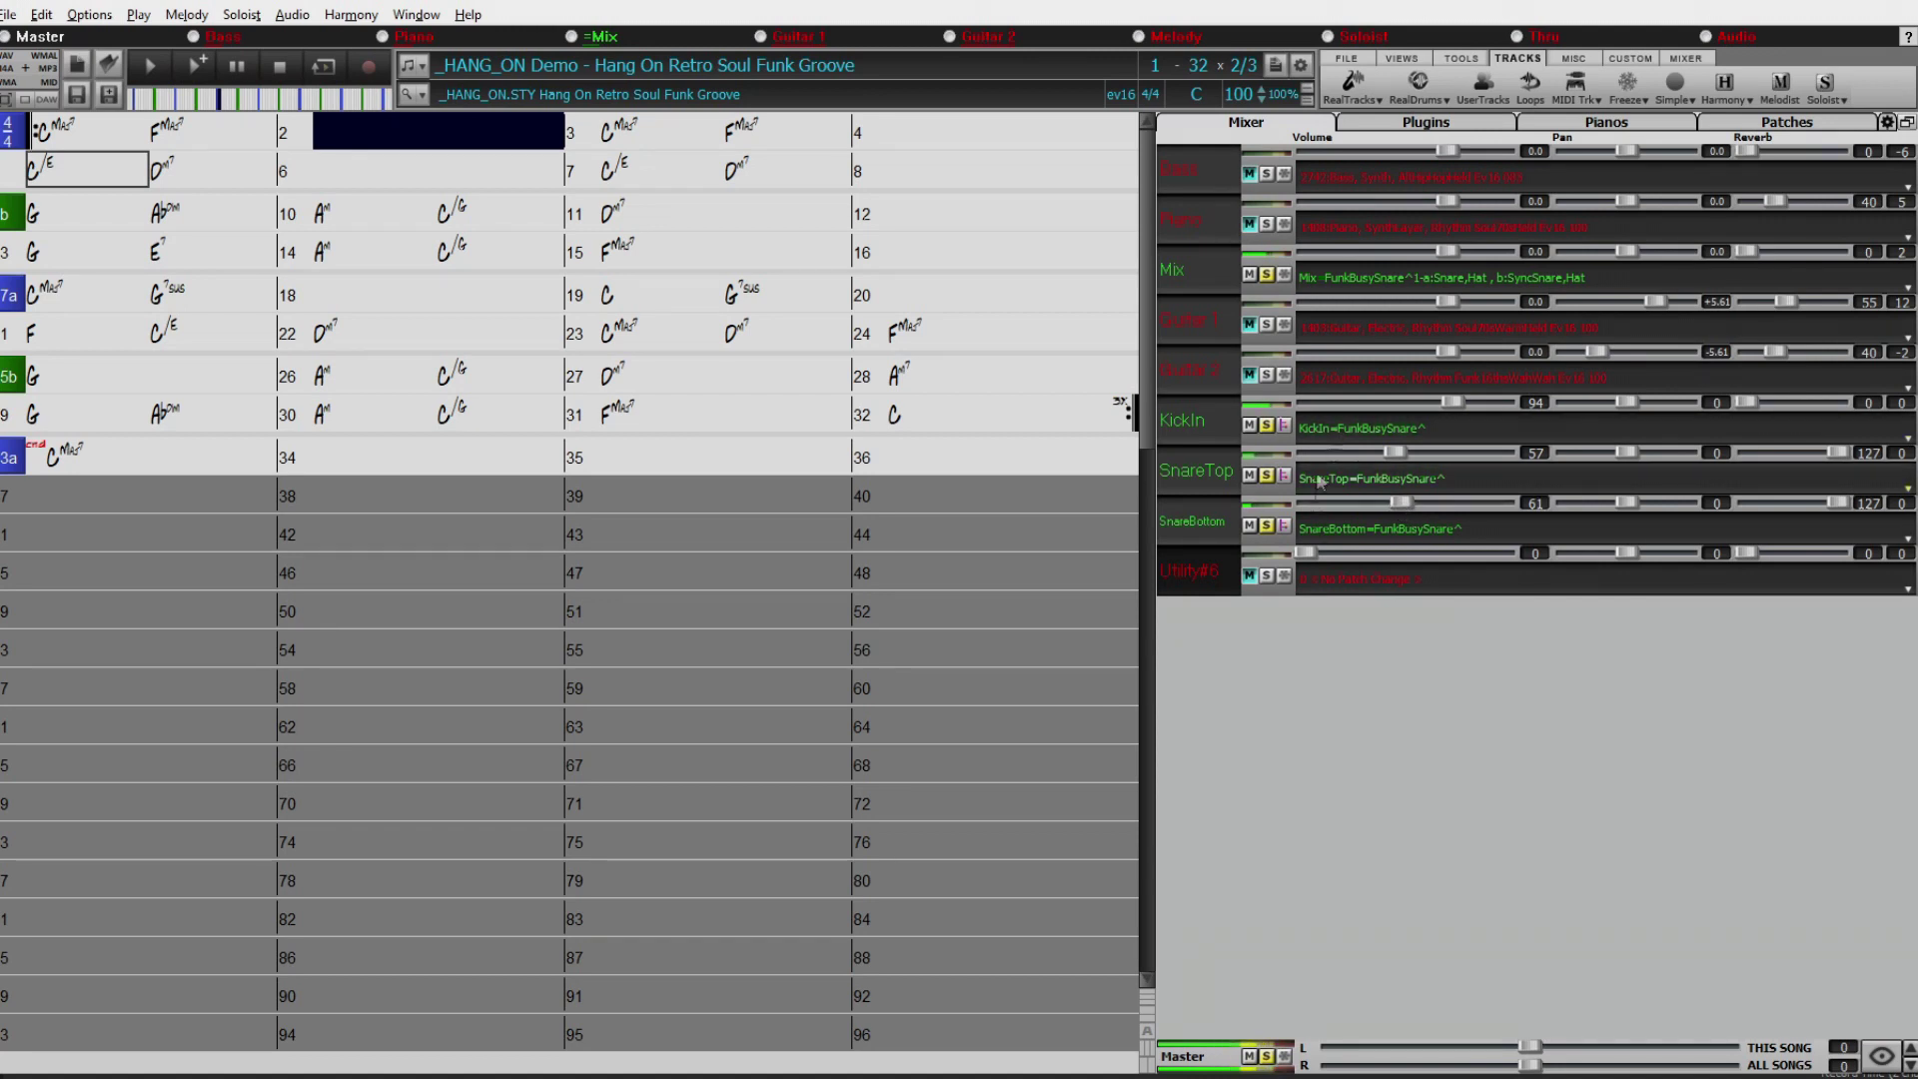
# Compare the Mix alone with the full band, and raise the SnareTop and SnareBottom volumes slightly.
pyautogui.click(1266, 276)
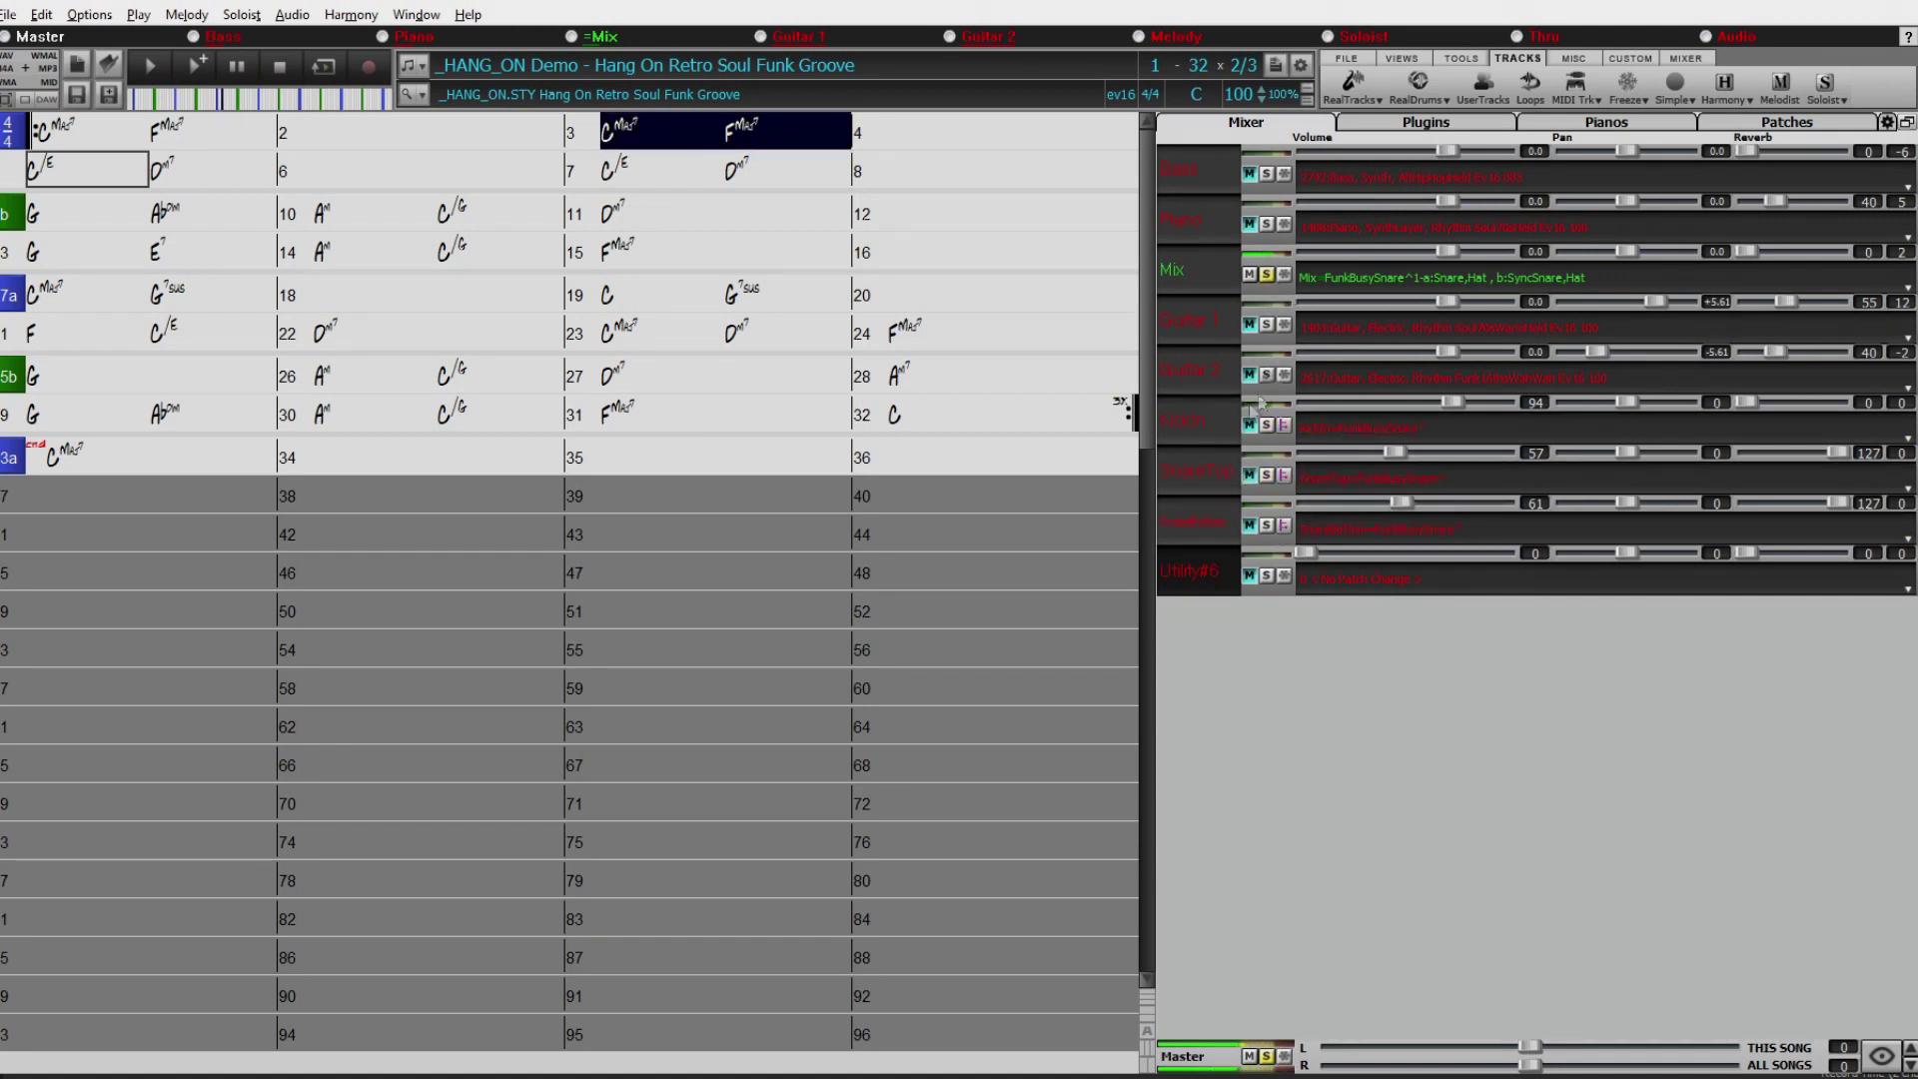
pyautogui.click(1267, 278)
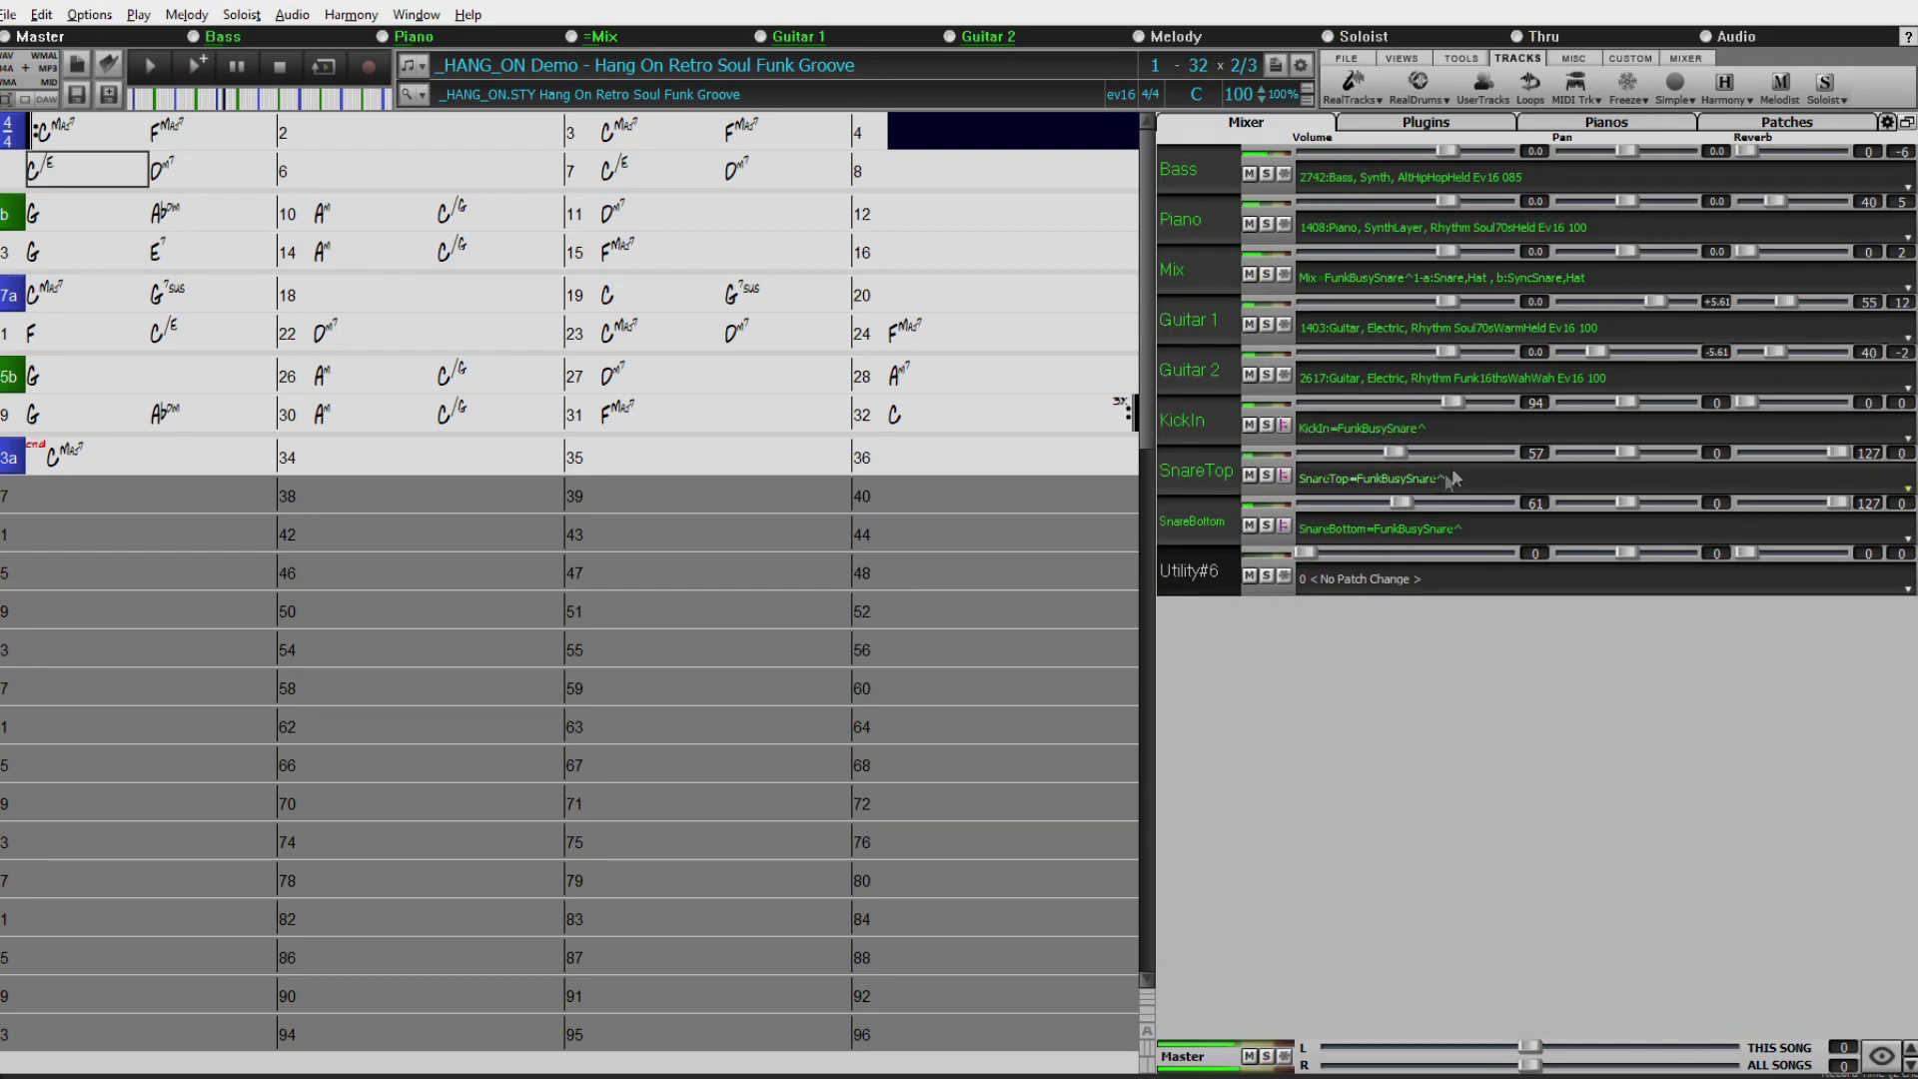
pyautogui.moveTo(1405, 452); pyautogui.dragTo(1420, 505)
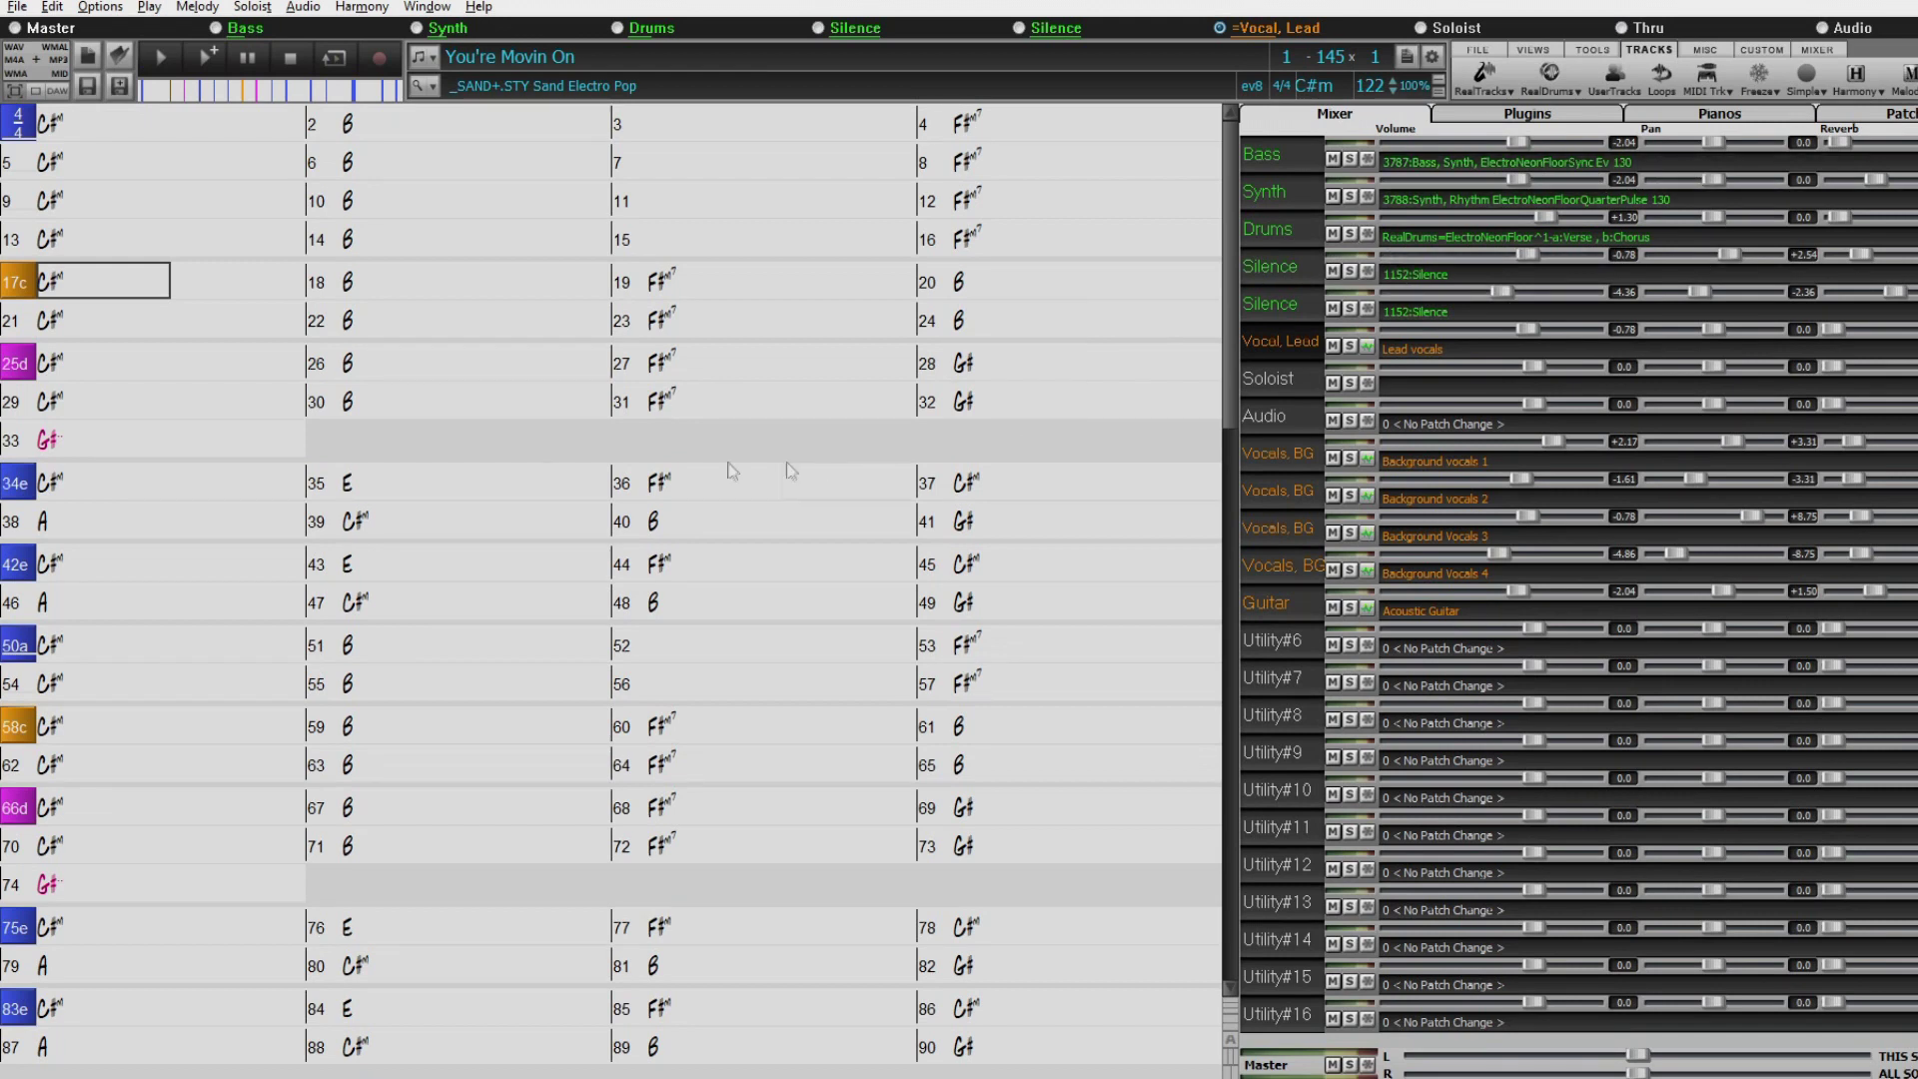
# Play the song You're Movin On from bar 17 and stop playback.
pyautogui.click(99, 282)
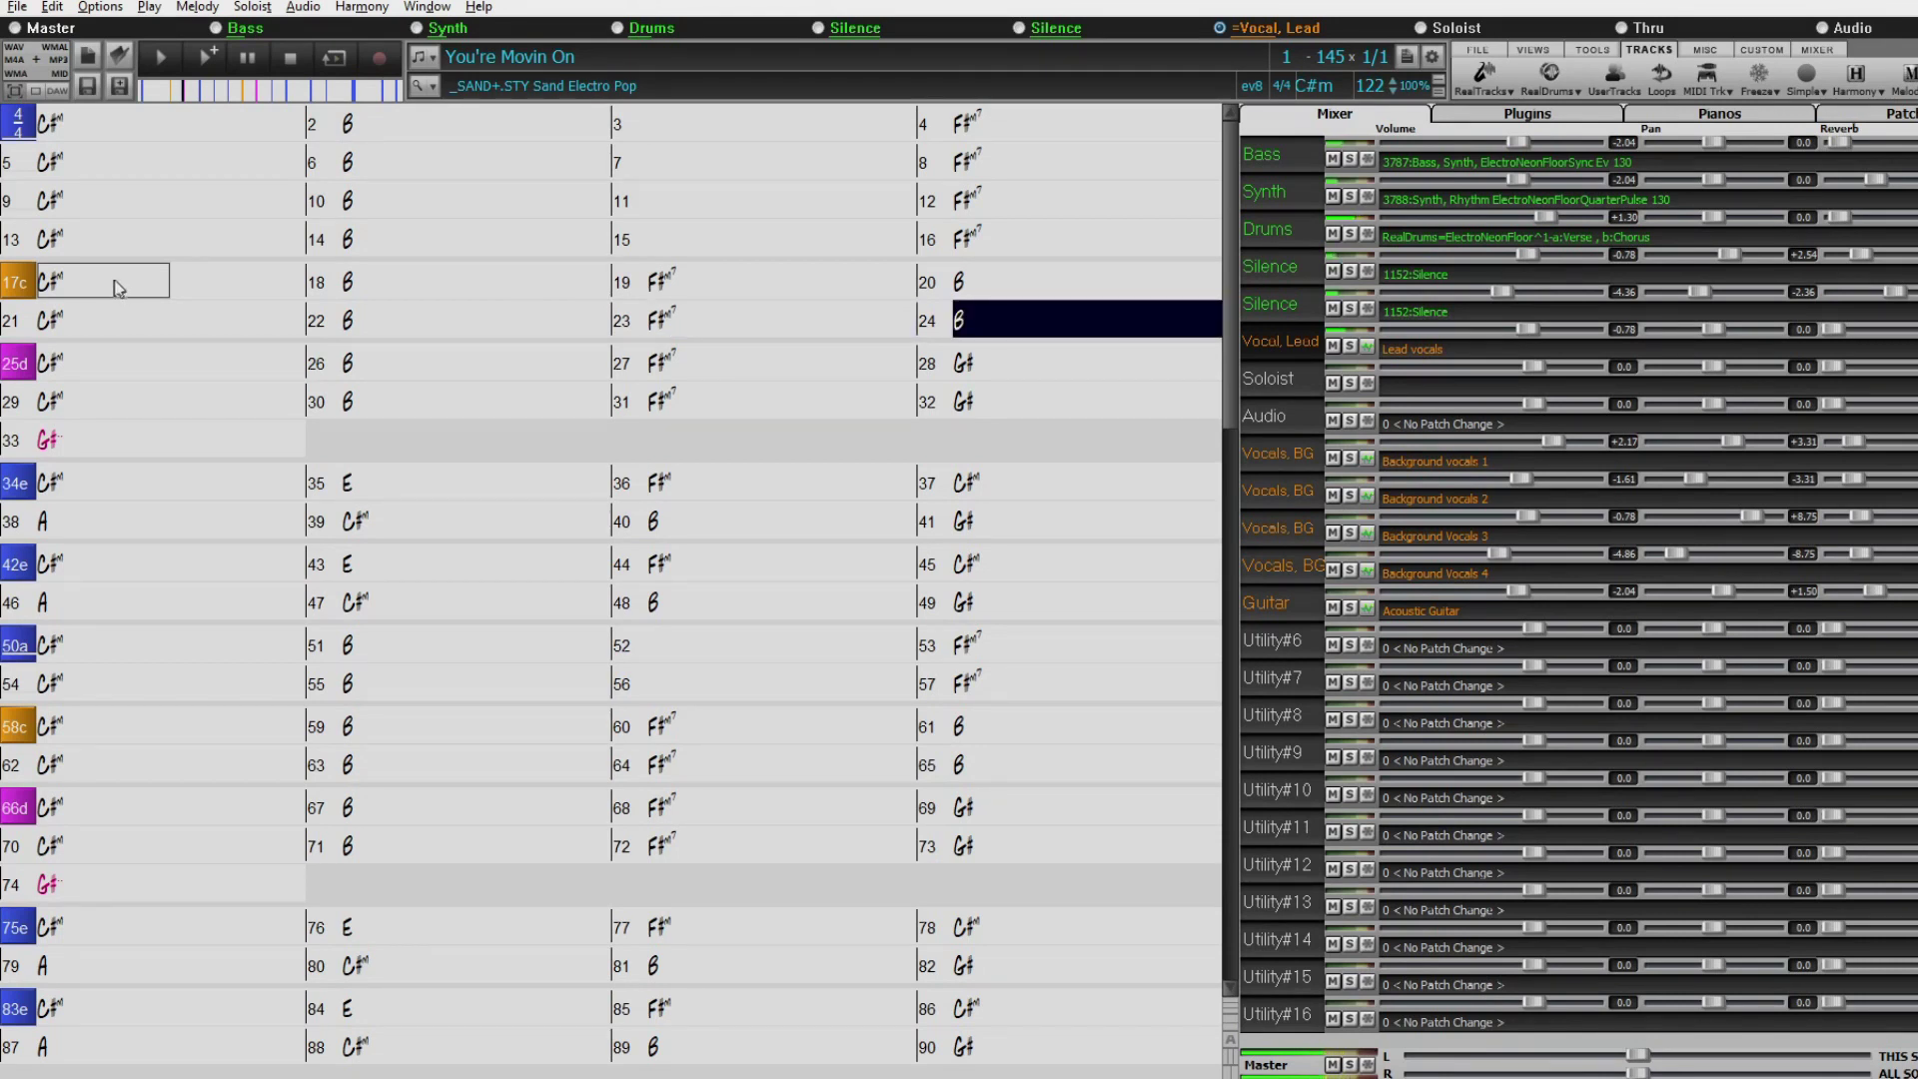
pyautogui.click(289, 65)
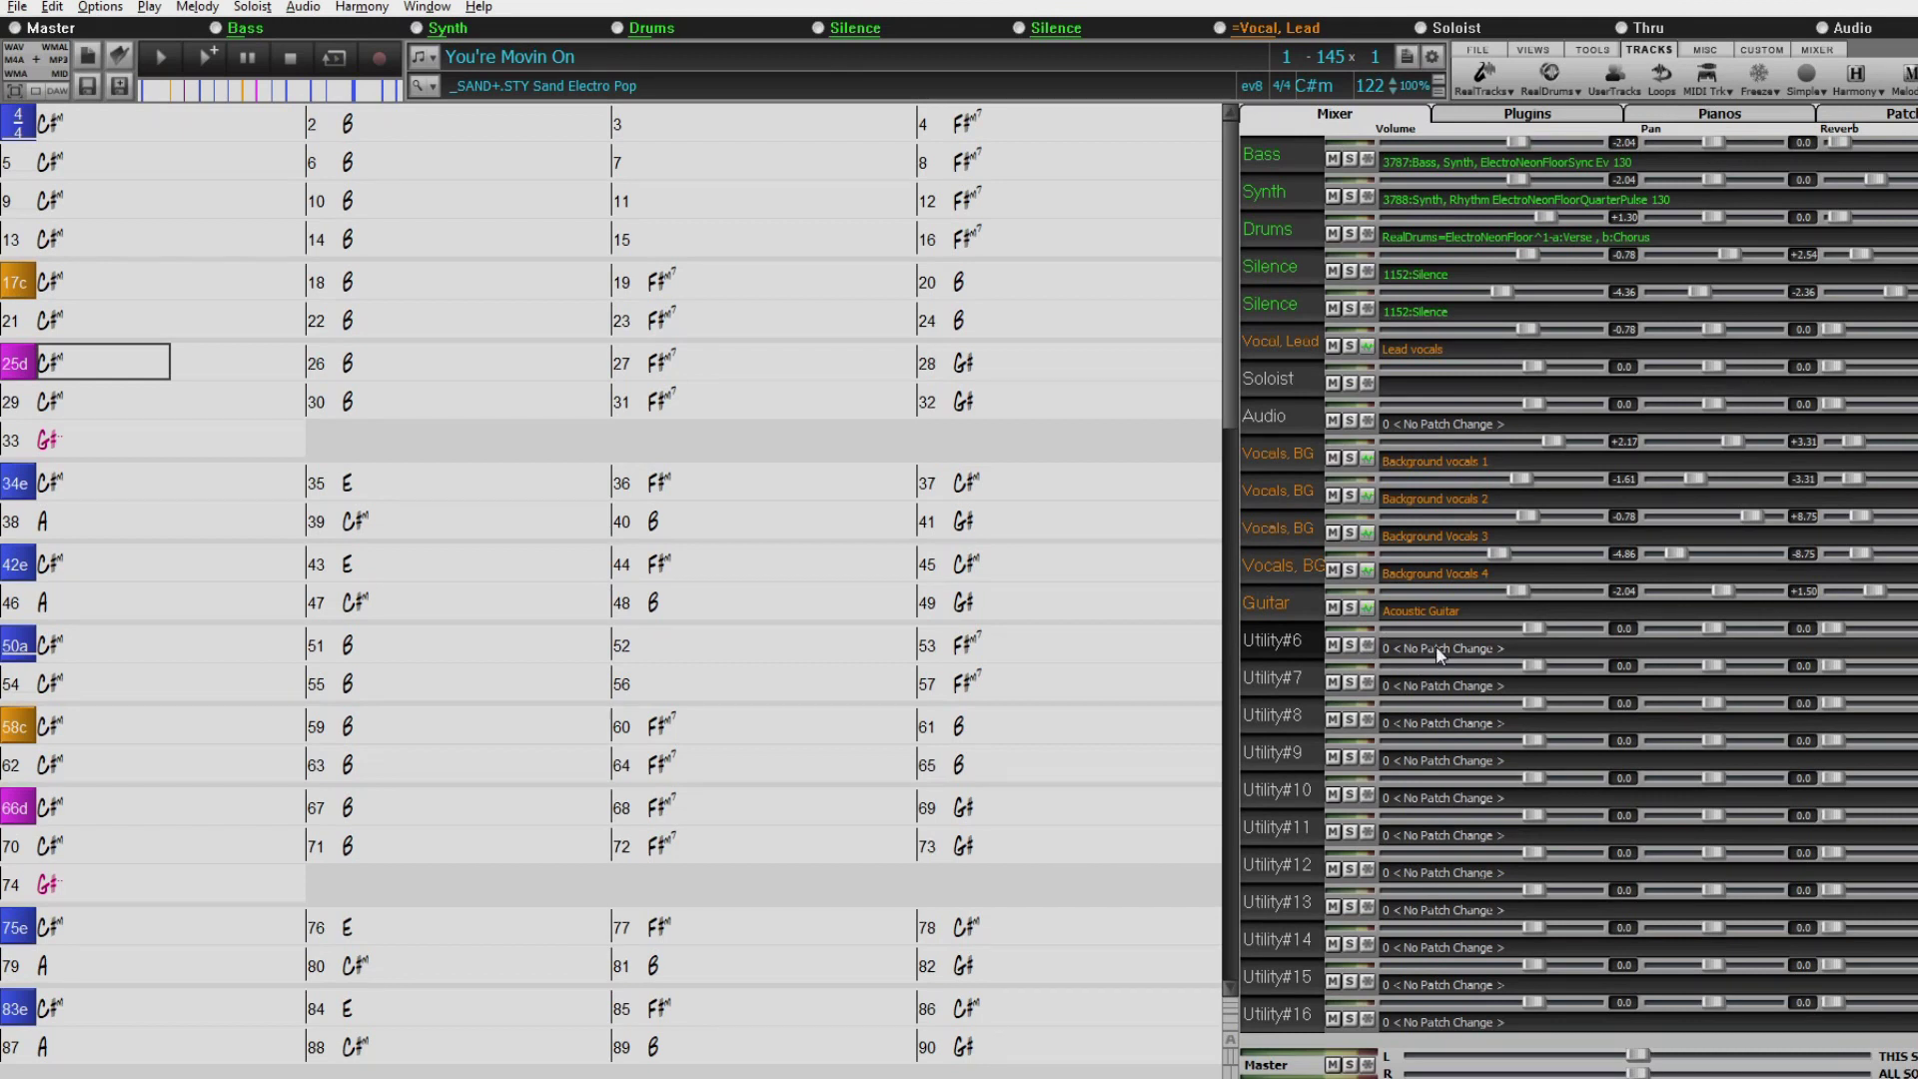
# Open the RealDrums Picker for the Utility#6 track and browse the multi-stem RealDrums near the end of the list.
pyautogui.click(1482, 649)
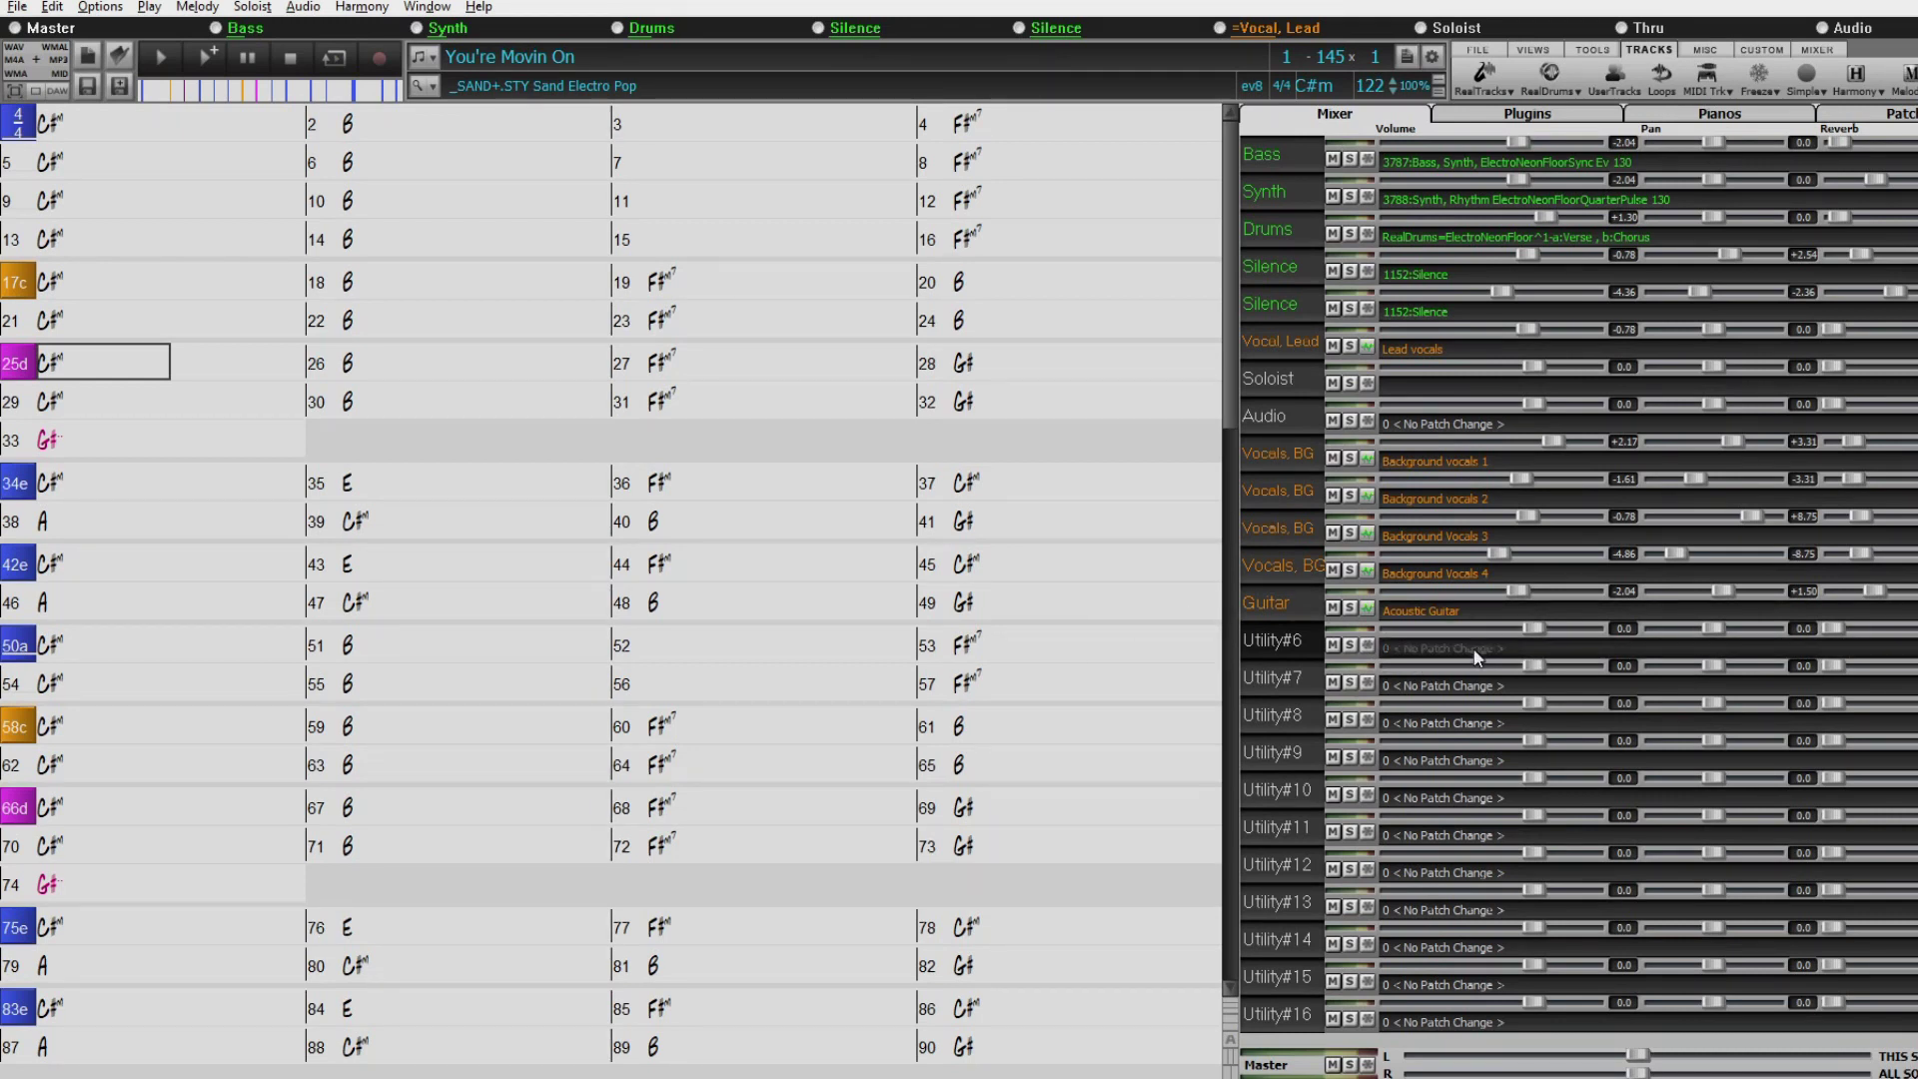
pyautogui.click(1503, 750)
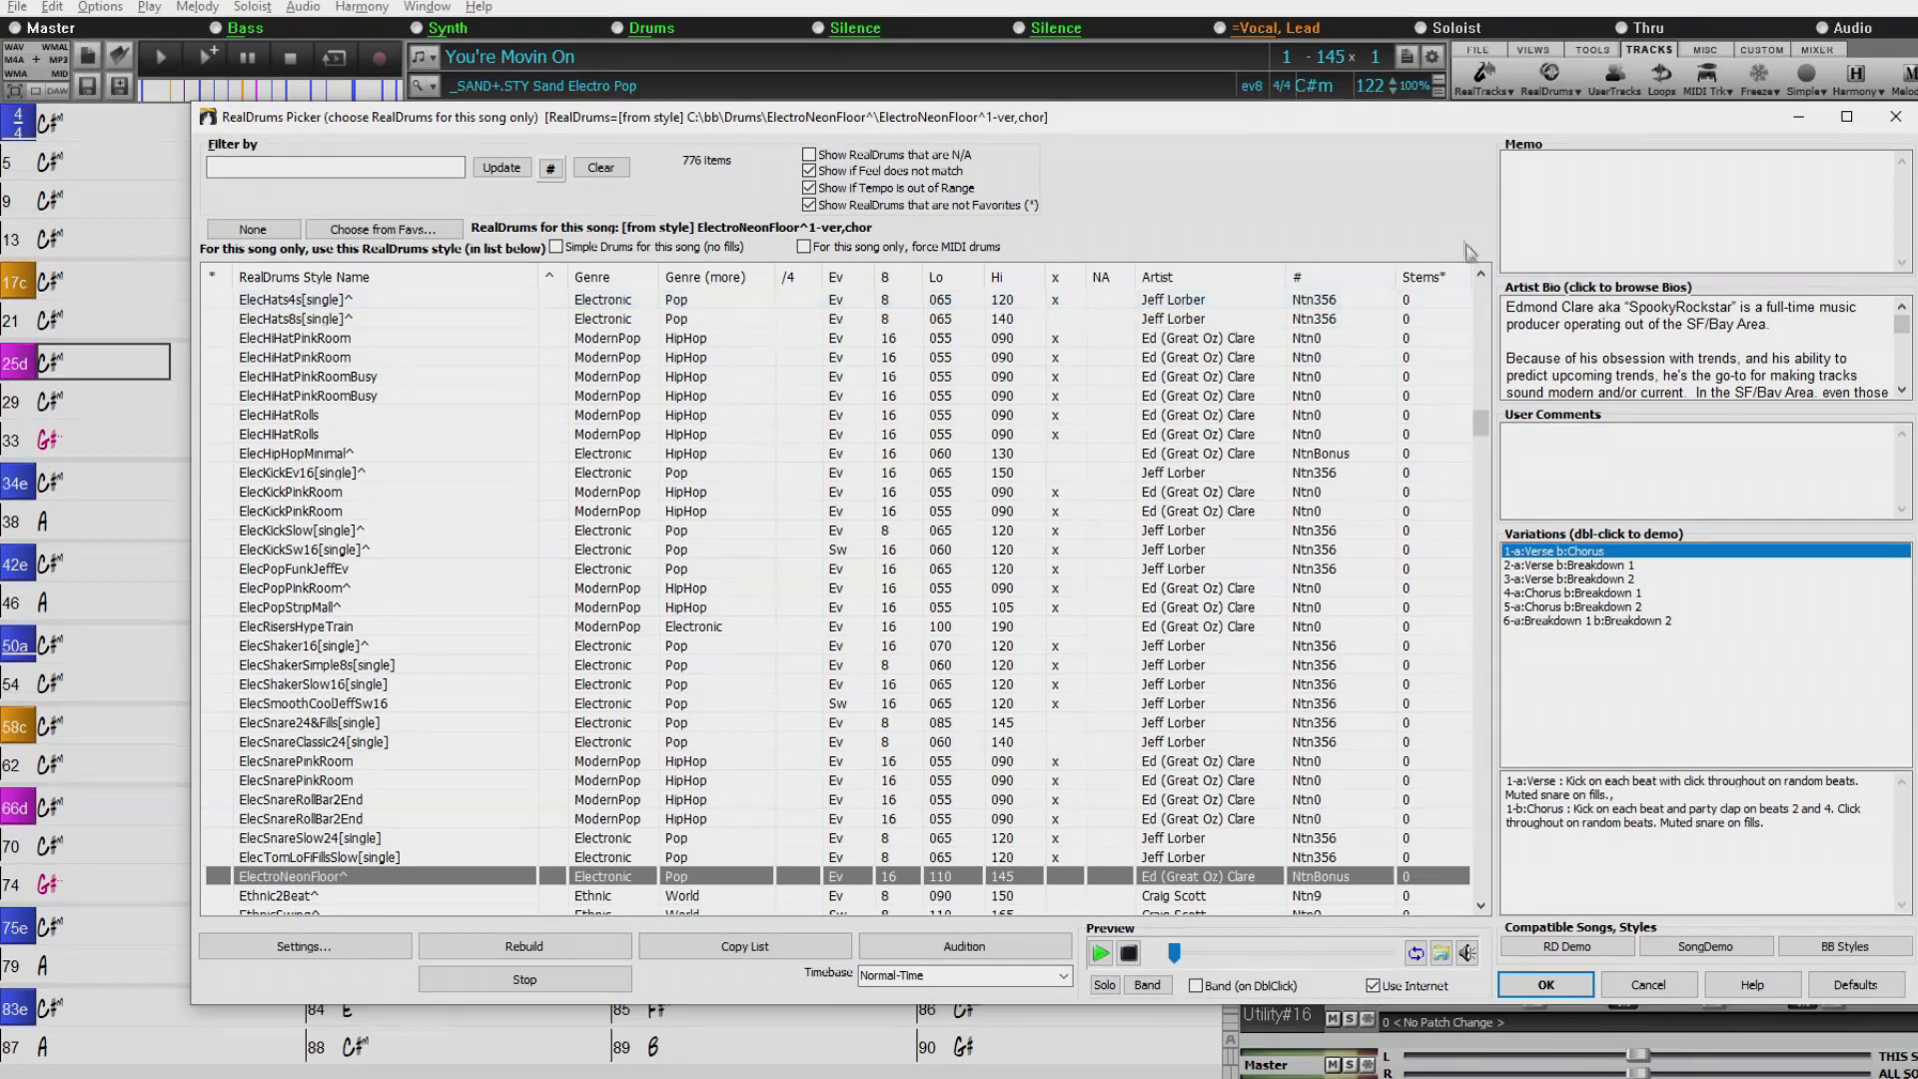
pyautogui.moveTo(1482, 429); pyautogui.dragTo(1497, 921)
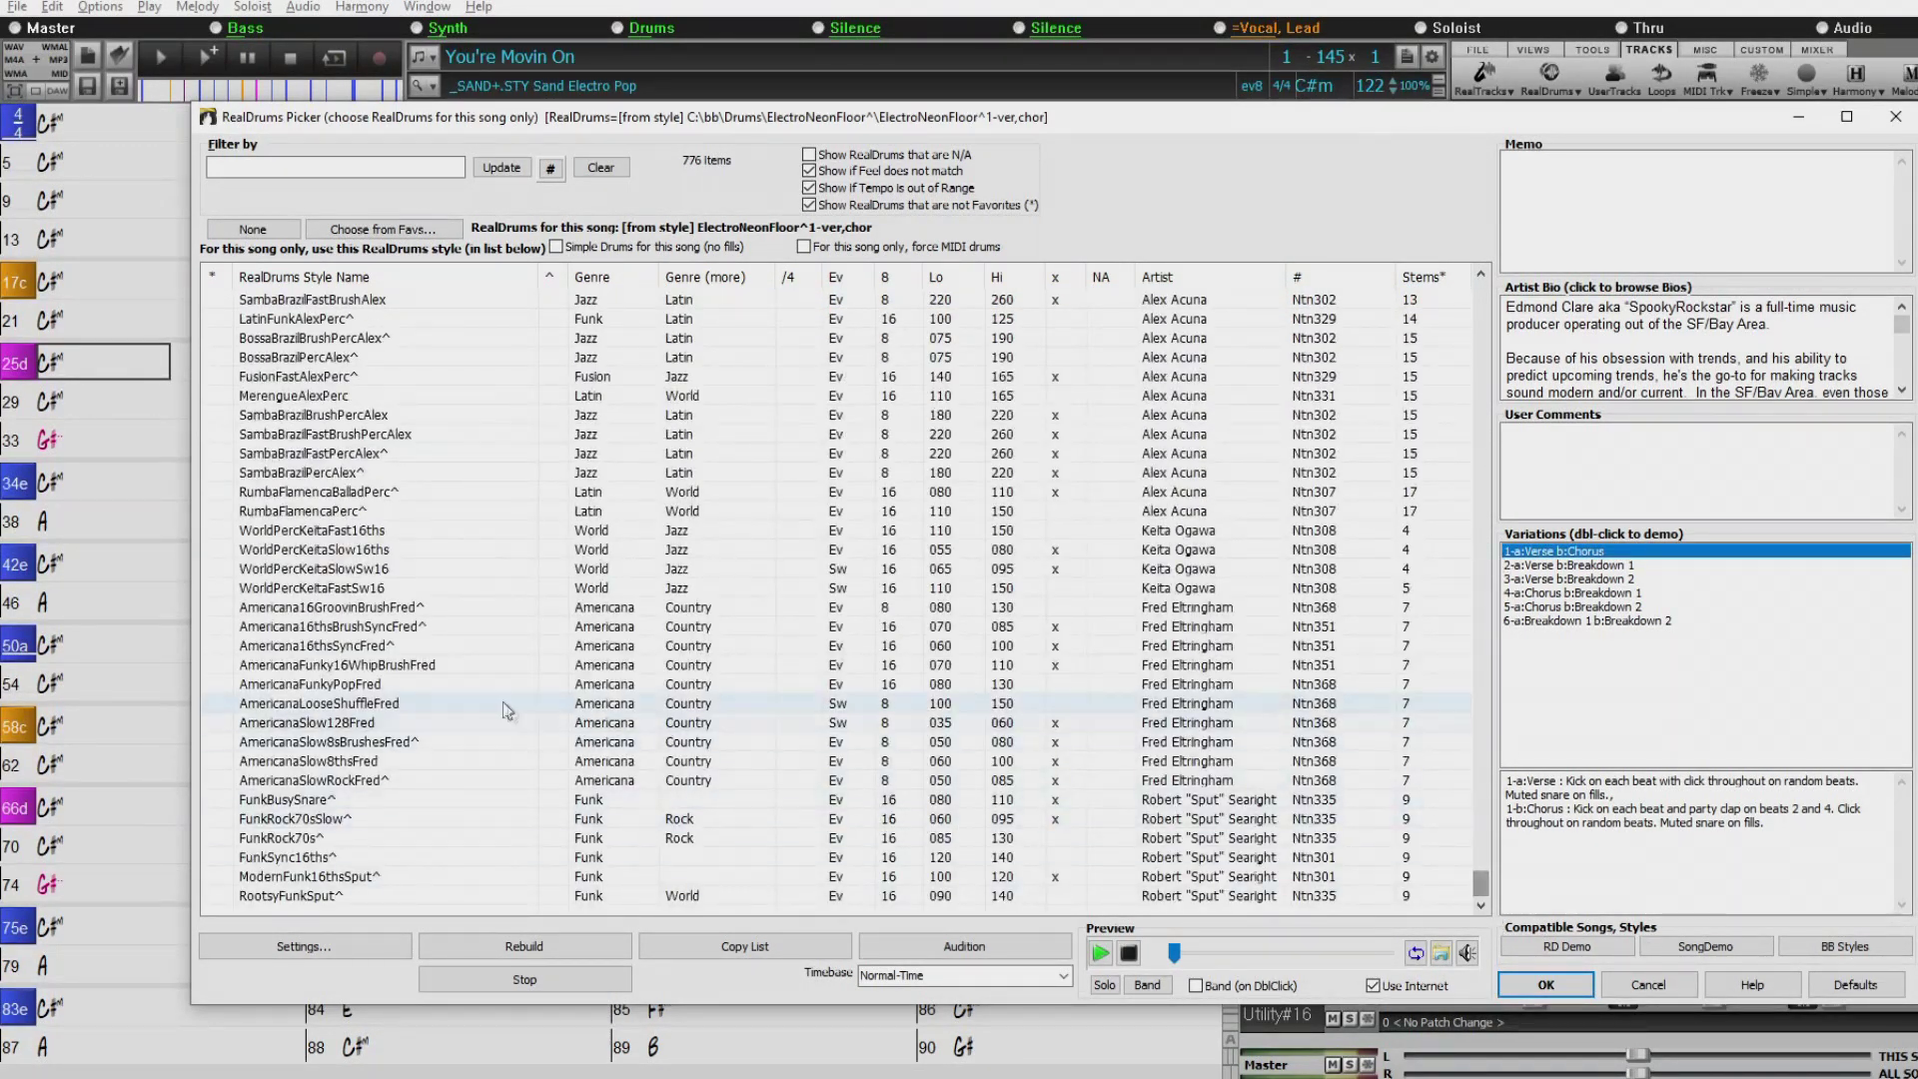
pyautogui.click(551, 169)
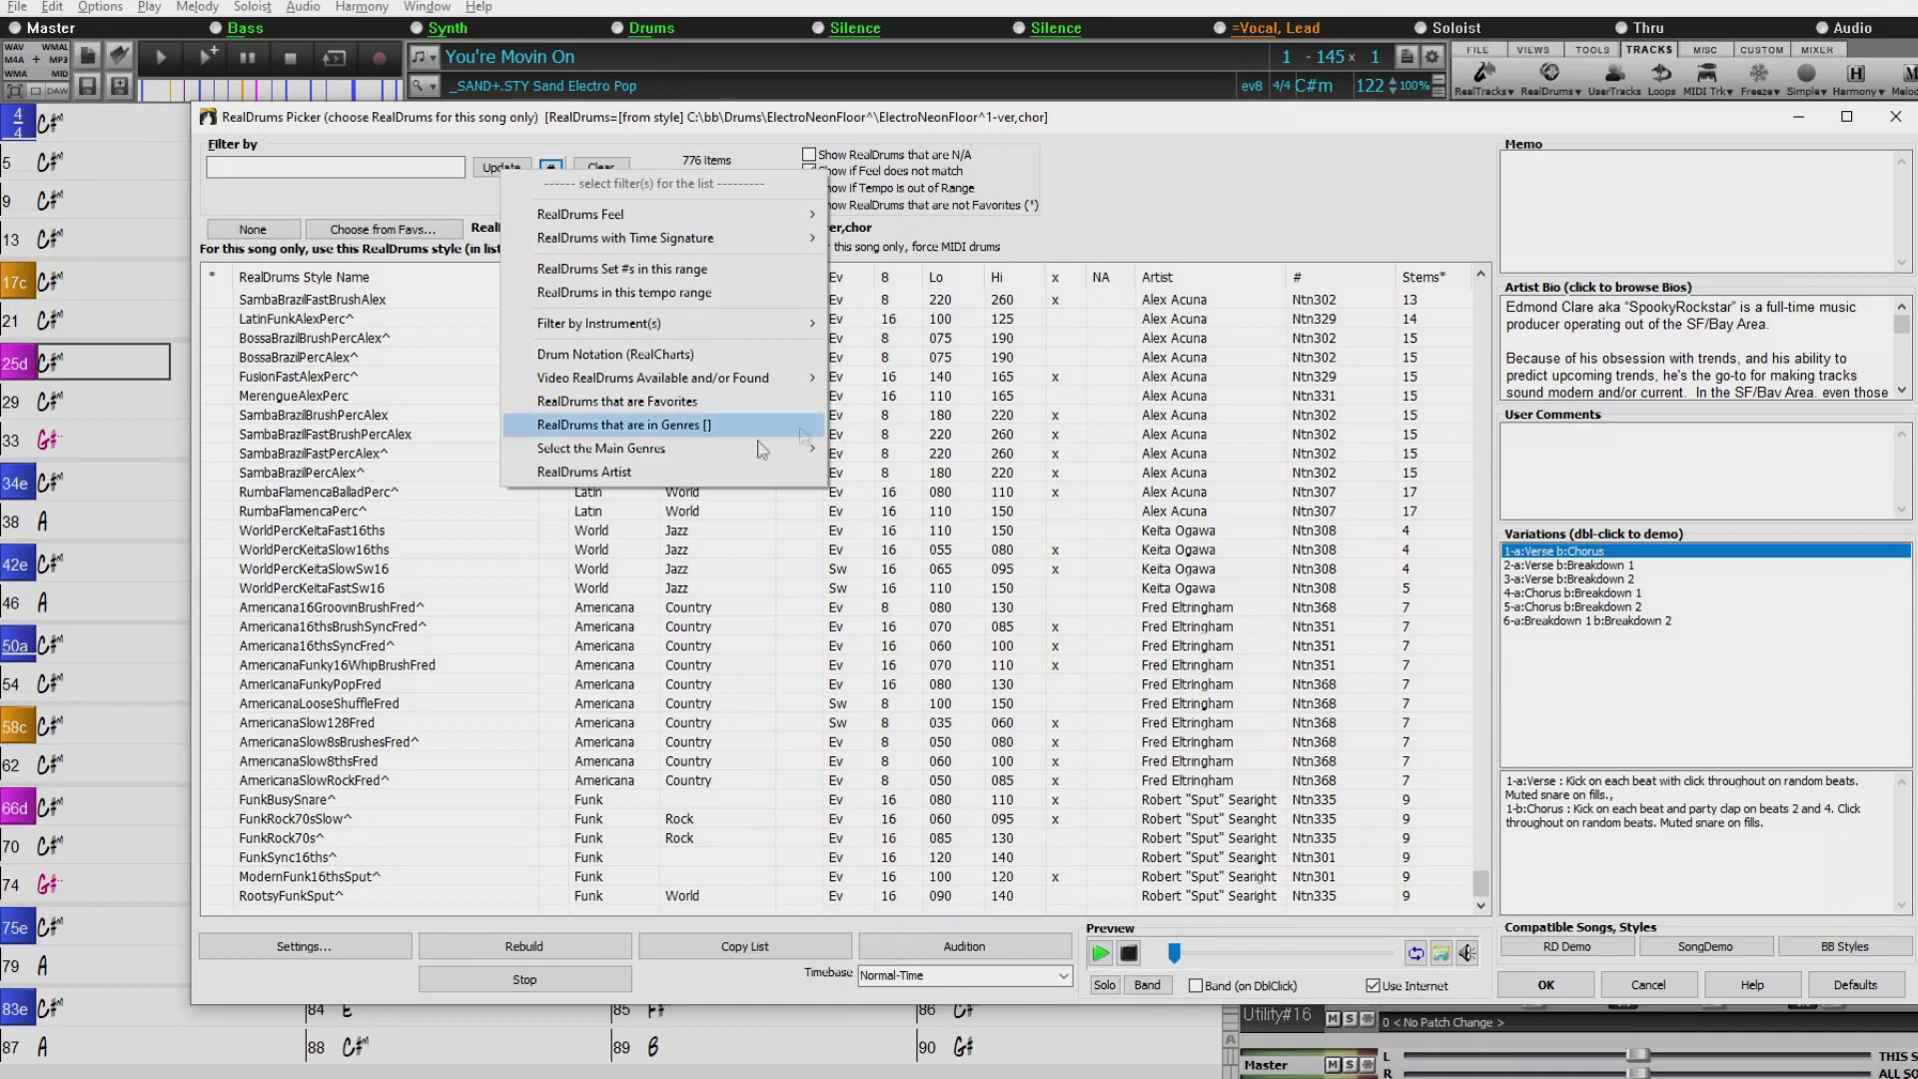
pyautogui.click(635, 115)
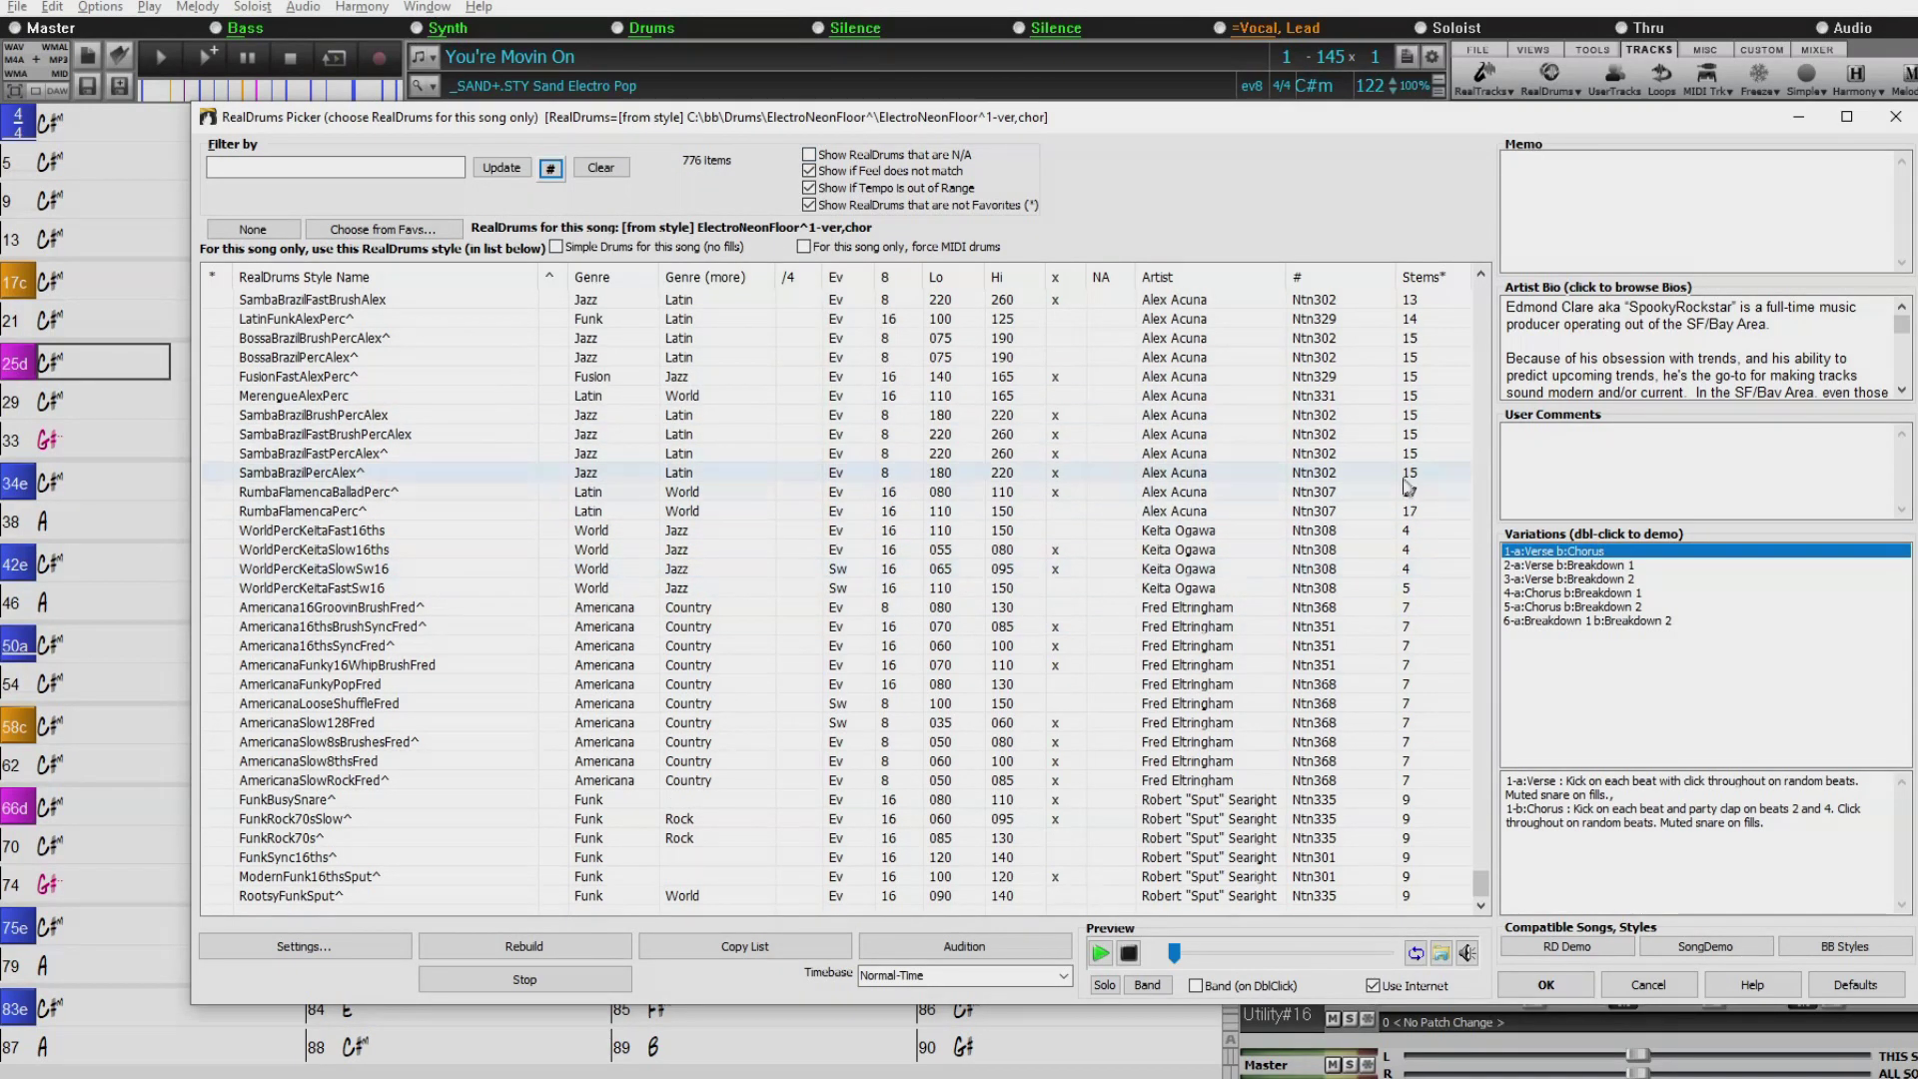
pyautogui.moveTo(1482, 887); pyautogui.dragTo(1482, 861)
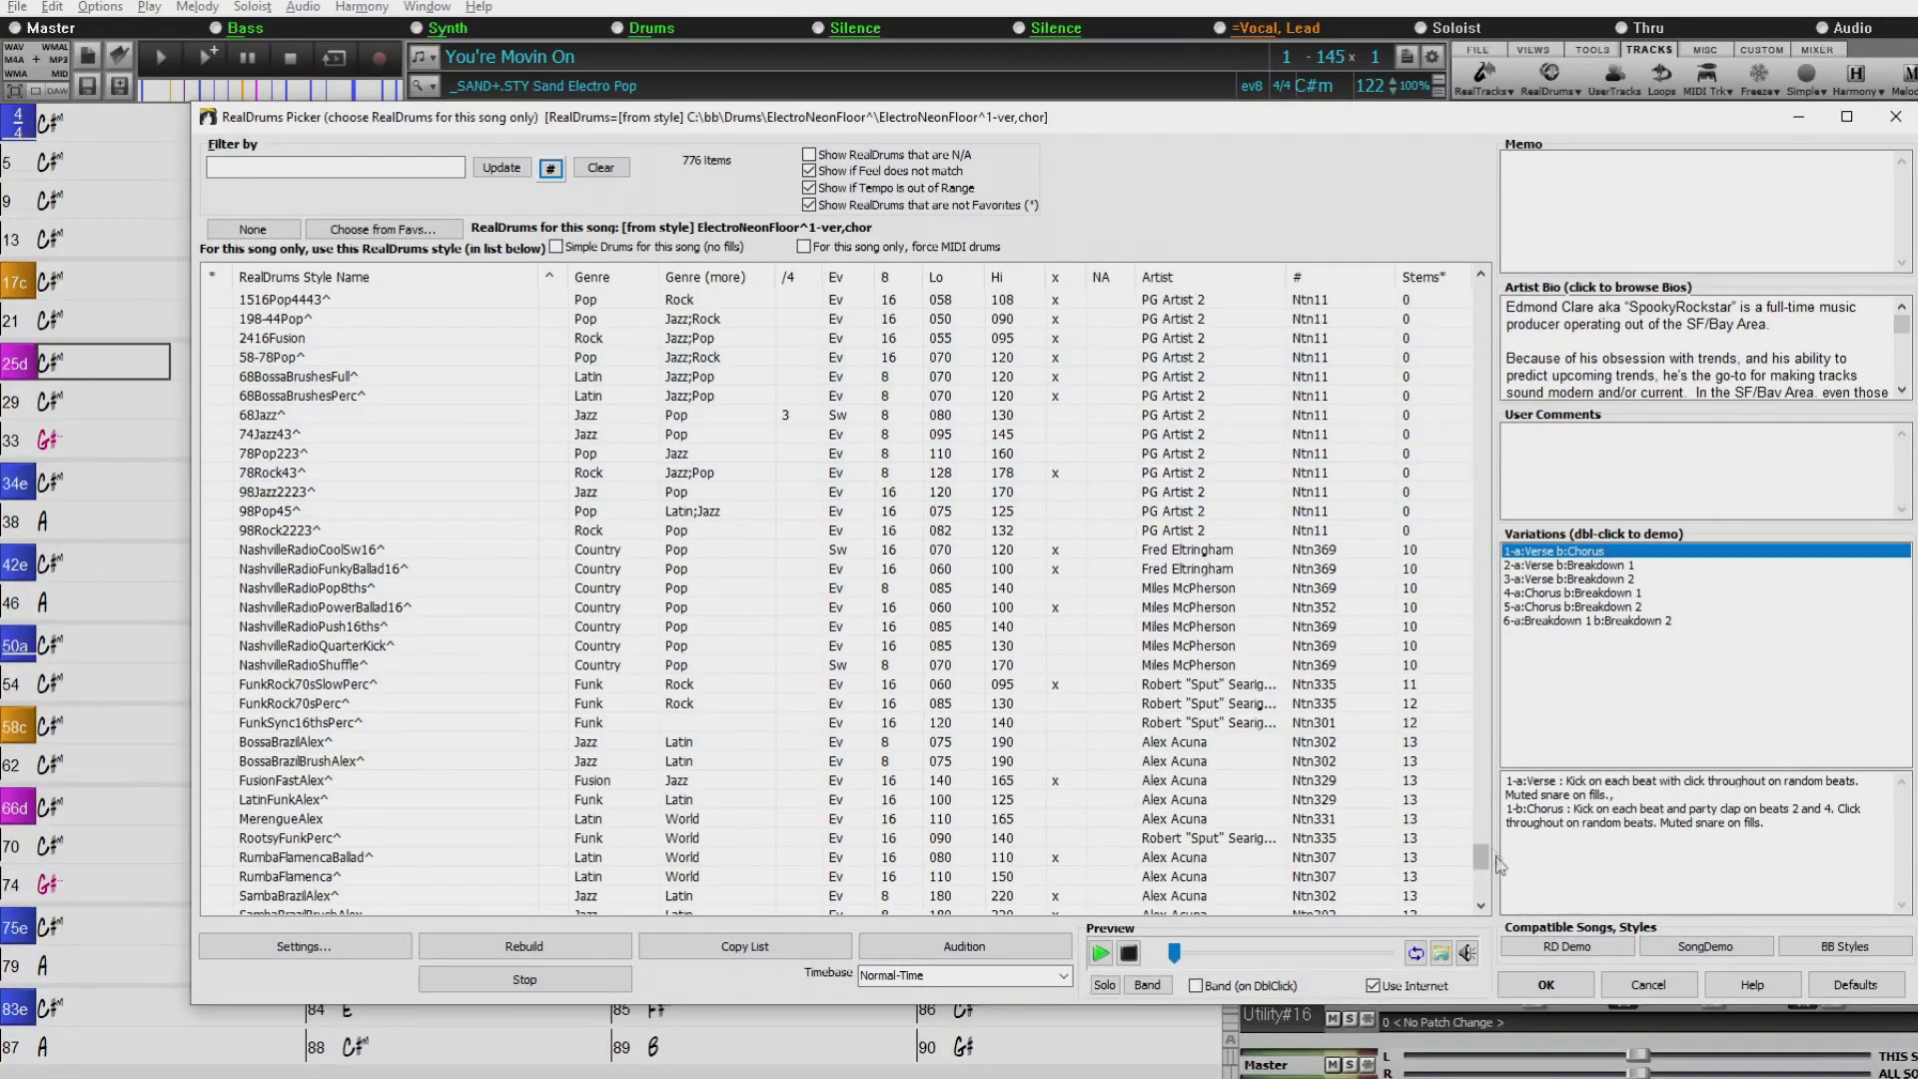
pyautogui.scroll(-11, 1482, 898)
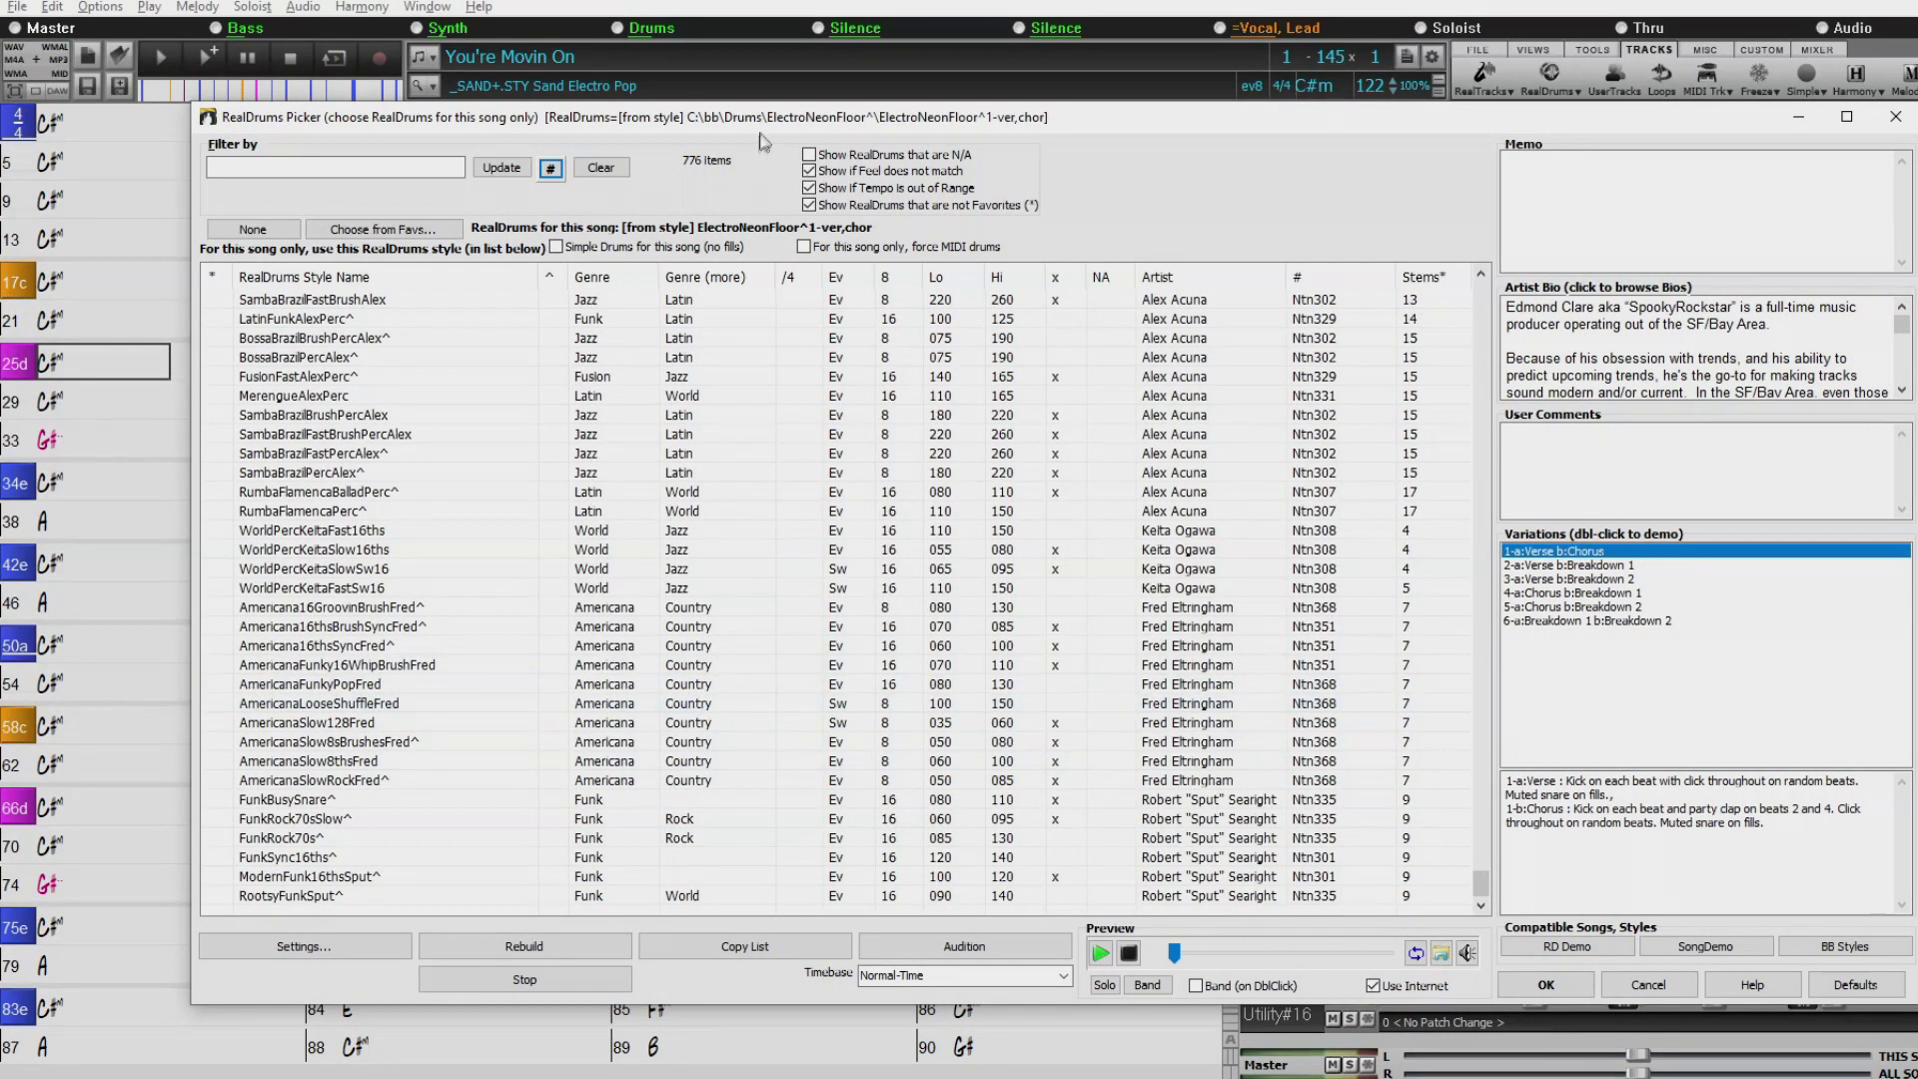
pyautogui.moveTo(762, 125); pyautogui.dragTo(748, 182)
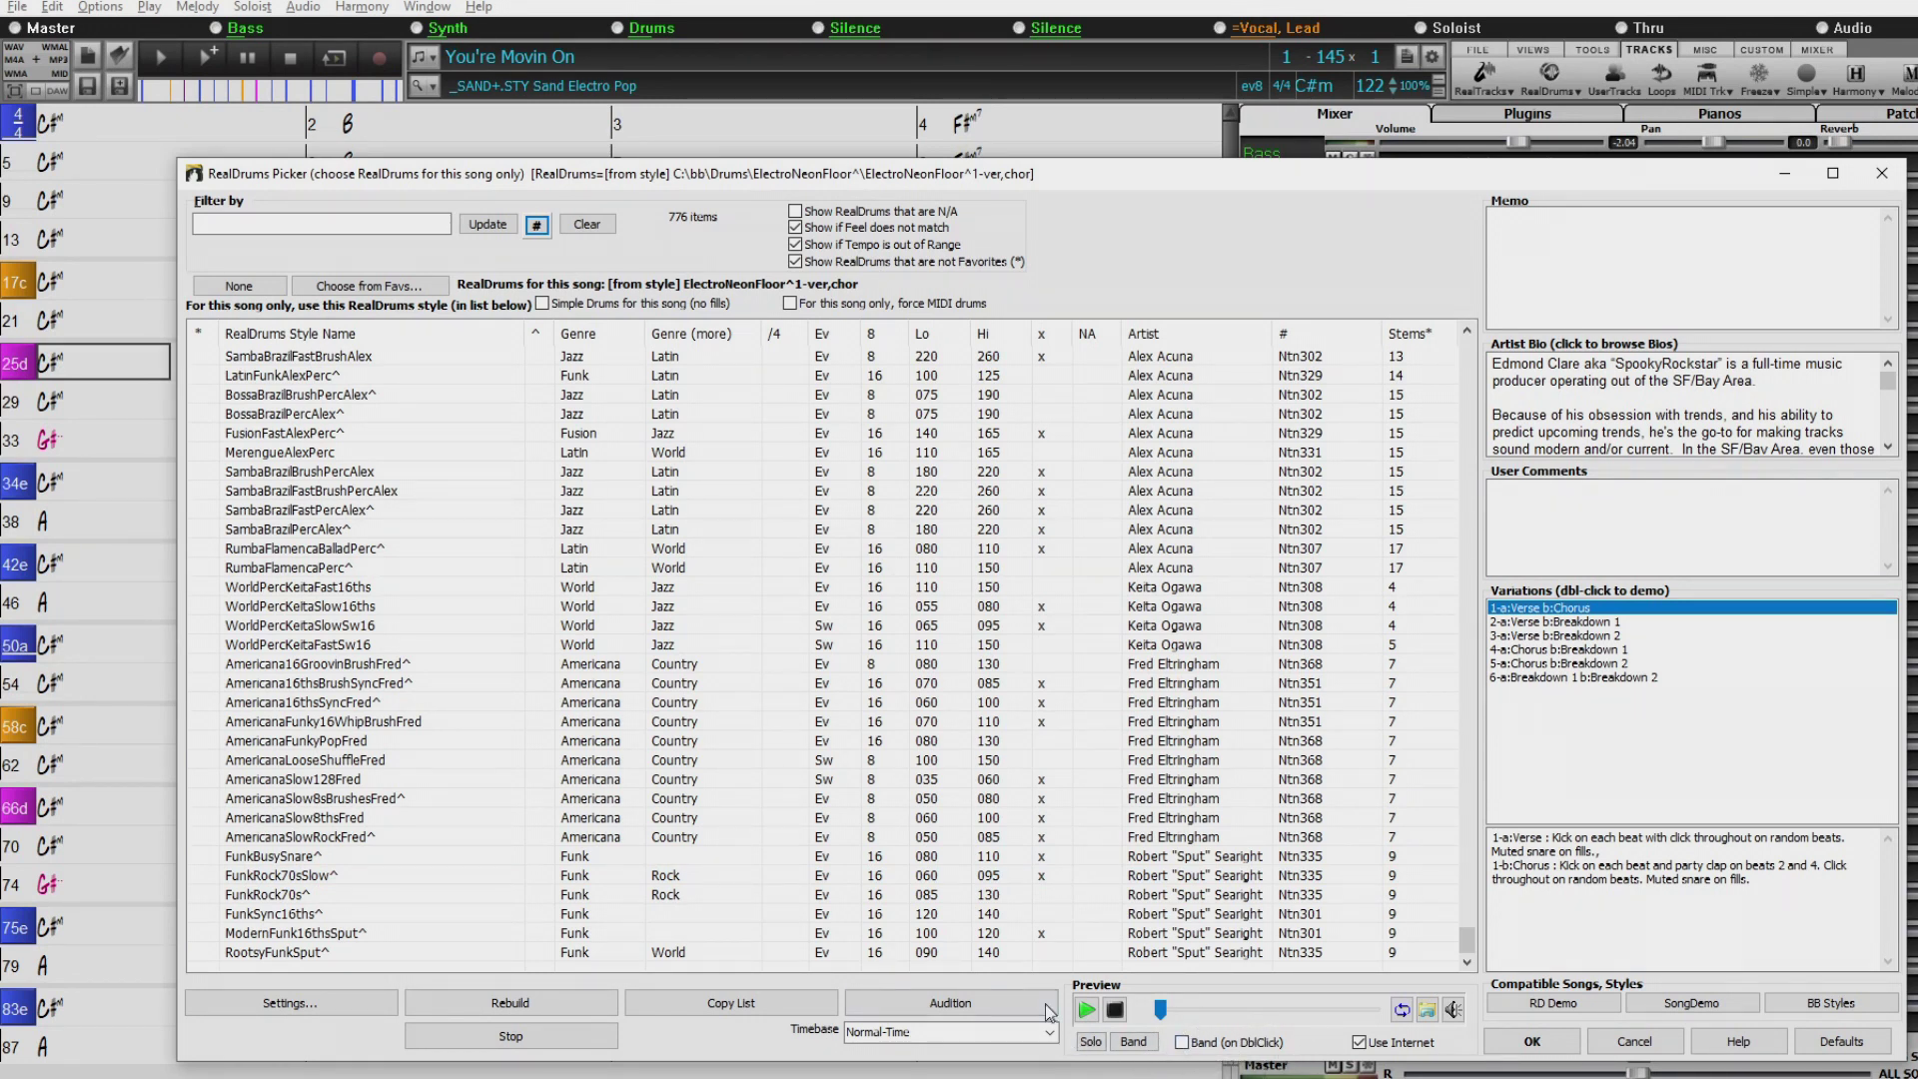
# Audition the Americana16GroovinBrushFred^, AmericanaFunkyPopFred and MerengueAlexPerc RealDrums.
pyautogui.doubleClick(327, 665)
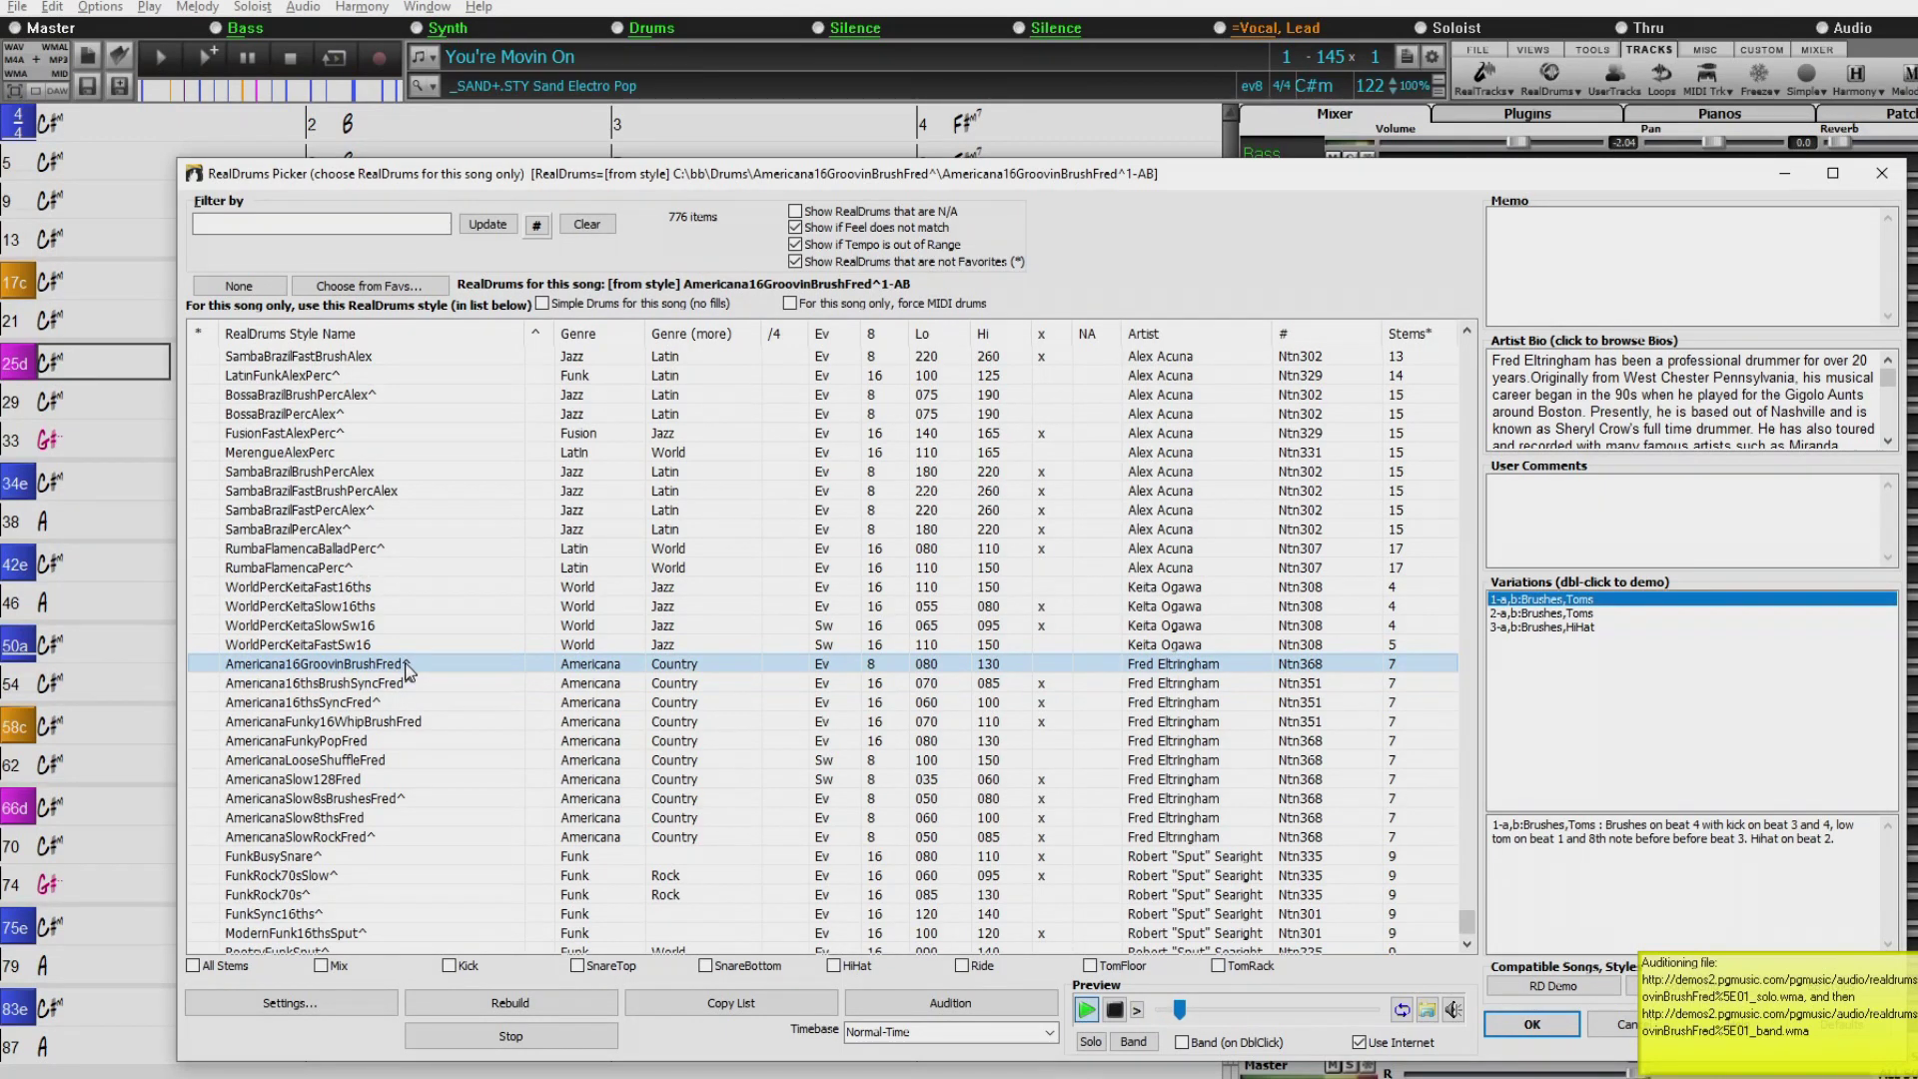
pyautogui.click(1115, 1011)
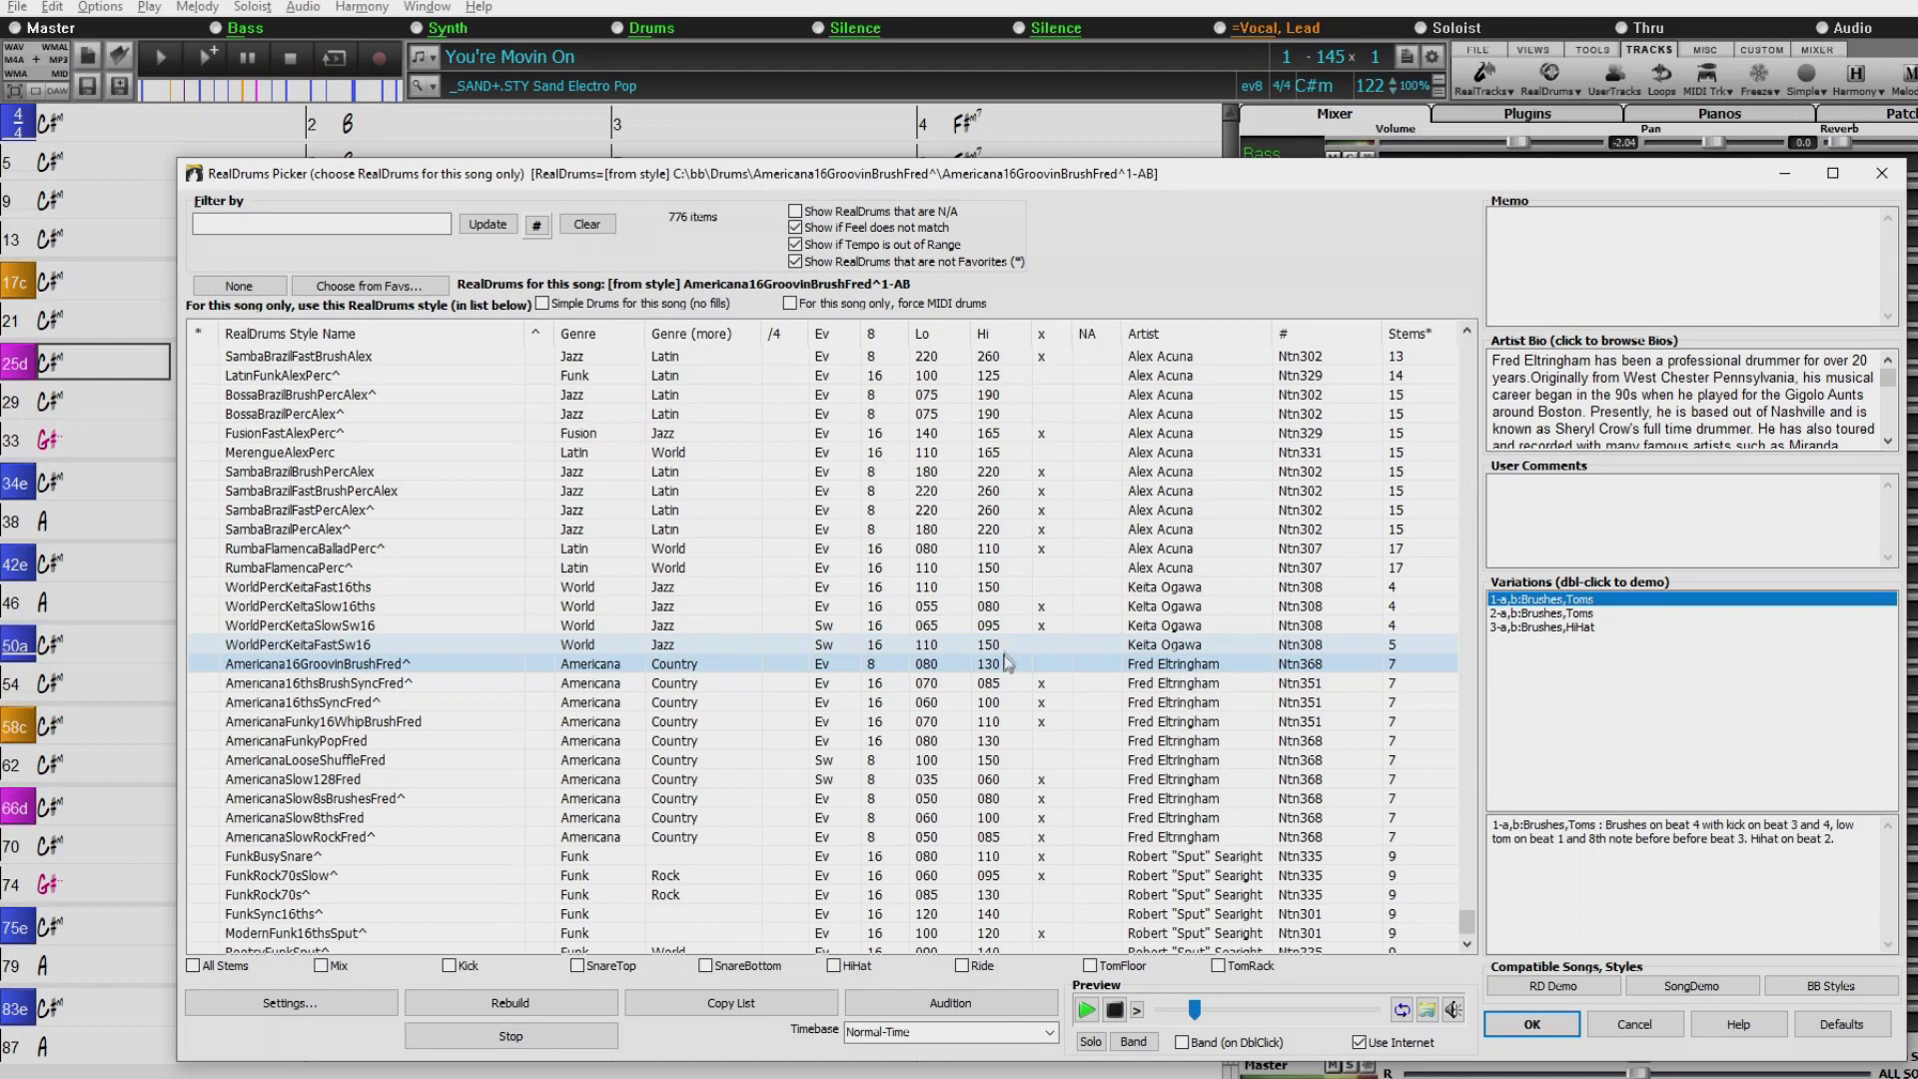
pyautogui.doubleClick(384, 740)
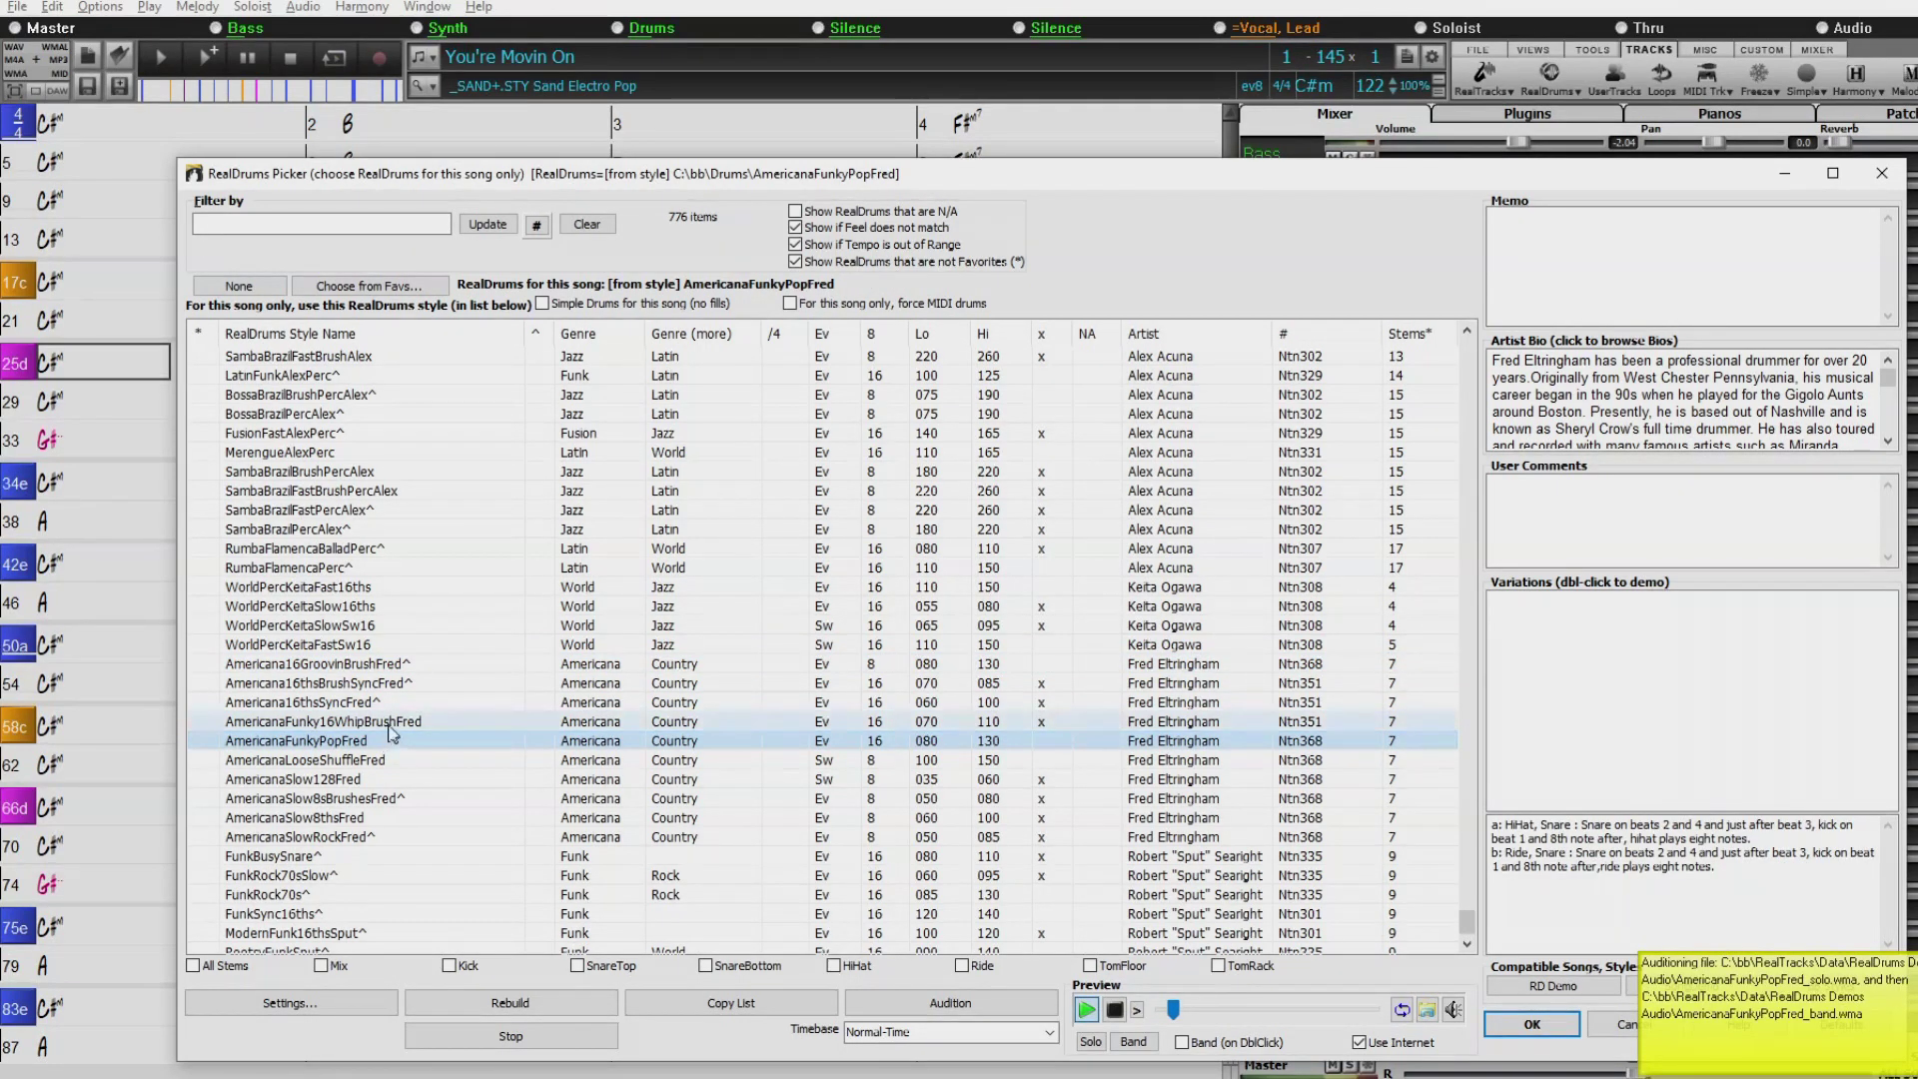
pyautogui.doubleClick(352, 451)
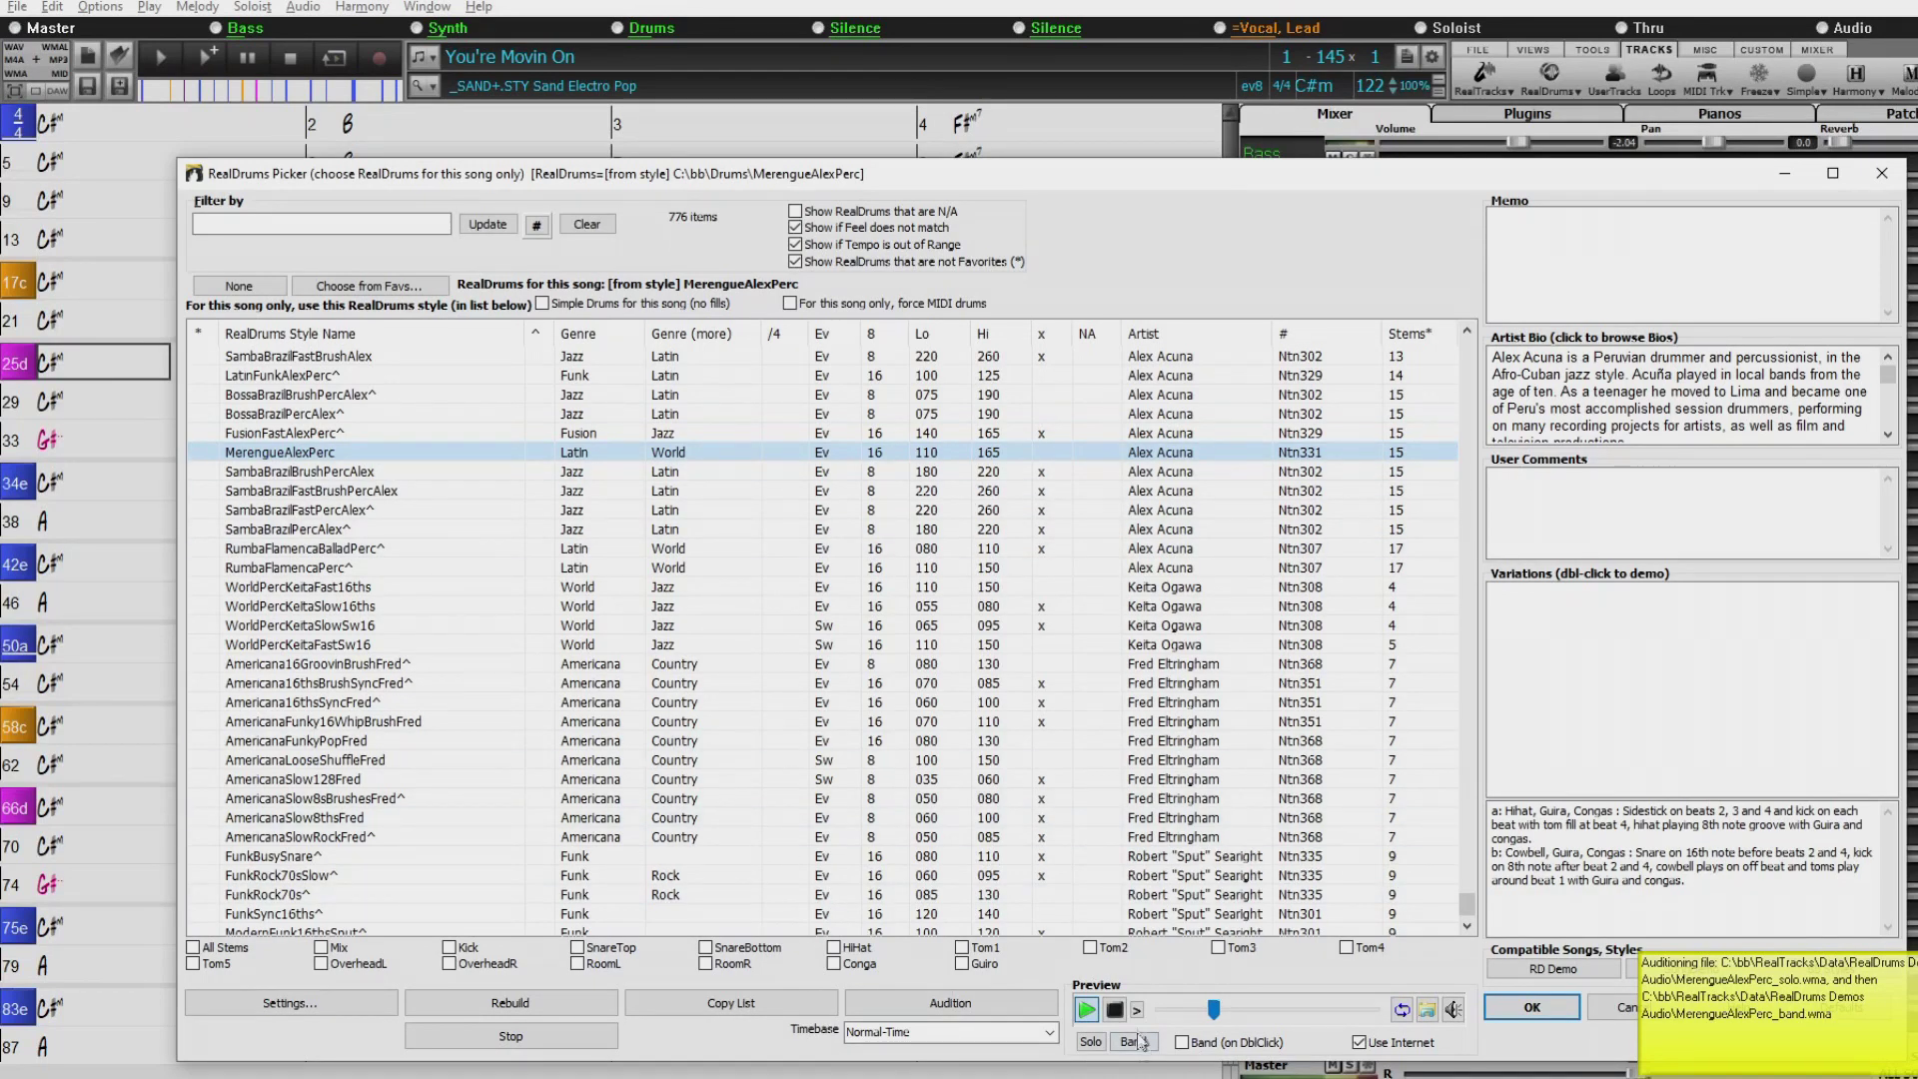
pyautogui.click(1115, 1009)
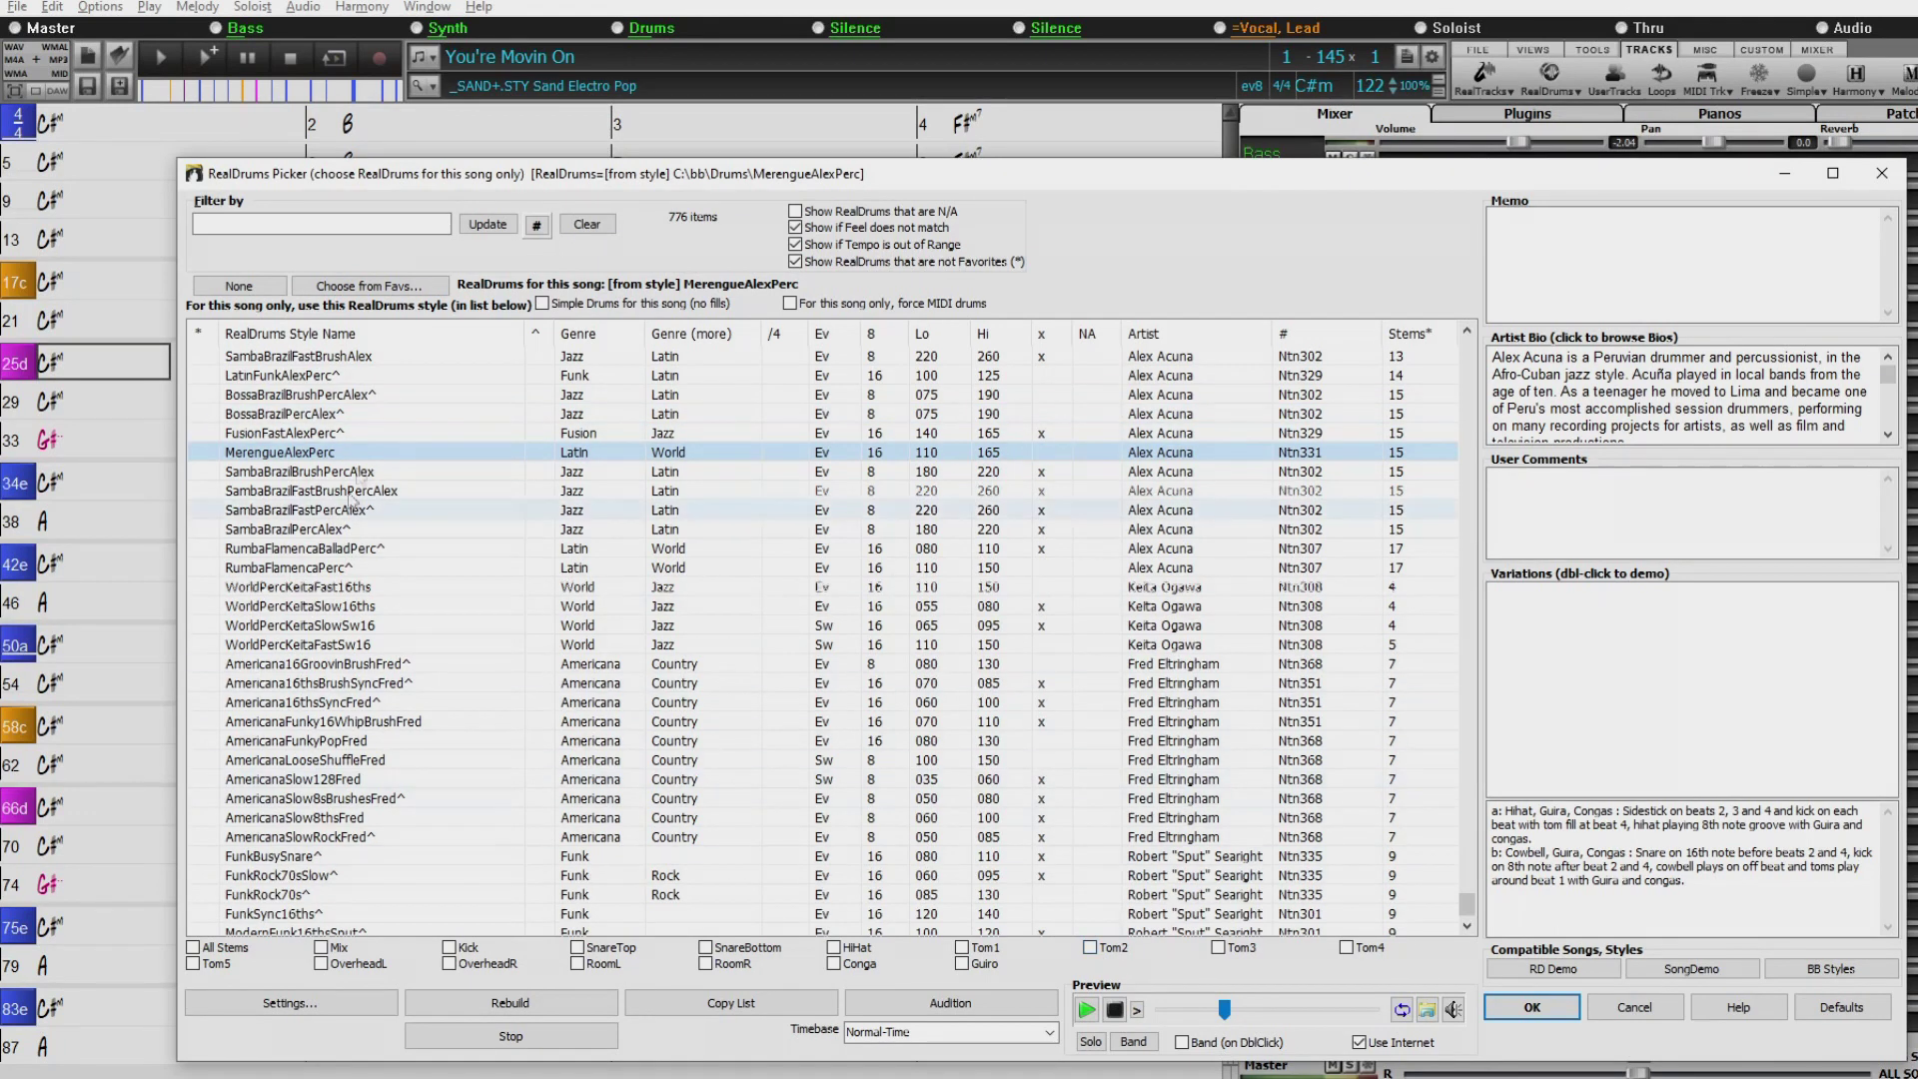
# Add the MerengueAlexPerc RealDrums to the song with the Kick, Tom1, Tom2, Tom3 and Tom4 stems.
pyautogui.doubleClick(323, 458)
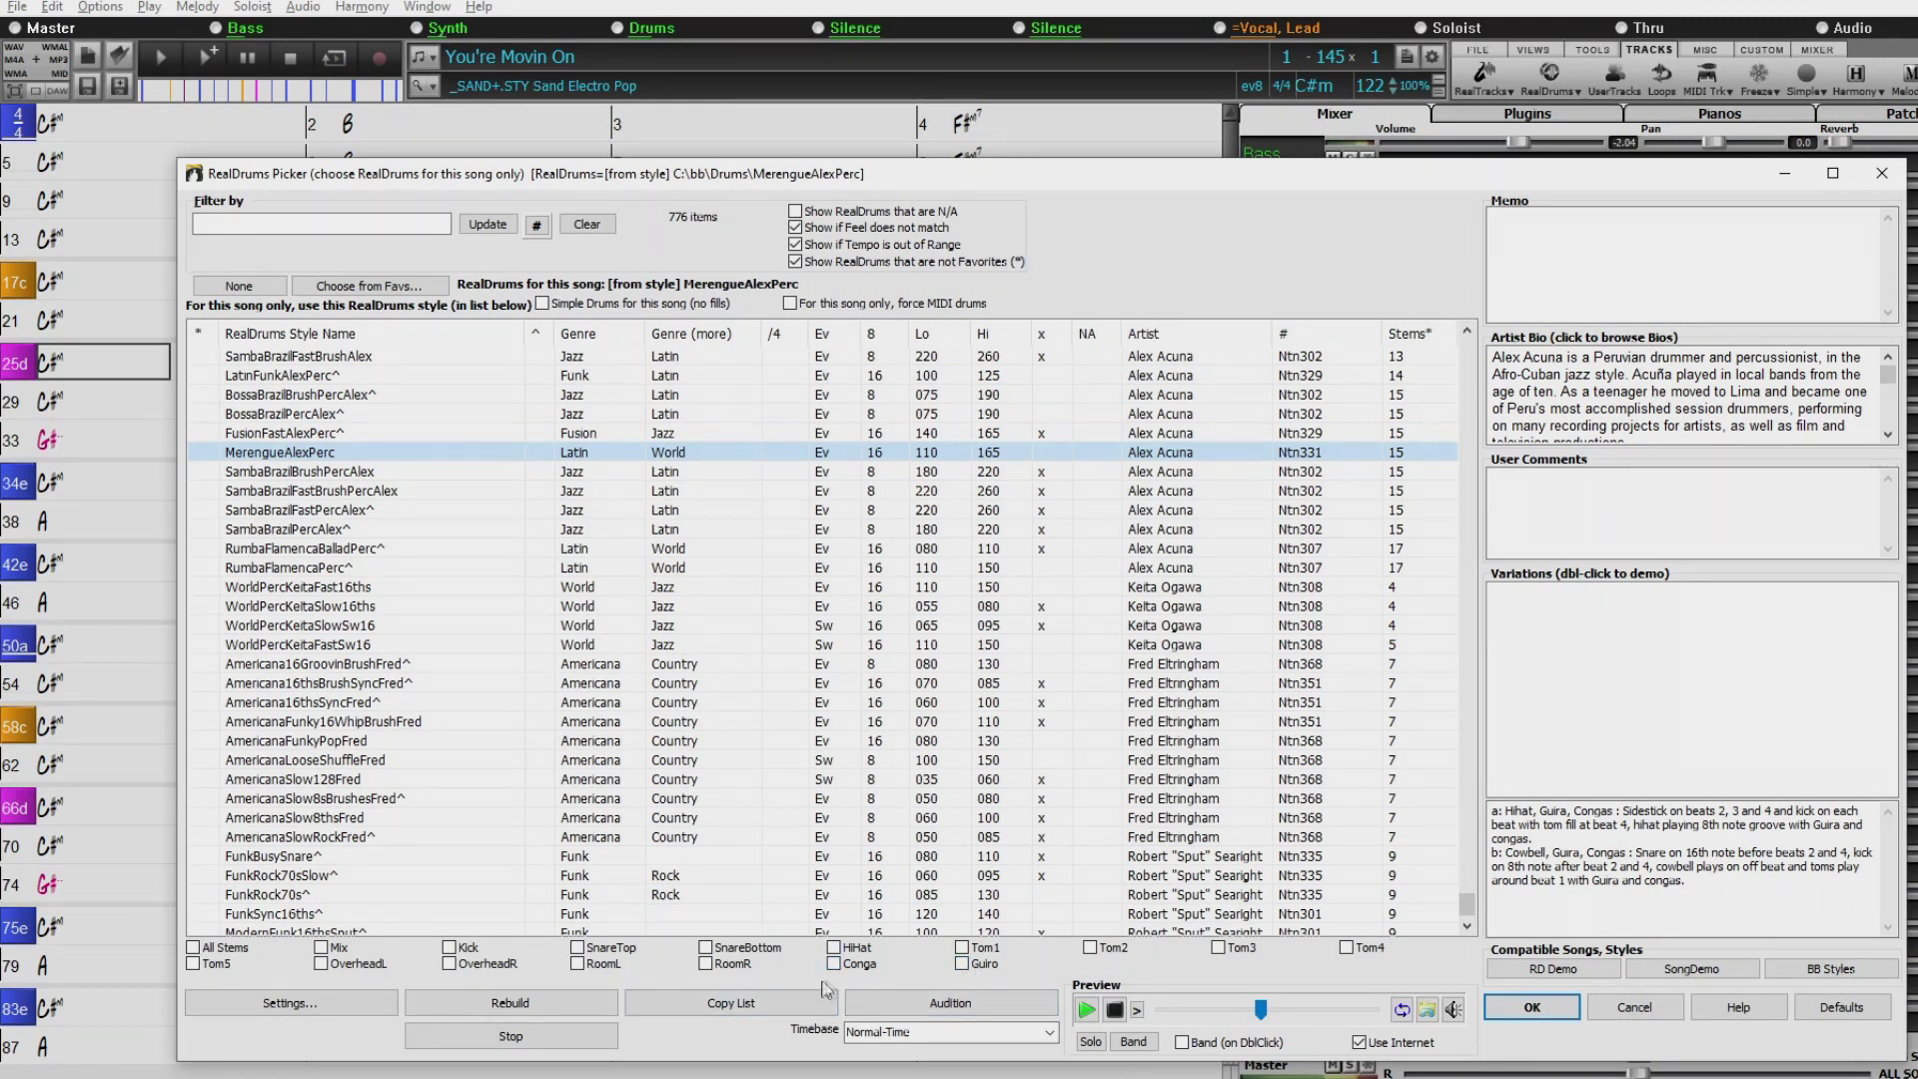
pyautogui.click(961, 948)
pyautogui.click(1097, 951)
pyautogui.click(1221, 951)
pyautogui.click(1348, 949)
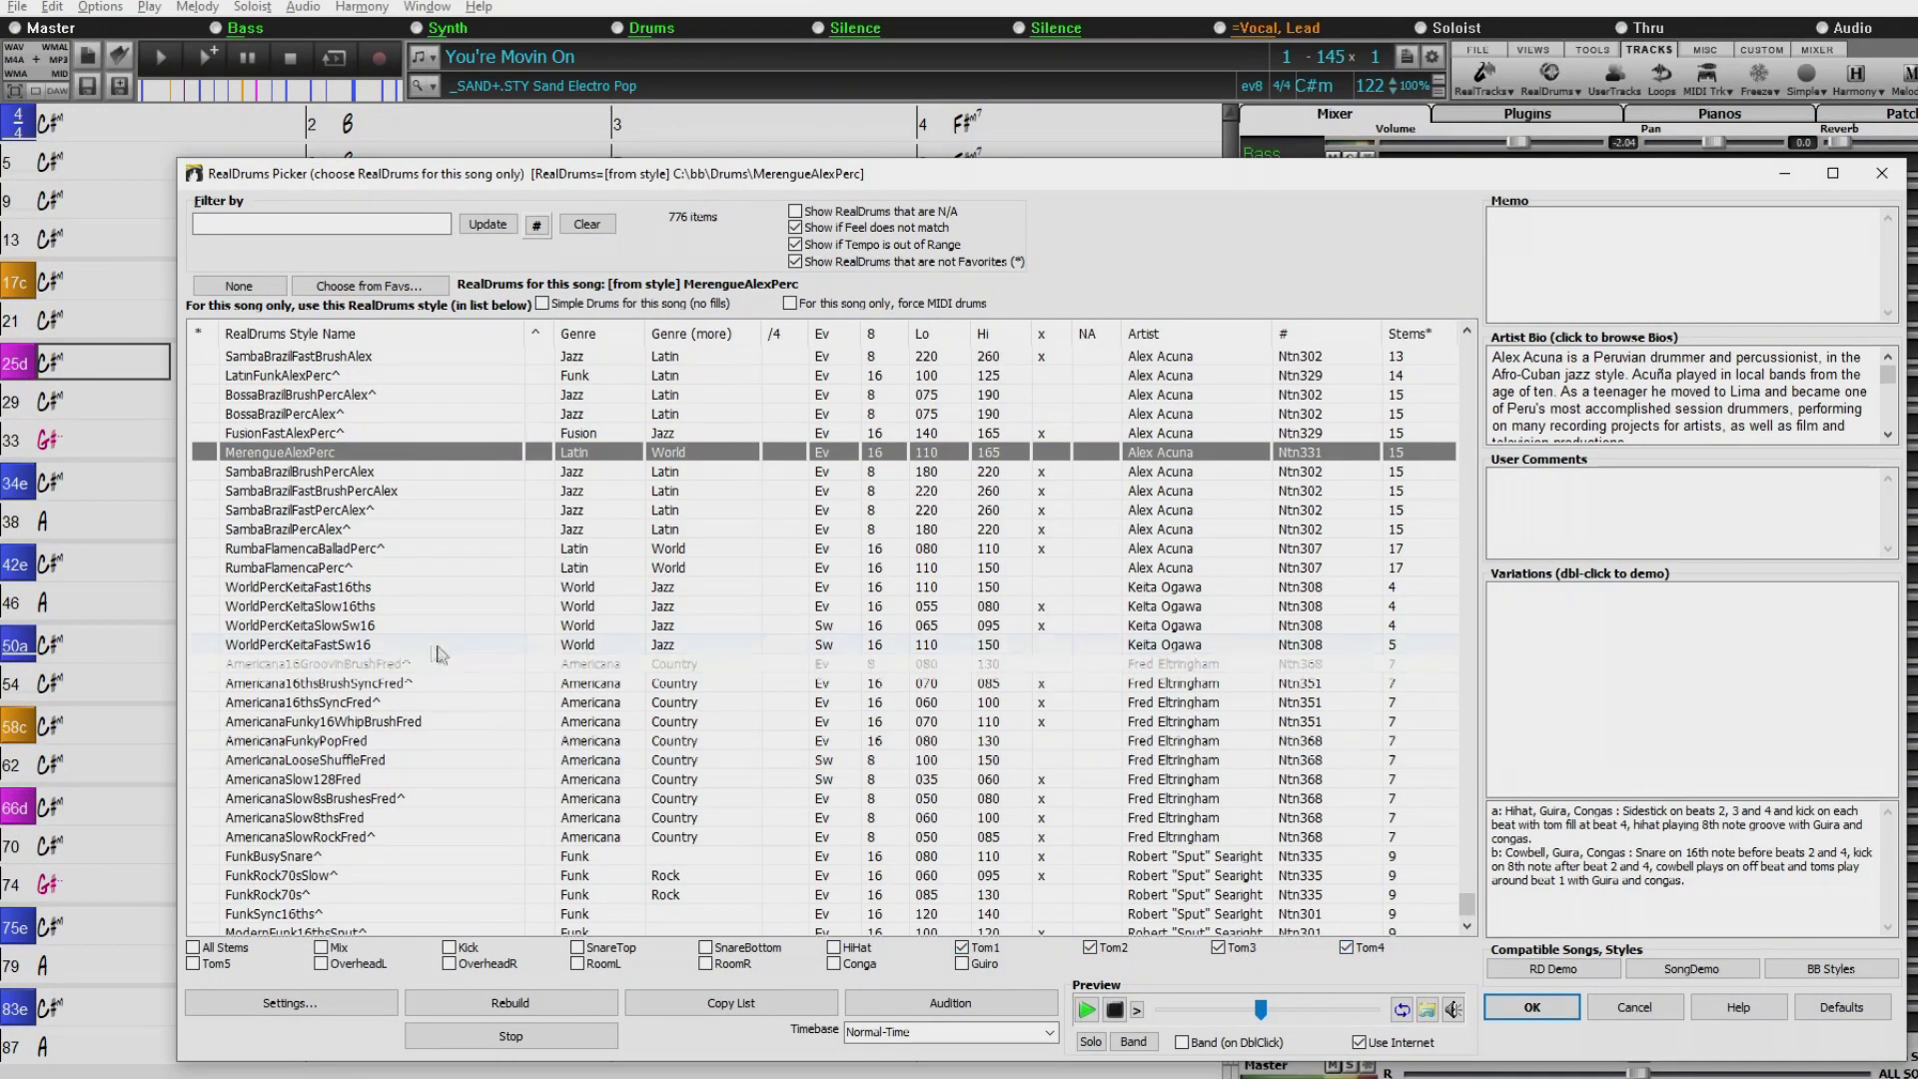
pyautogui.click(449, 946)
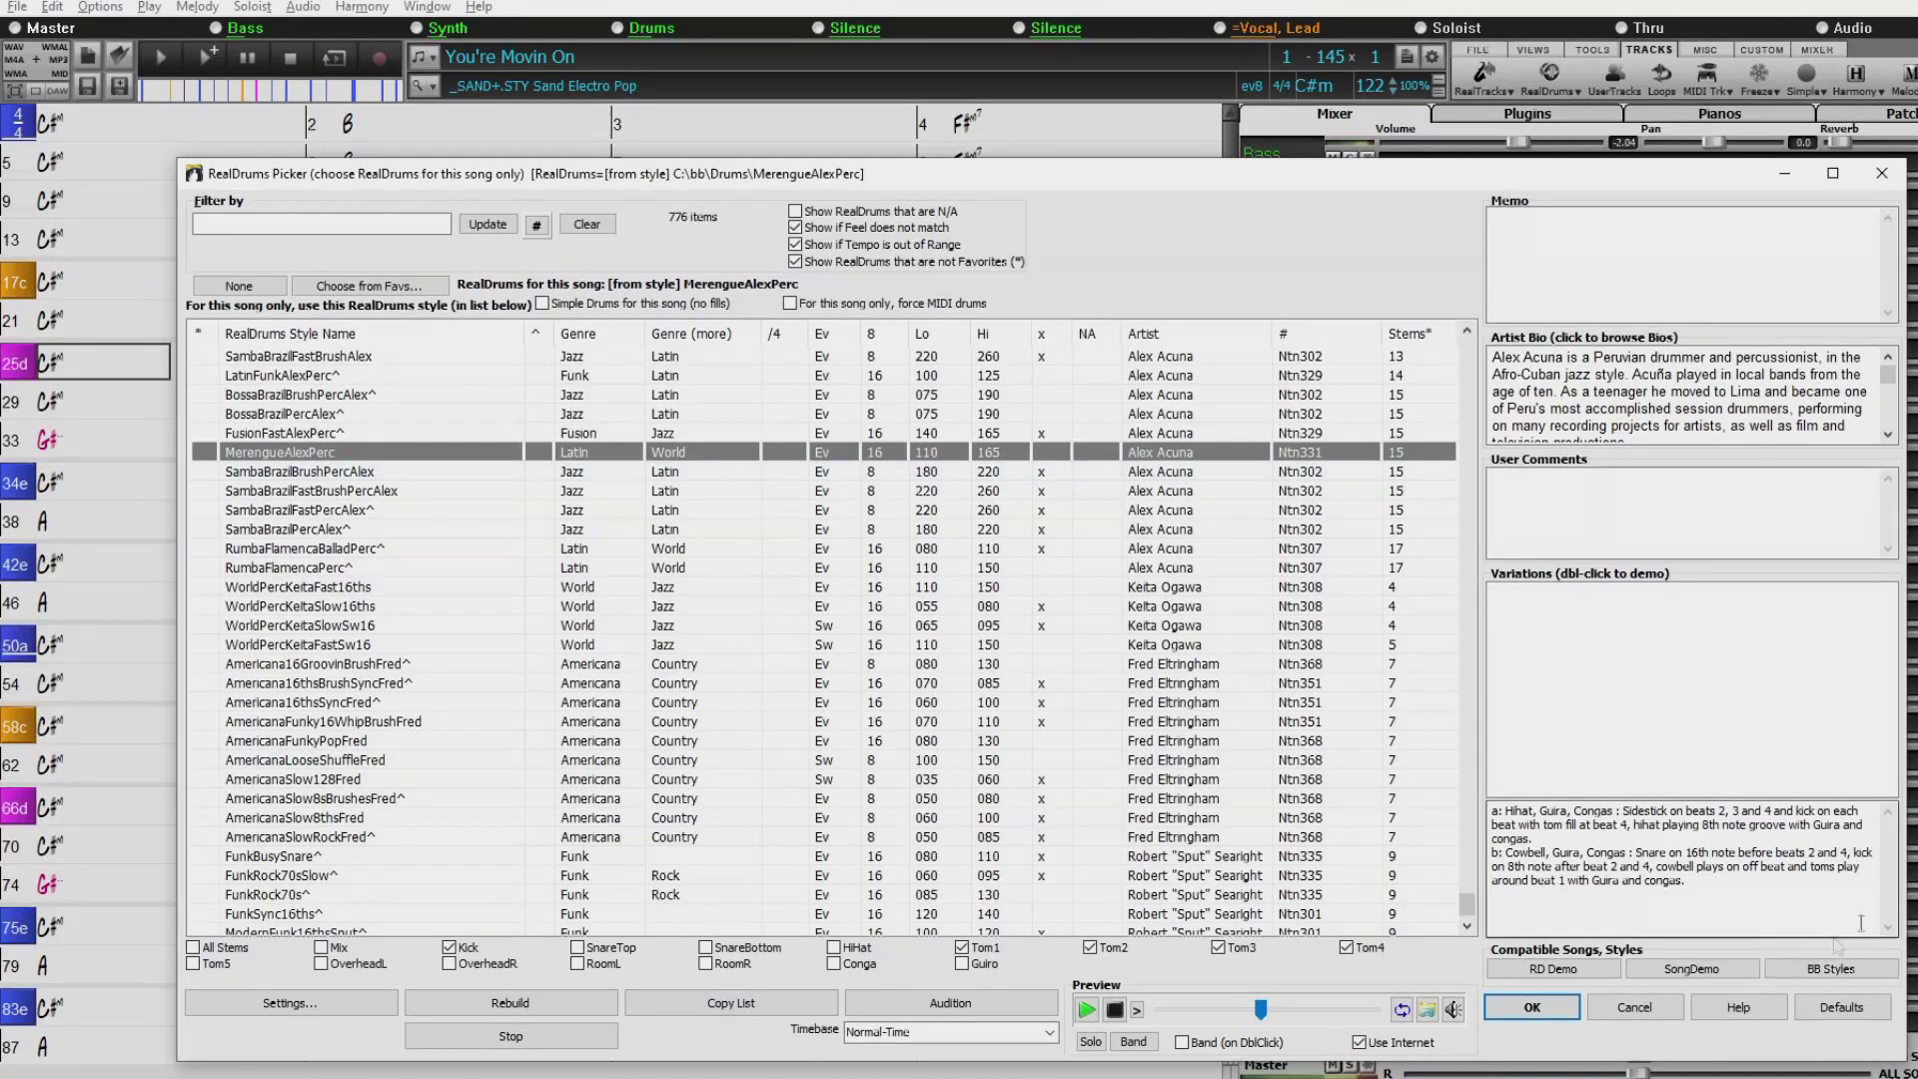
pyautogui.click(1542, 1009)
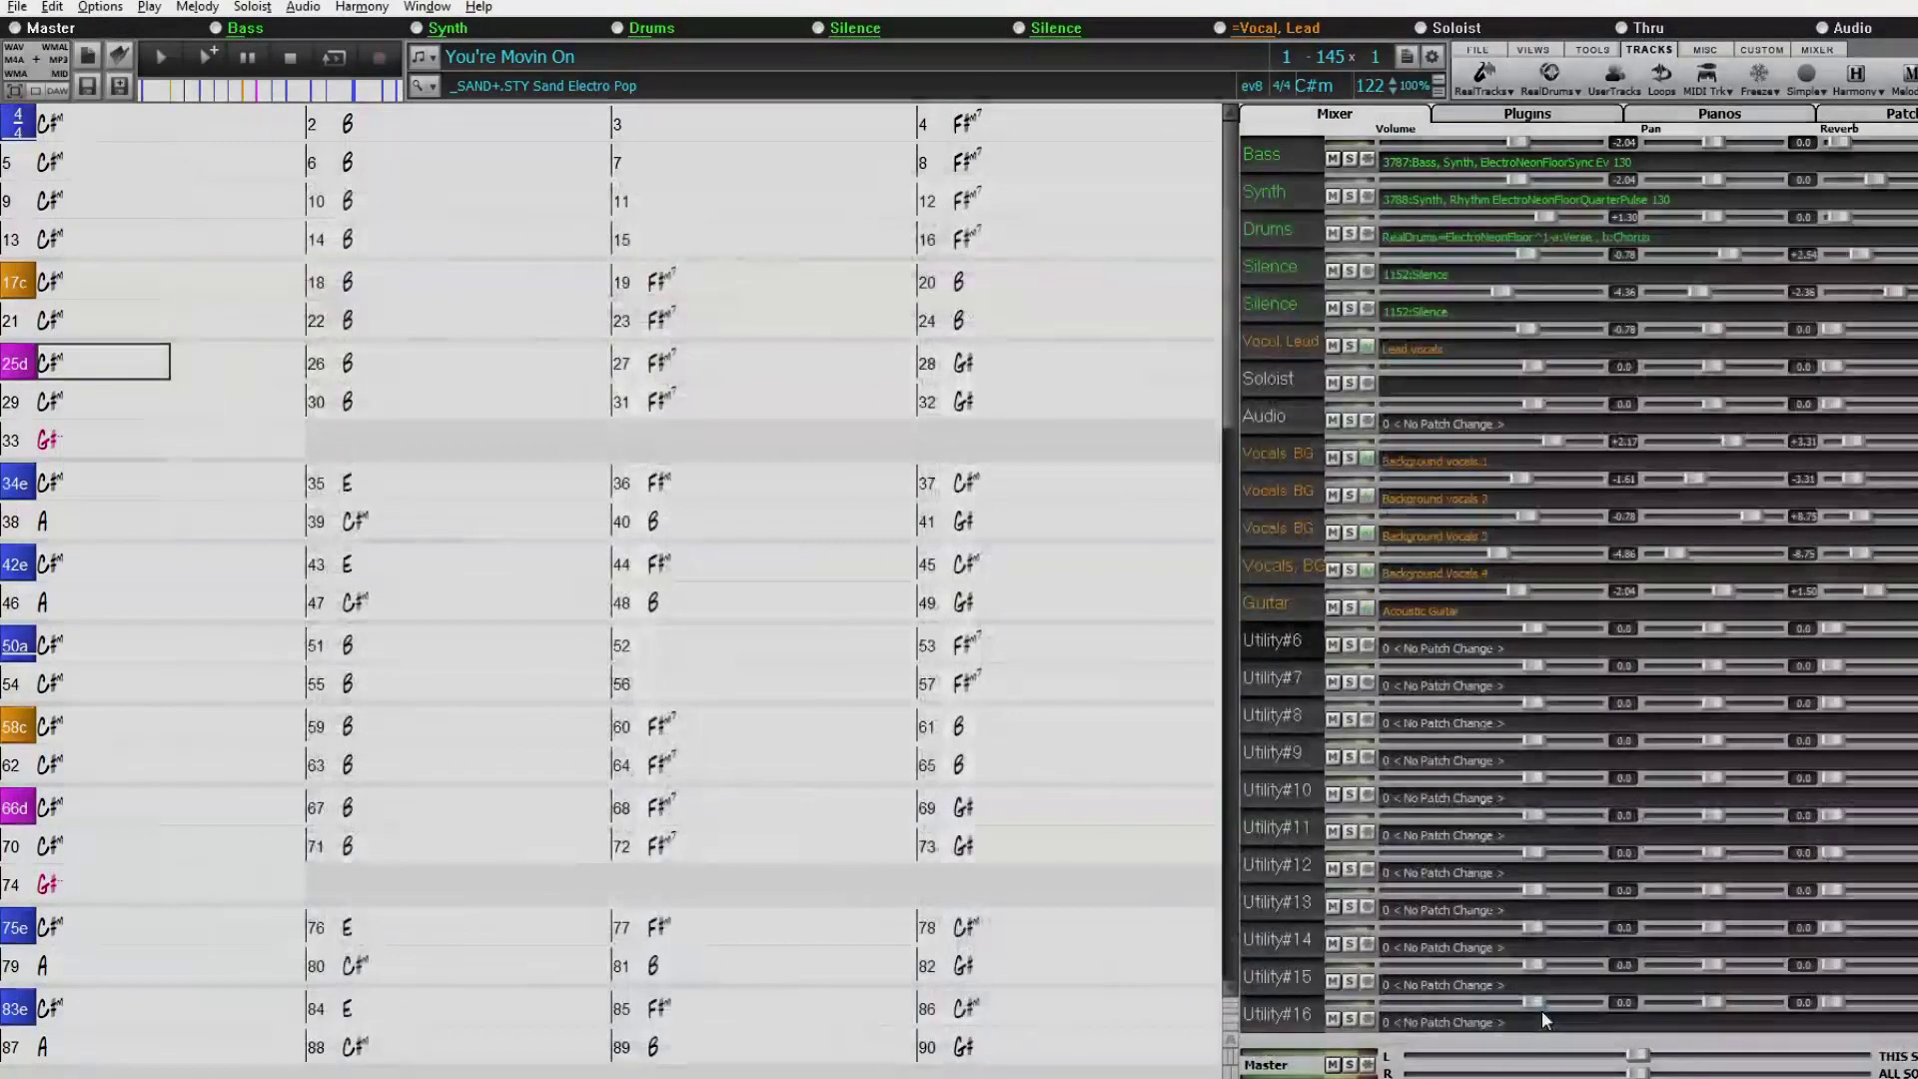
# Generate and play the song with the Kick stem soloed, and raise the Kick volume to +2.17.
pyautogui.click(209, 66)
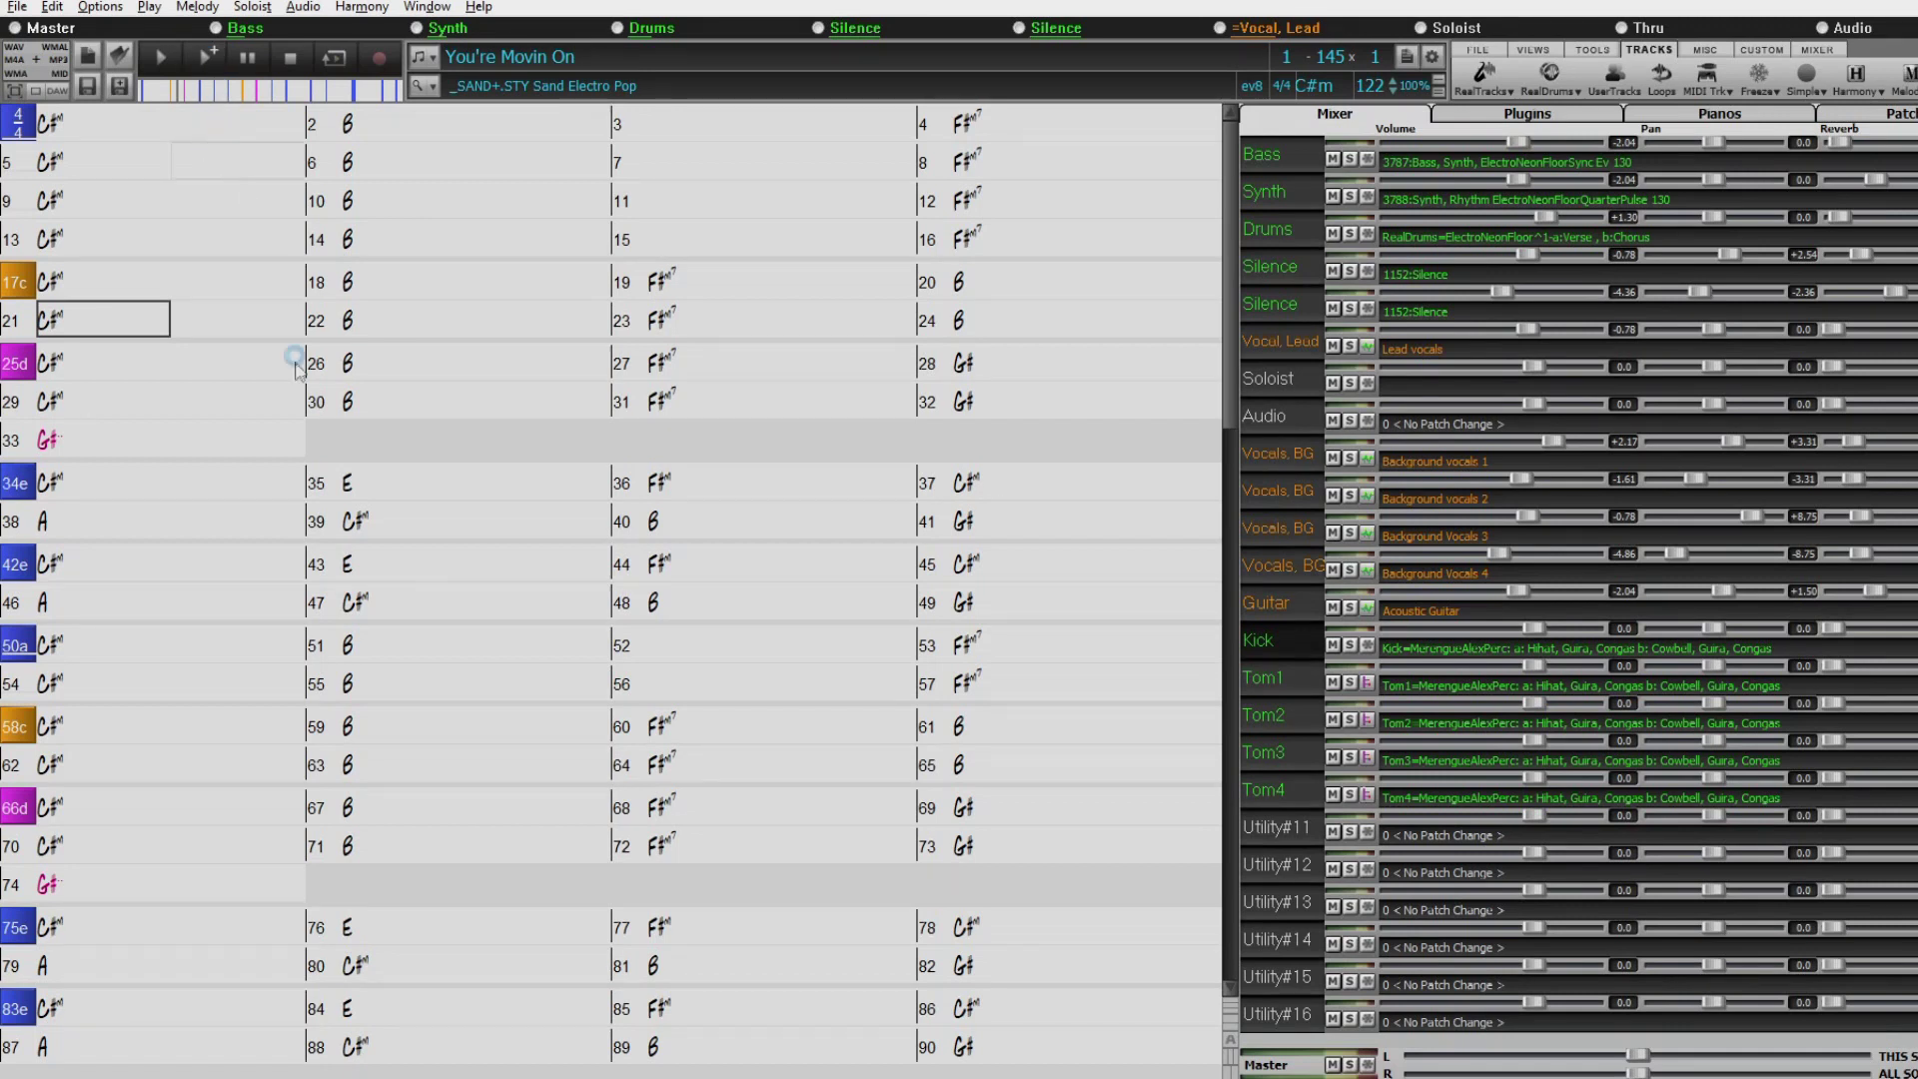
pyautogui.click(1349, 645)
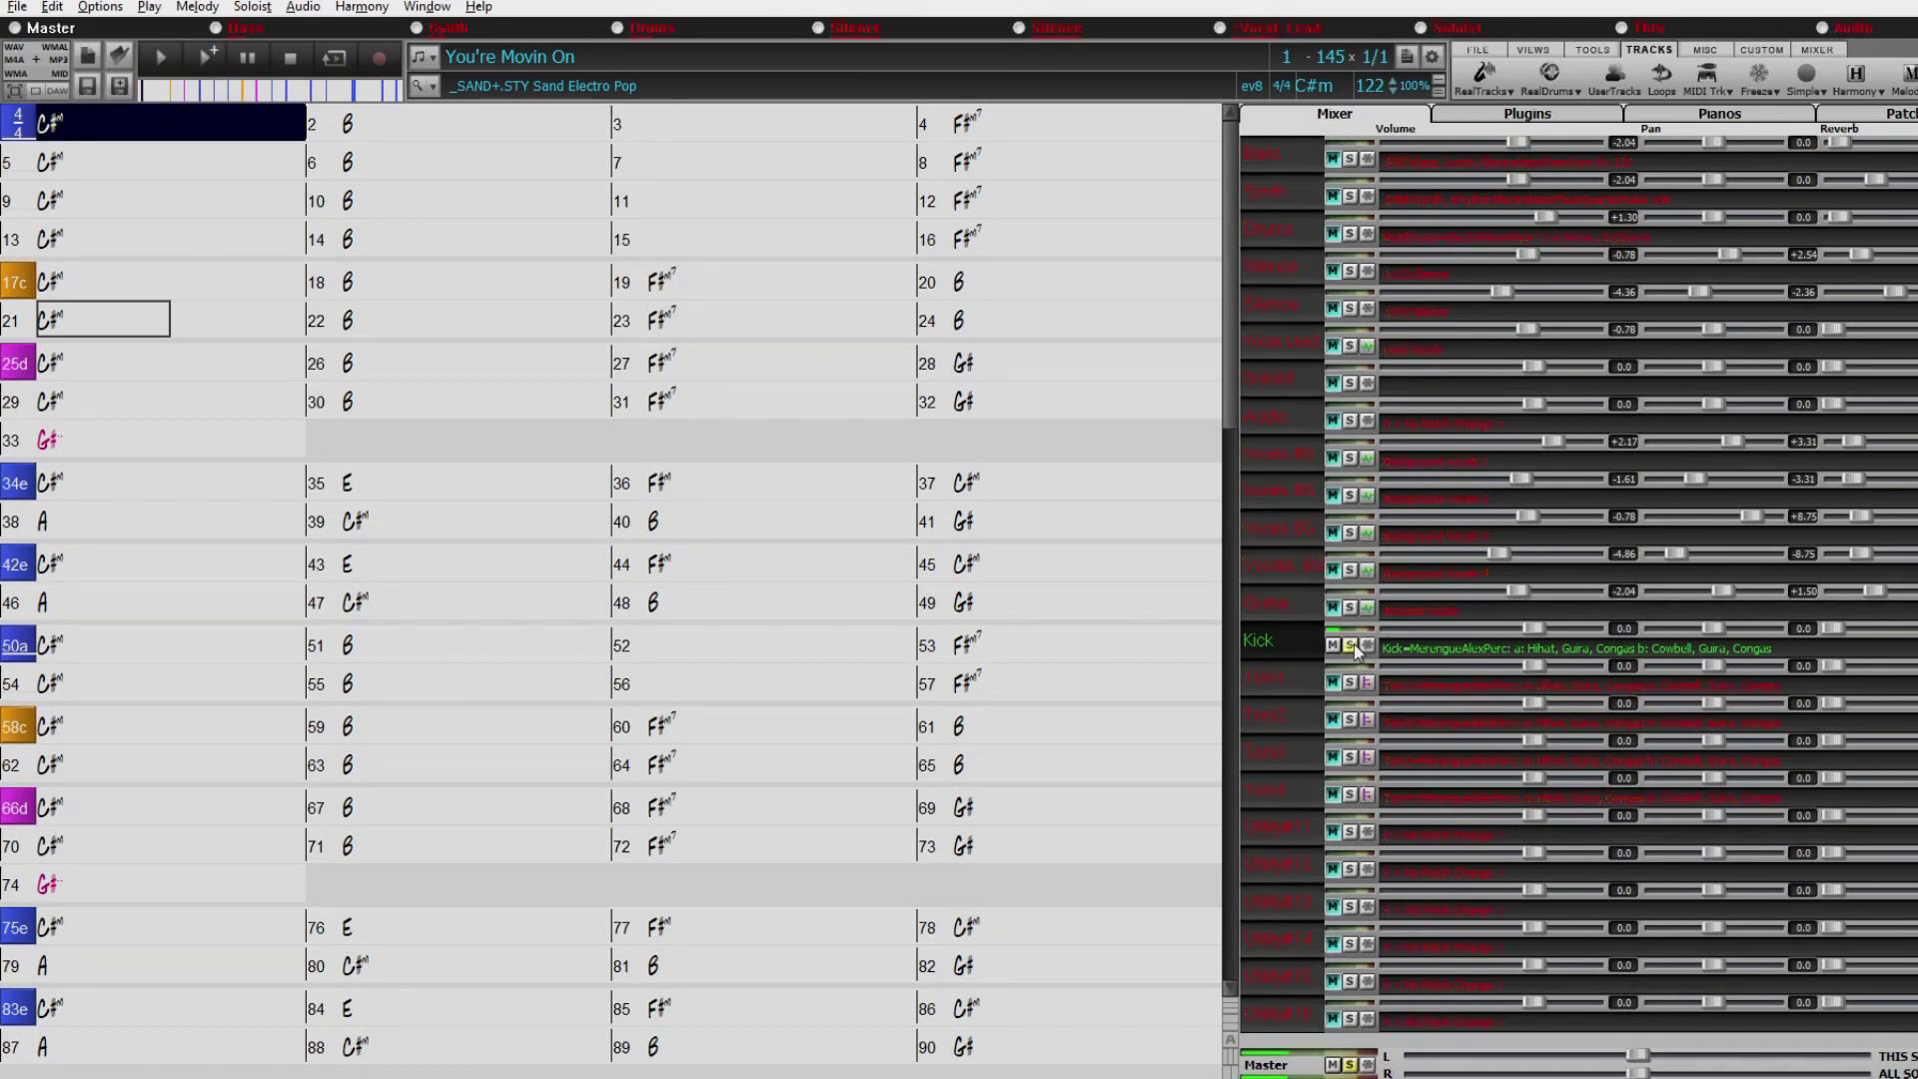
pyautogui.moveTo(1534, 629); pyautogui.dragTo(1555, 632)
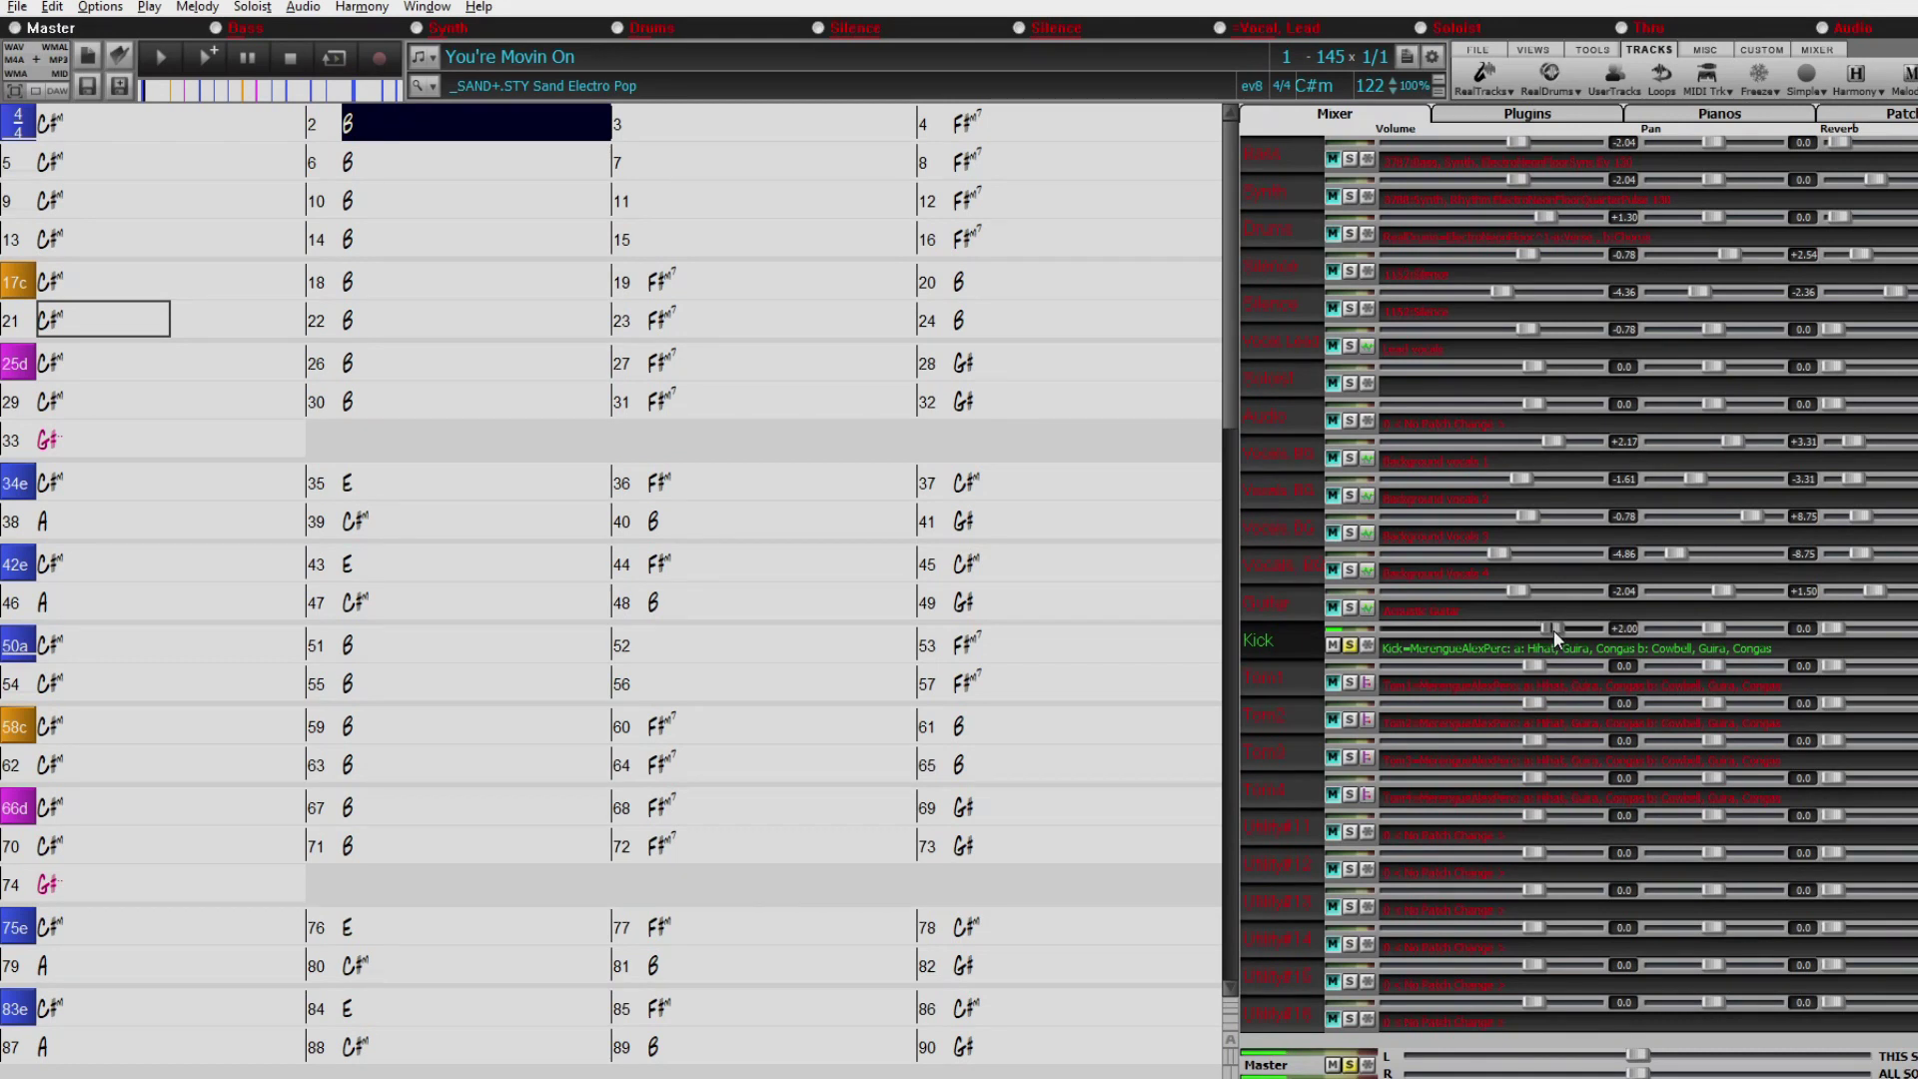
# Take the Kick out of solo and solo the Tom1, Tom2, Tom3 and Tom4 stems together.
pyautogui.click(1349, 644)
pyautogui.click(1349, 682)
pyautogui.click(1349, 719)
pyautogui.click(1348, 759)
pyautogui.click(1352, 794)
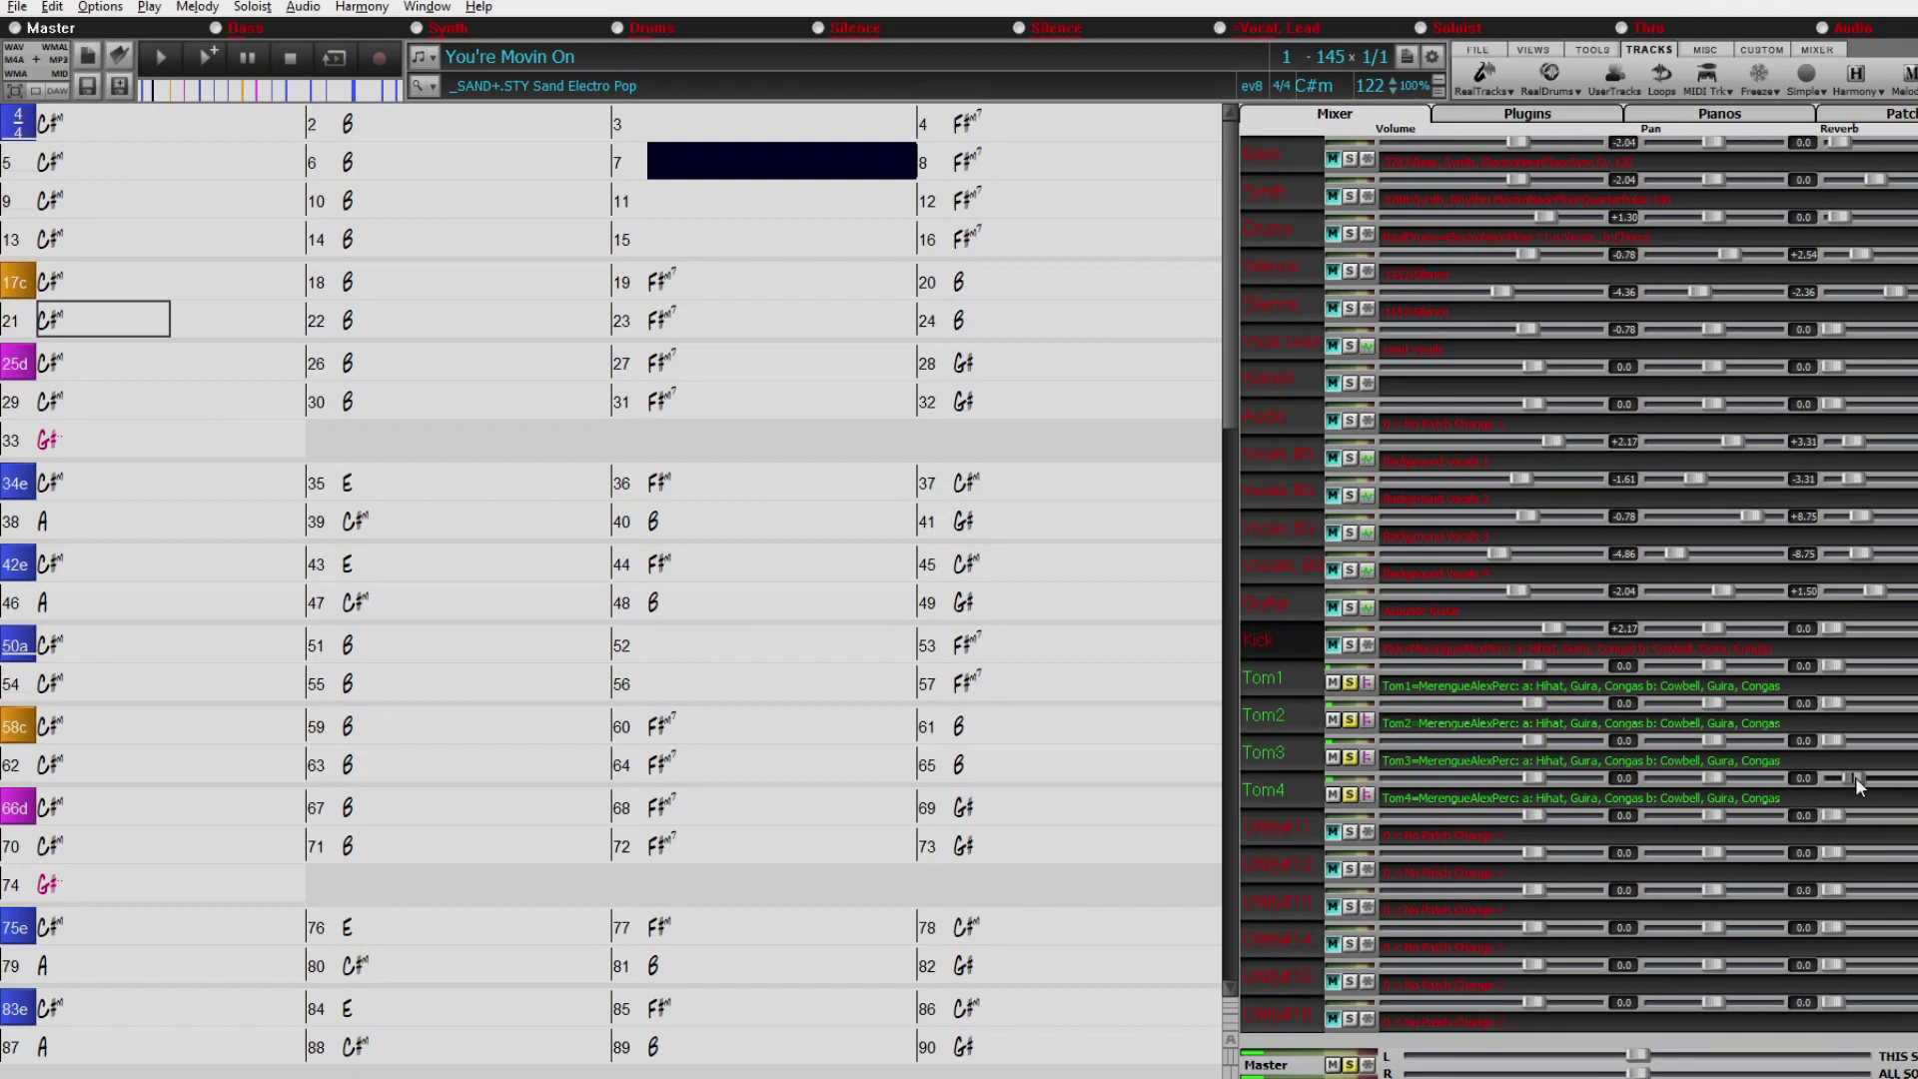
# Raise the reverb on the soloed Tom stems and take them out of solo.
pyautogui.click(1868, 815)
pyautogui.moveTo(1832, 740); pyautogui.dragTo(1866, 743)
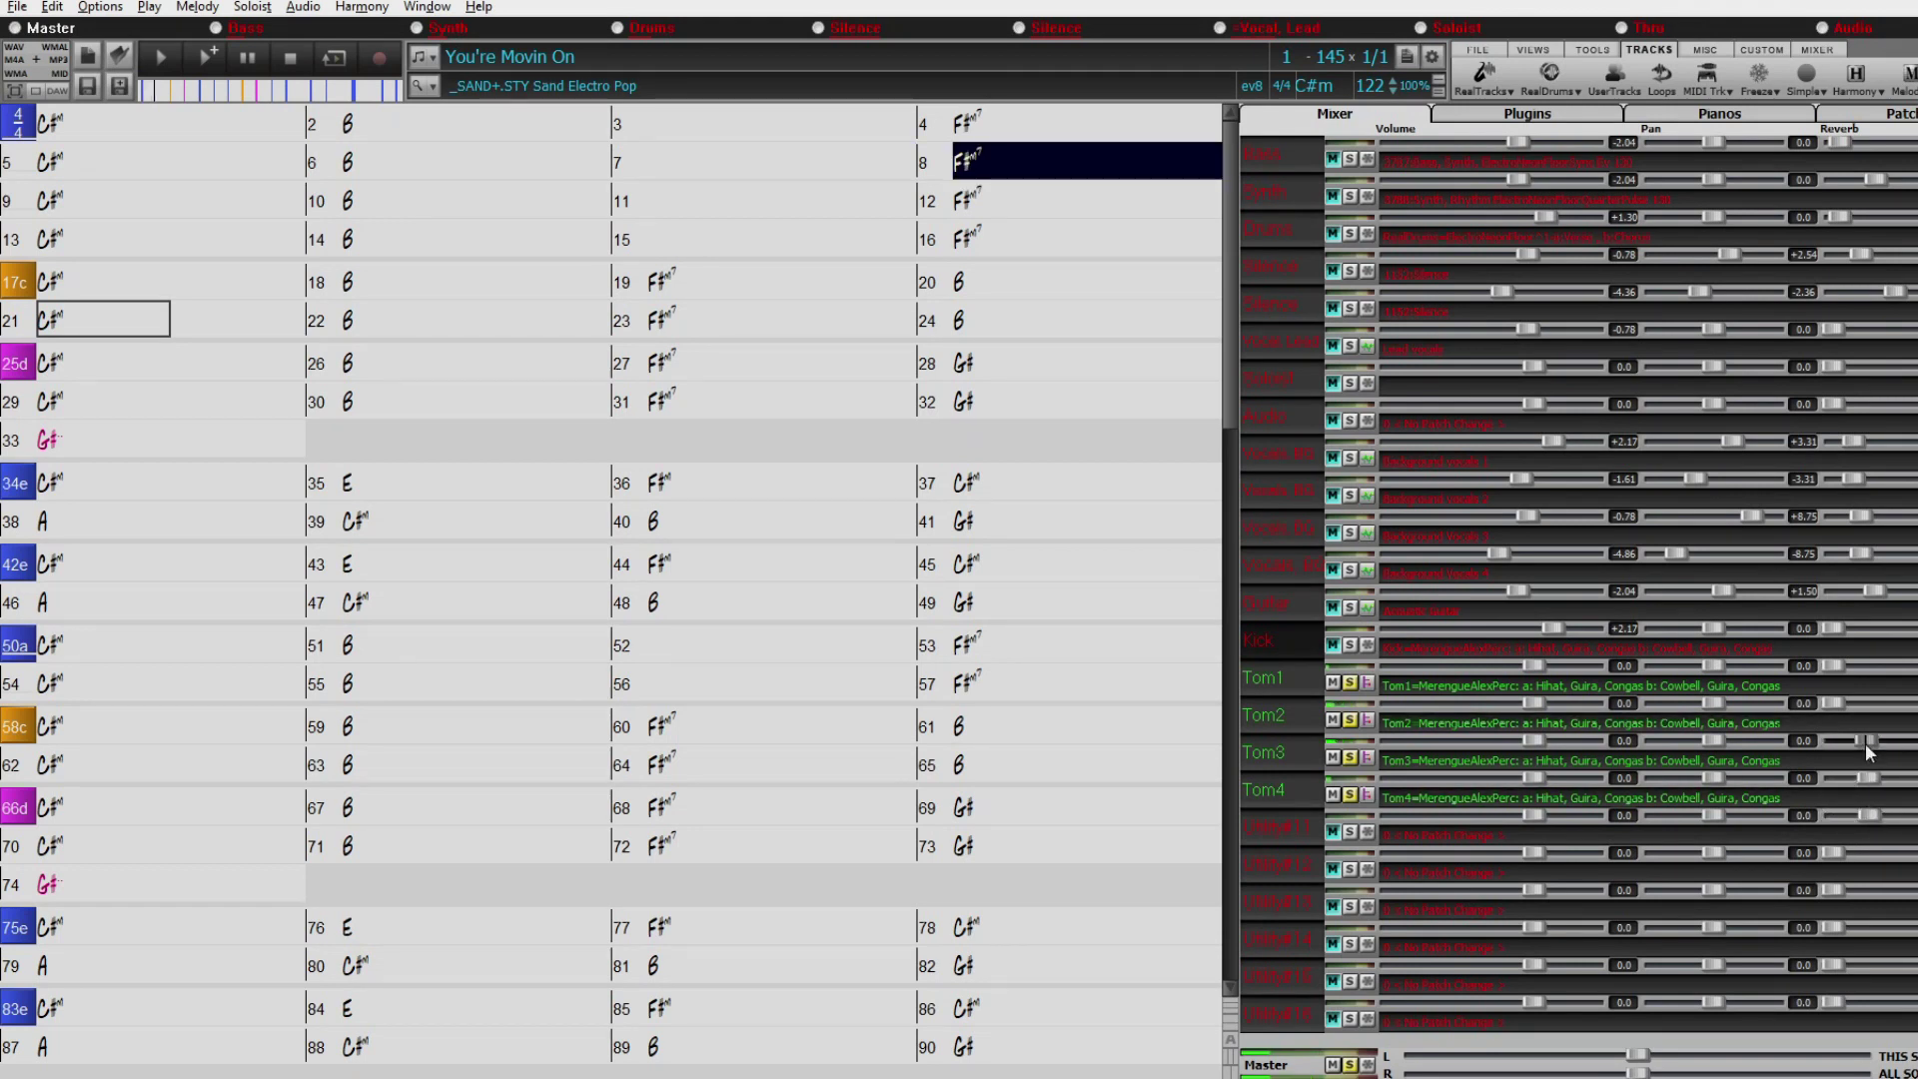
pyautogui.click(1856, 701)
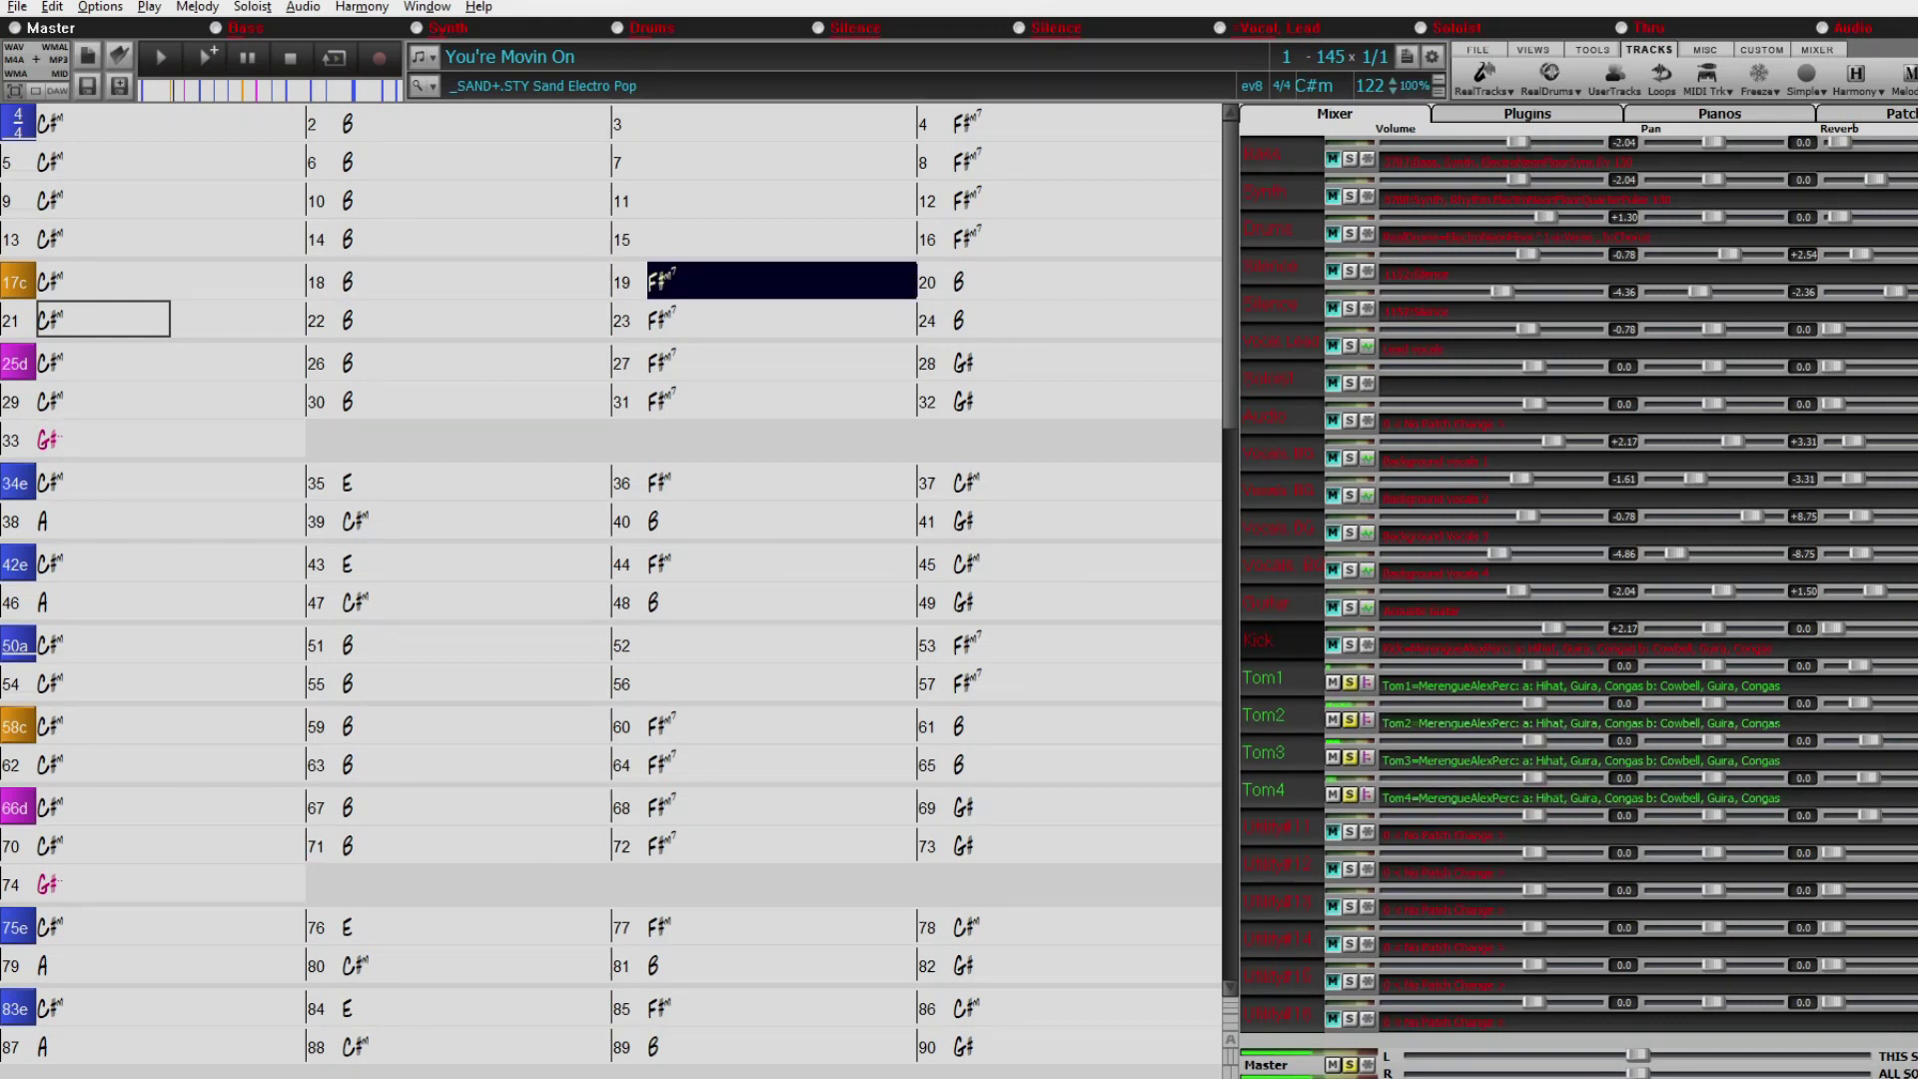
pyautogui.click(1350, 682)
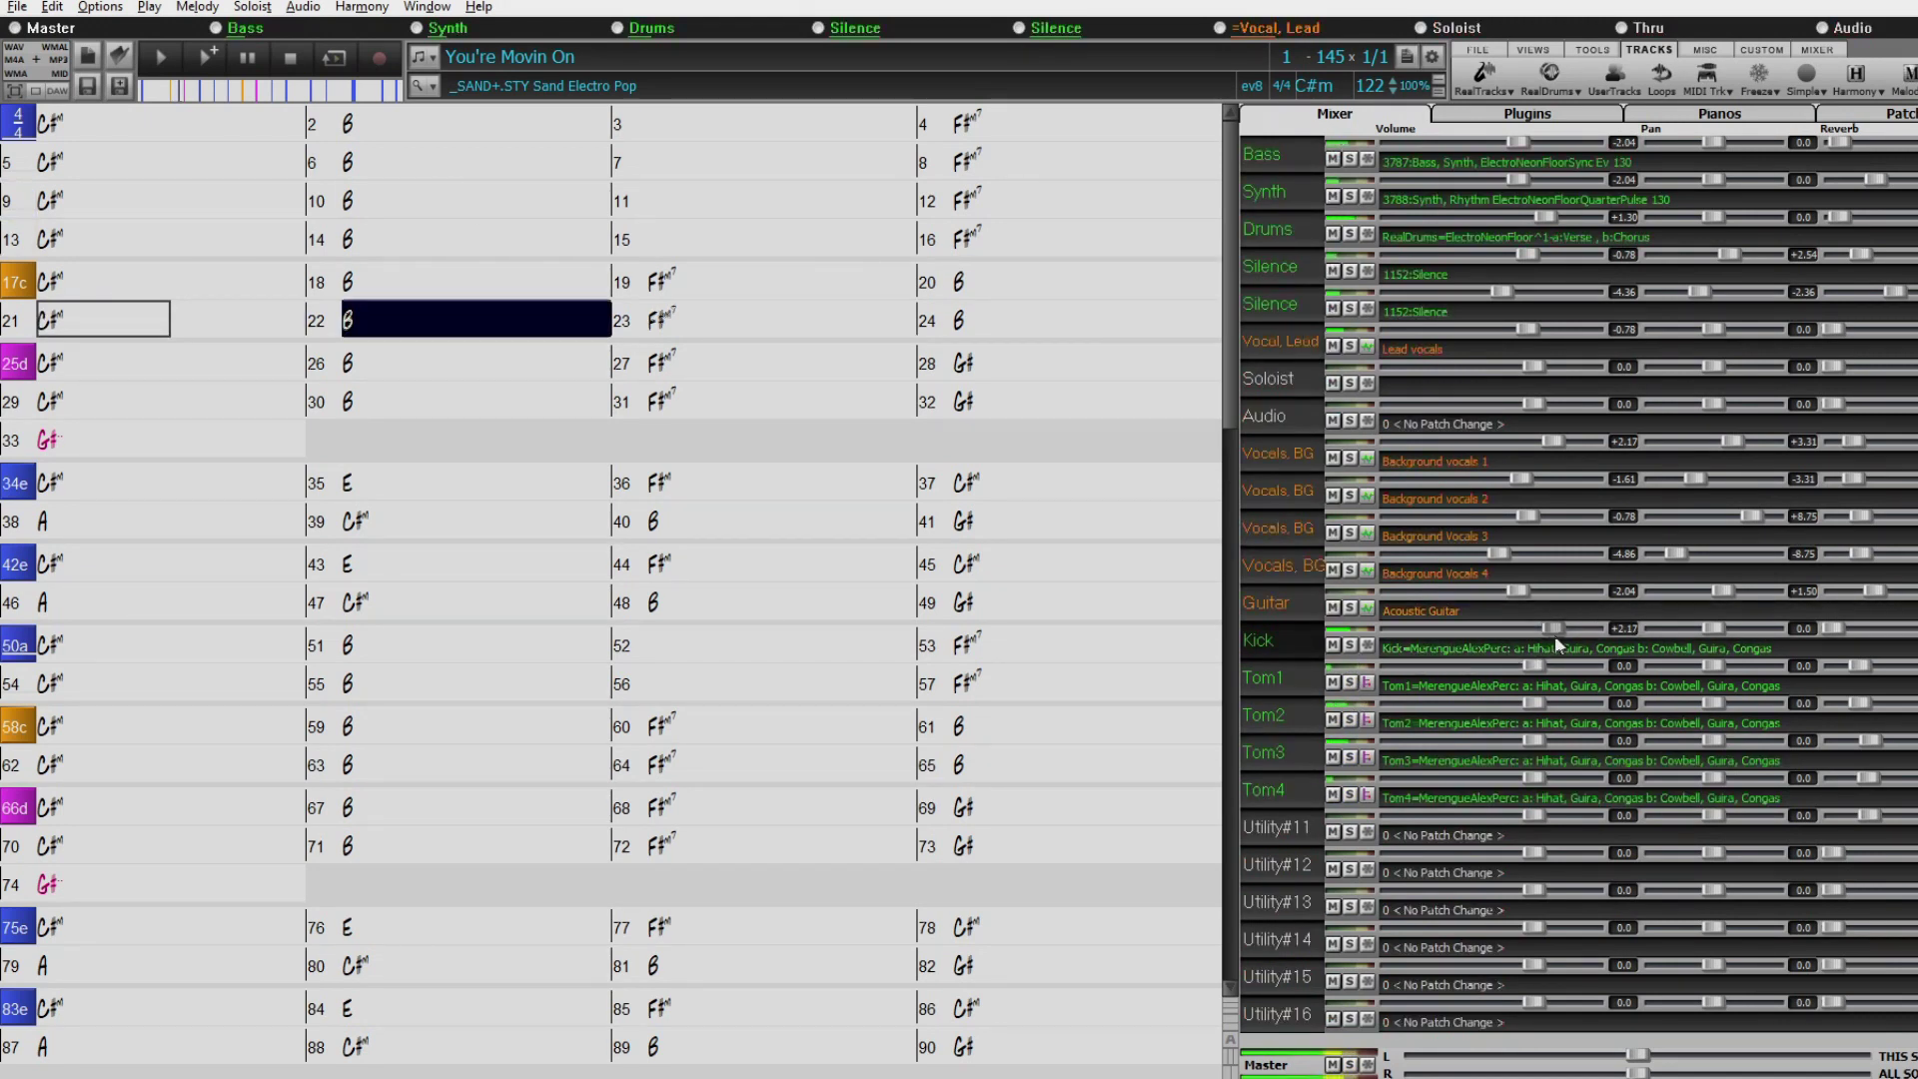
# Raise the volumes of Tom1 to +2.34, Tom2 to +3.16, Tom3 to +2.34 and Tom4 to +3.48.
pyautogui.moveTo(1534, 665); pyautogui.dragTo(1555, 665)
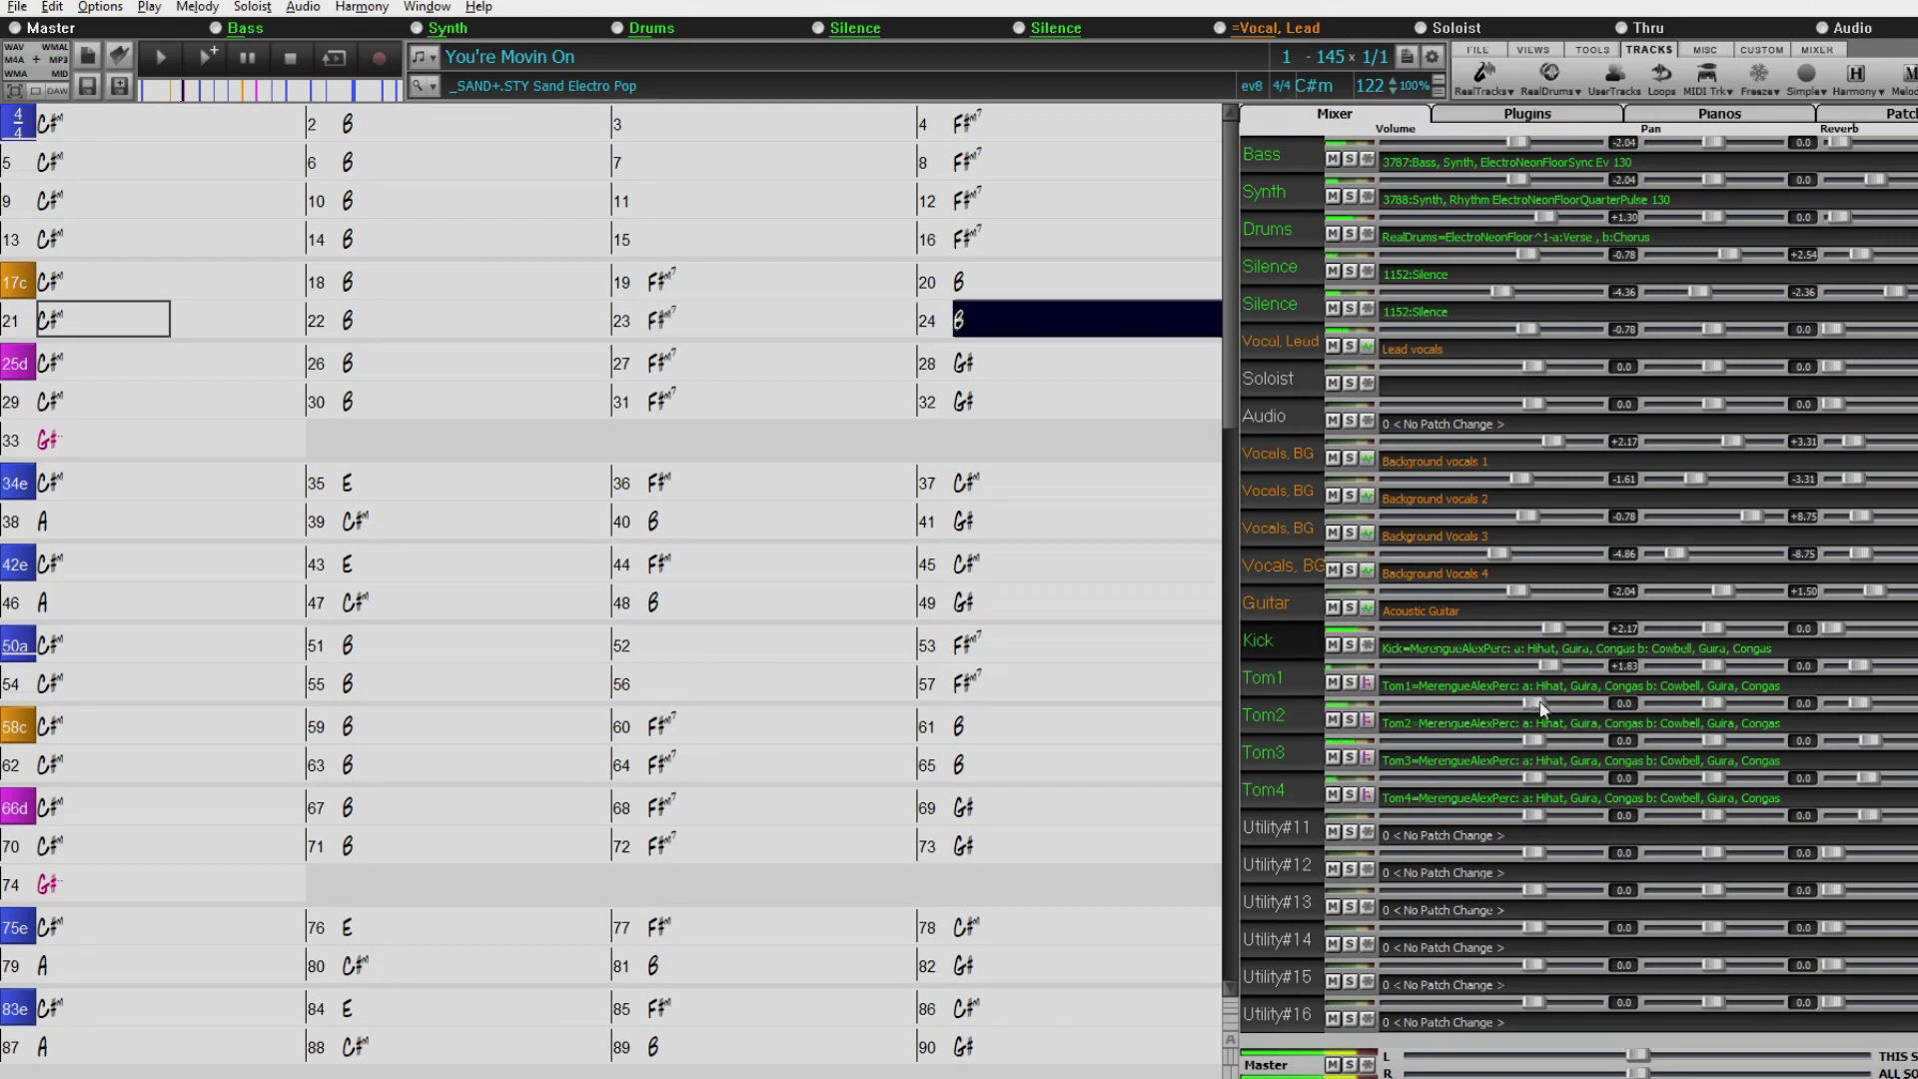
pyautogui.moveTo(1536, 740); pyautogui.dragTo(1564, 705)
pyautogui.moveTo(1534, 778); pyautogui.dragTo(1544, 739)
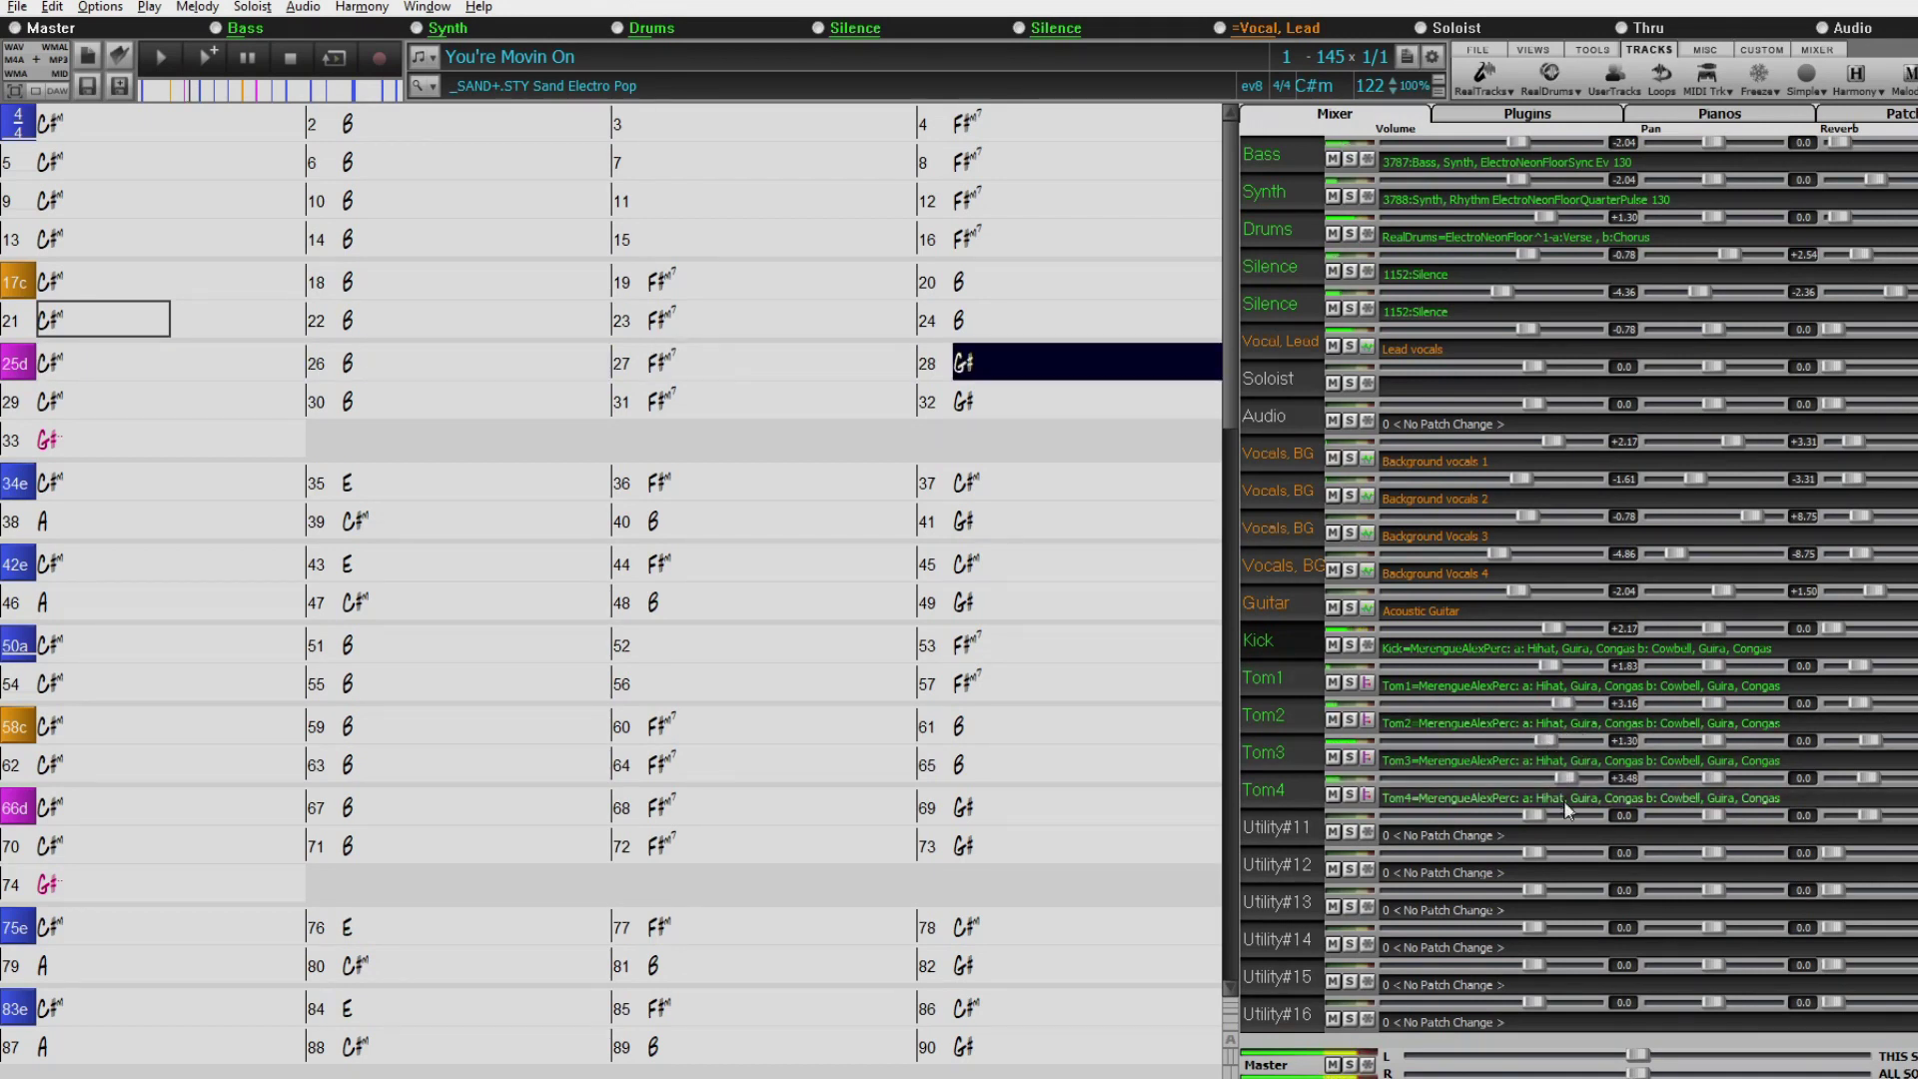
pyautogui.moveTo(1546, 740); pyautogui.dragTo(1555, 740)
pyautogui.moveTo(1555, 665); pyautogui.dragTo(1554, 665)
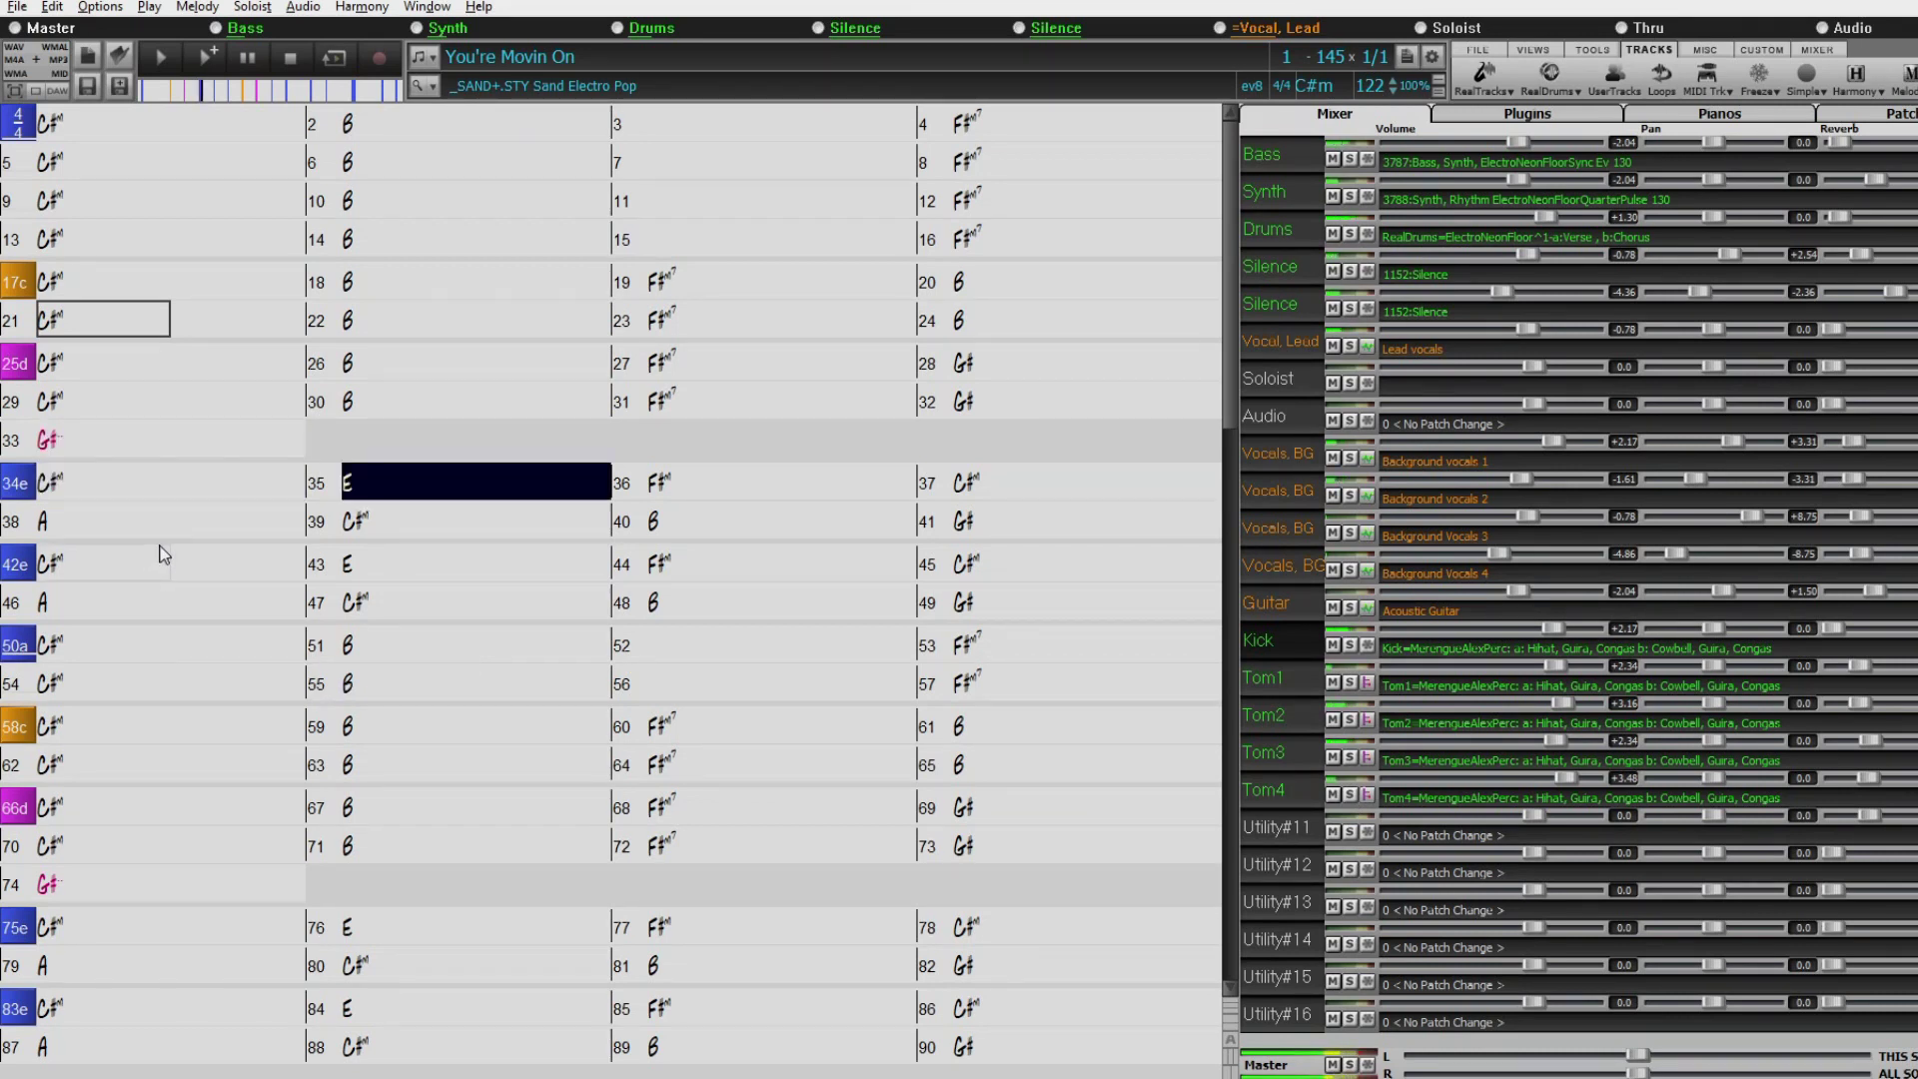
# Stop playback and replay the song from bar 25.
pyautogui.click(290, 58)
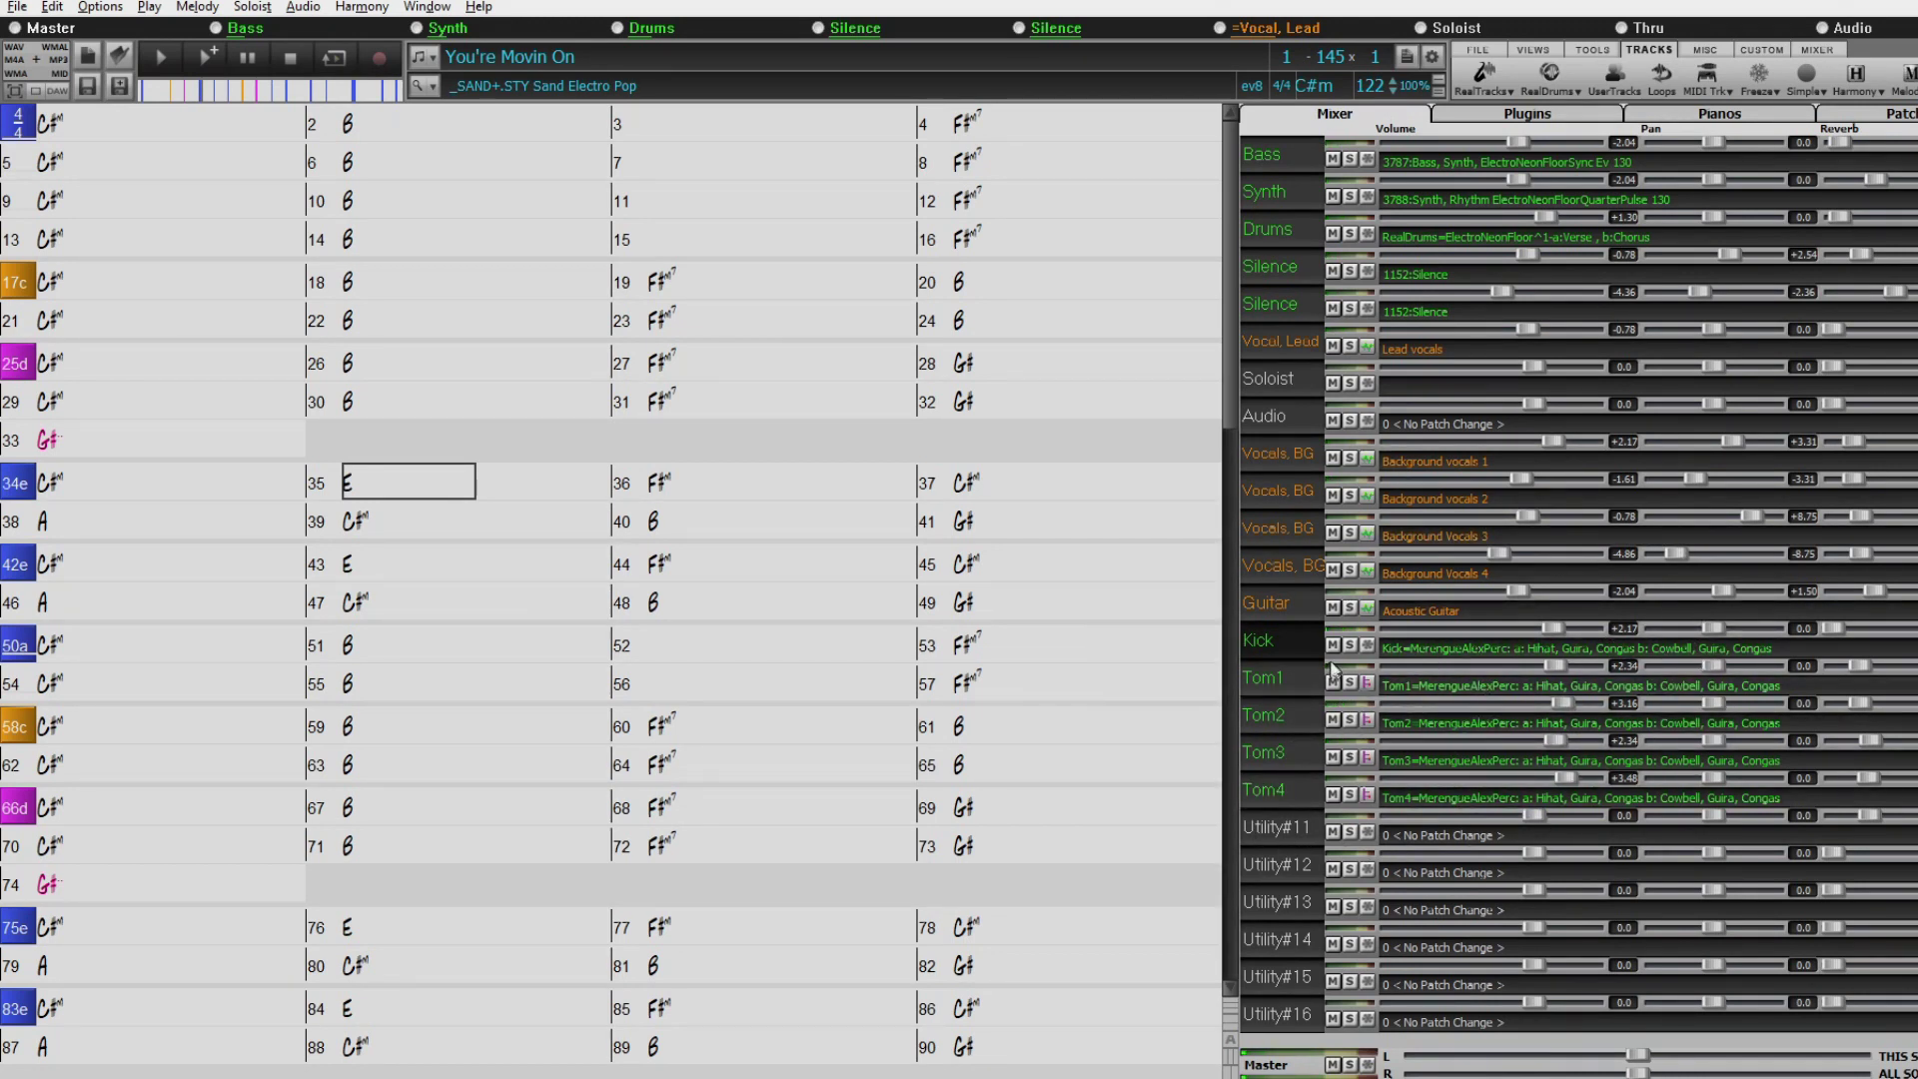
pyautogui.click(77, 365)
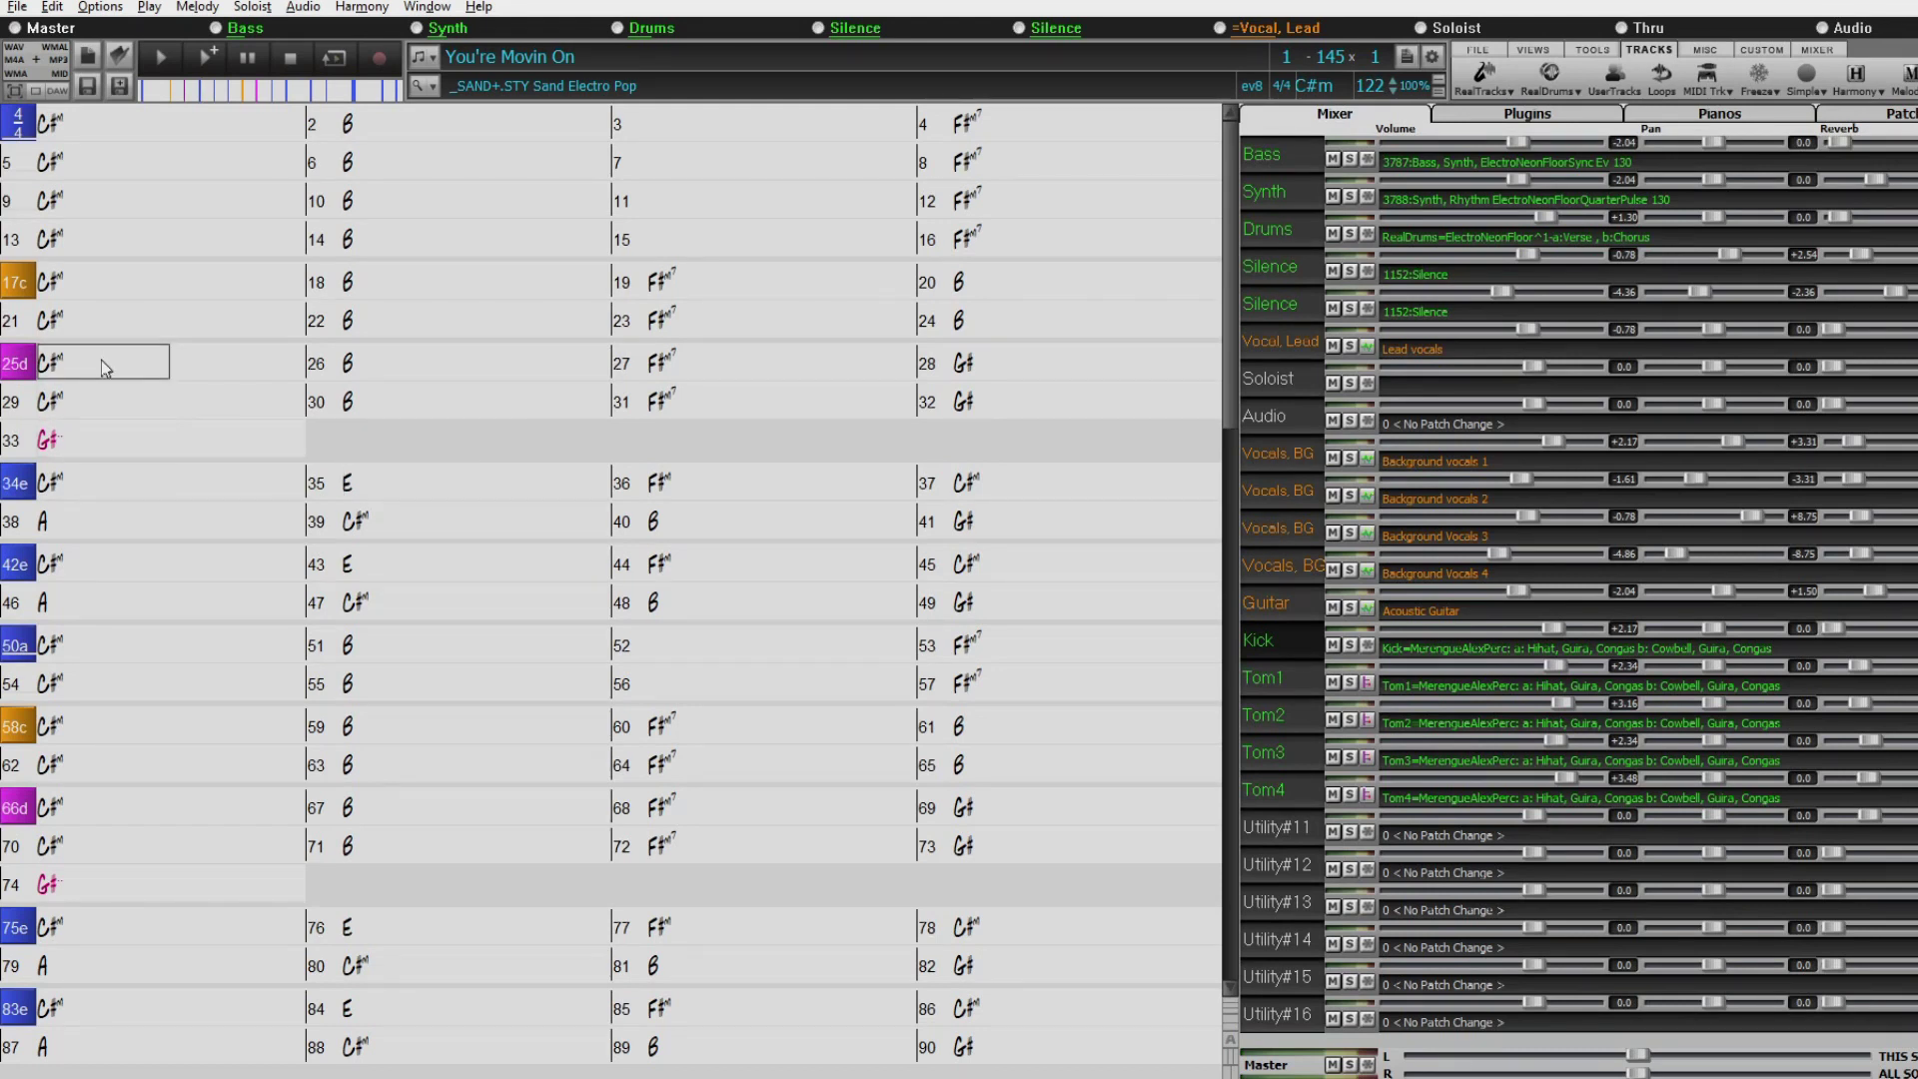
pyautogui.moveTo(98, 359); pyautogui.dragTo(107, 377)
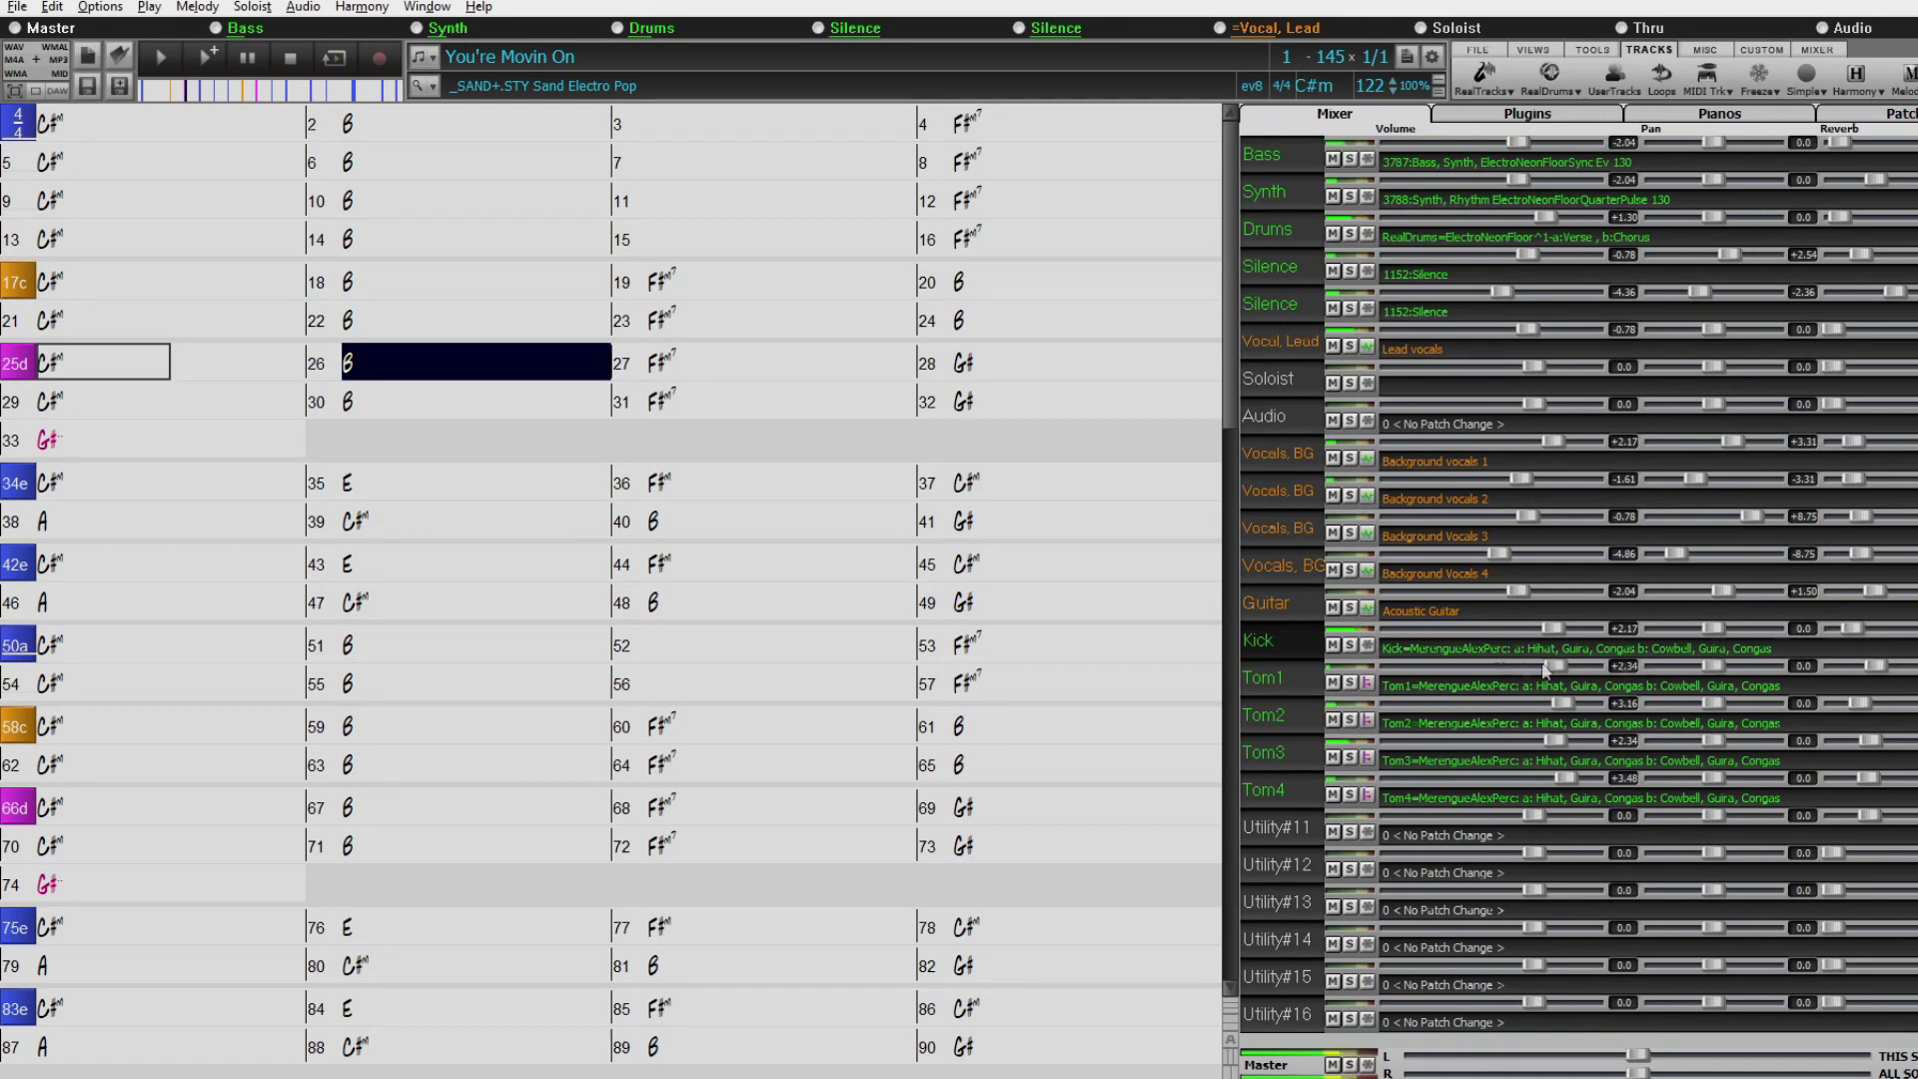
# Solo the Tom1, Tom2, Tom3 and Tom4 stems together to hear them on their own.
pyautogui.click(1351, 646)
pyautogui.click(1350, 682)
pyautogui.click(1349, 719)
pyautogui.keyDown('ctrl'); pyautogui.click(1349, 757); pyautogui.keyUp('ctrl')
pyautogui.keyDown('ctrl'); pyautogui.click(1349, 682); pyautogui.keyUp('ctrl')
pyautogui.keyDown('ctrl'); pyautogui.click(1349, 794); pyautogui.keyUp('ctrl')
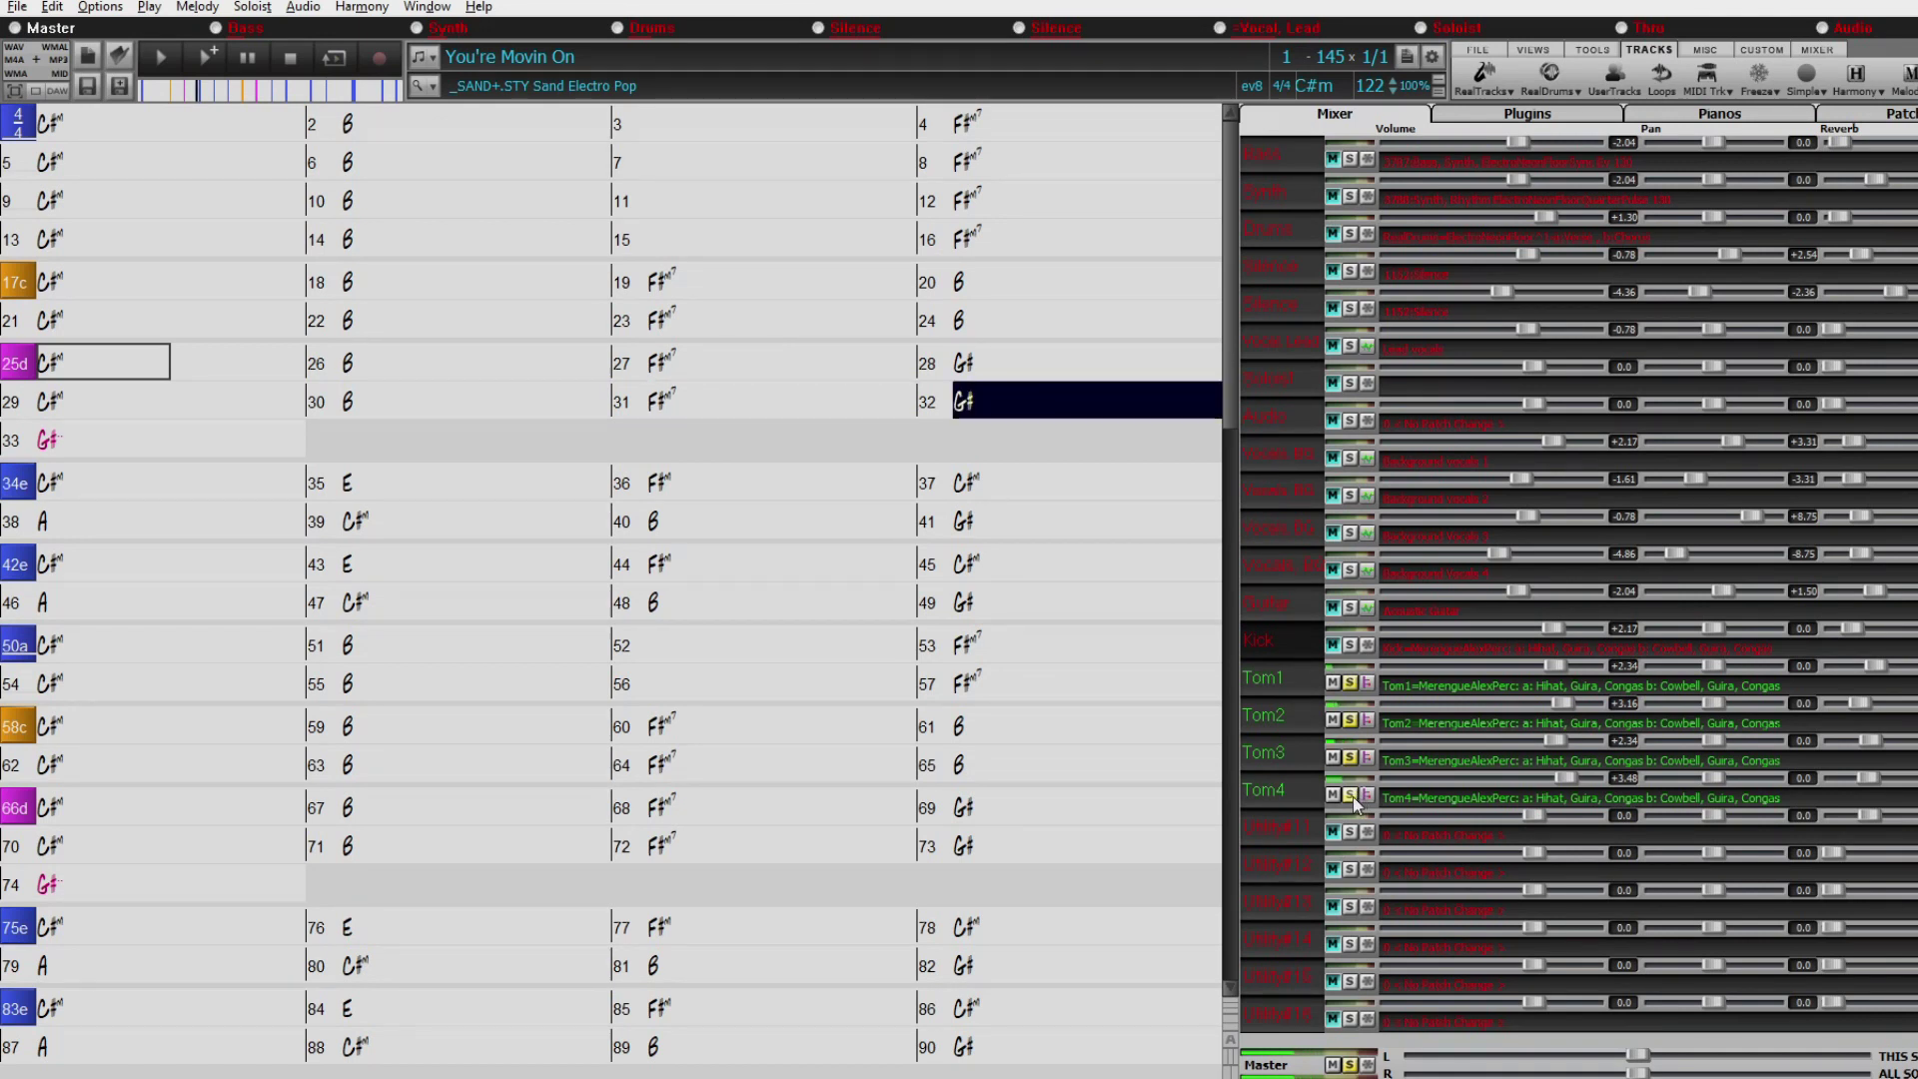
# Take Tom4, Tom3, Tom2 and Tom1 out of solo one after another and stop playback.
pyautogui.click(1352, 795)
pyautogui.click(1350, 754)
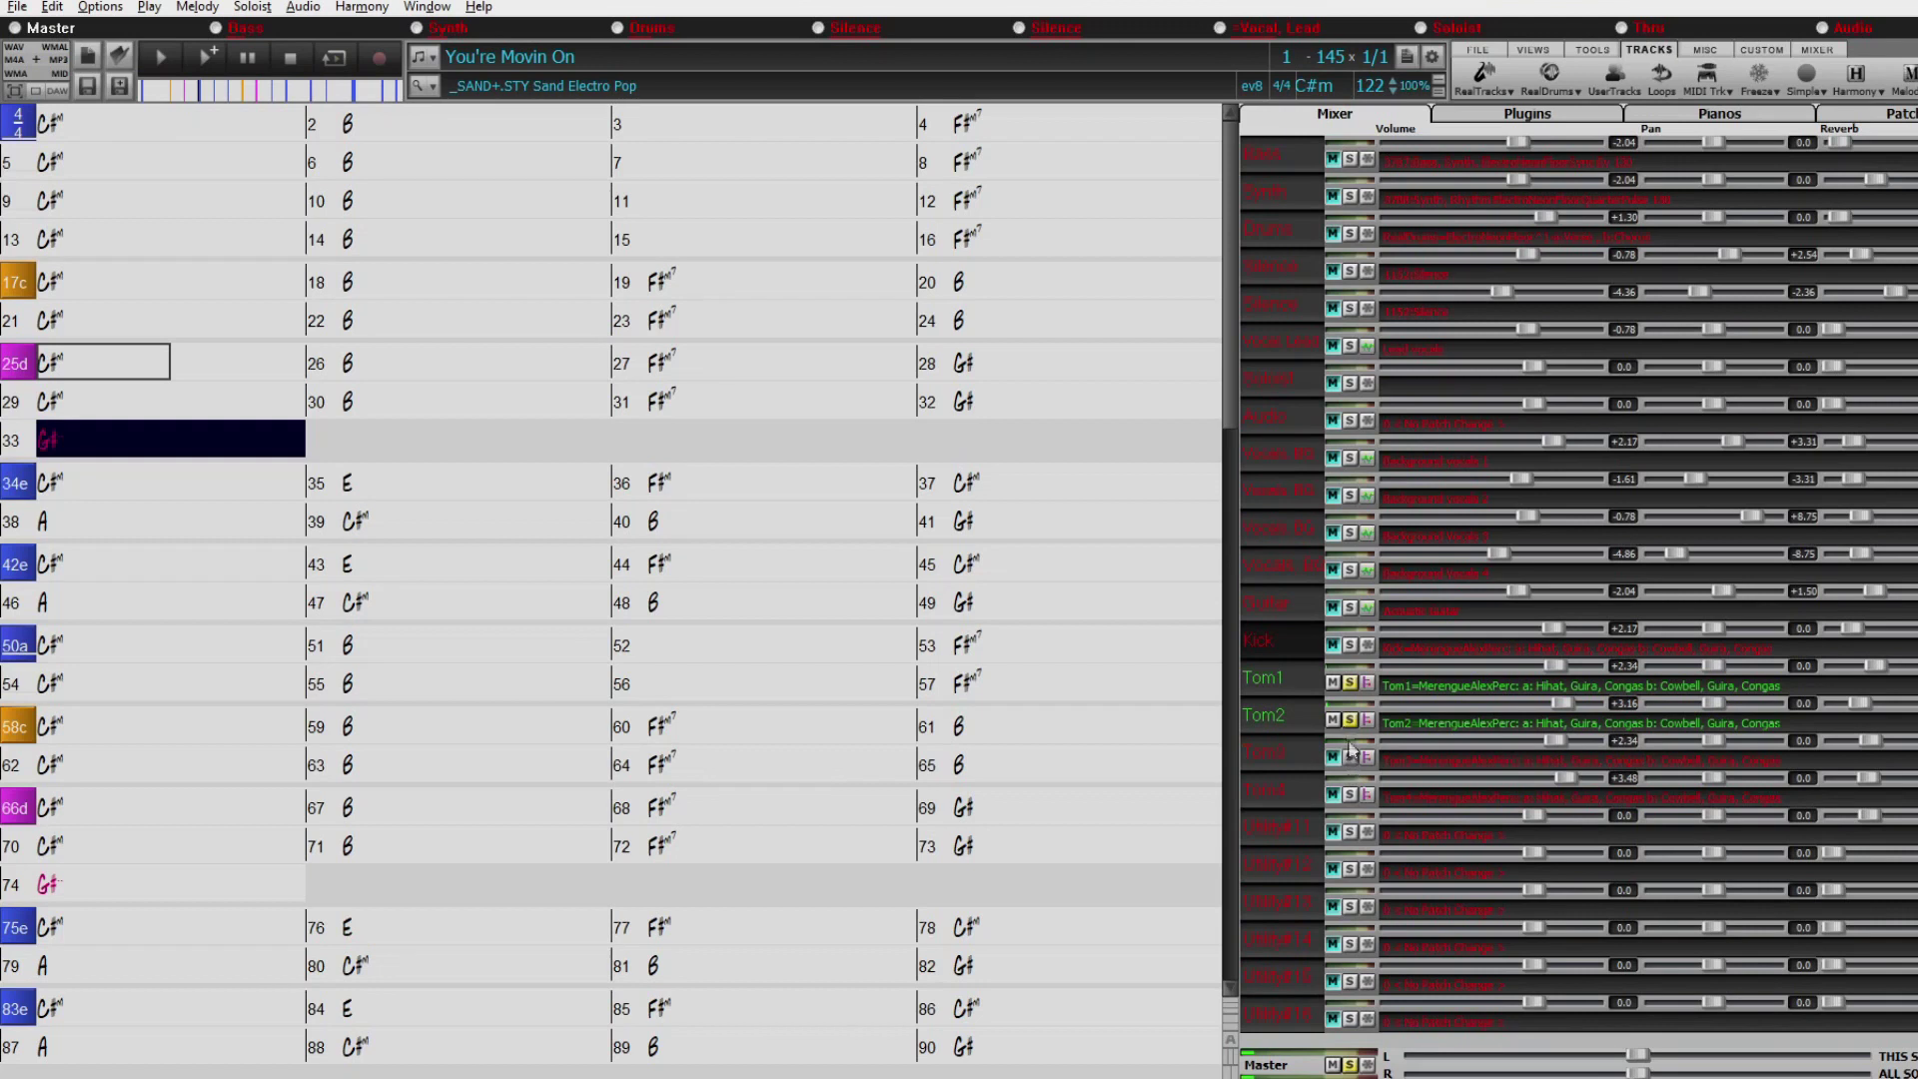
pyautogui.click(1350, 719)
pyautogui.click(1350, 683)
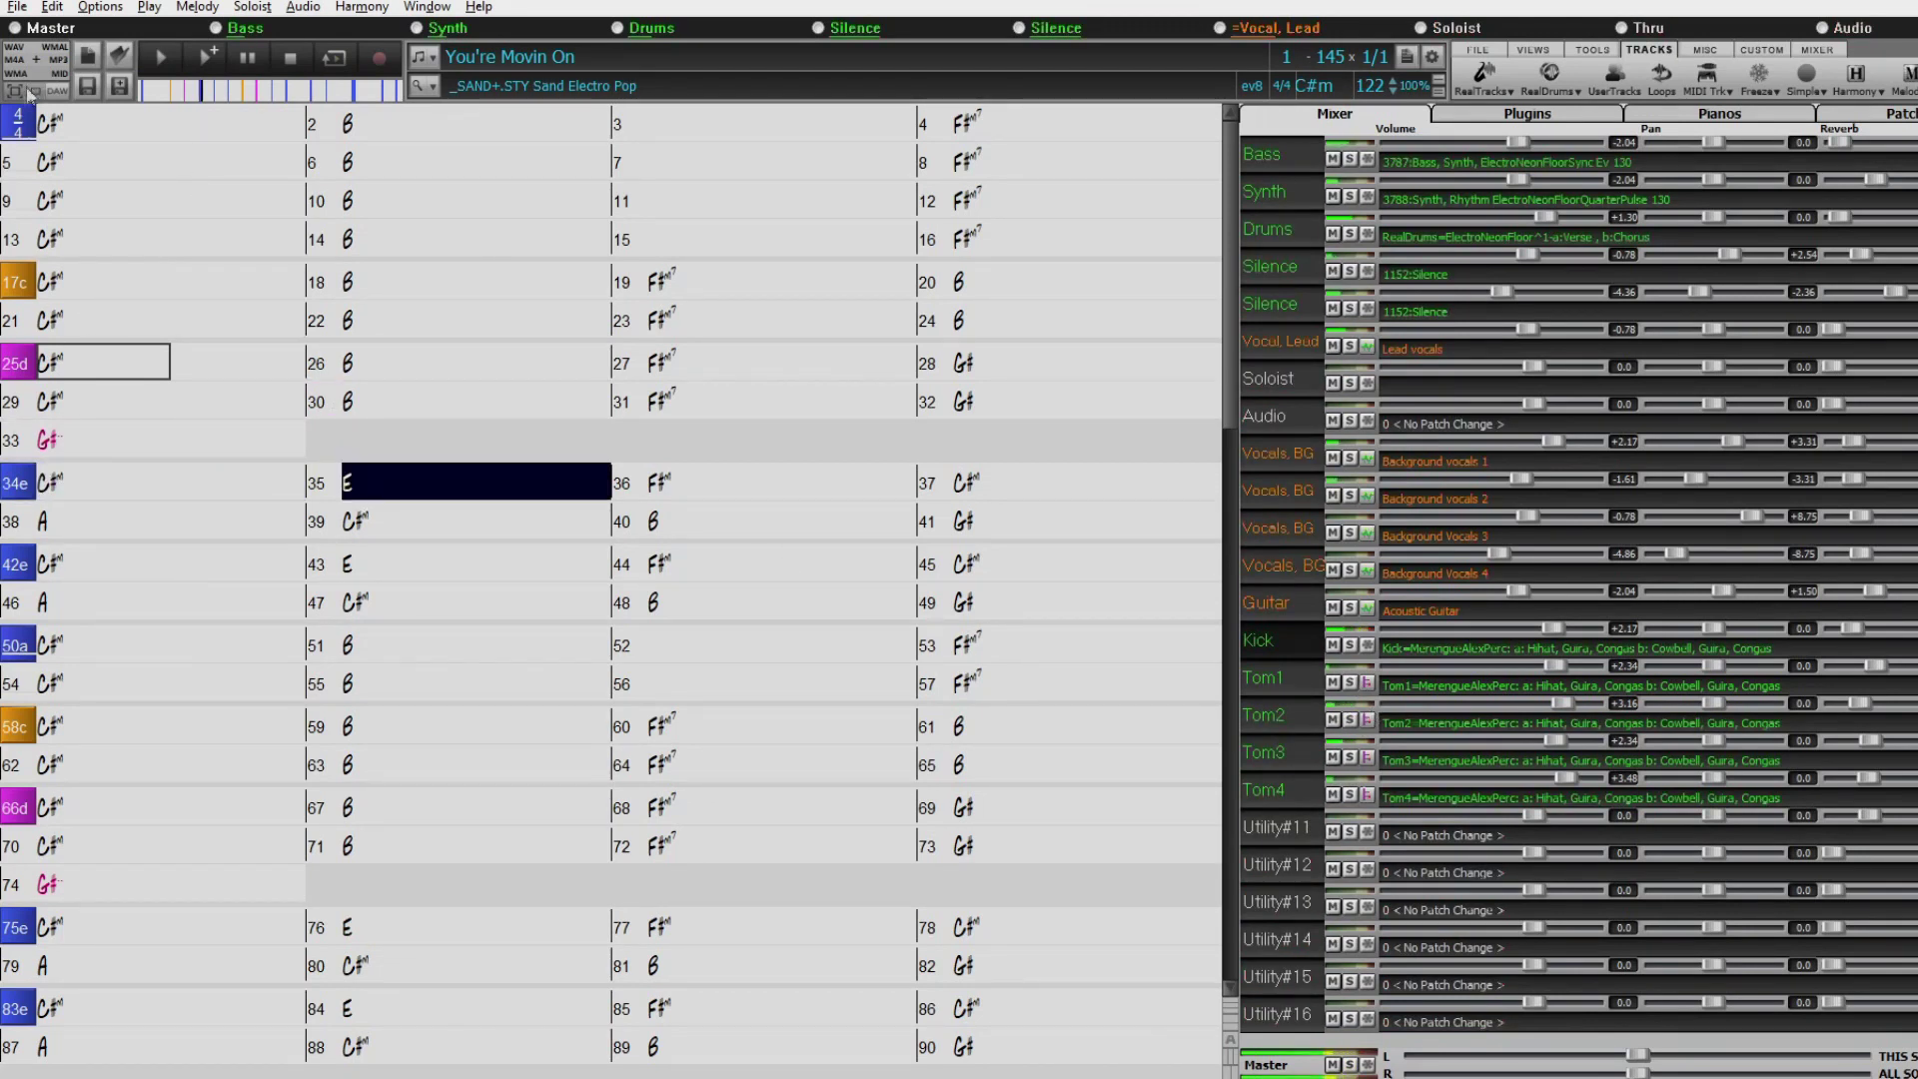
pyautogui.press('Escape')
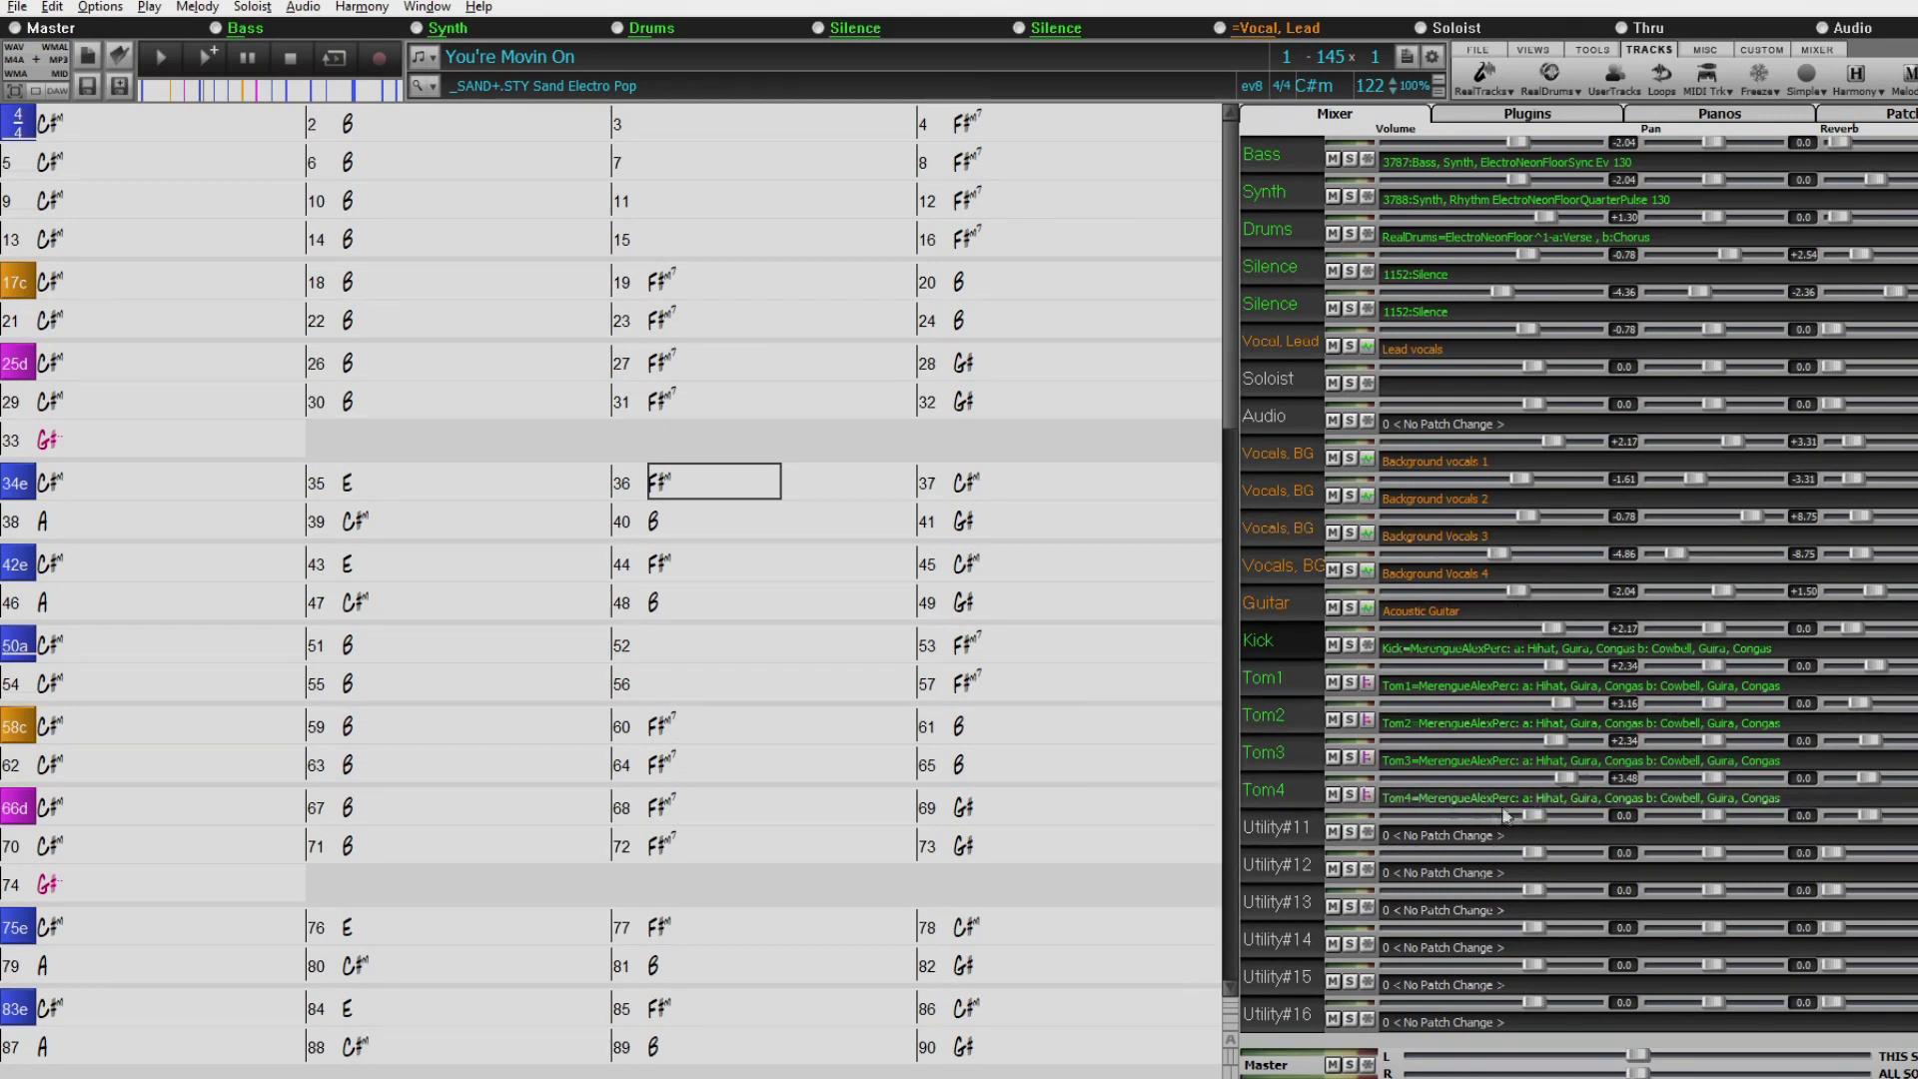
# Open the RealDrums choices for the Utility#11 track and audition FunkRock70sPerc^.
pyautogui.rightClick(1416, 841)
pyautogui.click(1478, 588)
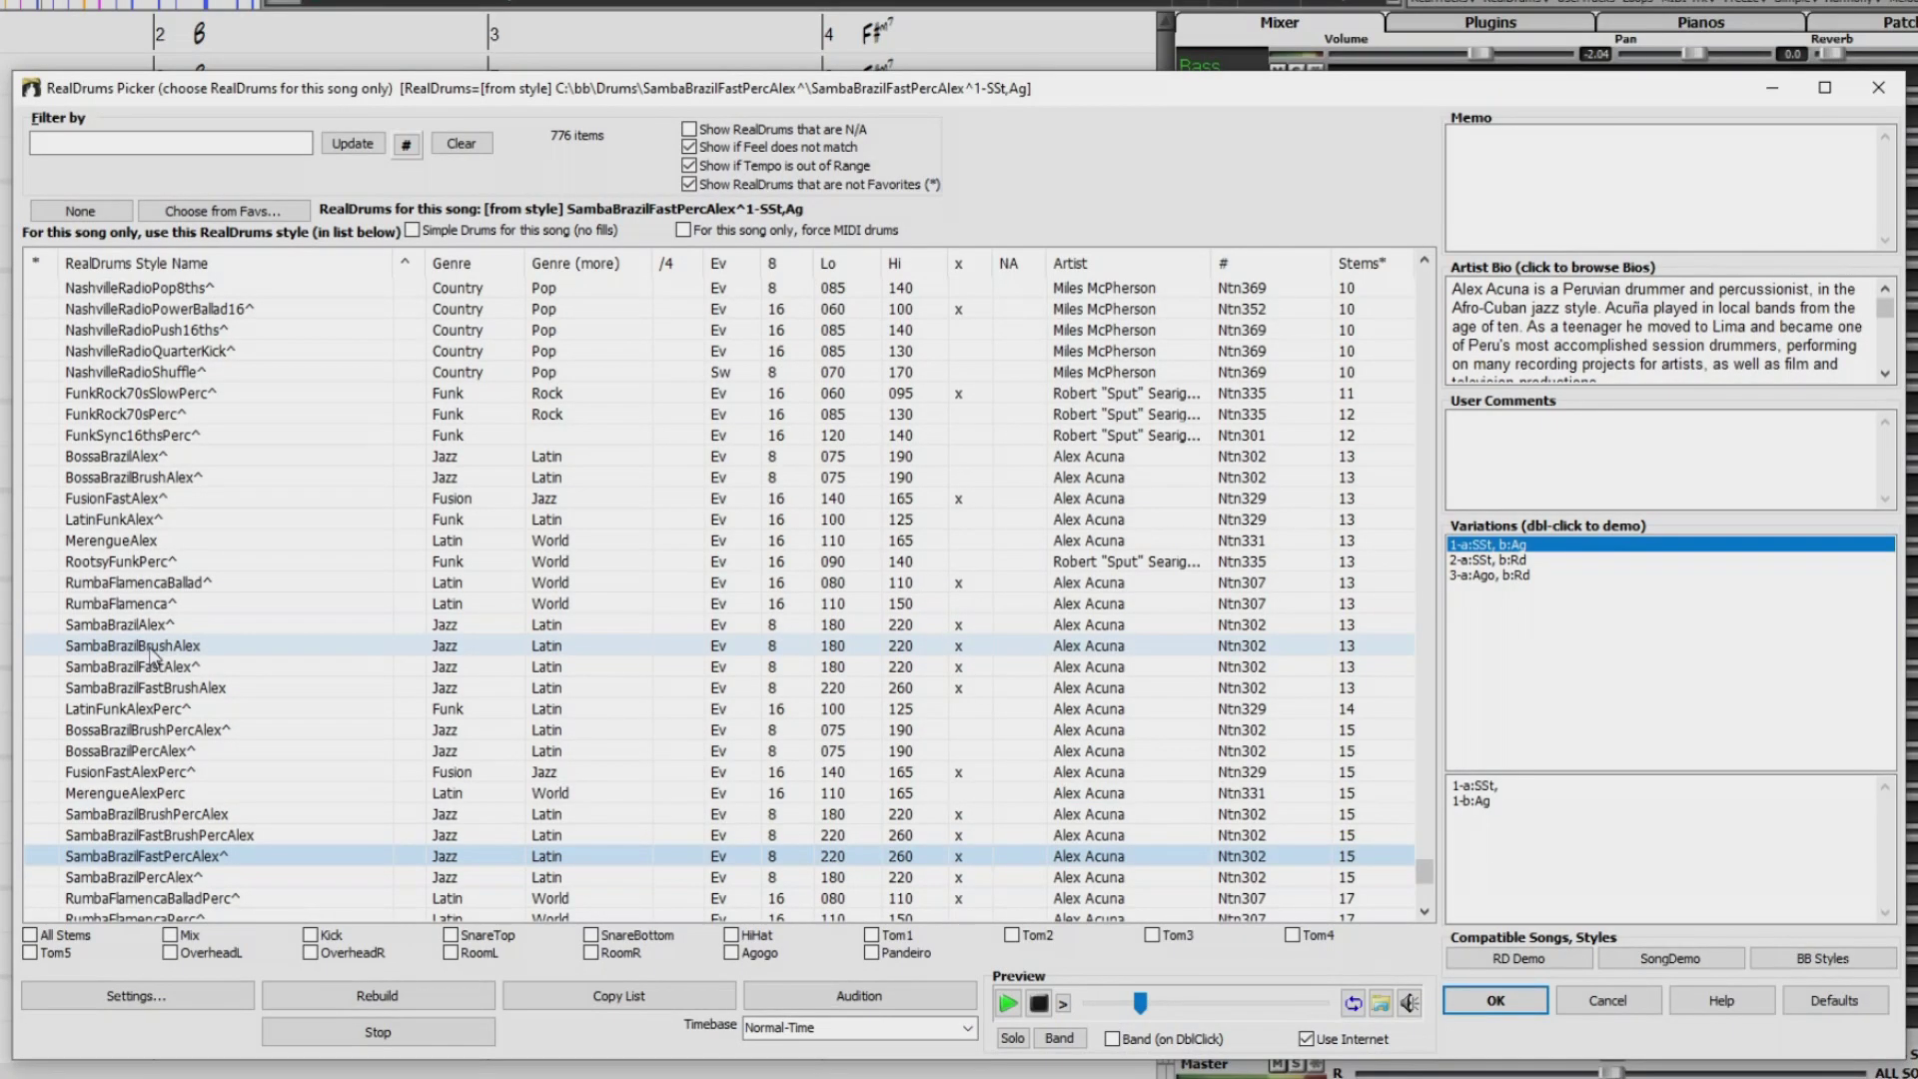
pyautogui.click(161, 414)
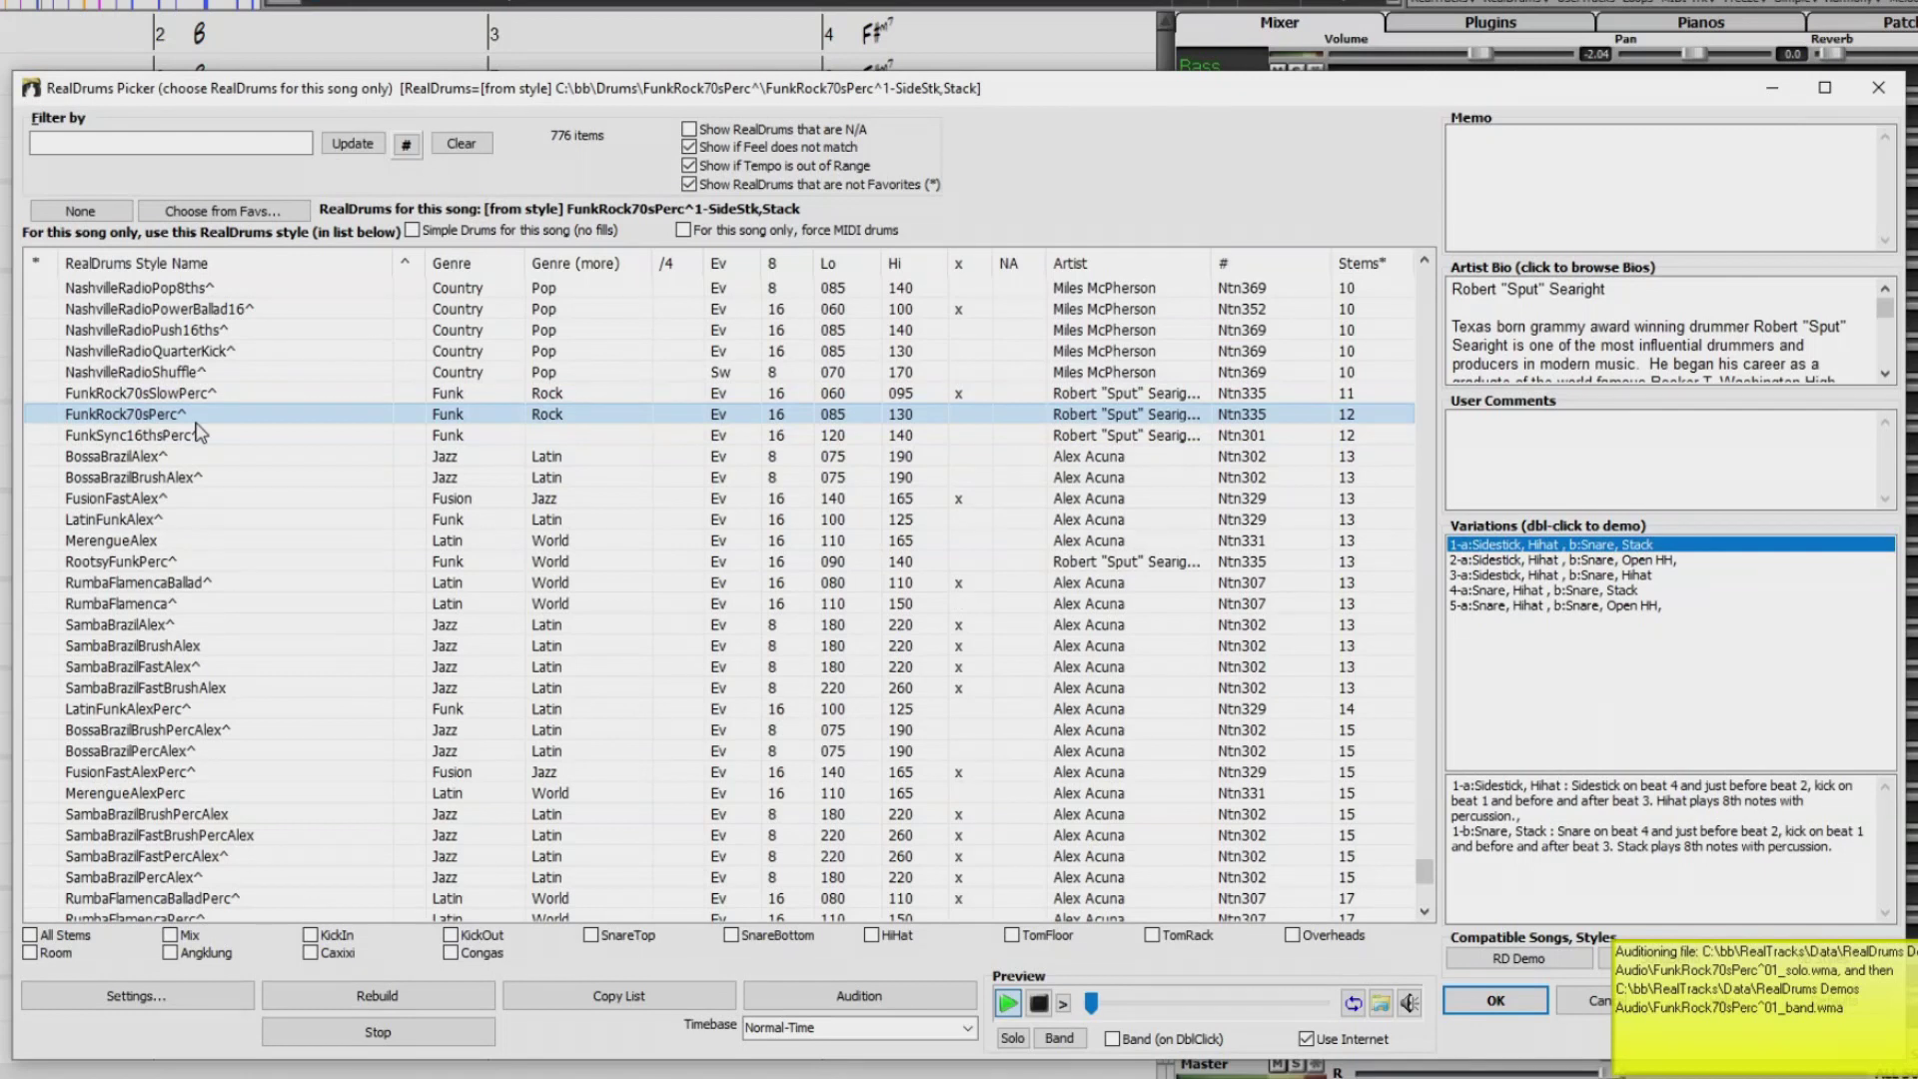
pyautogui.click(1047, 1009)
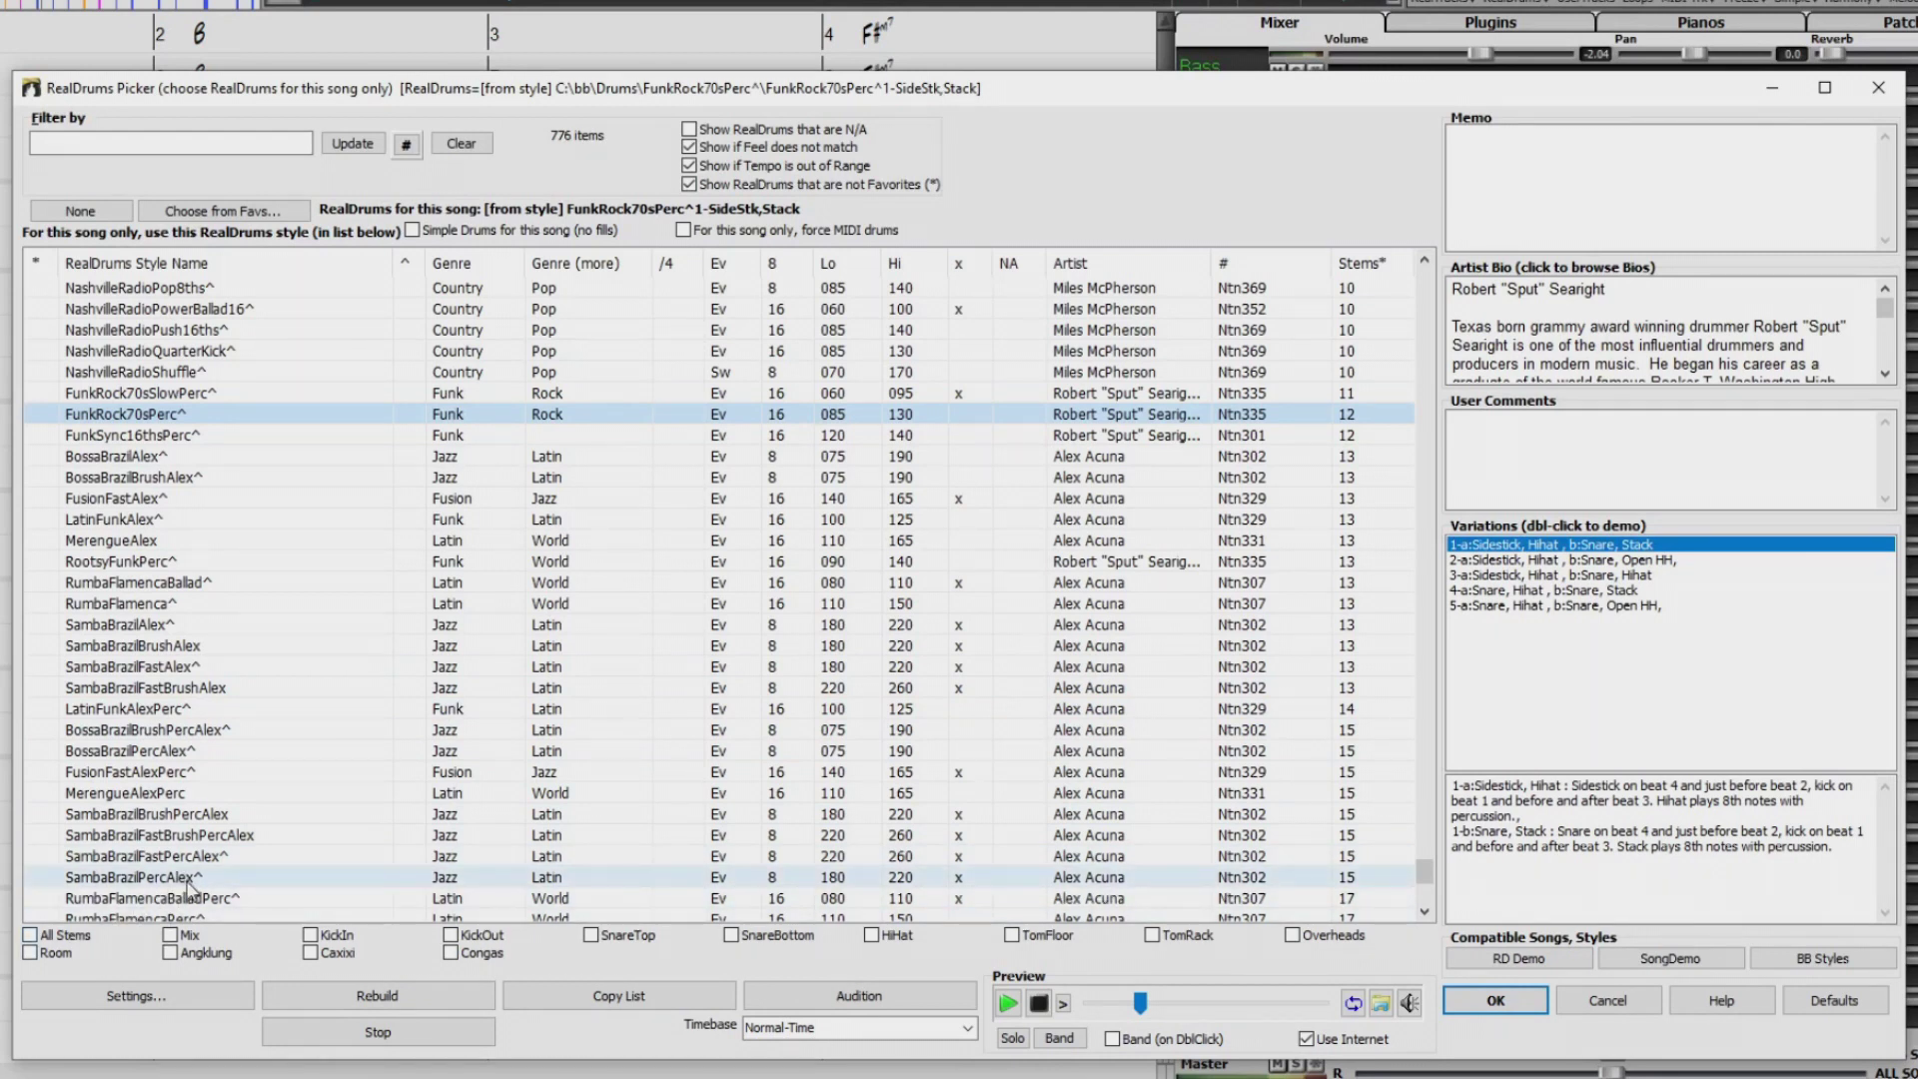
# Add the FunkRock70sPerc^ RealDrums with the Angklung, Caxixi and Congas stems, and generate and play the song.
pyautogui.click(171, 955)
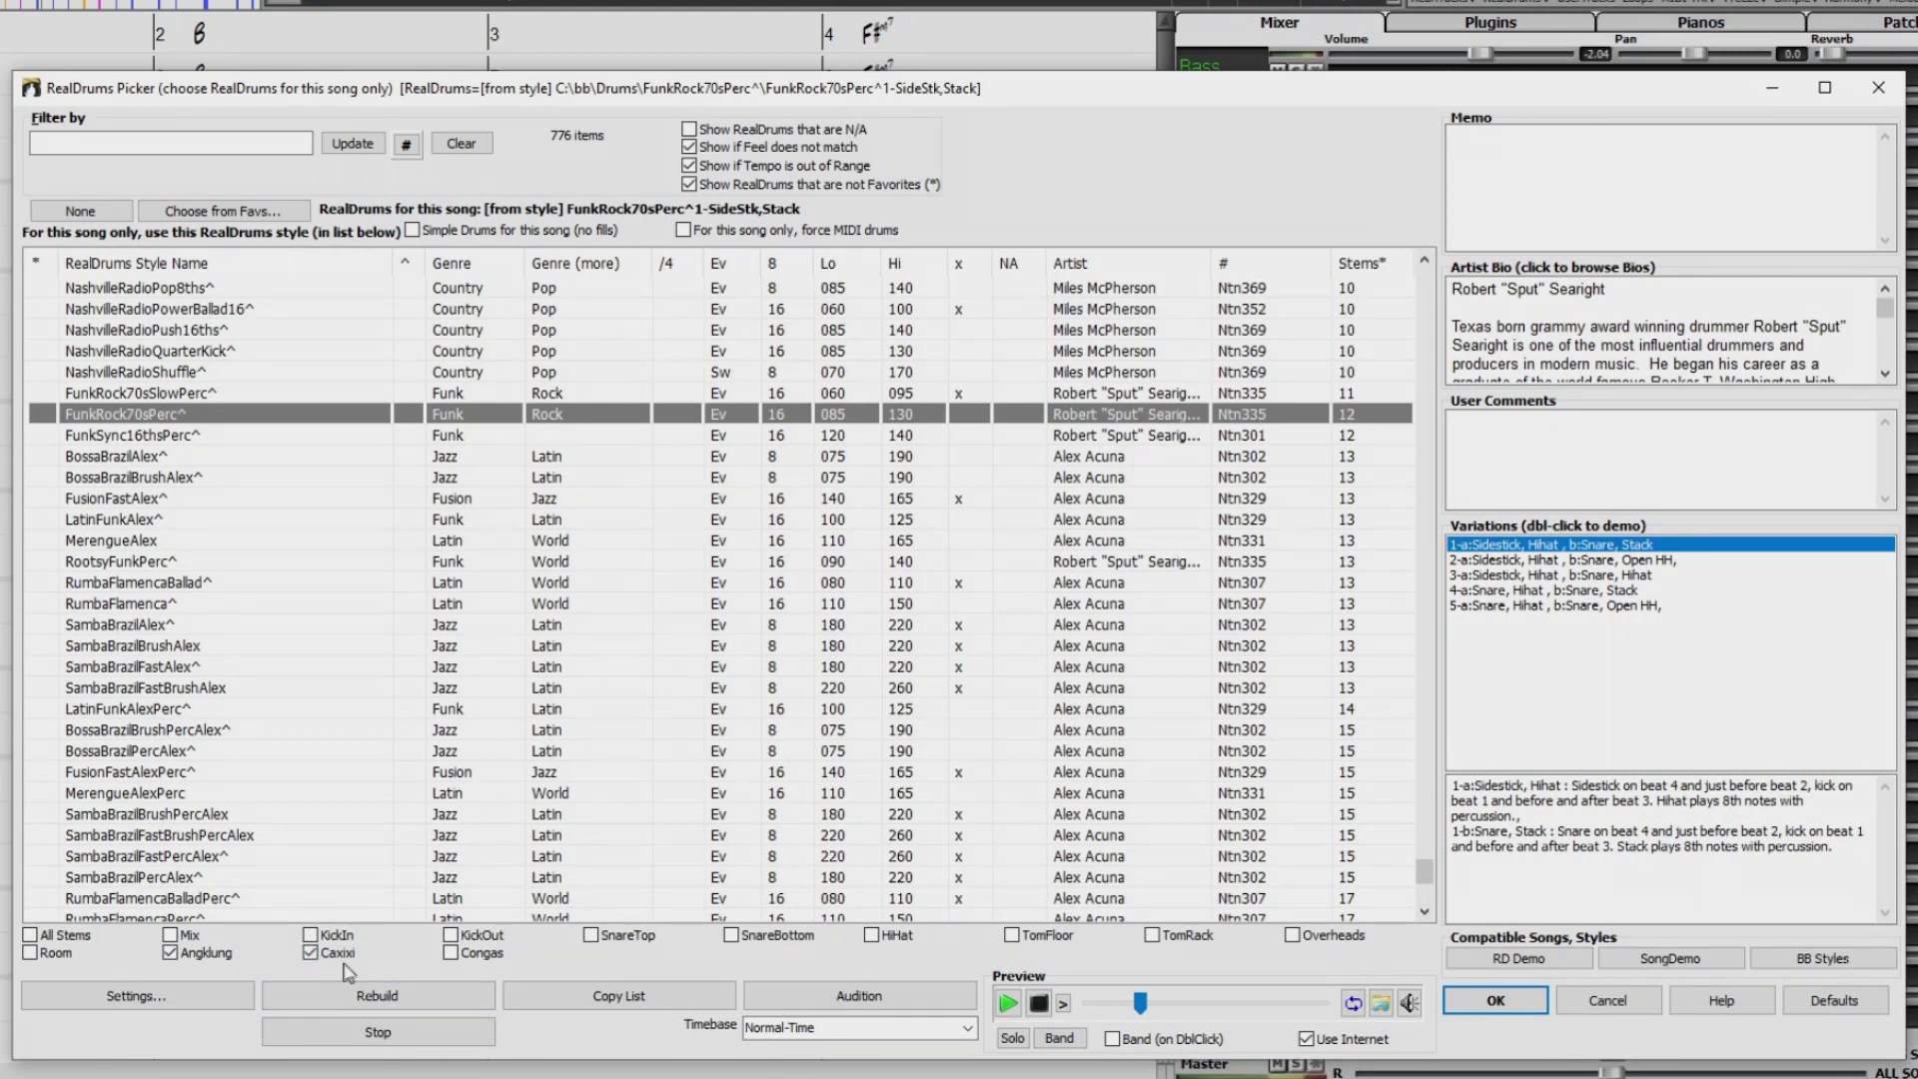
pyautogui.click(454, 955)
pyautogui.click(1518, 1002)
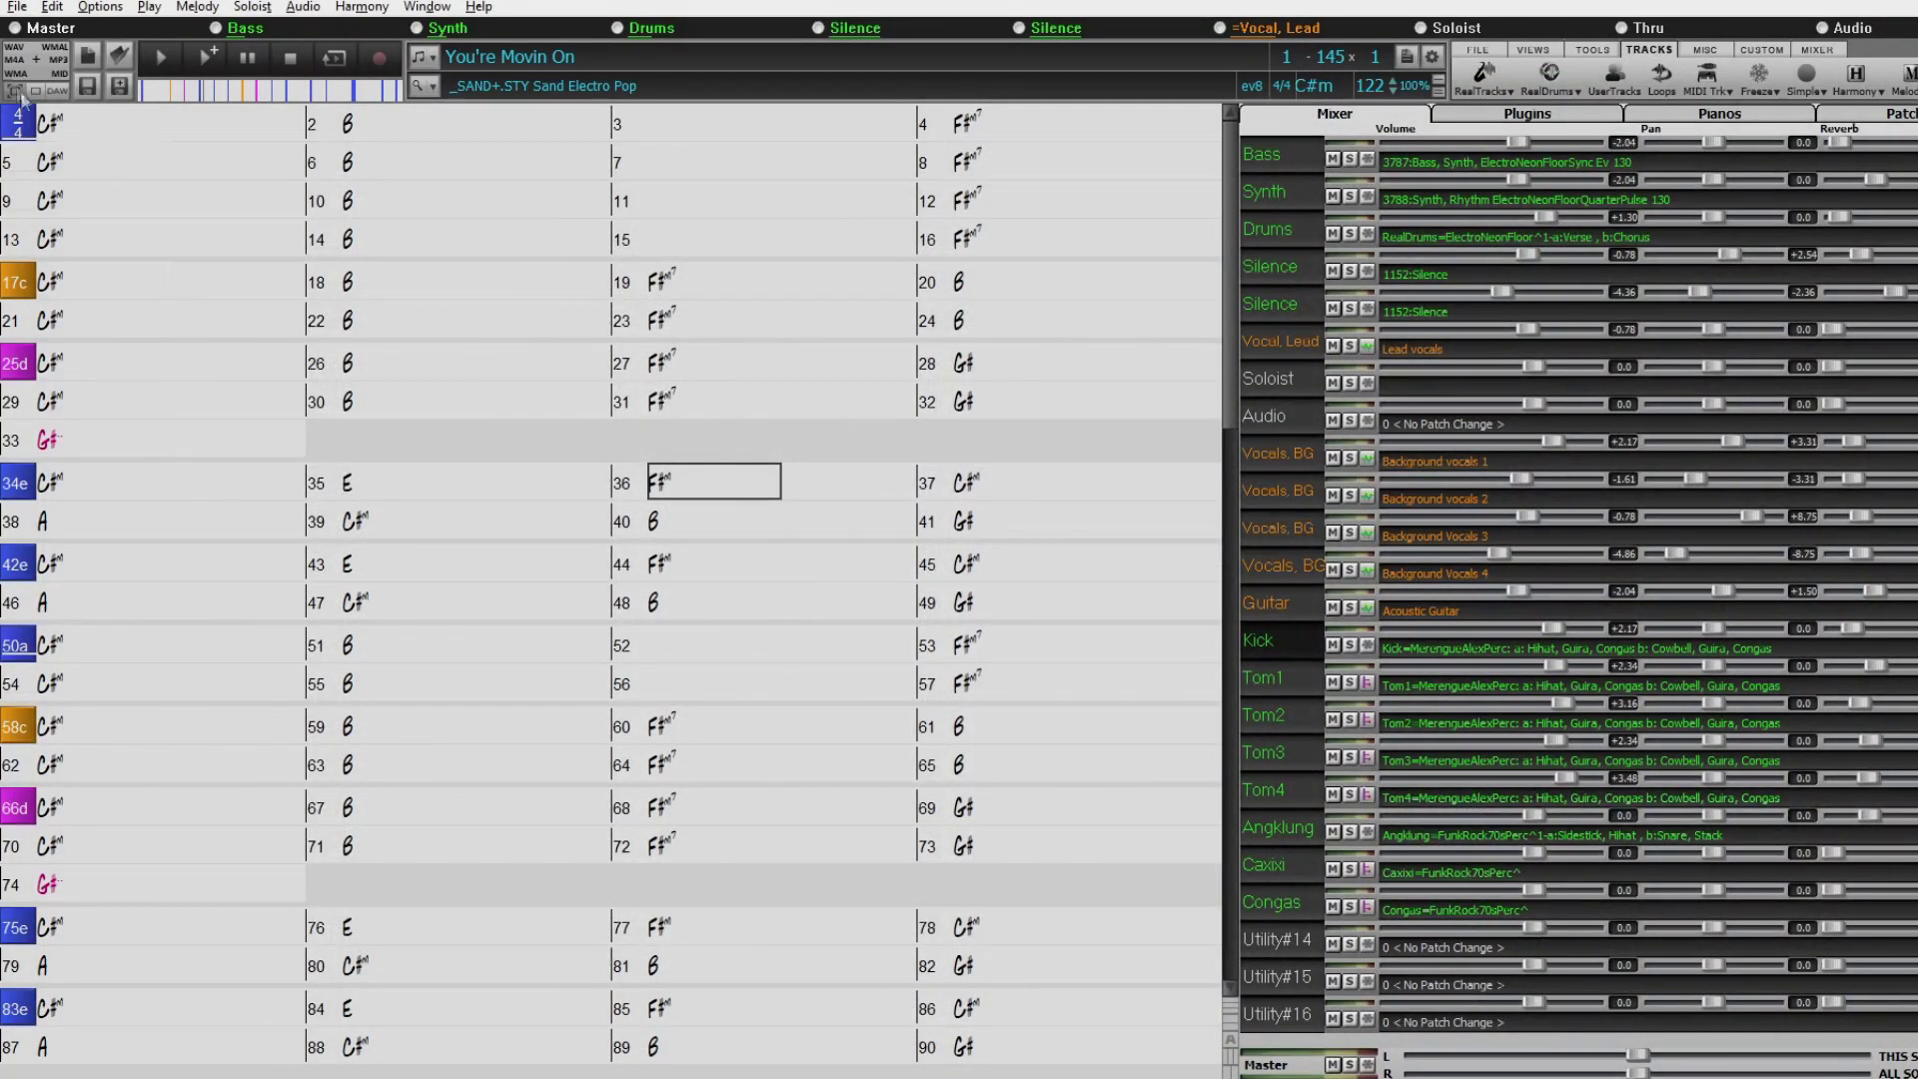
pyautogui.click(200, 60)
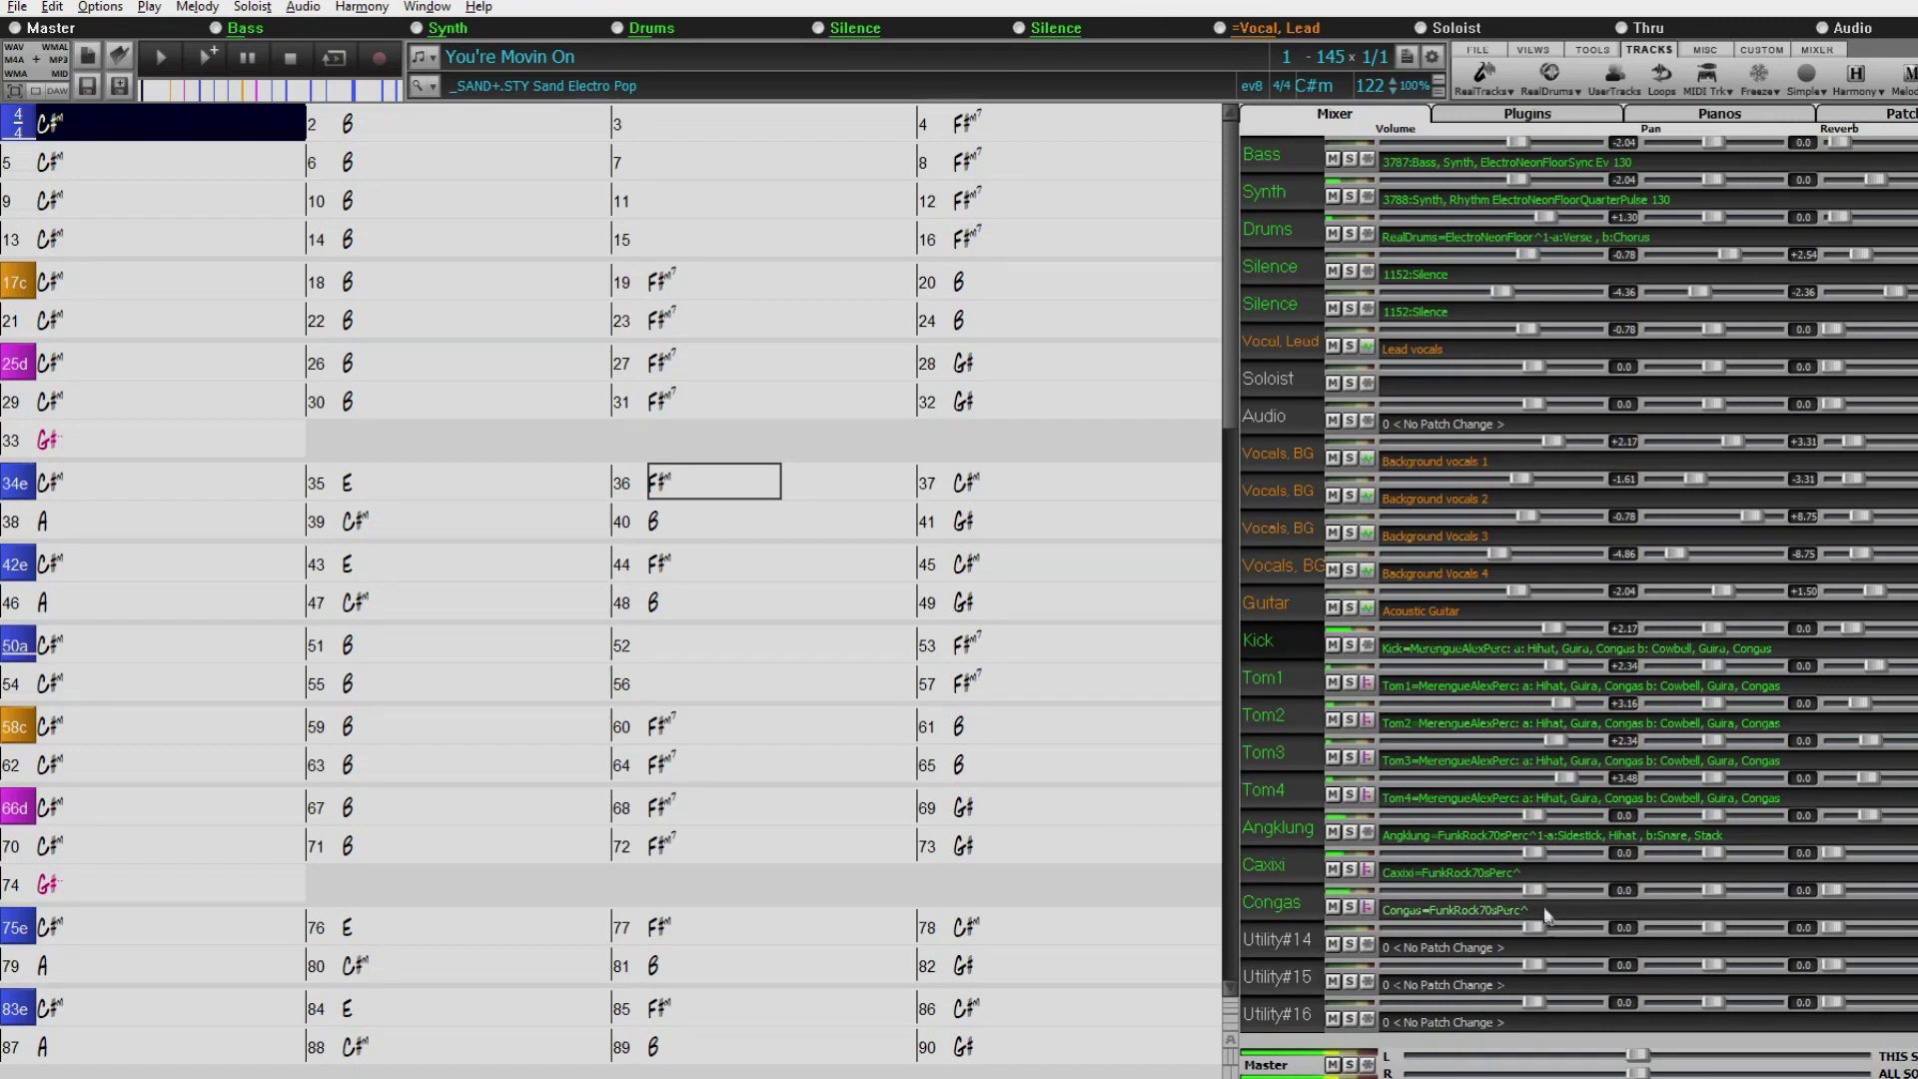
# Lower the volumes of Congas to -2.26, Caxixi to -0.78 and Angklung to -2.71, and raise the Caxixi and Congas reverb.
pyautogui.moveTo(1531, 887); pyautogui.dragTo(1523, 849)
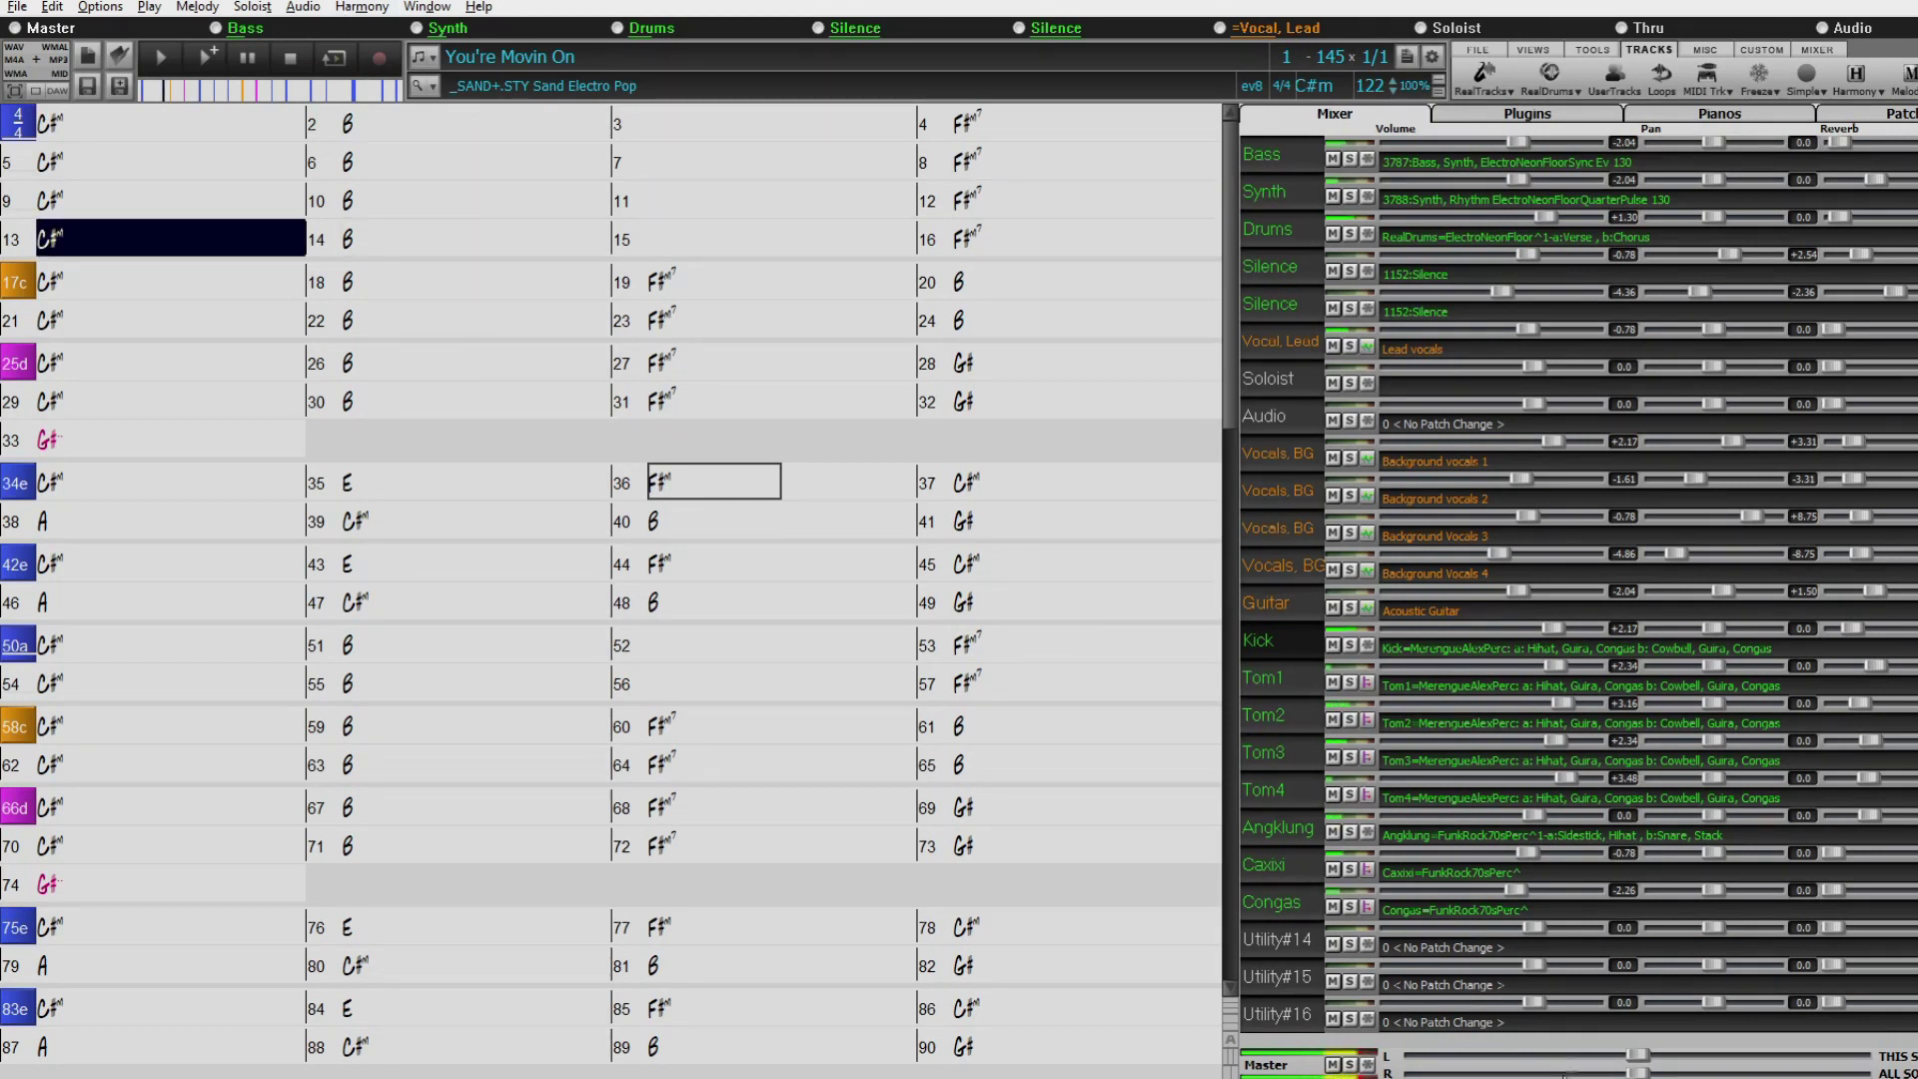
pyautogui.moveTo(1541, 819); pyautogui.dragTo(1526, 817)
pyautogui.moveTo(1835, 852); pyautogui.dragTo(1874, 889)
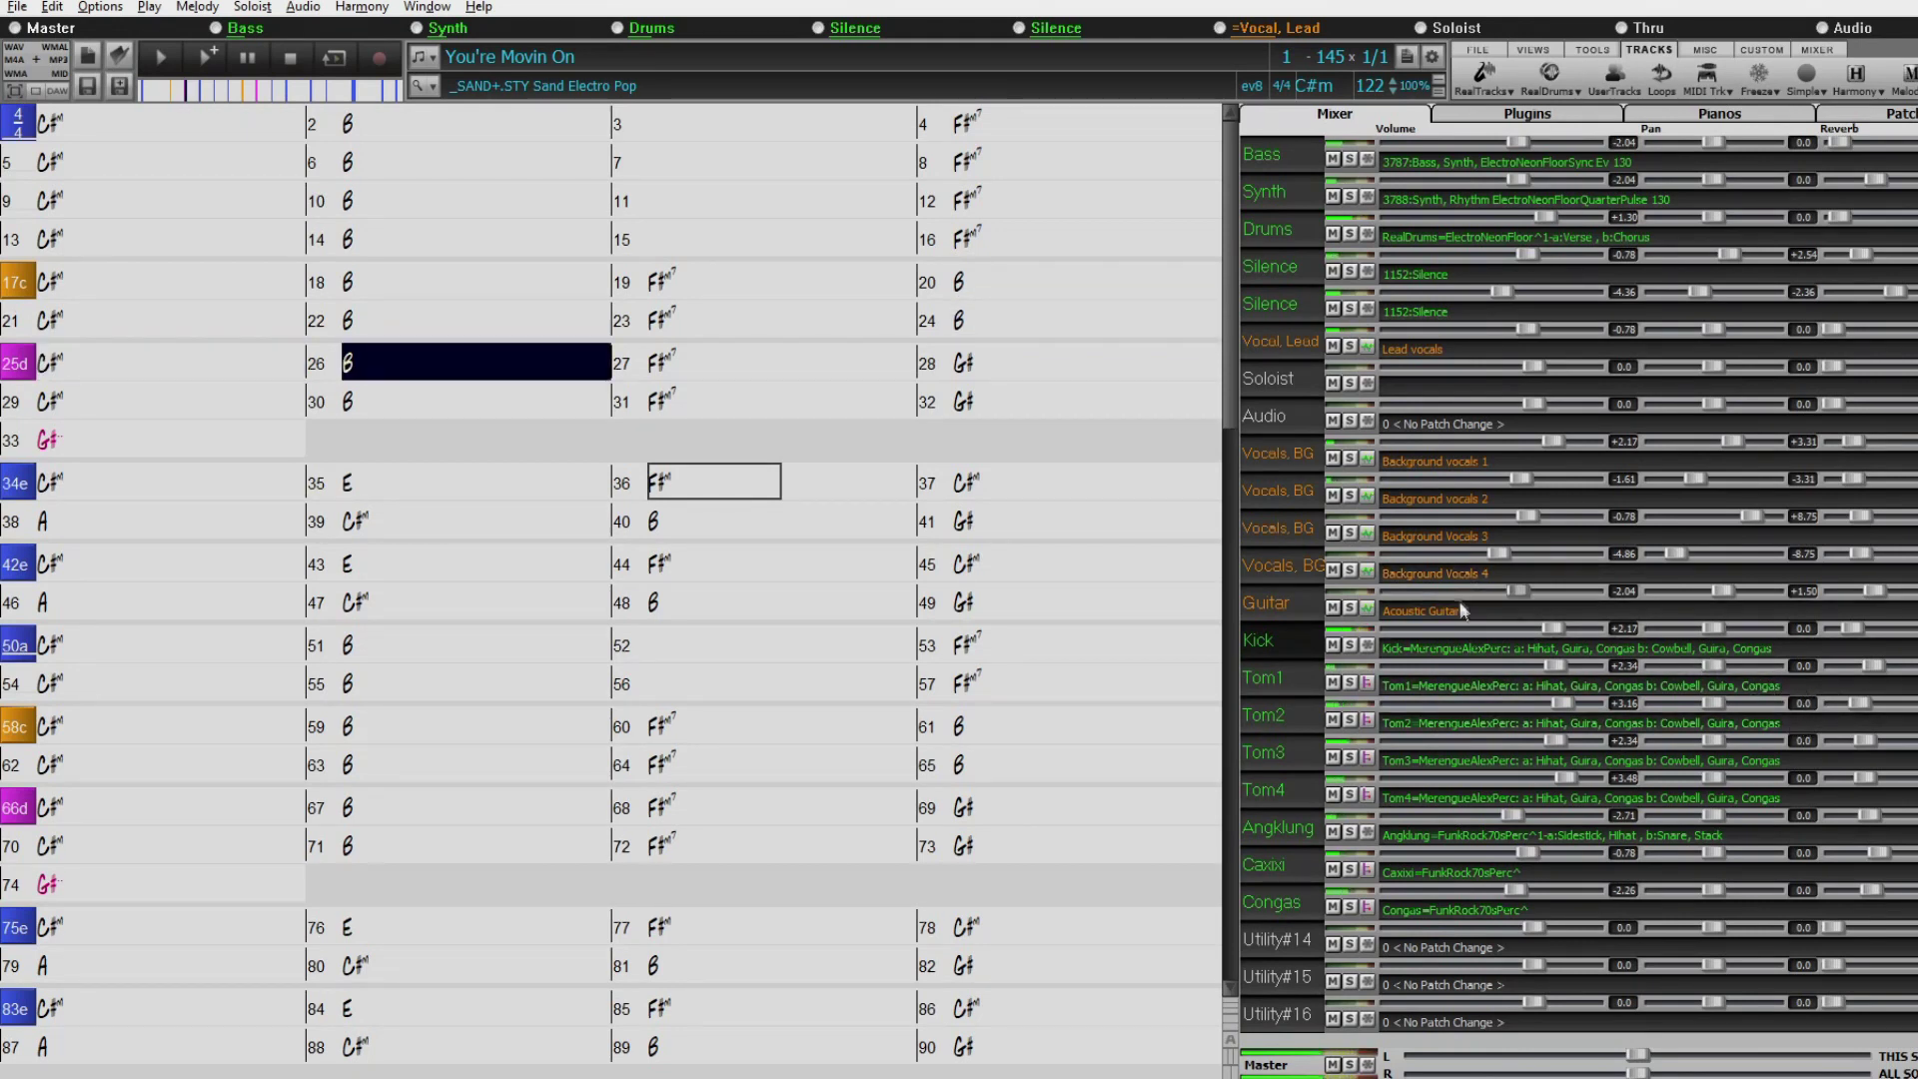
# Raise the Background vocals 2 volume to +1.65 and fine-tune the Background vocals 1 volume.
pyautogui.moveTo(1518, 479); pyautogui.dragTo(1544, 480)
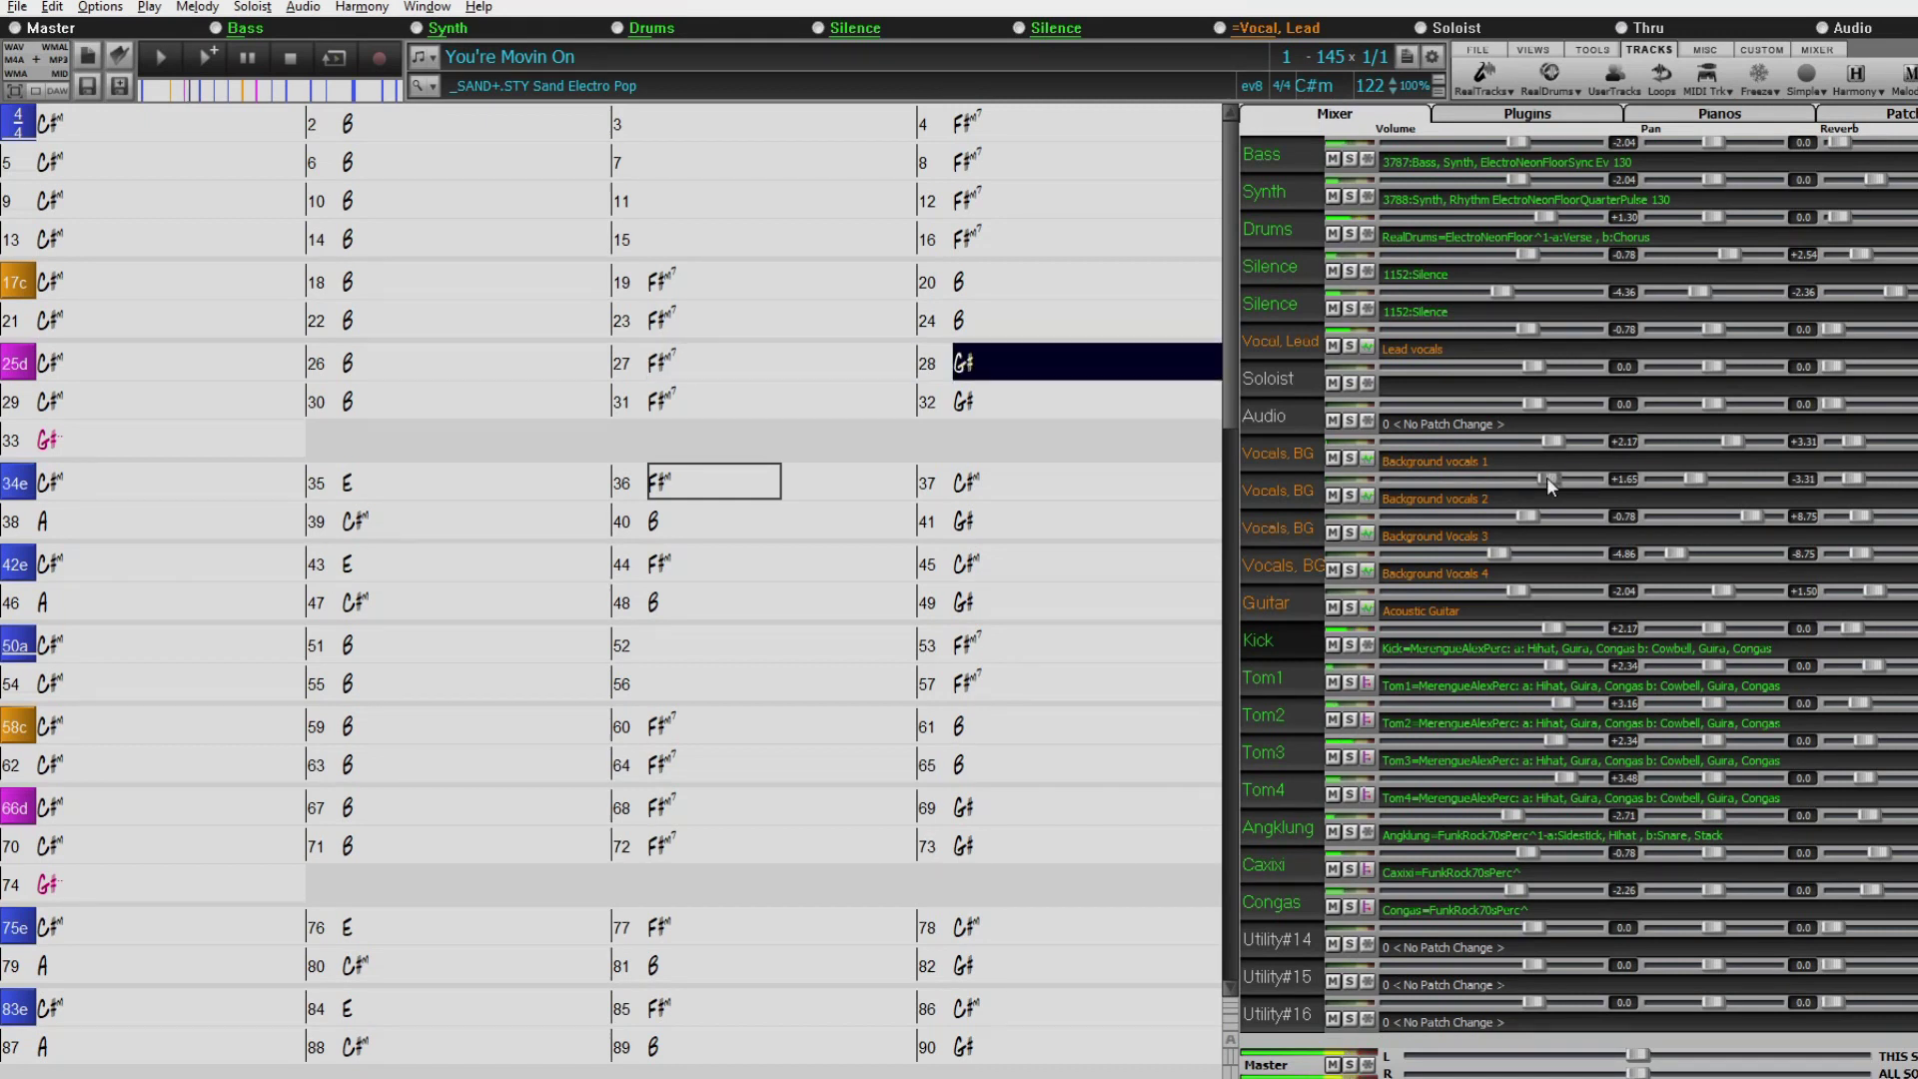
pyautogui.moveTo(1552, 440); pyautogui.dragTo(1555, 439)
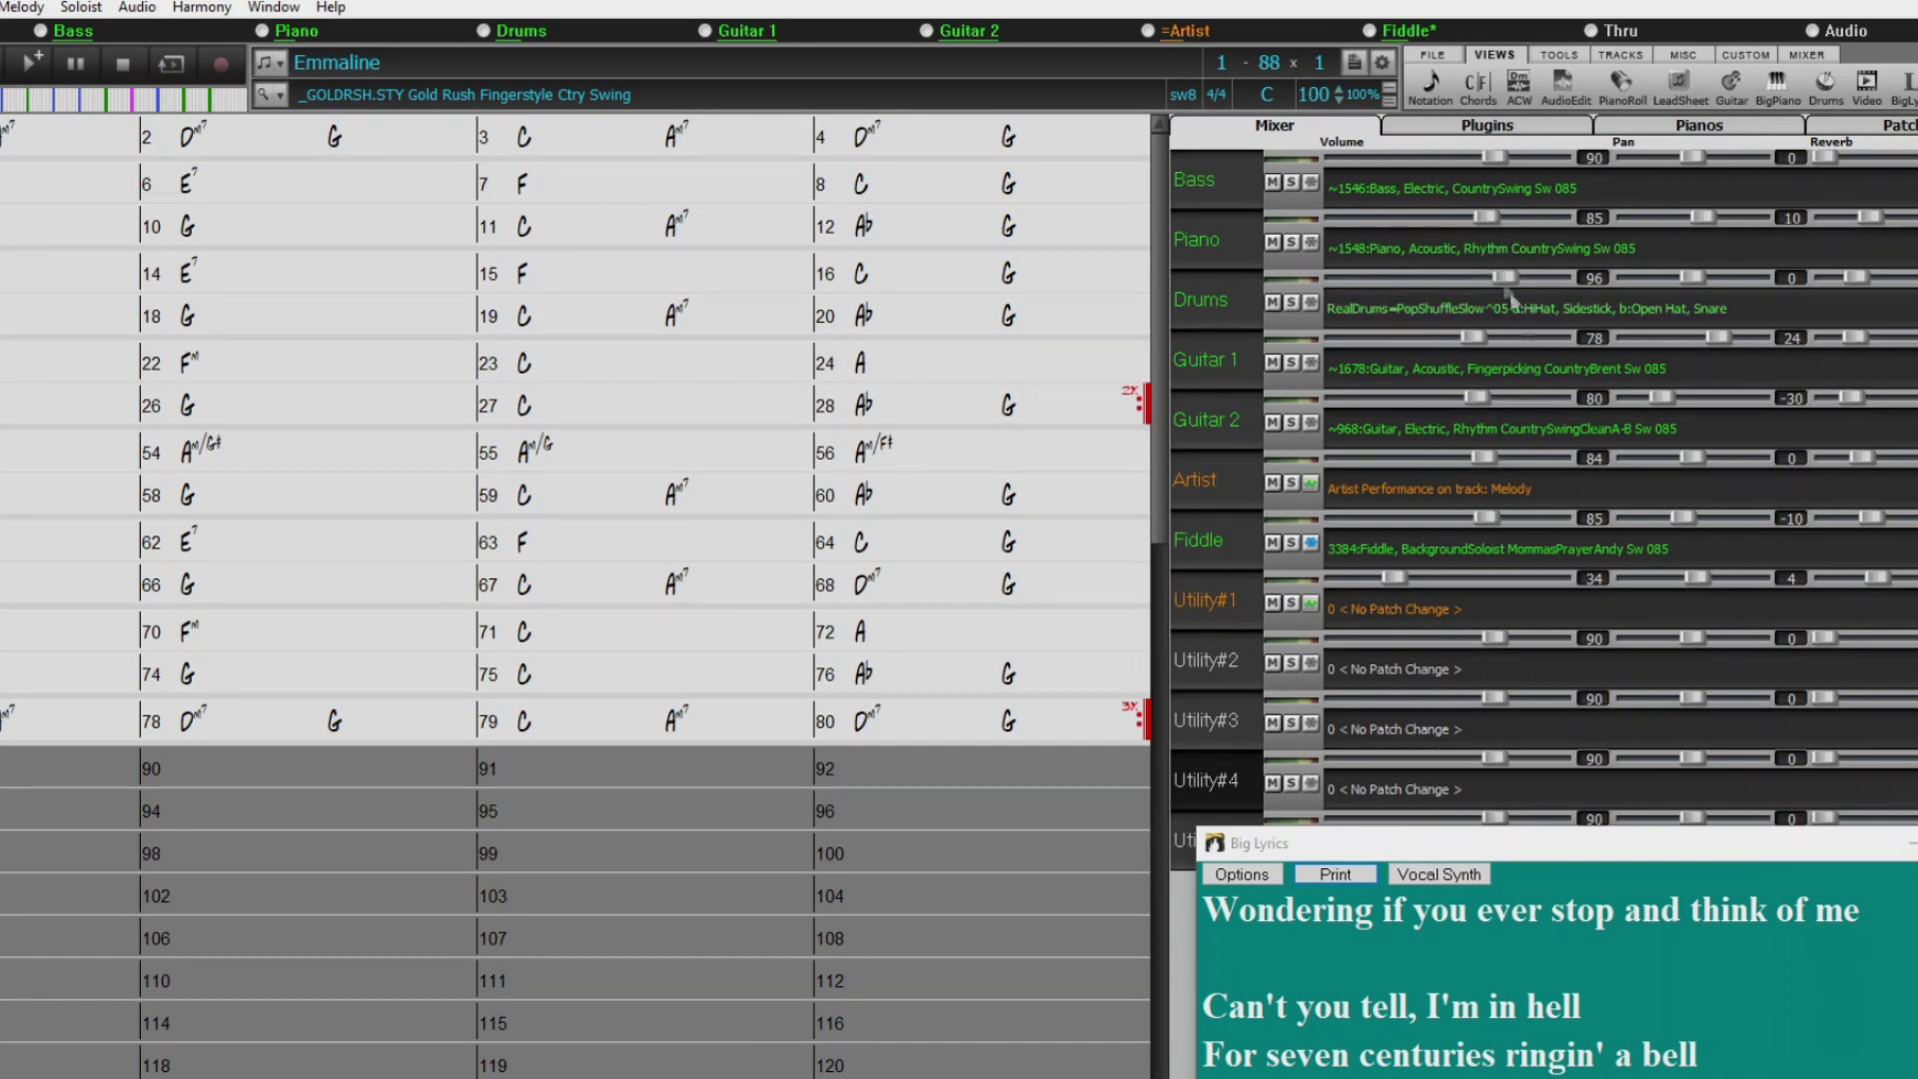
# Open the Track Settings and Actions dialog for the Emmaline song and look through its whole track list.
pyautogui.click(1428, 188)
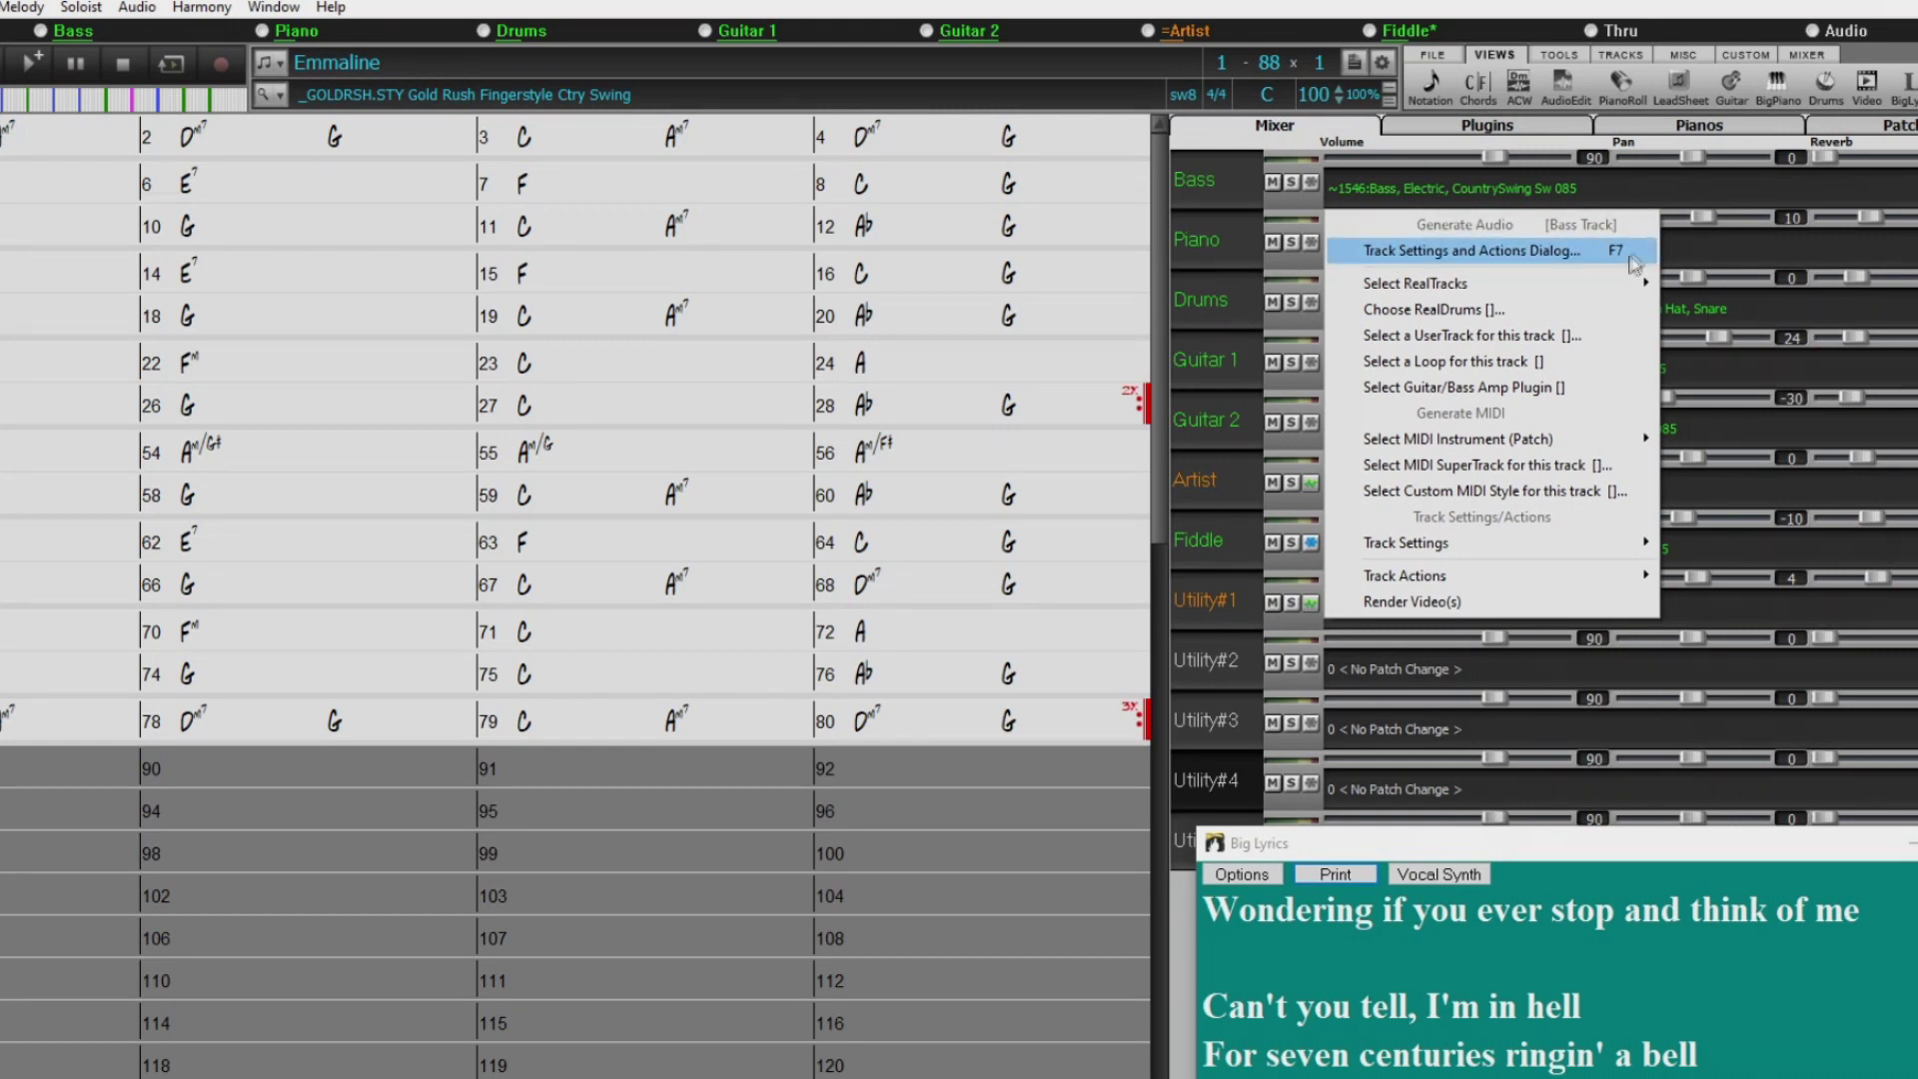
pyautogui.click(566, 279)
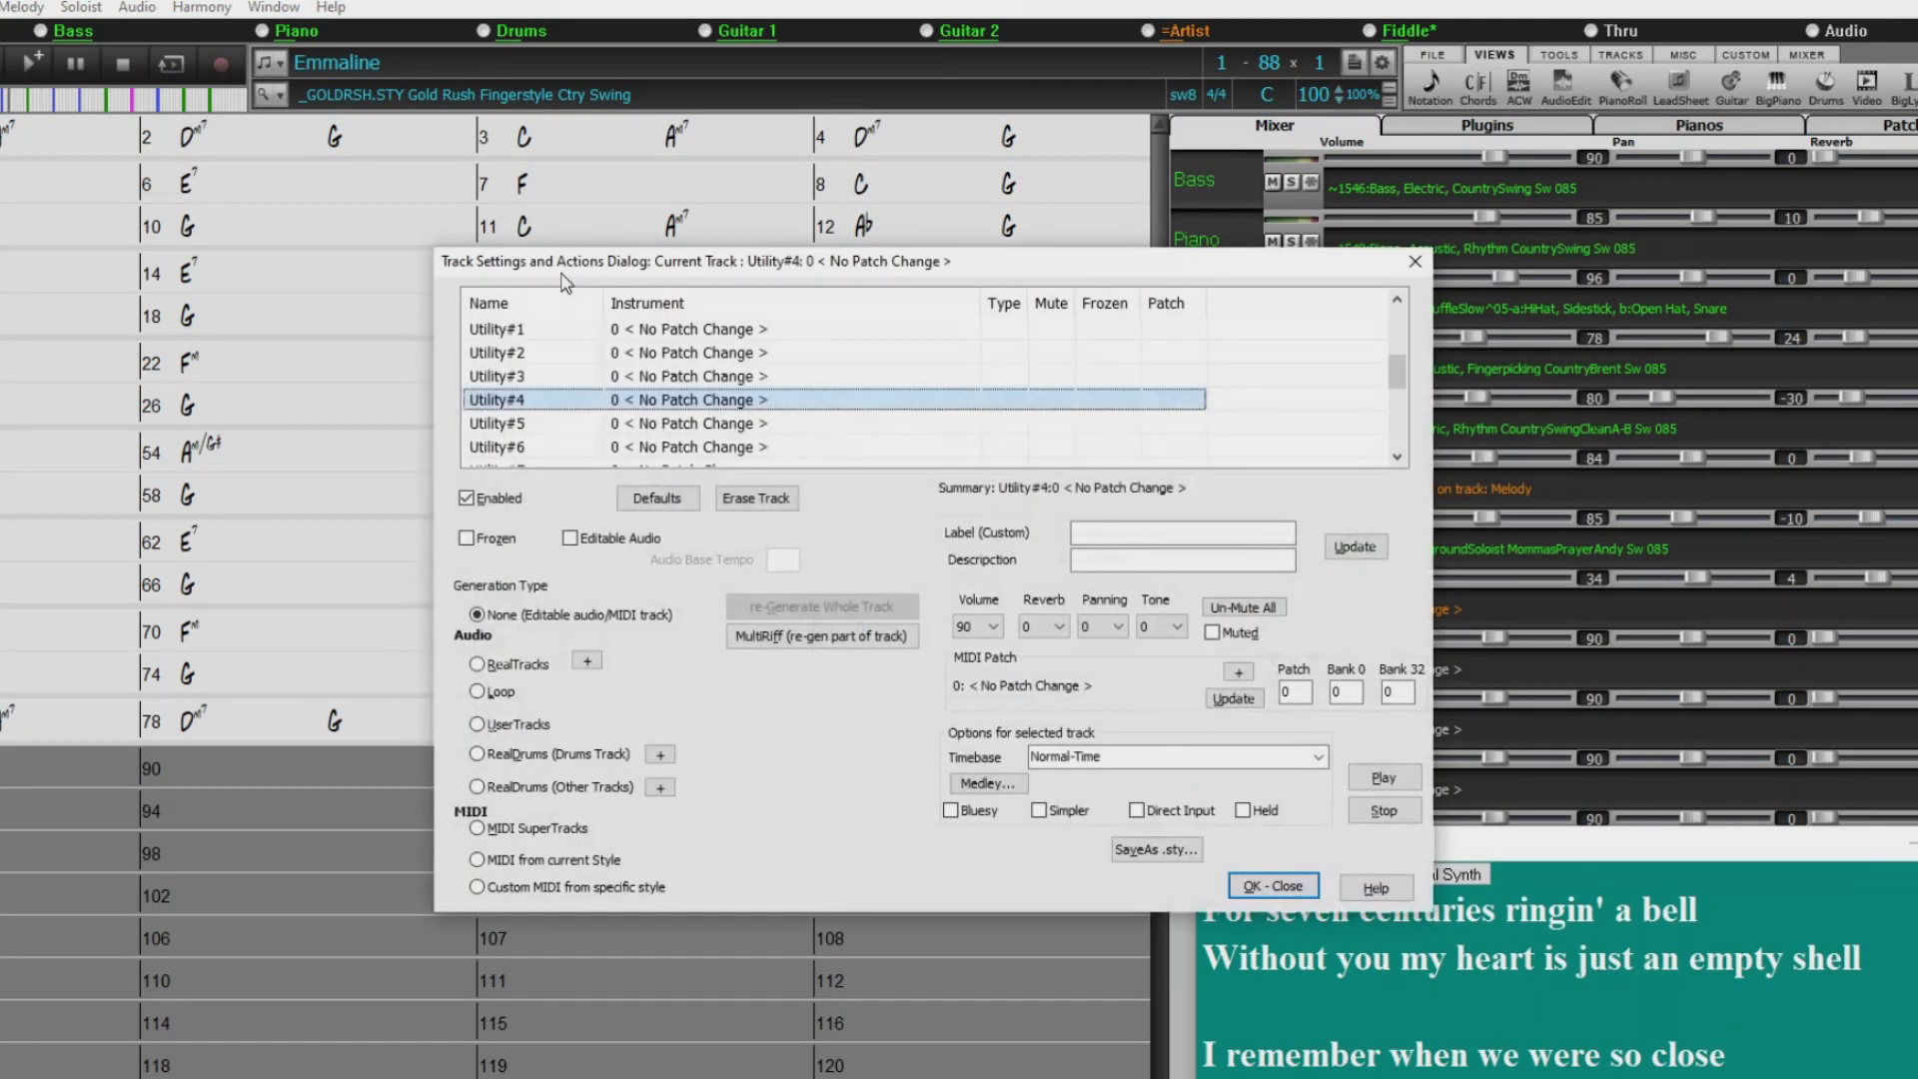
pyautogui.moveTo(662, 272); pyautogui.dragTo(466, 244)
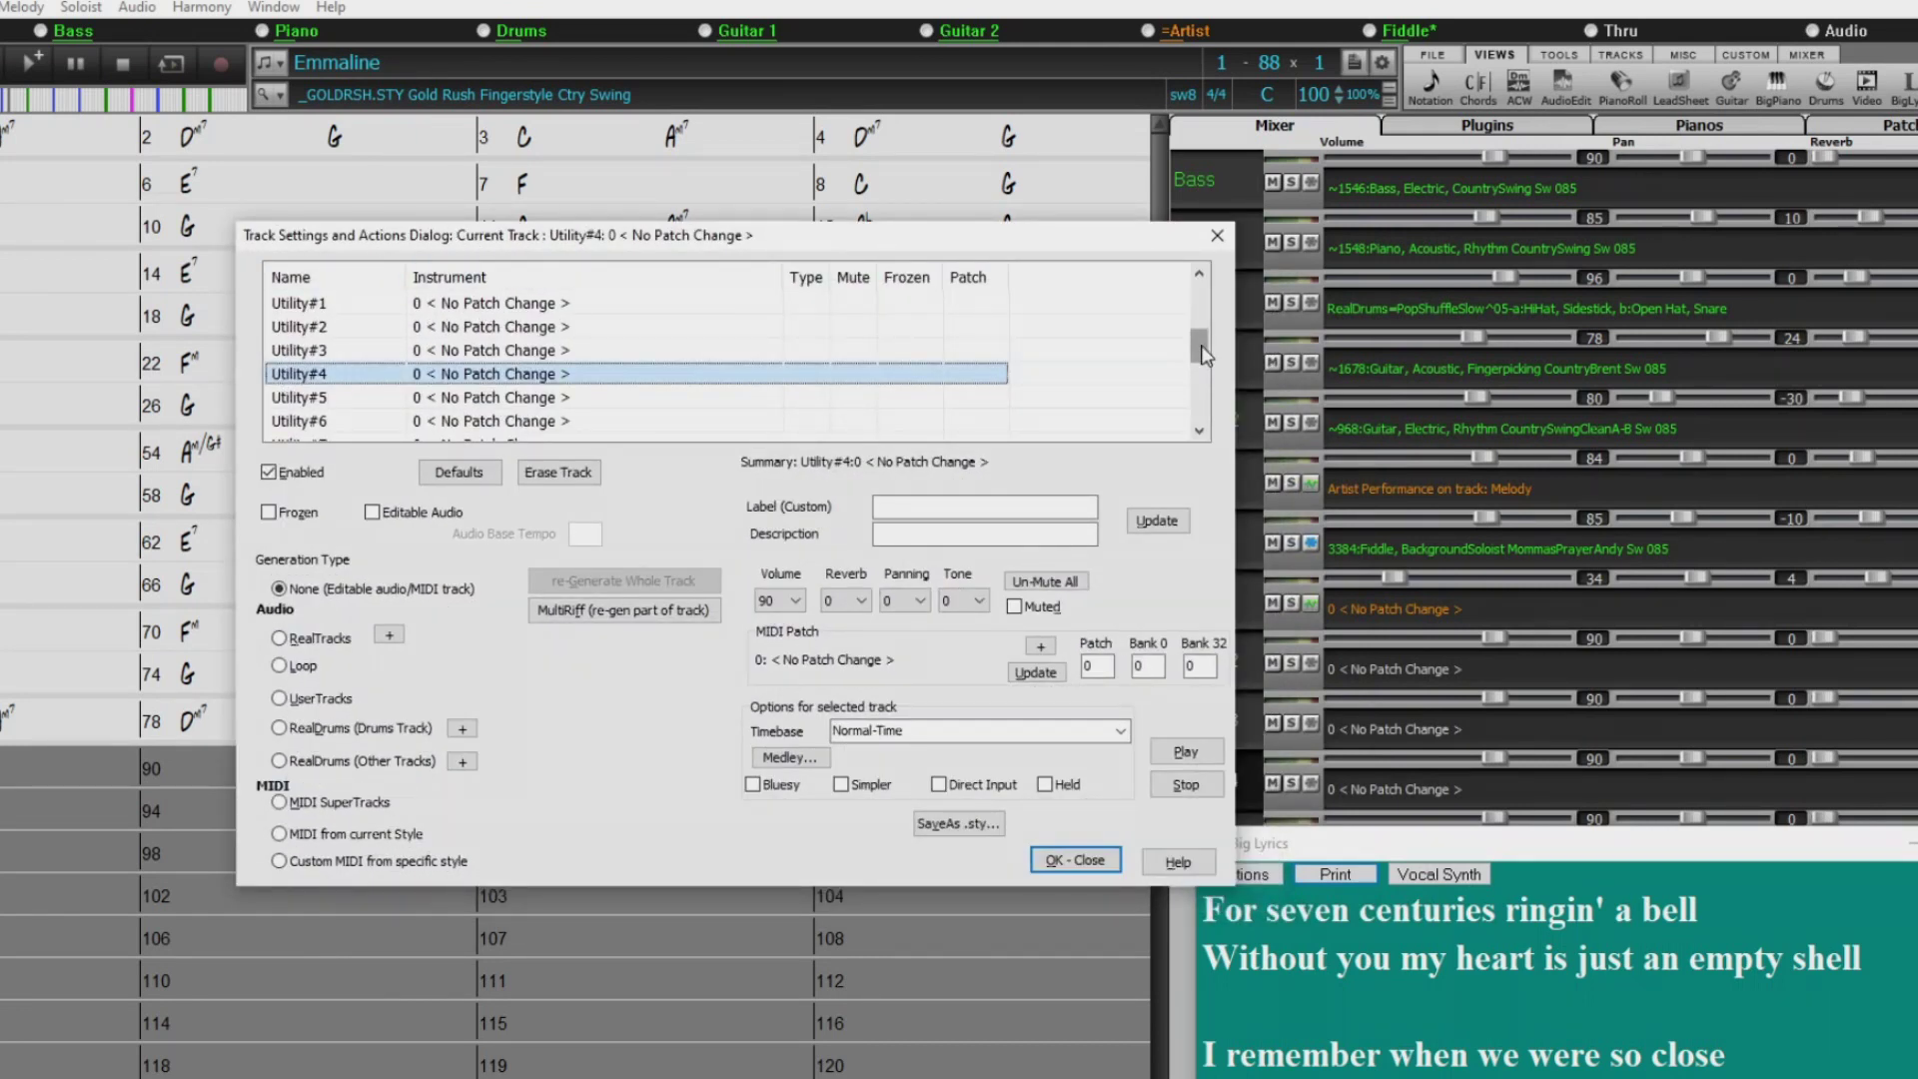
pyautogui.moveTo(1204, 355); pyautogui.dragTo(1198, 294)
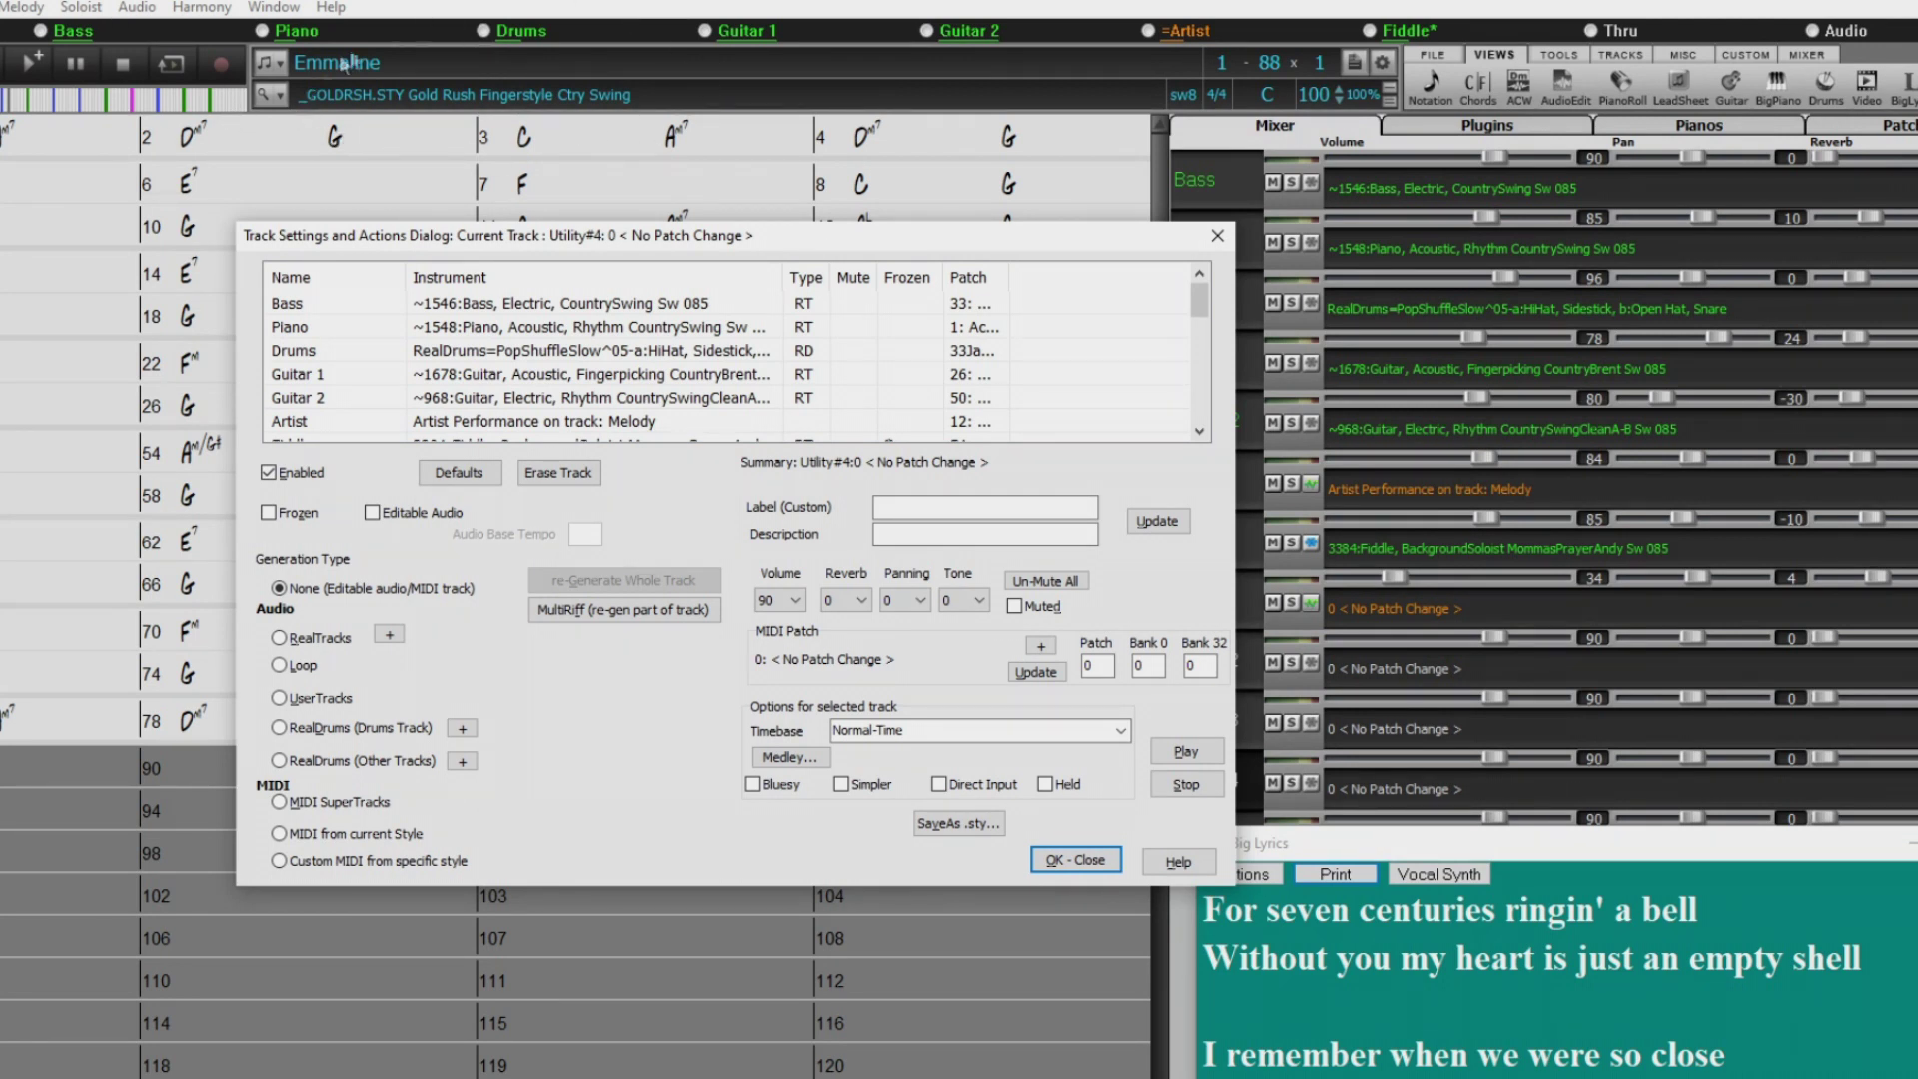
pyautogui.moveTo(1200, 300); pyautogui.dragTo(1233, 412)
pyautogui.moveTo(1049, 236); pyautogui.dragTo(952, 234)
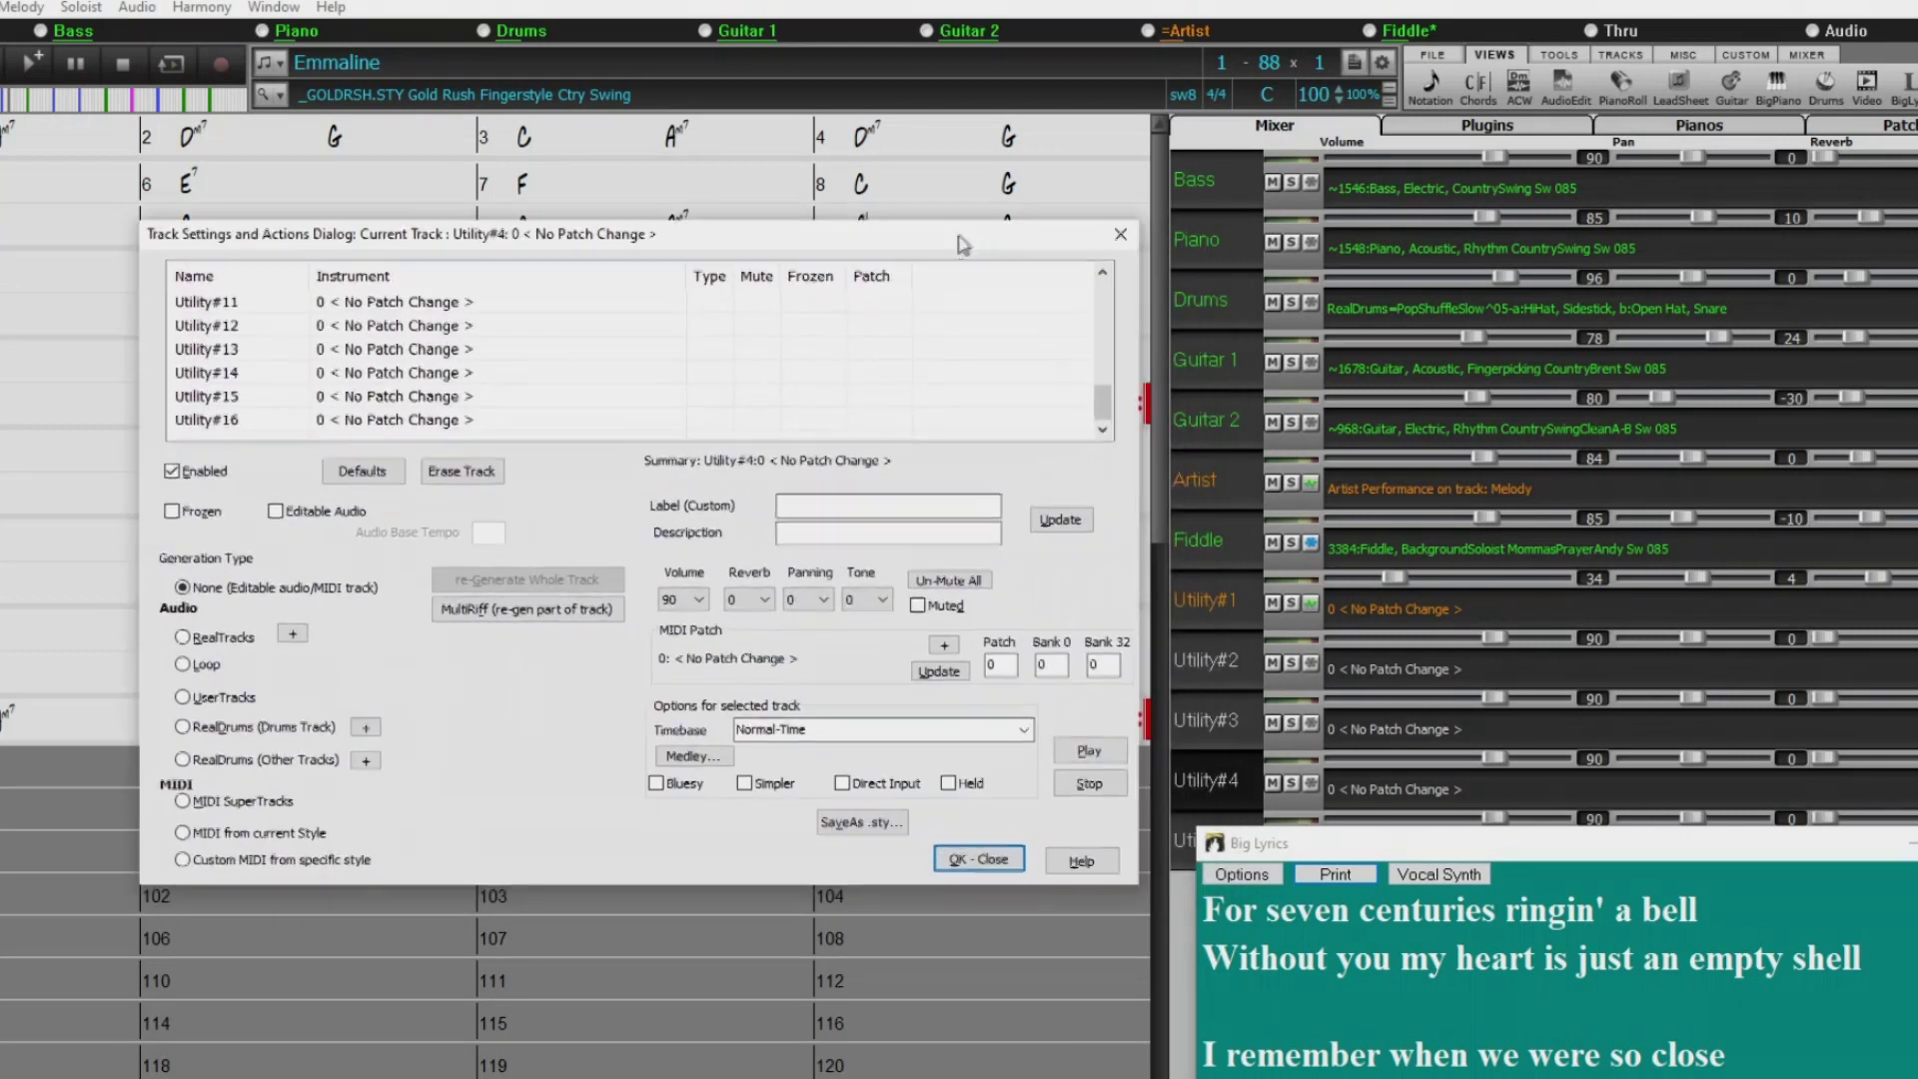
pyautogui.moveTo(1099, 404); pyautogui.dragTo(1102, 290)
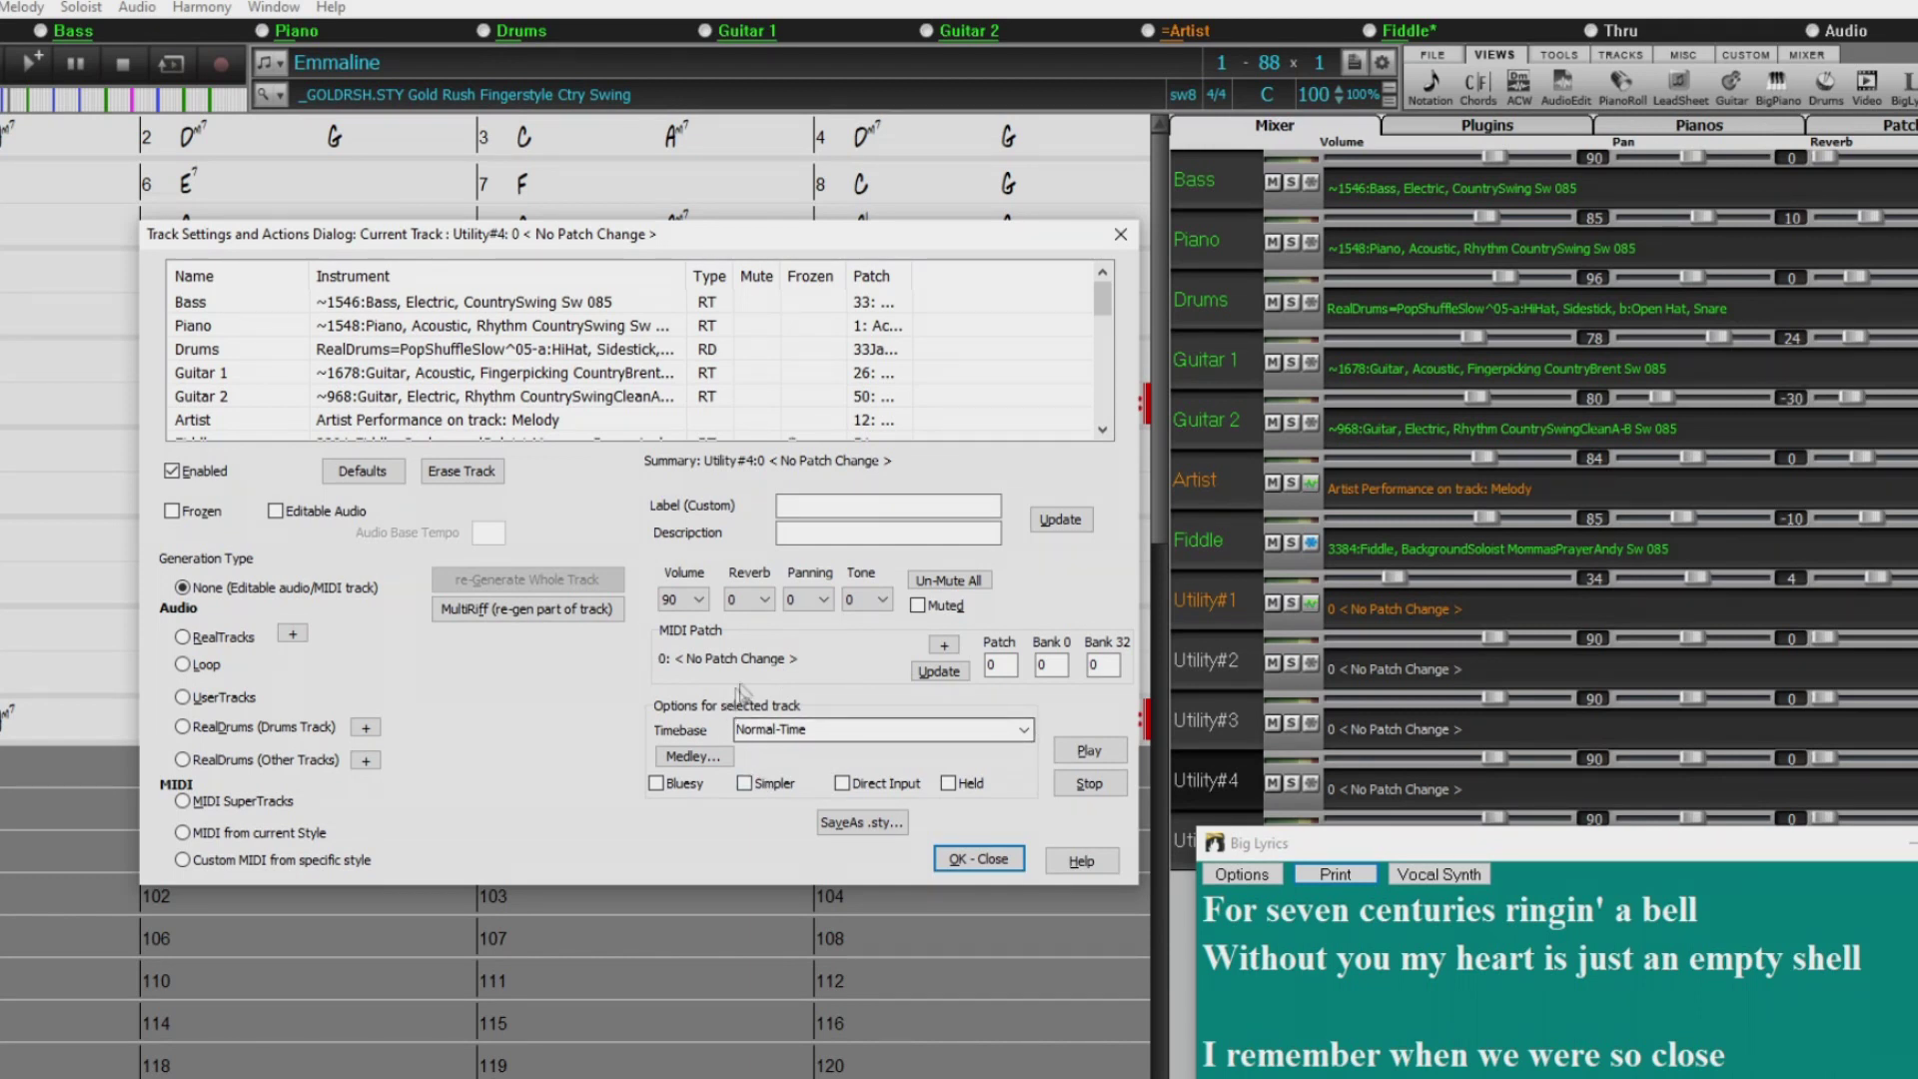
# Examine the timebase choices for the selected track and view the settings of the Guitar 1 track.
pyautogui.click(840, 730)
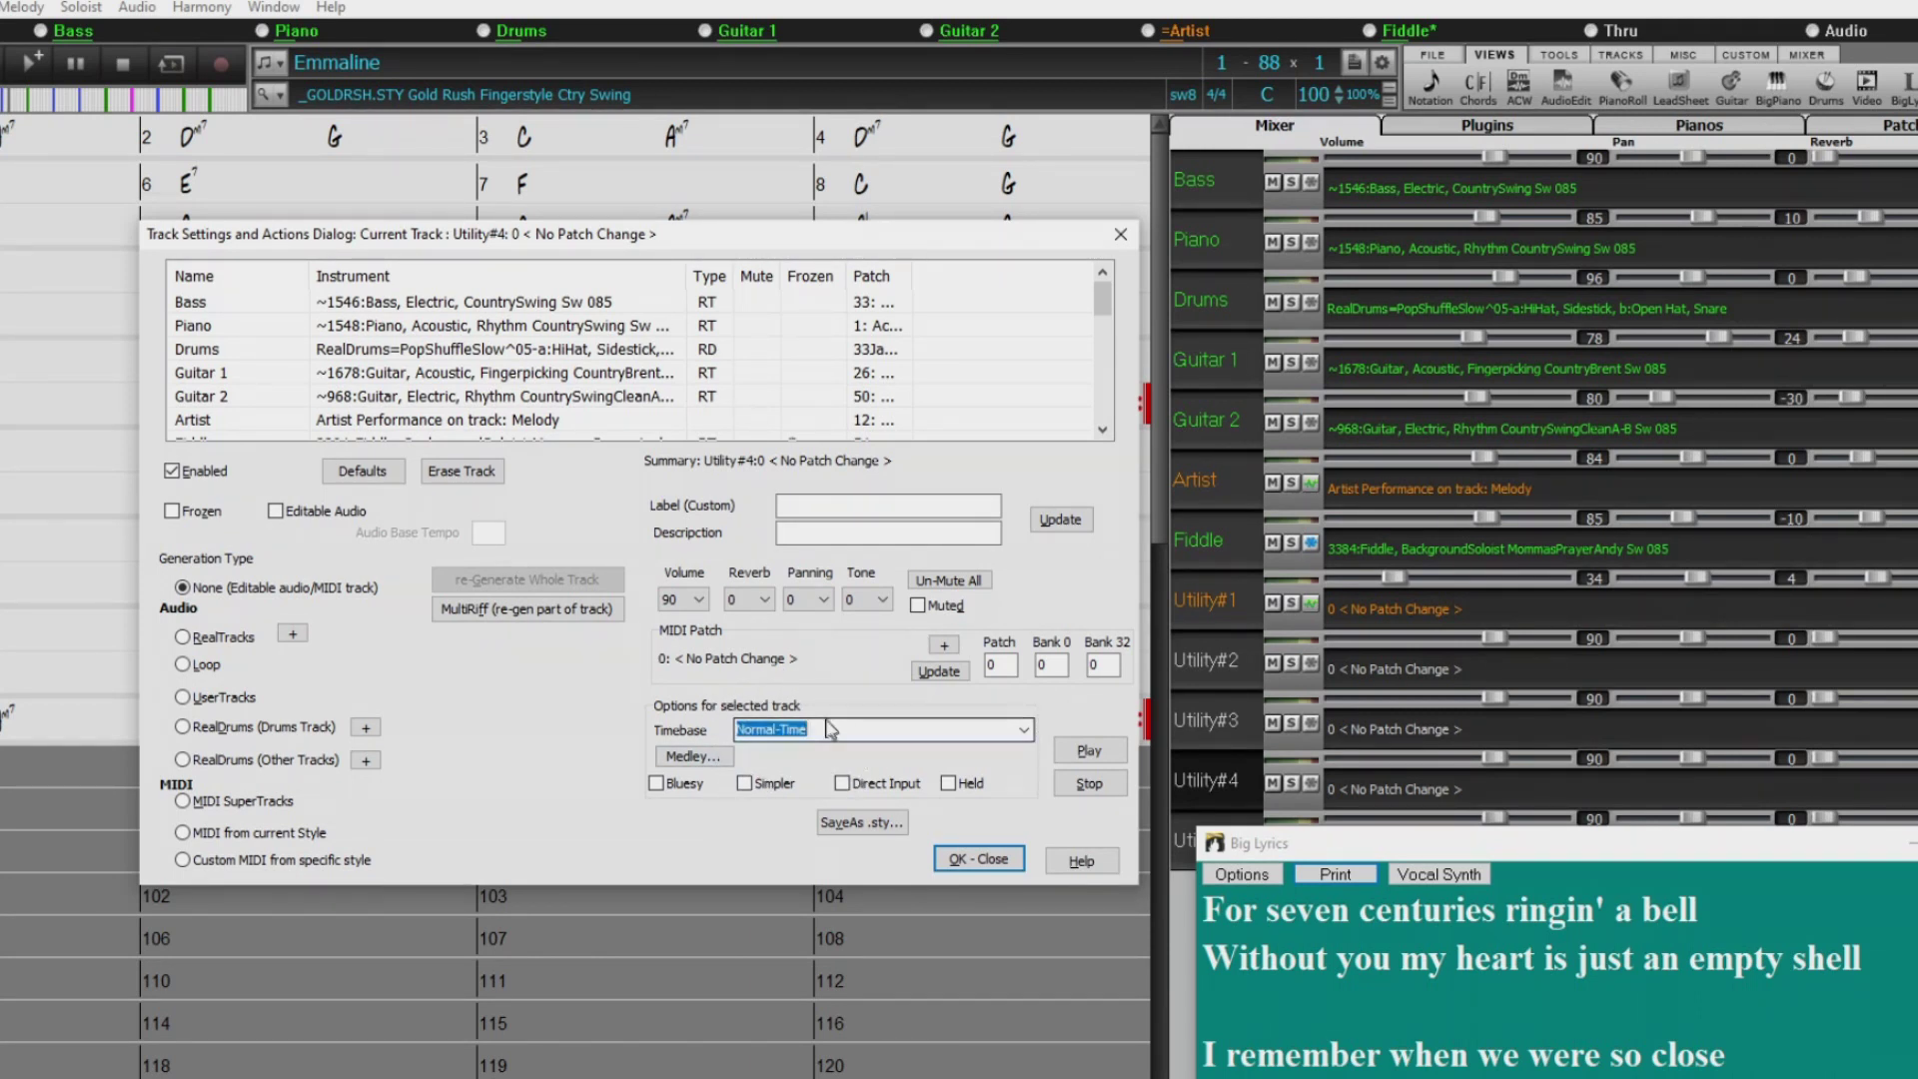
pyautogui.click(983, 730)
pyautogui.moveTo(917, 794)
pyautogui.click(208, 372)
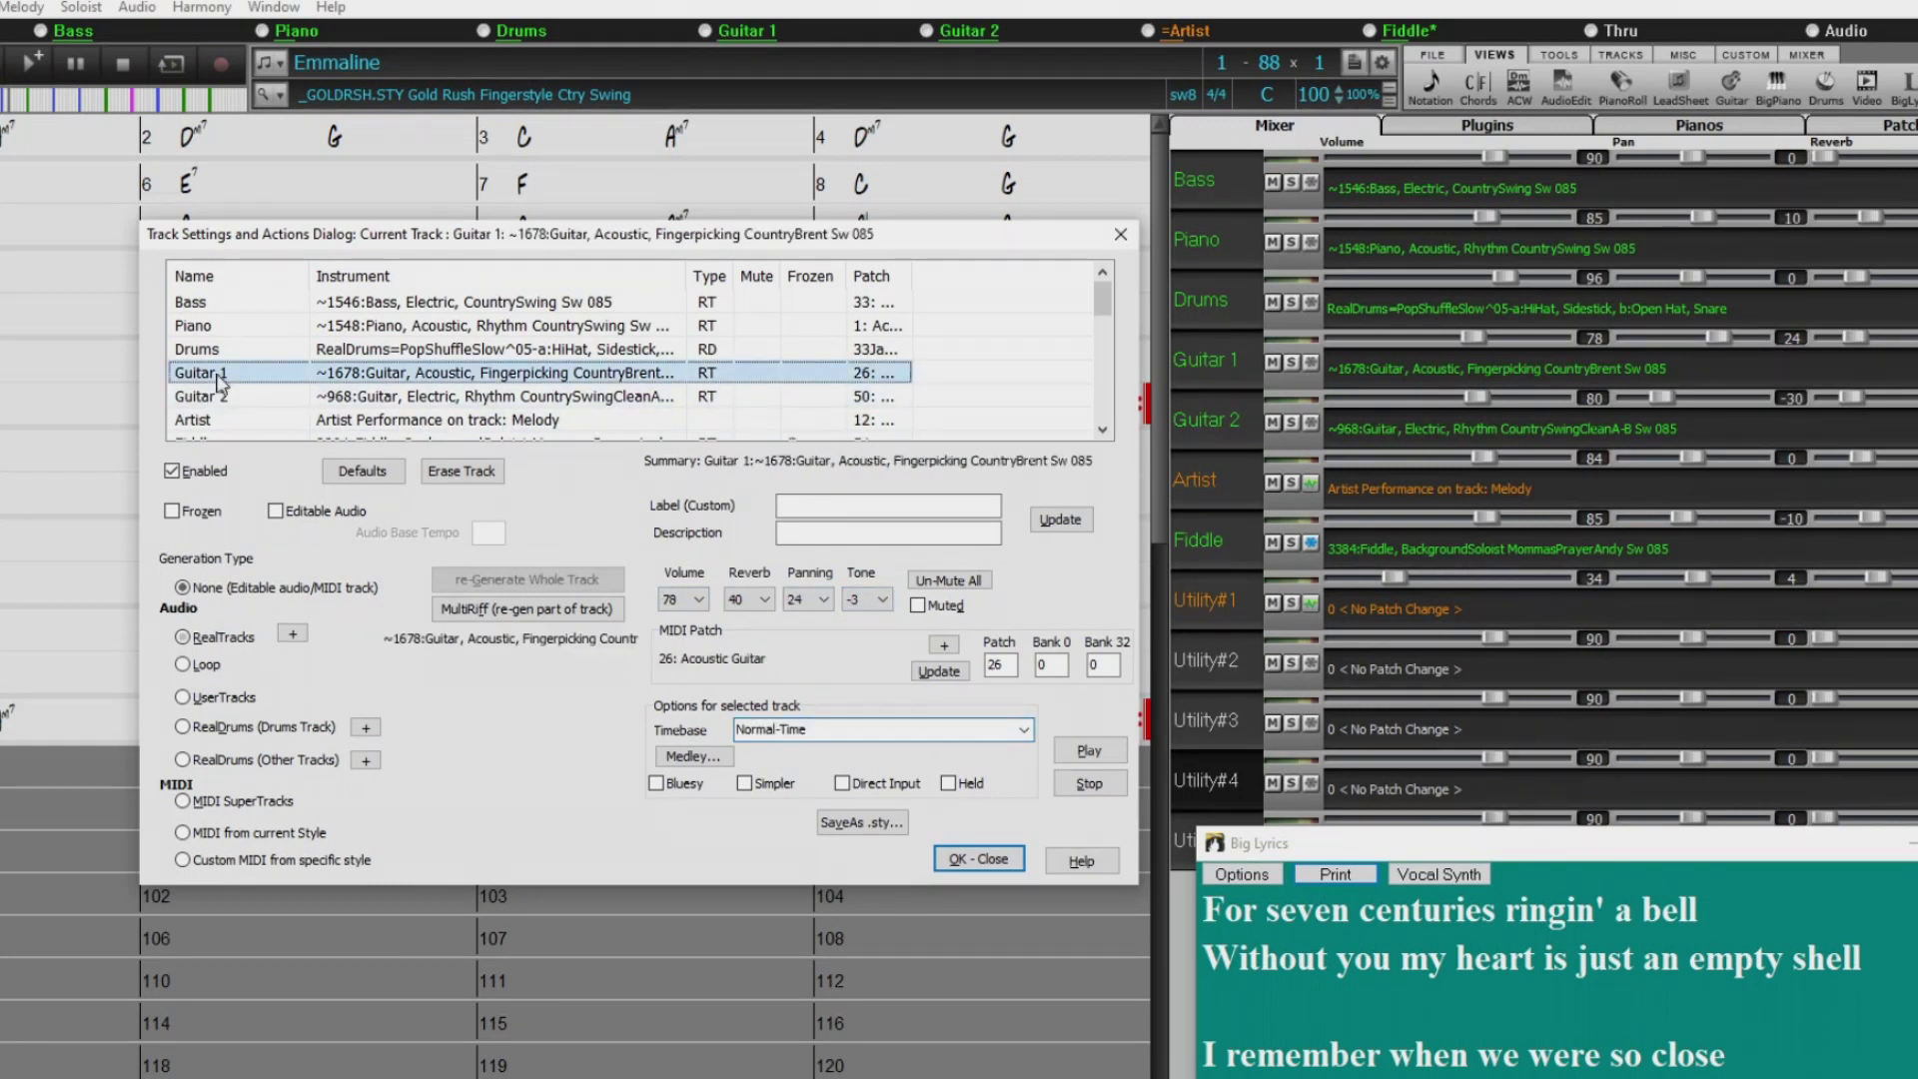
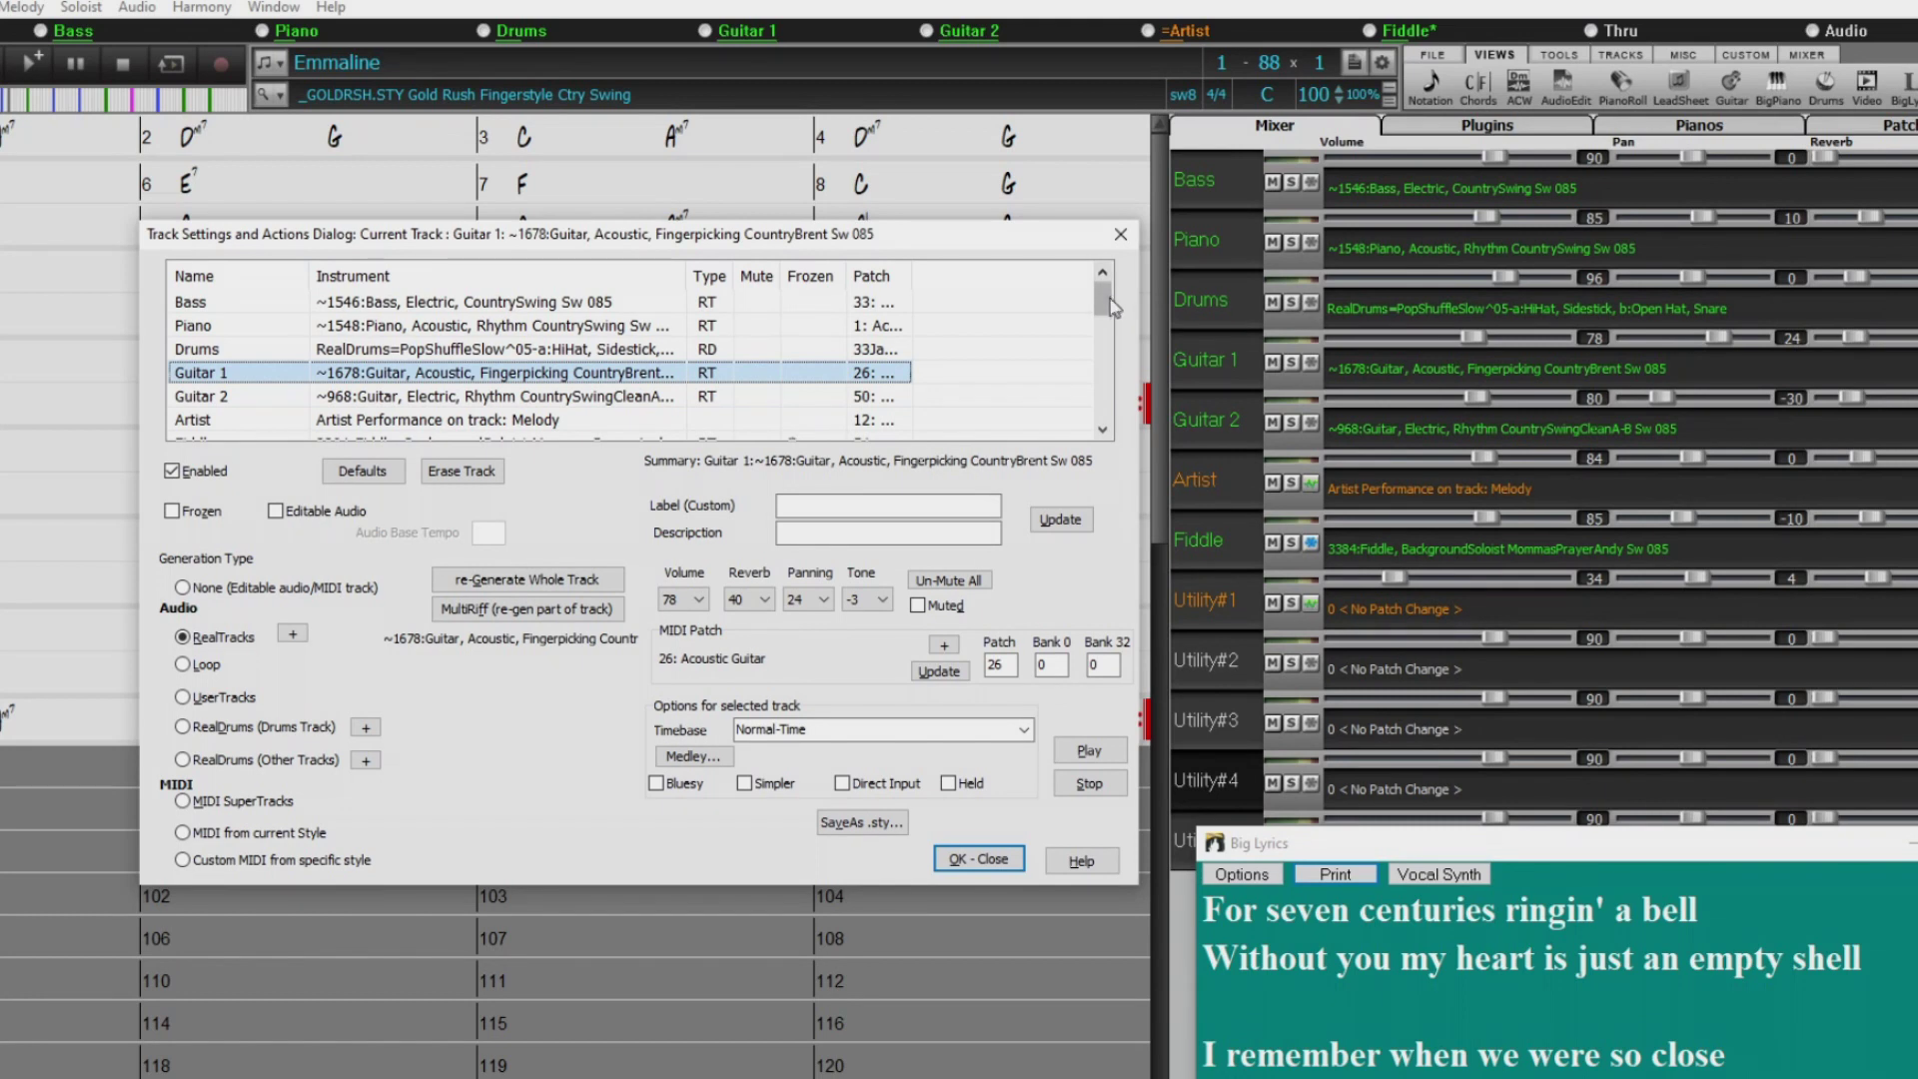
# Give the Artist track the custom label Vocals and the description Lead vocals, and update it.
pyautogui.click(468, 420)
pyautogui.click(869, 507)
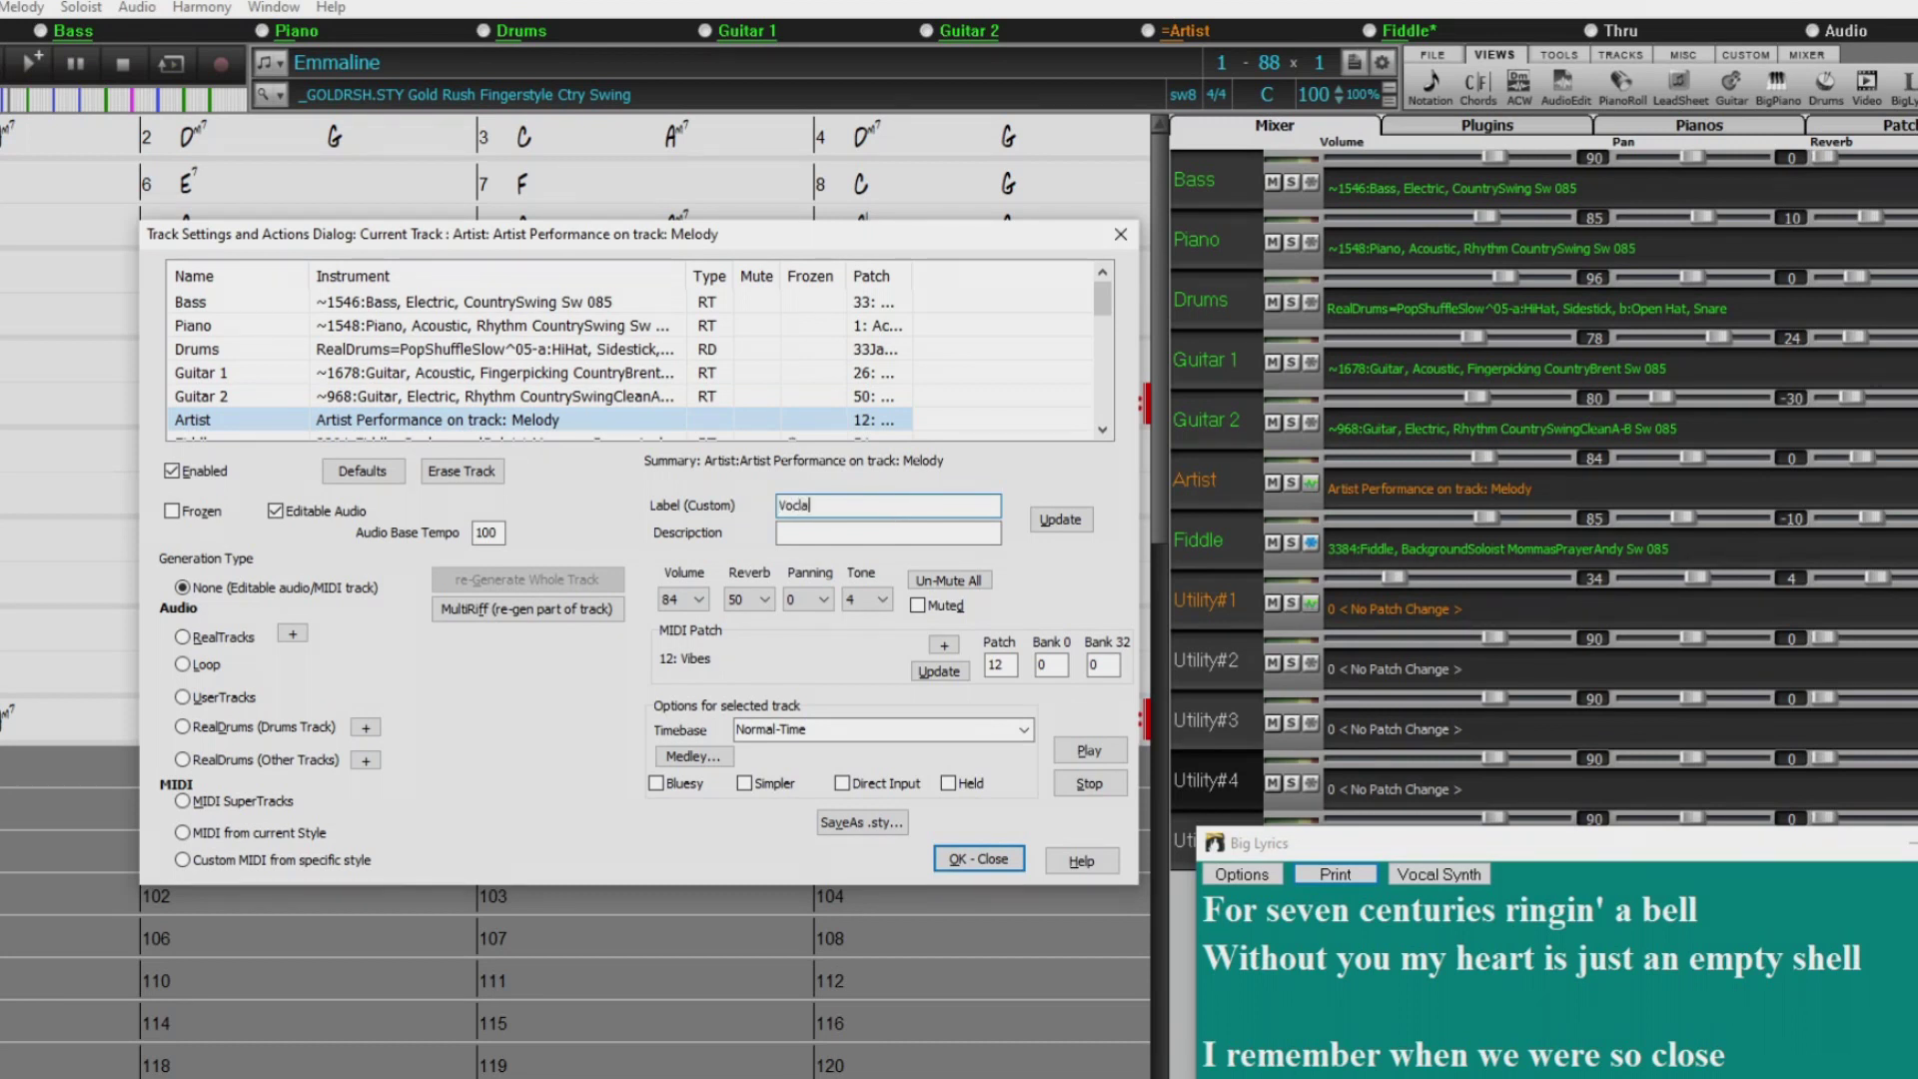
pyautogui.click(781, 532)
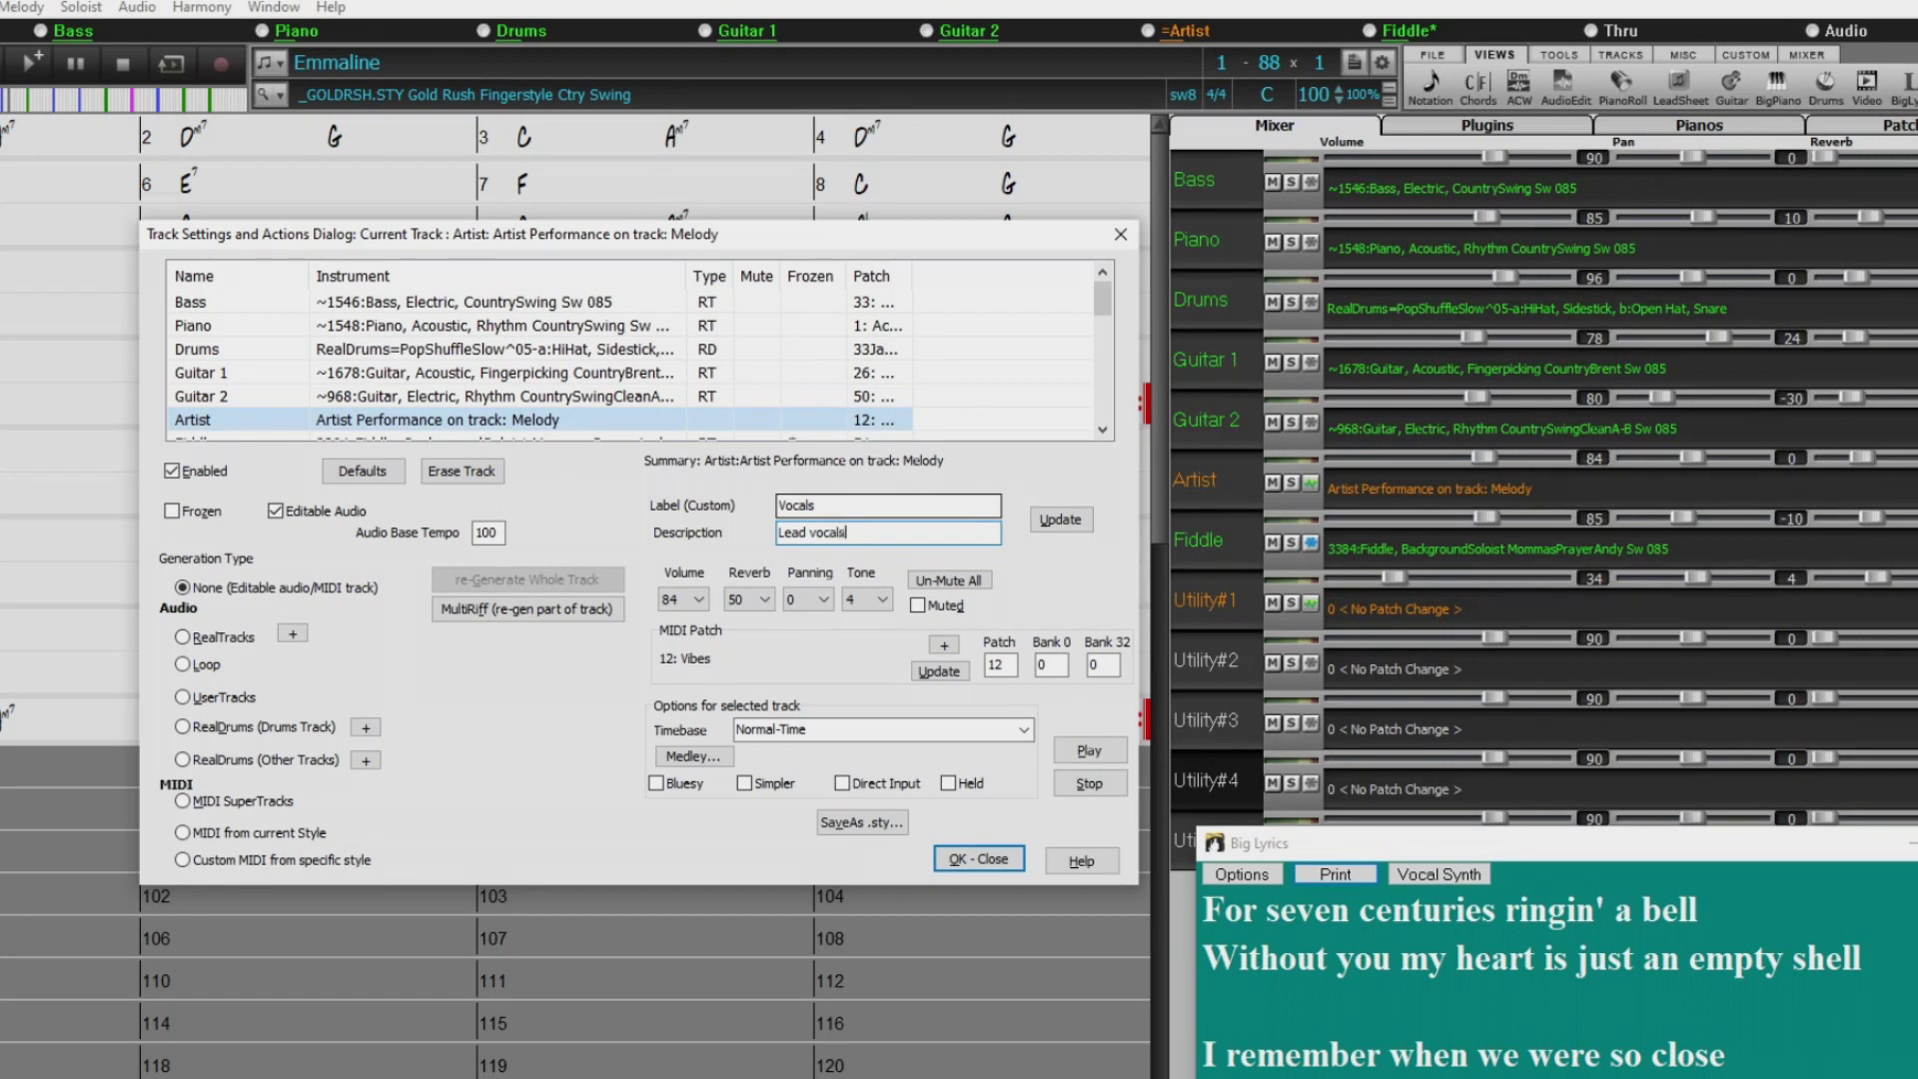
pyautogui.click(1059, 520)
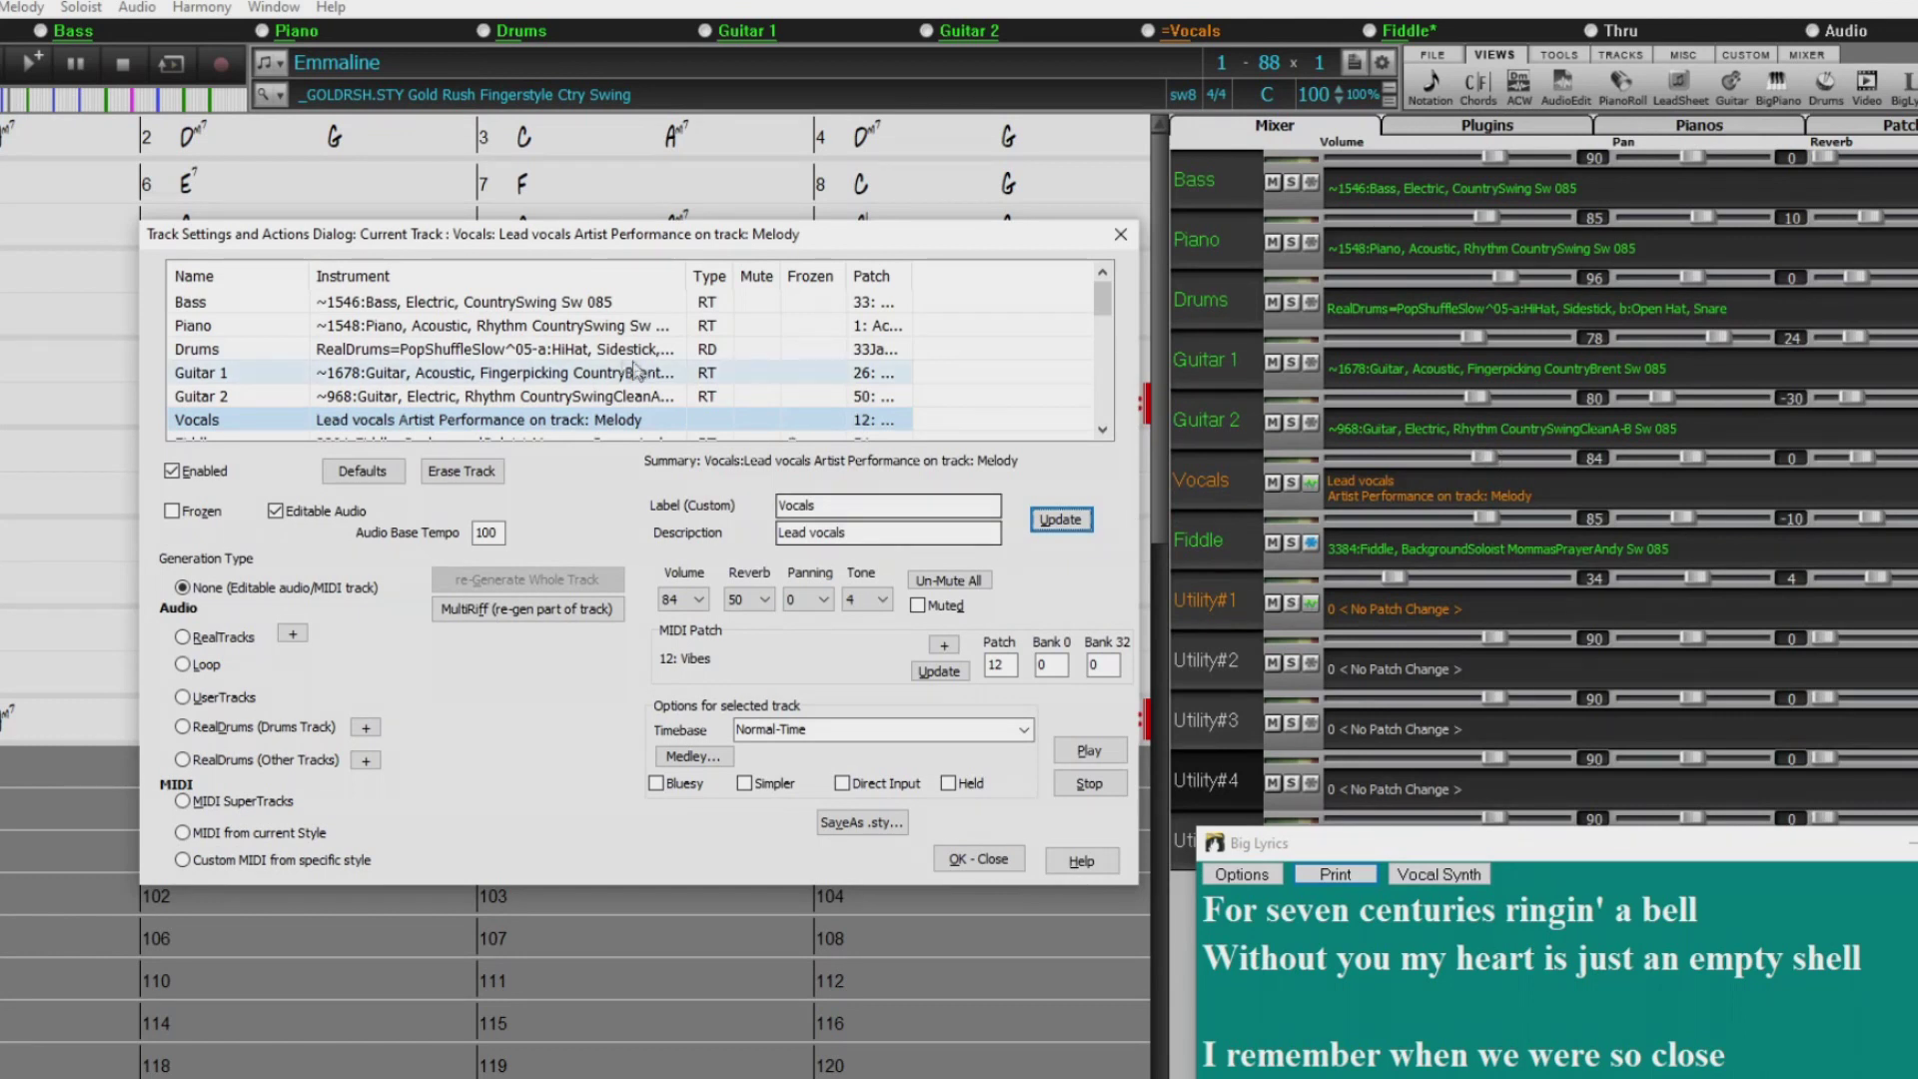
# Give the Utility#1 track the custom label Backing vocals and the description Backing vocals at bars, update it and close the dialog.
pyautogui.scroll(-1, 250, 419)
pyautogui.click(249, 425)
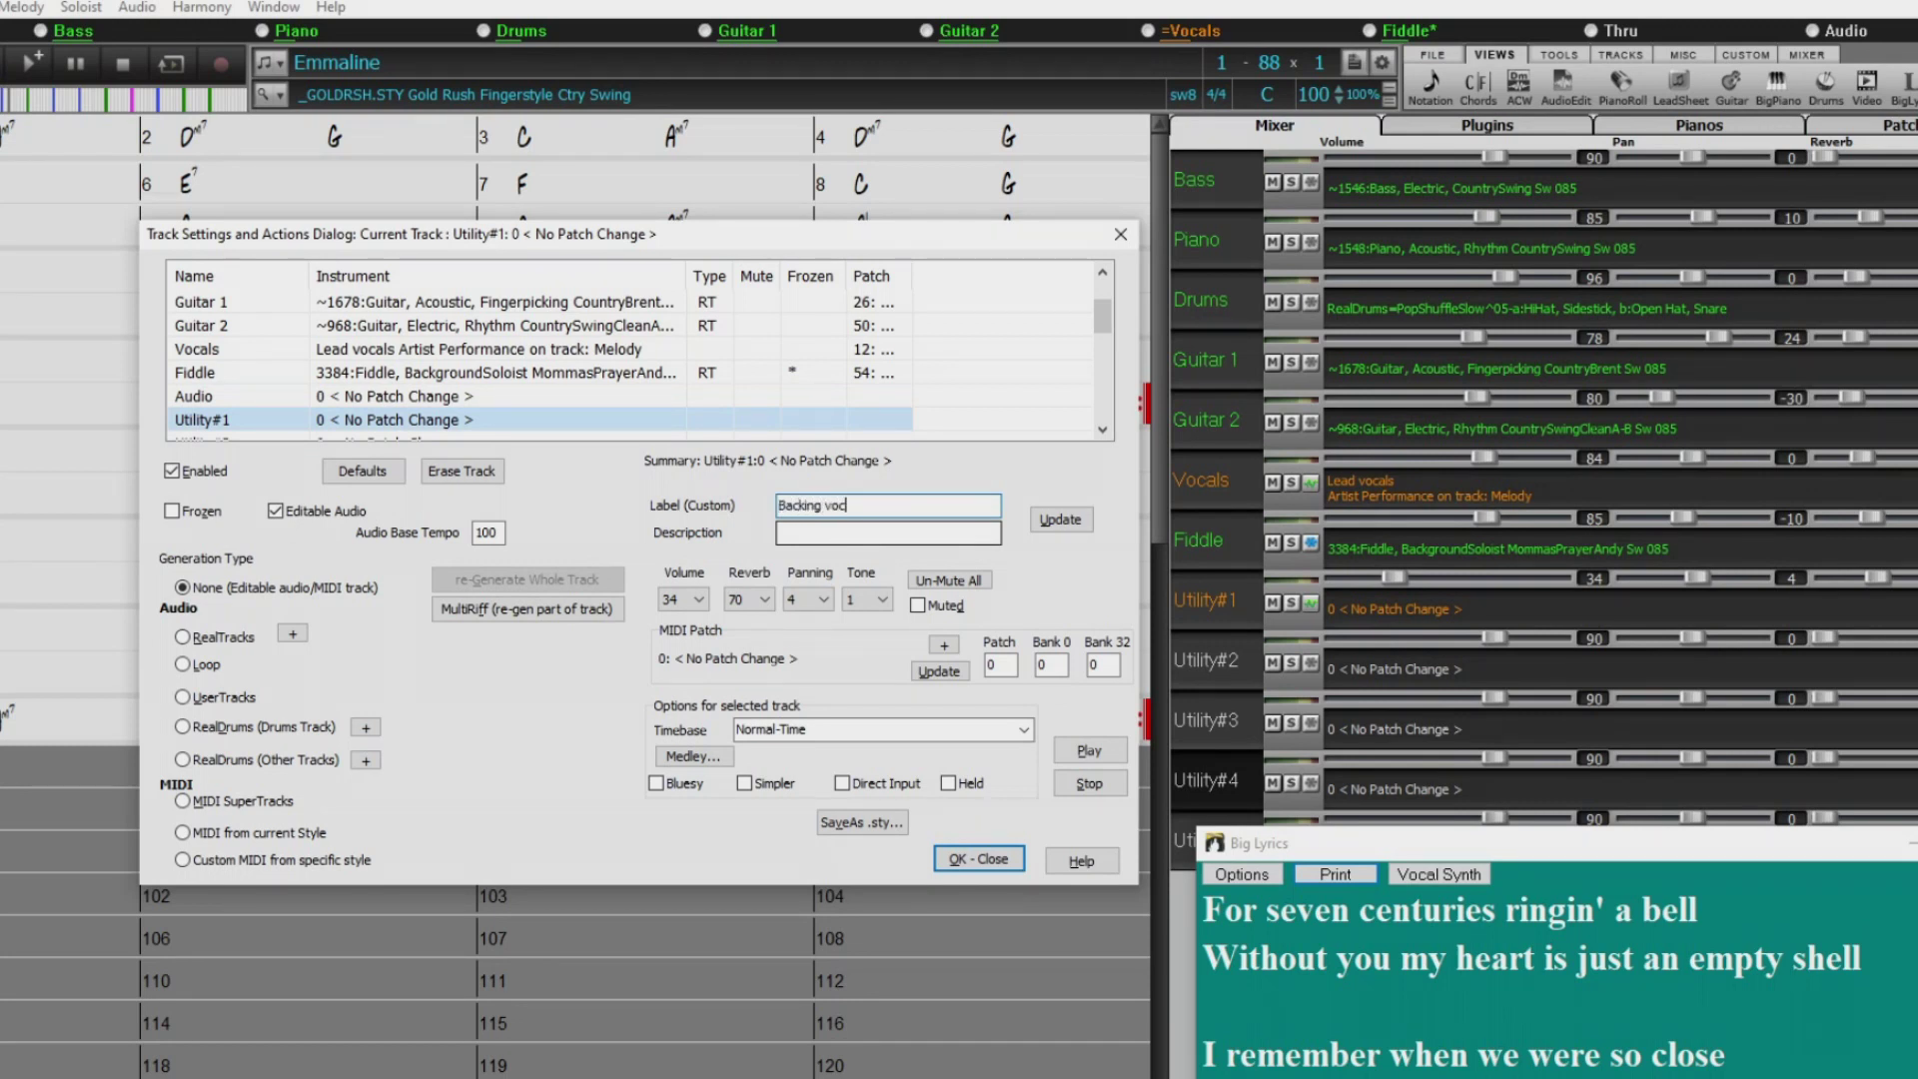
pyautogui.click(887, 532)
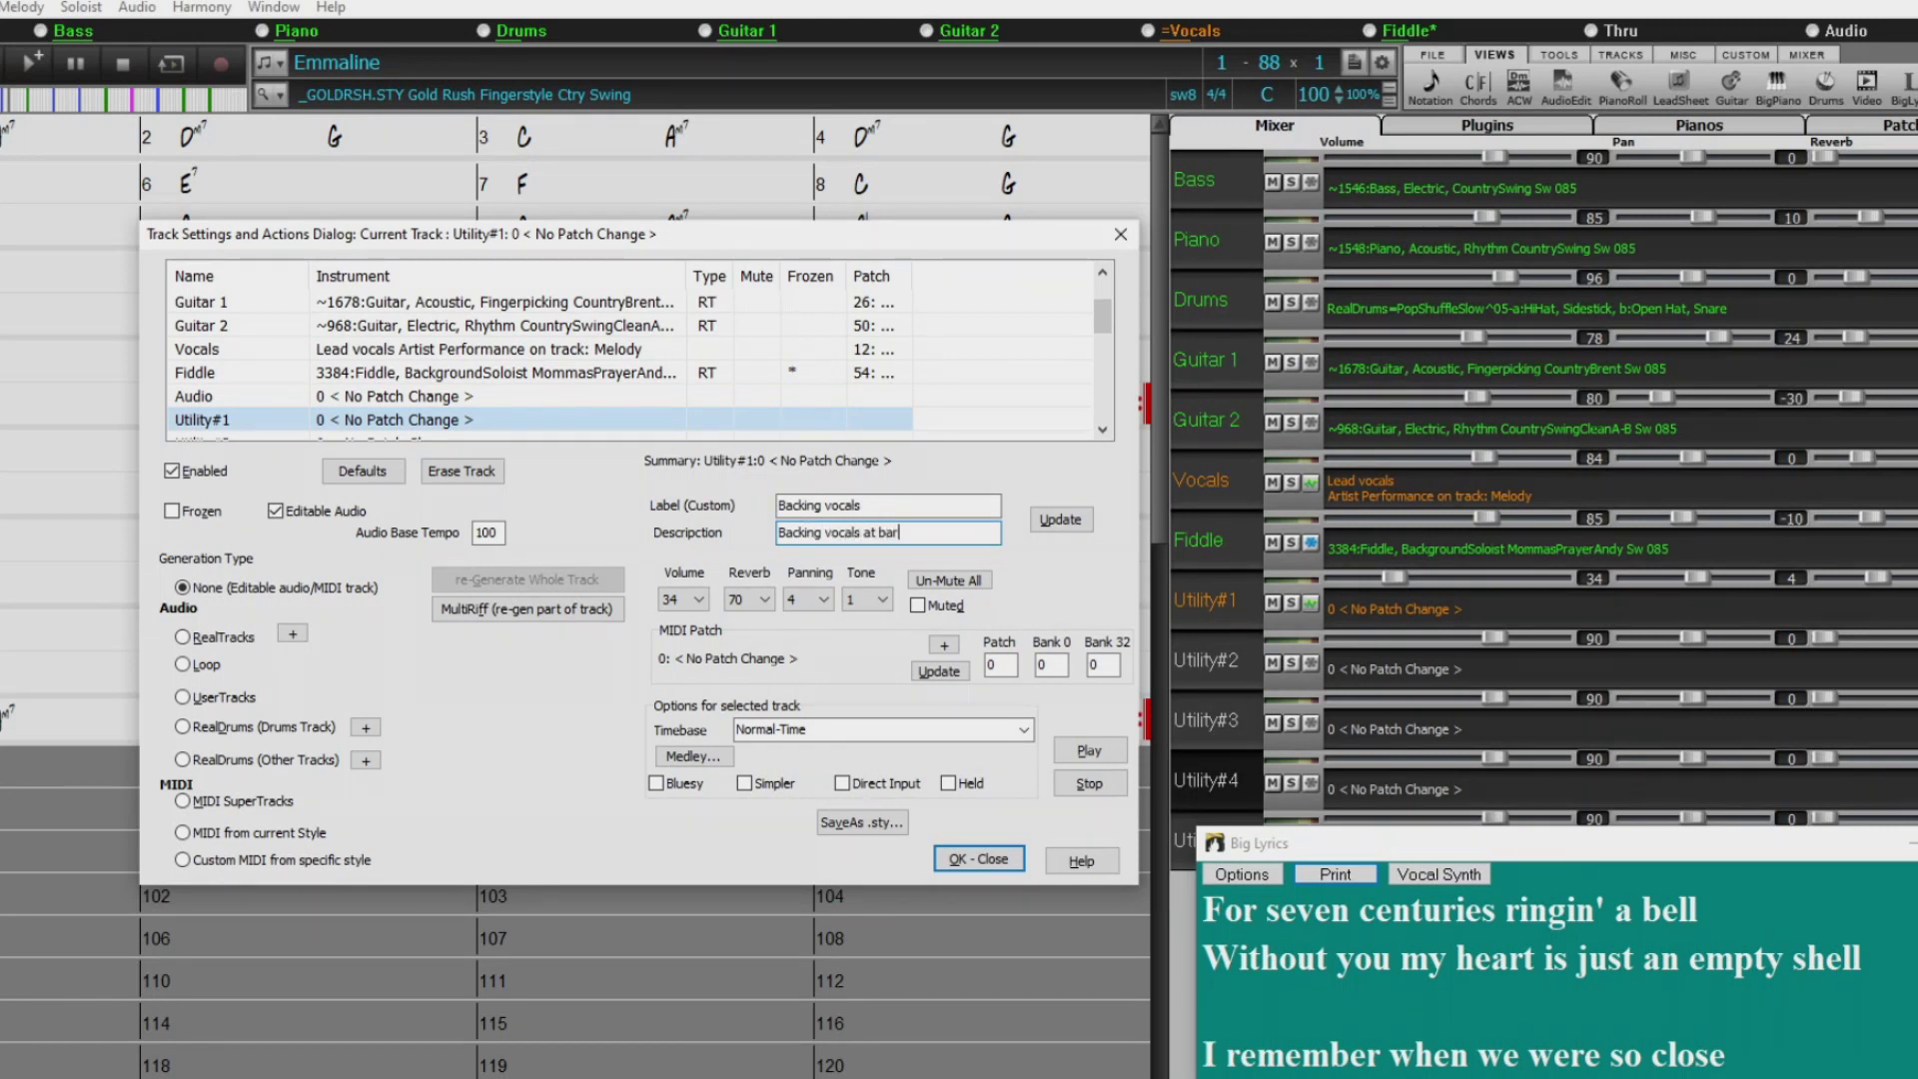
pyautogui.click(1060, 519)
pyautogui.click(1014, 865)
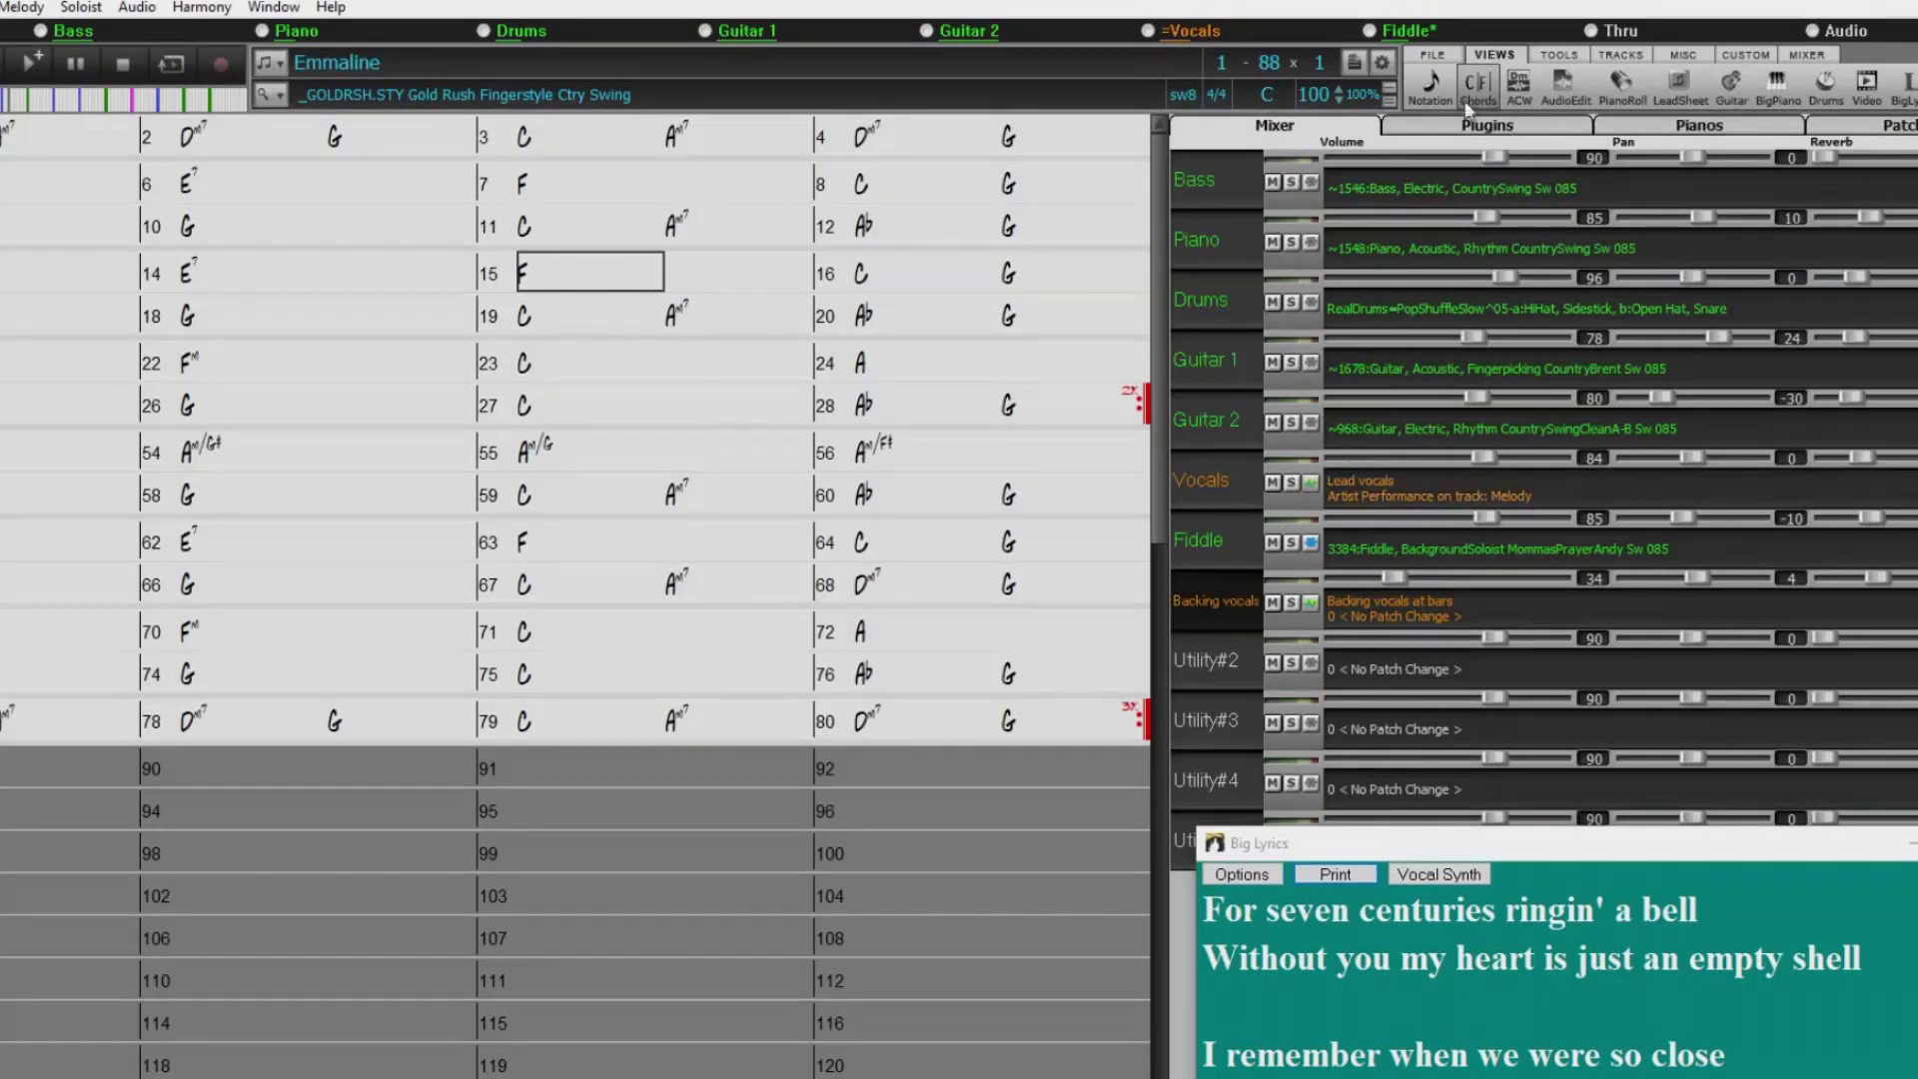
# Show the Backing vocals audio waveform and examine at which bars each of its vocal passages starts.
pyautogui.click(1578, 92)
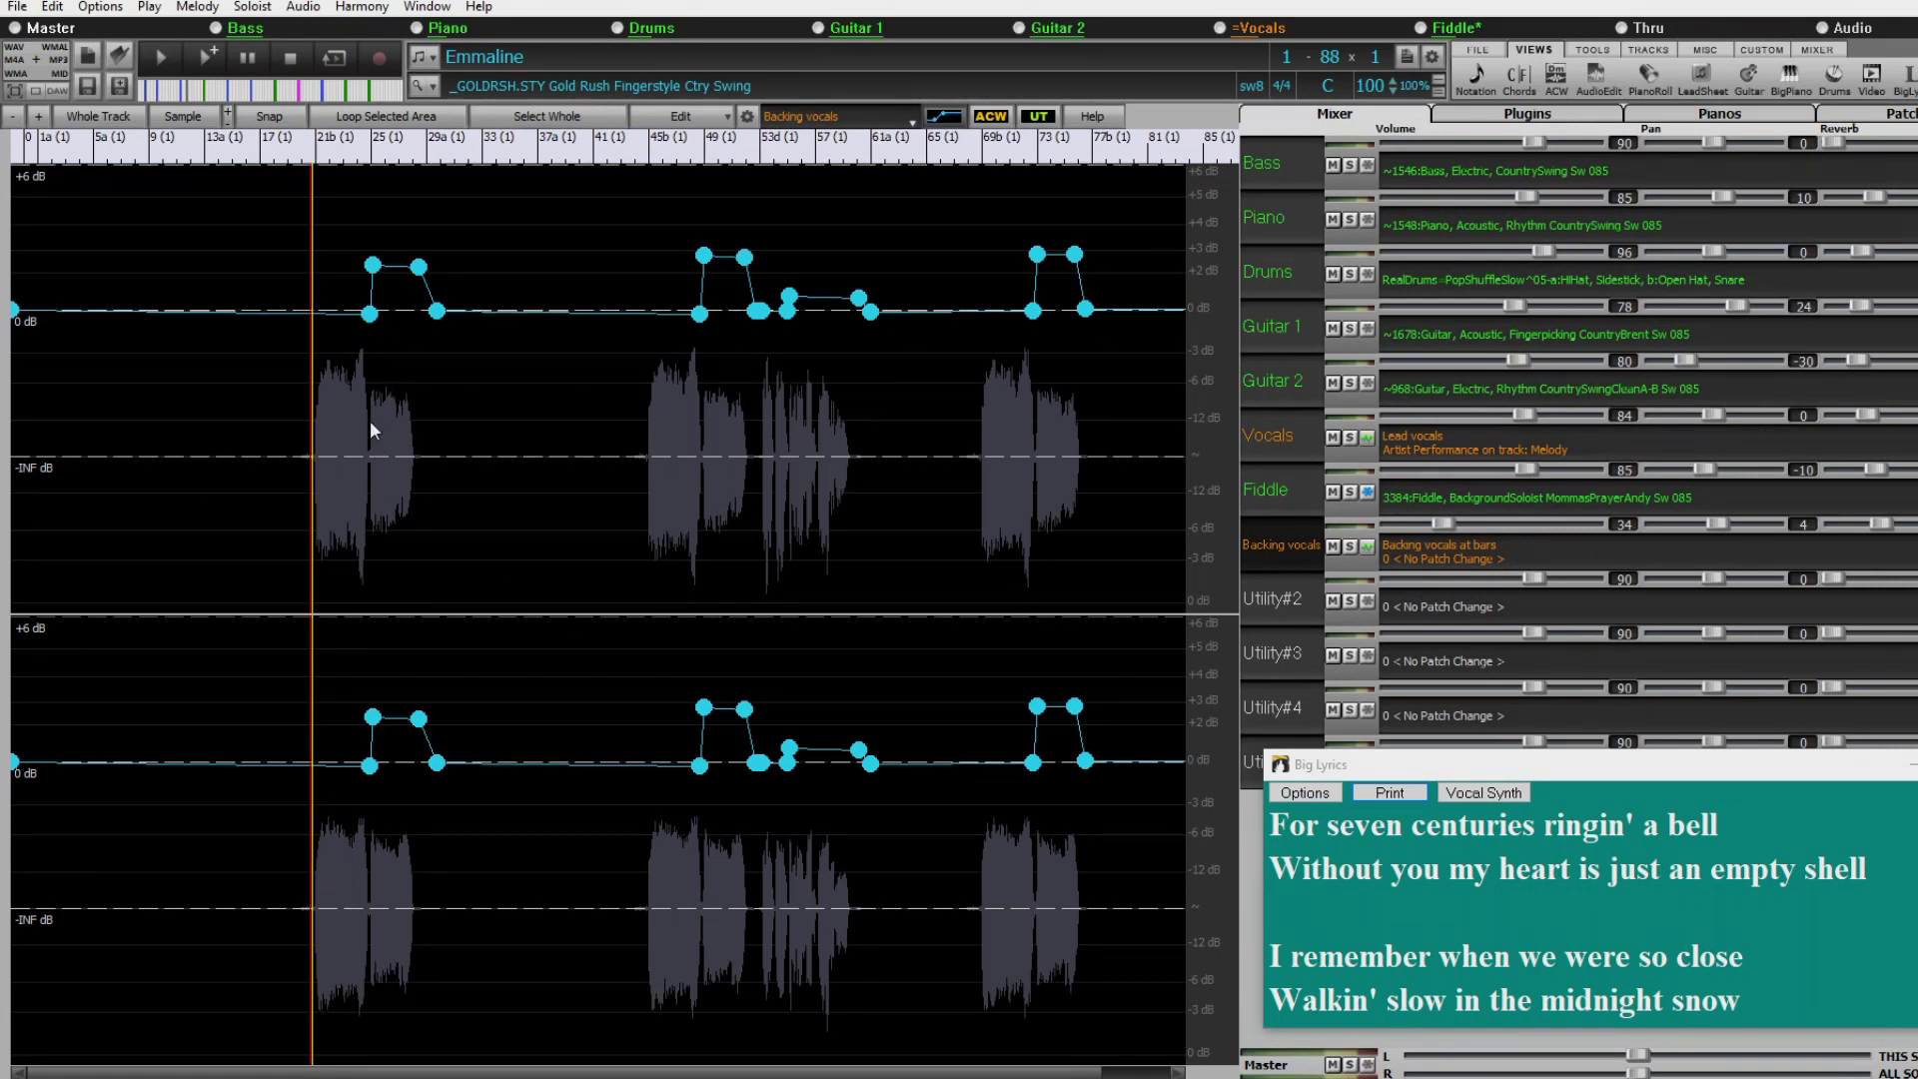
pyautogui.scroll(2, 400, 404)
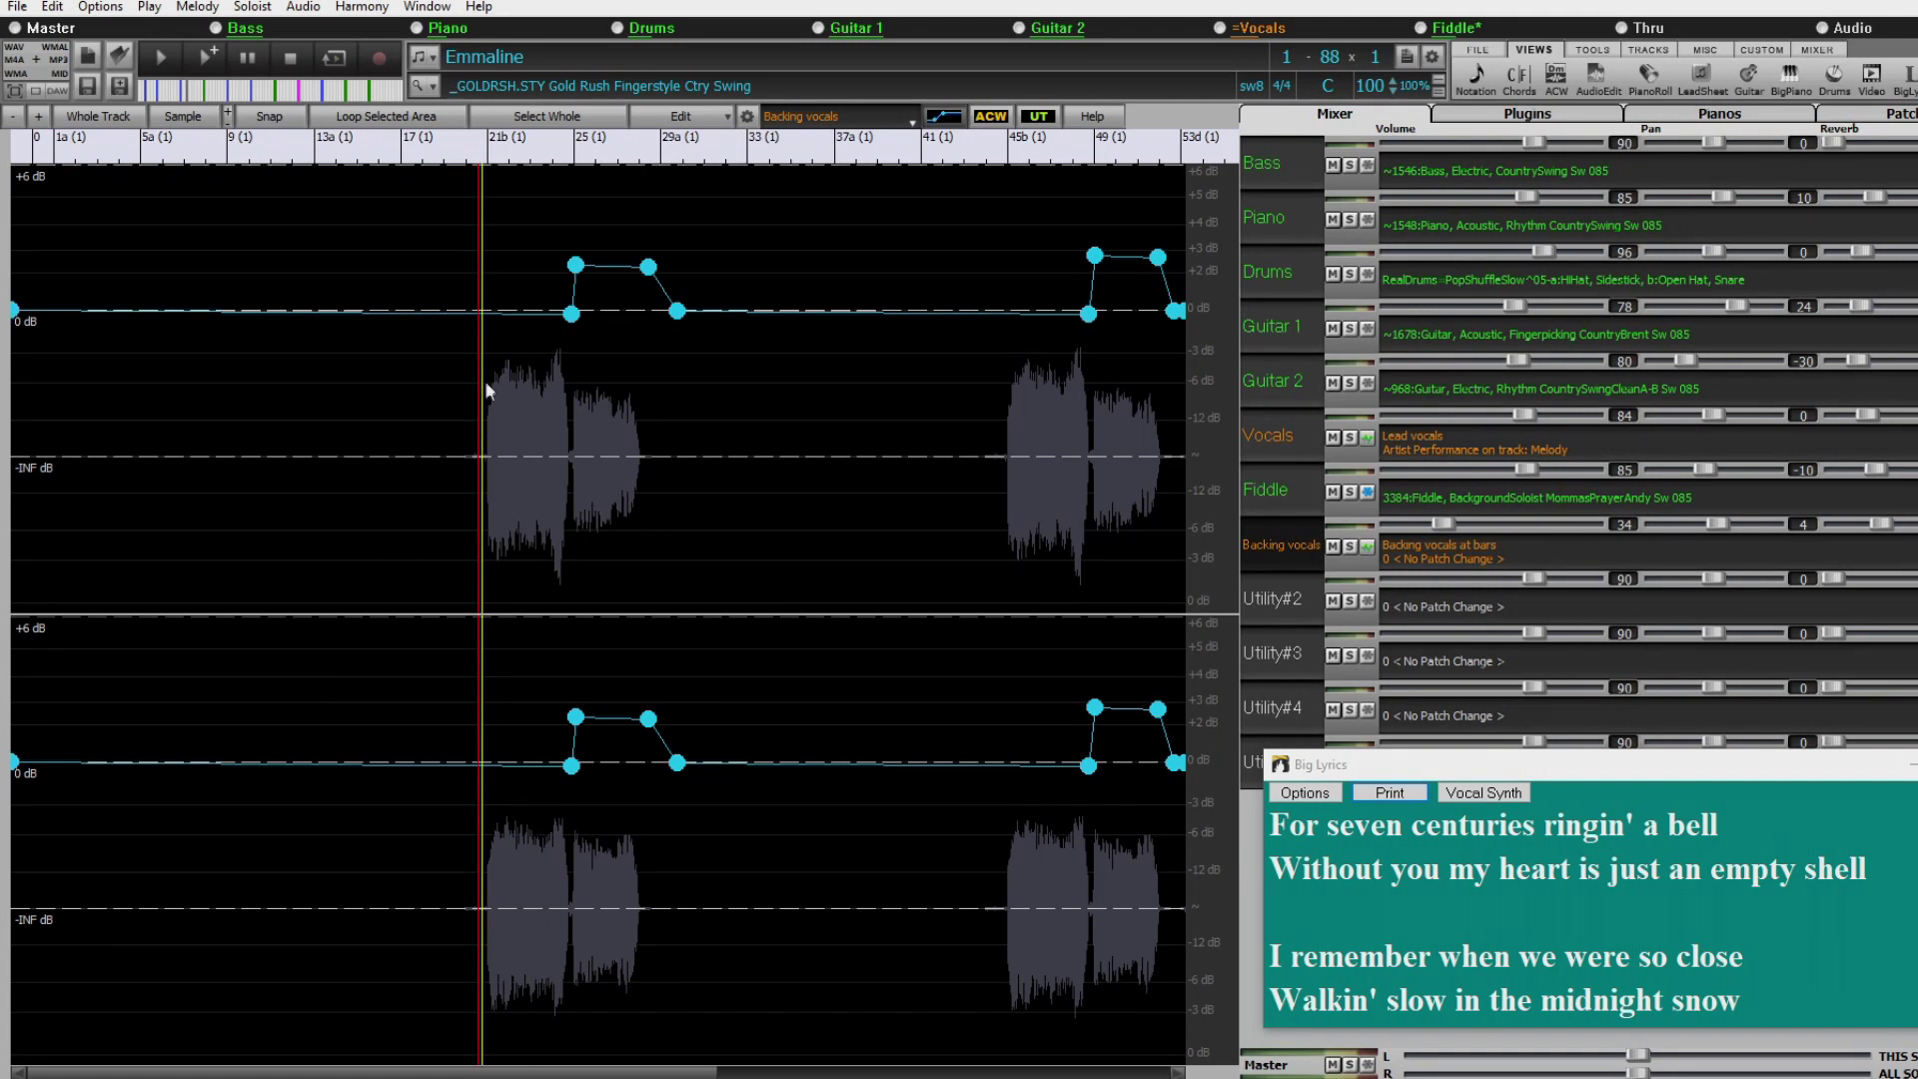
pyautogui.scroll(-2, 489, 377)
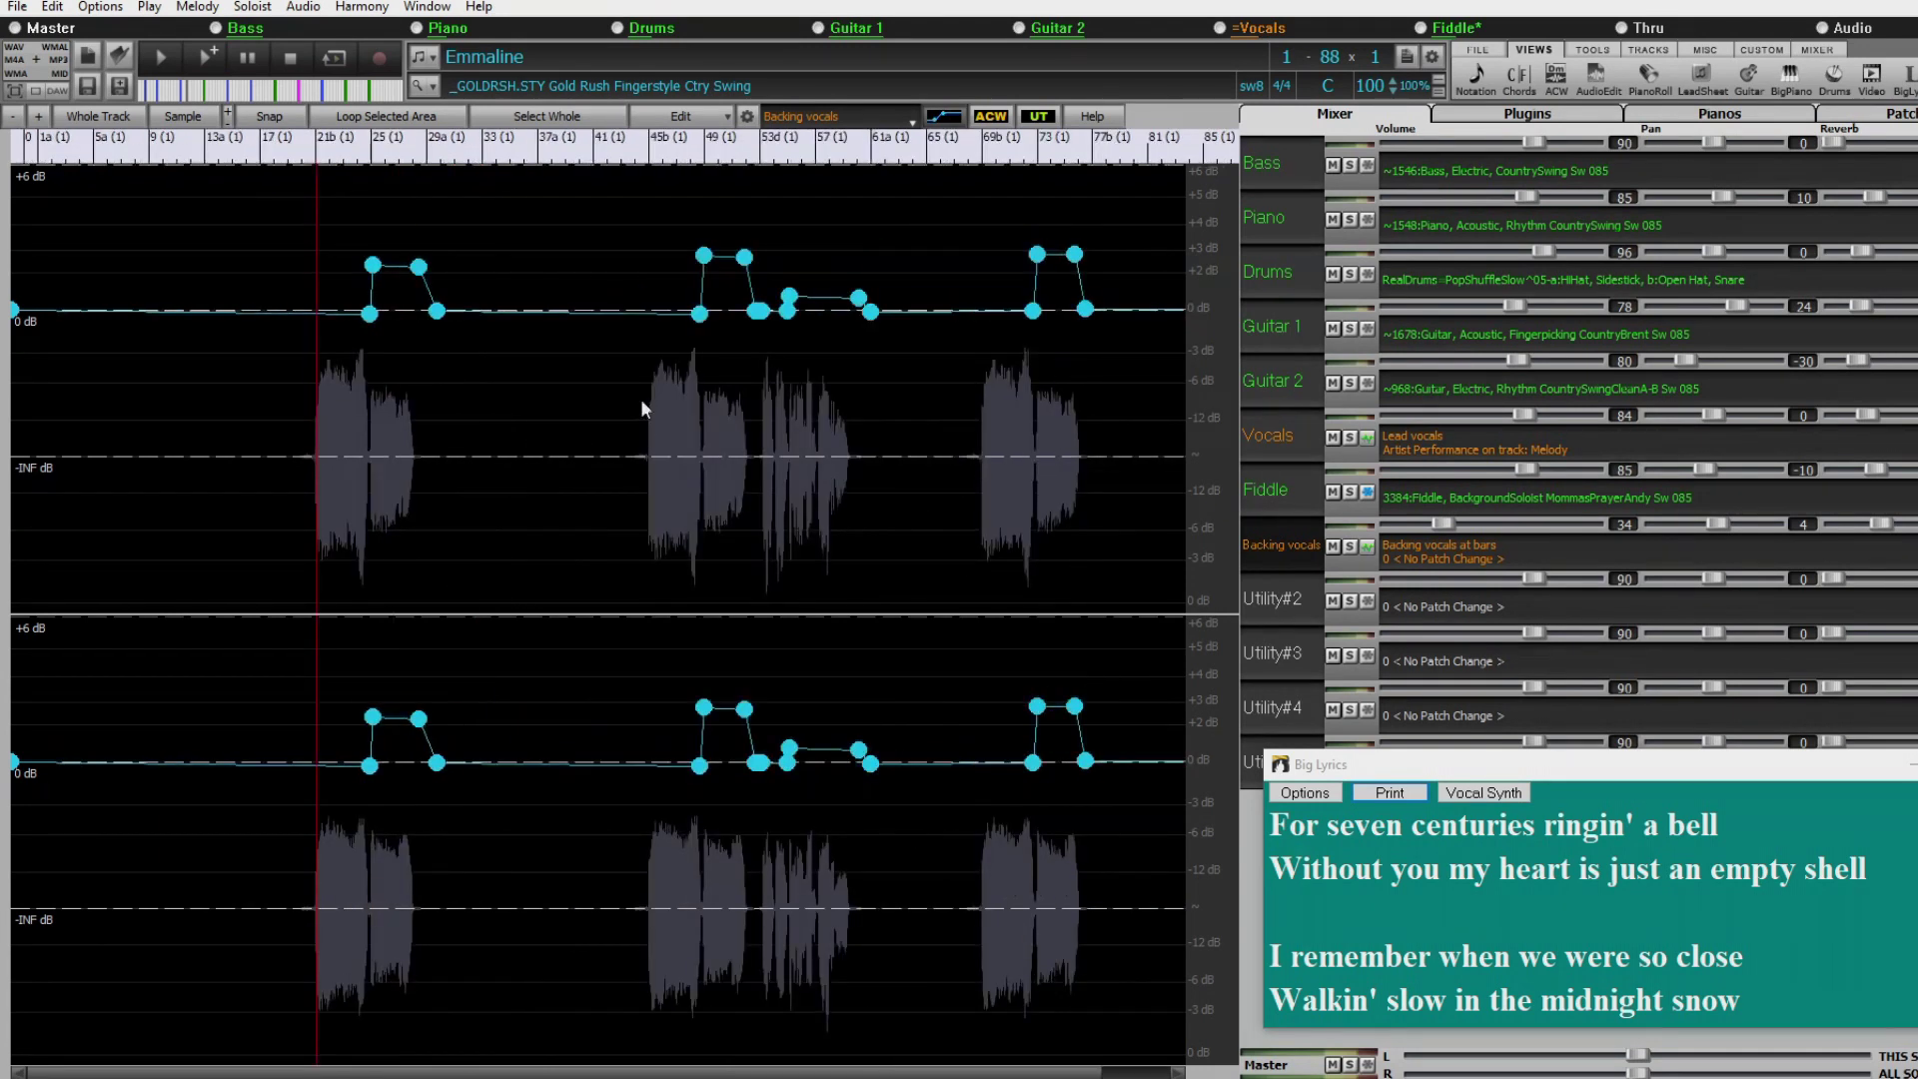
pyautogui.click(645, 424)
pyautogui.scroll(2, 789, 431)
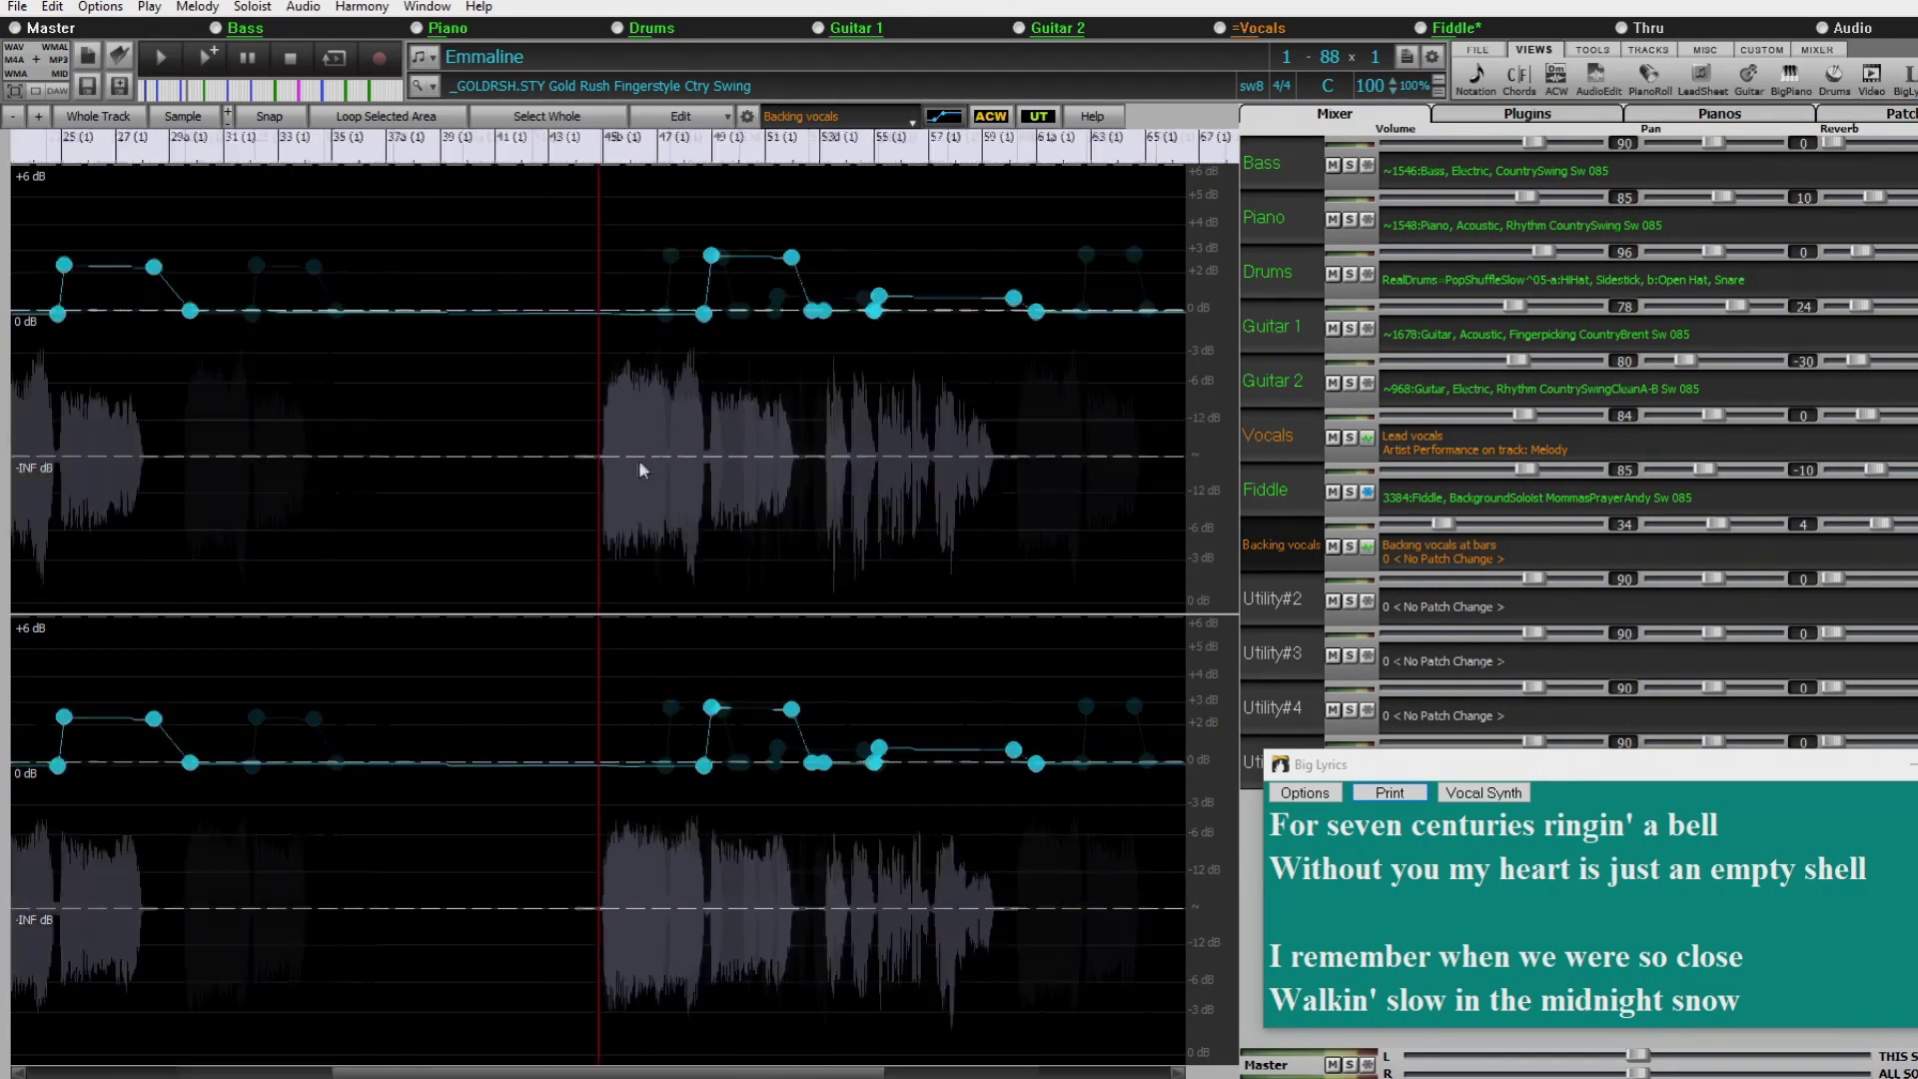
pyautogui.scroll(-3, 969, 415)
pyautogui.click(914, 424)
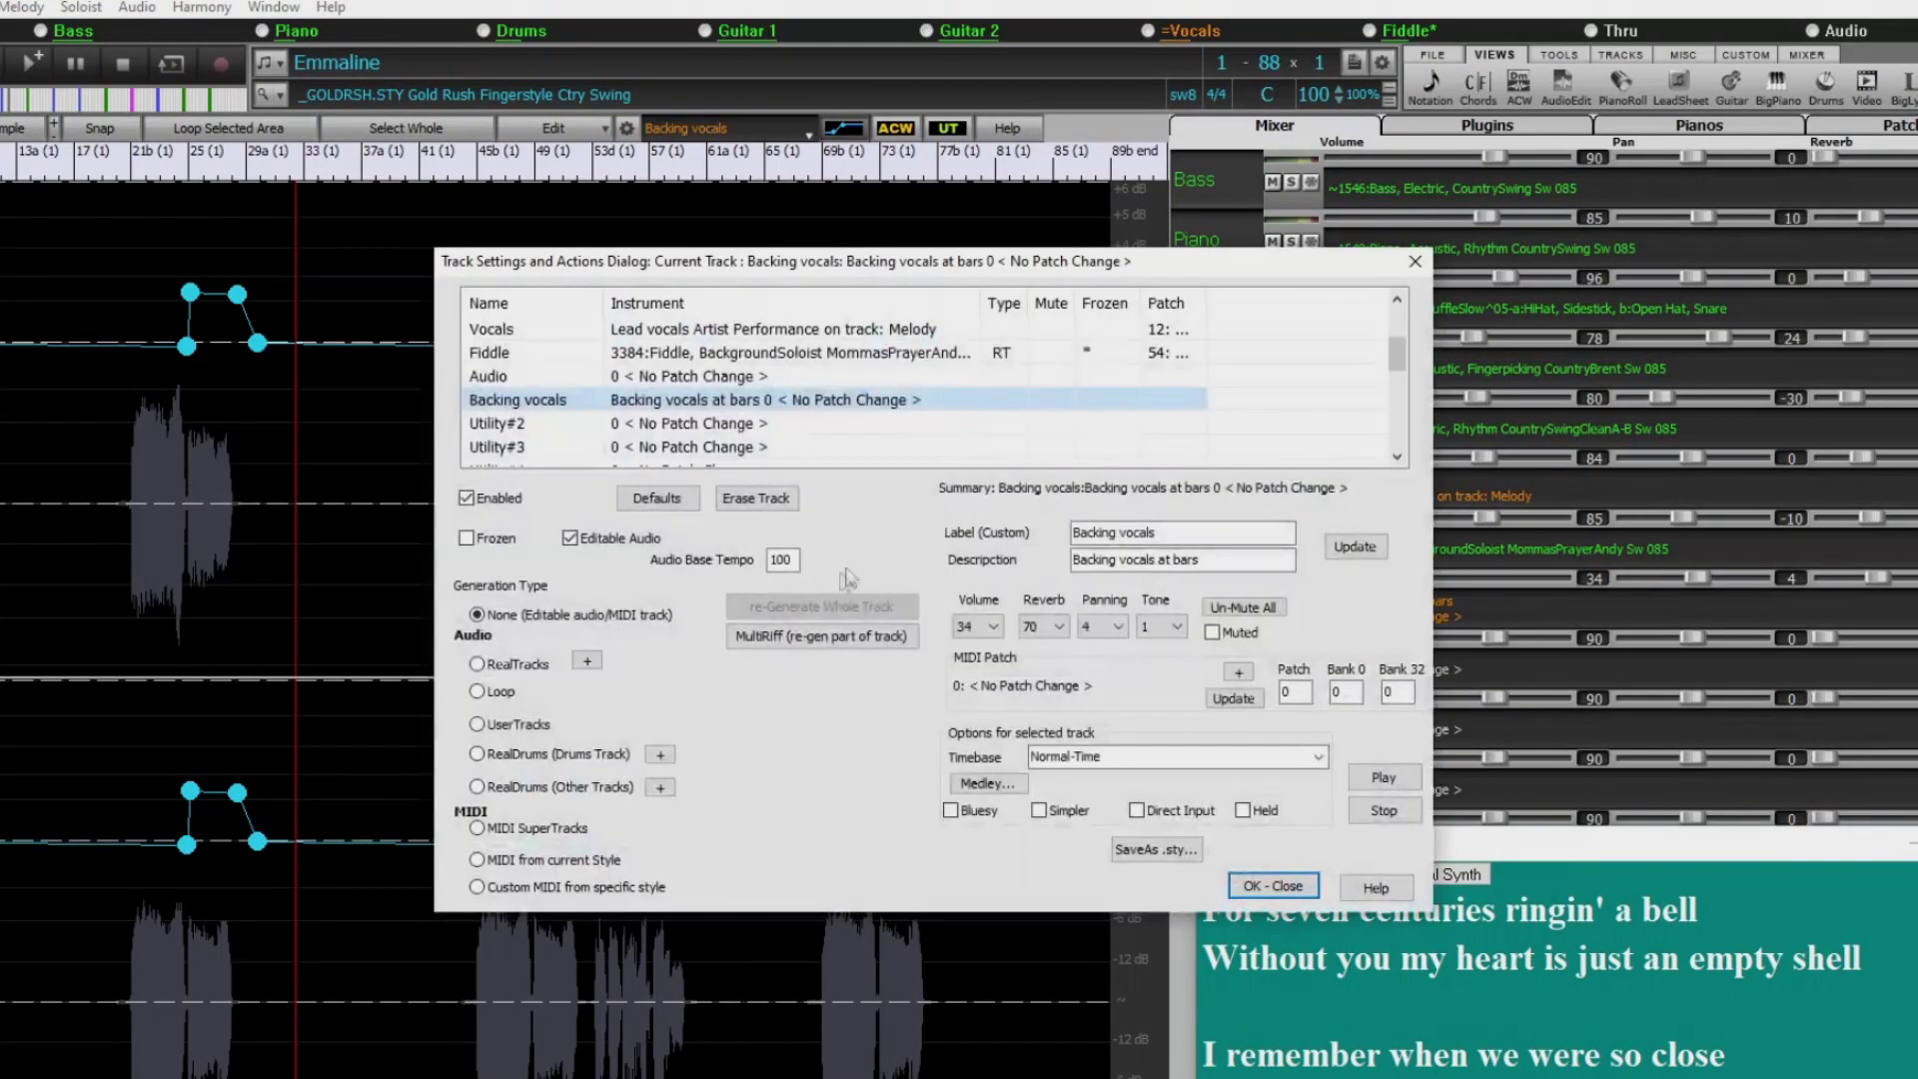
# Extend the Backing vocals description to Backing vocals at bars 21, 45, 69, update it and return to the chord sheet.
pyautogui.click(1195, 562)
pyautogui.click(1354, 546)
pyautogui.moveTo(1194, 267); pyautogui.dragTo(875, 228)
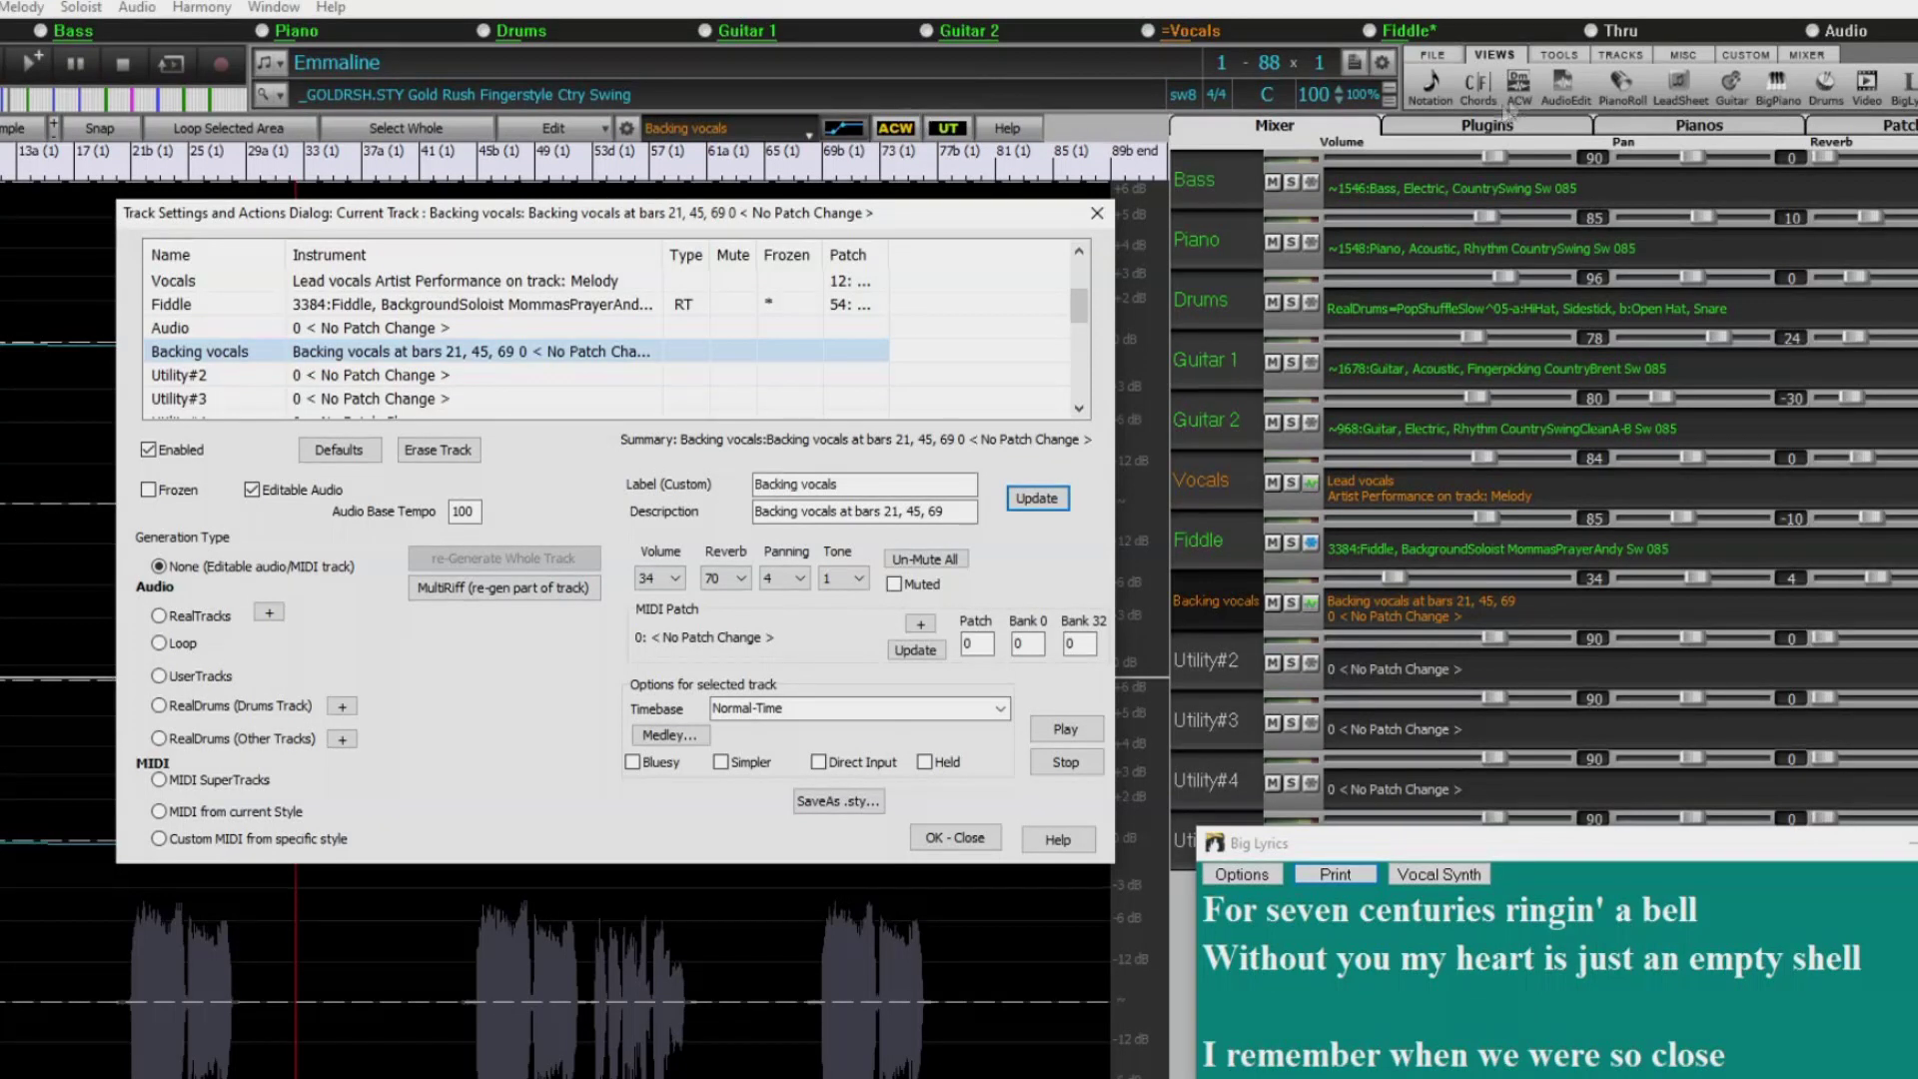
pyautogui.press('Escape')
pyautogui.click(1481, 82)
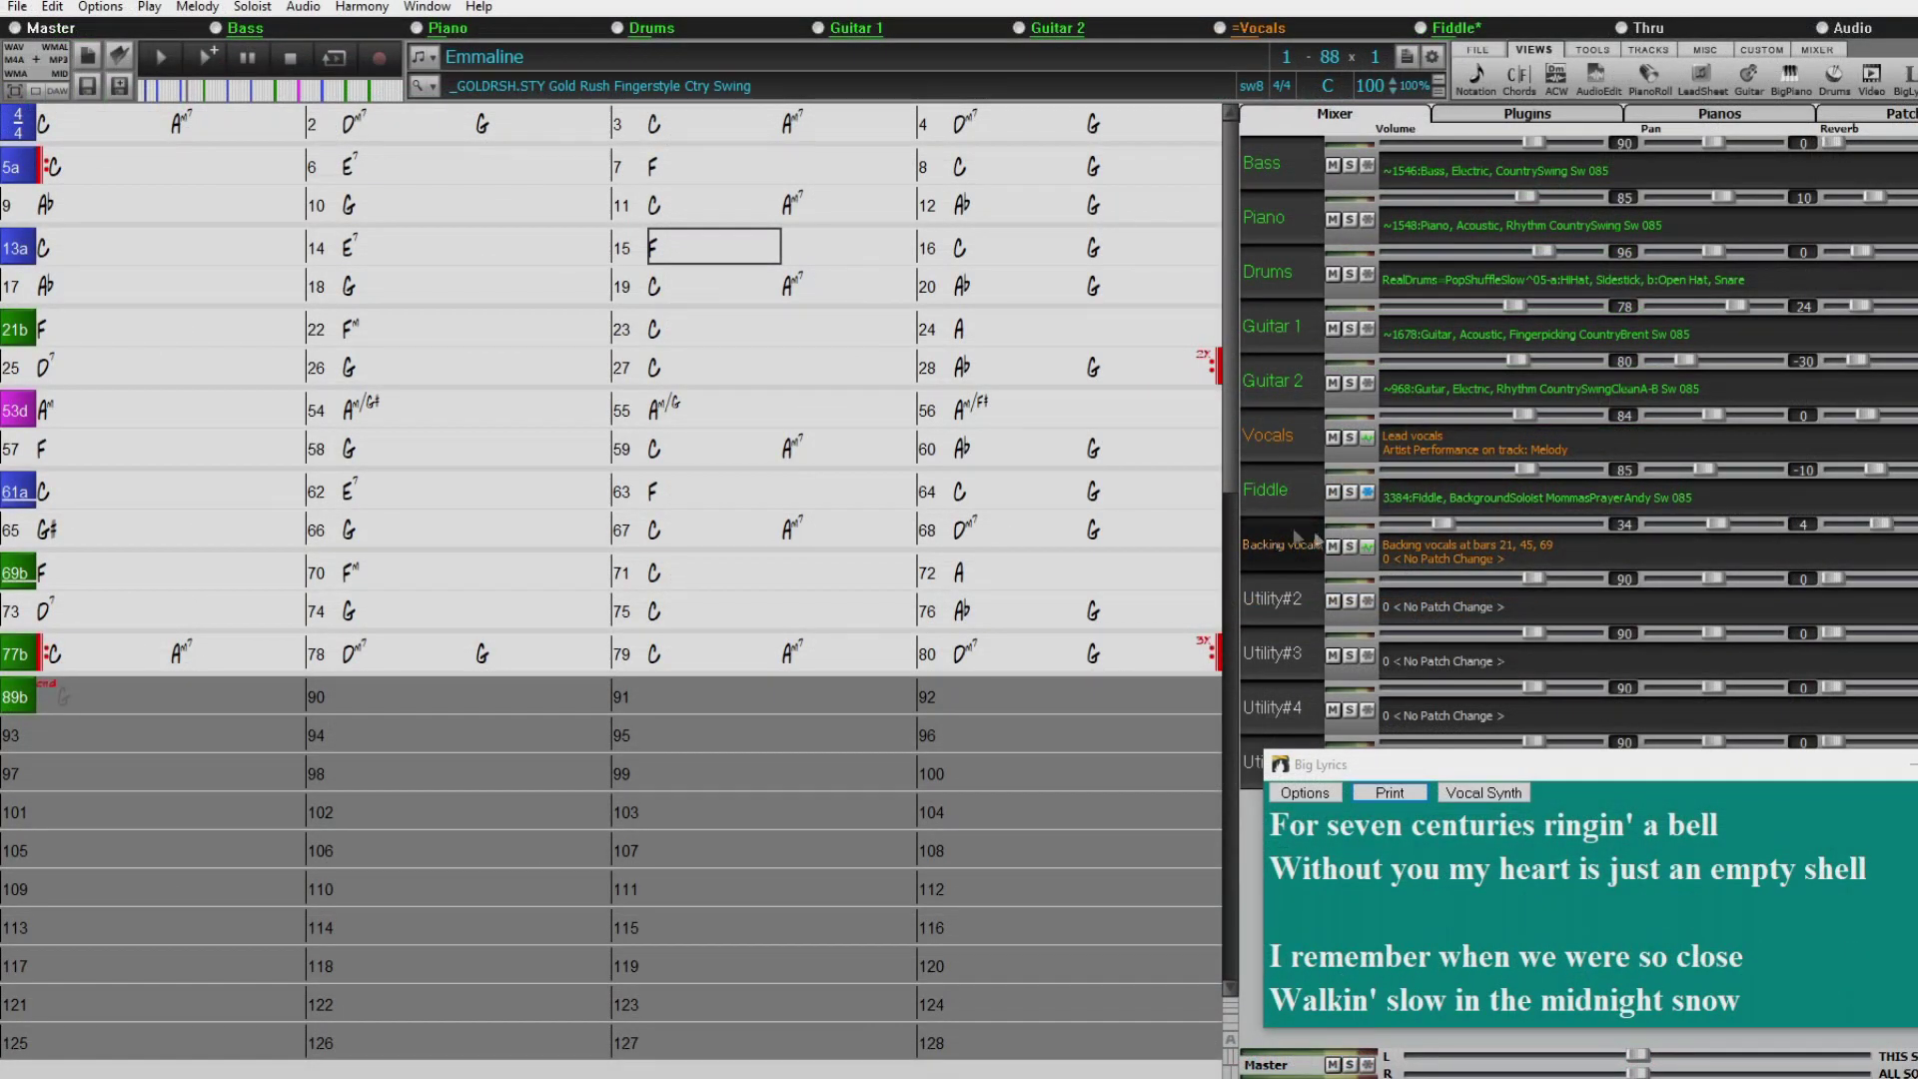
# Locate the backing vocal passages on the chord sheet at bar 21 and across bars 69 to 76.
pyautogui.click(70, 327)
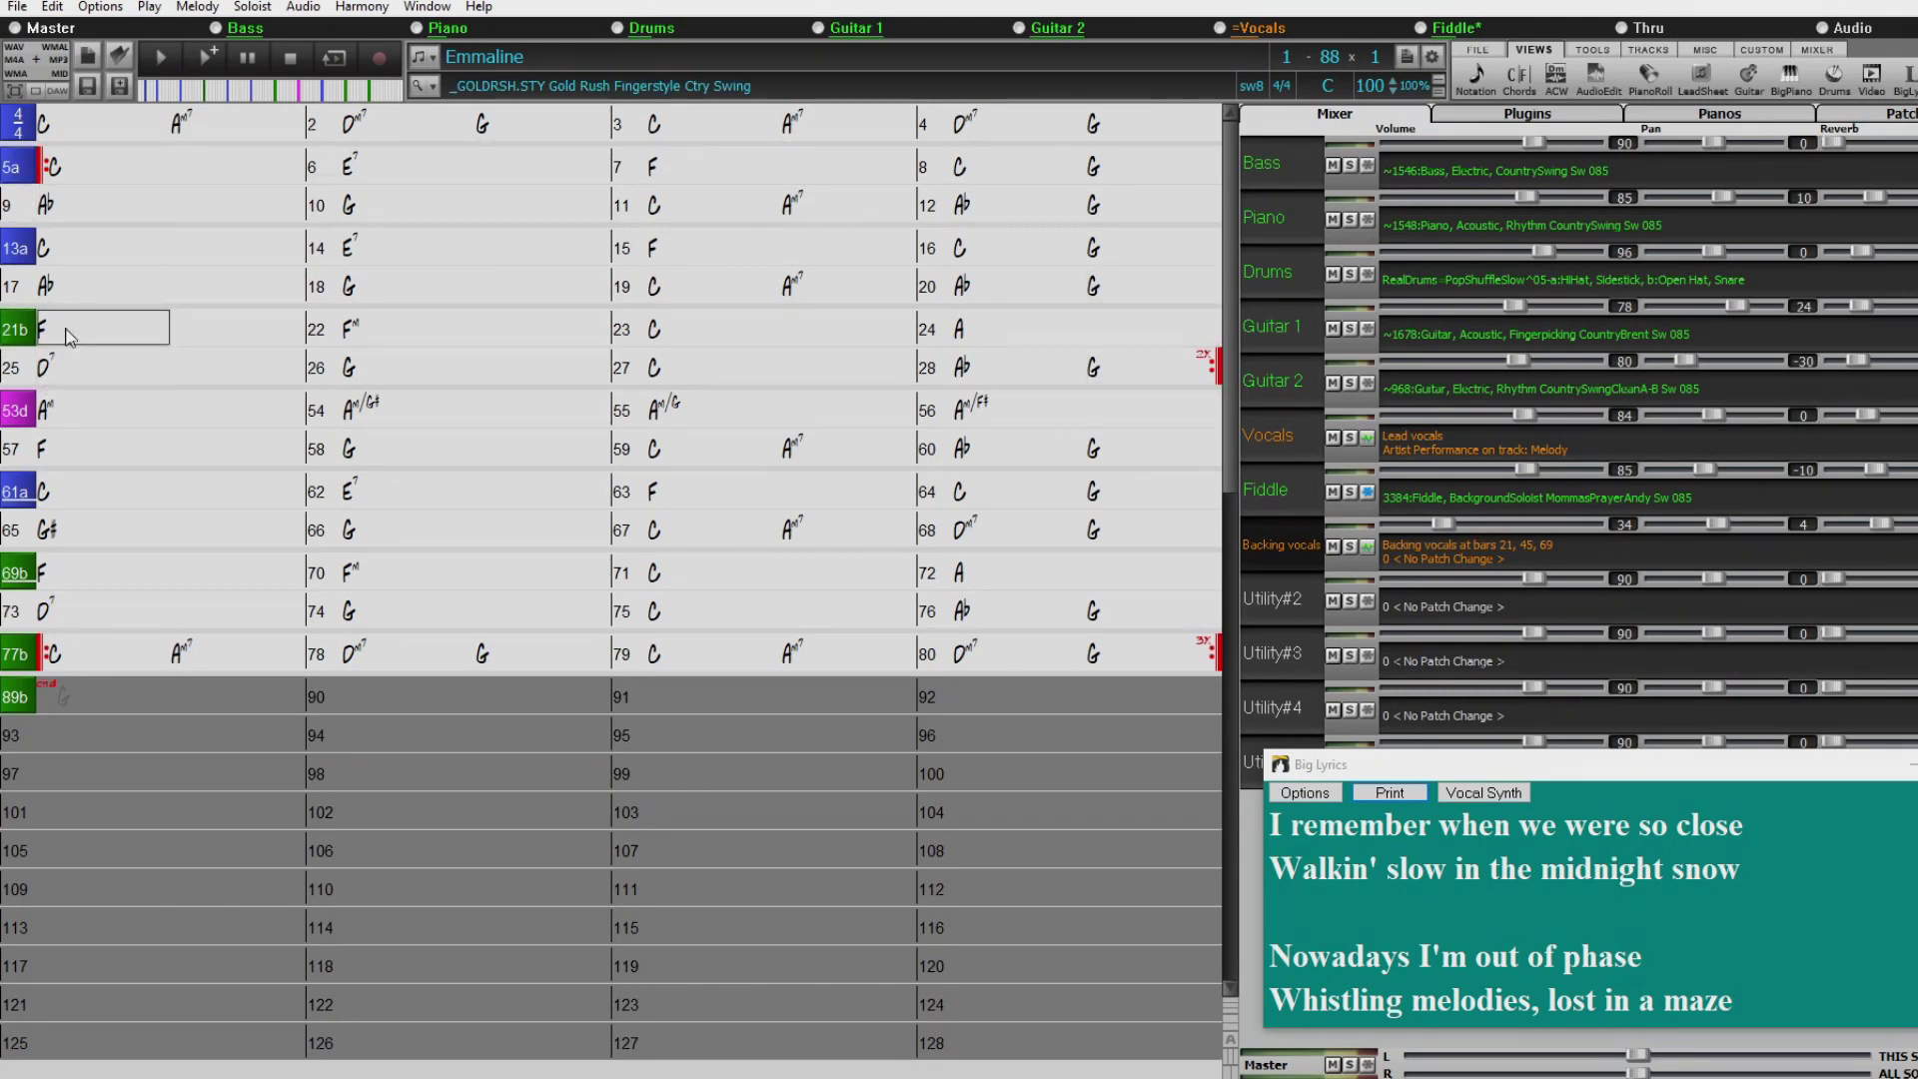
pyautogui.moveTo(86, 575); pyautogui.dragTo(1223, 614)
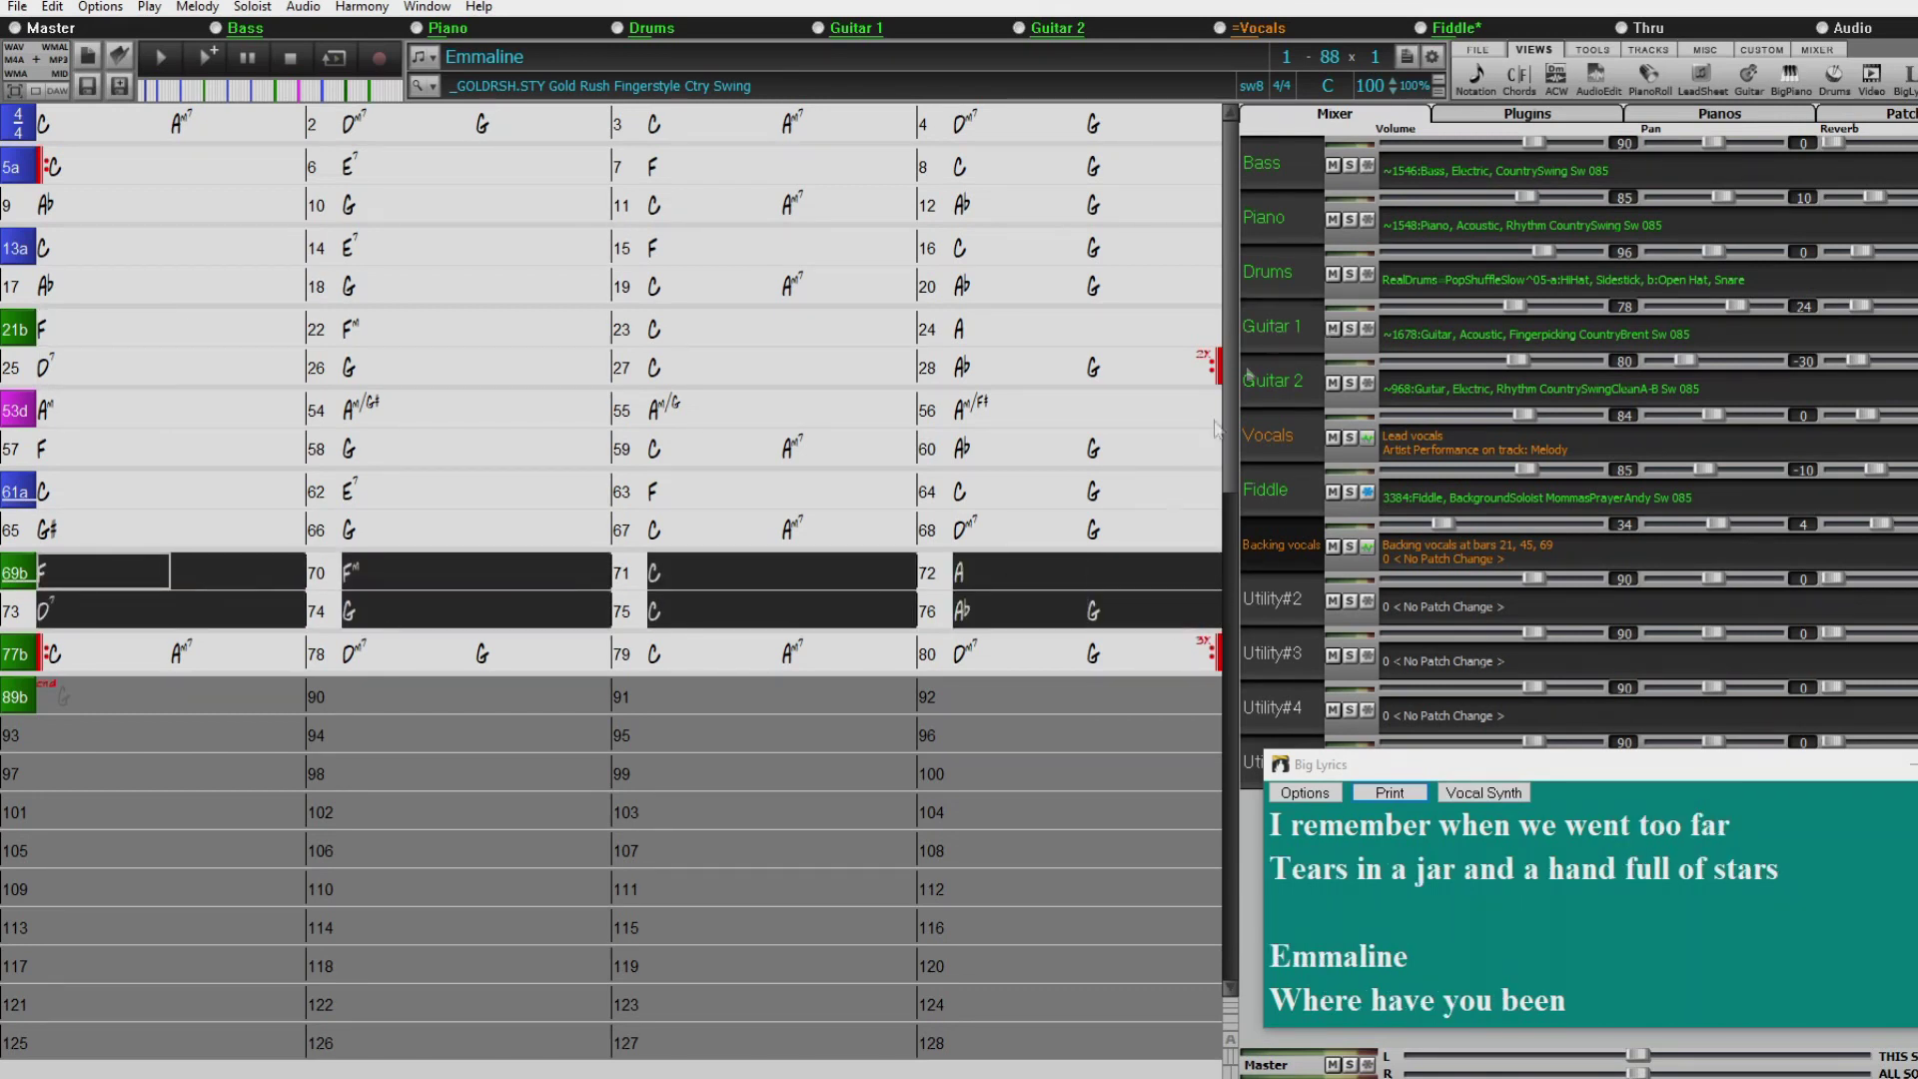
pyautogui.click(489, 330)
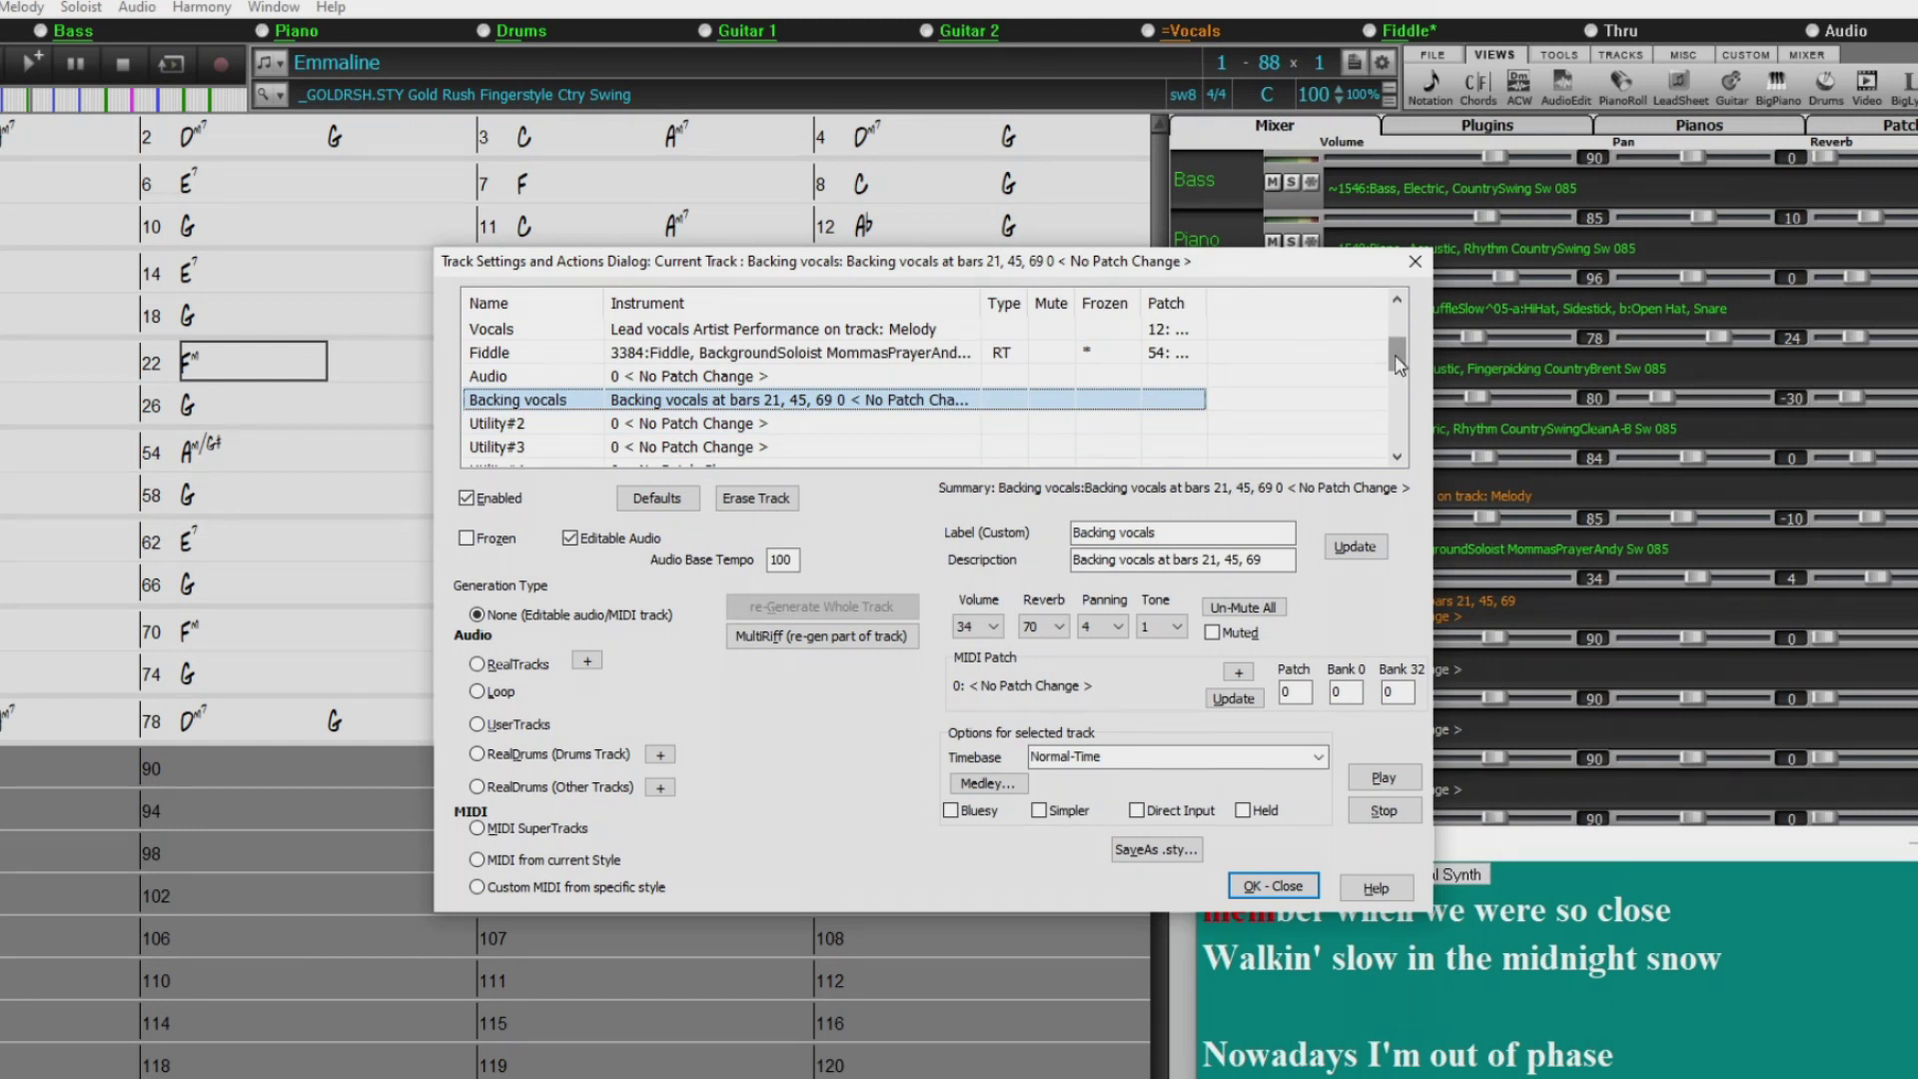
# Select the Utility#2 track in the Track Settings and Actions dialog and open the RealDrums Picker for it.
pyautogui.moveTo(1300, 264); pyautogui.dragTo(1029, 220)
pyautogui.click(290, 380)
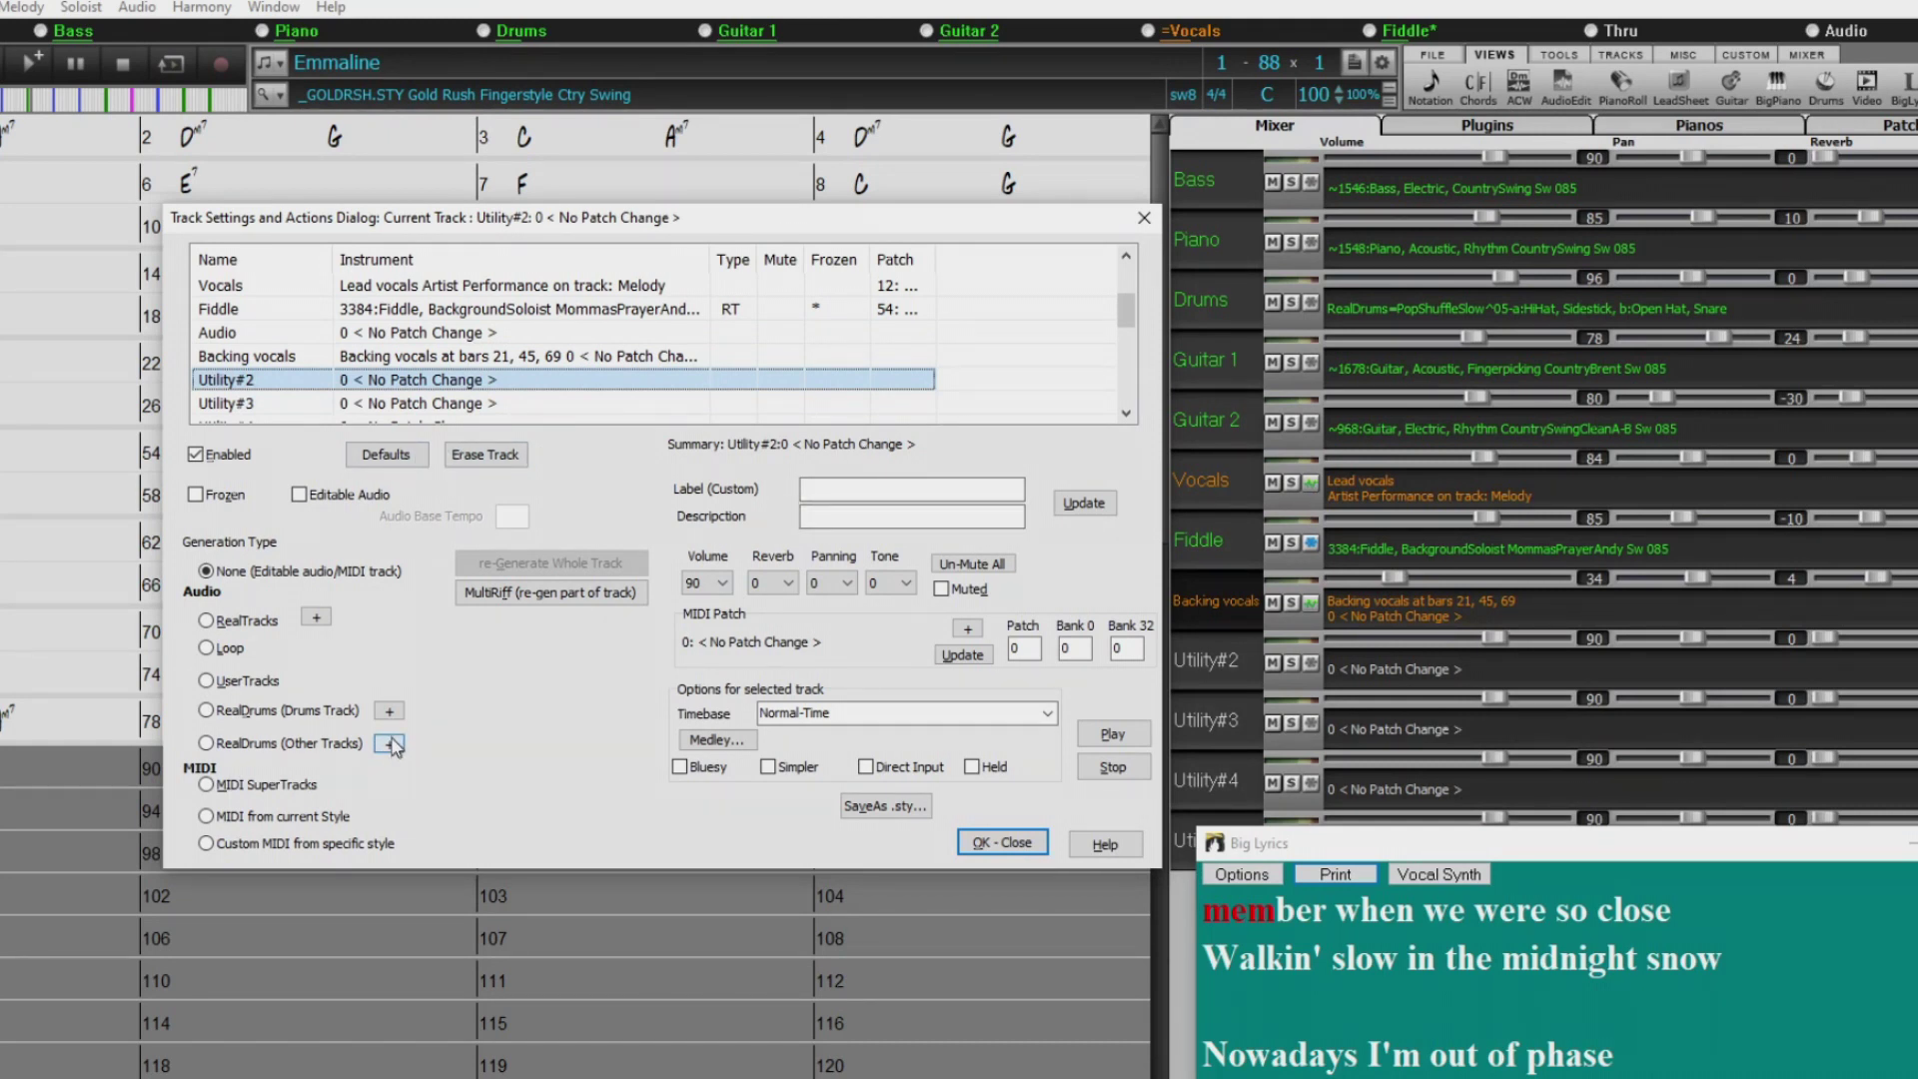
pyautogui.click(388, 745)
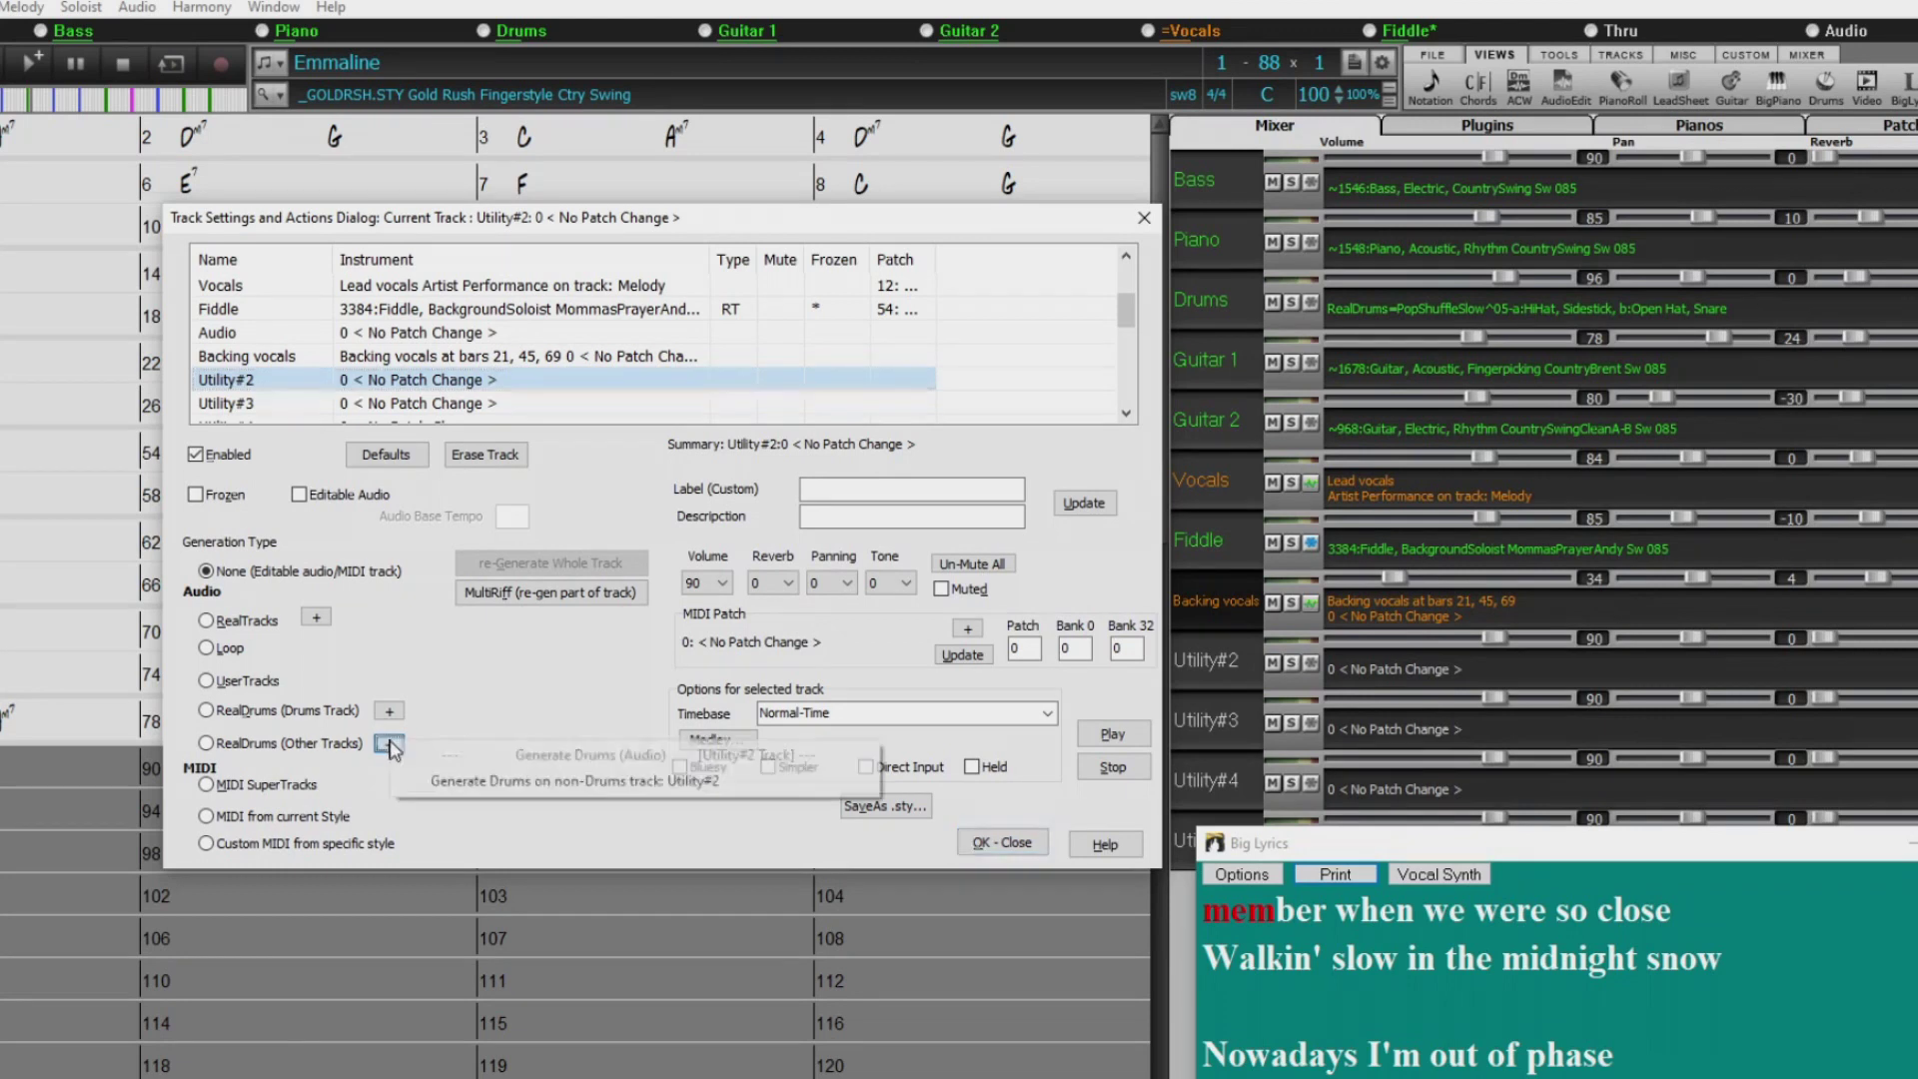
pyautogui.click(512, 790)
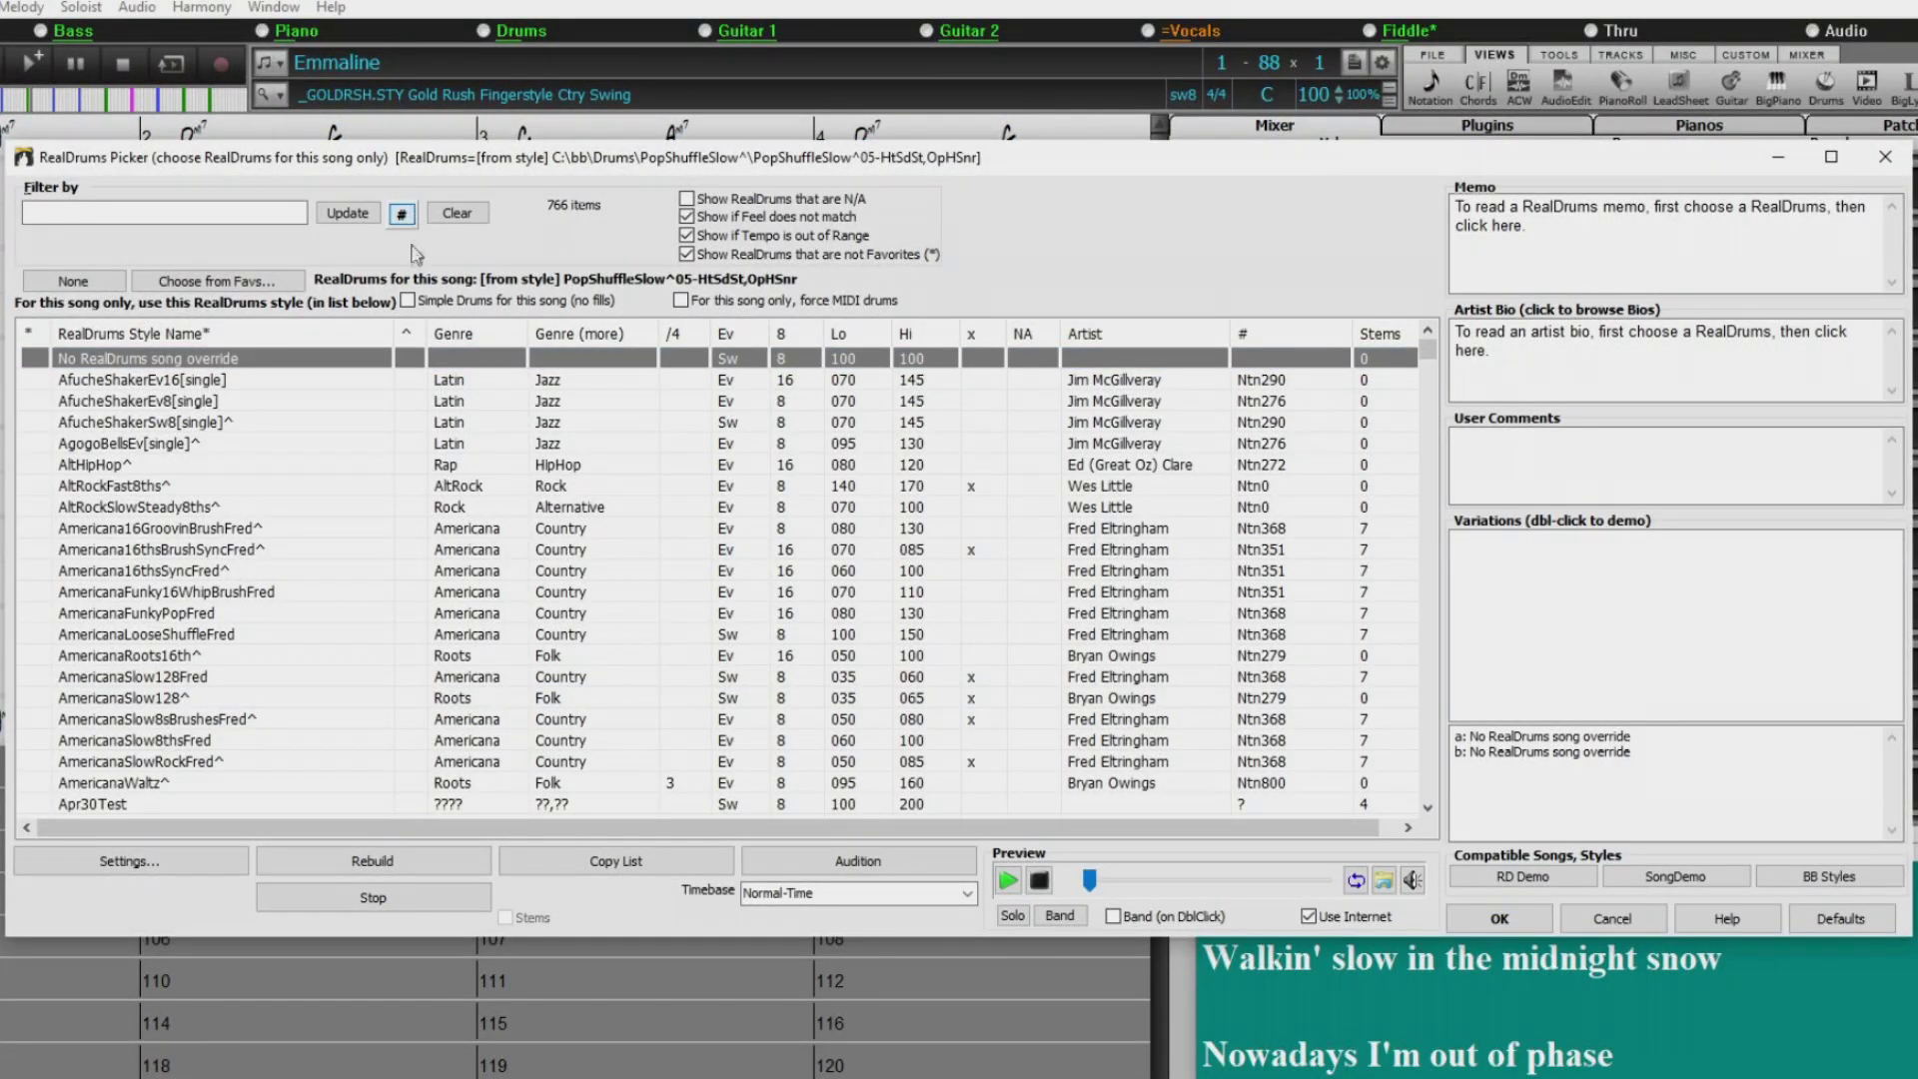
# Filter the RealDrums list to the Swing 8ths feel and a tempo of 100.
pyautogui.click(401, 215)
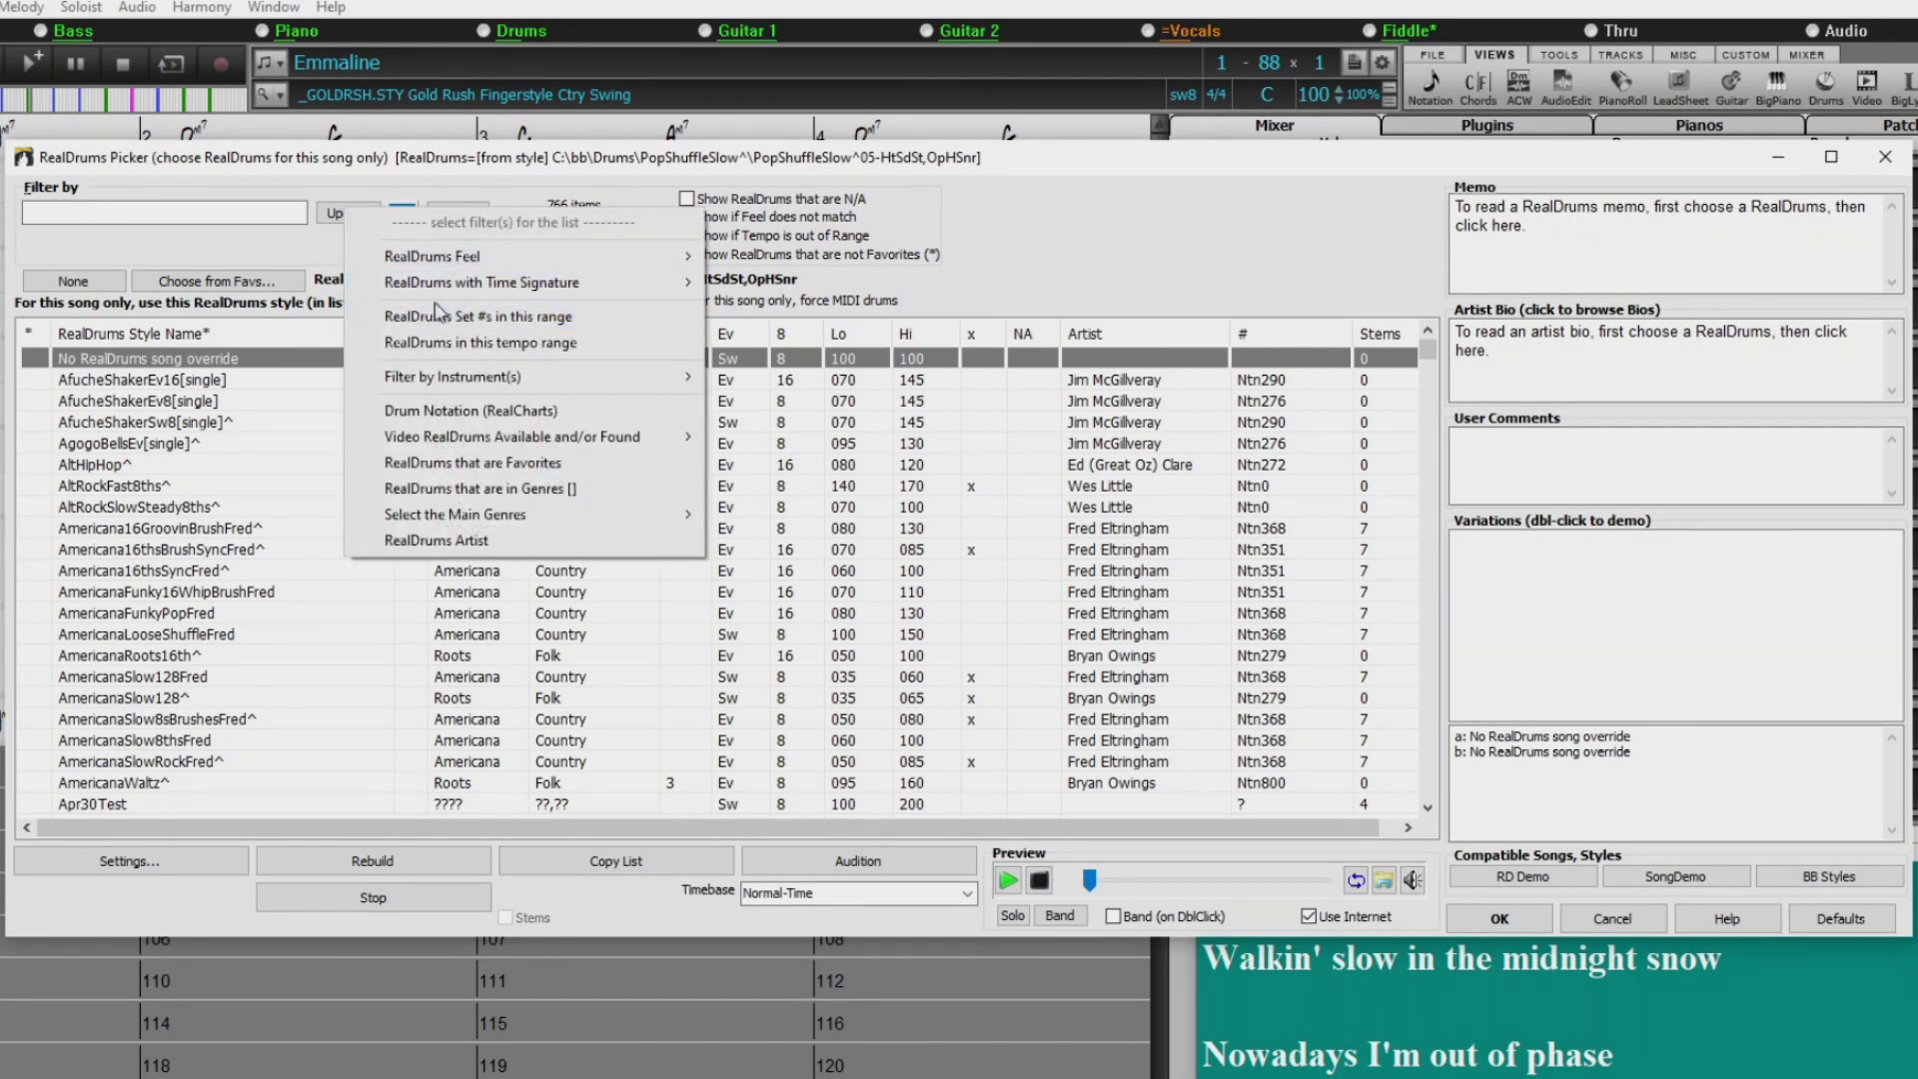
pyautogui.moveTo(449, 258)
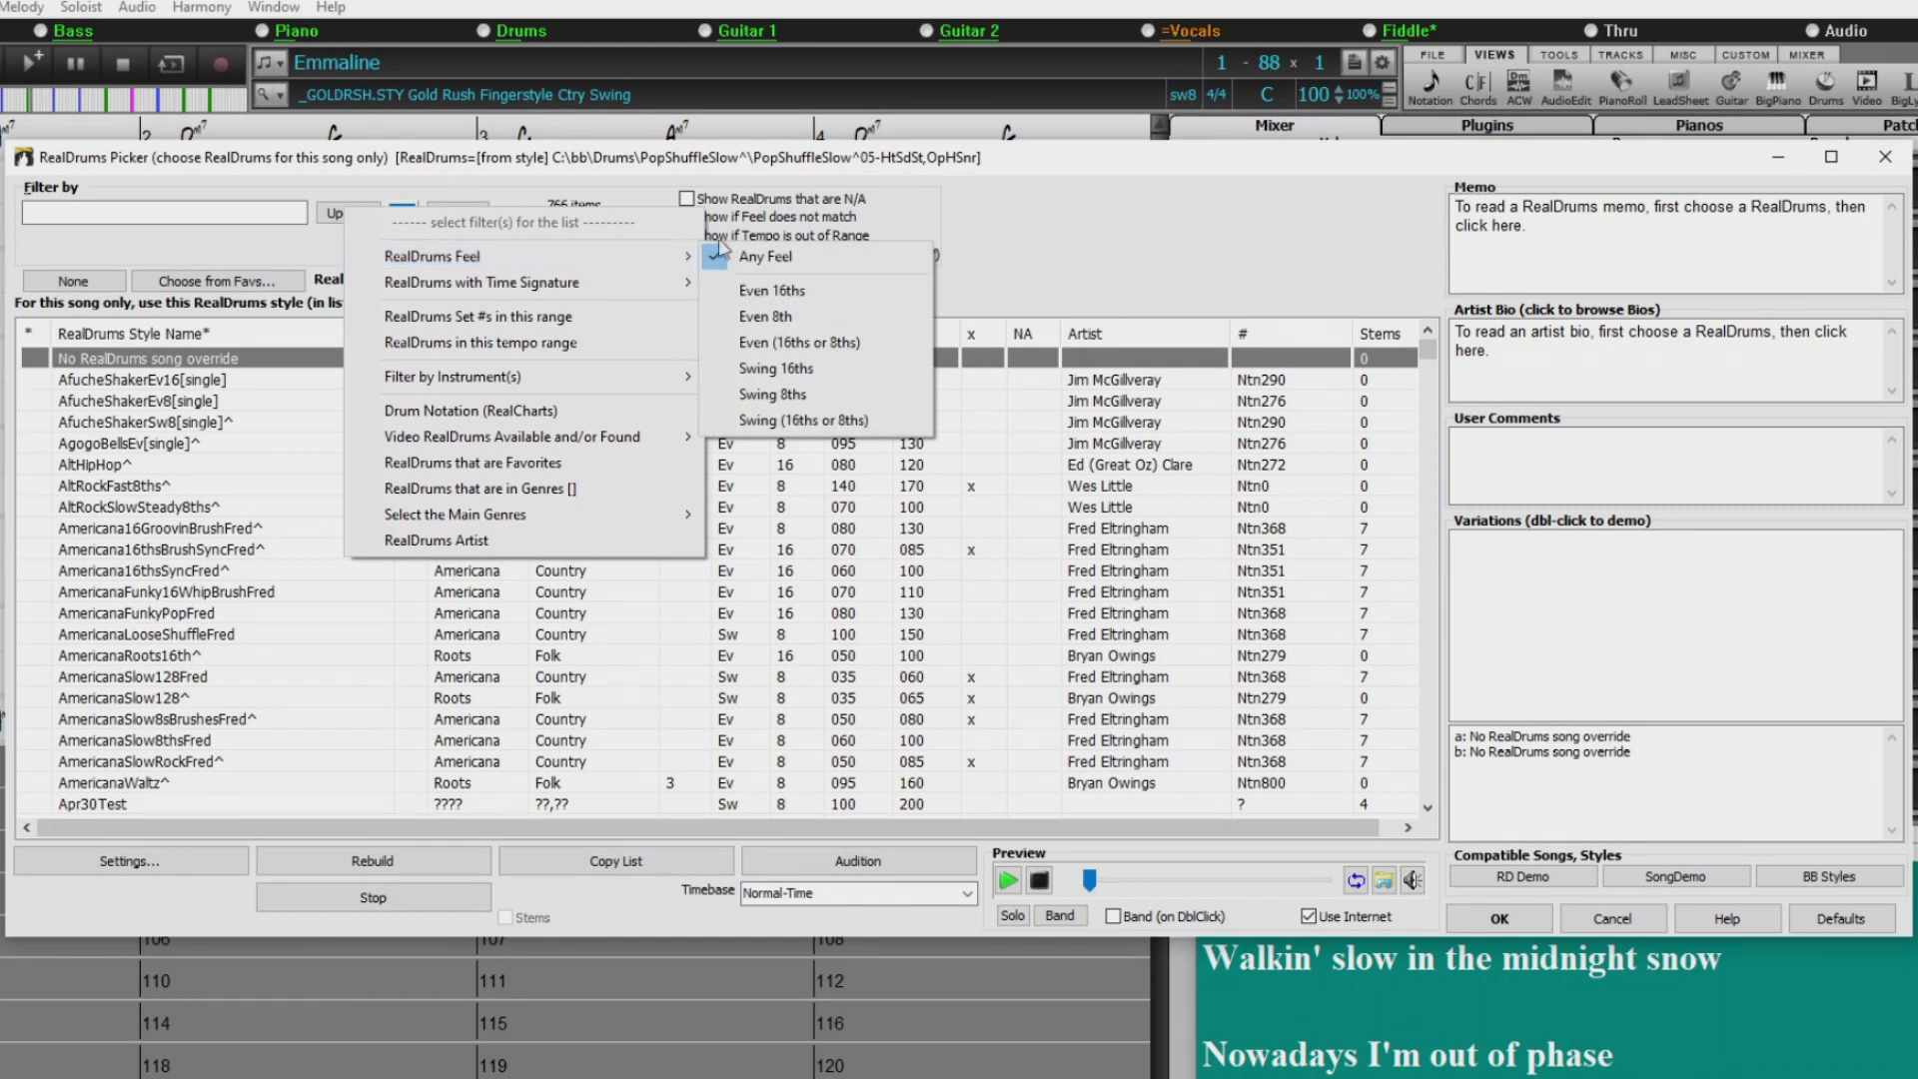
pyautogui.click(803, 405)
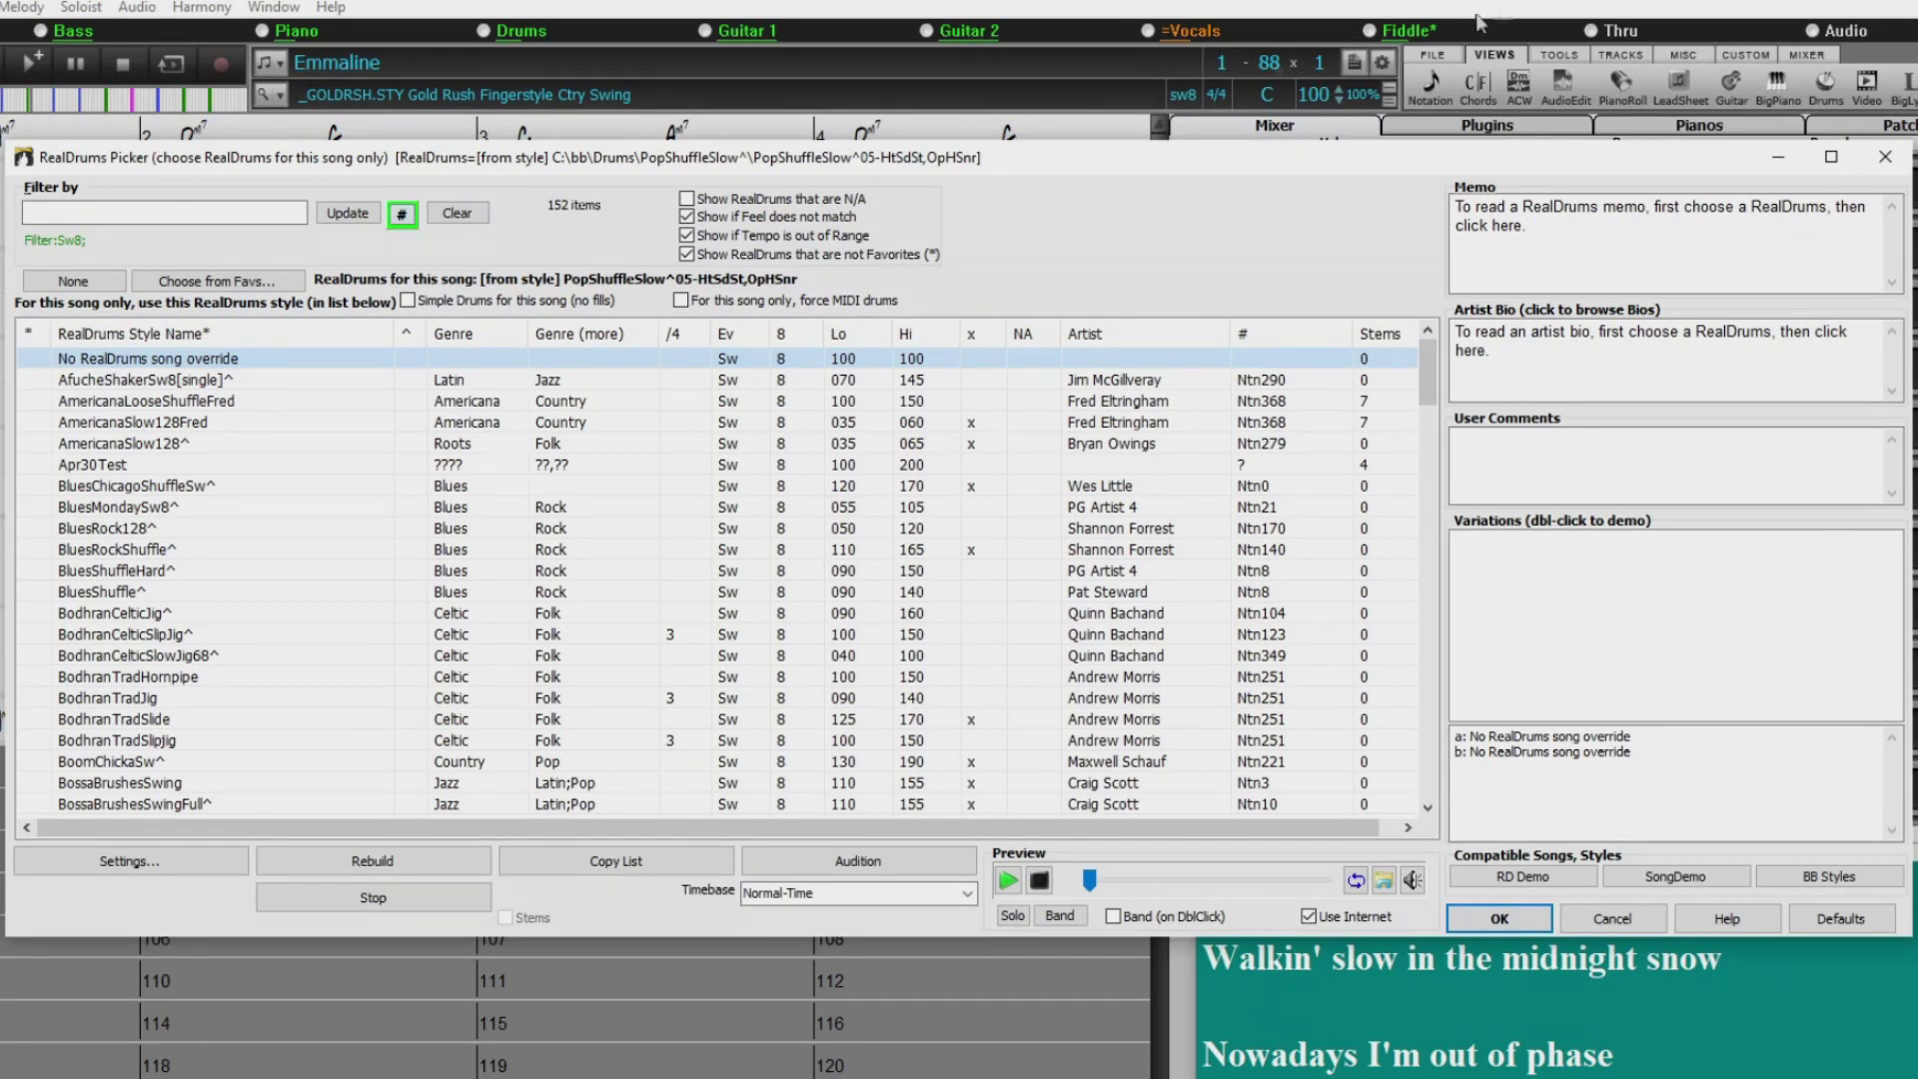
pyautogui.click(401, 214)
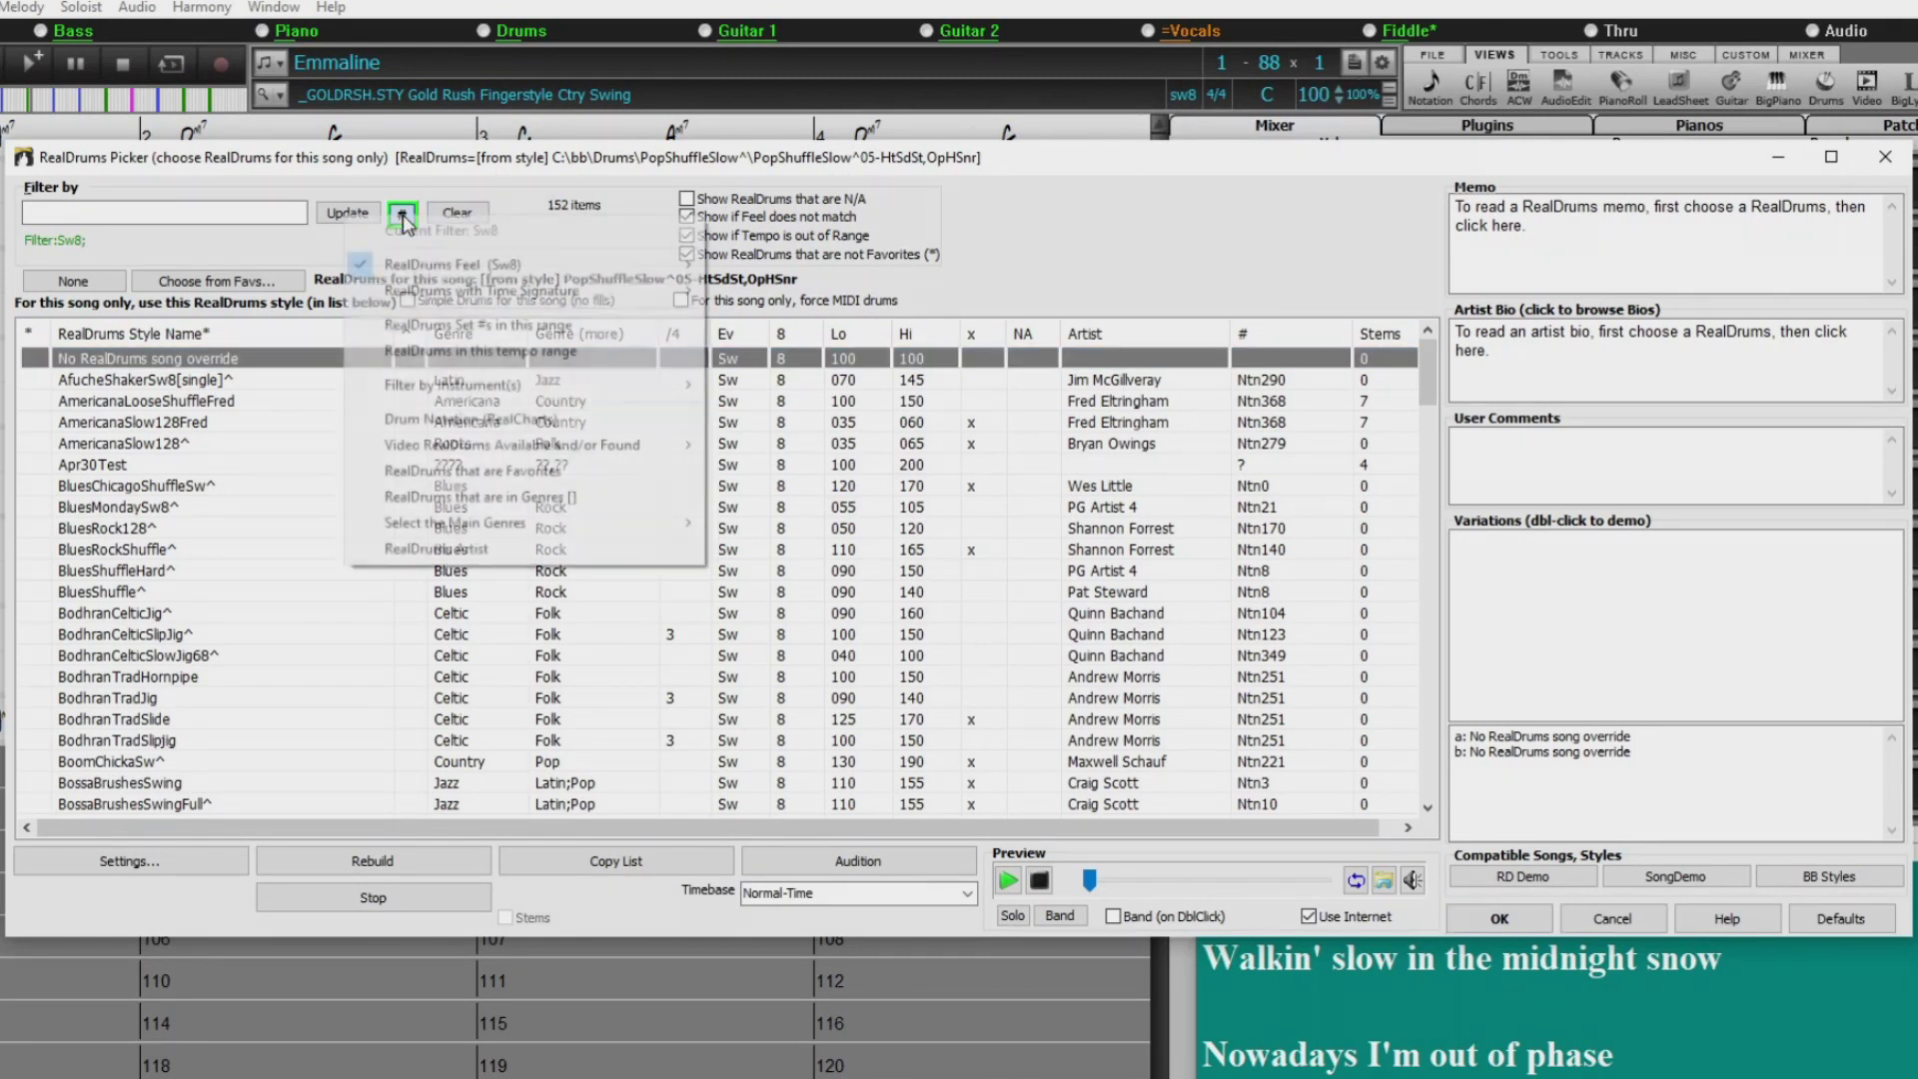
pyautogui.click(579, 352)
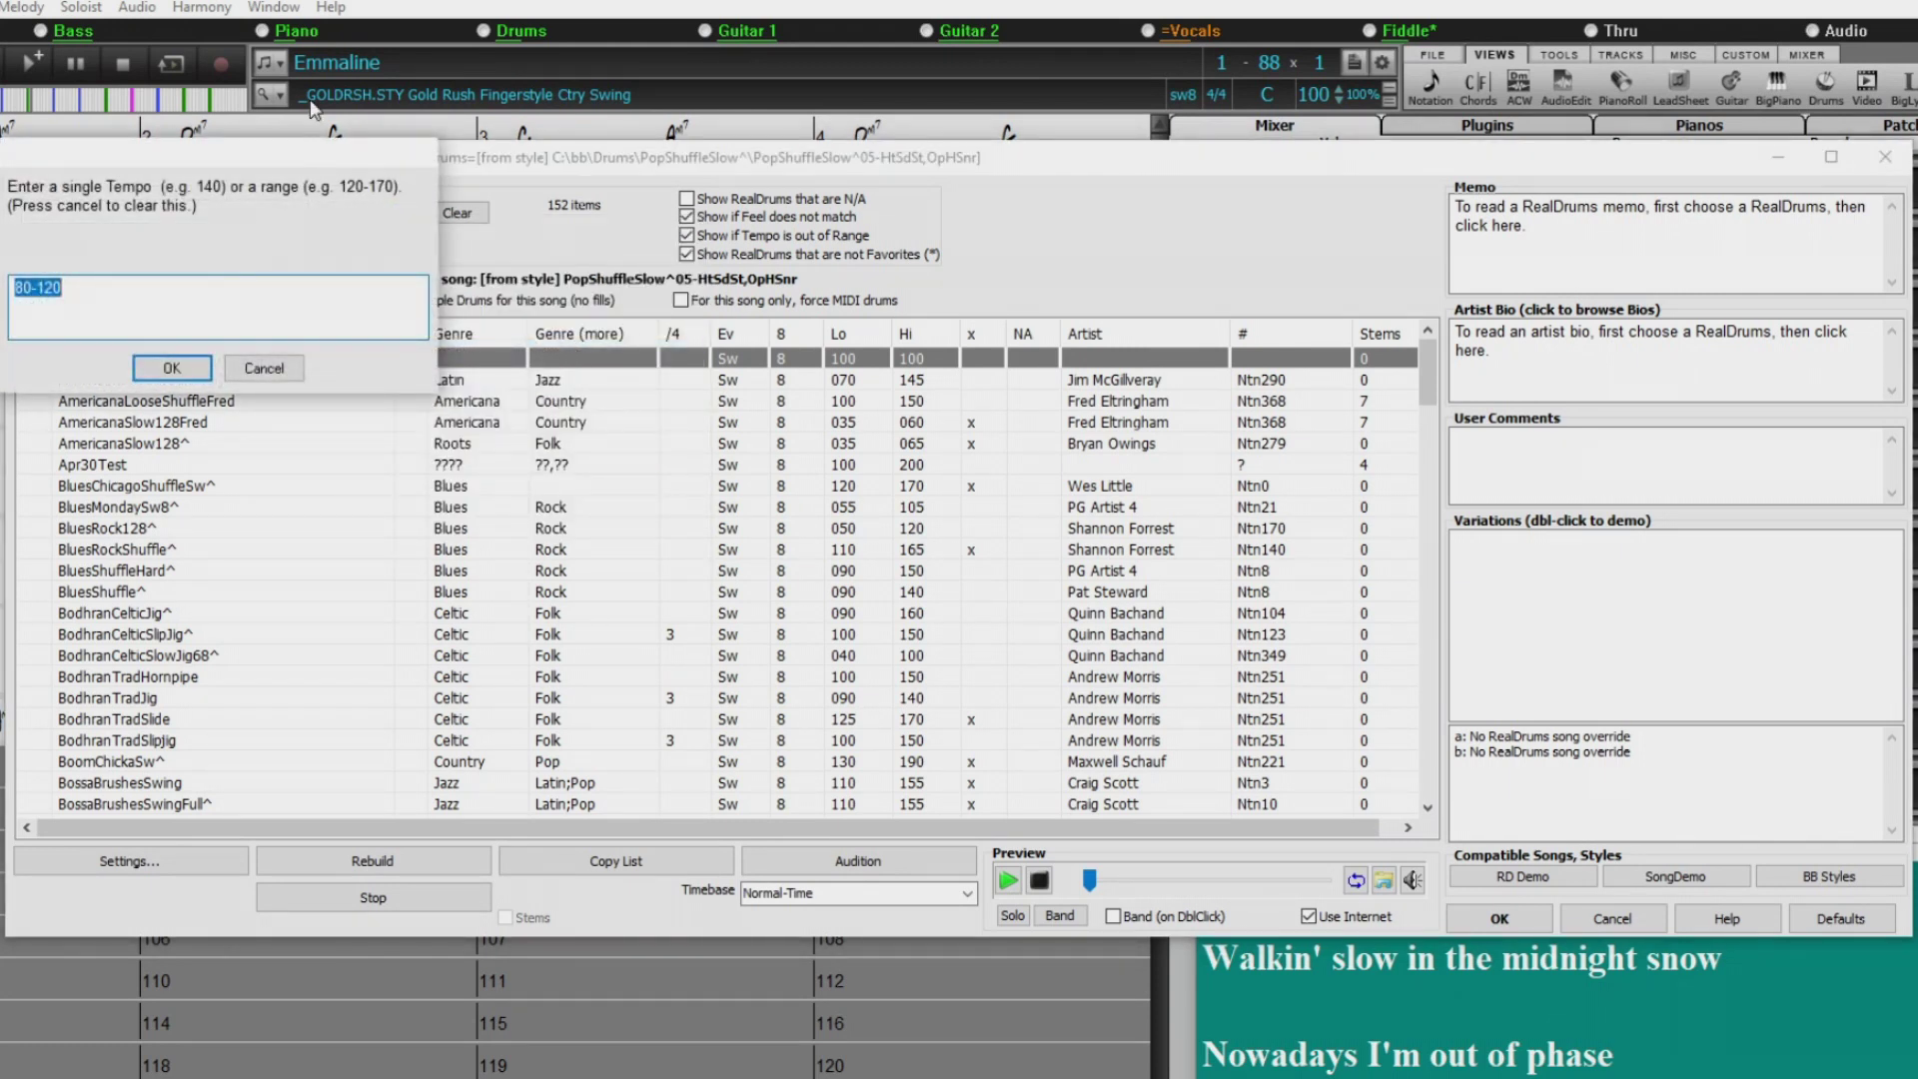
pyautogui.write('100')
pyautogui.click(171, 369)
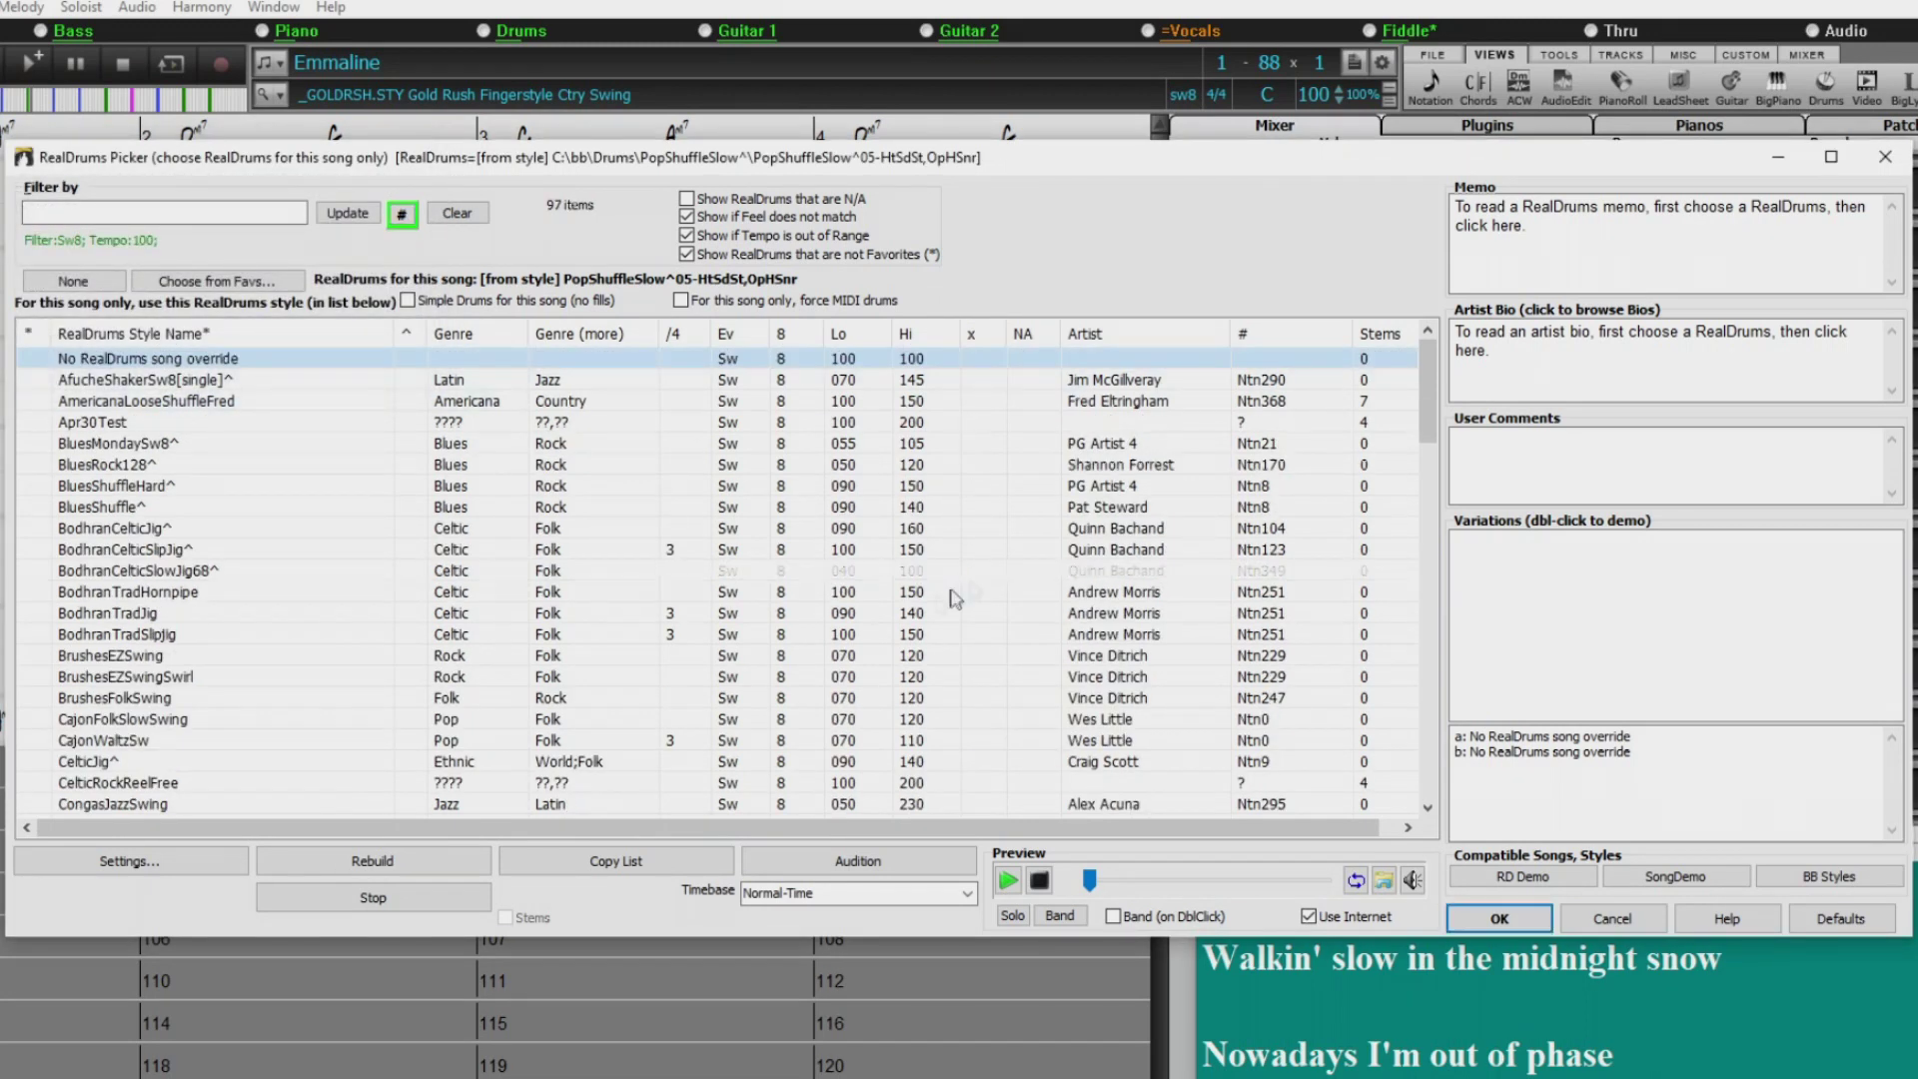
# Narrow the RealDrums list with the text filter tambo and audition TambourineSwing8ths.
pyautogui.click(166, 211)
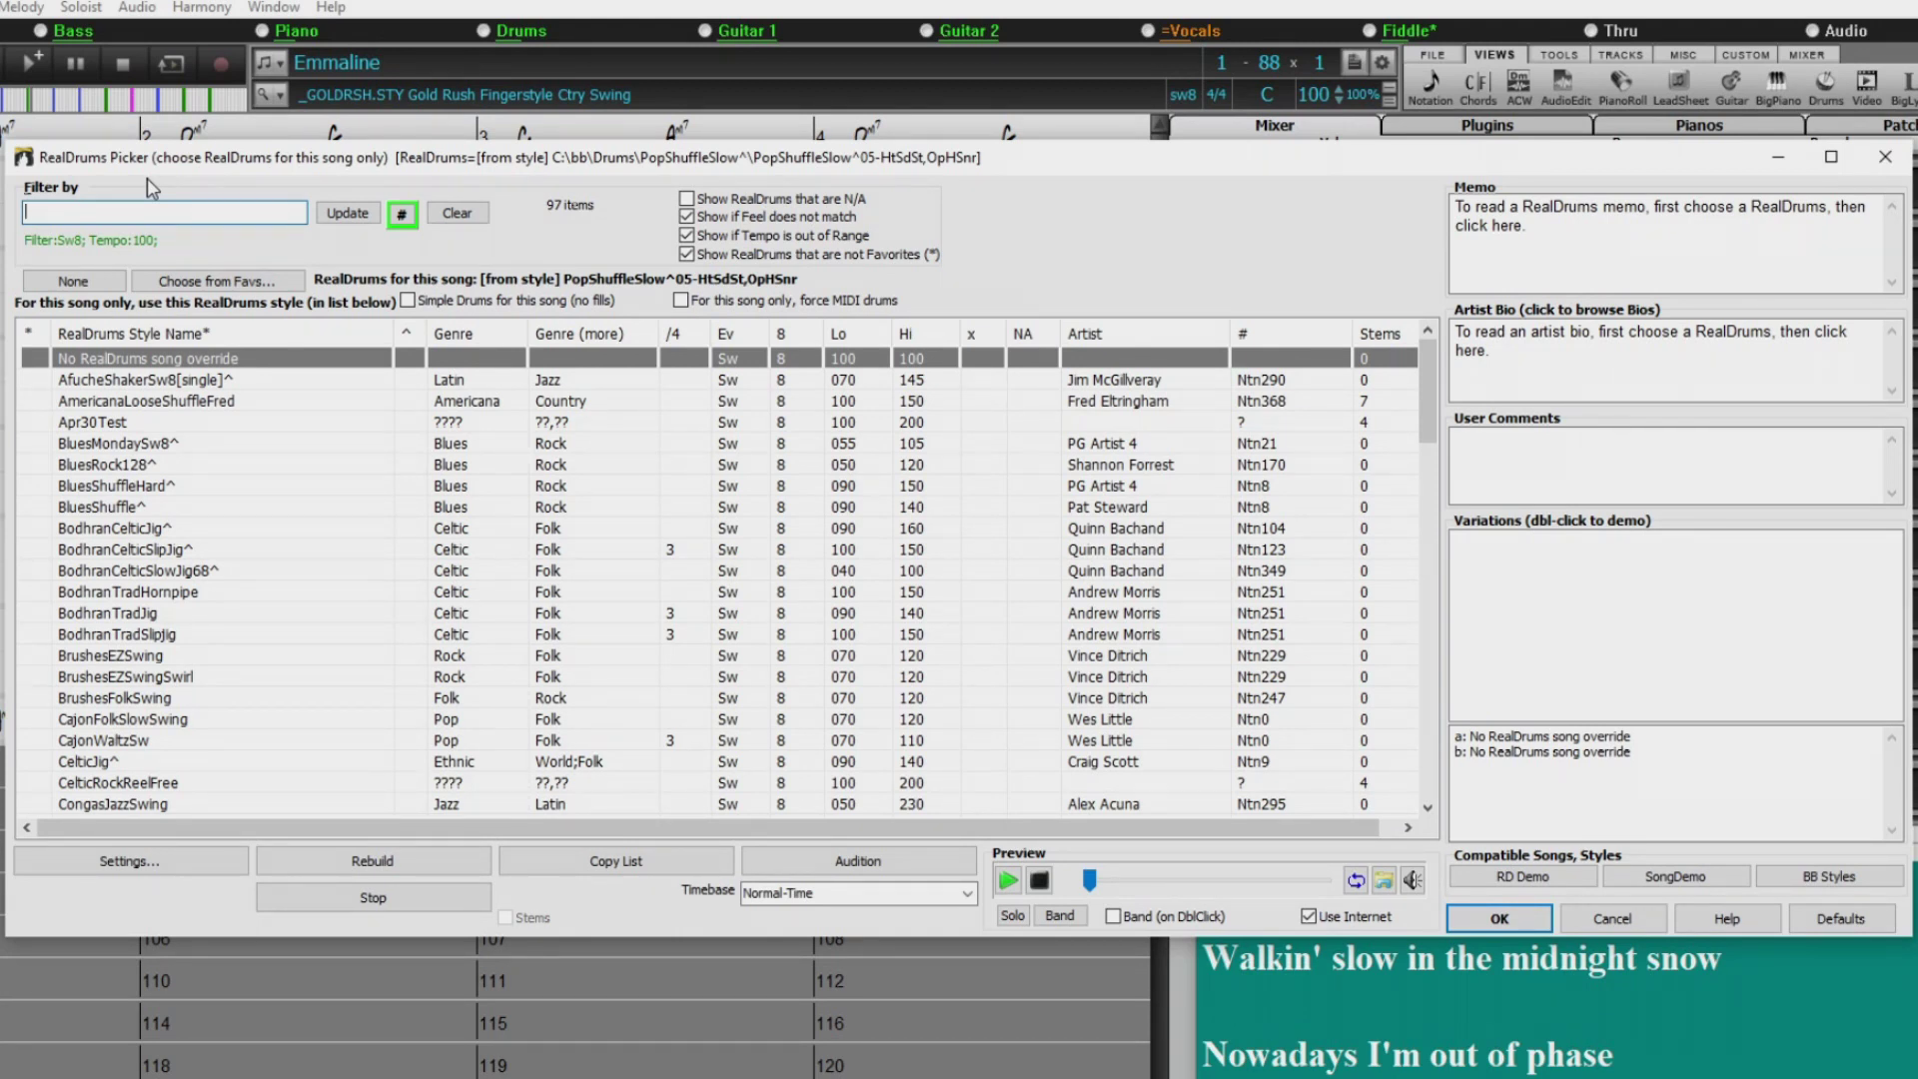
pyautogui.write('tambo')
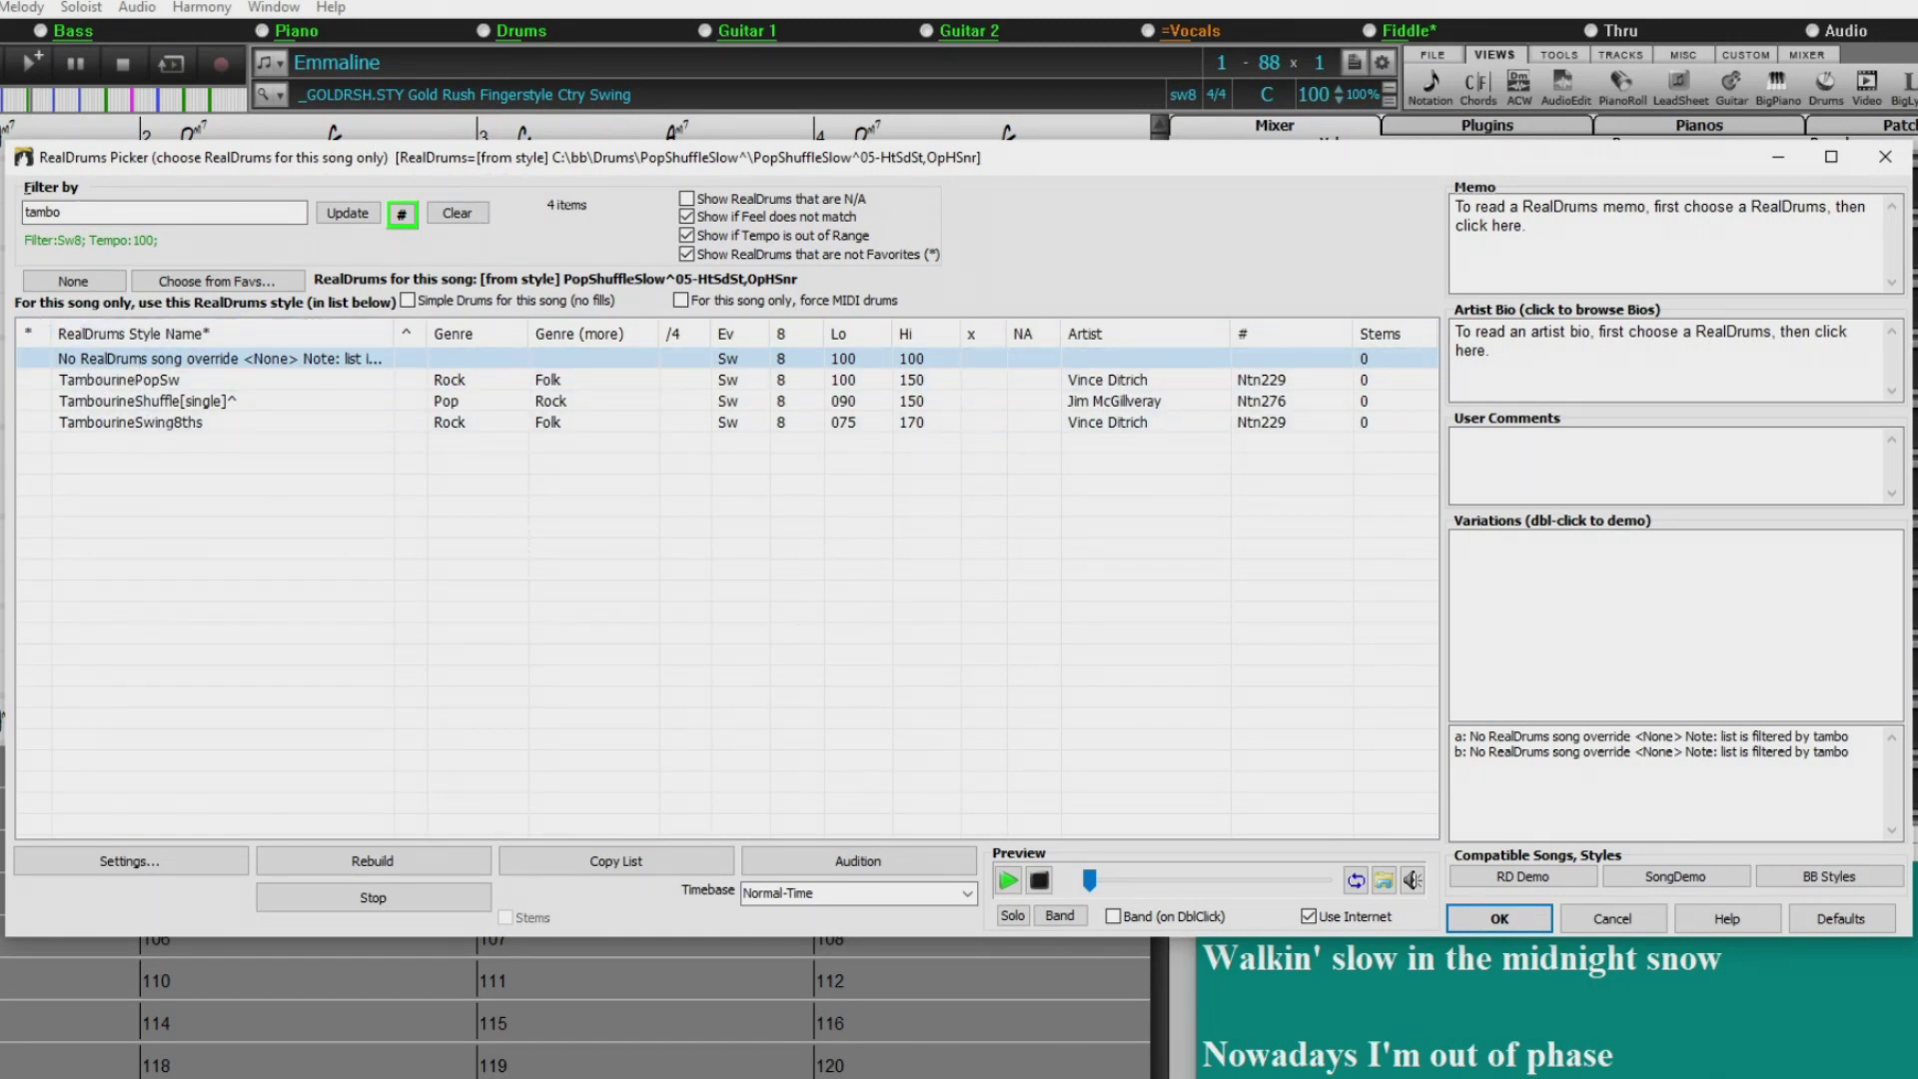
pyautogui.click(60, 208)
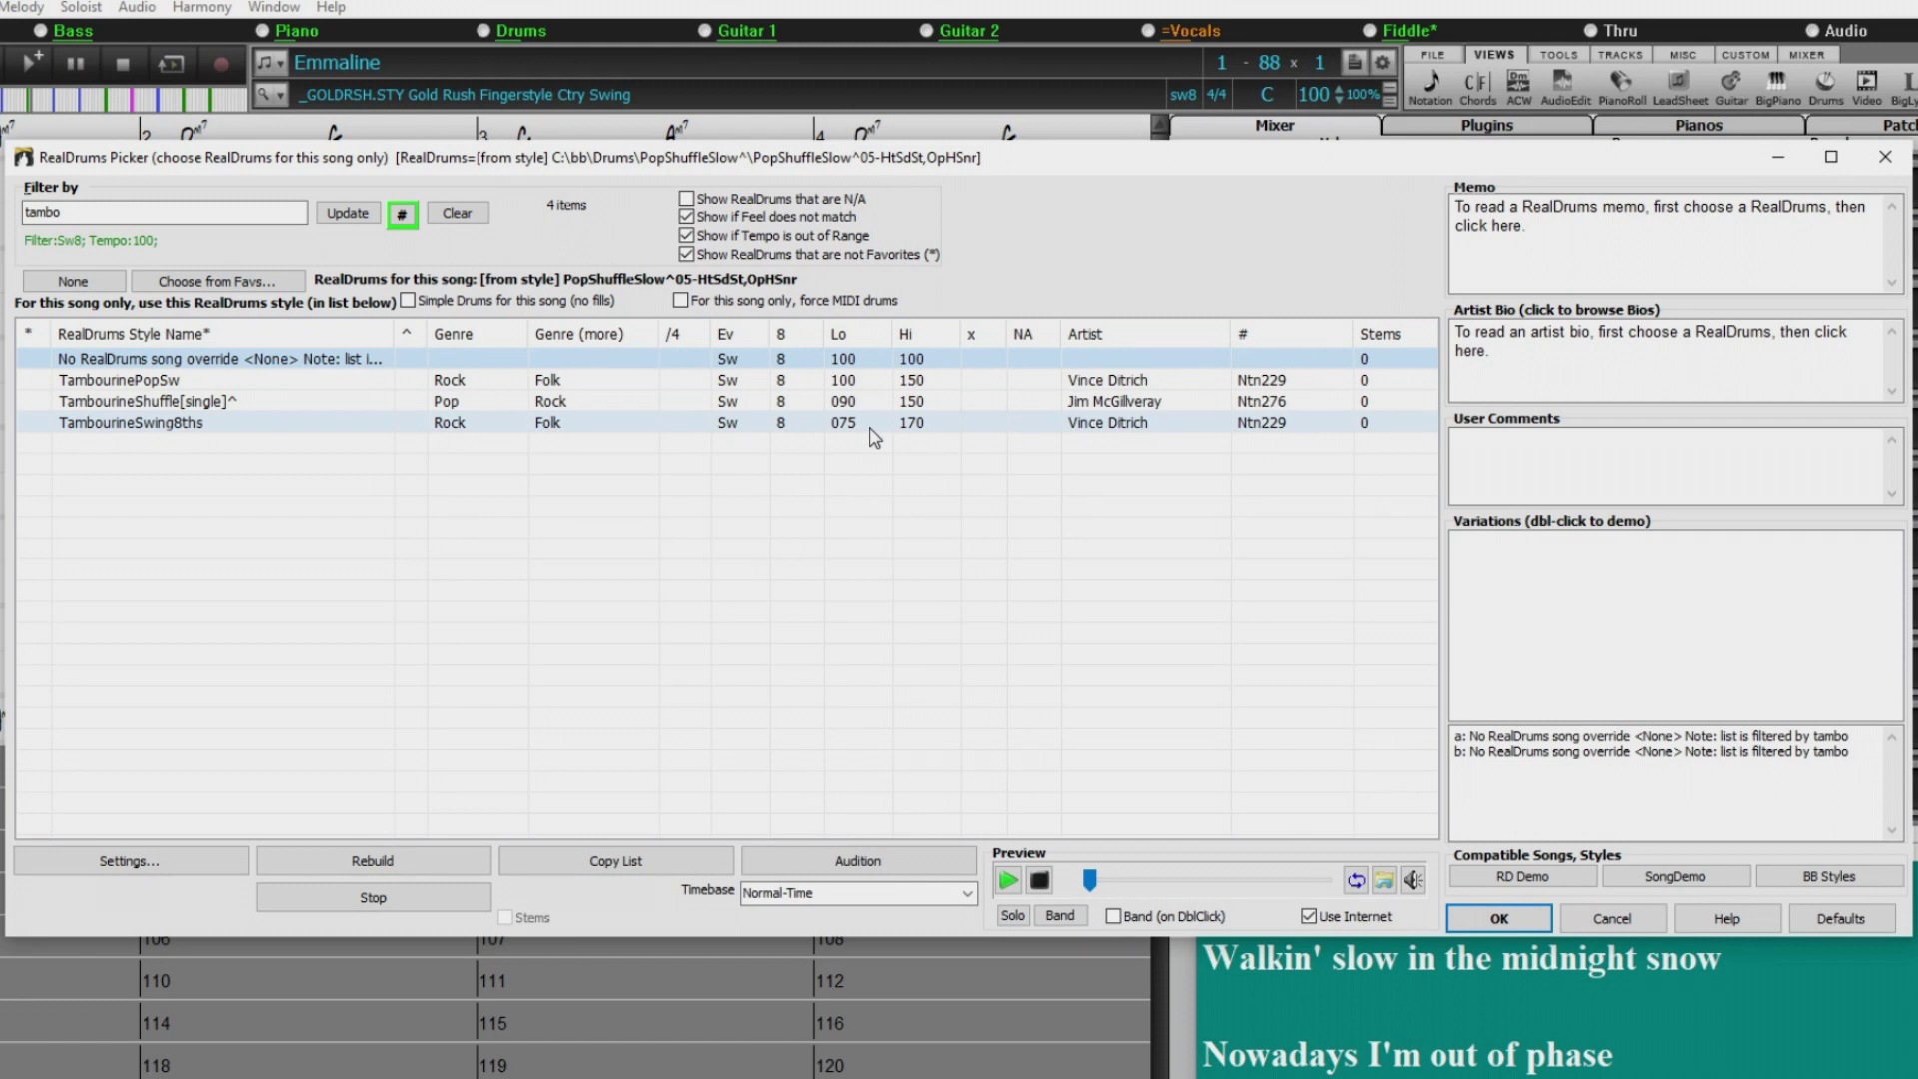
pyautogui.click(217, 432)
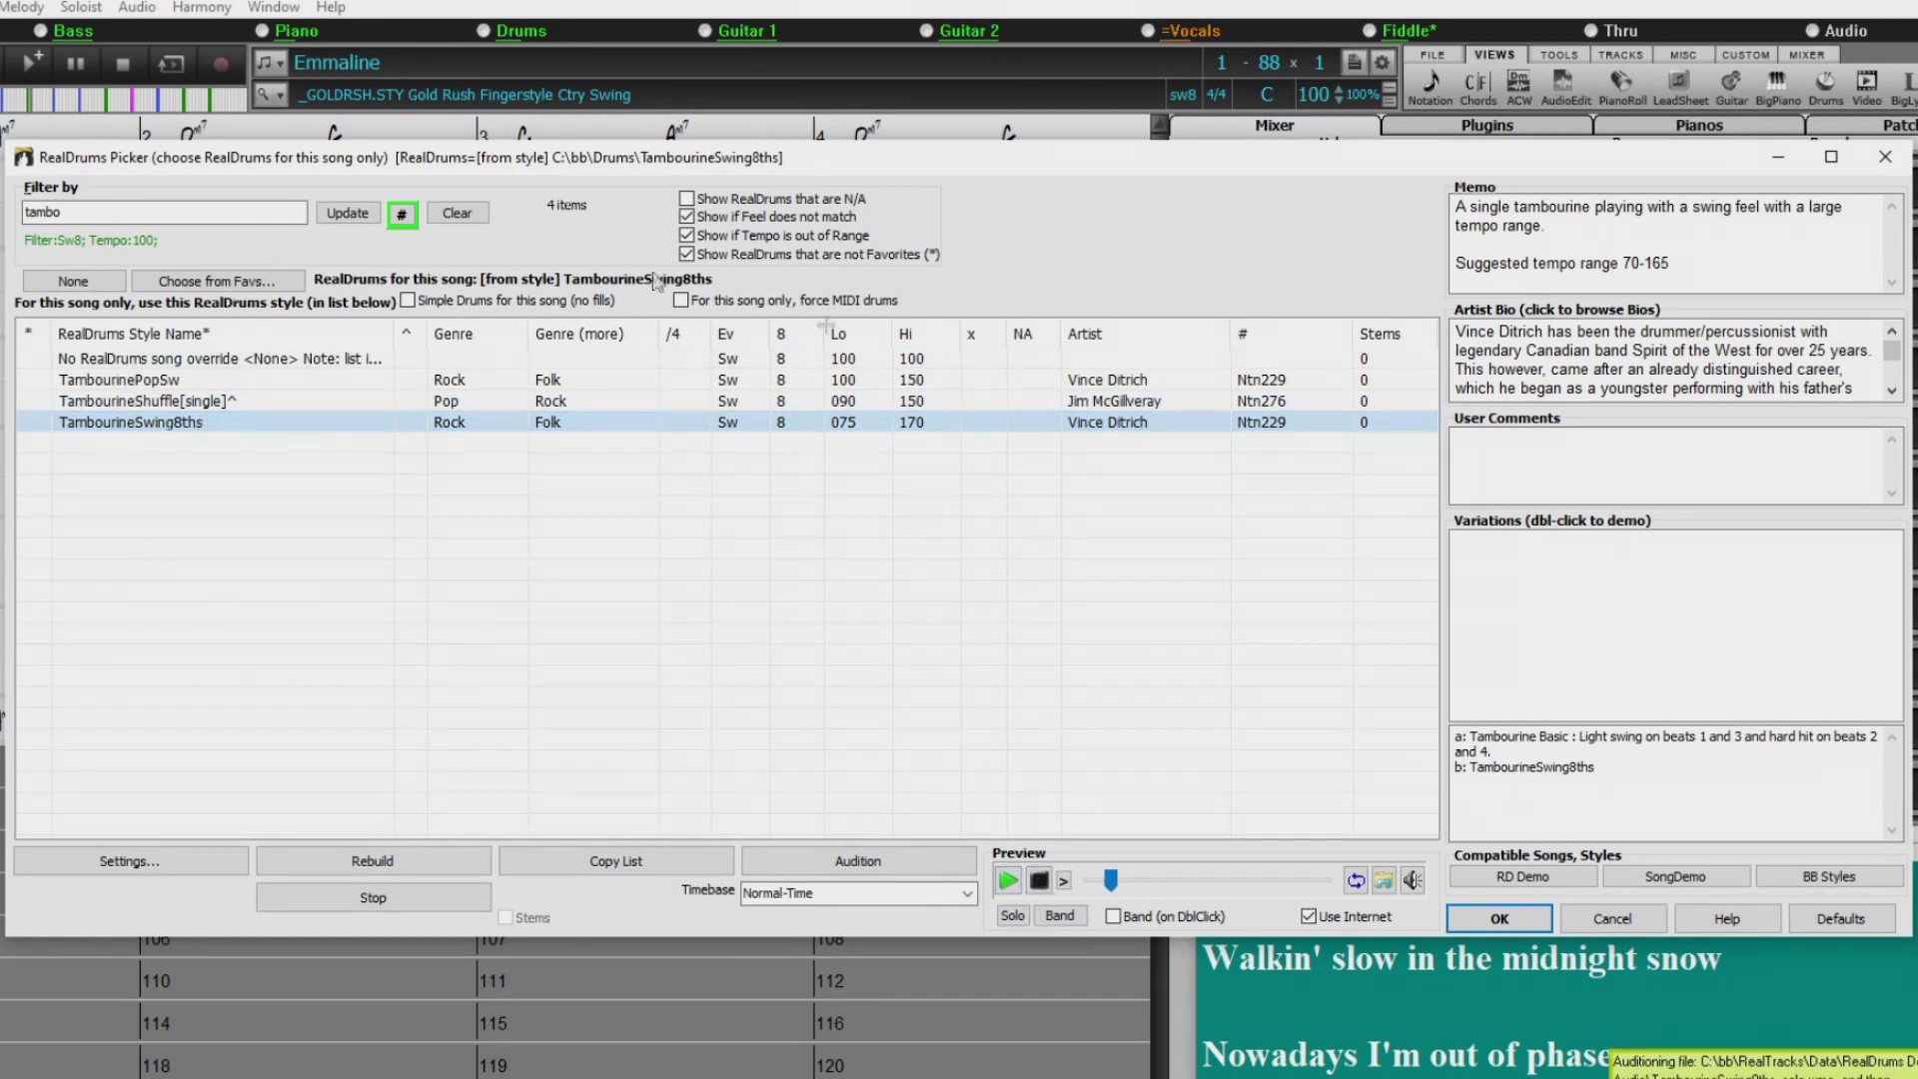
# Assign TambourineSwing8ths to the Utility#2 track and give it the custom label Tambo.
pyautogui.click(1499, 920)
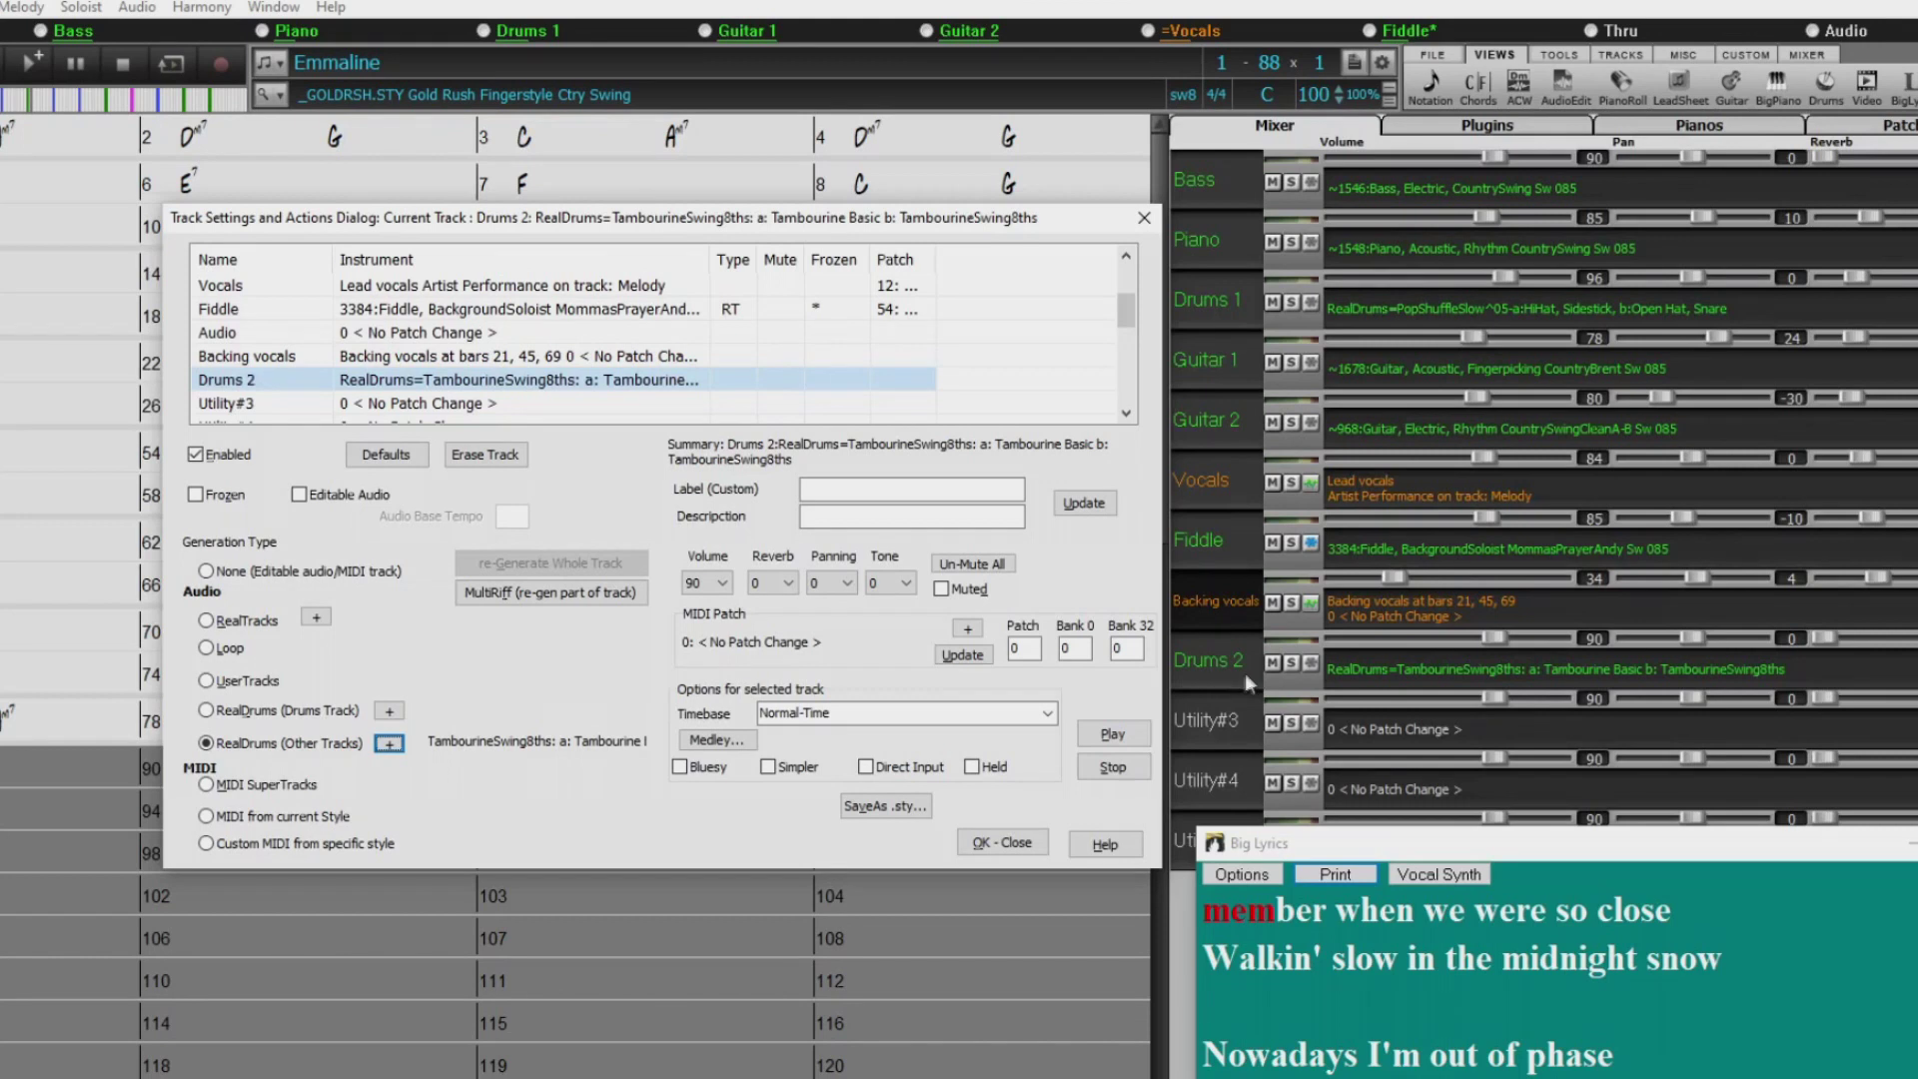
pyautogui.click(859, 489)
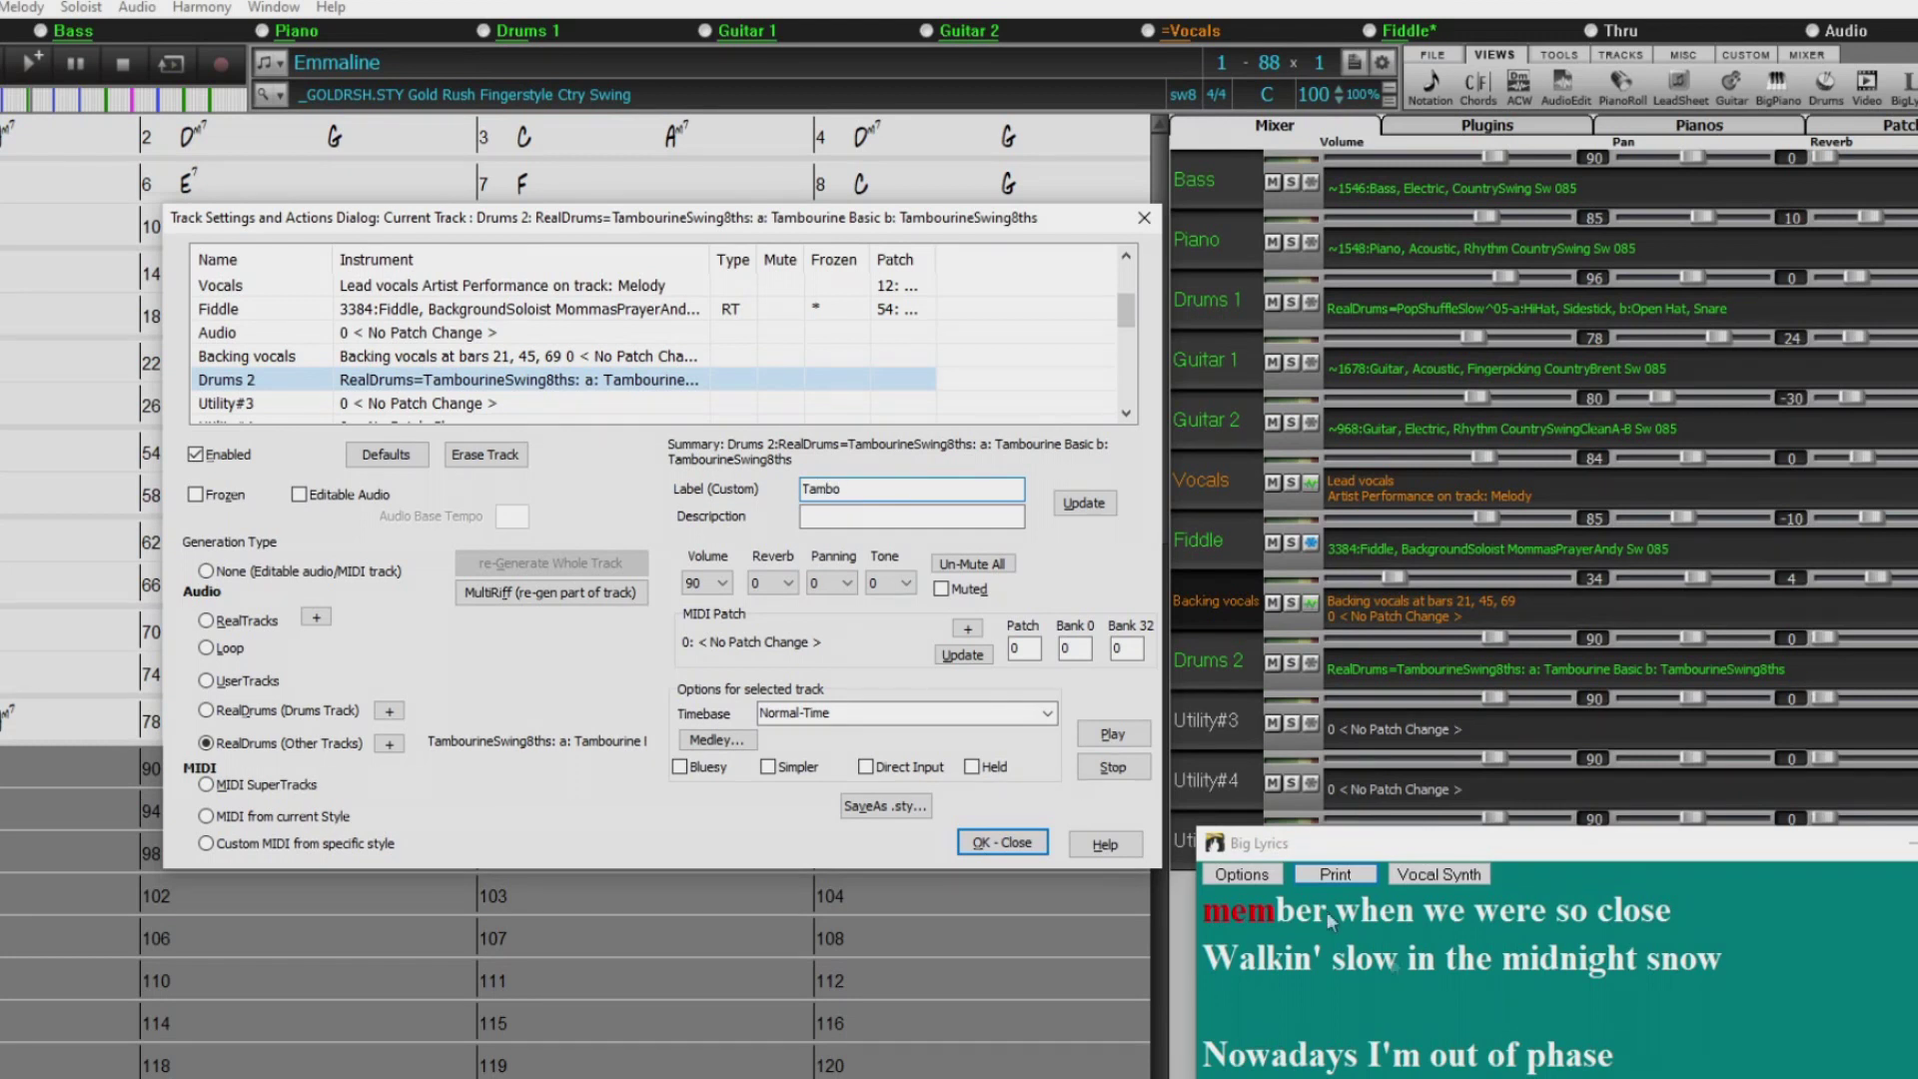
pyautogui.click(1097, 505)
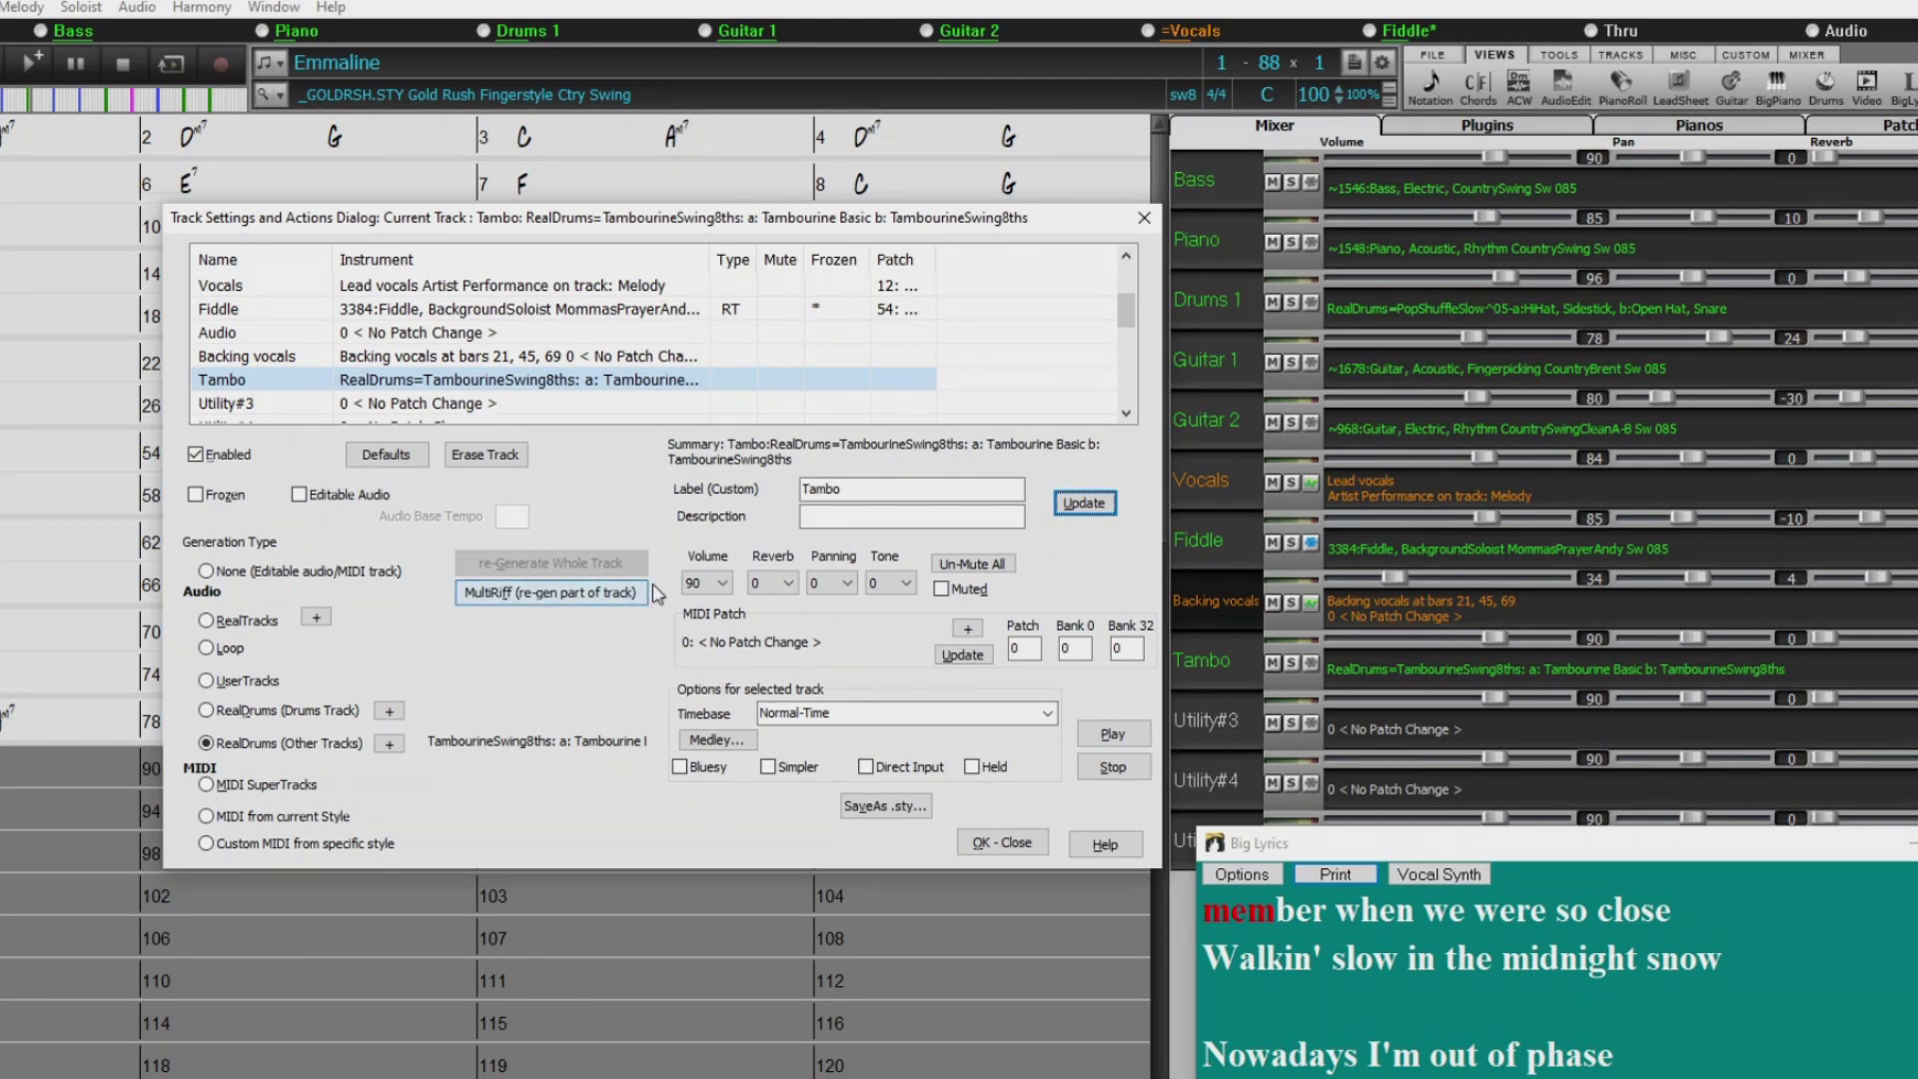
# Open the RealDrums Picker for the Utility#3 track and filter the list by shaker.
pyautogui.click(279, 410)
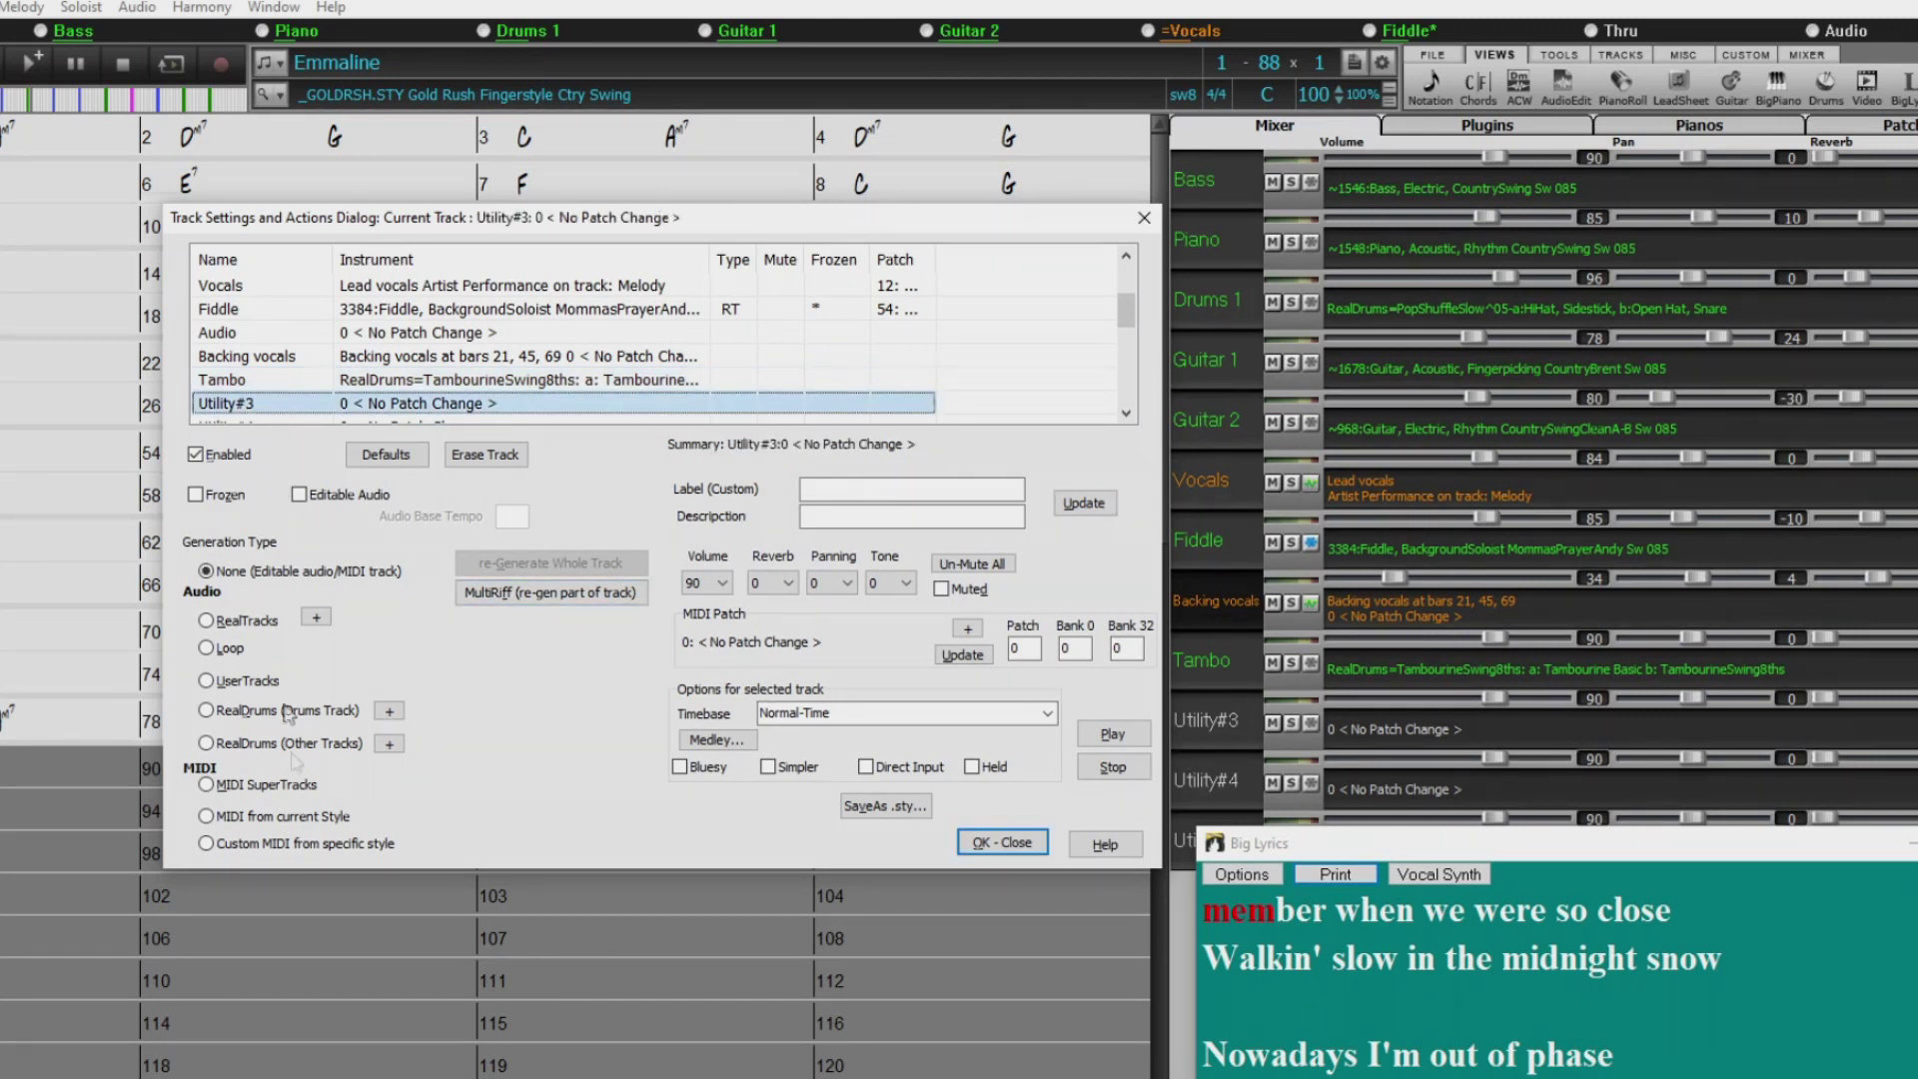
pyautogui.click(390, 744)
pyautogui.click(577, 792)
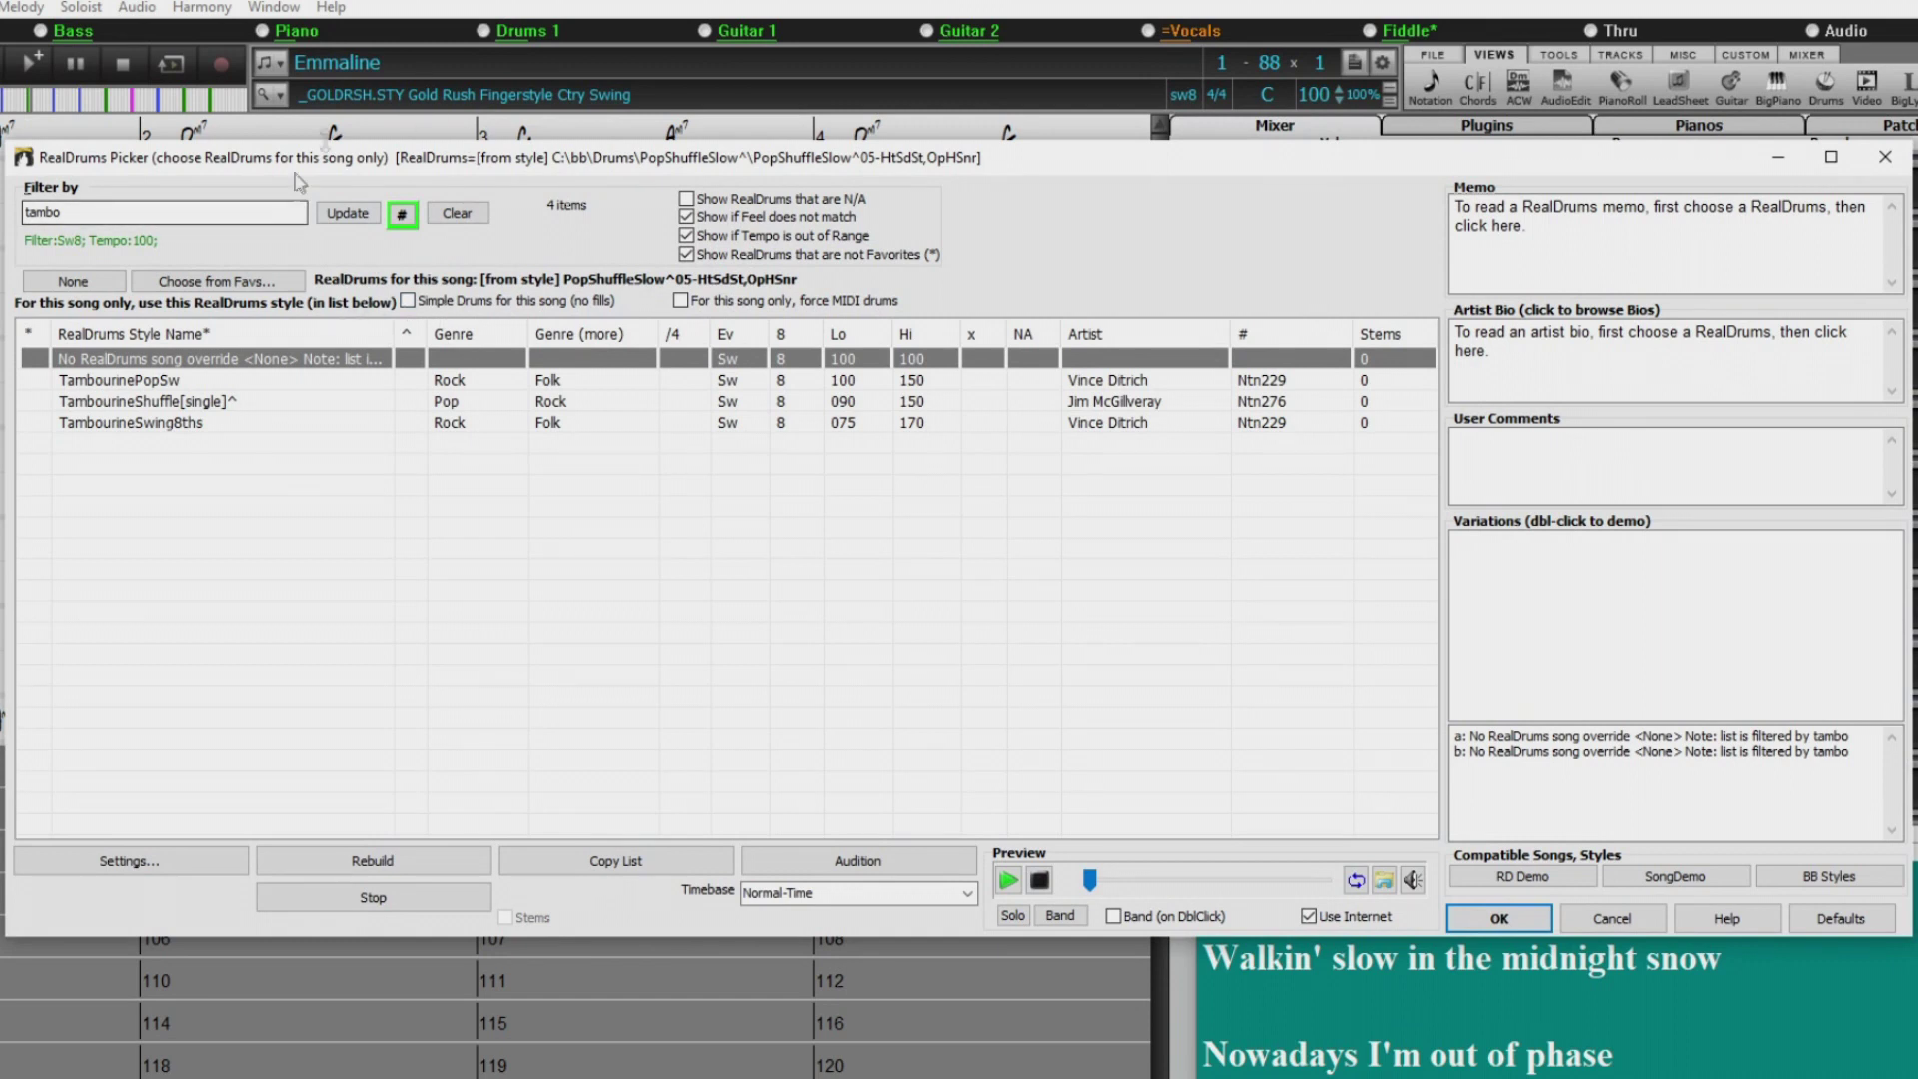
pyautogui.moveTo(80, 205); pyautogui.dragTo(26, 211)
pyautogui.write('shaker')
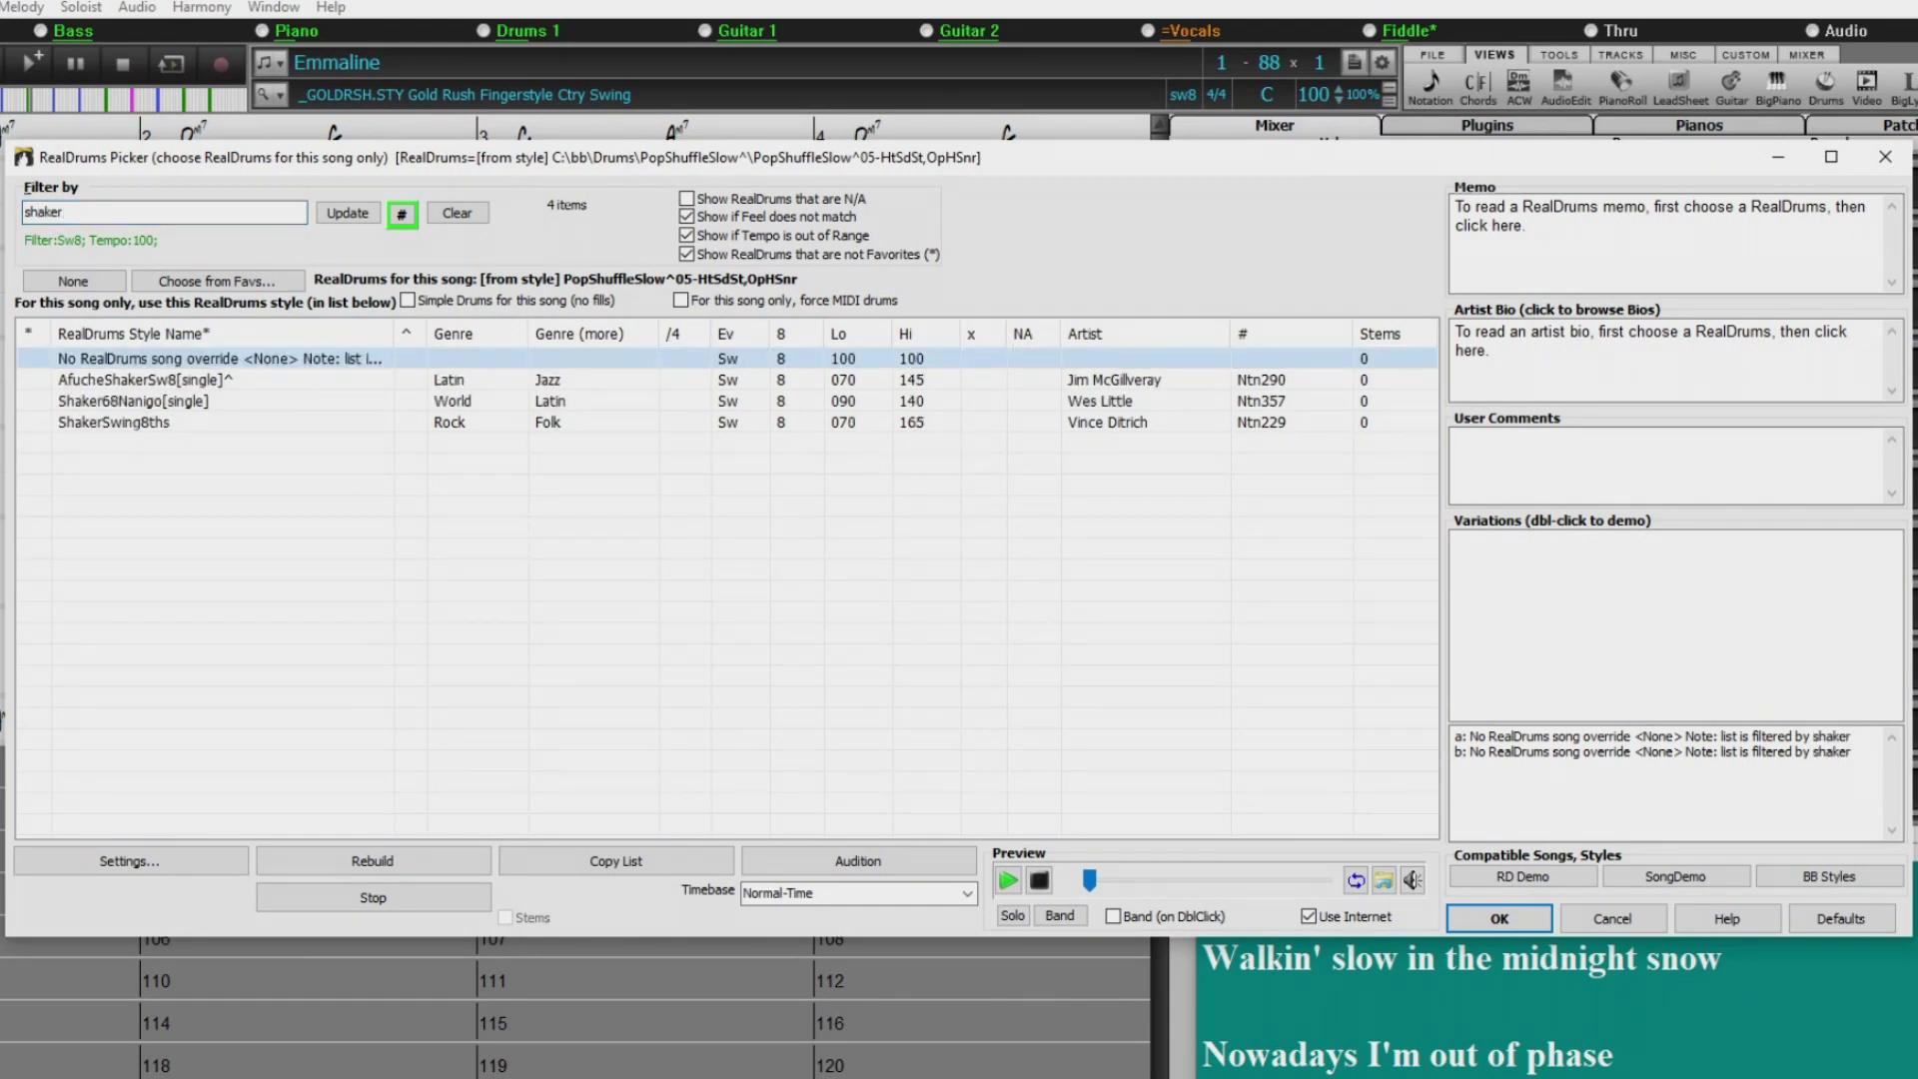
# Assign the AfucheShakerSw8[single] Swing RealDrums to the Utility#3 track and give it the custom label Afuche.
pyautogui.doubleClick(95, 382)
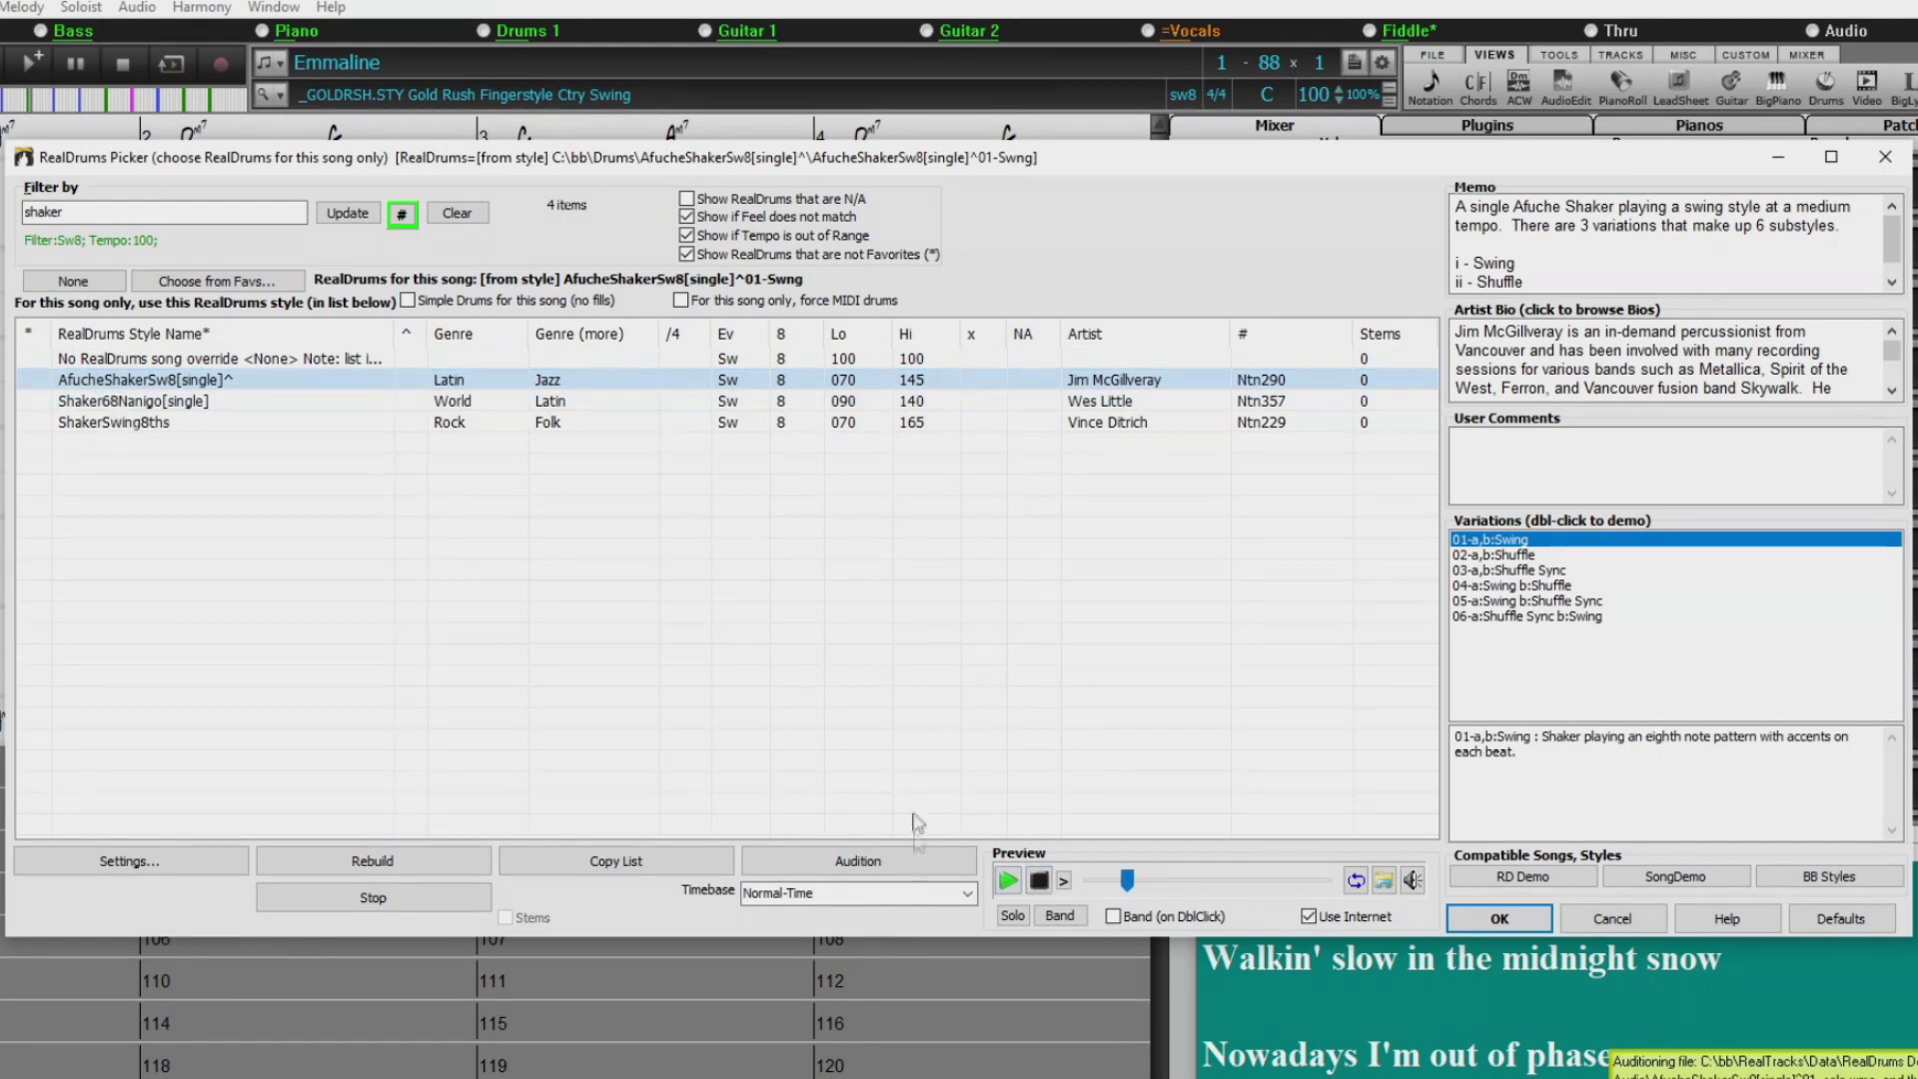
pyautogui.click(1496, 918)
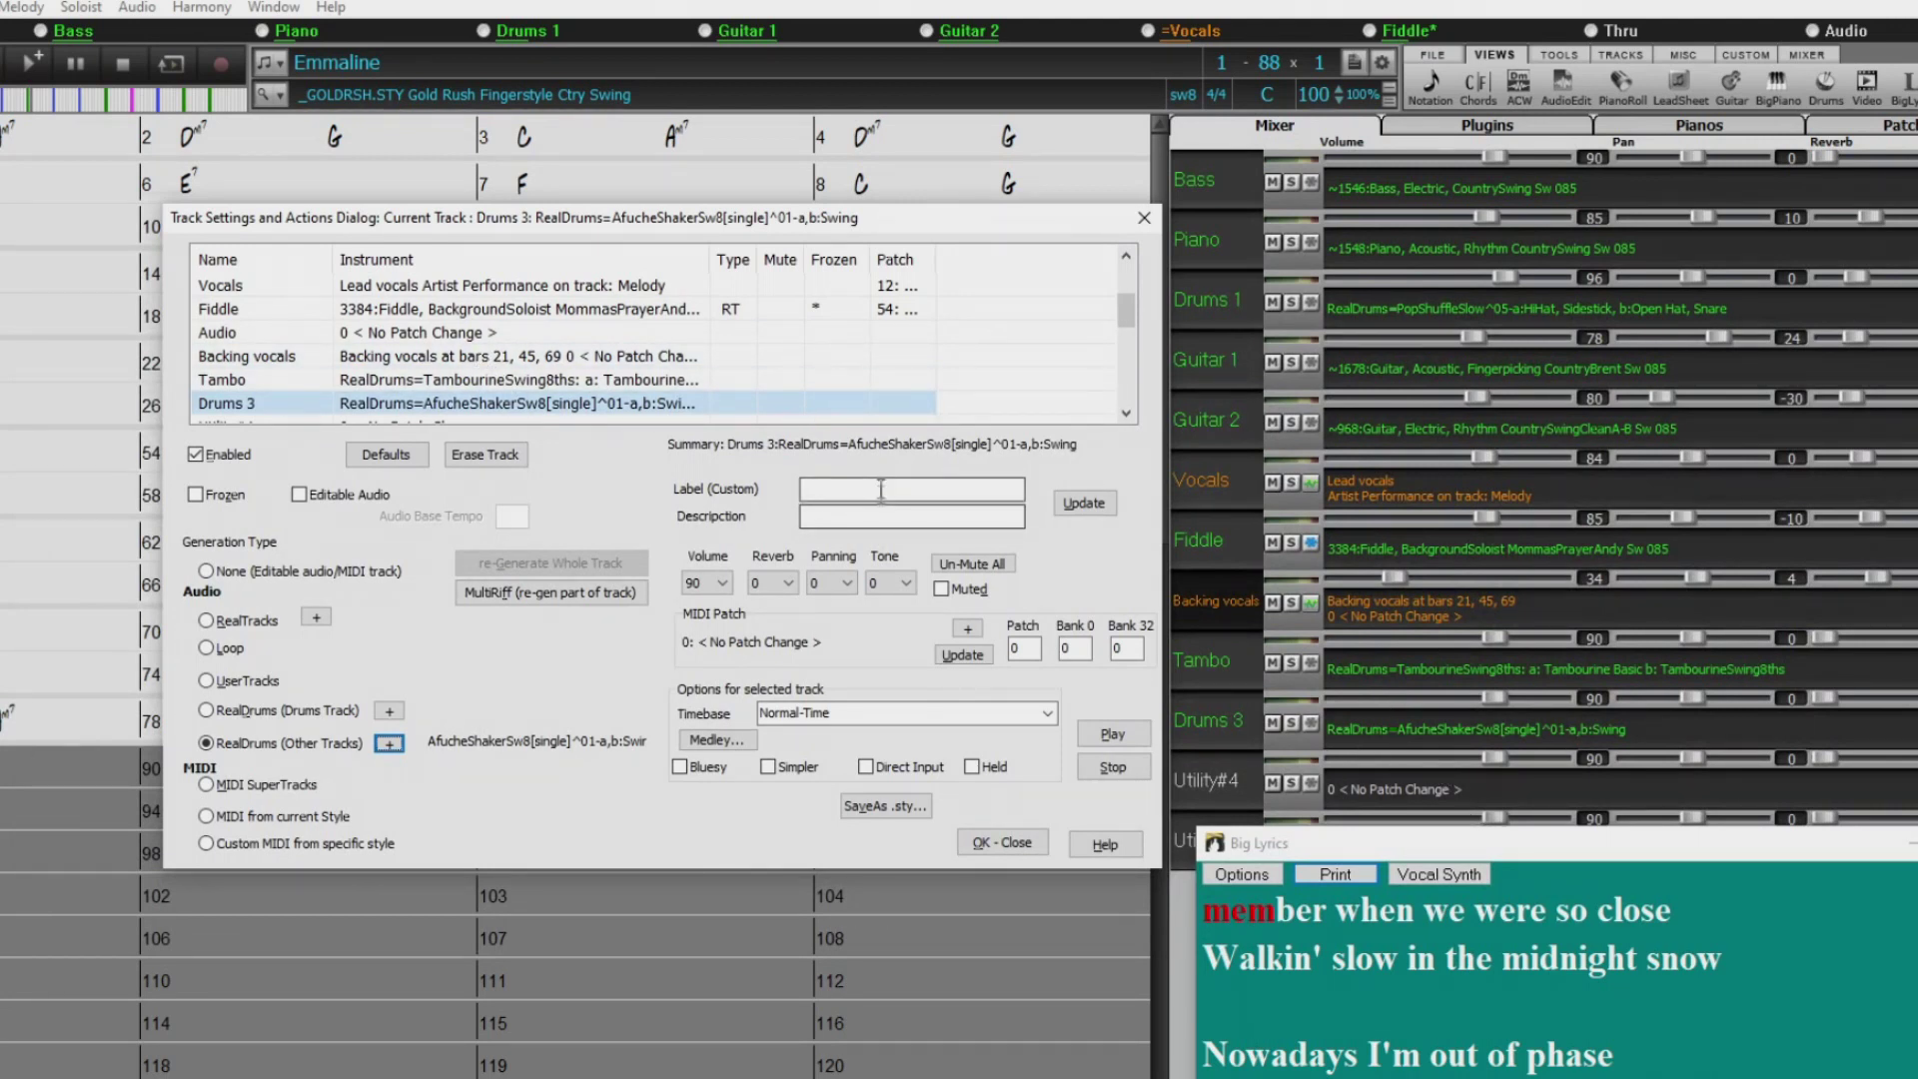
pyautogui.click(924, 490)
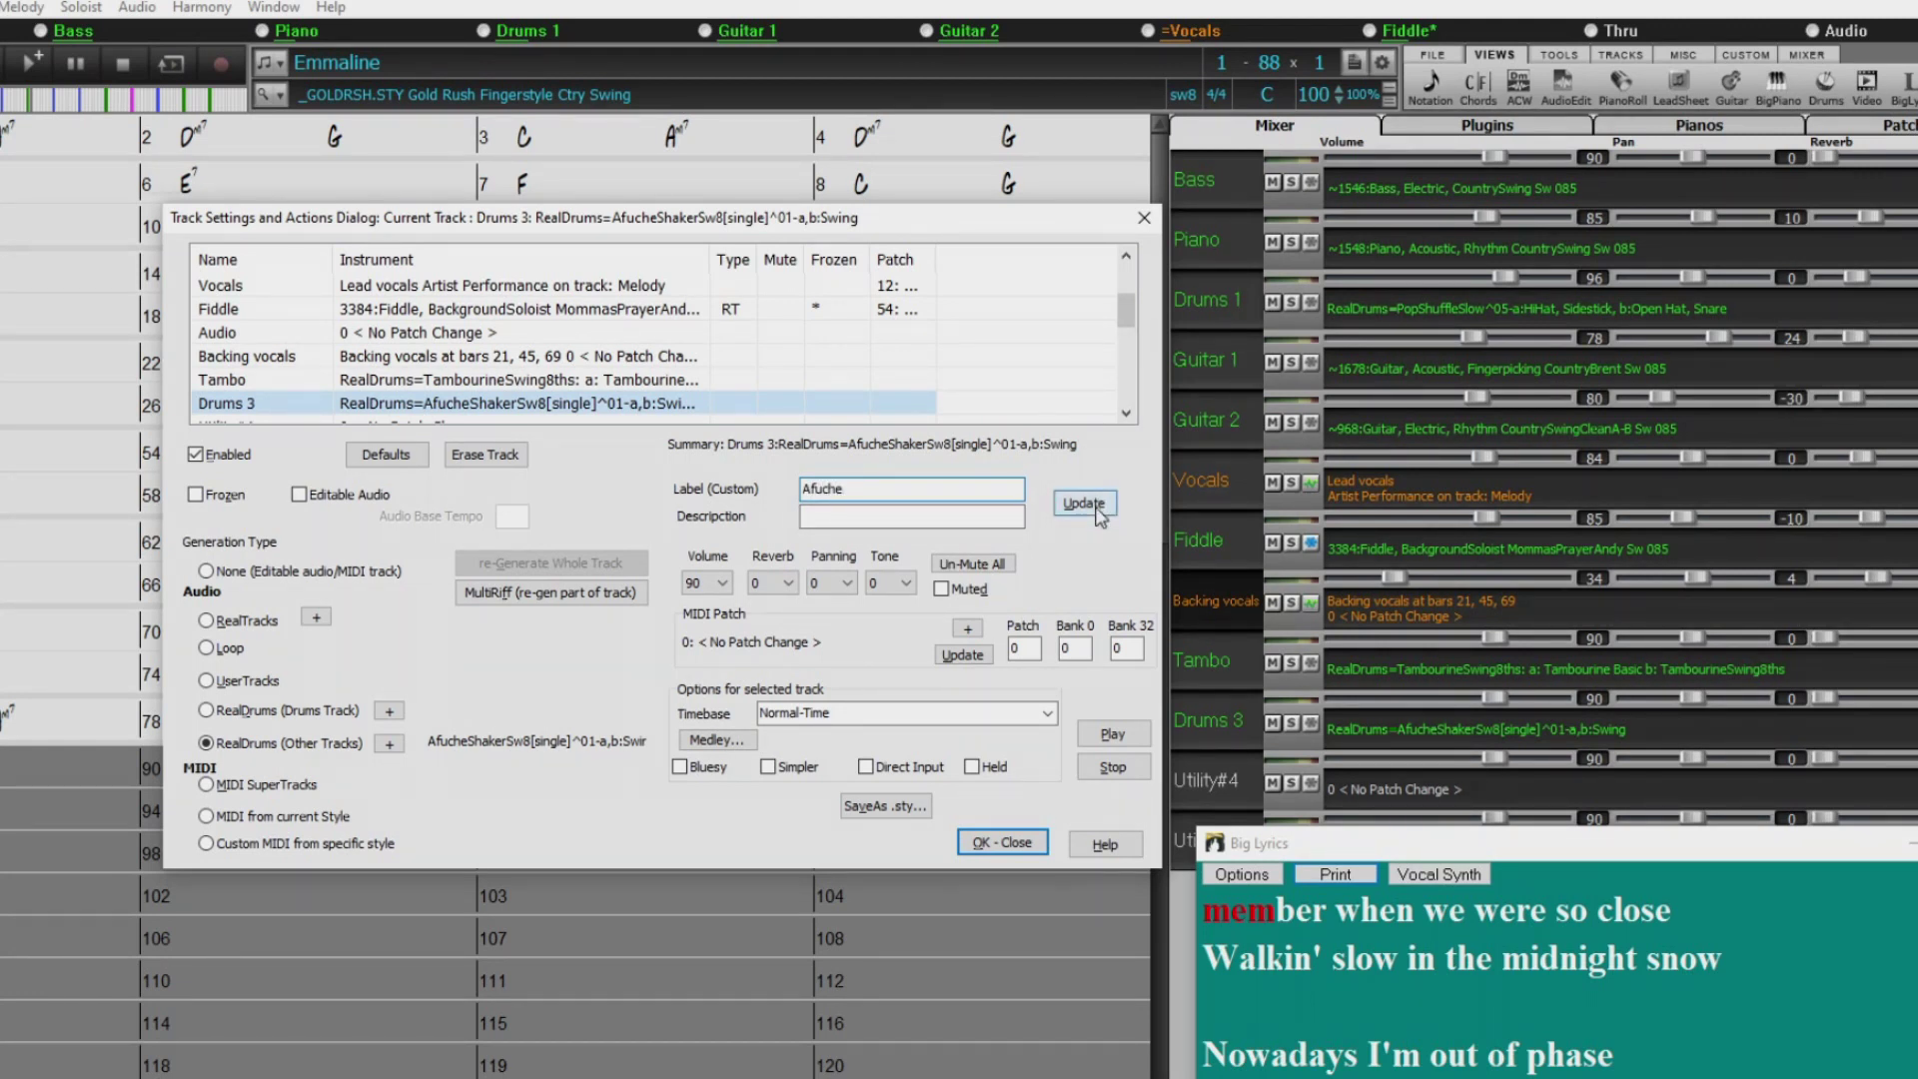
pyautogui.click(1097, 504)
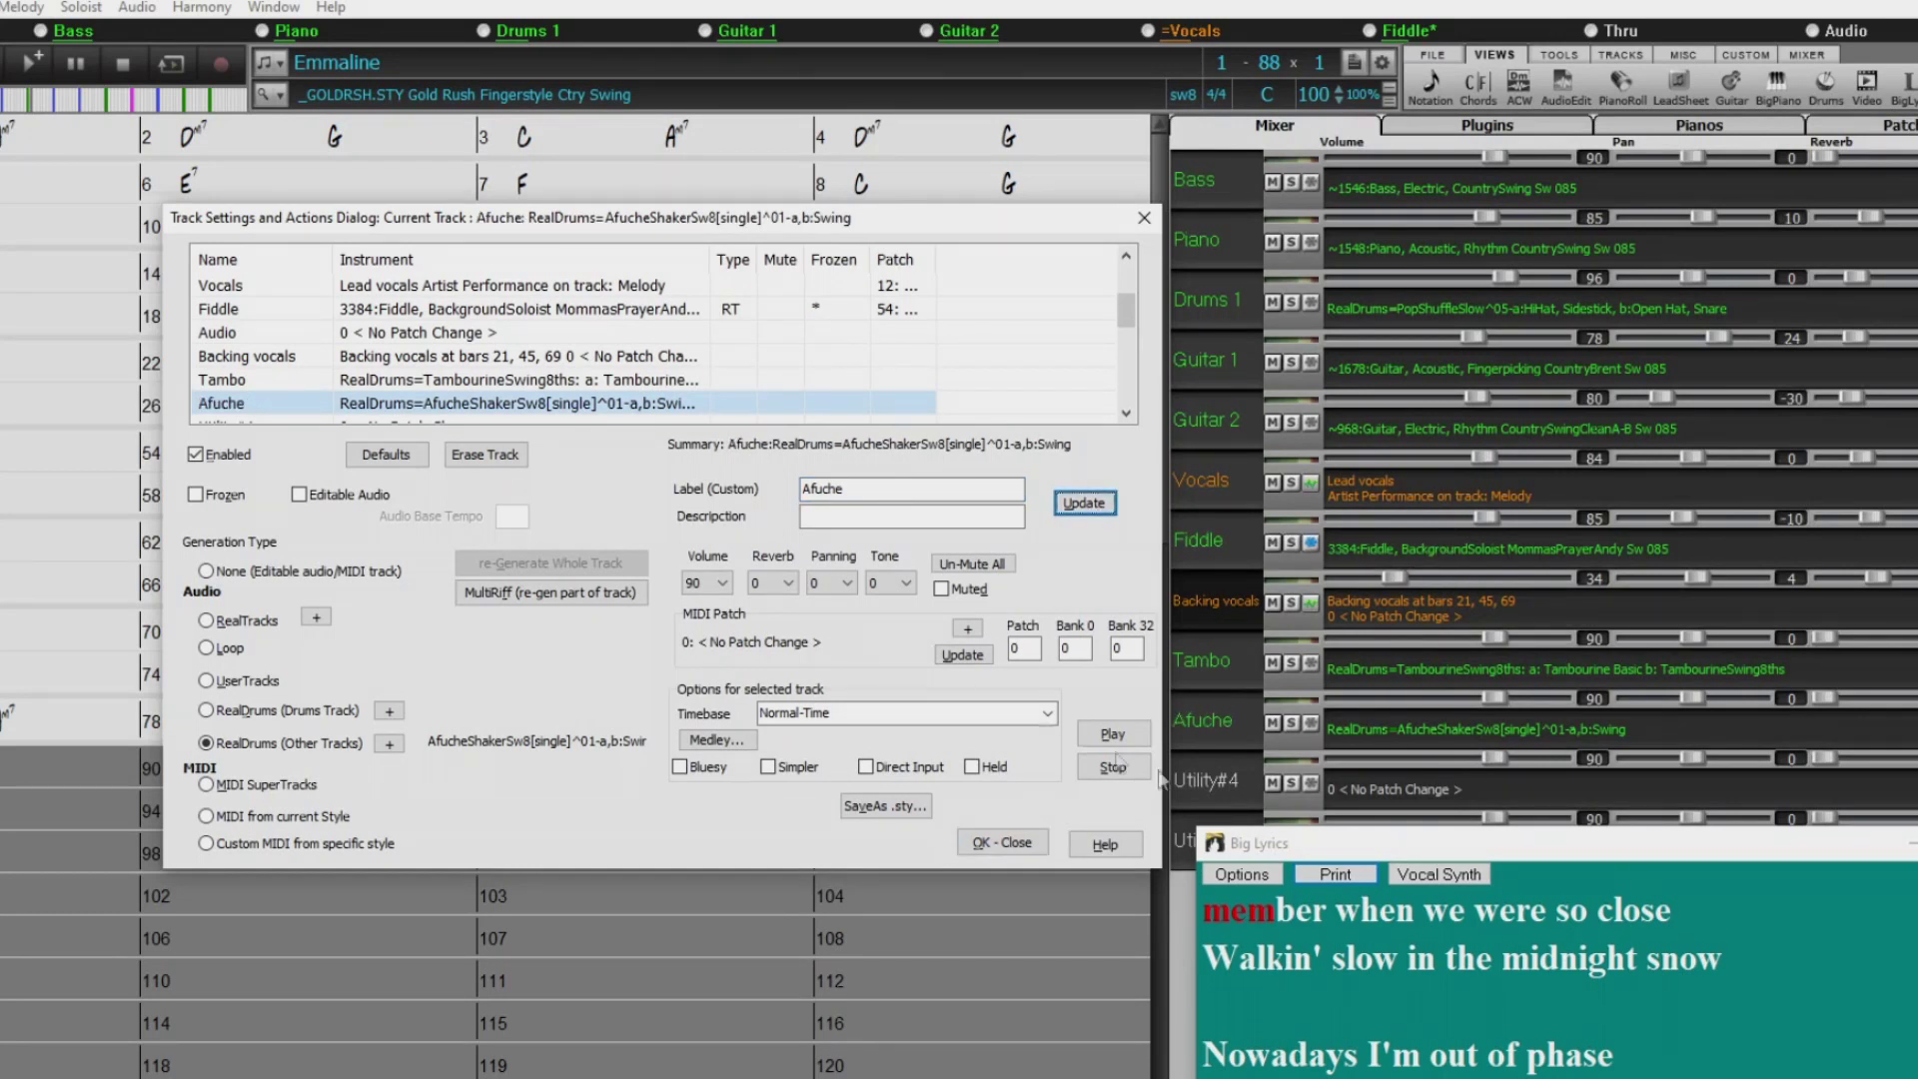
# Play the song and lower the mixer volumes of the Tambo track to about 64 and the Afuche track to about 60.
pyautogui.click(1122, 736)
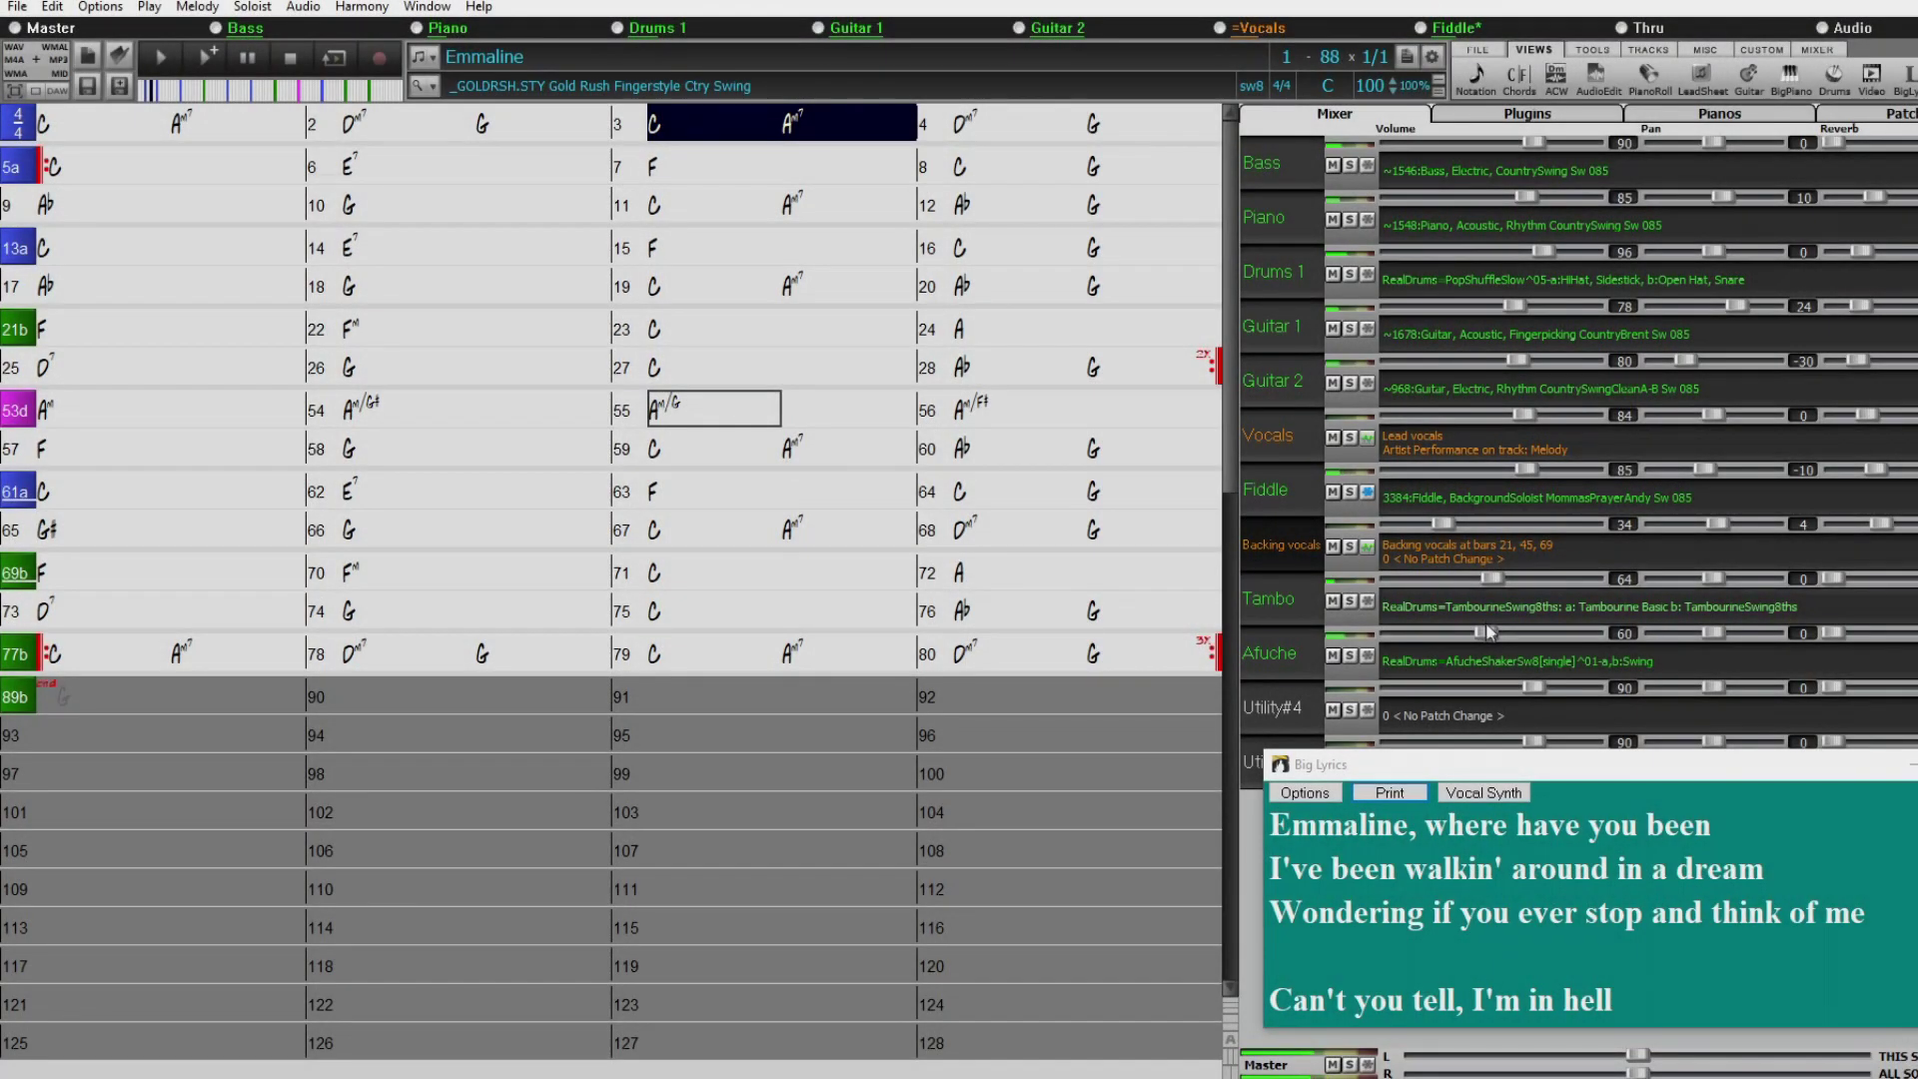
pyautogui.moveTo(1488, 638); pyautogui.dragTo(1503, 578)
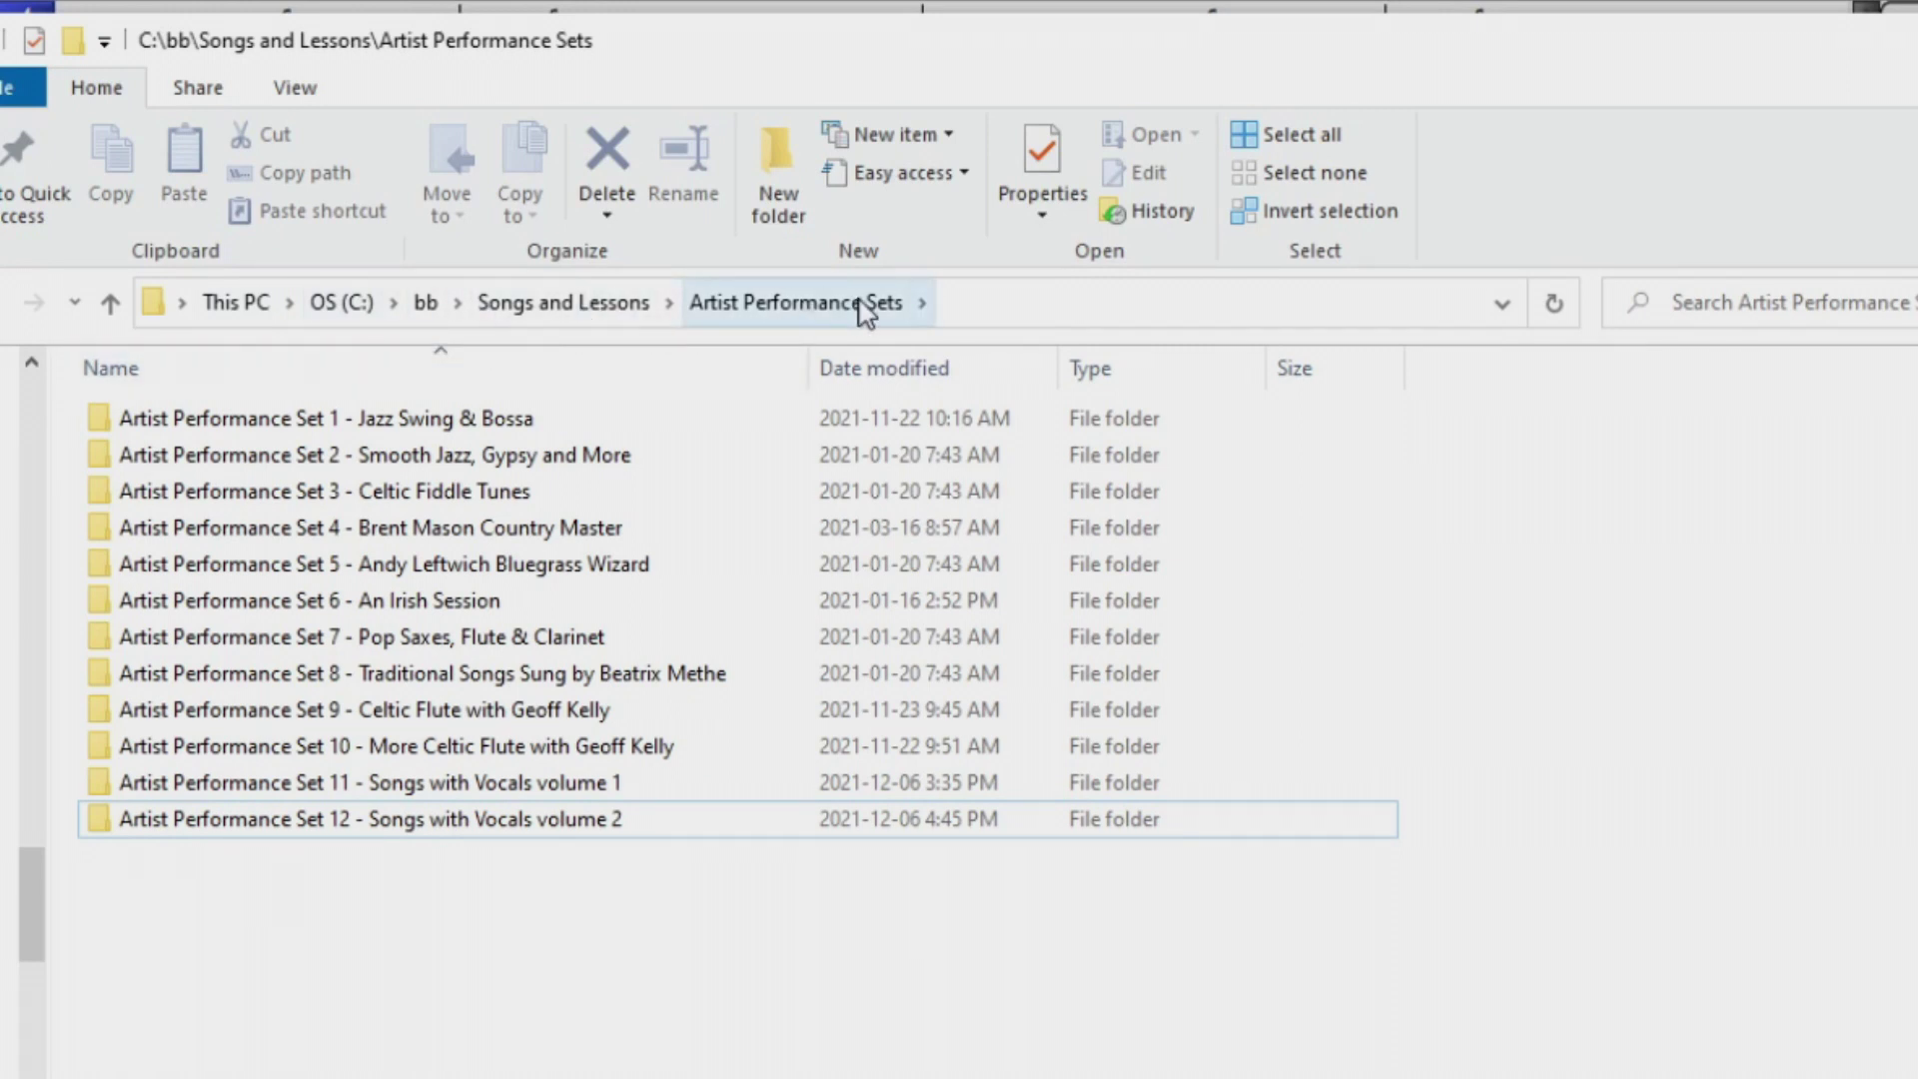
# Switch to File Explorer and point out the Songs with Vocals volume 1 and volume 2 folders among the Artist Performance Sets.
pyautogui.click(257, 783)
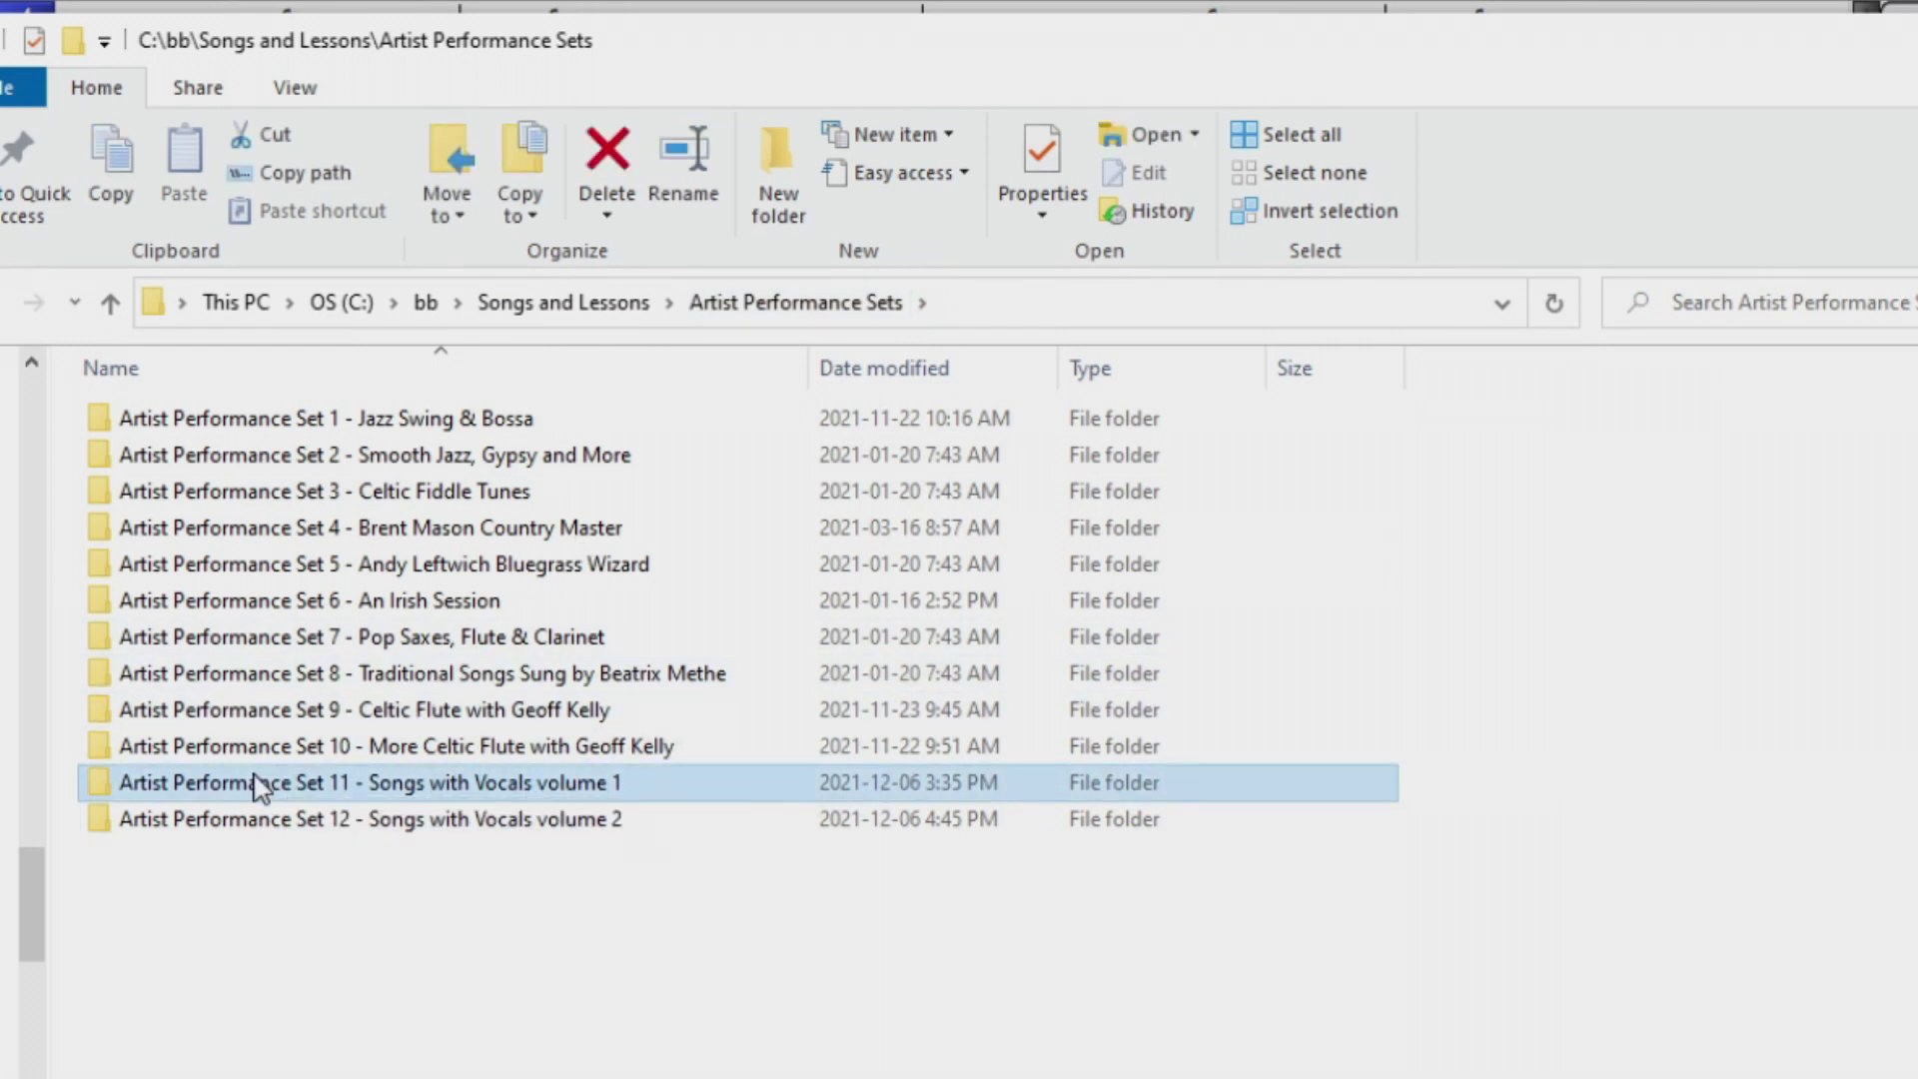
pyautogui.click(265, 831)
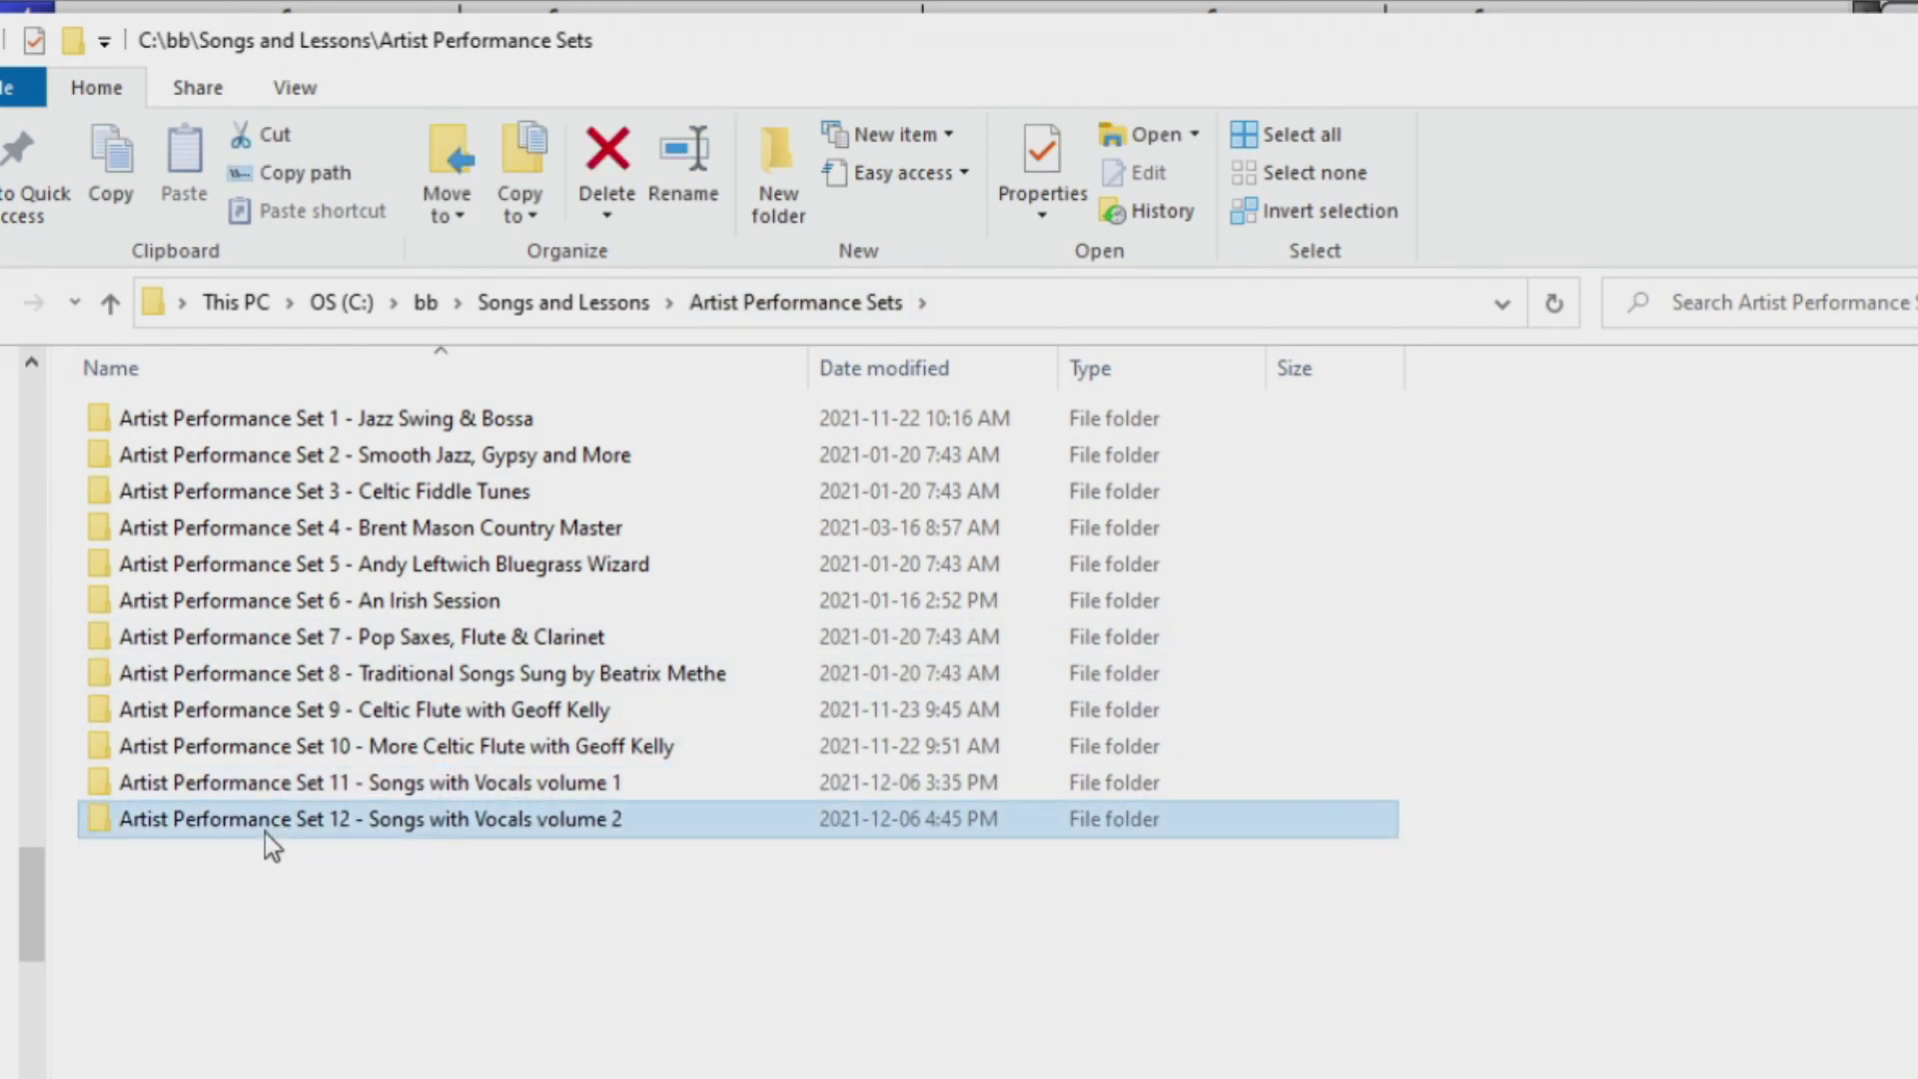
pyautogui.keyDown('ctrl'); pyautogui.click(511, 794); pyautogui.keyUp('ctrl')
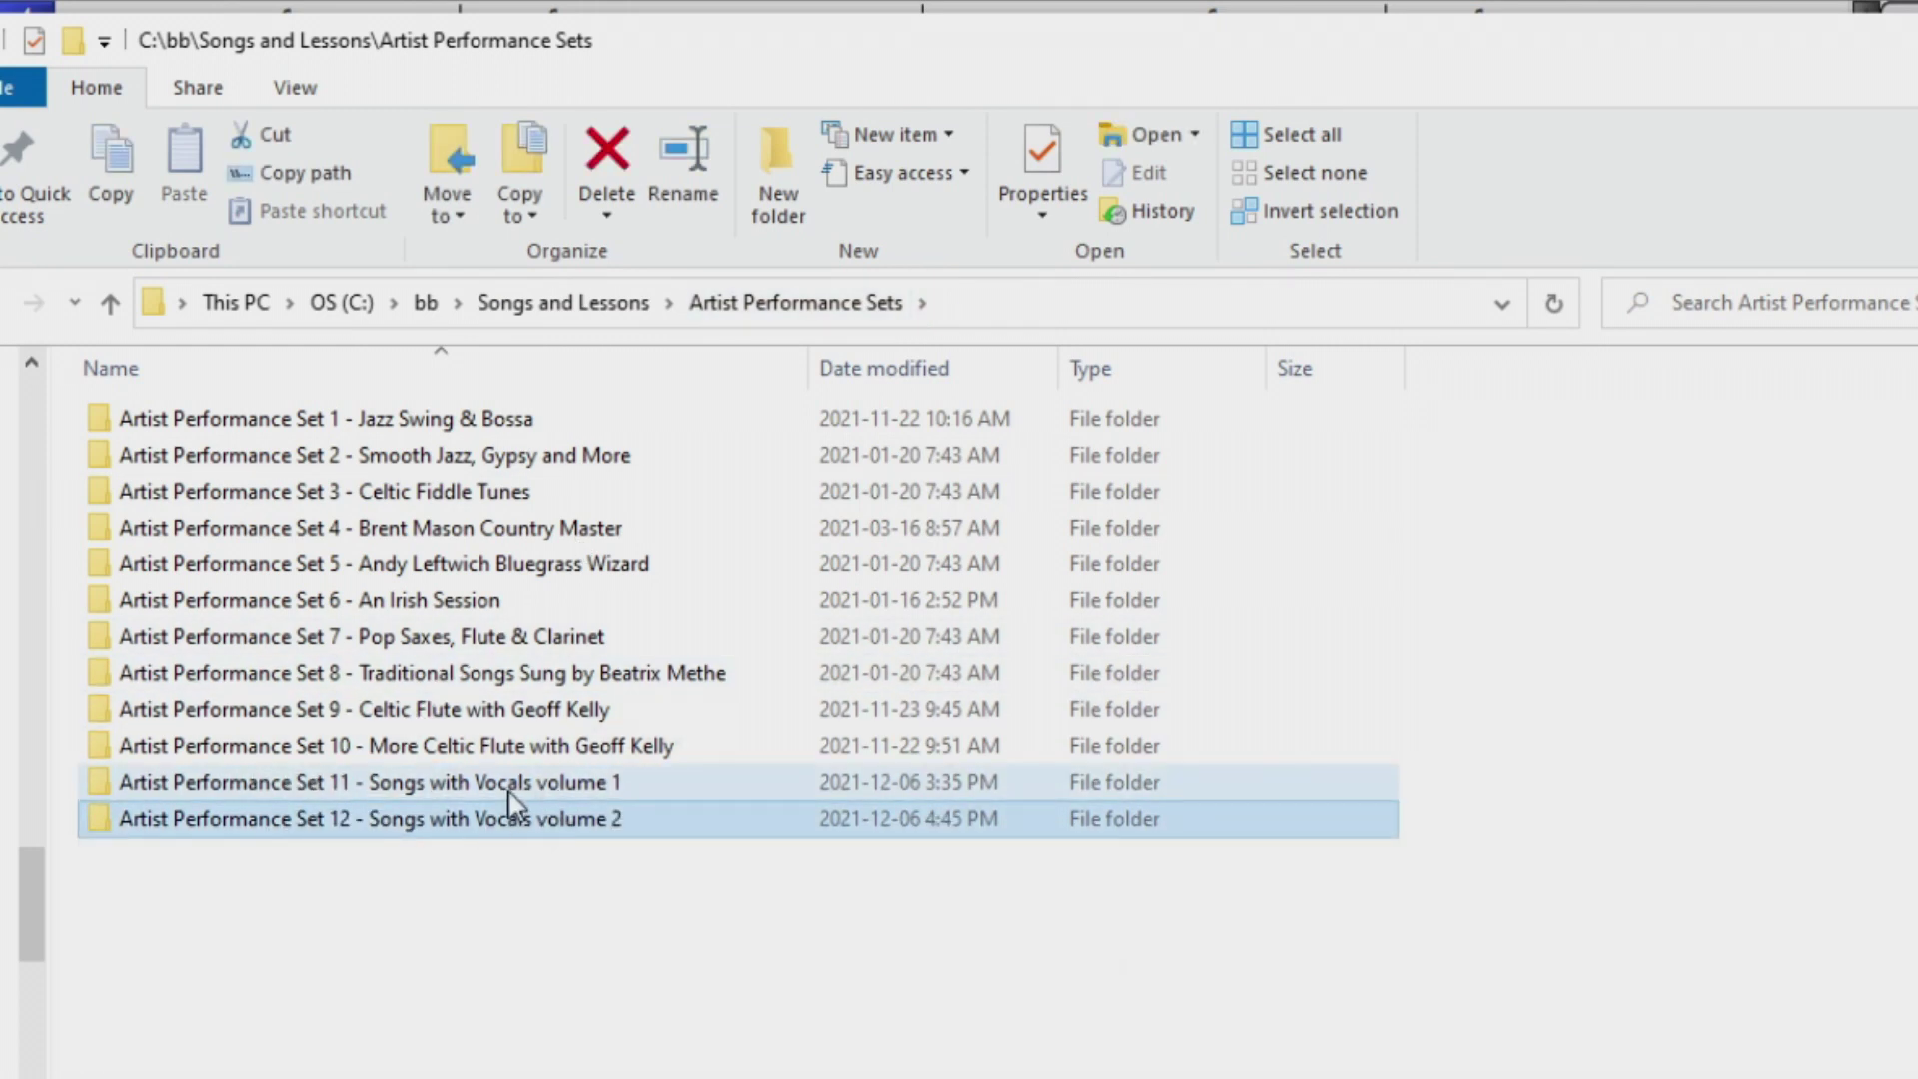
pyautogui.keyDown('ctrl'); pyautogui.click(602, 793); pyautogui.keyUp('ctrl')
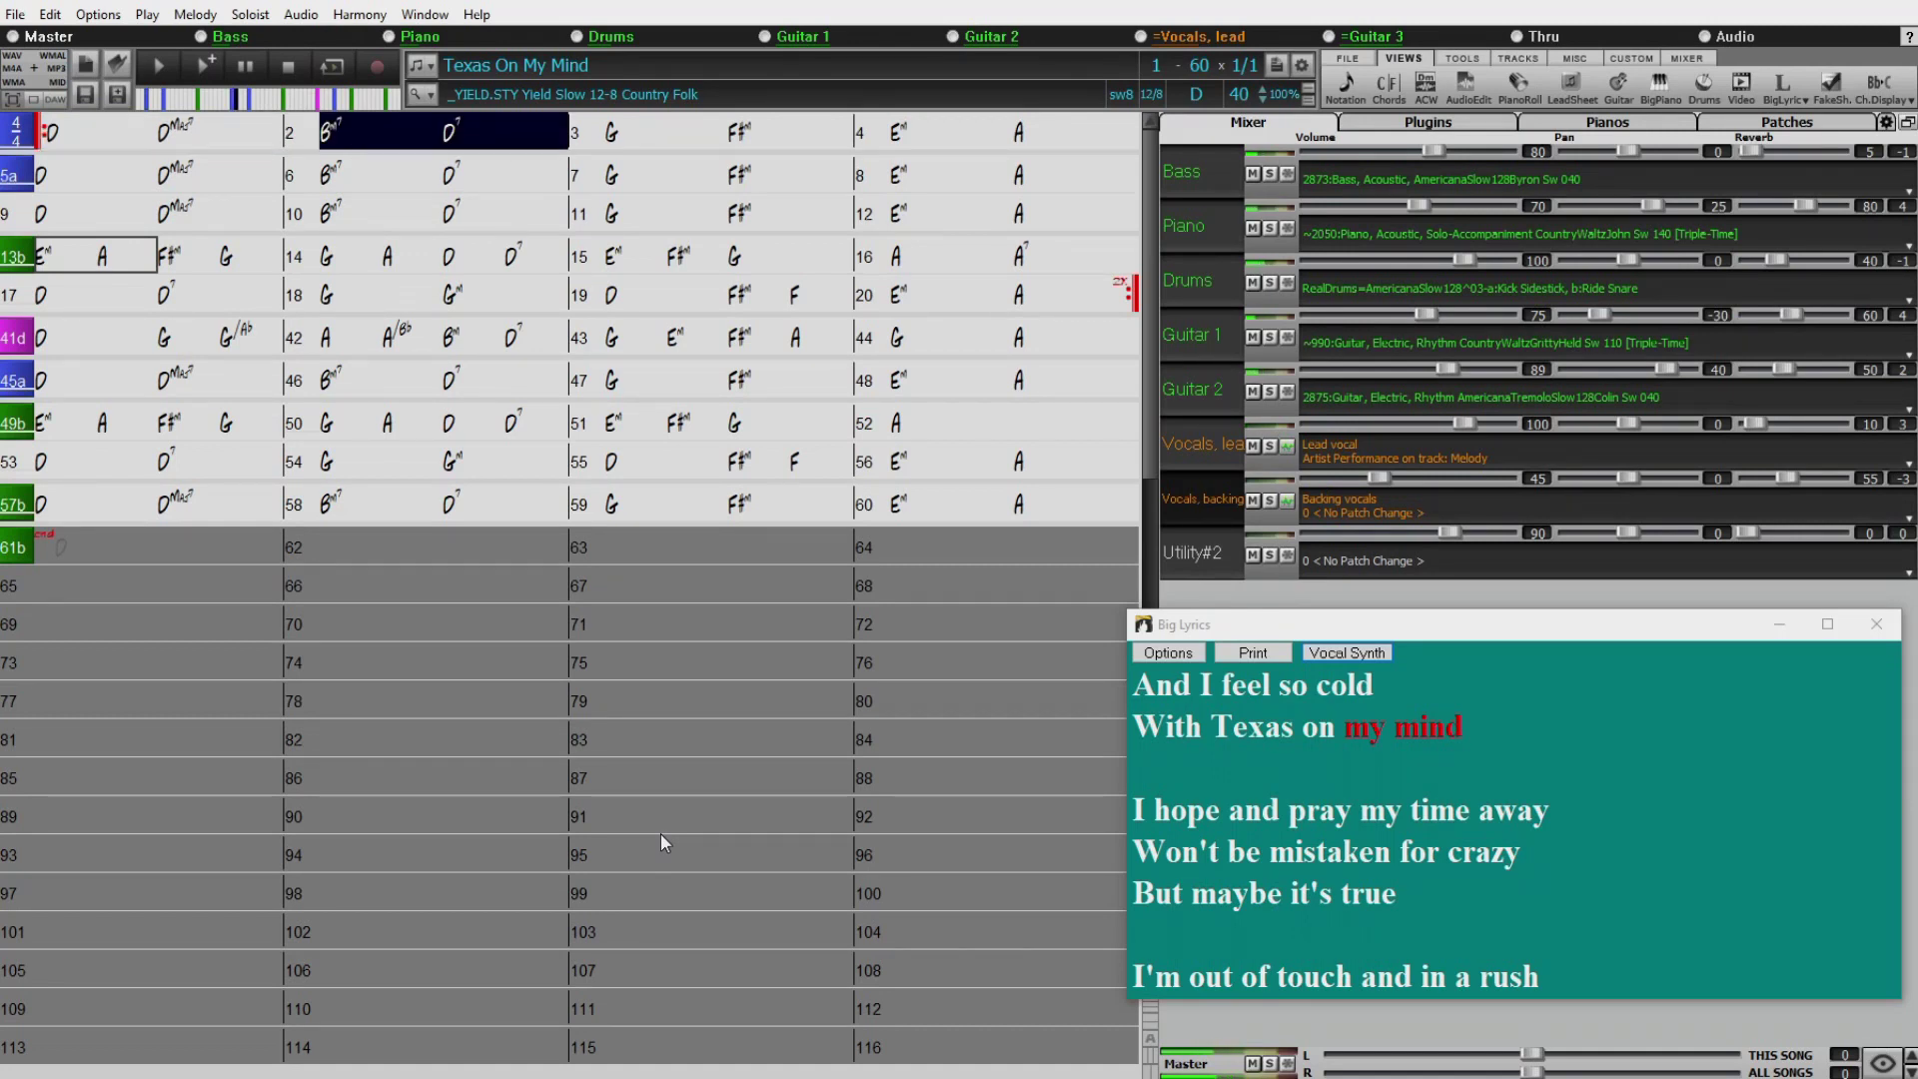
# Open the song My Oh My from the Artist Performance Set 11 folder and select its lead vocals track.
pyautogui.click(117, 67)
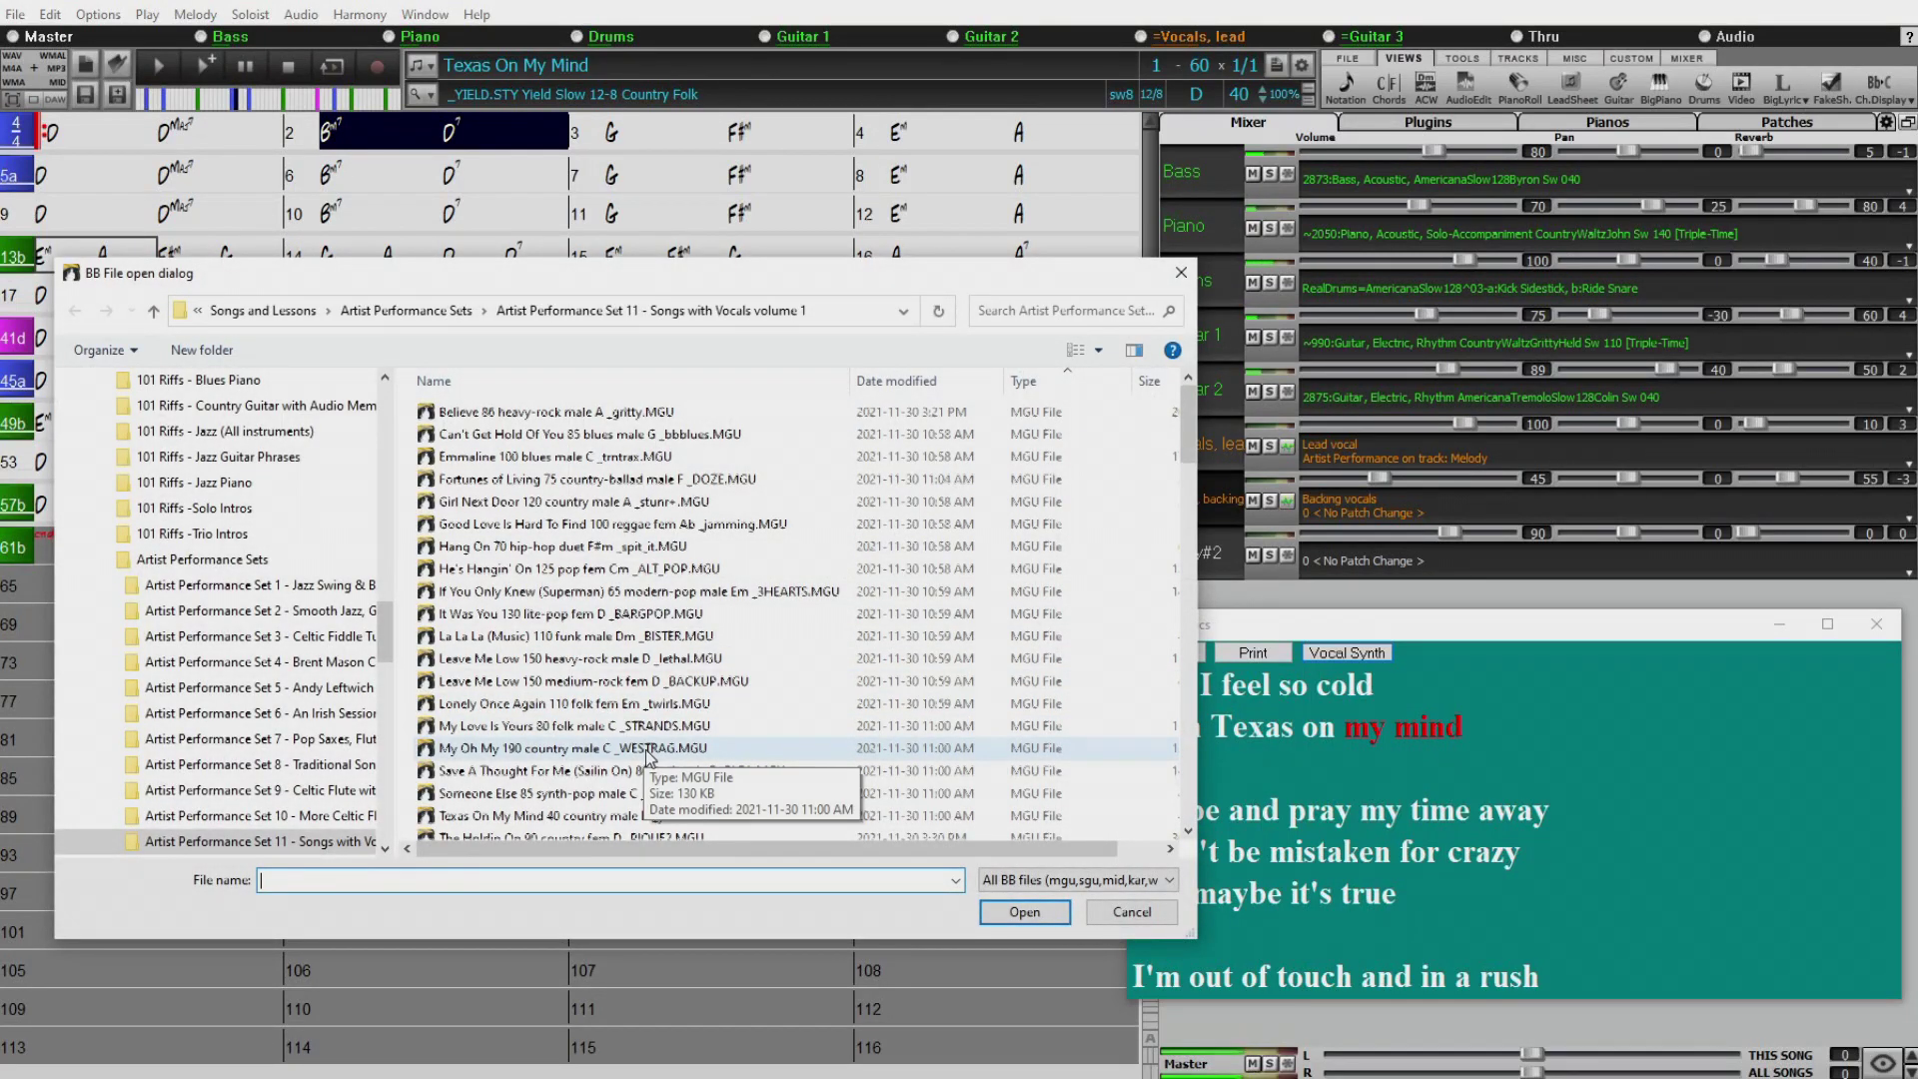
pyautogui.scroll(1, 627, 832)
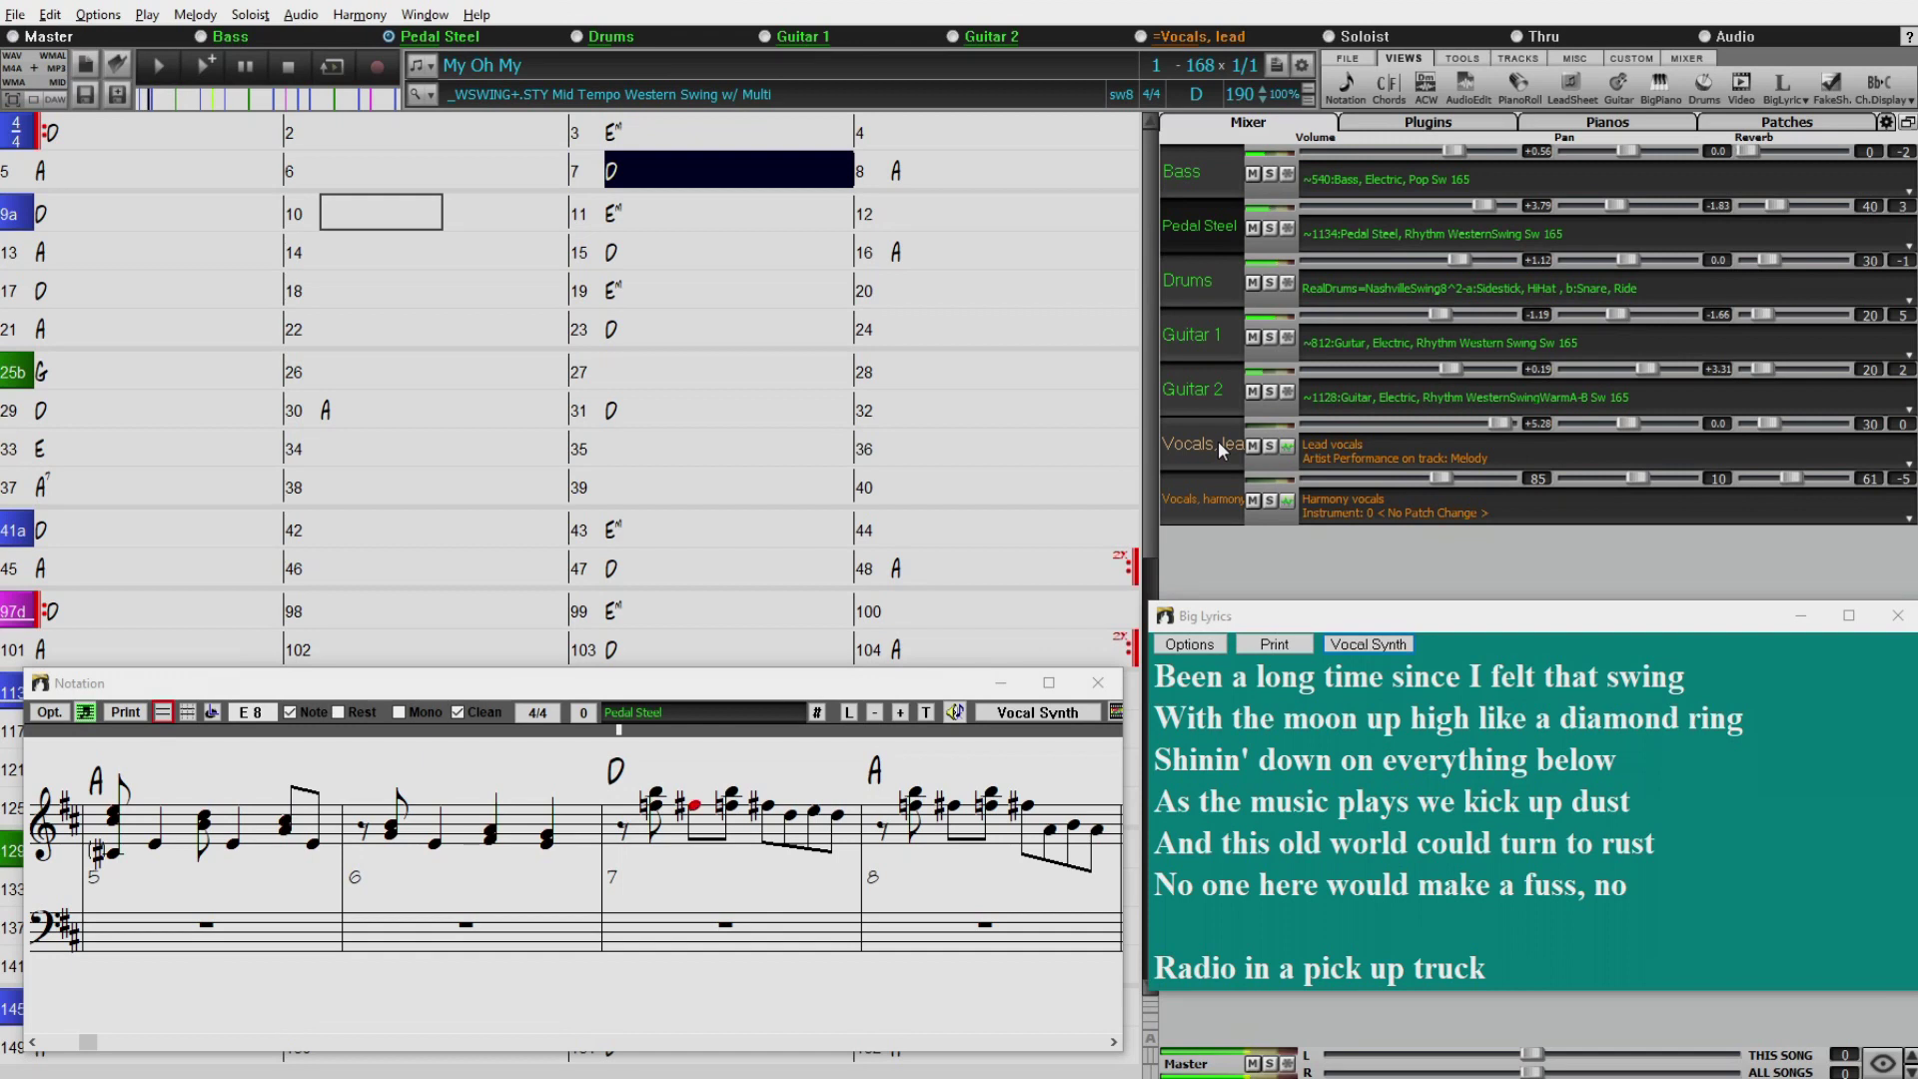
pyautogui.click(1220, 439)
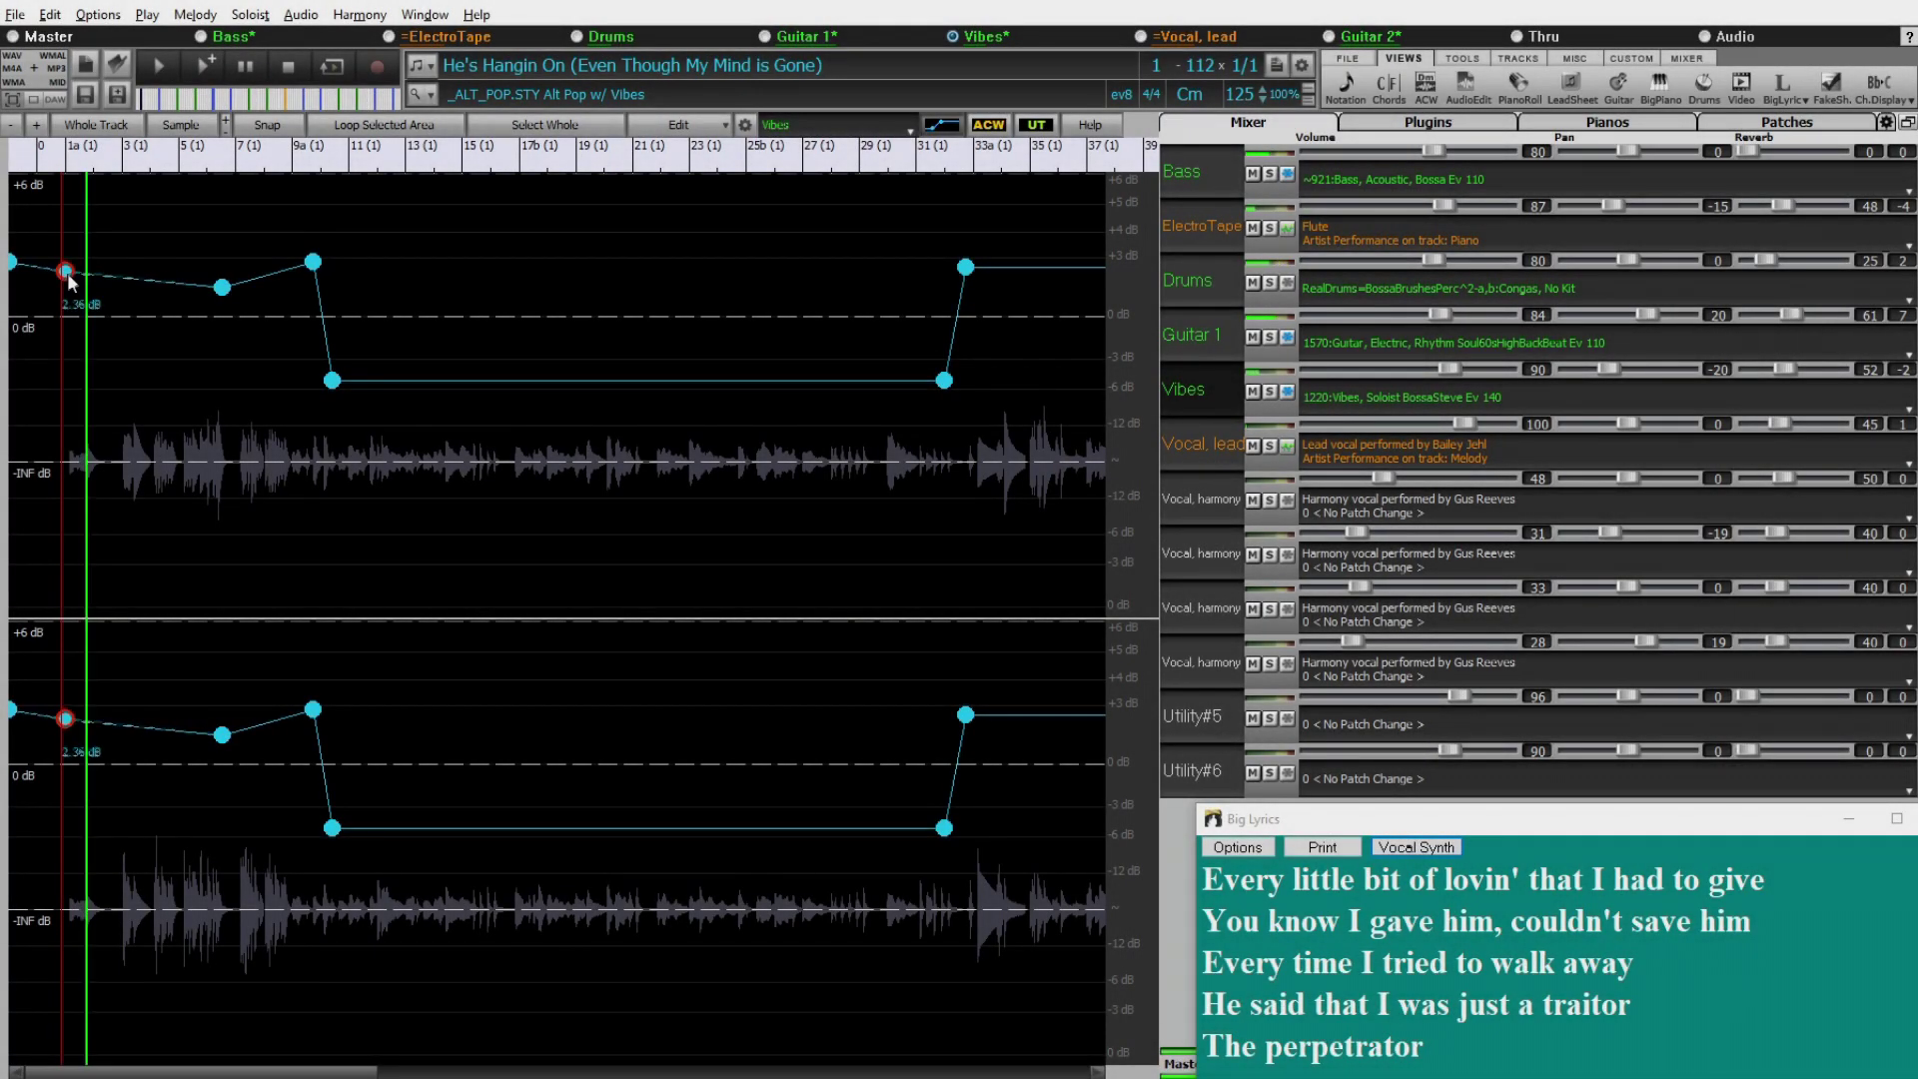
# Reshape the volume automation of the Vibes track in He's Hangin' On by adding and moving nodes from the song start to about bar 12.
pyautogui.moveTo(66, 272)
pyautogui.mouseDown()
pyautogui.moveTo(99, 243)
pyautogui.moveTo(55, 245)
pyautogui.mouseUp()
pyautogui.click(121, 288)
pyautogui.click(55, 264)
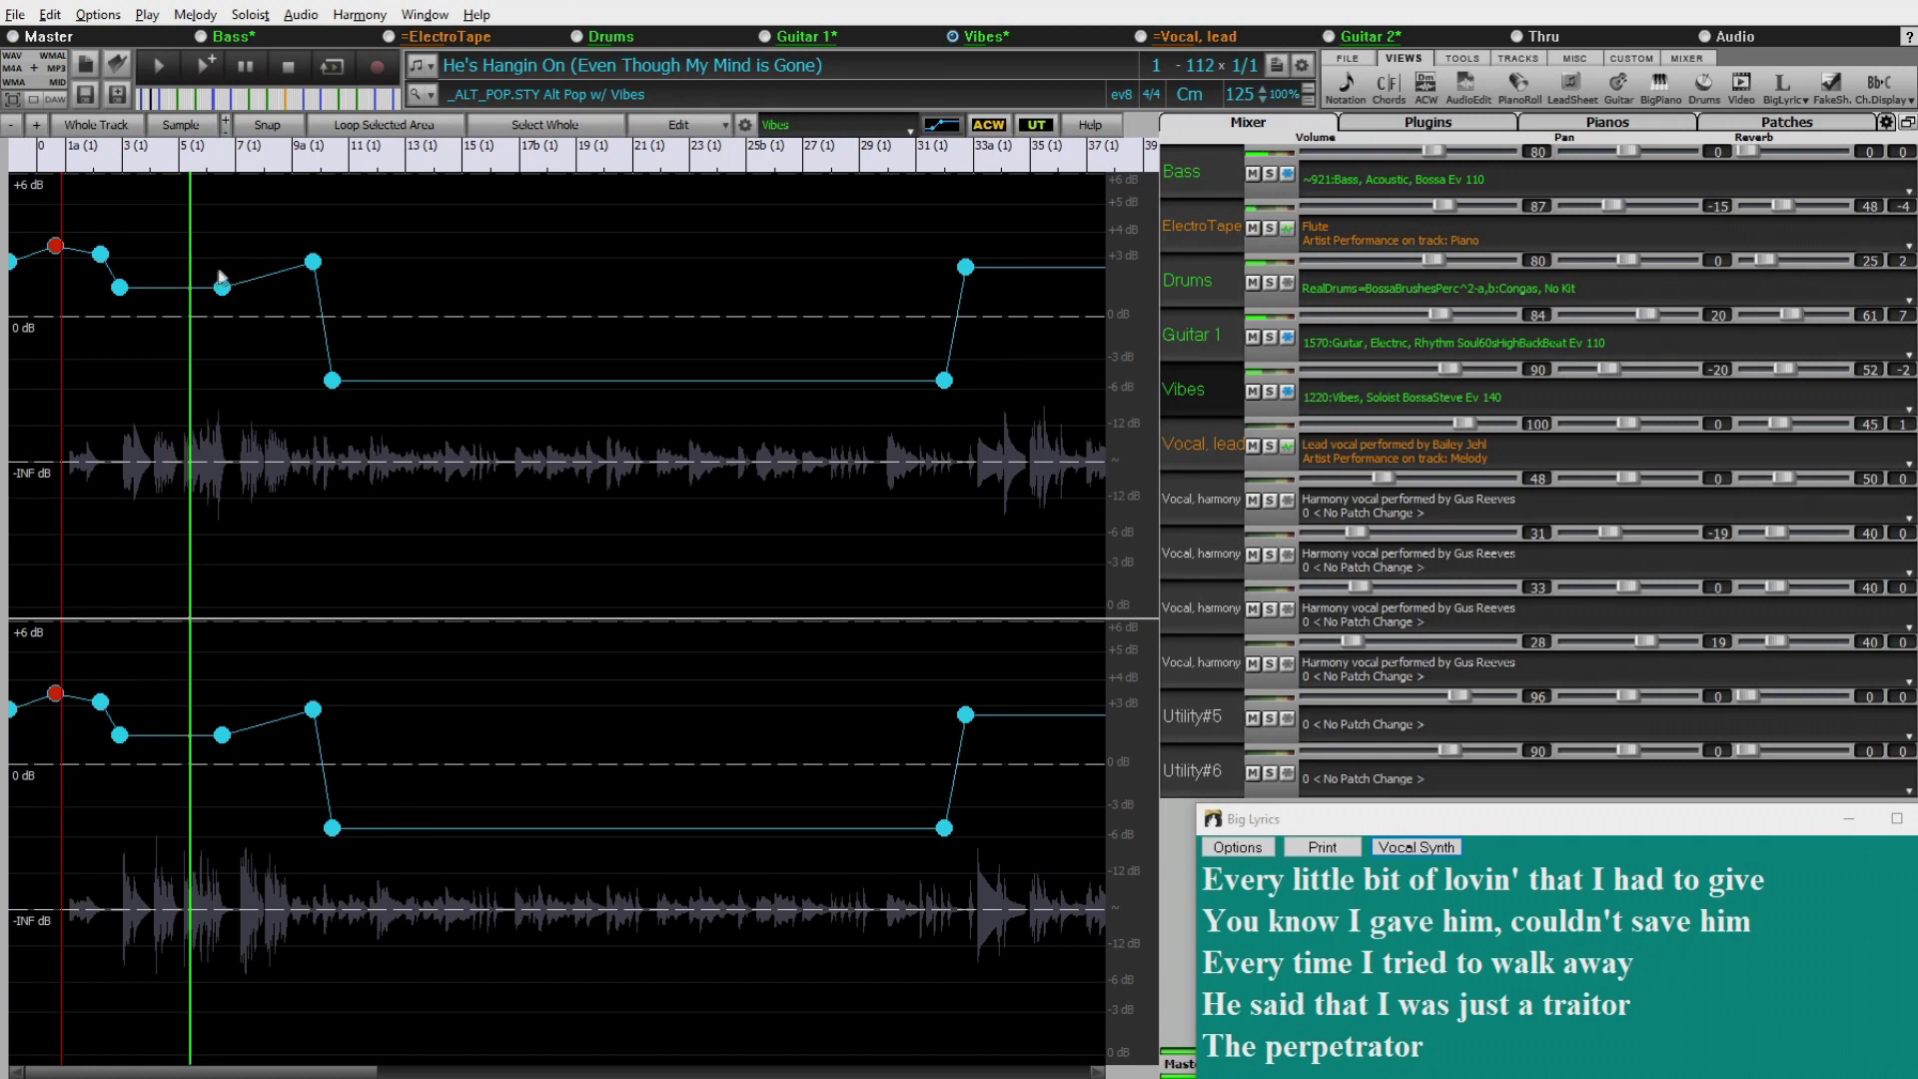
pyautogui.click(178, 284)
pyautogui.moveTo(222, 288)
pyautogui.mouseDown()
pyautogui.moveTo(218, 315)
pyautogui.moveTo(247, 270)
pyautogui.mouseUp()
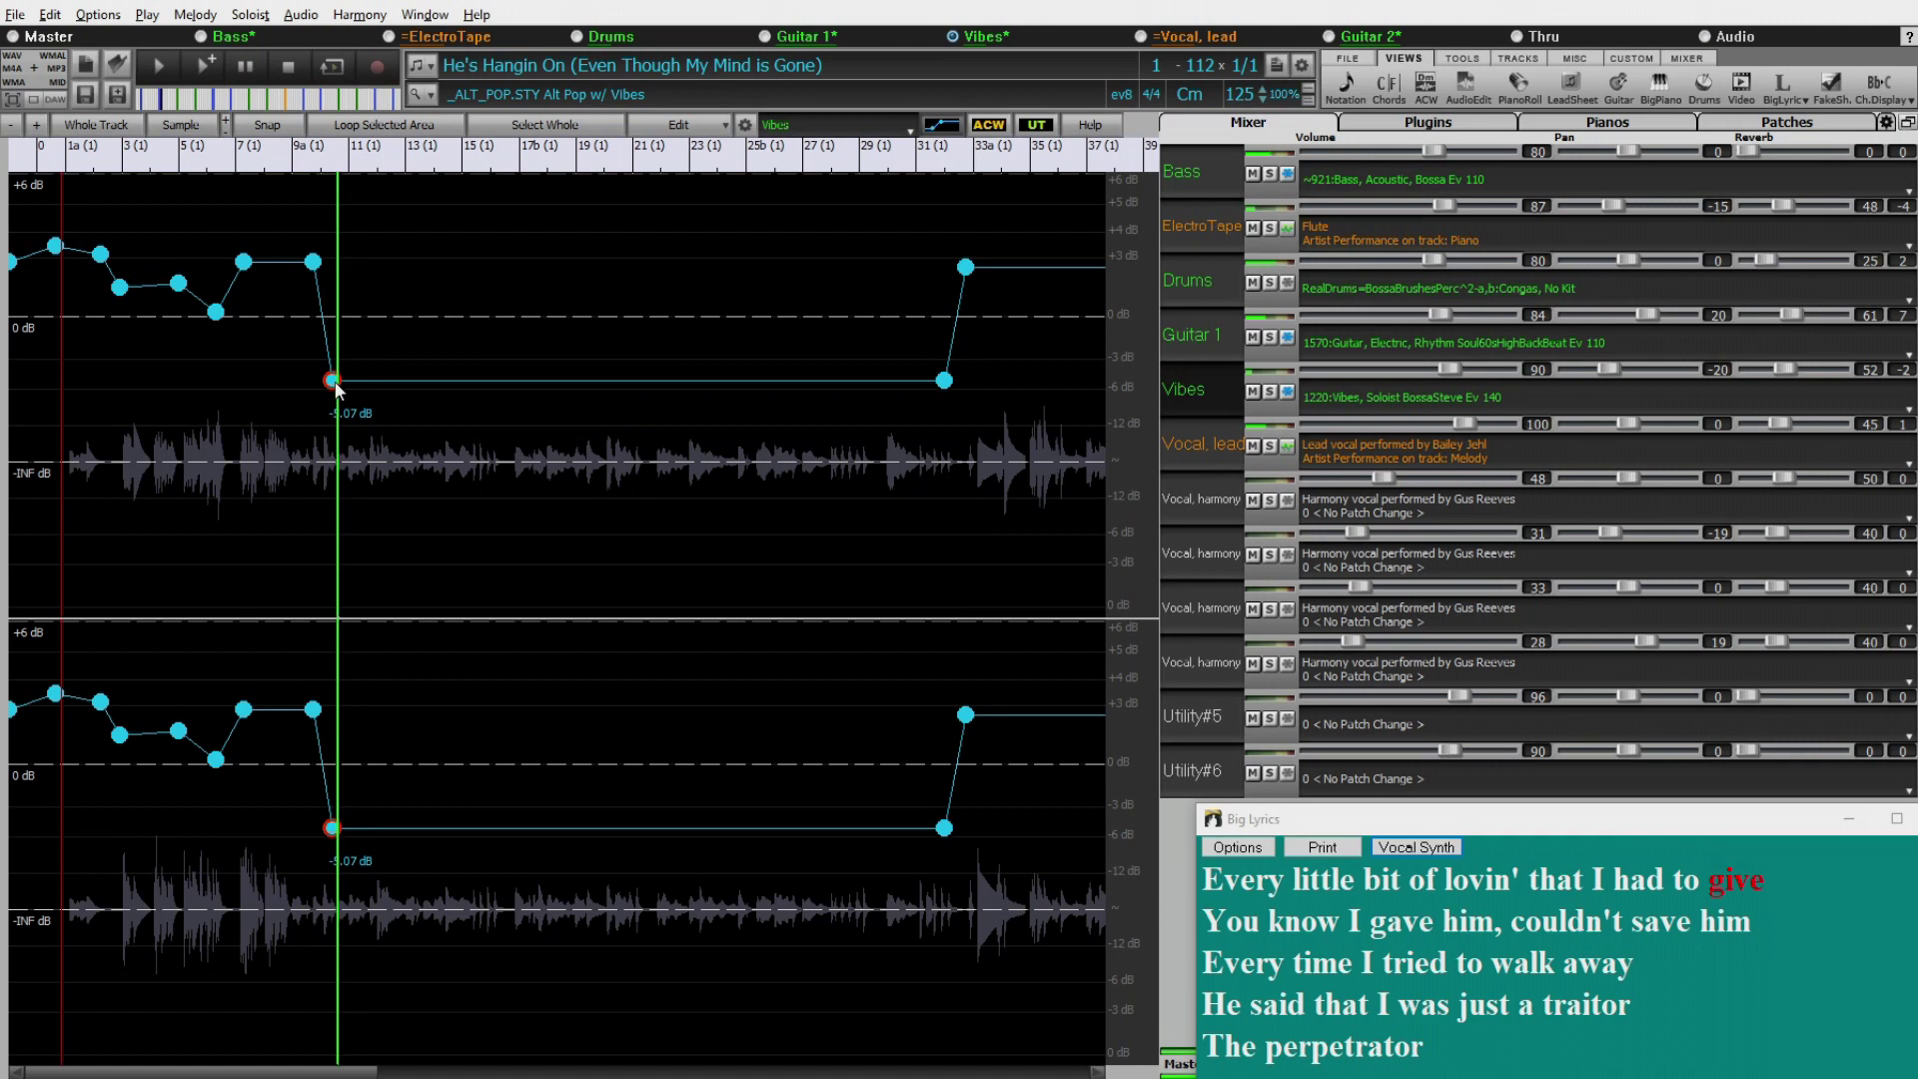
pyautogui.moveTo(335, 381); pyautogui.dragTo(339, 364)
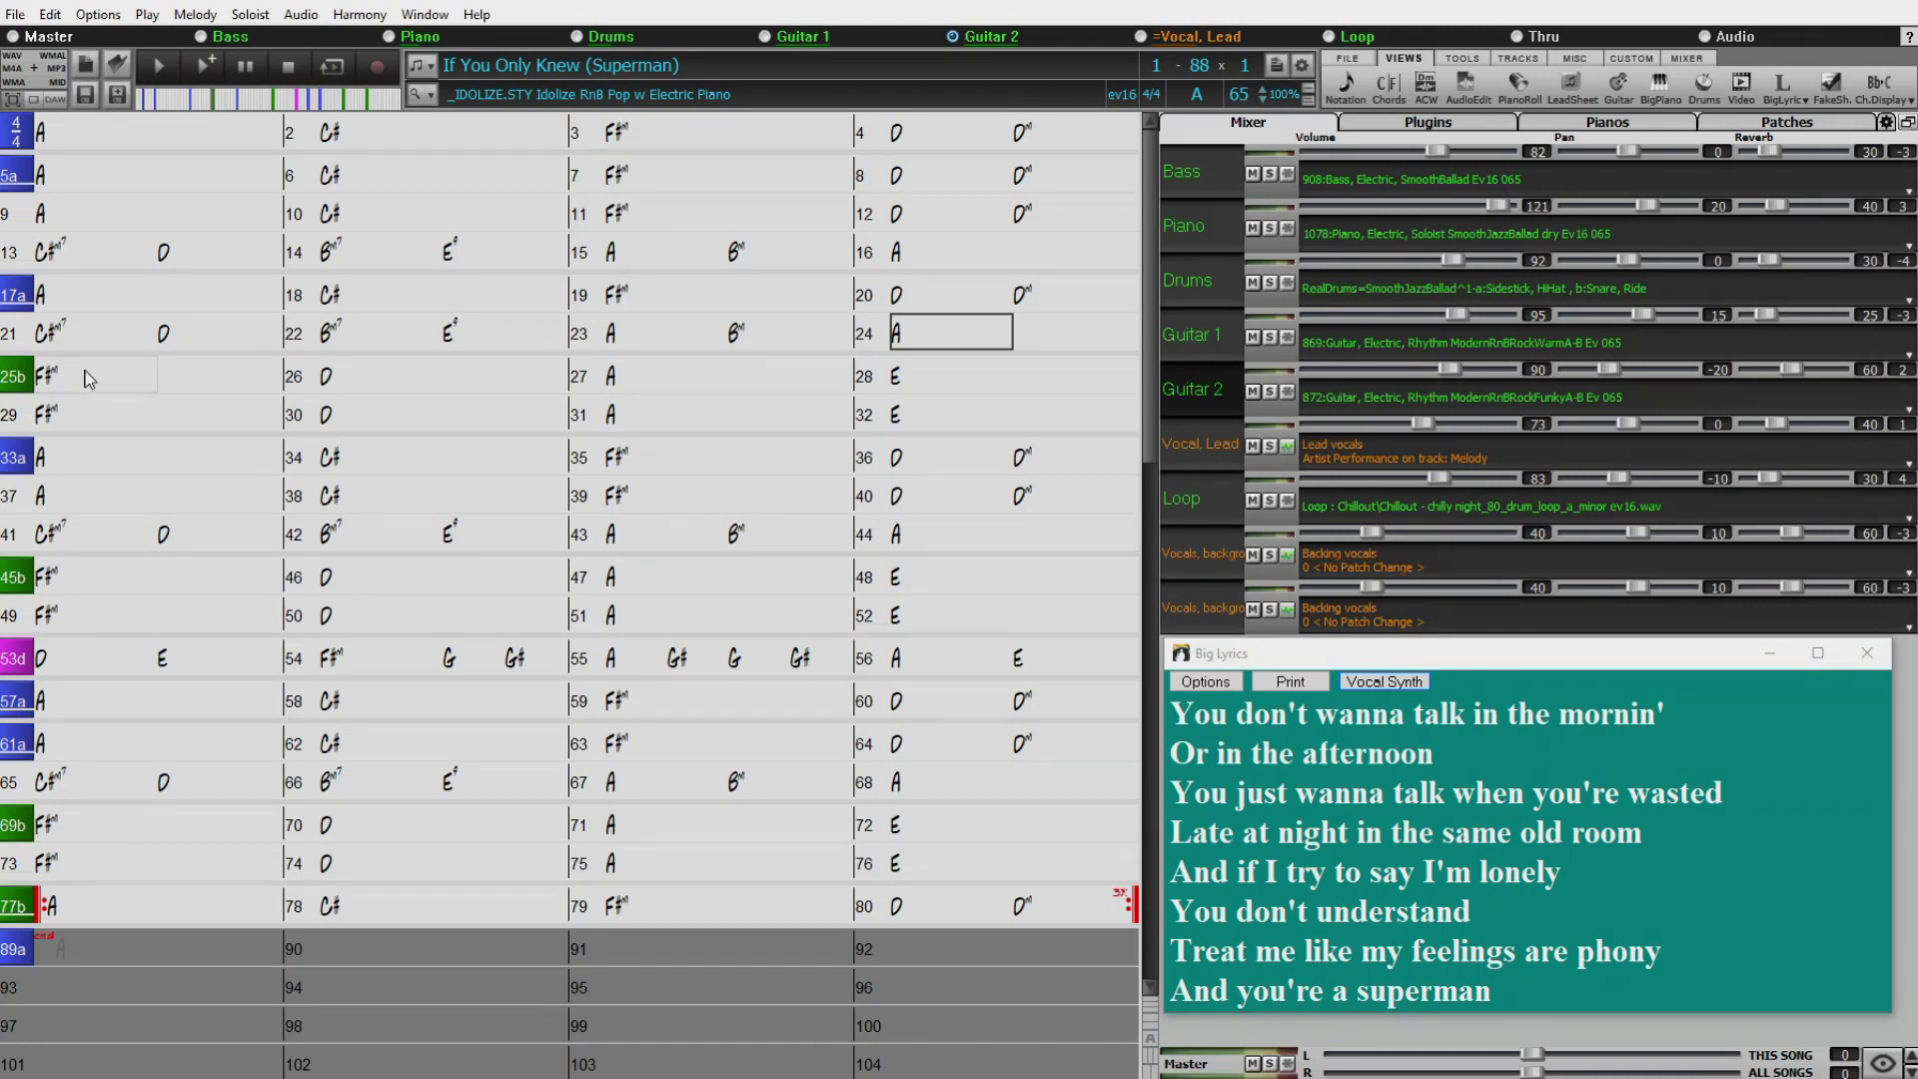
# Play If You Only Knew (Superman) from bar 25 and set the Loop track's volume to 73, reverb to 46 and tone to 2.
pyautogui.moveTo(104, 366); pyautogui.dragTo(166, 427)
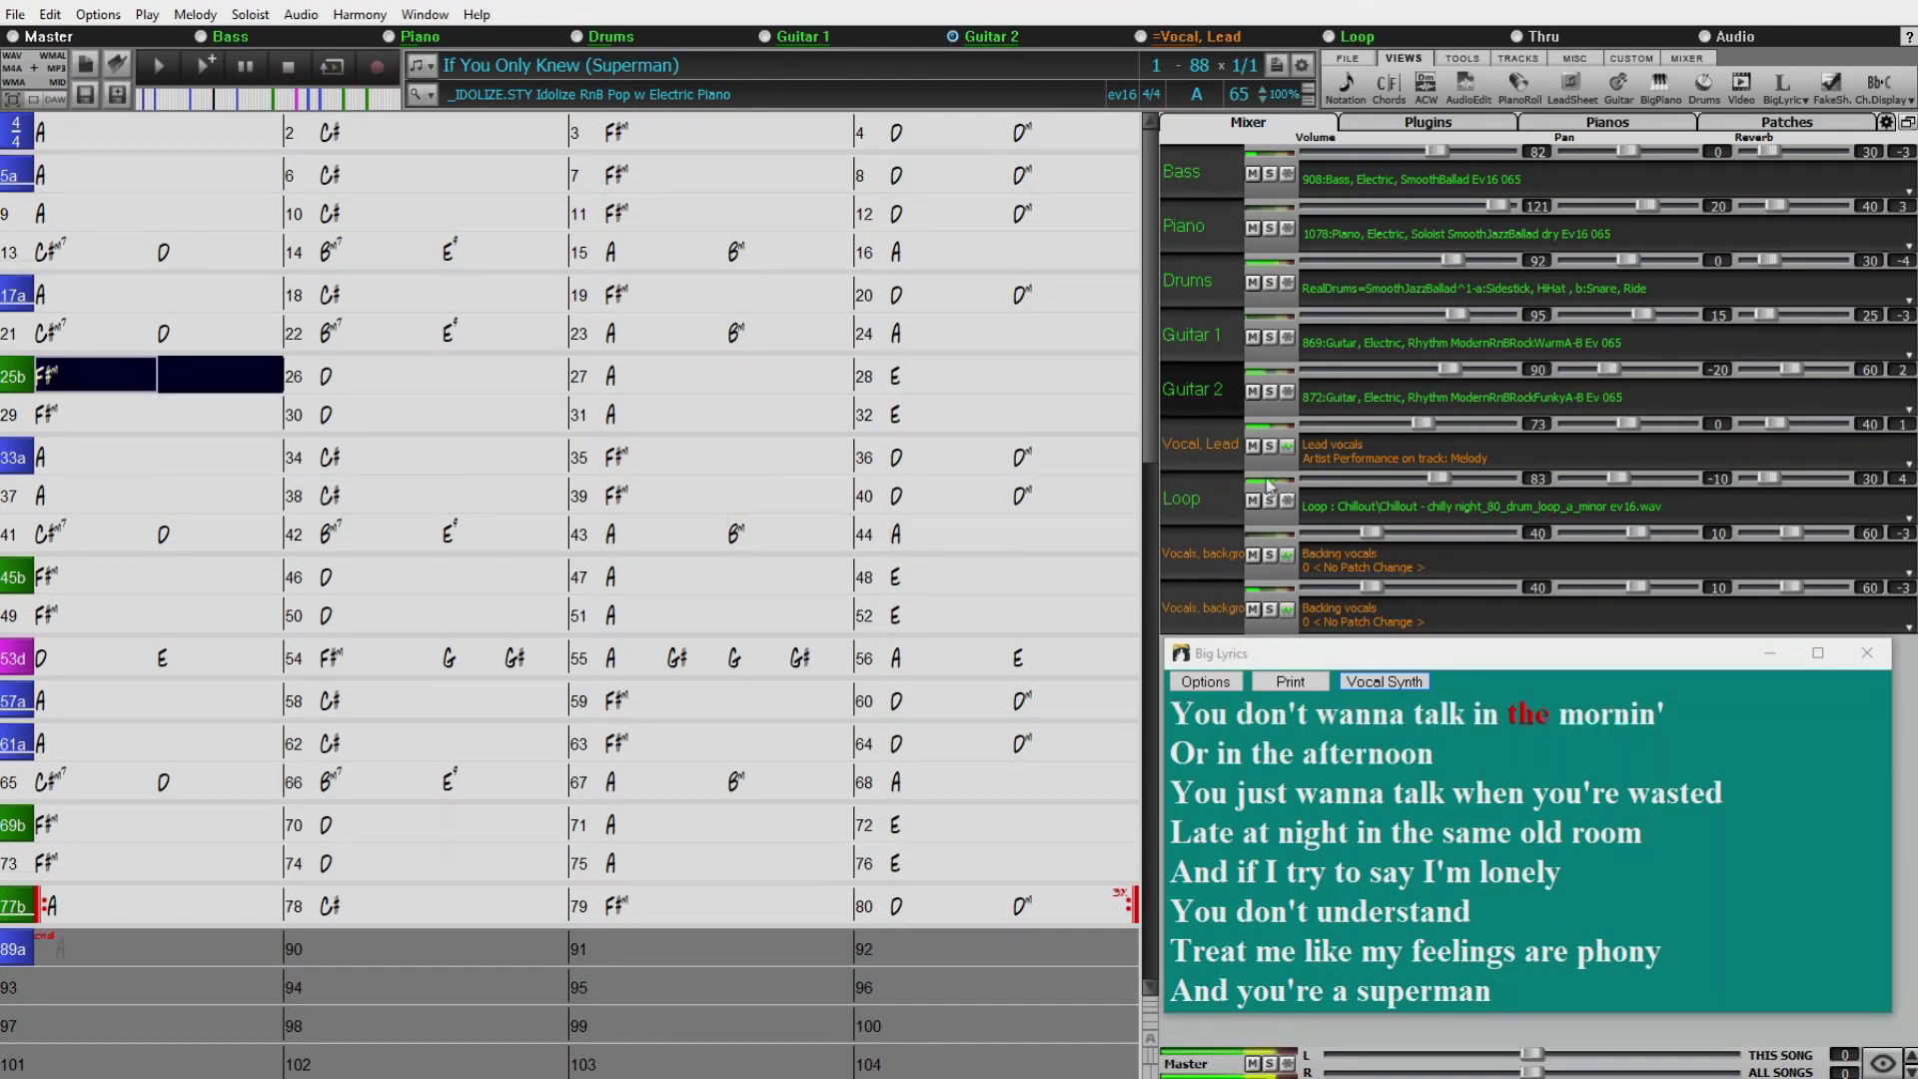
pyautogui.moveTo(1436, 478); pyautogui.dragTo(1422, 478)
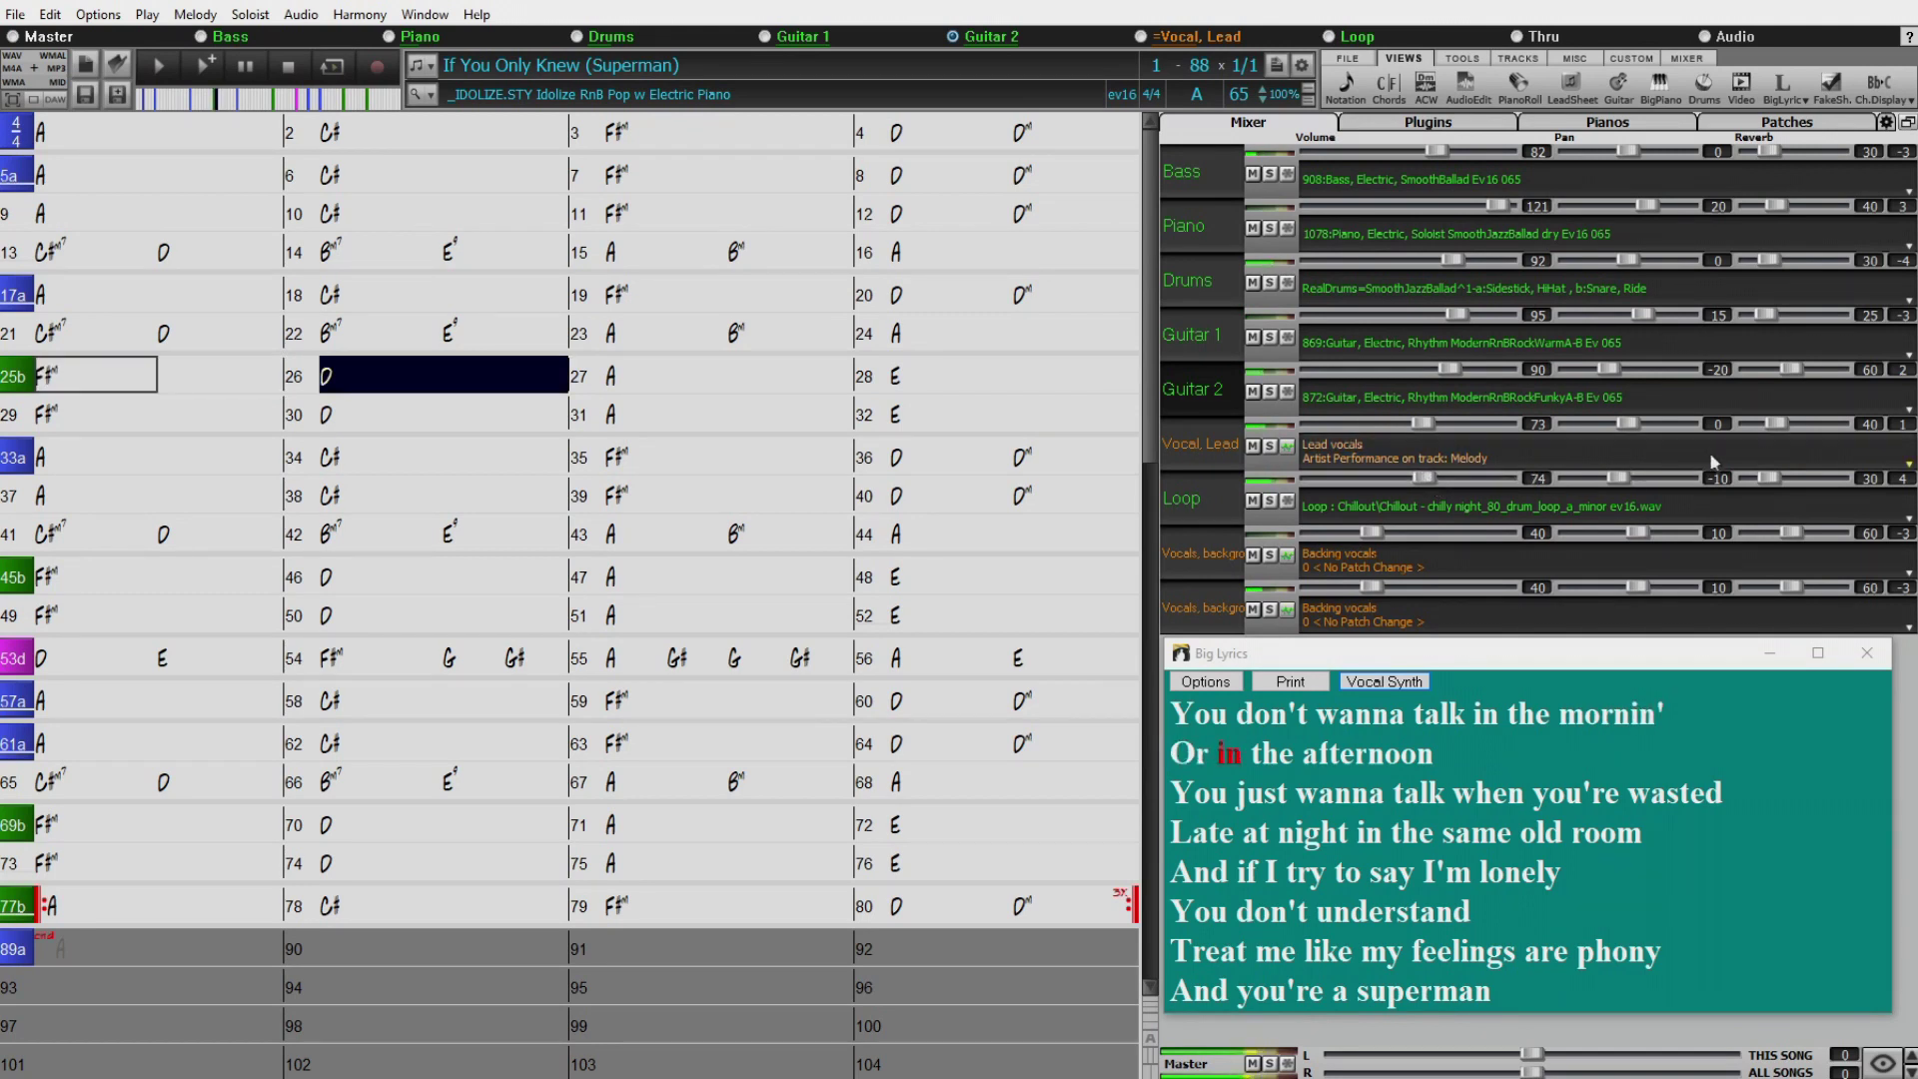
pyautogui.moveTo(1768, 478); pyautogui.dragTo(1781, 479)
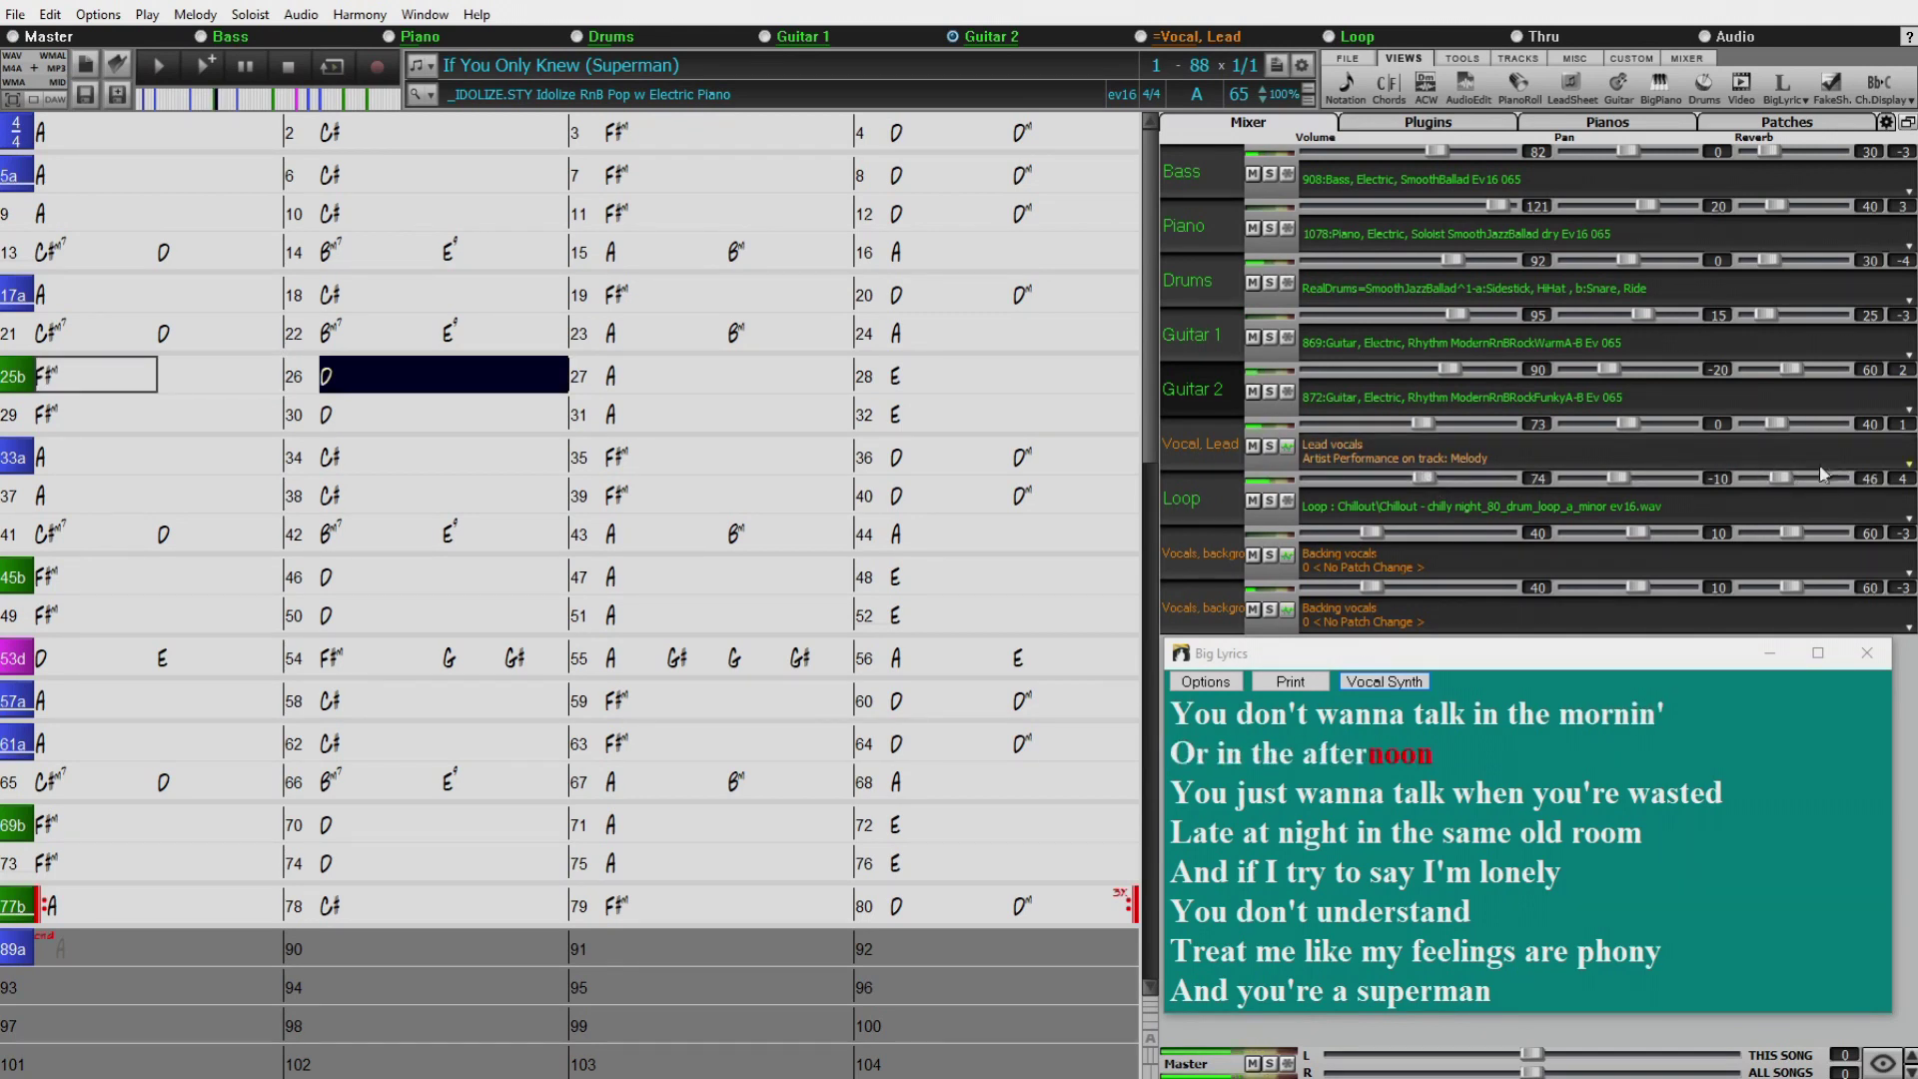
pyautogui.click(1912, 484)
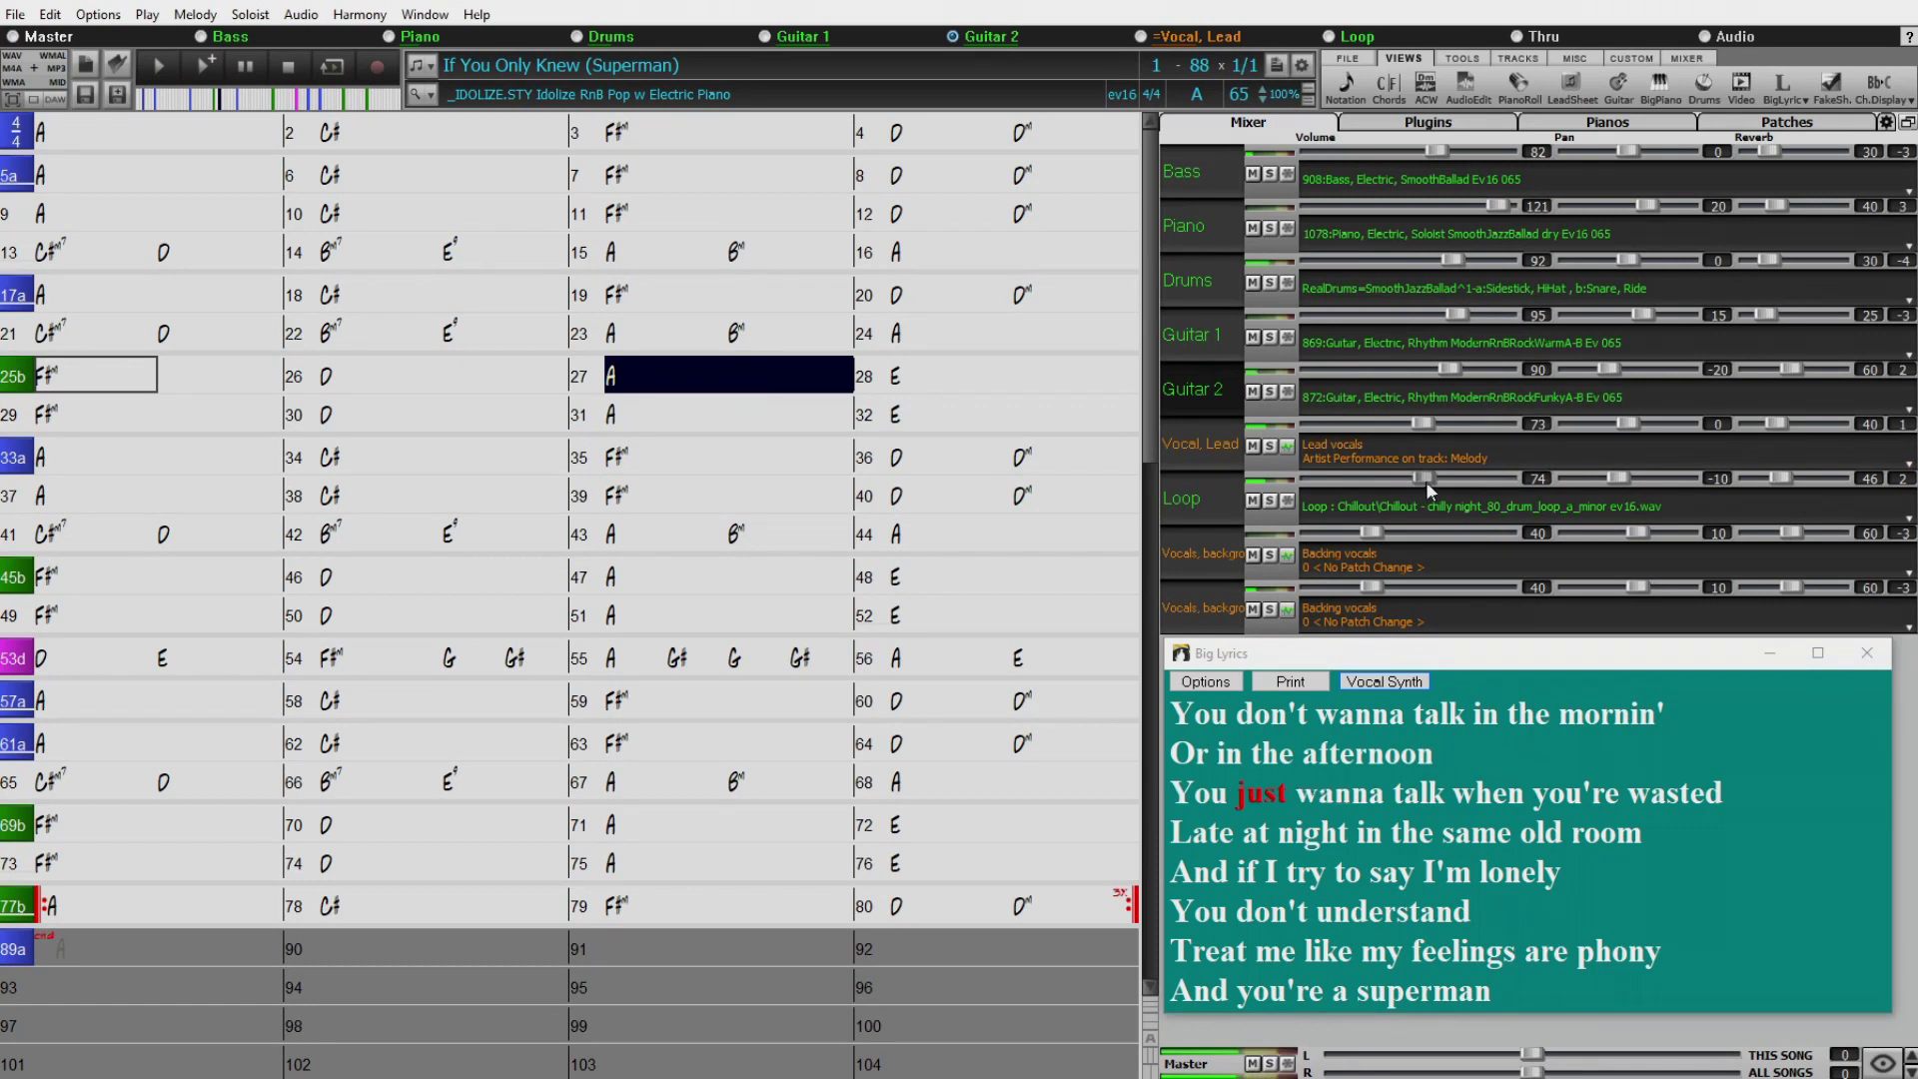
pyautogui.moveTo(1424, 480); pyautogui.dragTo(1422, 478)
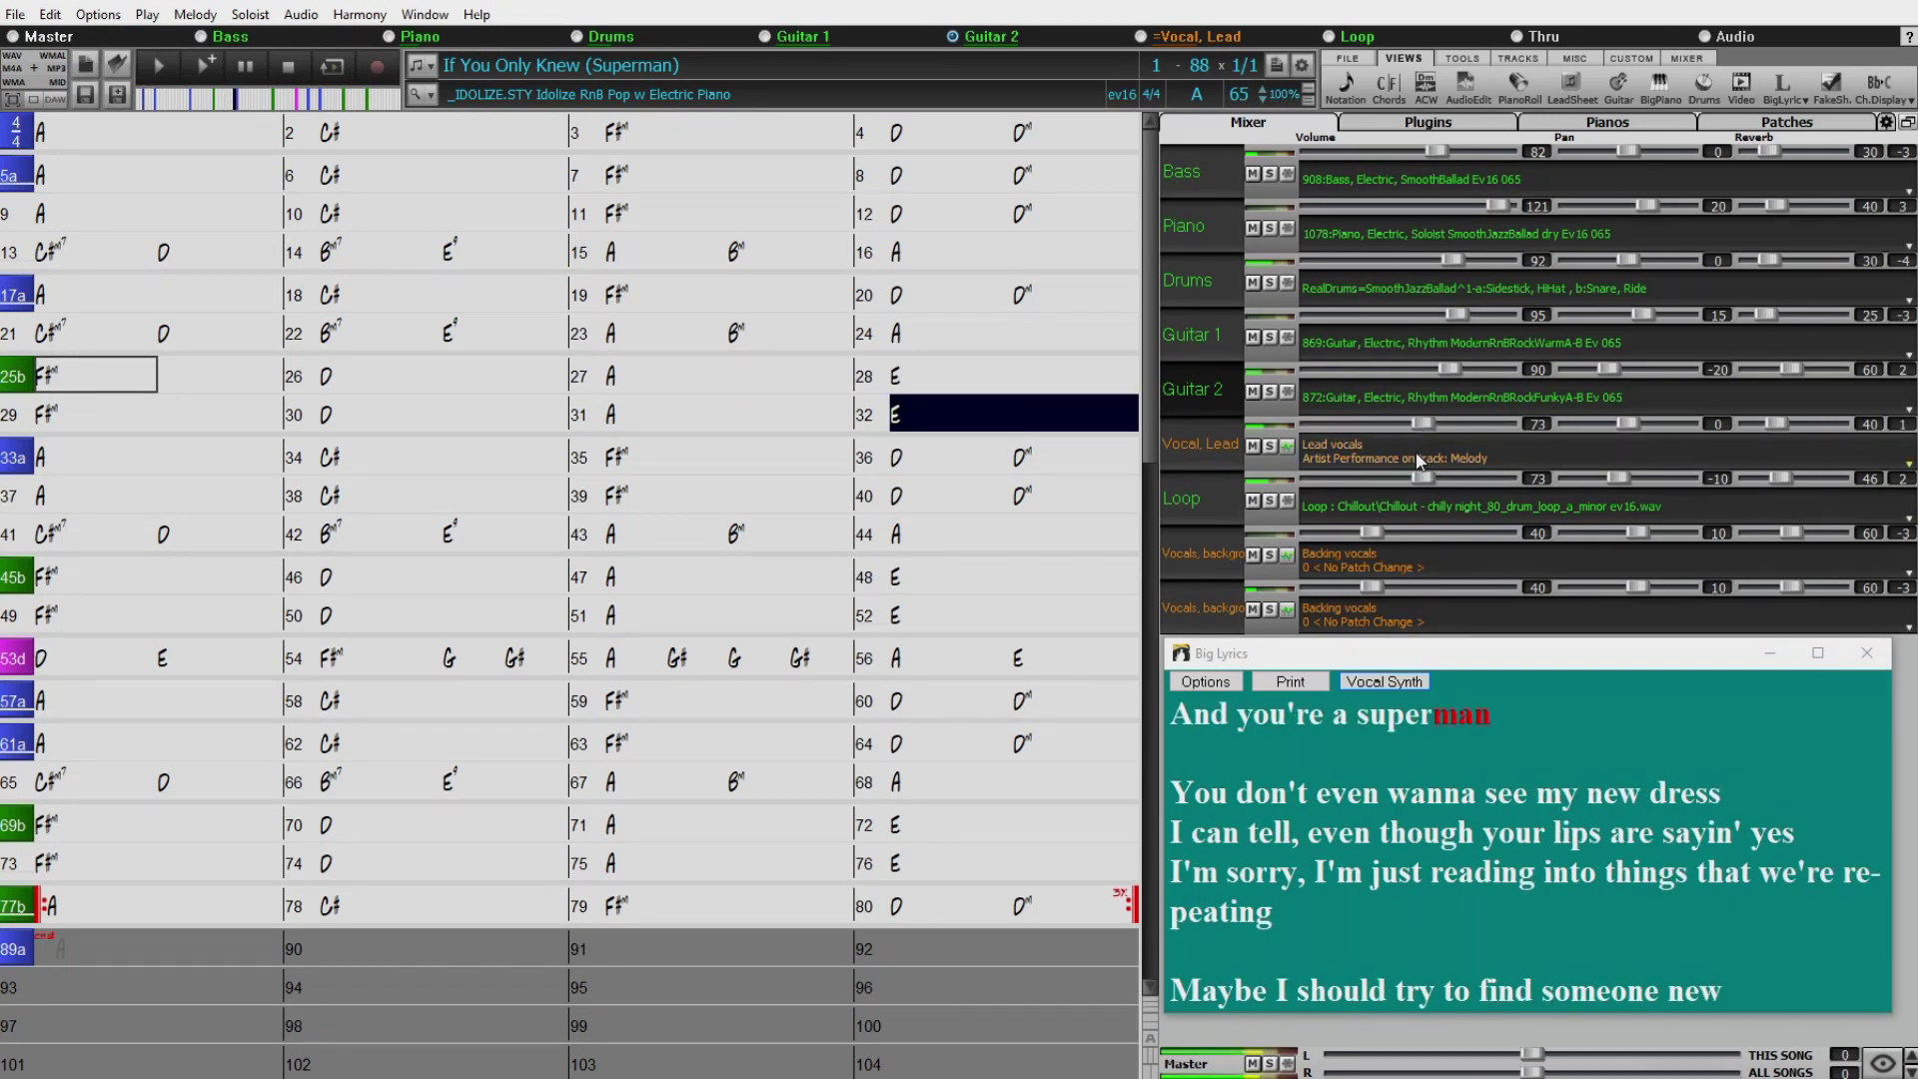
pyautogui.click(291, 65)
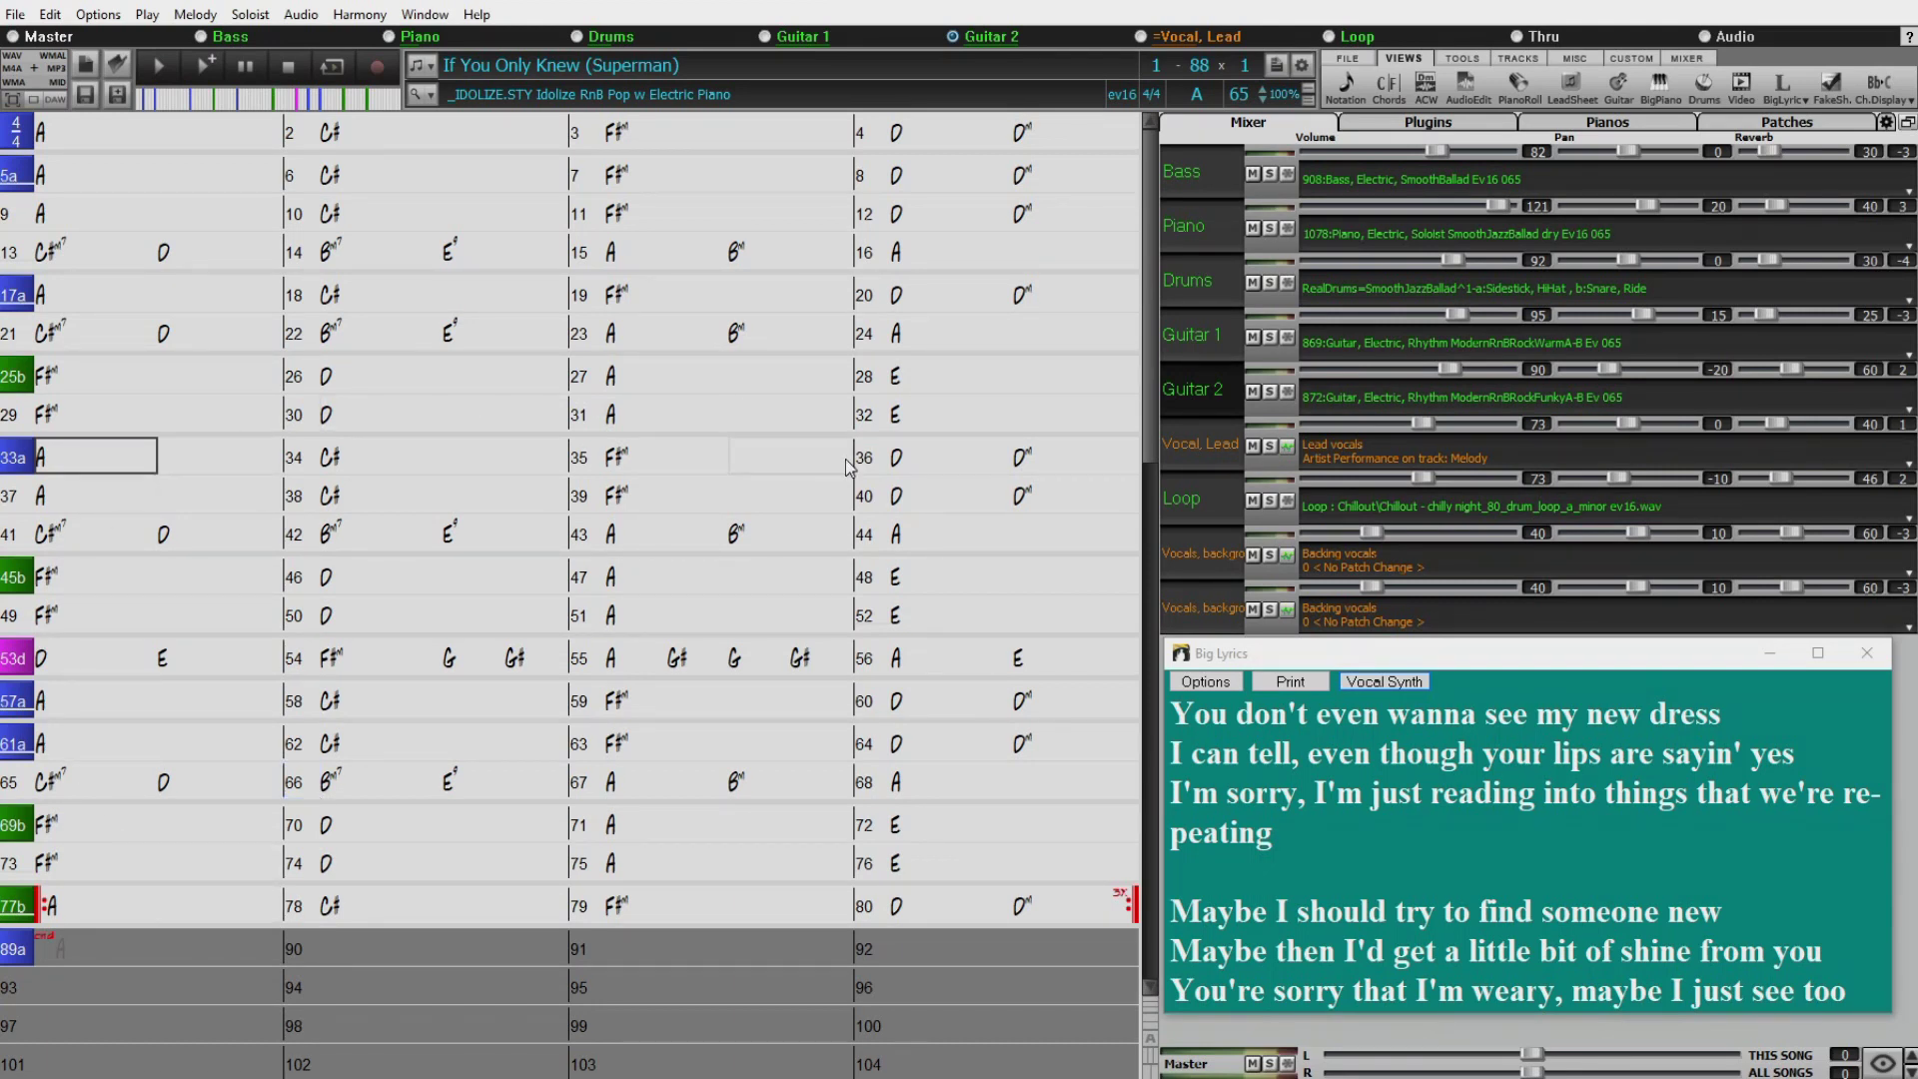
# Open the StylePicker, filter the styles by reggae, sort them newest first and choose _RUDE, Rude Electro Reggae.
pyautogui.click(417, 92)
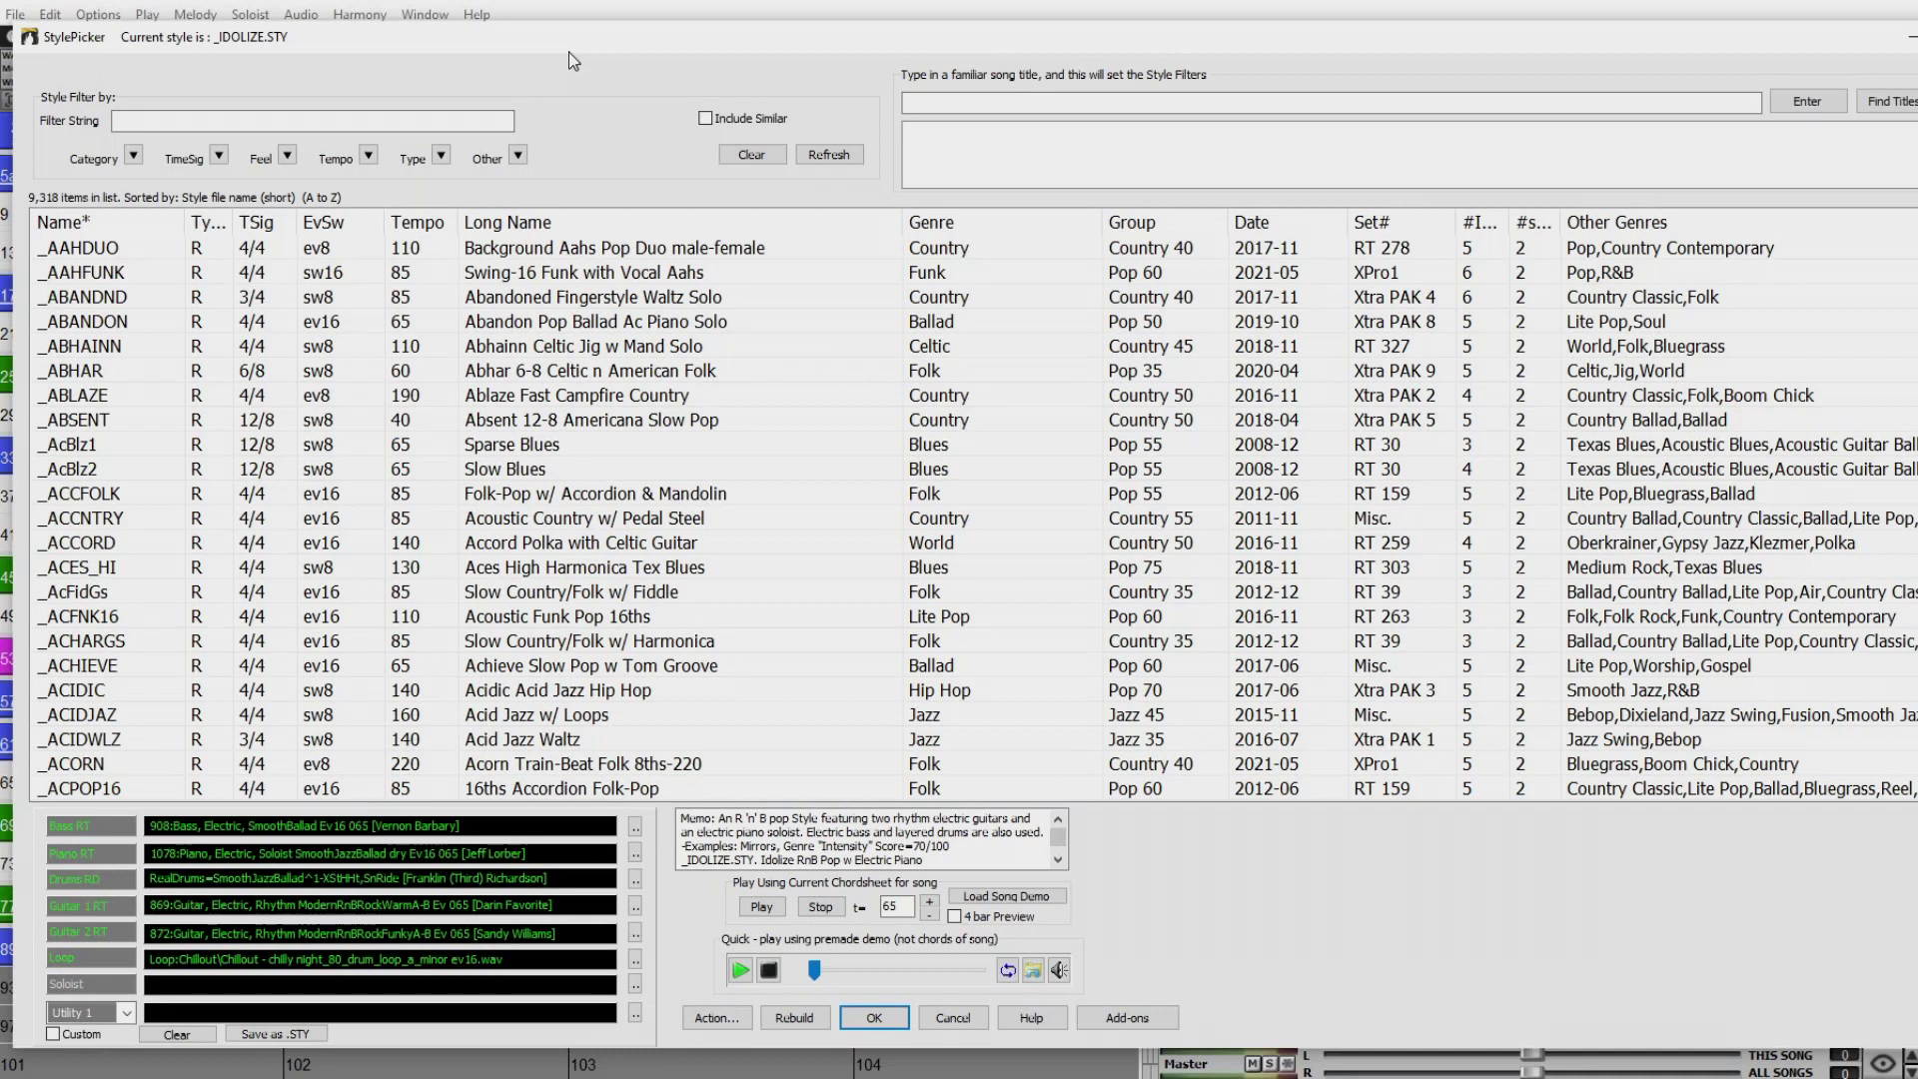
pyautogui.click(318, 120)
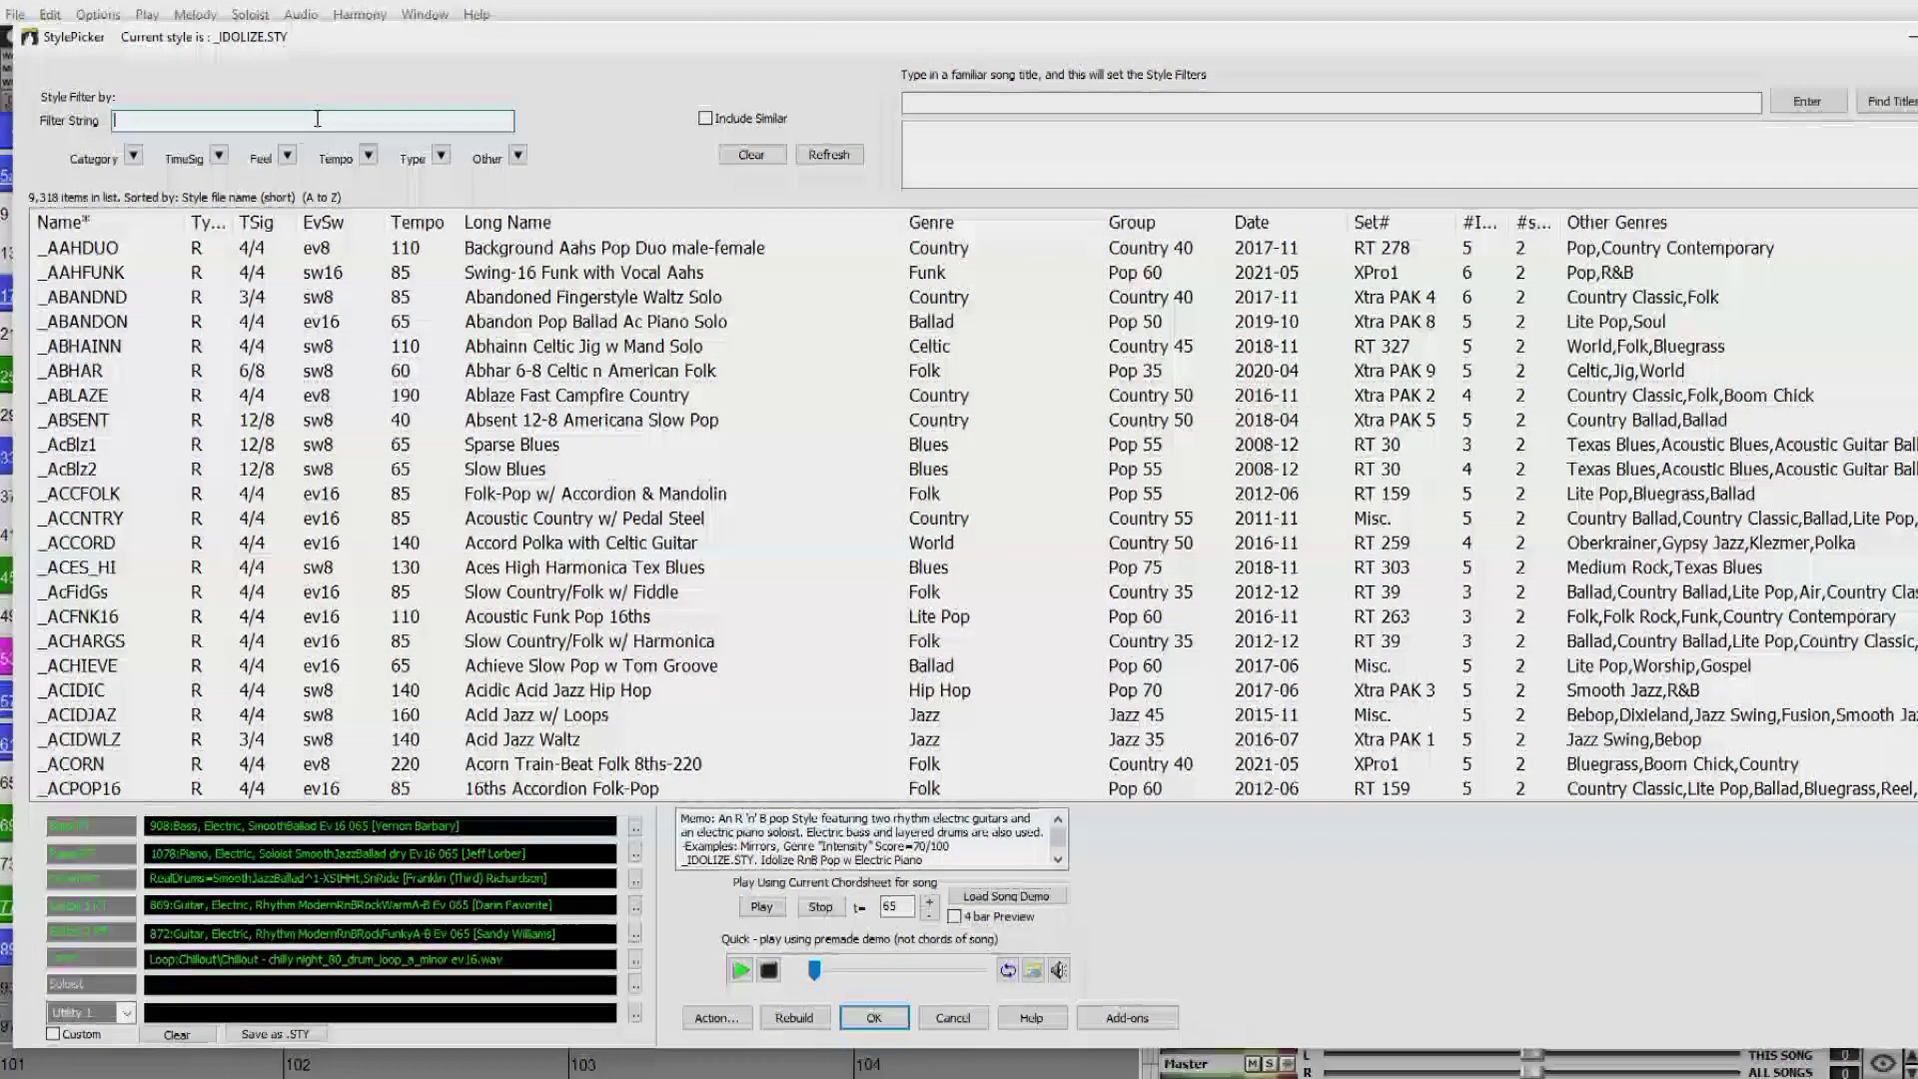
pyautogui.write('reggae')
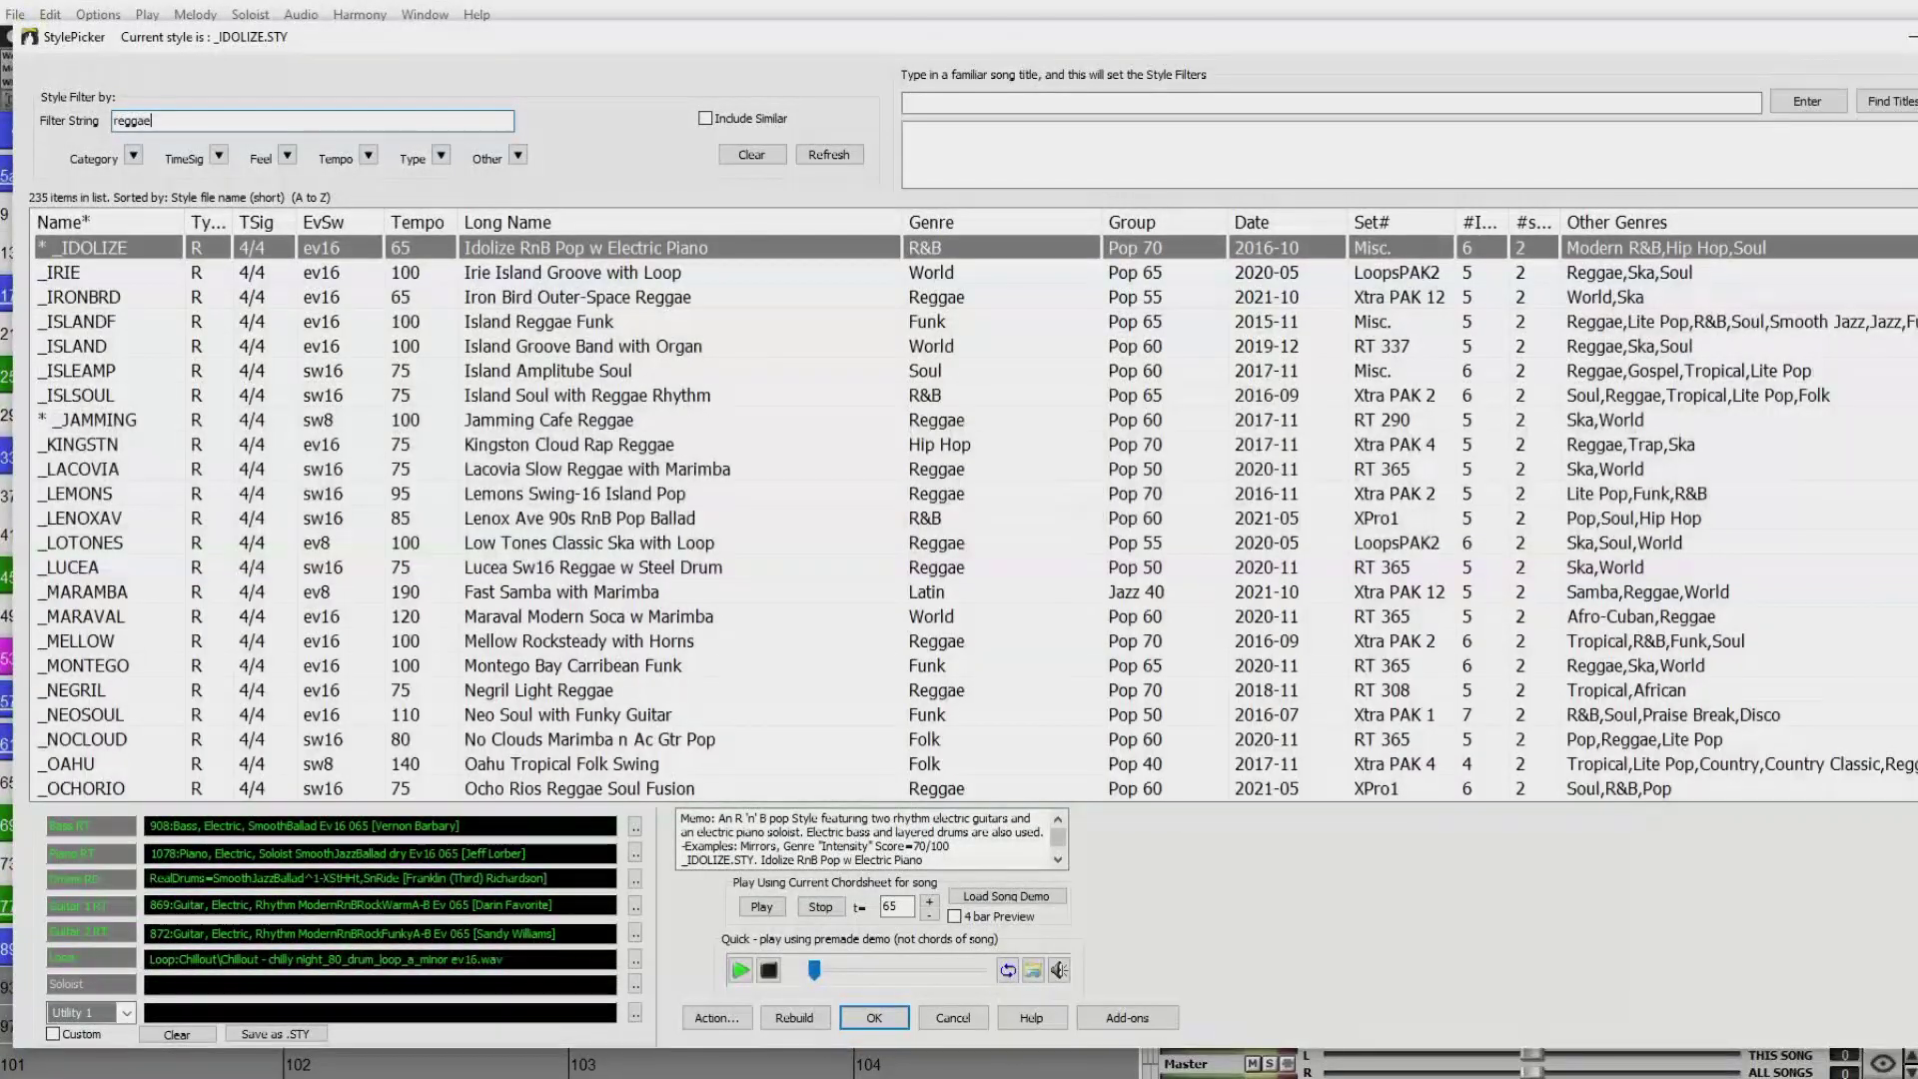
pyautogui.click(1303, 223)
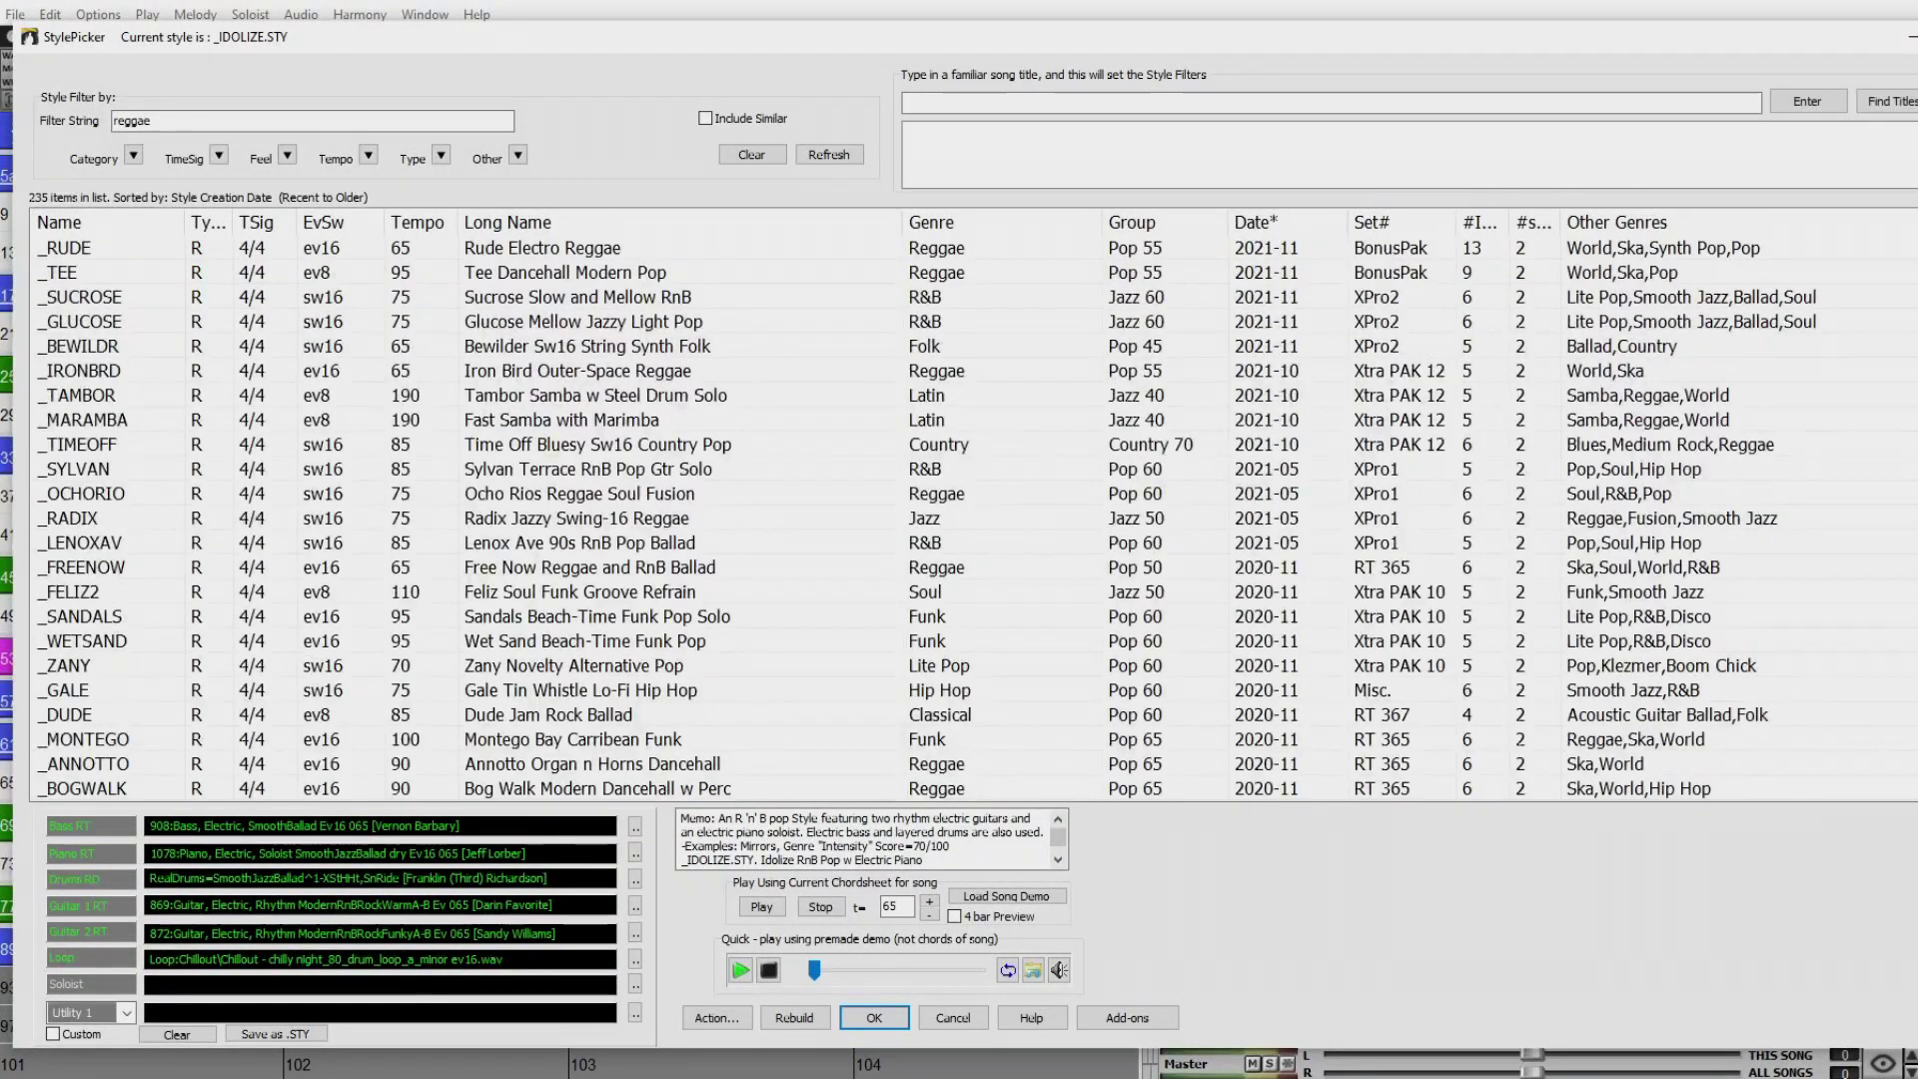
pyautogui.click(578, 250)
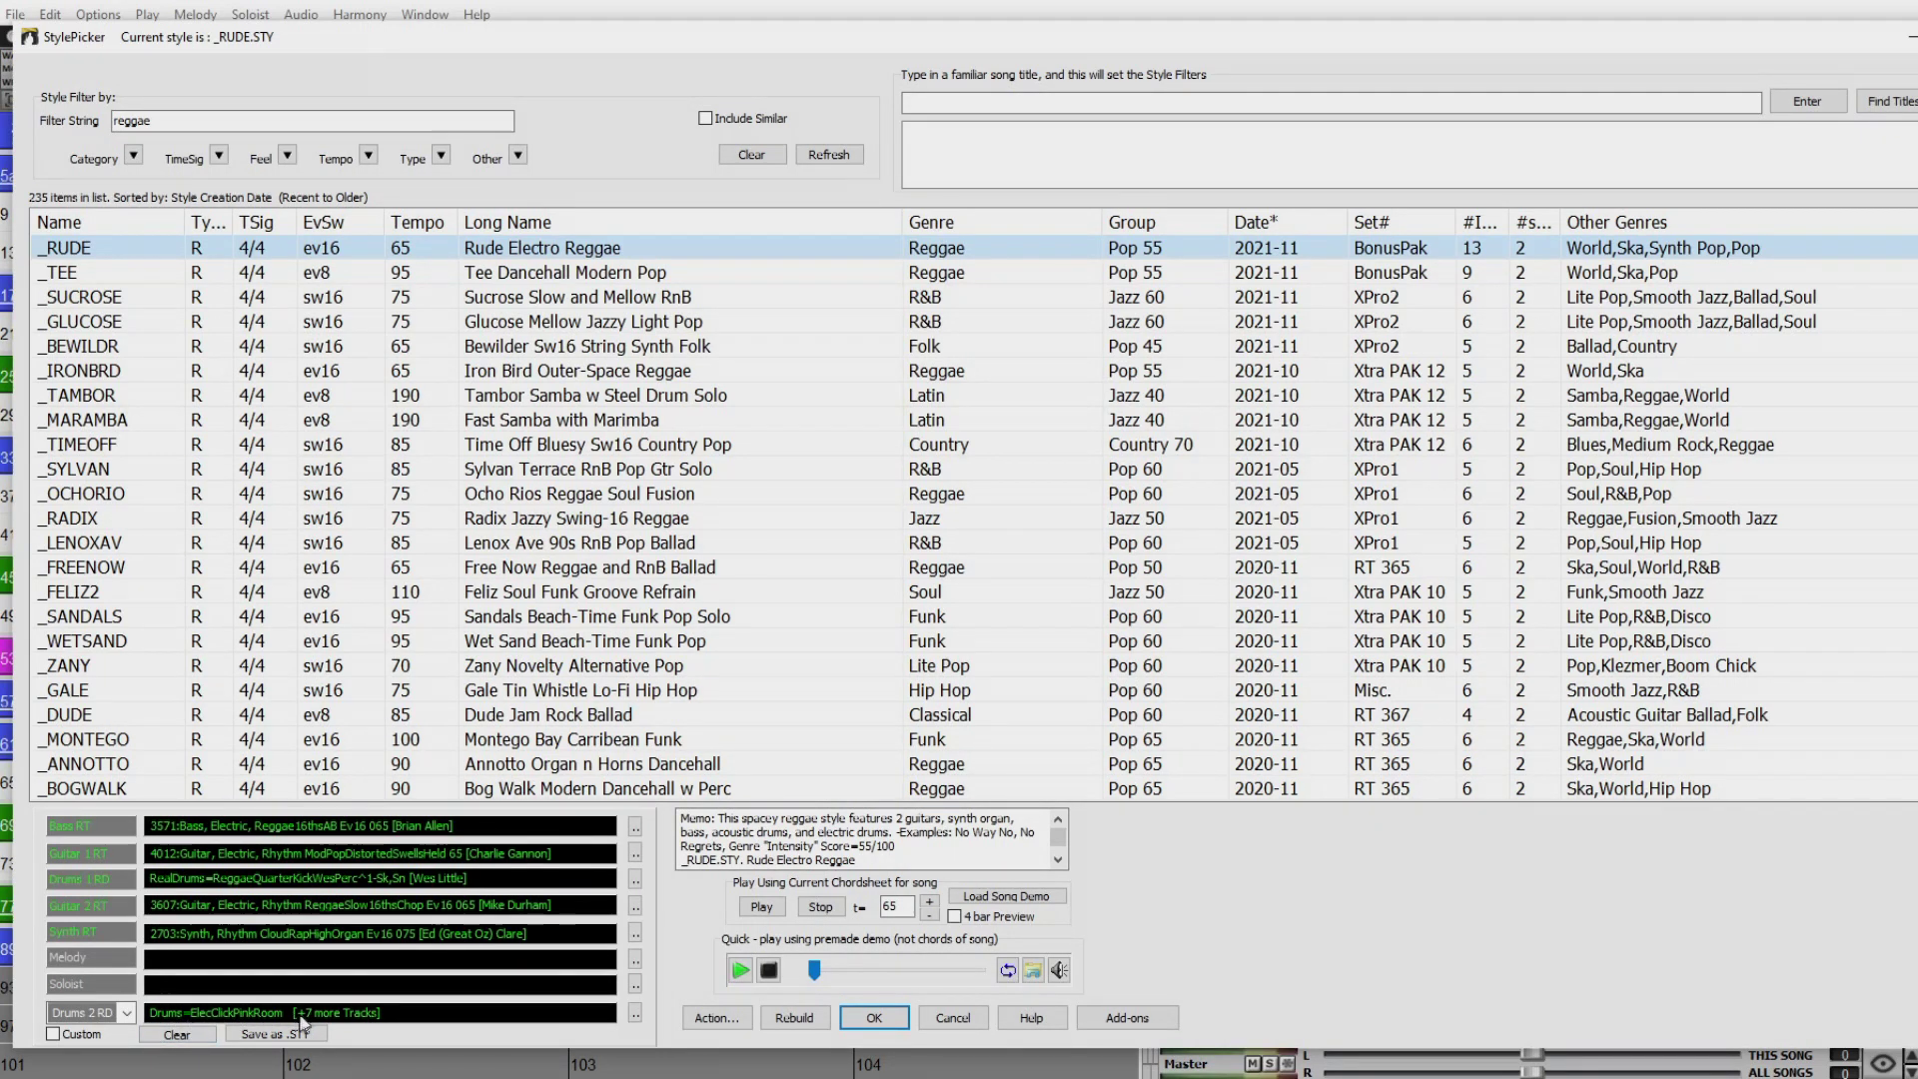
# Examine the additional electronic drum tracks included in the _RUDE style.
pyautogui.click(128, 1012)
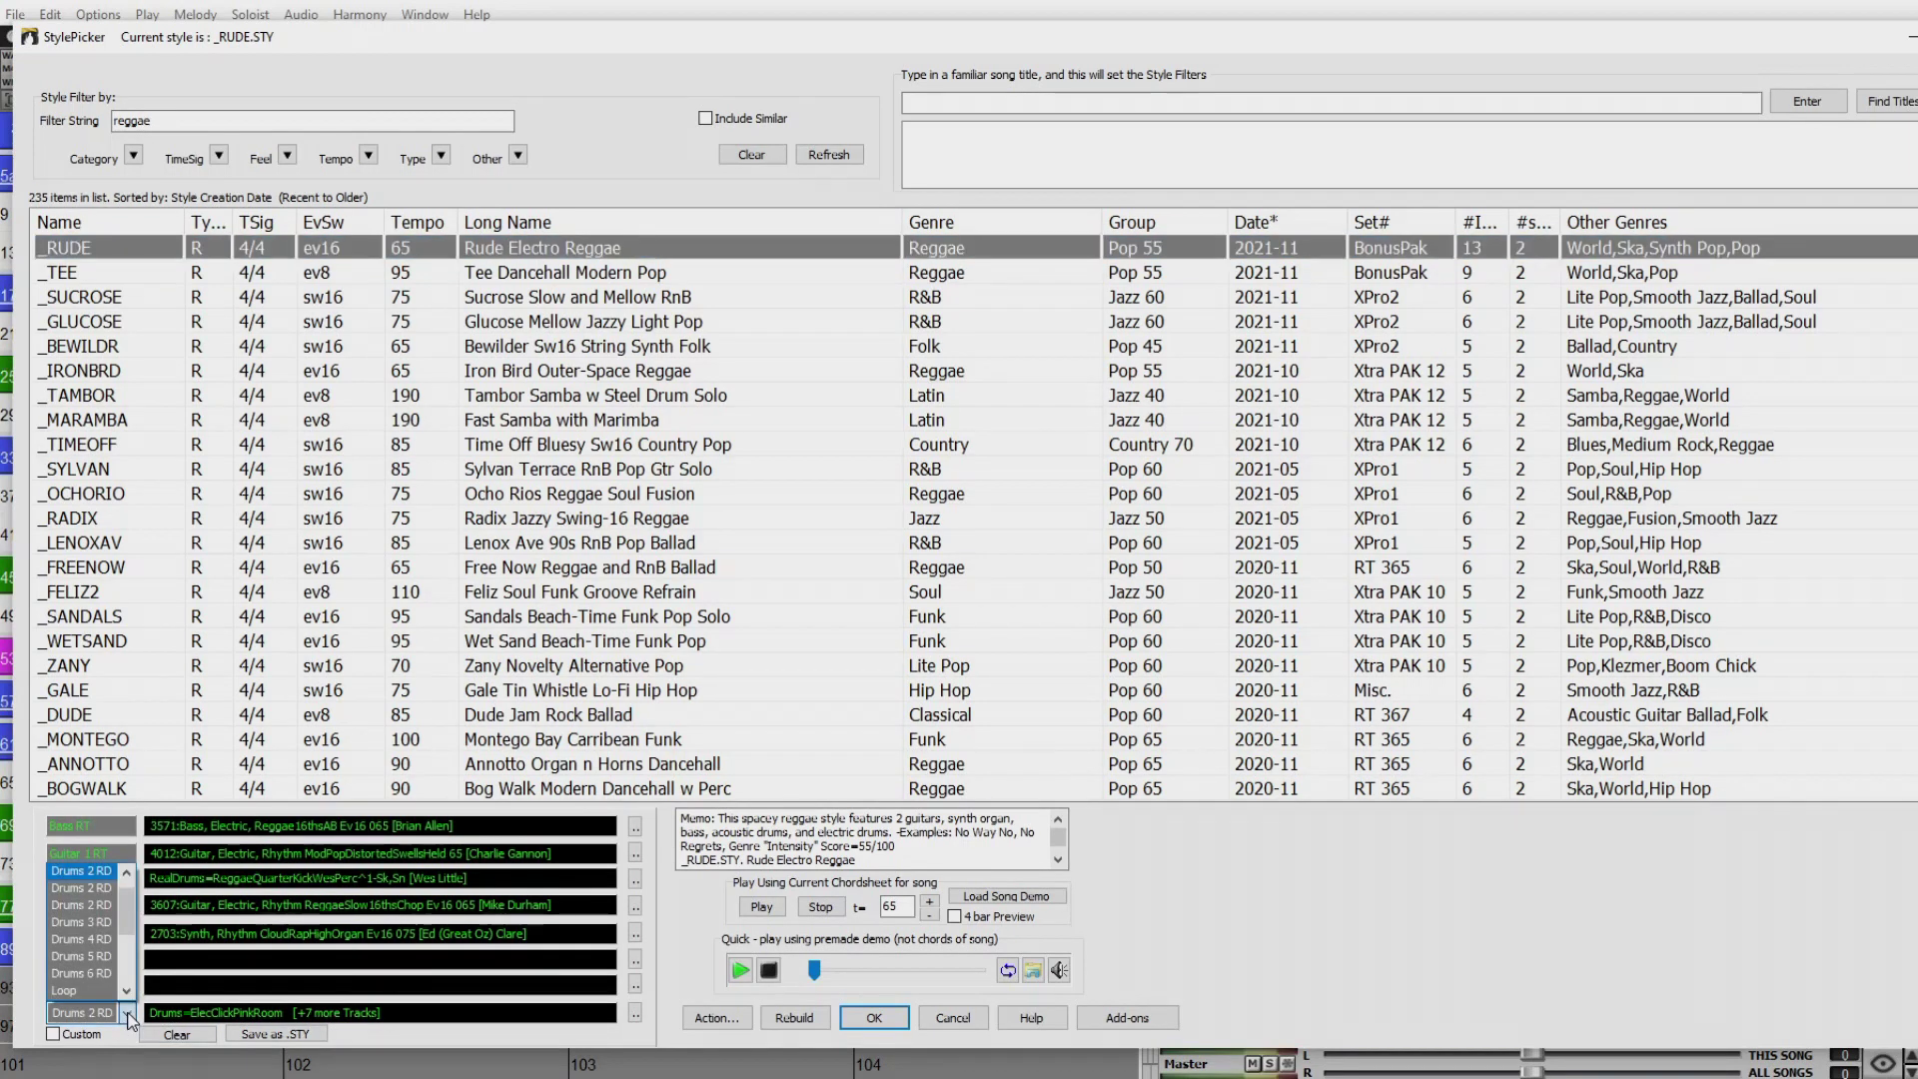
pyautogui.click(127, 1012)
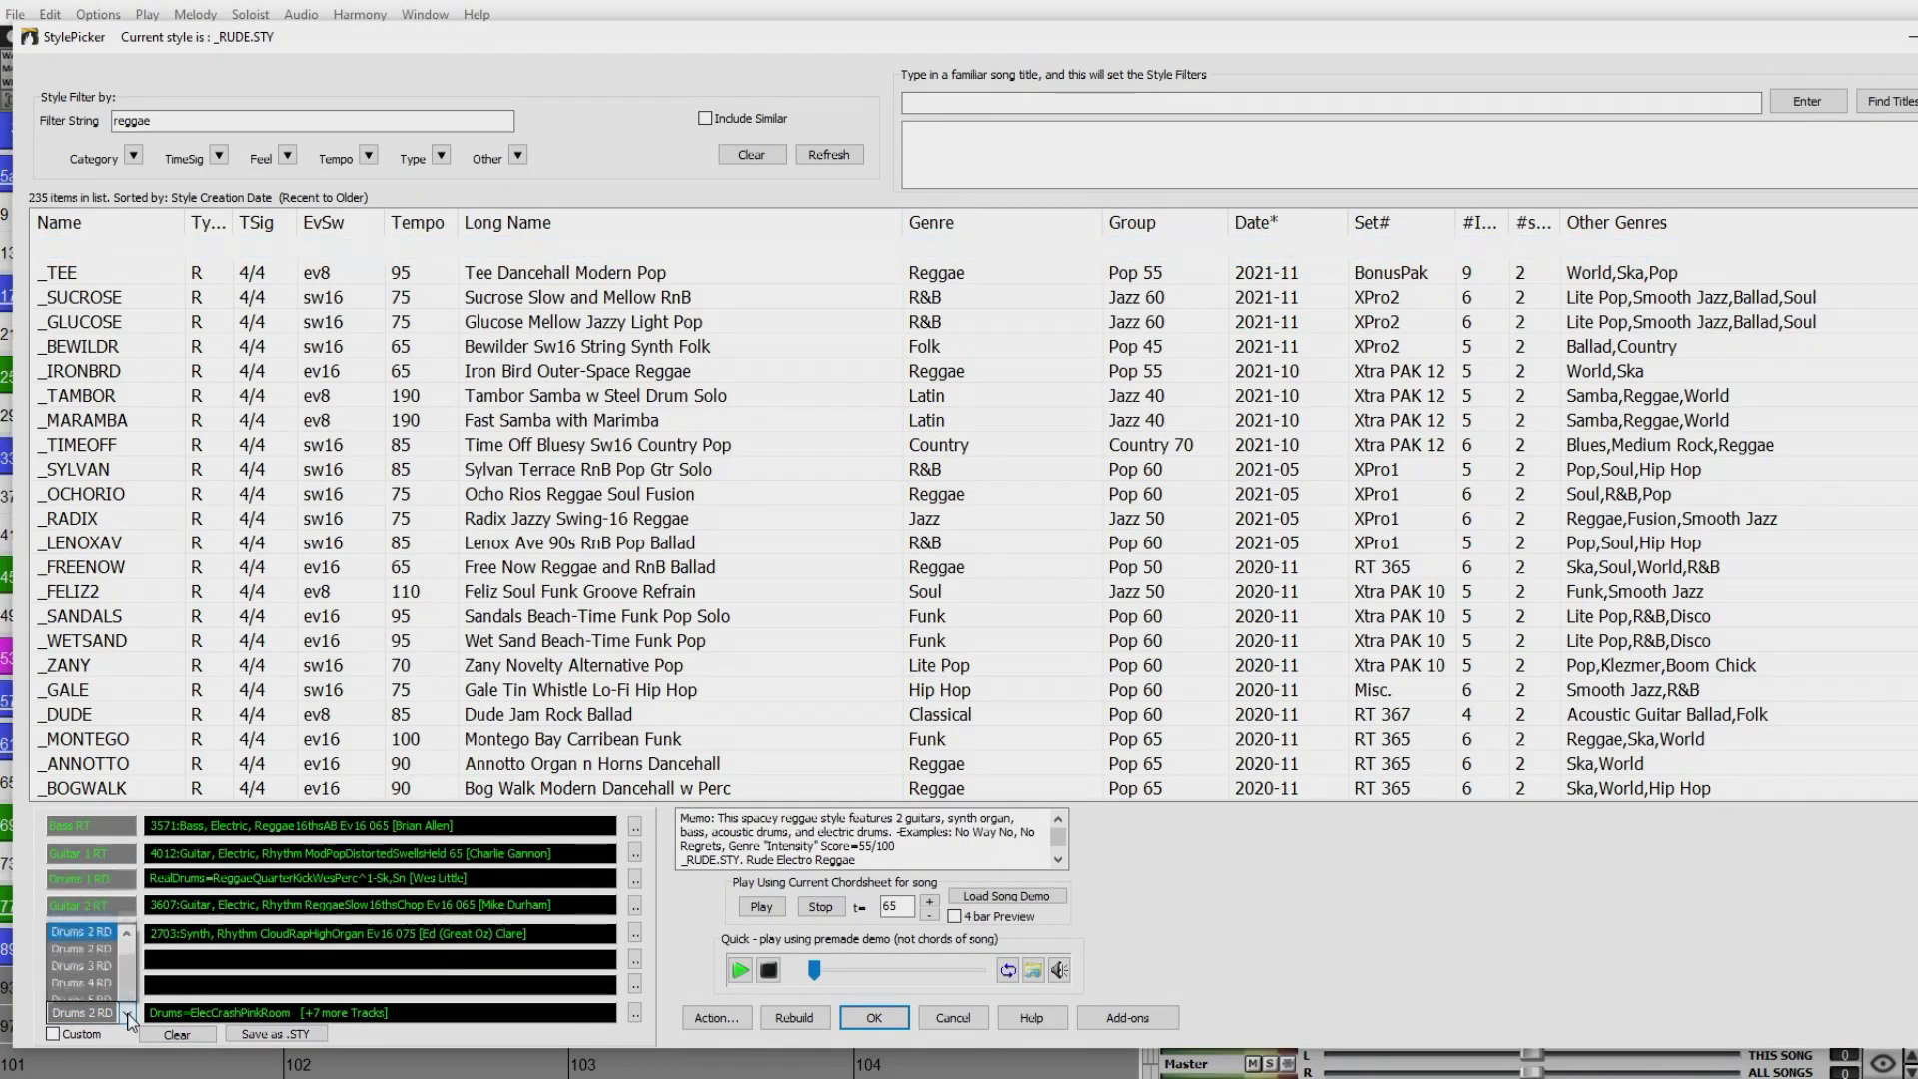
pyautogui.scroll(-1, 94, 887)
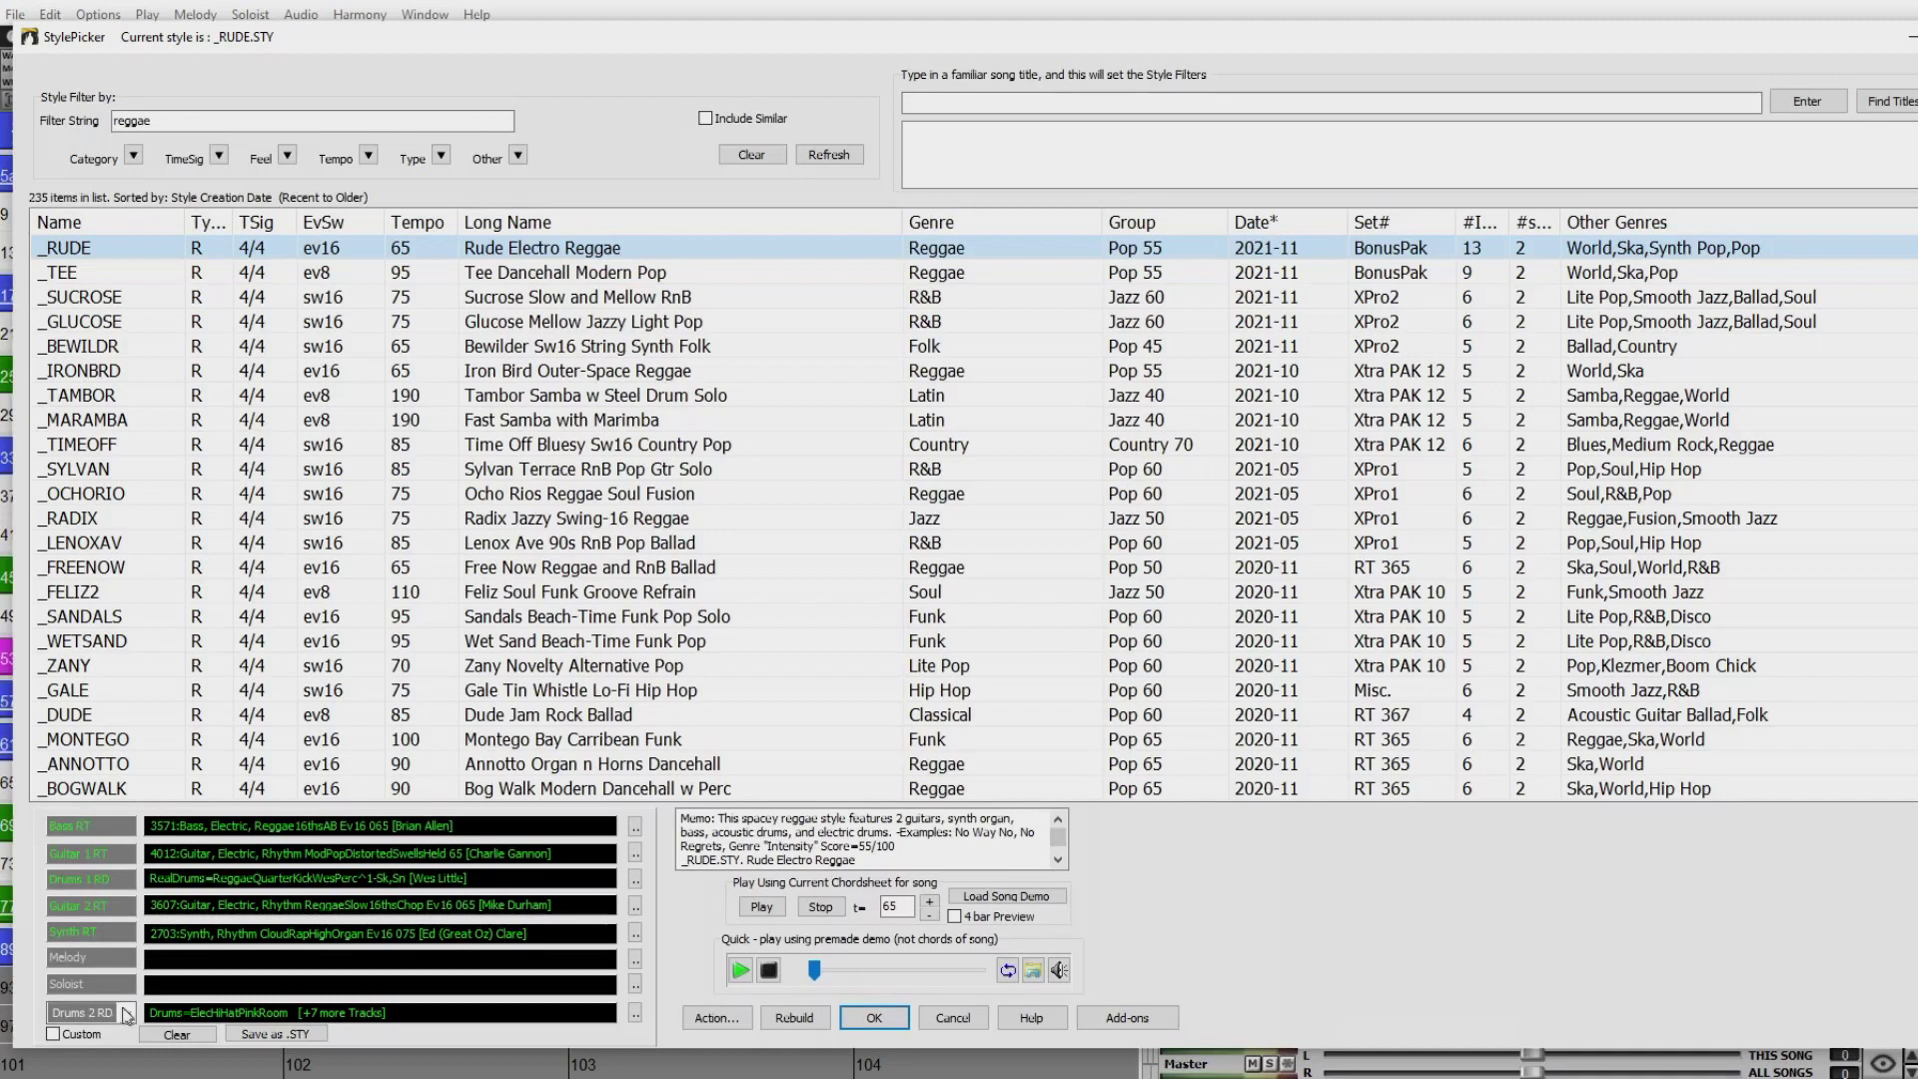
pyautogui.scroll(-1, 110, 931)
pyautogui.click(90, 887)
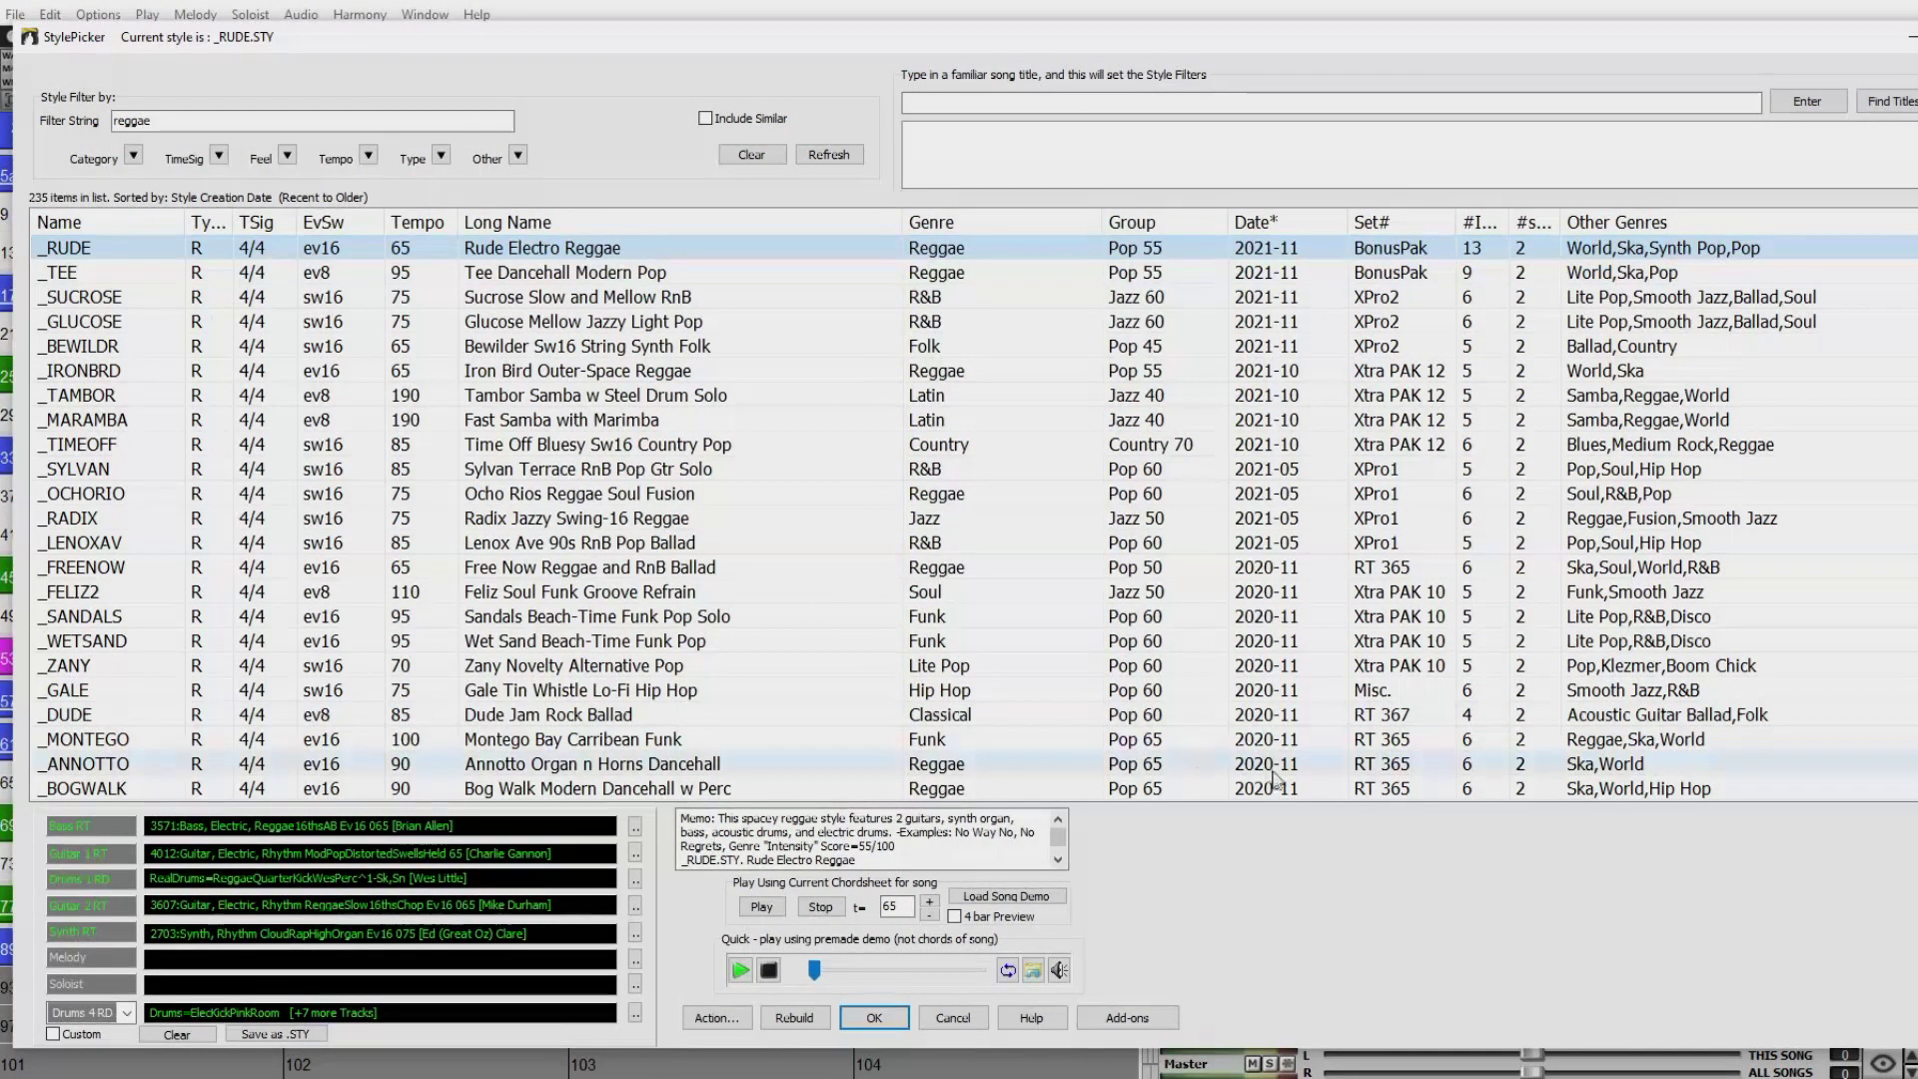
# Apply the _RUDE style to If You Only Knew (Superman) and play the song with it, ending with playback stopped.
pyautogui.click(874, 1017)
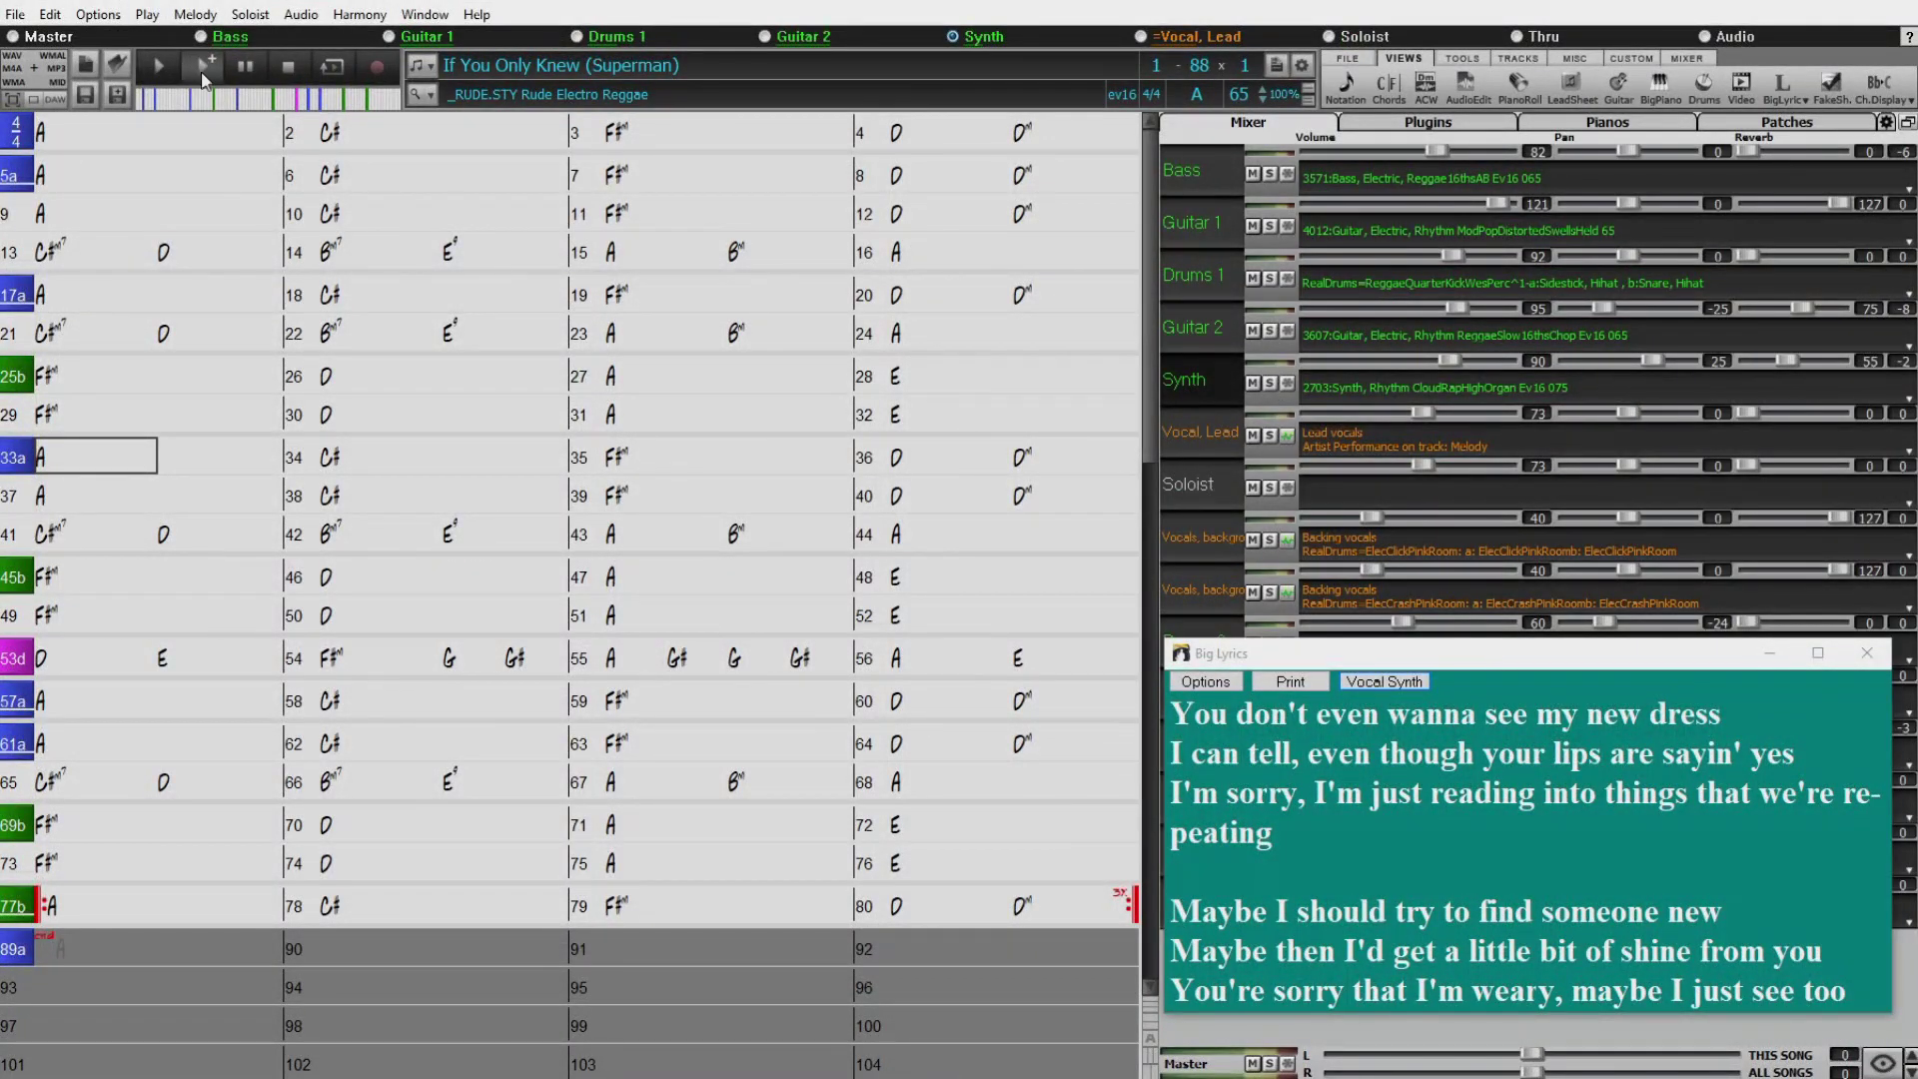
pyautogui.click(100, 376)
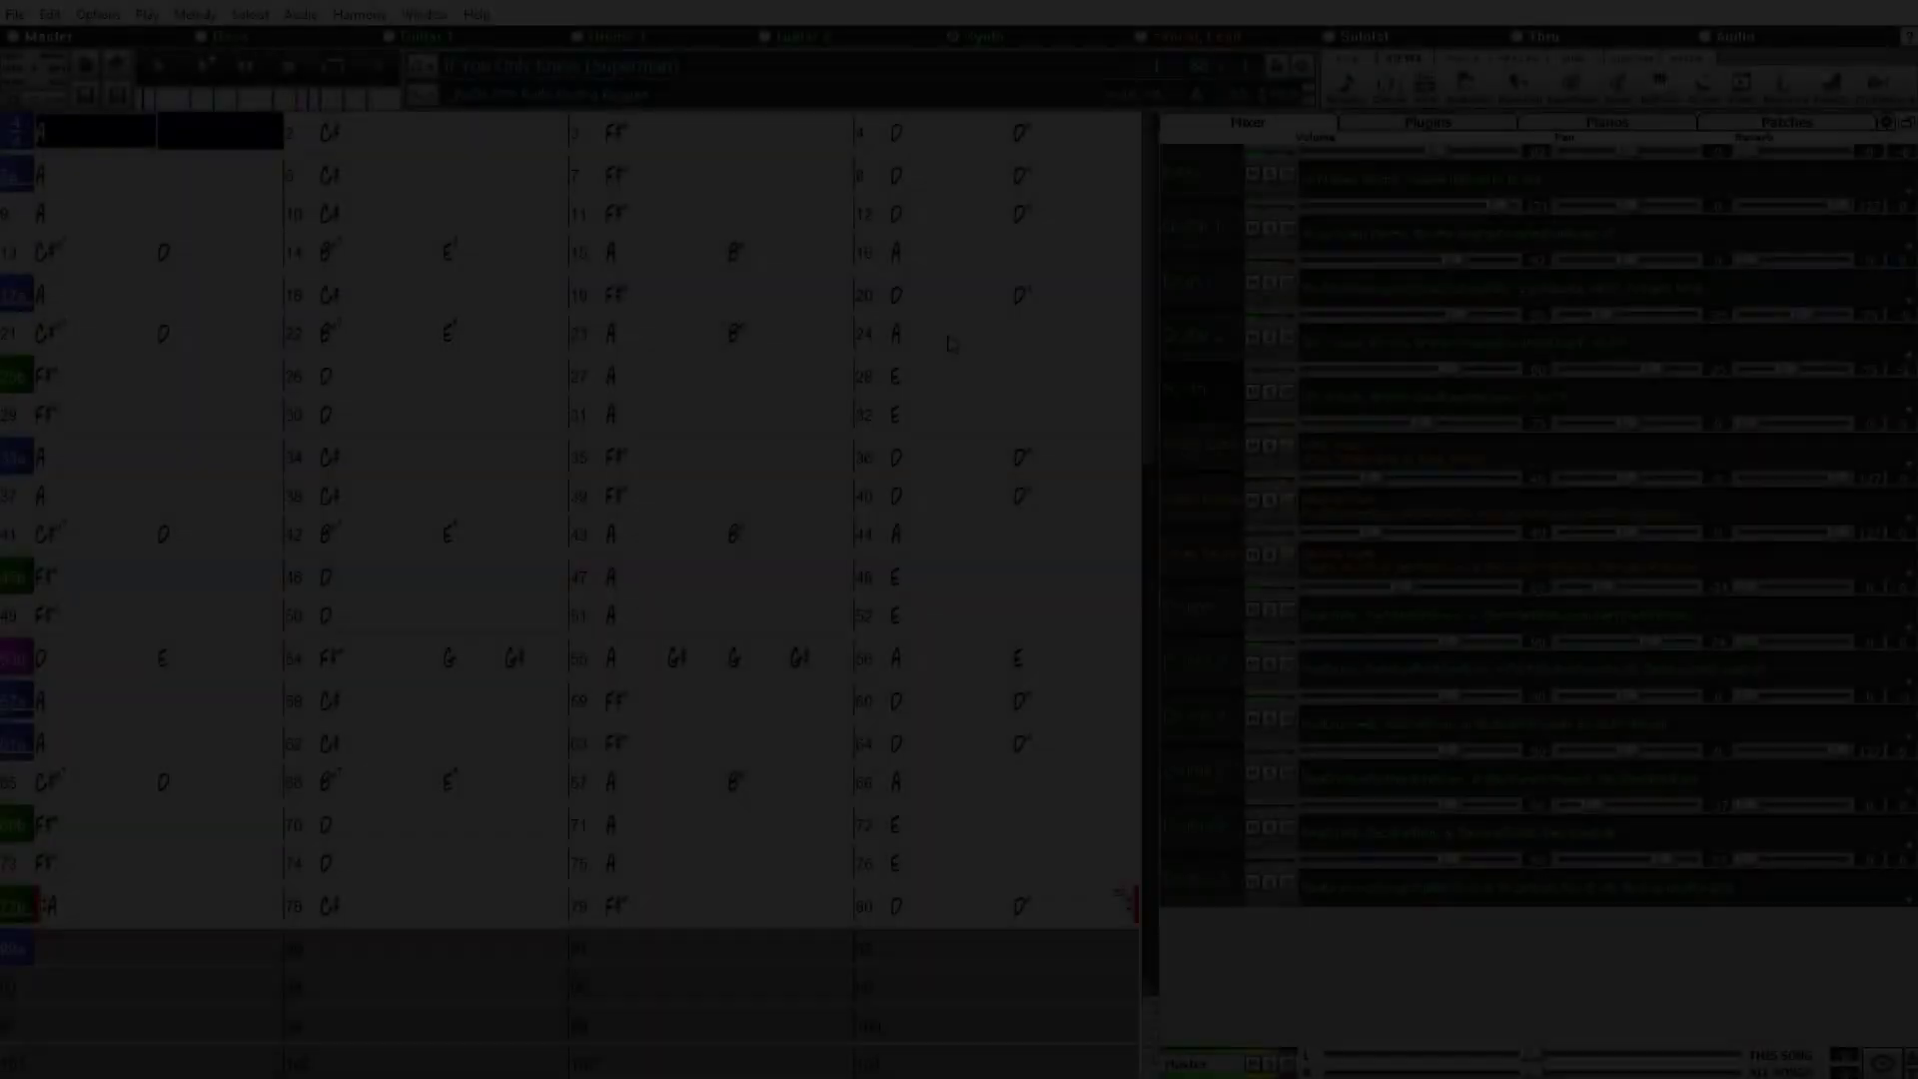
pyautogui.click(949, 343)
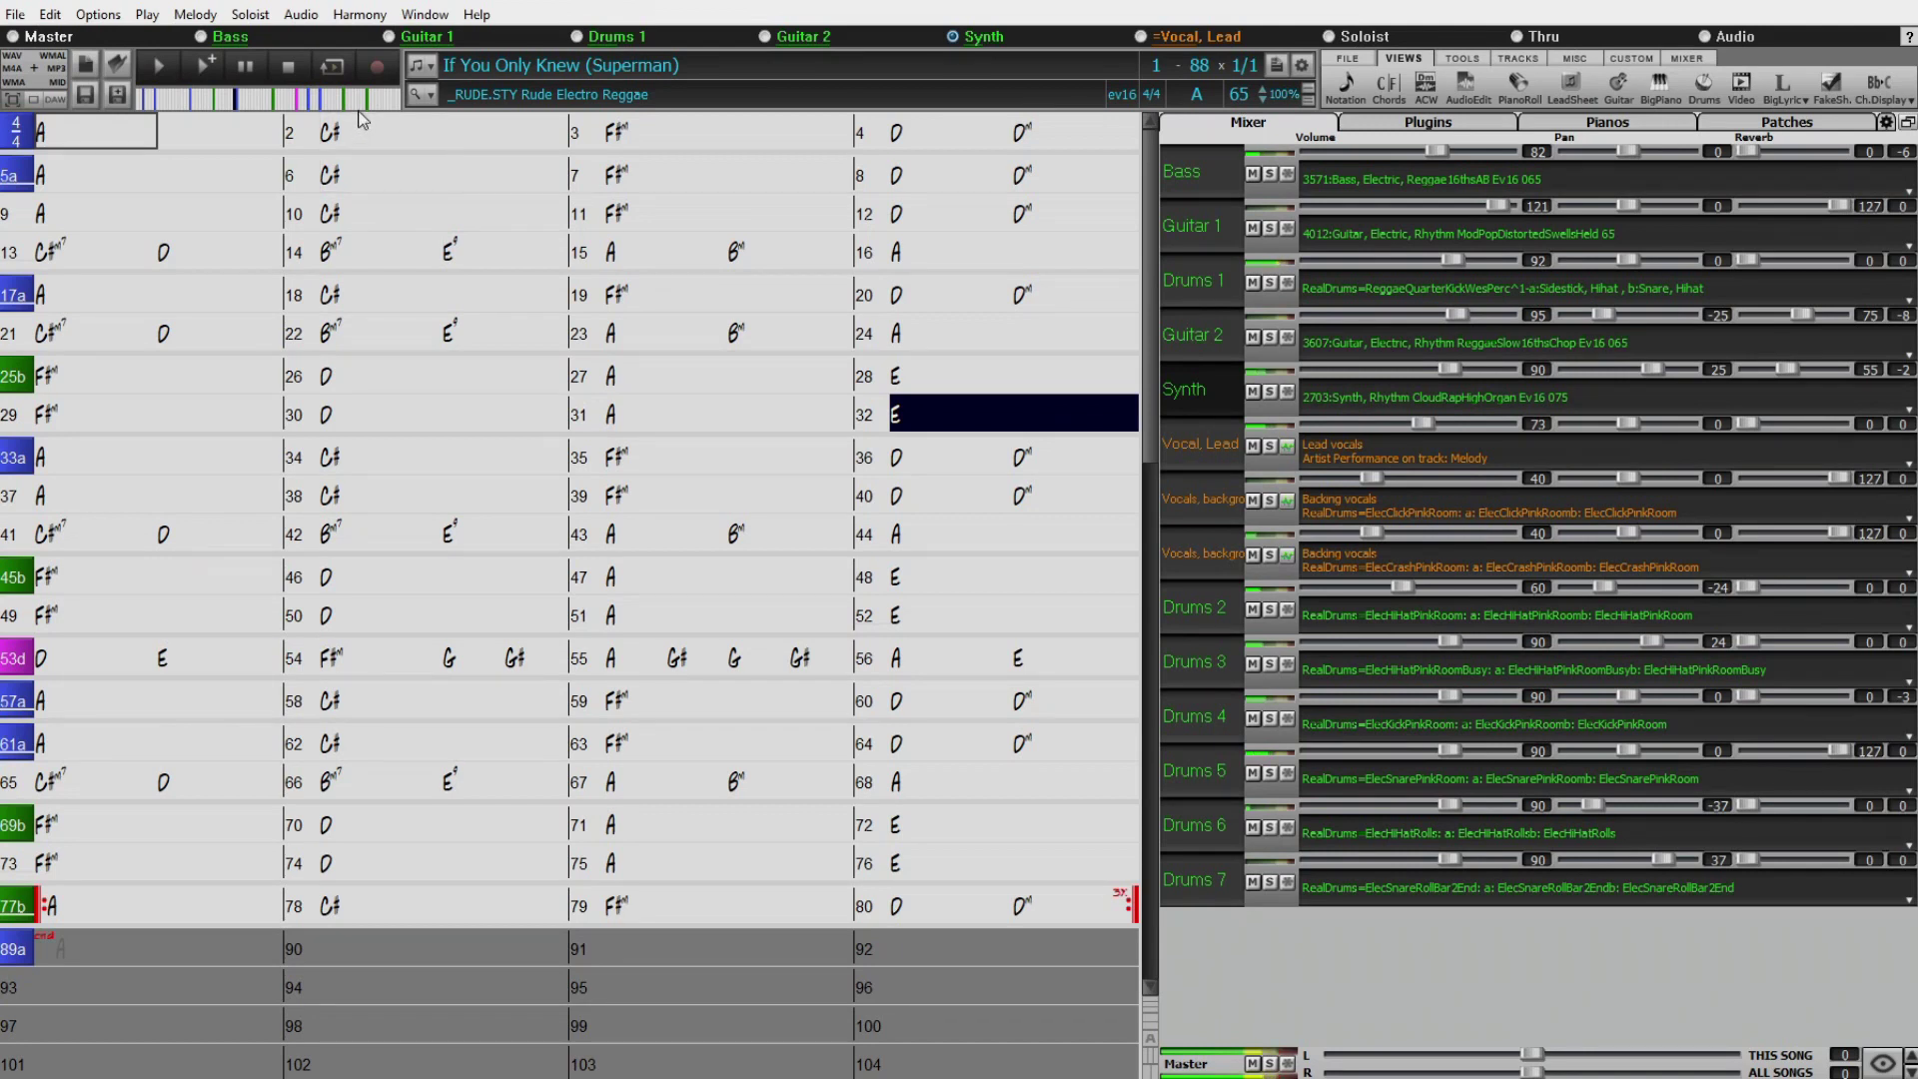
pyautogui.click(293, 62)
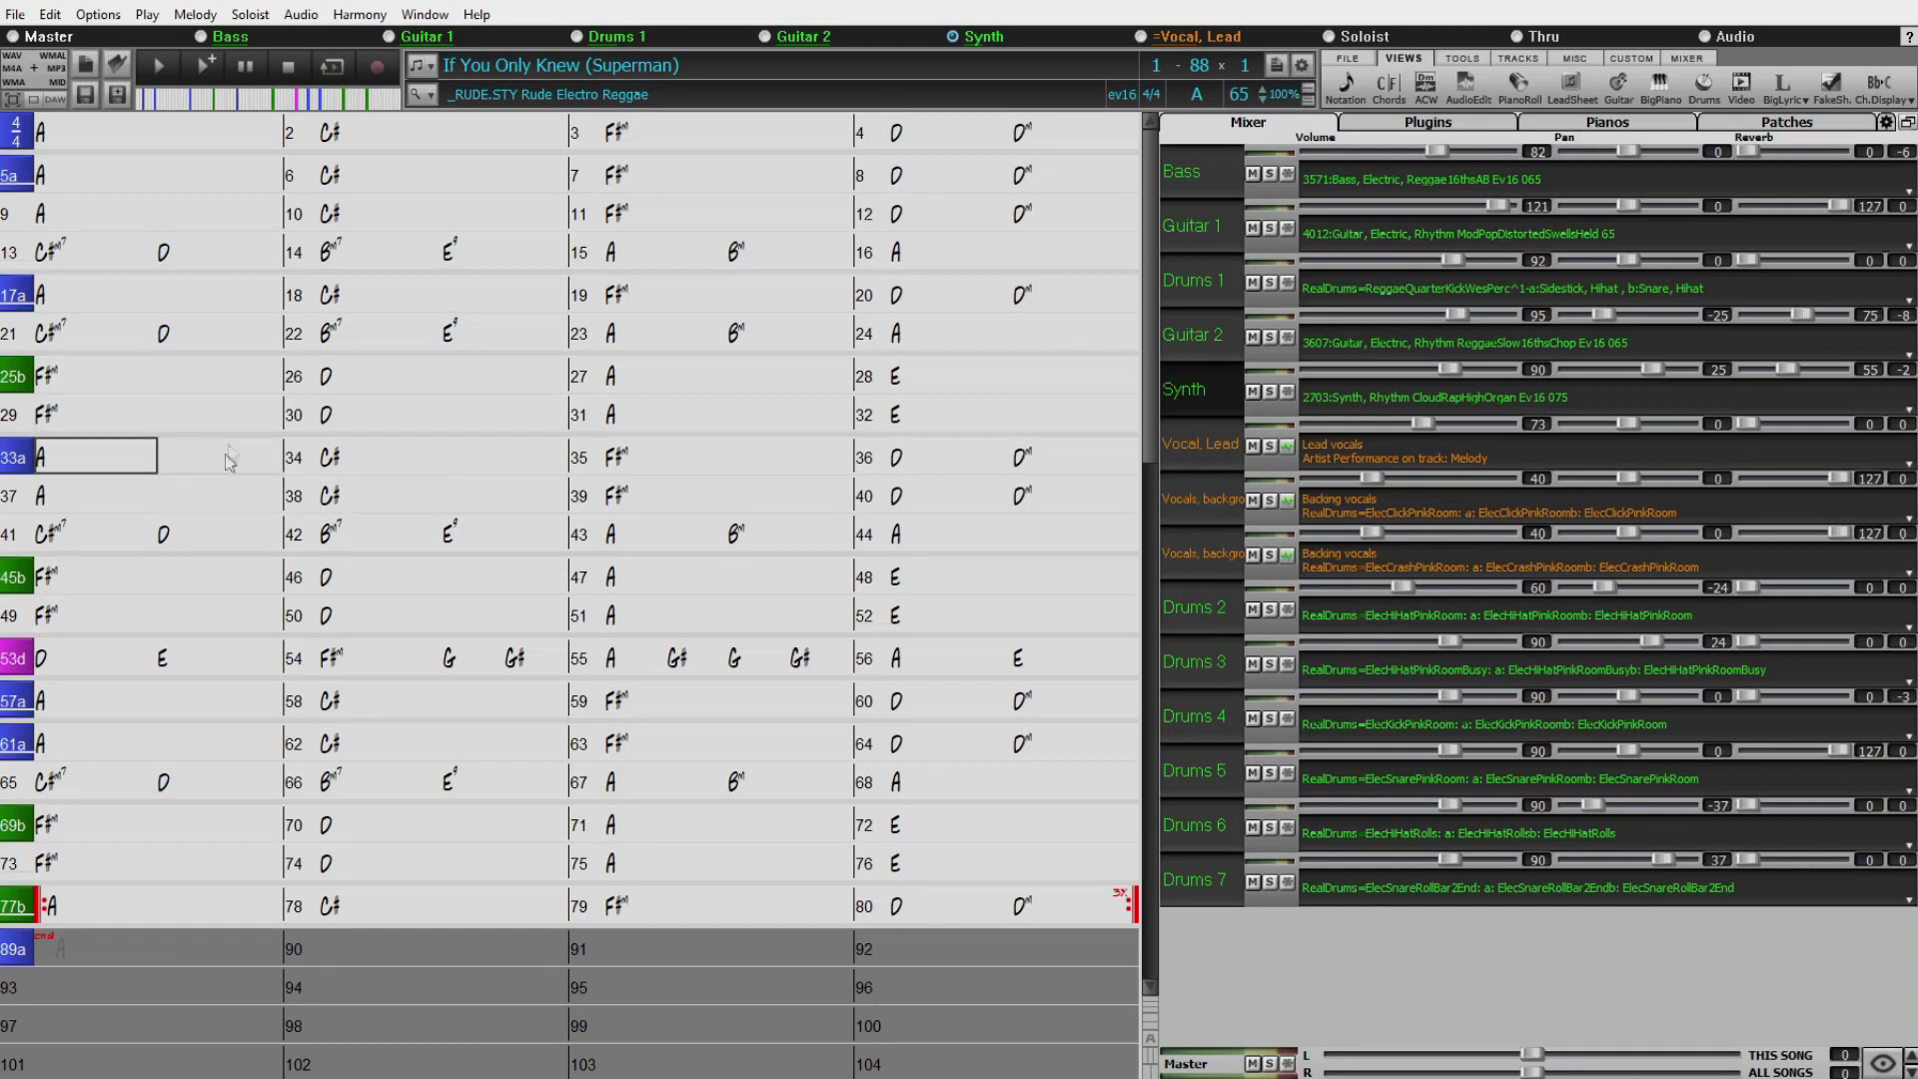
# Change the chord in bar 26 to Bm and the chord in bar 27 to F#m.
pyautogui.click(399, 380)
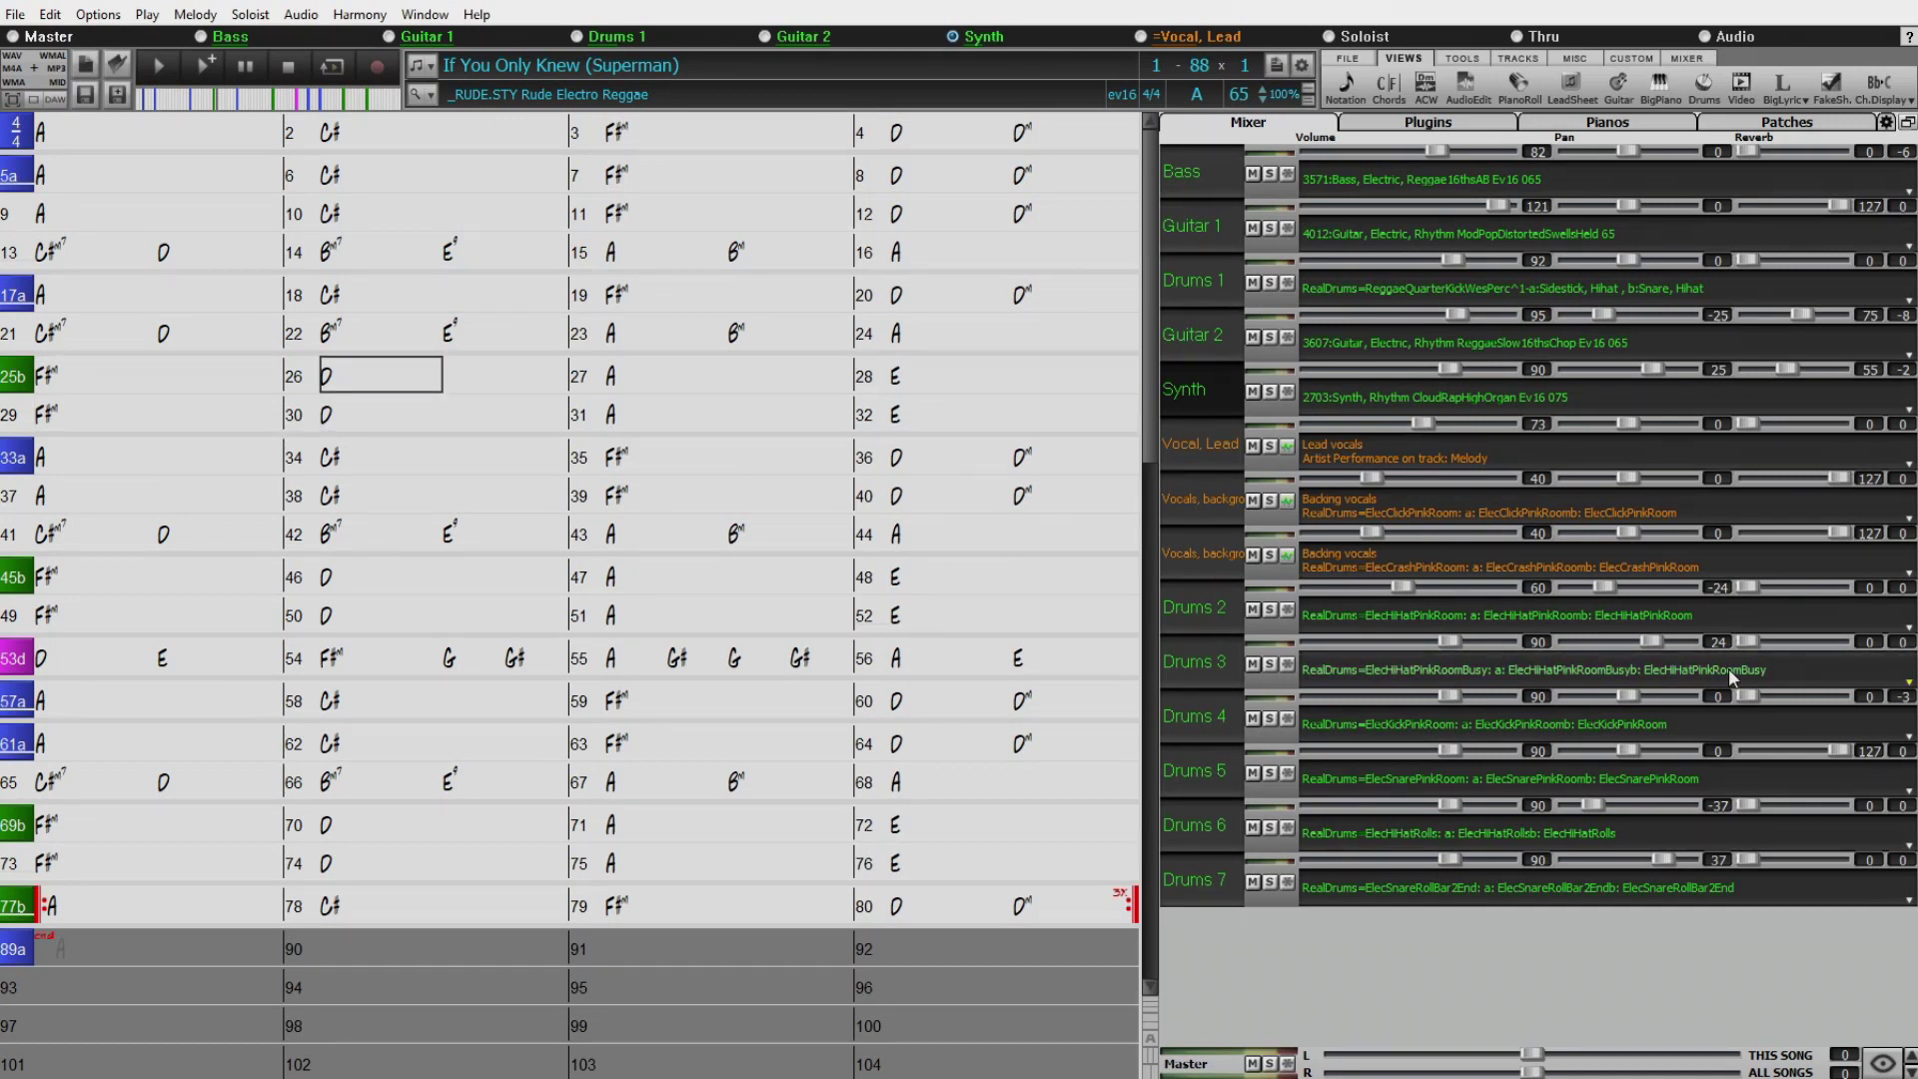
pyautogui.press('Return')
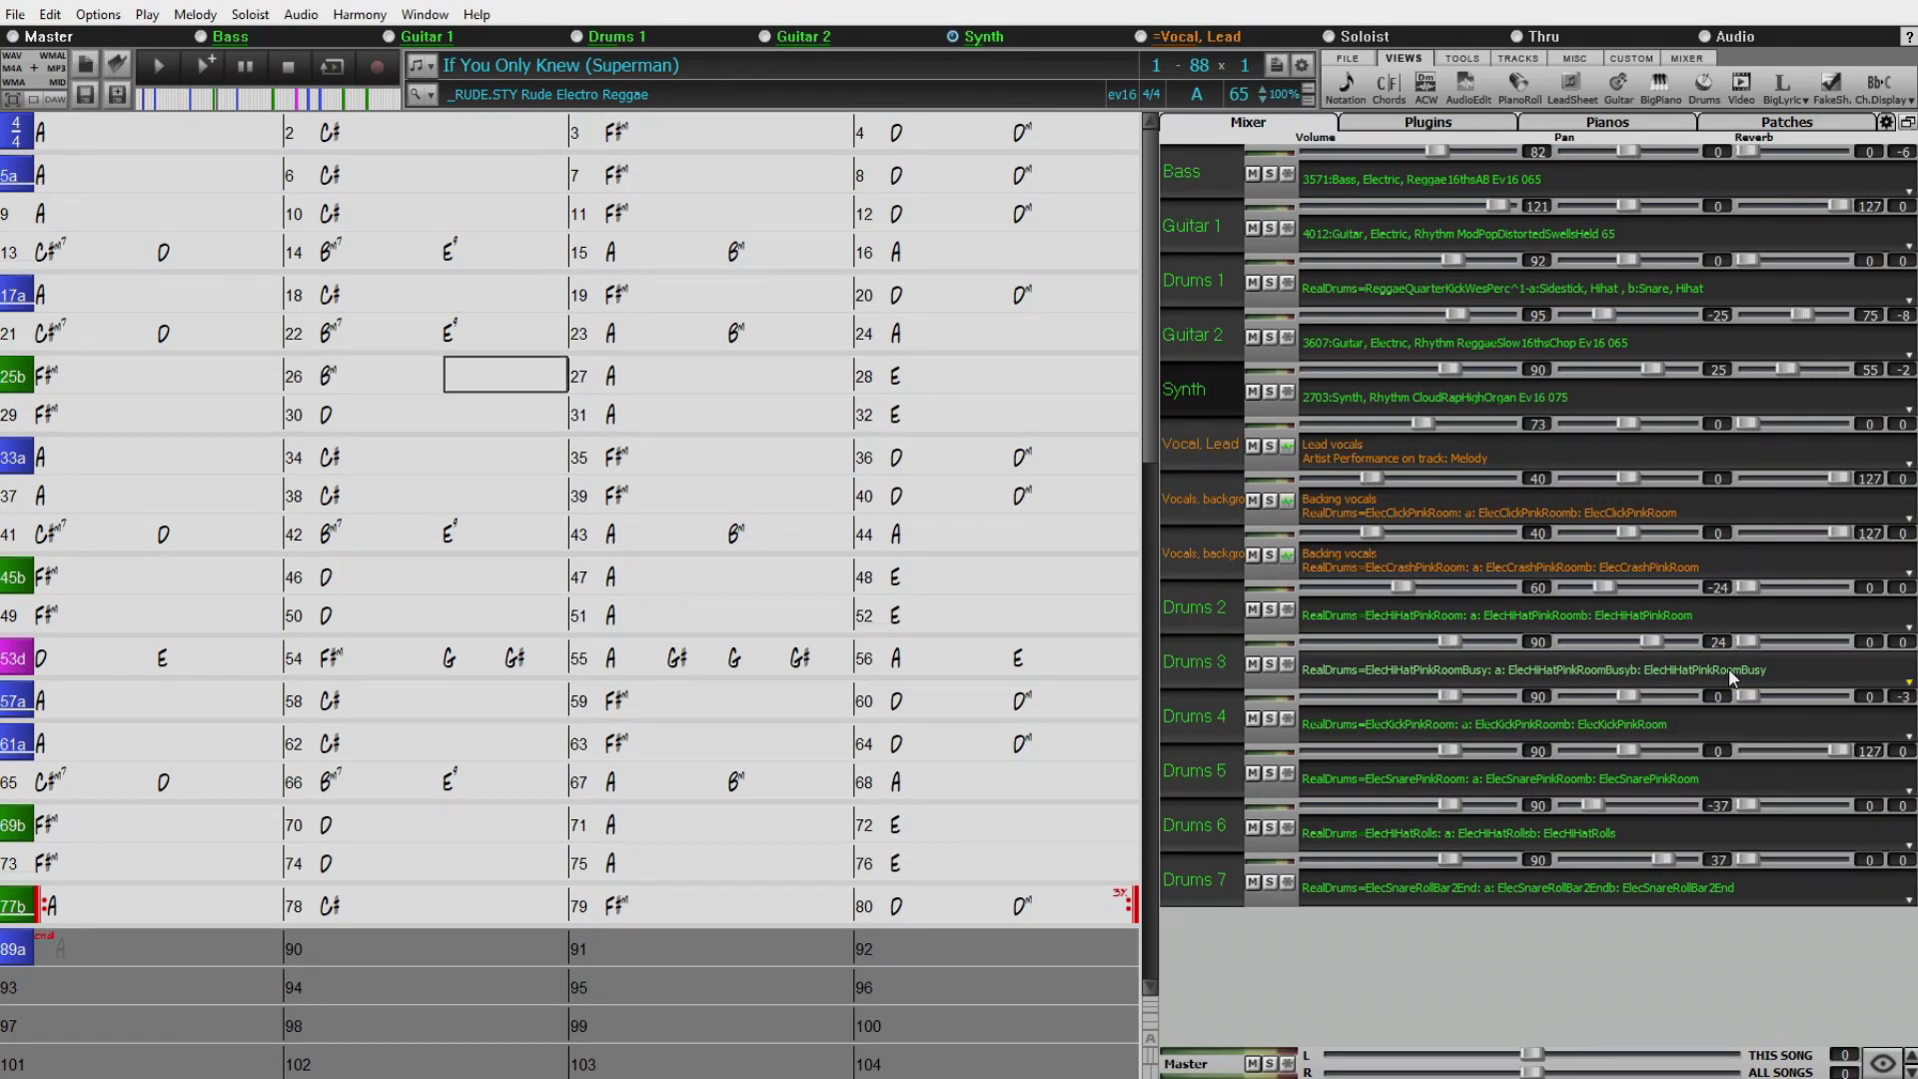
pyautogui.press('Left')
pyautogui.press('Right')
pyautogui.press('Right')
pyautogui.press('Right')
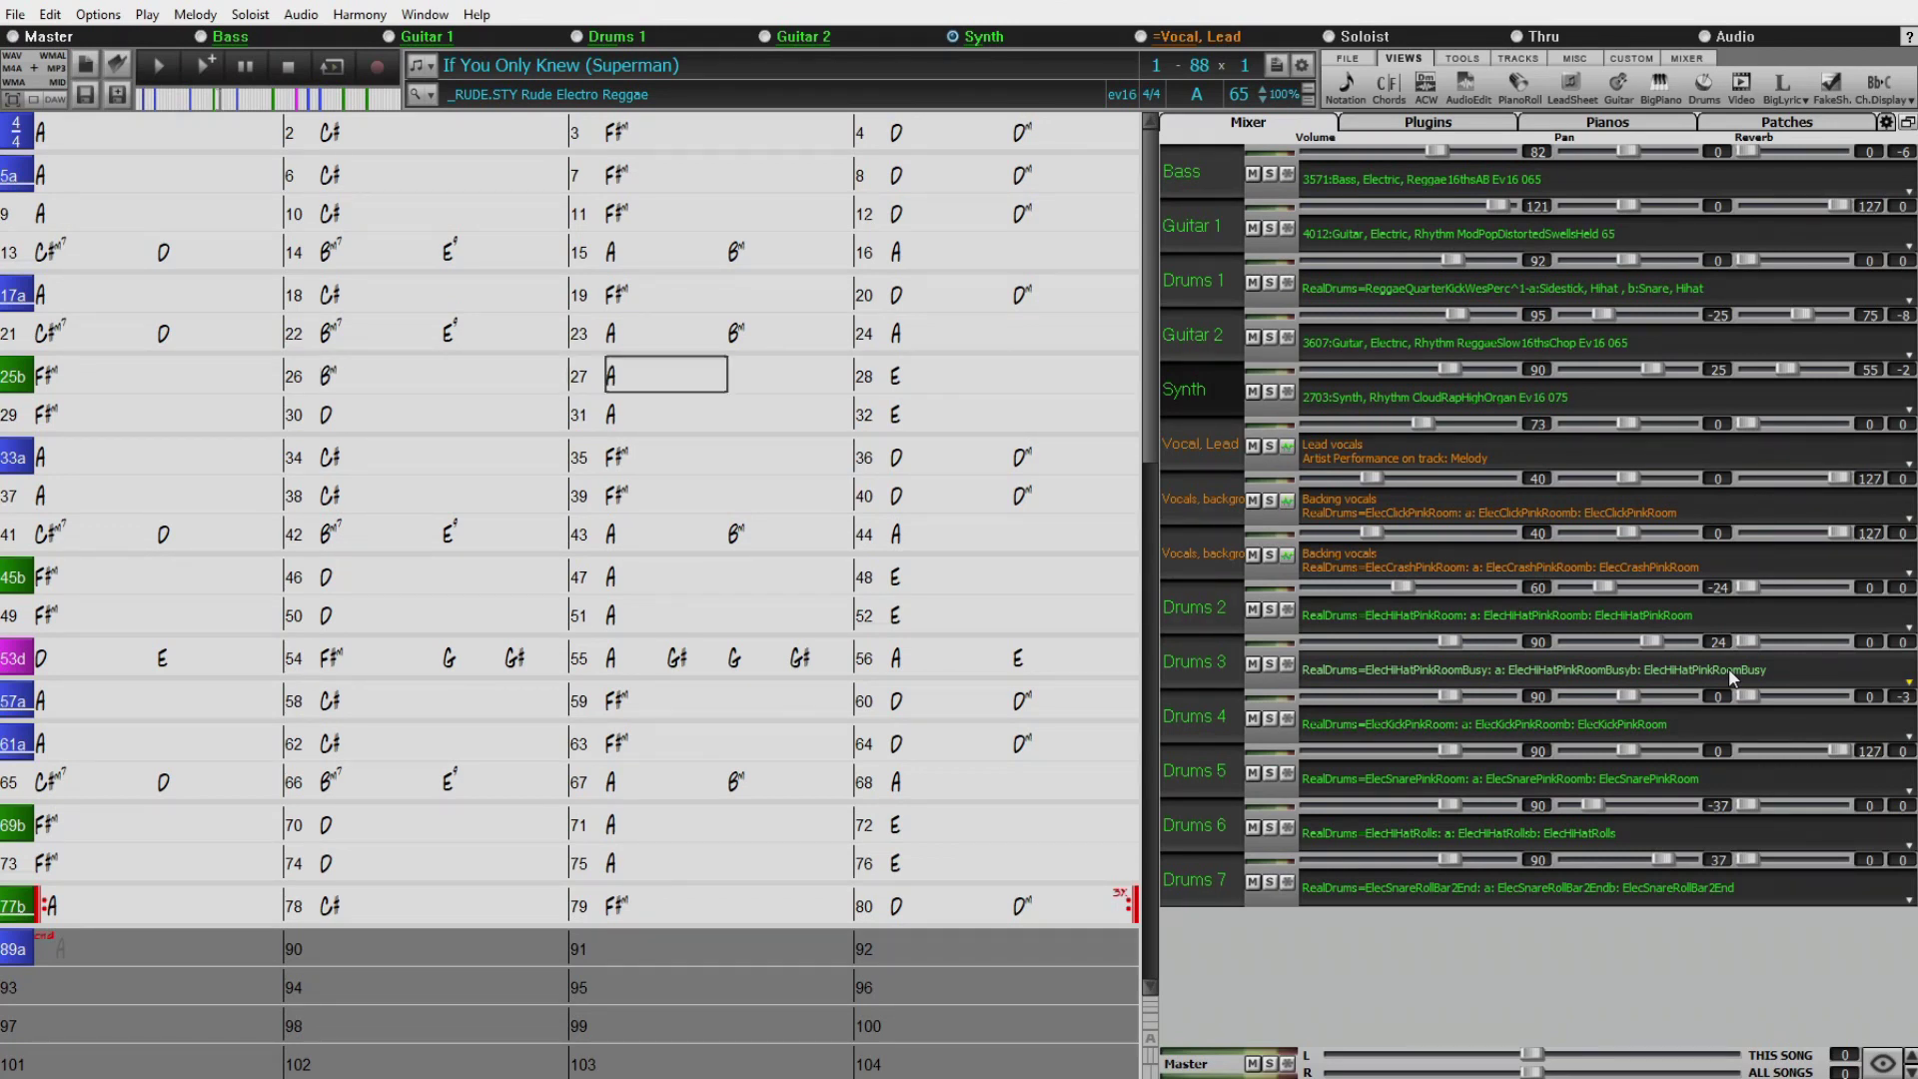
pyautogui.press('Left')
pyautogui.write('F#')
pyautogui.press('Return')
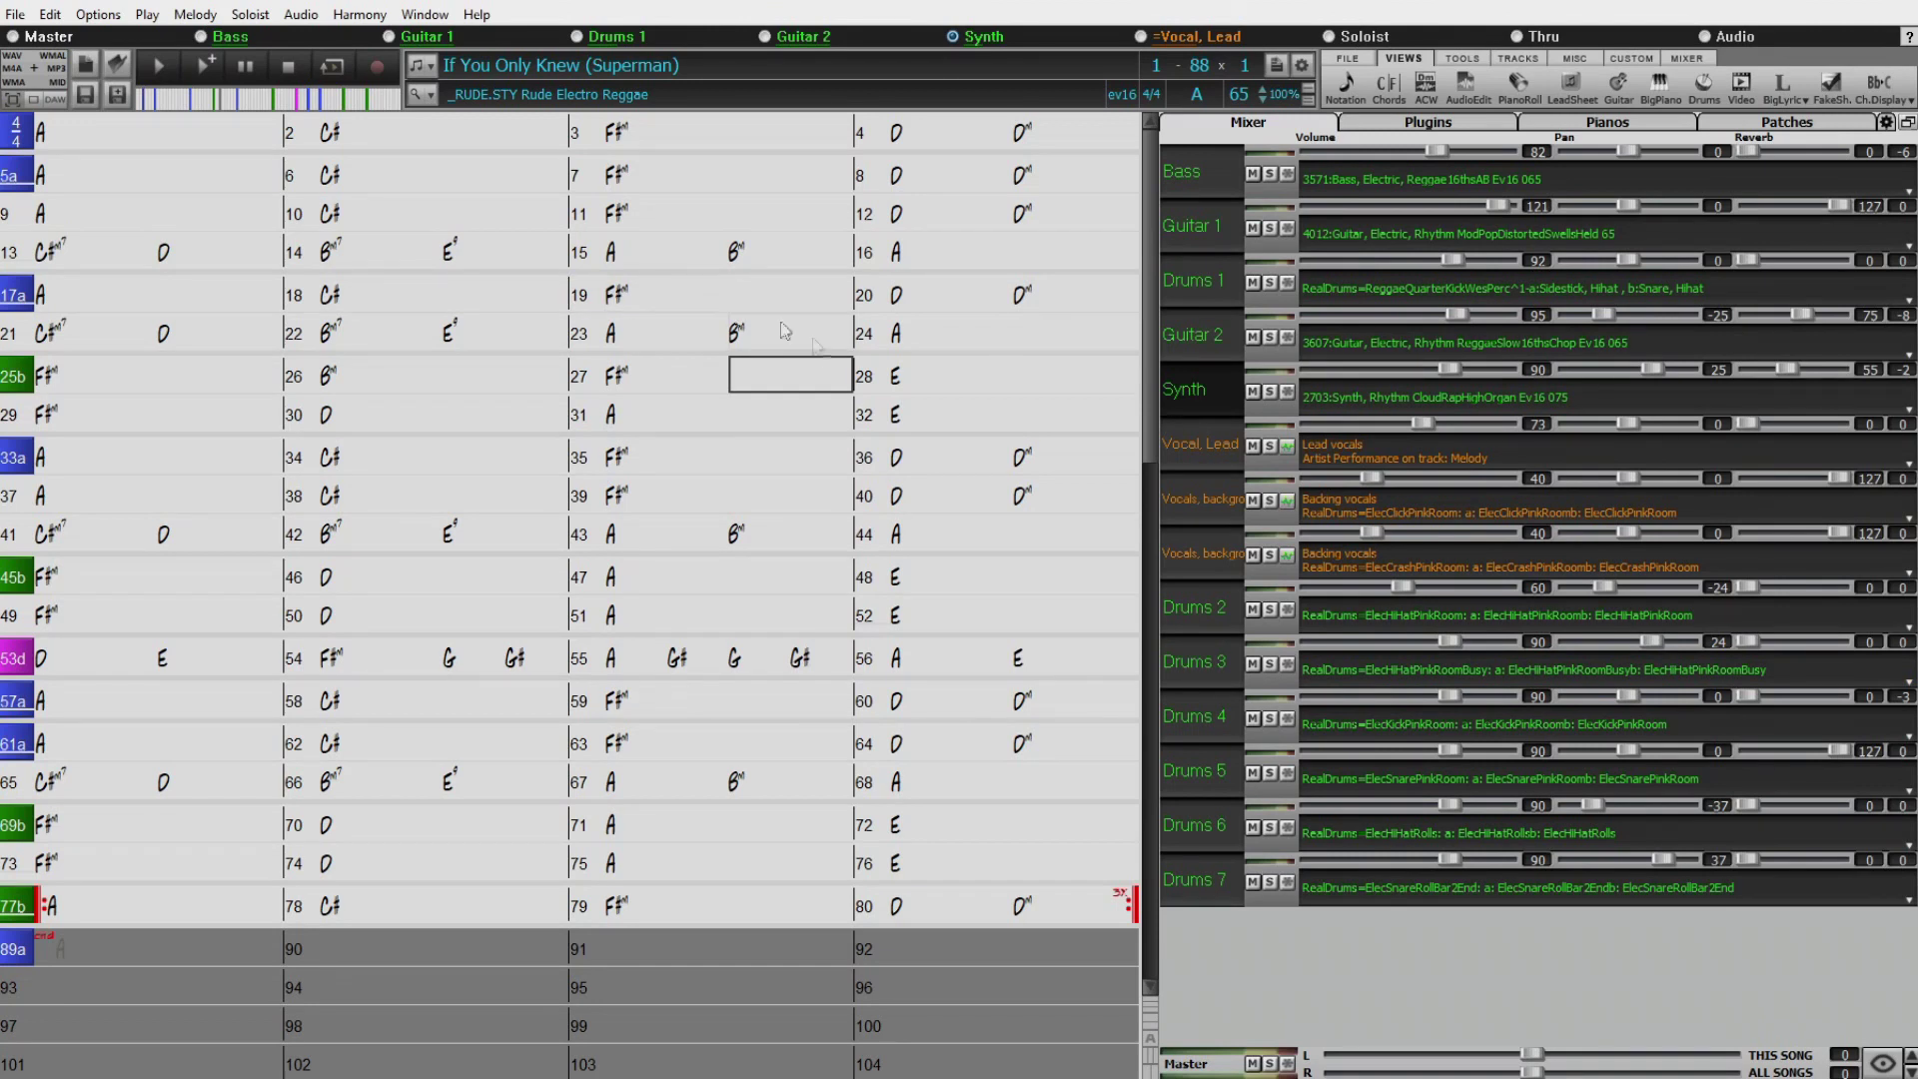
pyautogui.click(935, 392)
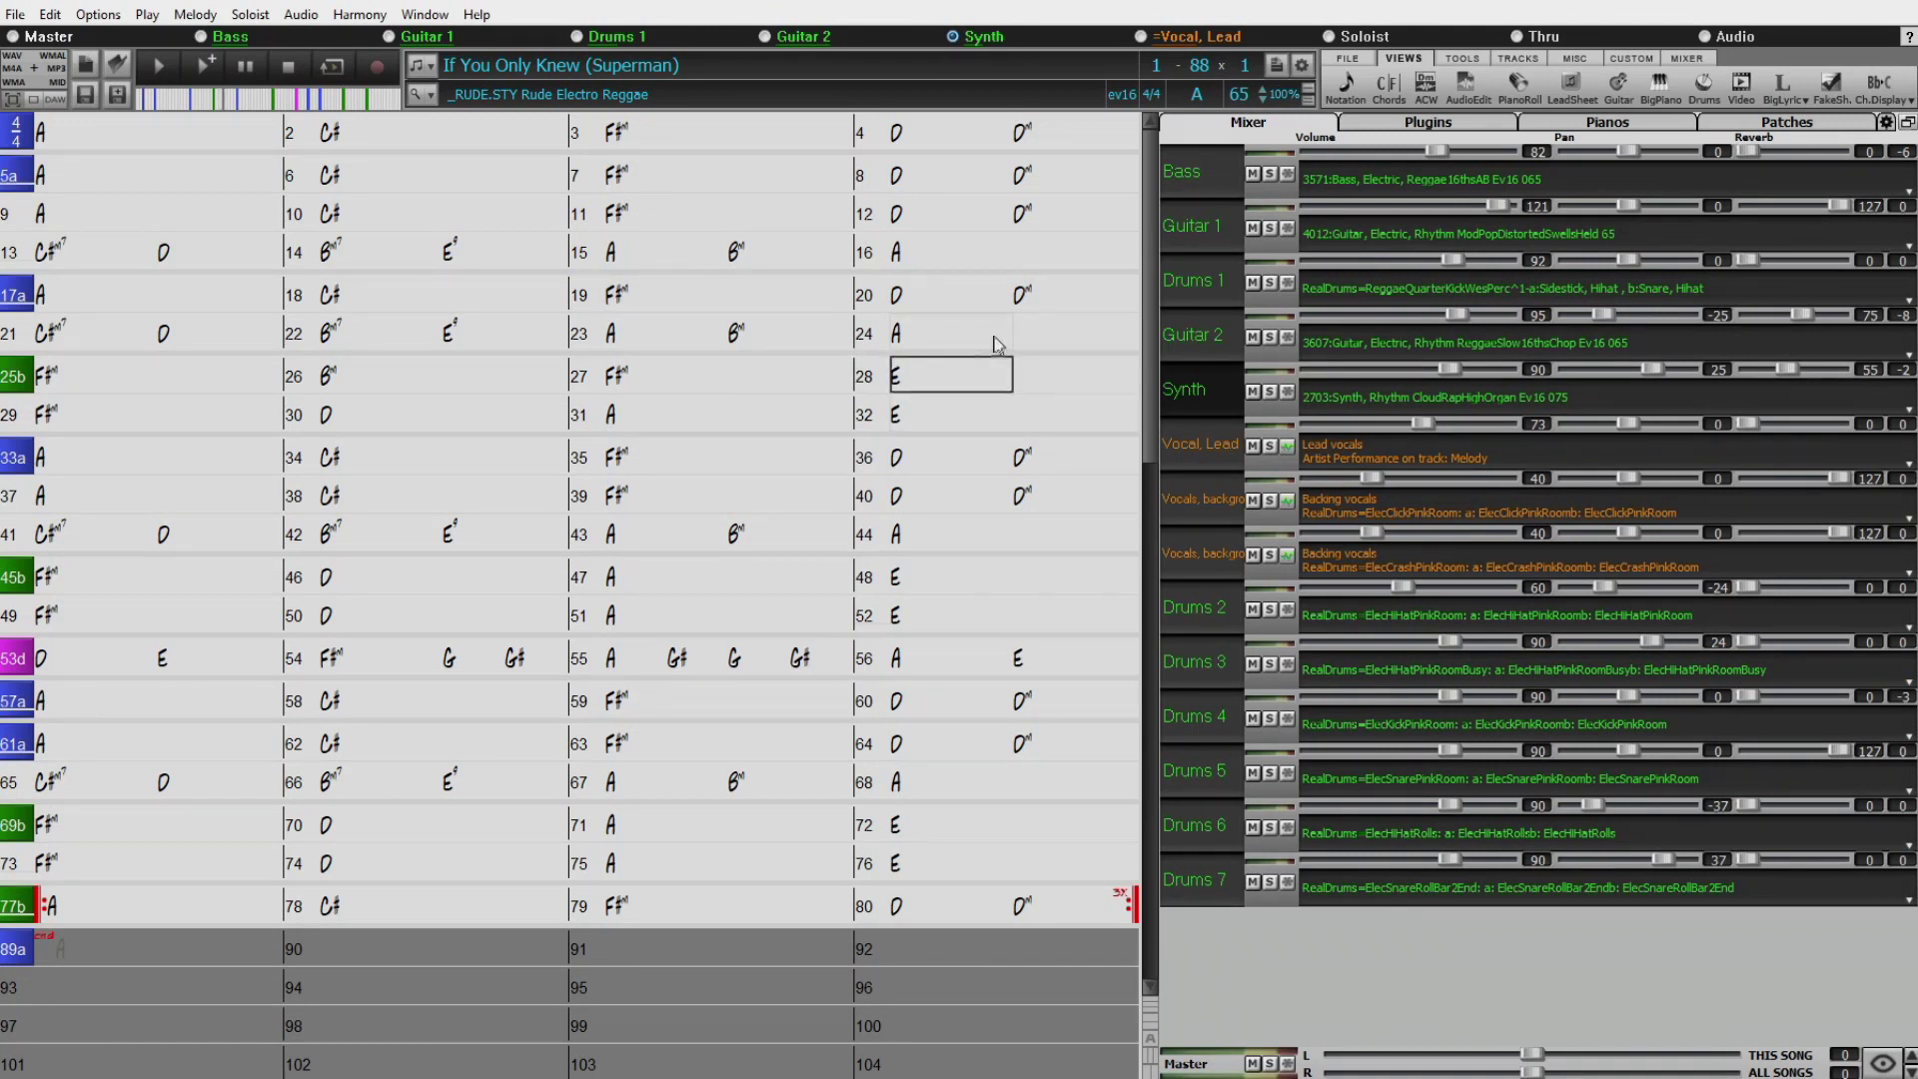
pyautogui.click(388, 376)
pyautogui.click(719, 376)
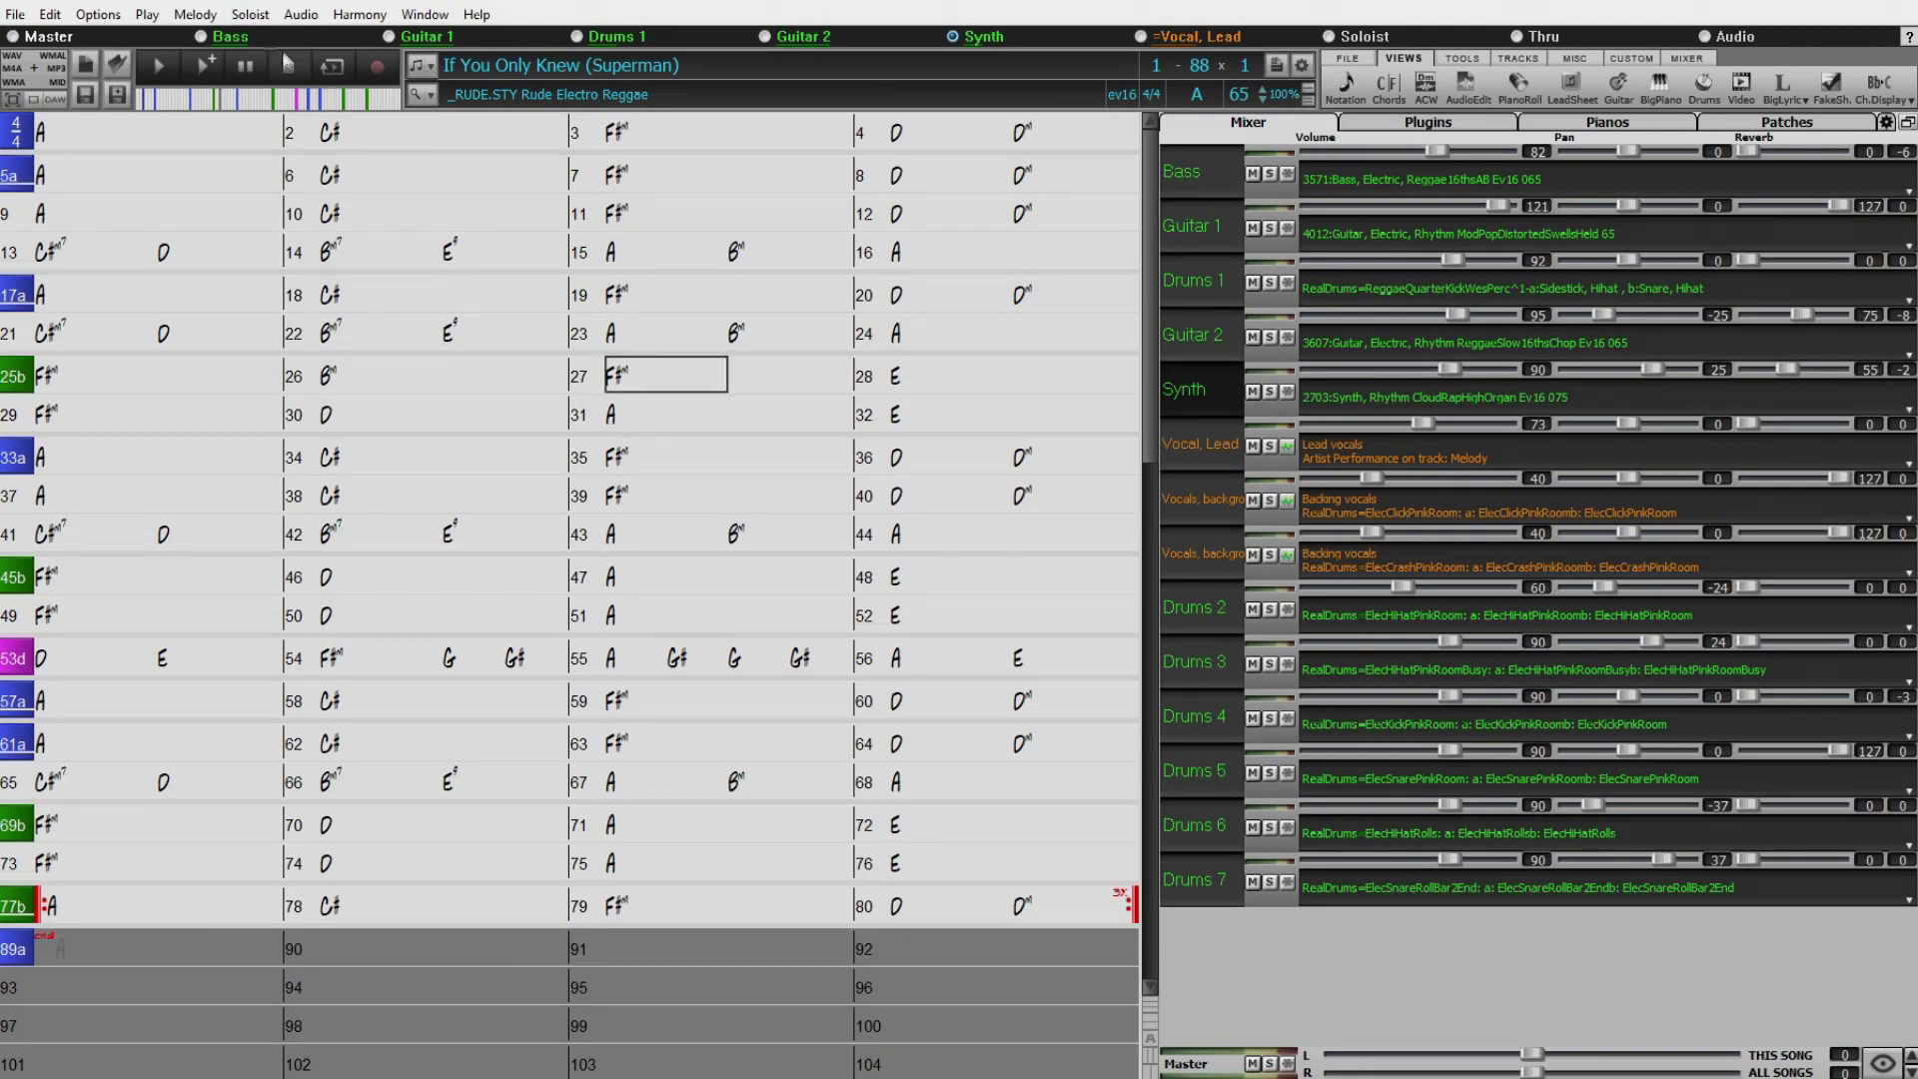
# Regenerate the song with the changed chords, listen to the section starting at bar 25 and stop playback.
pyautogui.click(206, 64)
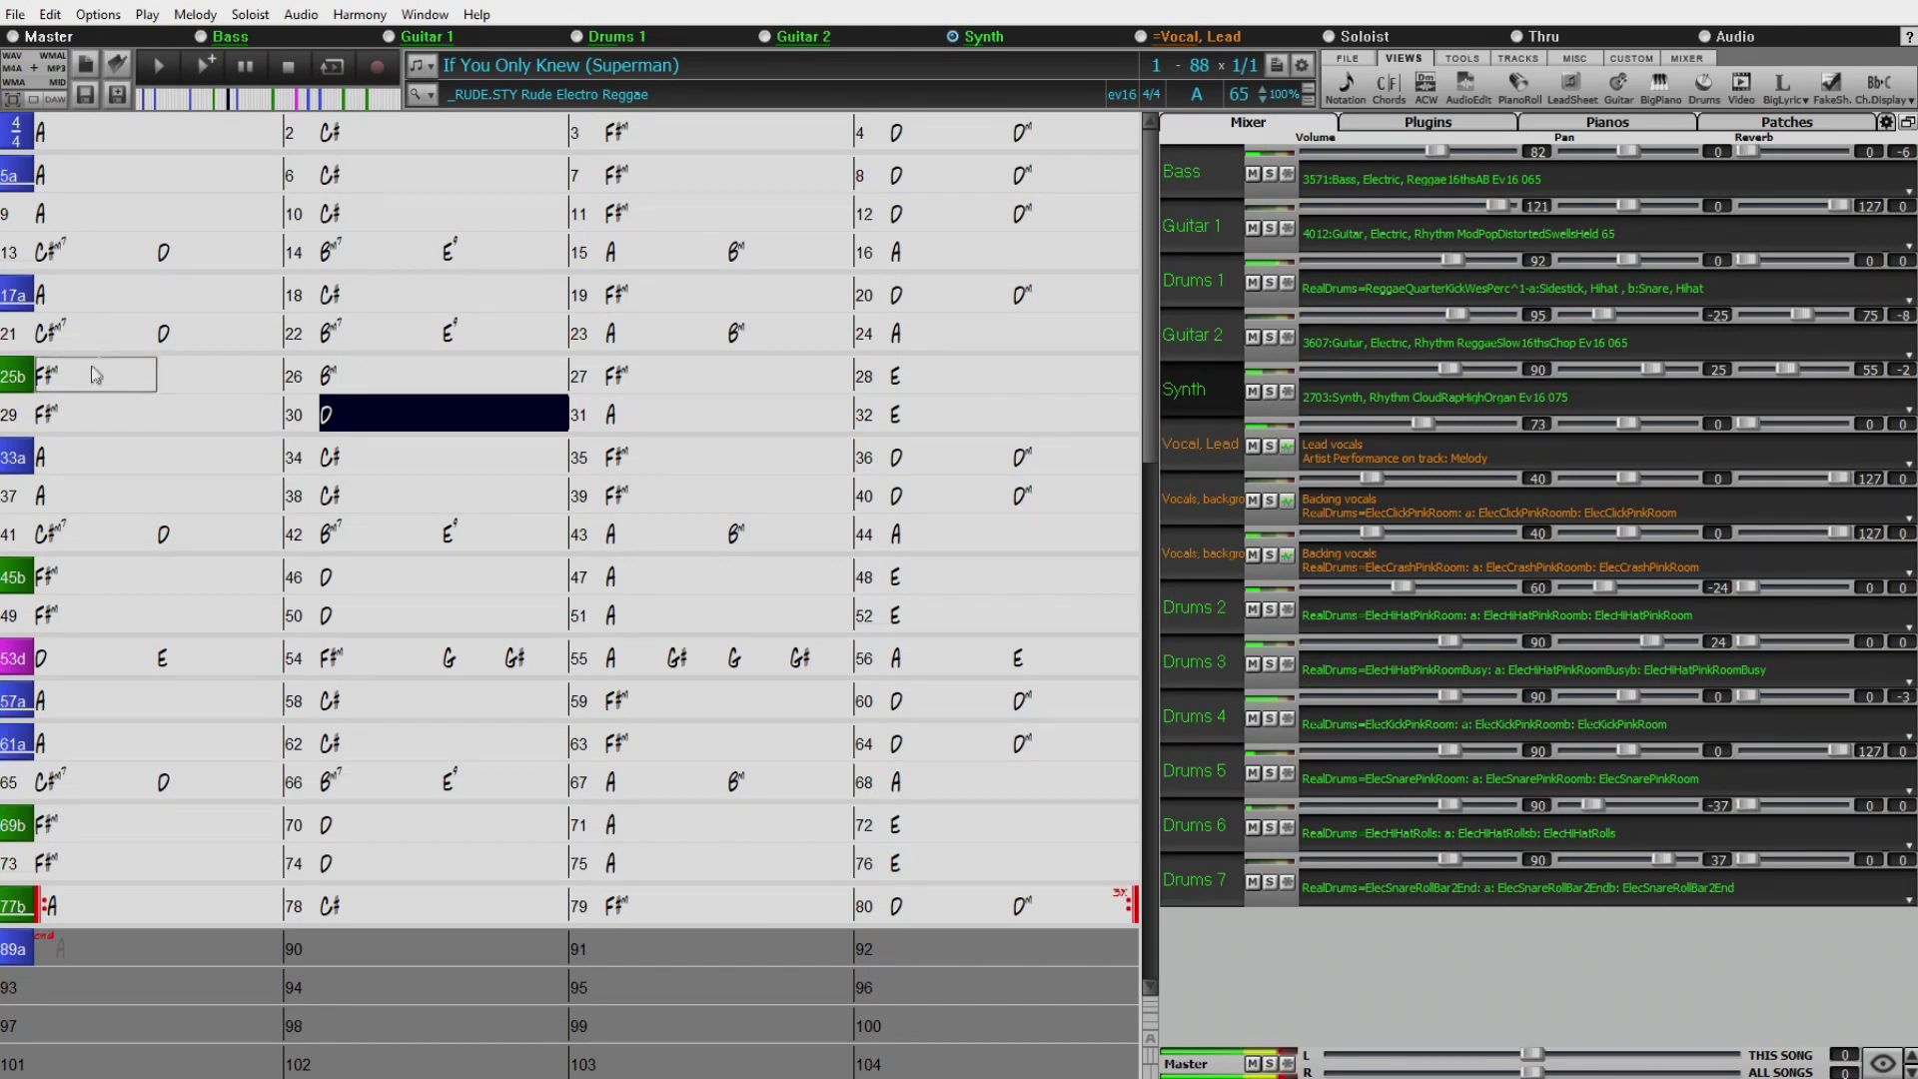
pyautogui.click(142, 390)
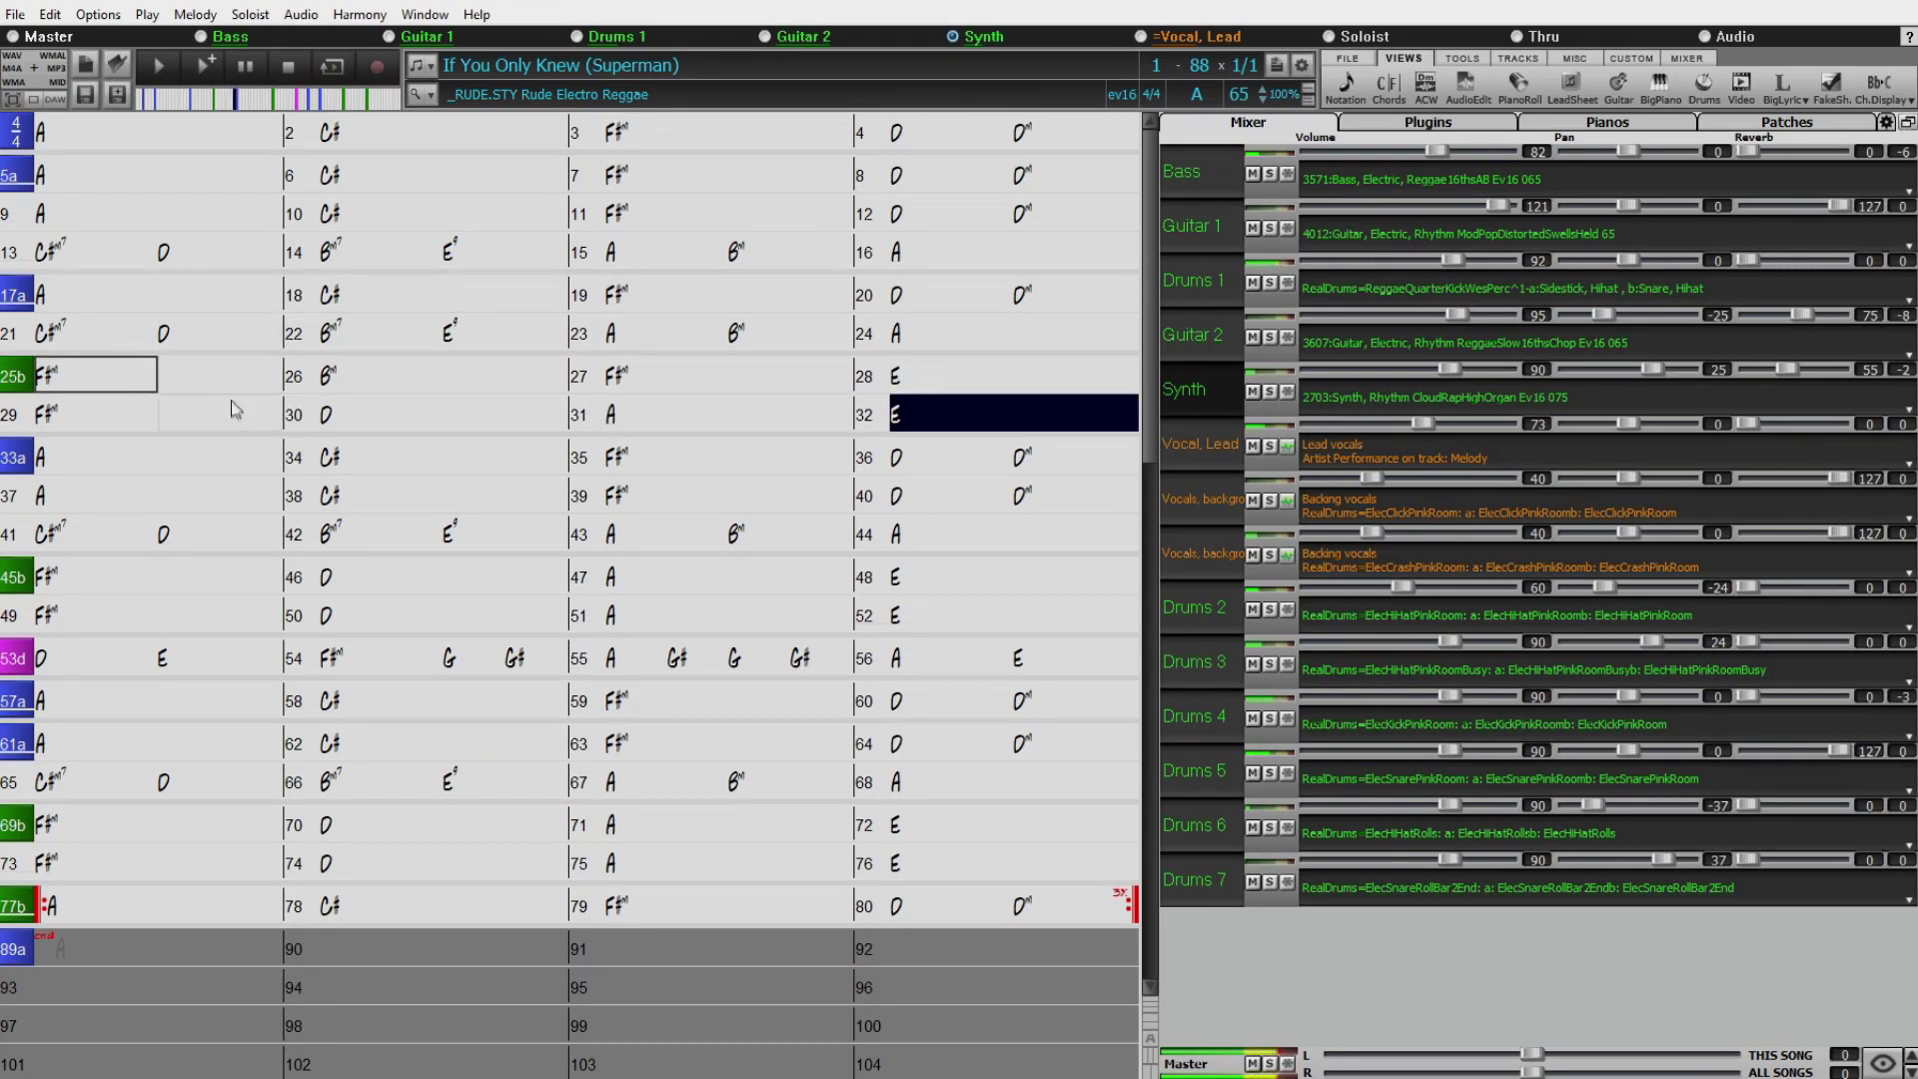
pyautogui.click(290, 68)
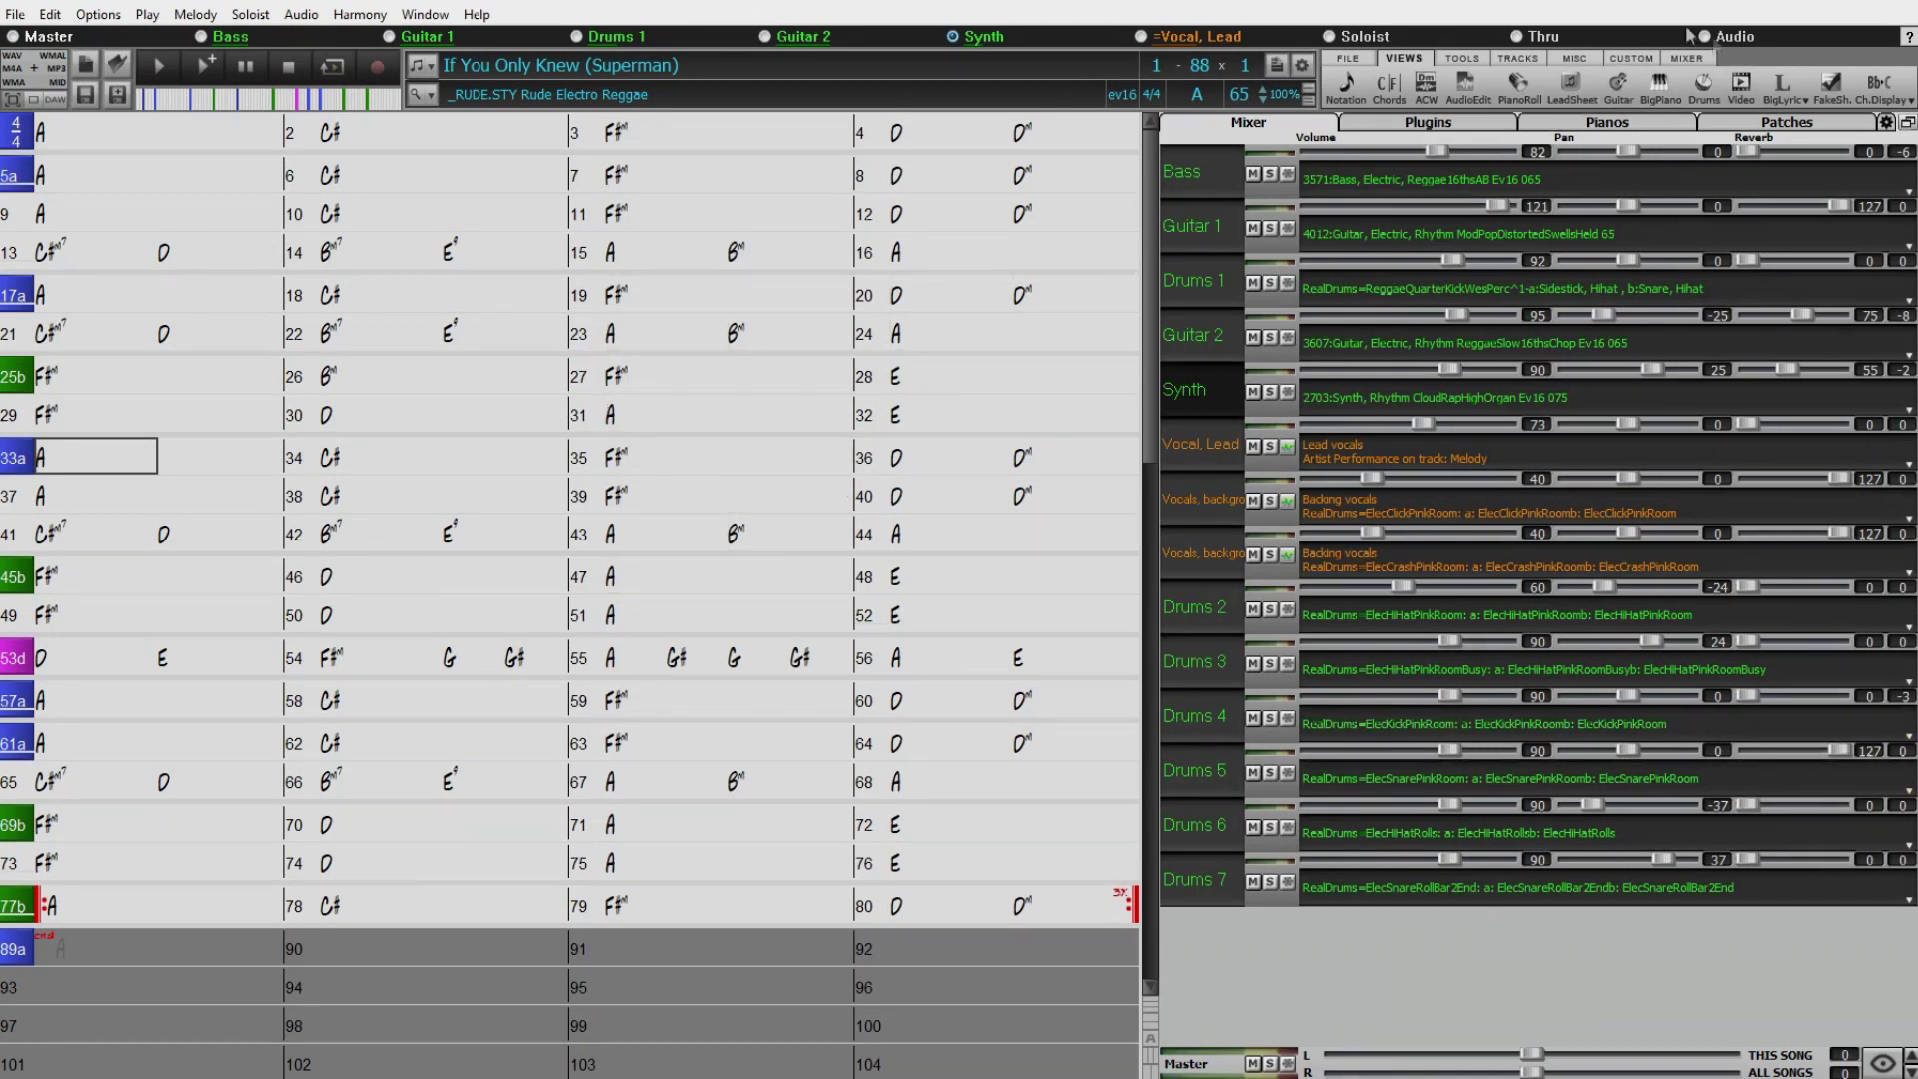
# Open MultiRiff for bar 25 and select Utility#9 as its target track.
pyautogui.click(78, 380)
pyautogui.click(420, 379)
pyautogui.click(675, 377)
pyautogui.click(60, 388)
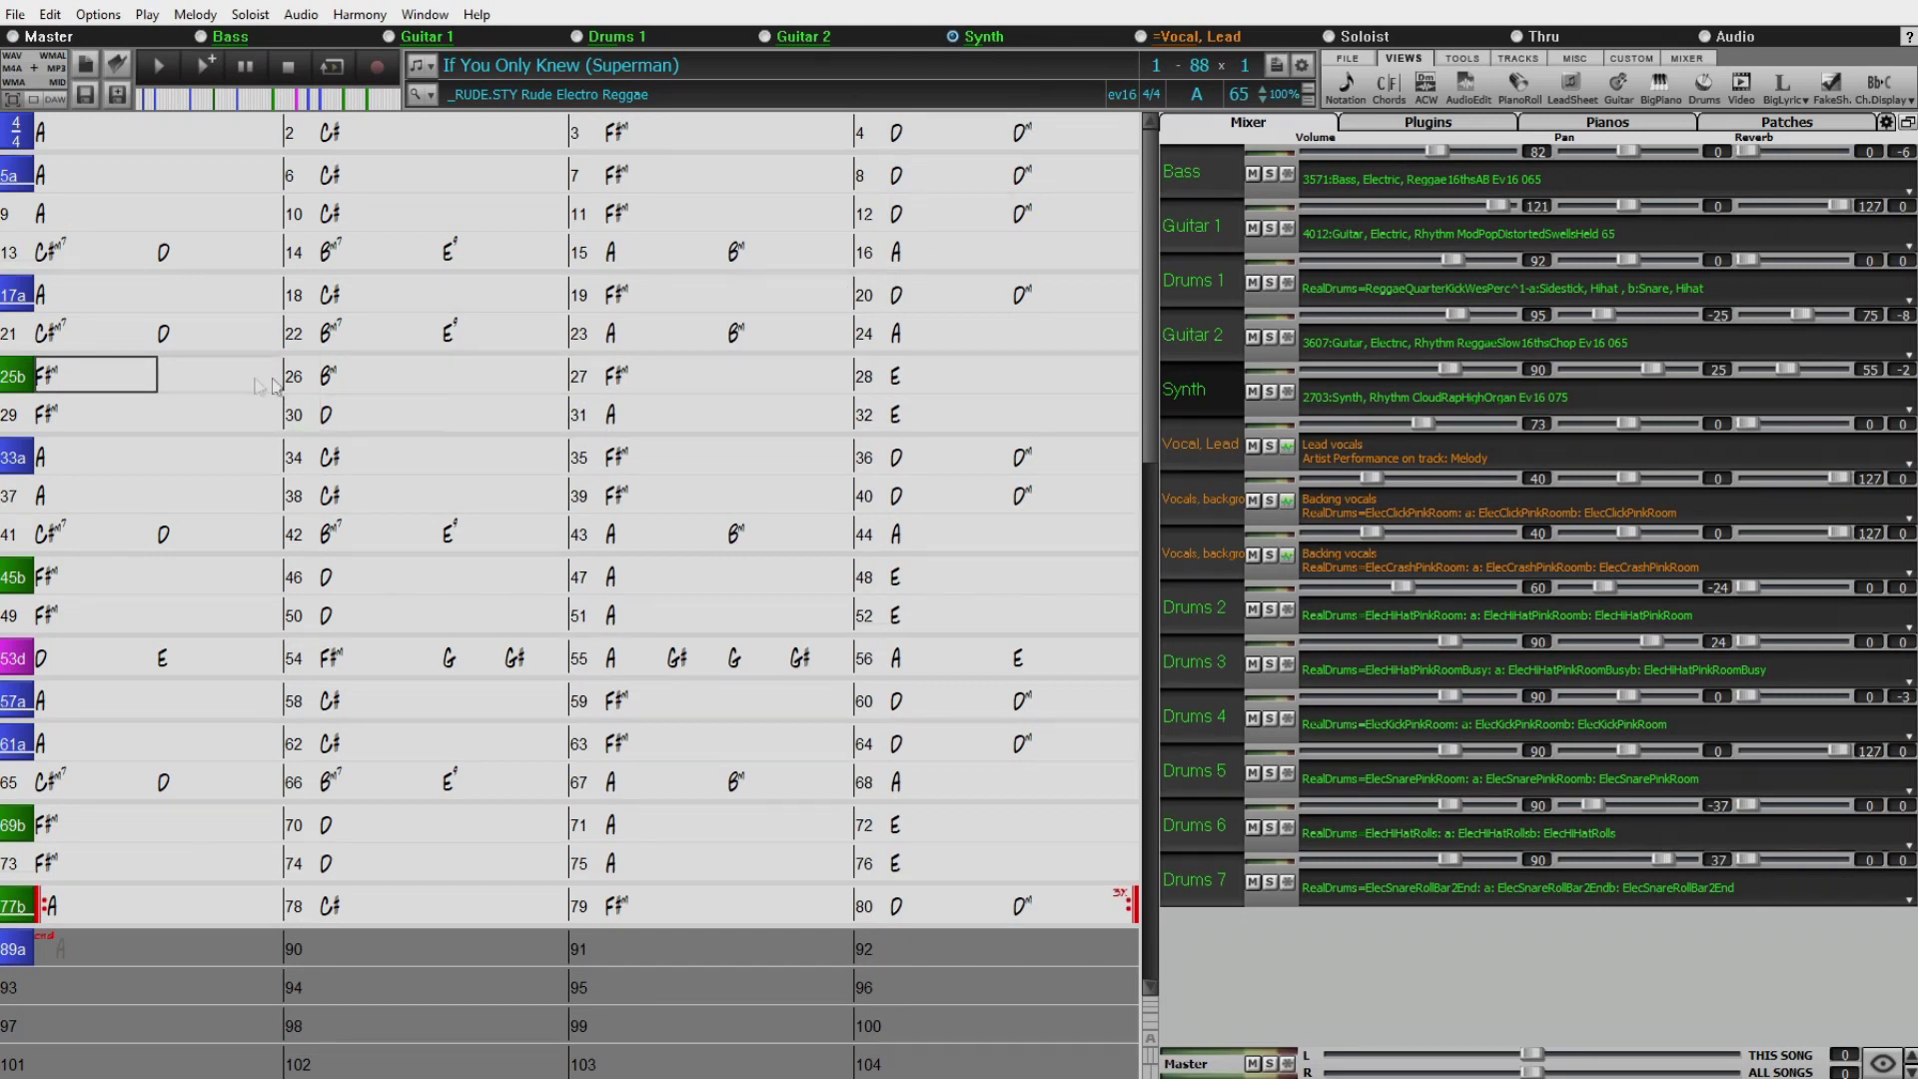
pyautogui.click(110, 382)
pyautogui.press('F8')
pyautogui.moveTo(415, 55); pyautogui.dragTo(635, 432)
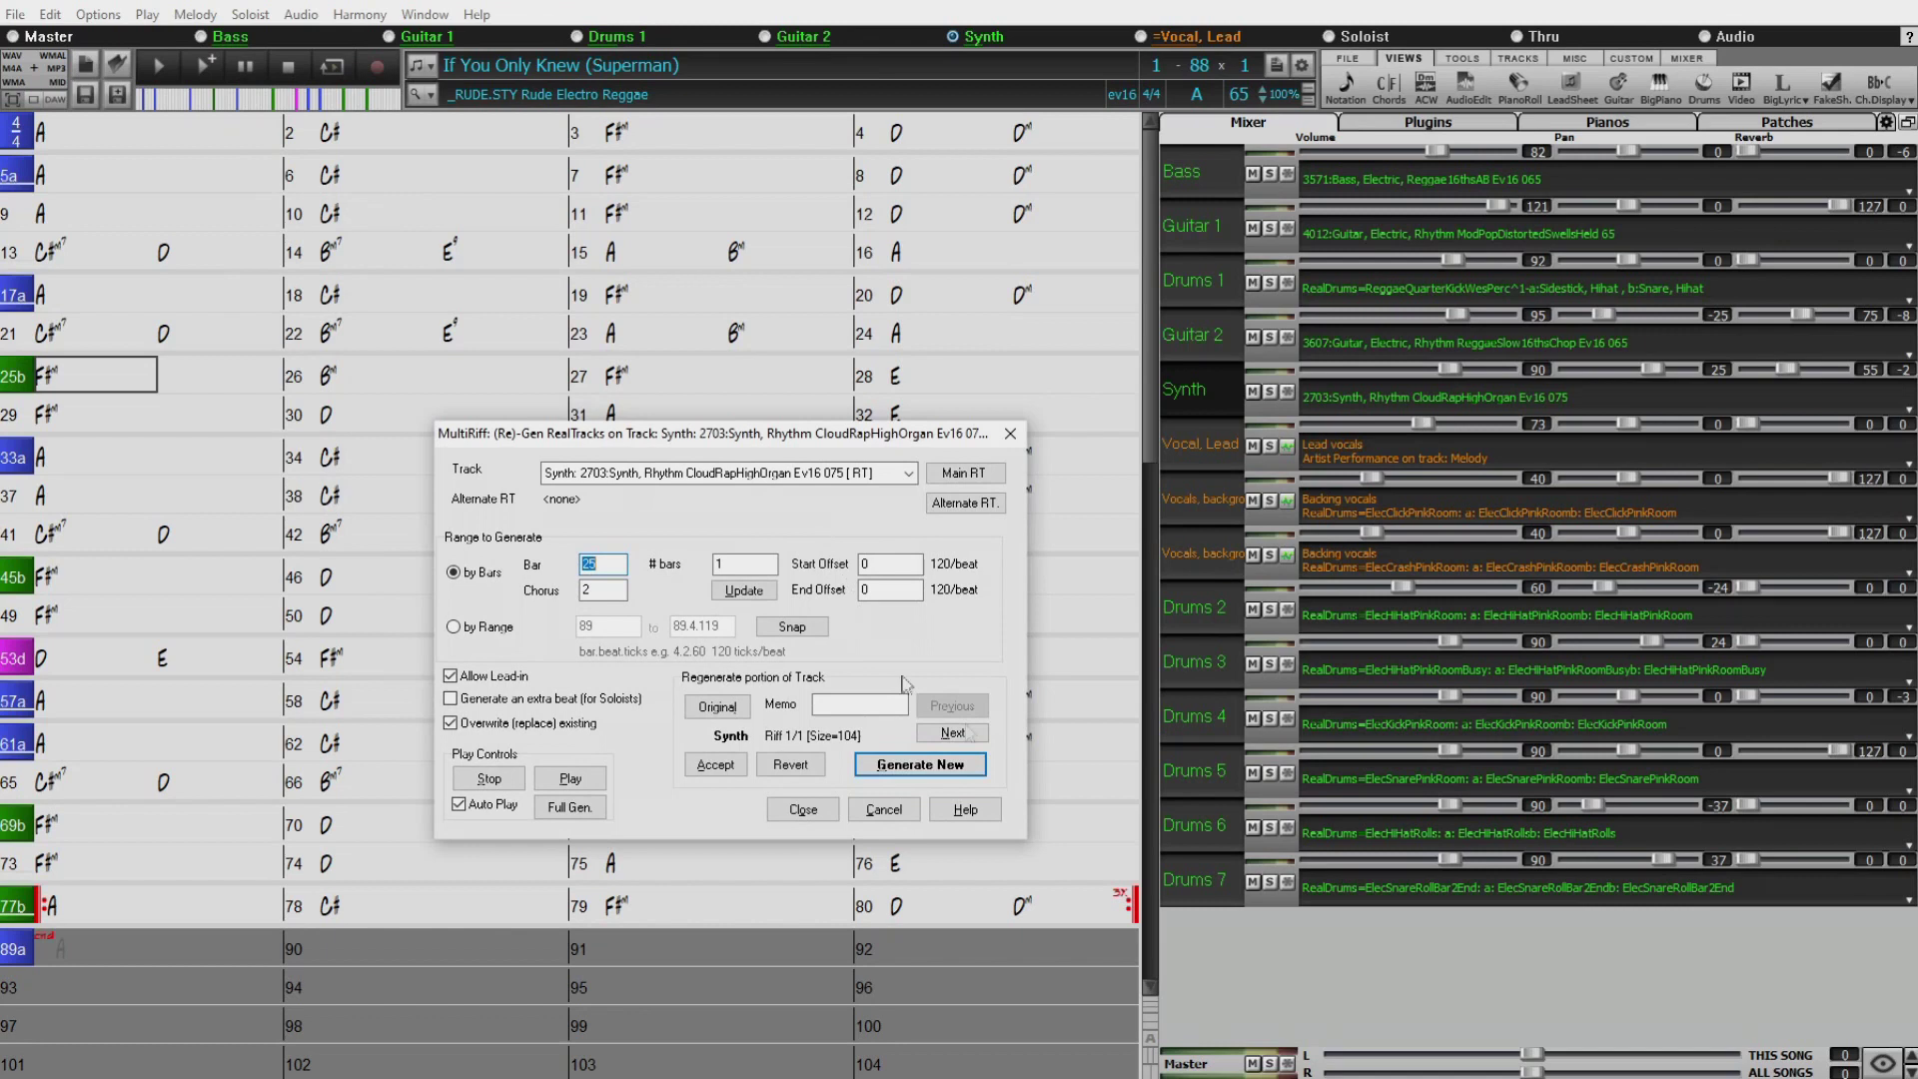
pyautogui.click(910, 474)
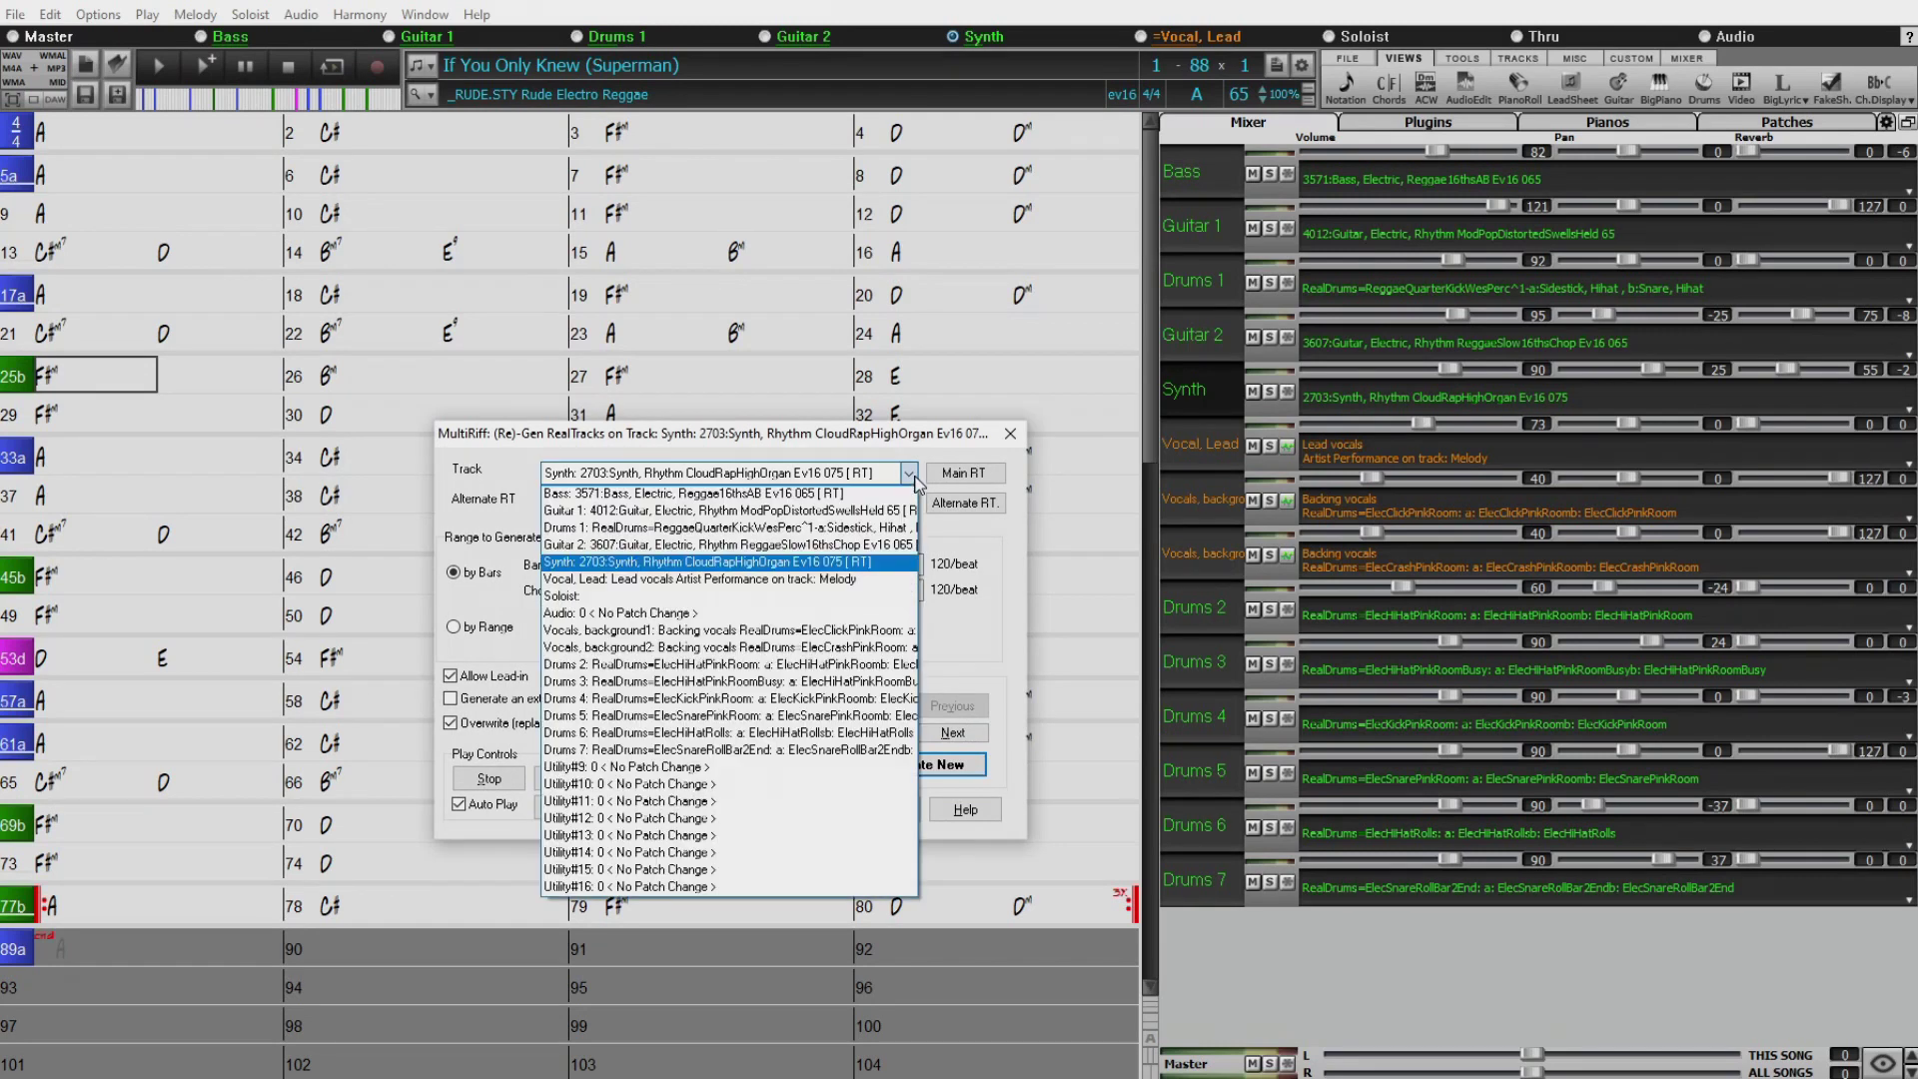
pyautogui.click(775, 767)
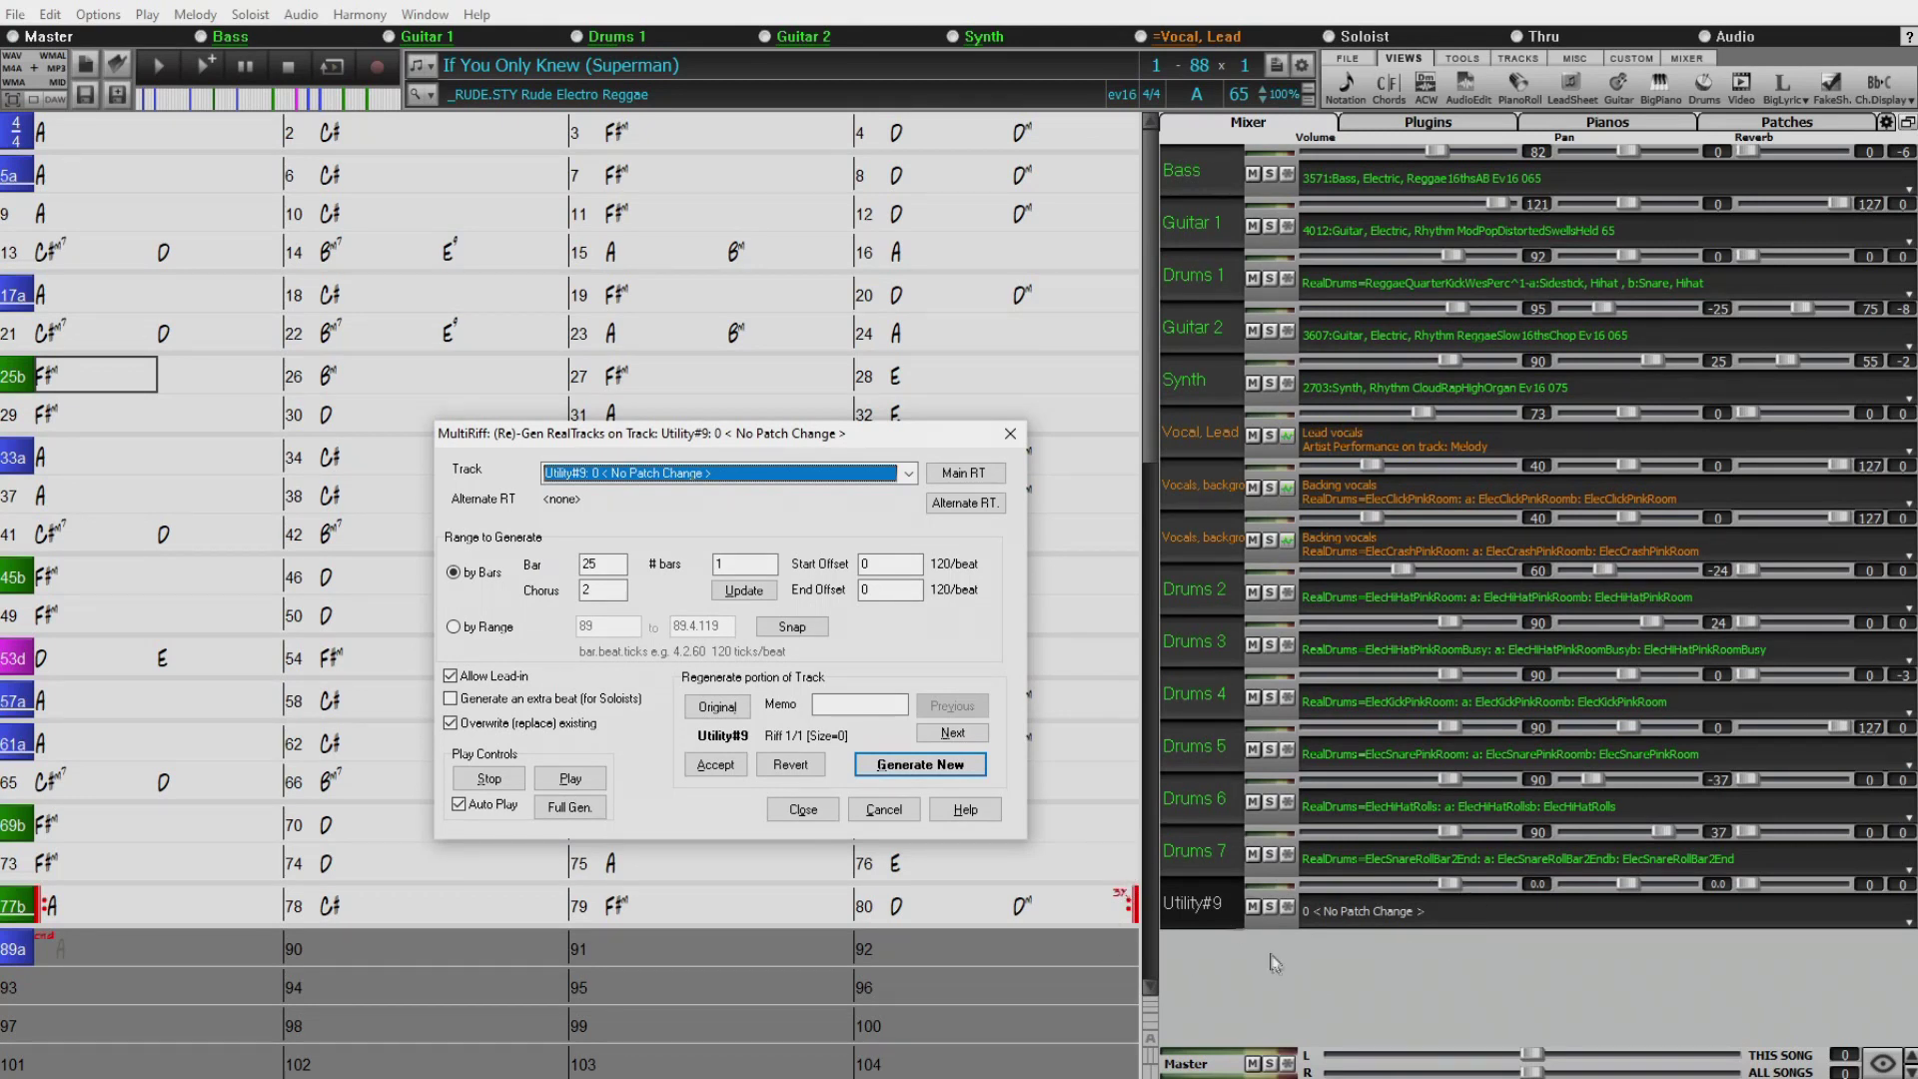
# Filter the main RealTracks list by horn section and assign 2290 Horn Section, Rhythm SlowPop Ev16 065 to the Utility#9 track.
pyautogui.click(966, 475)
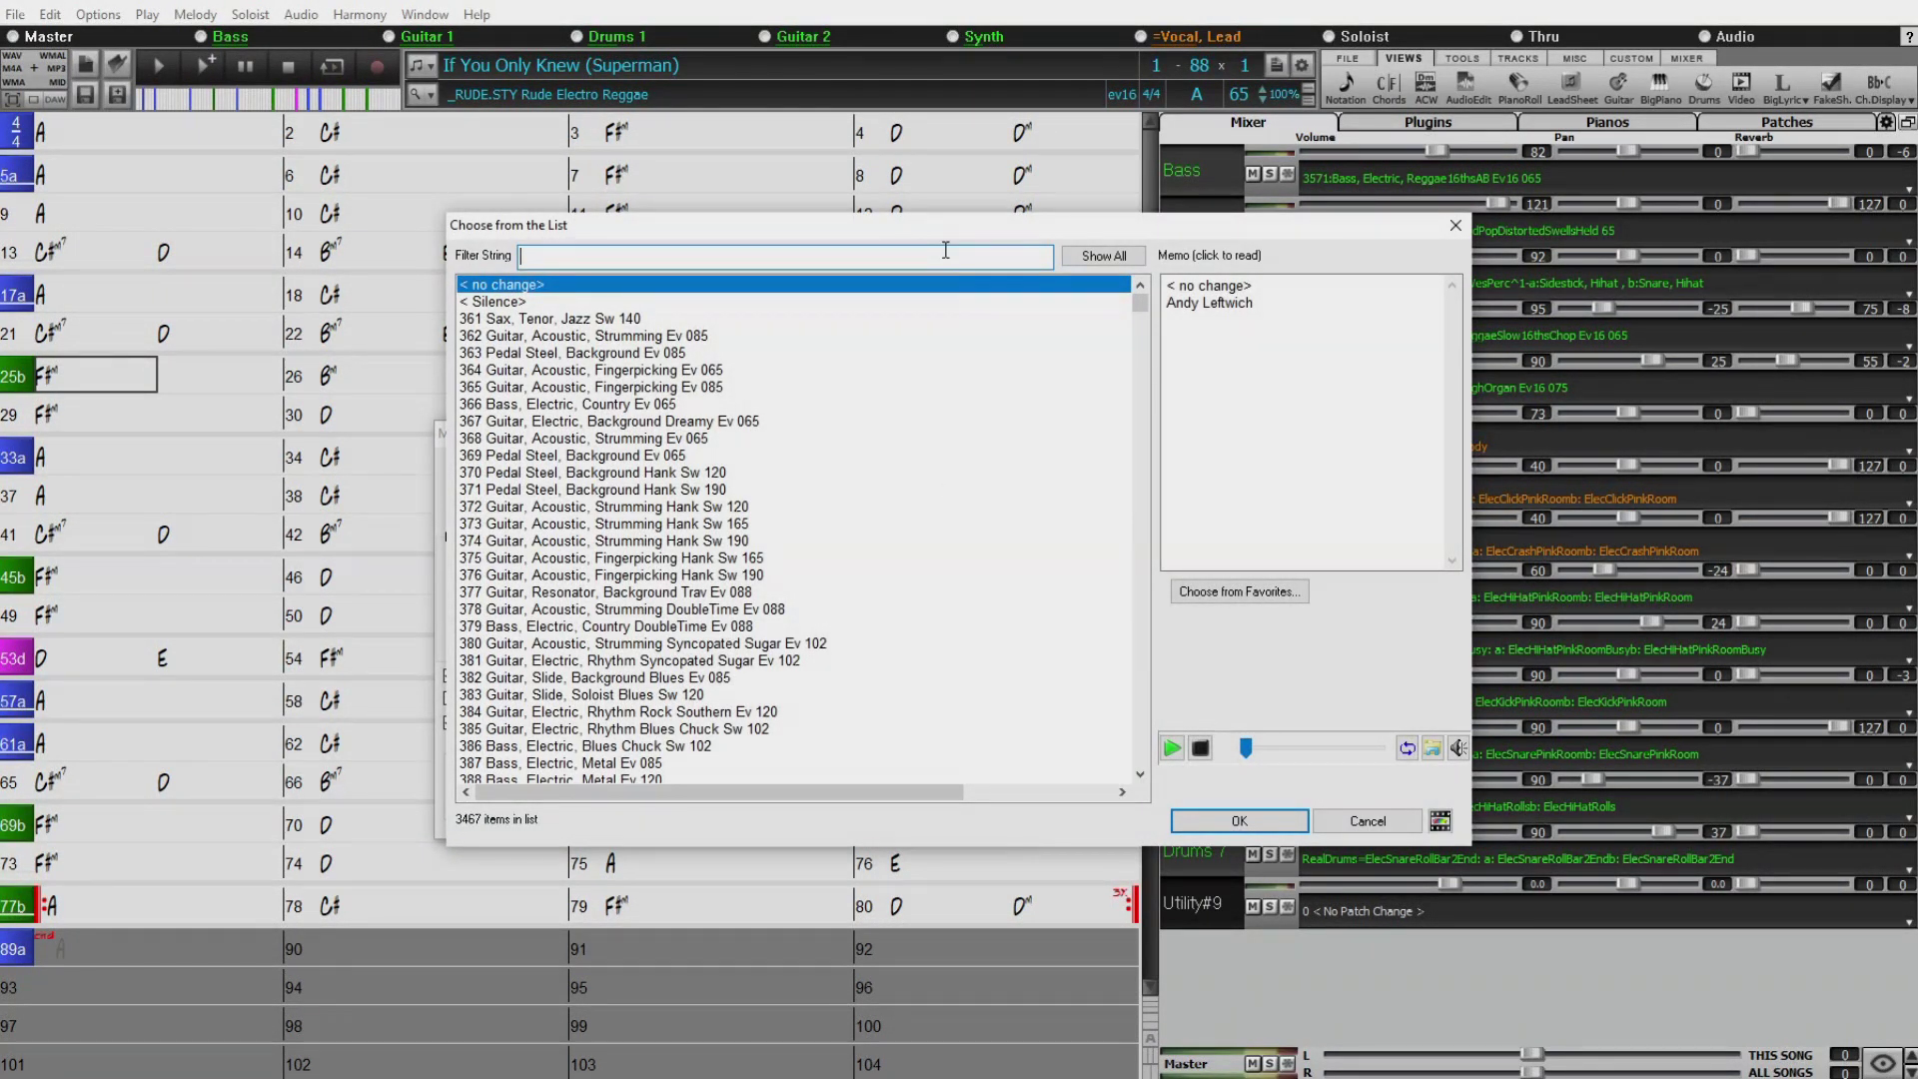
pyautogui.write('horn')
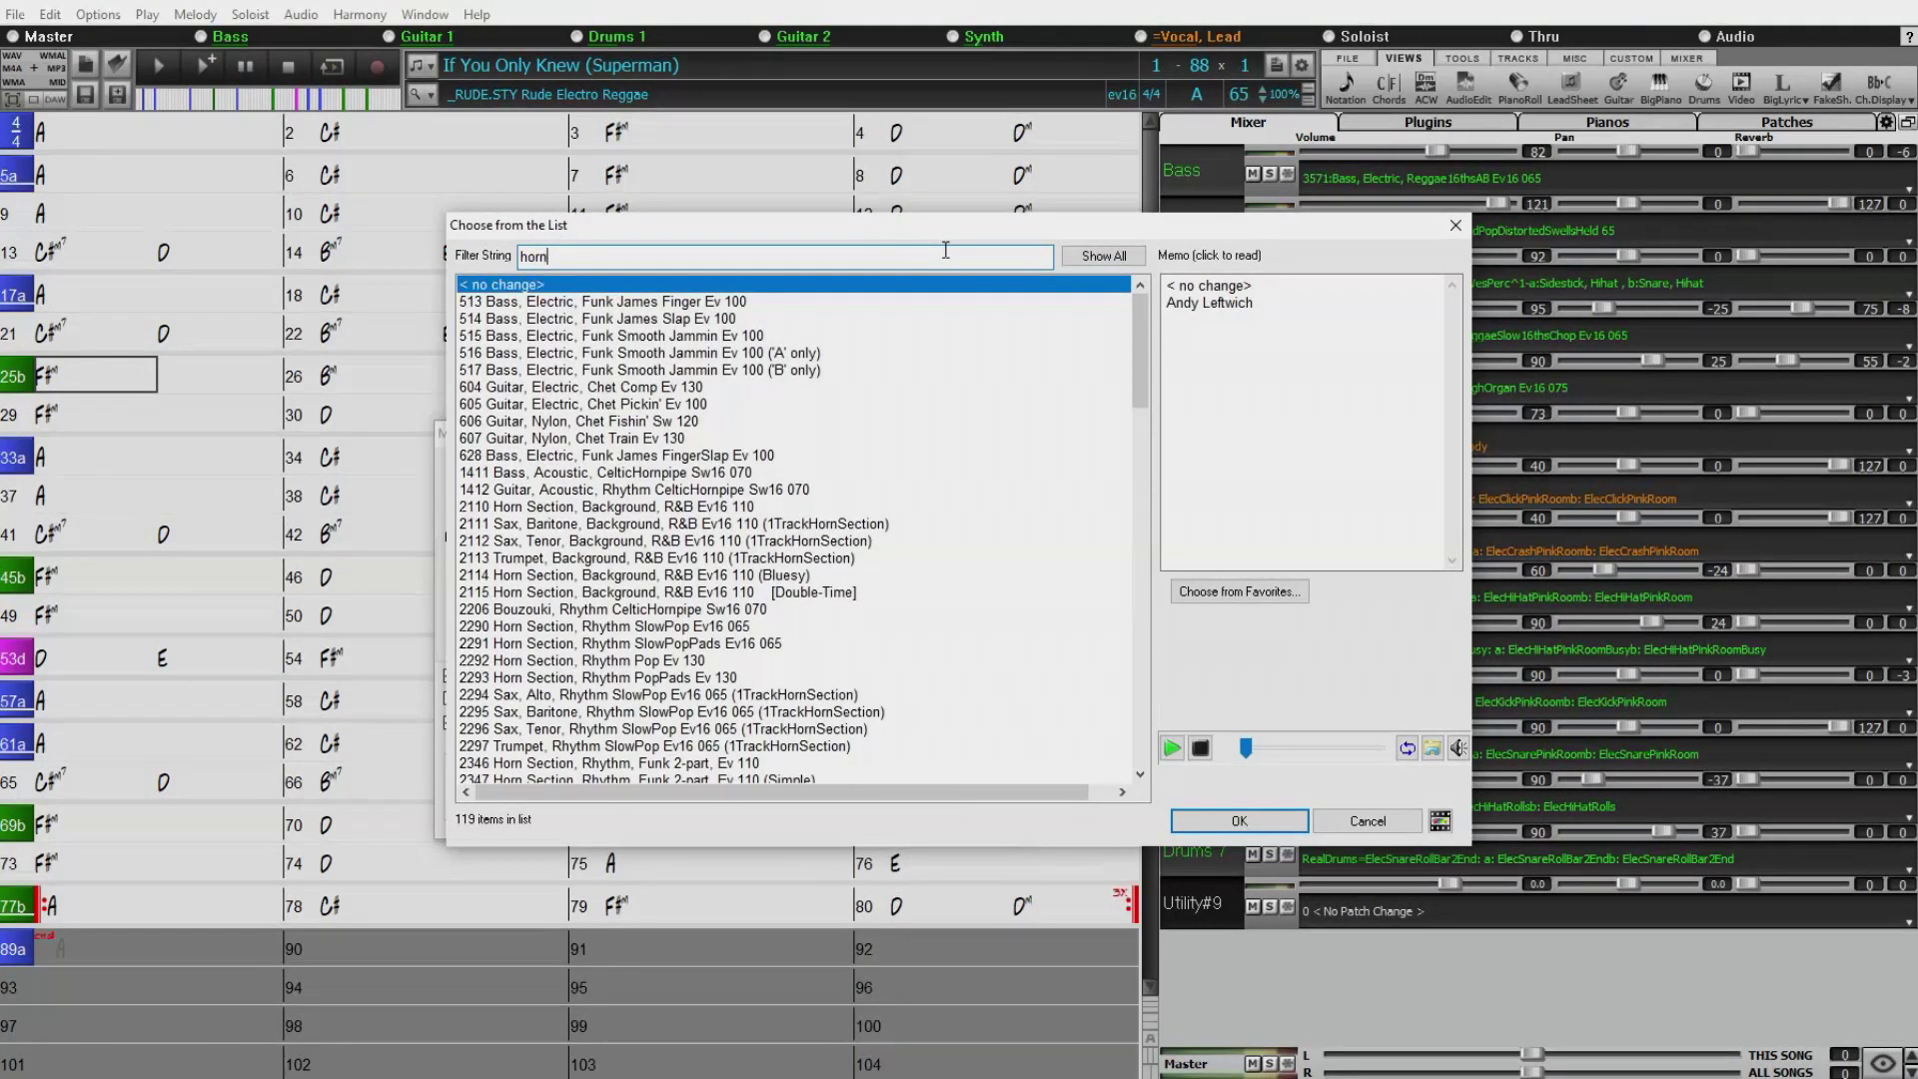
pyautogui.write(' section')
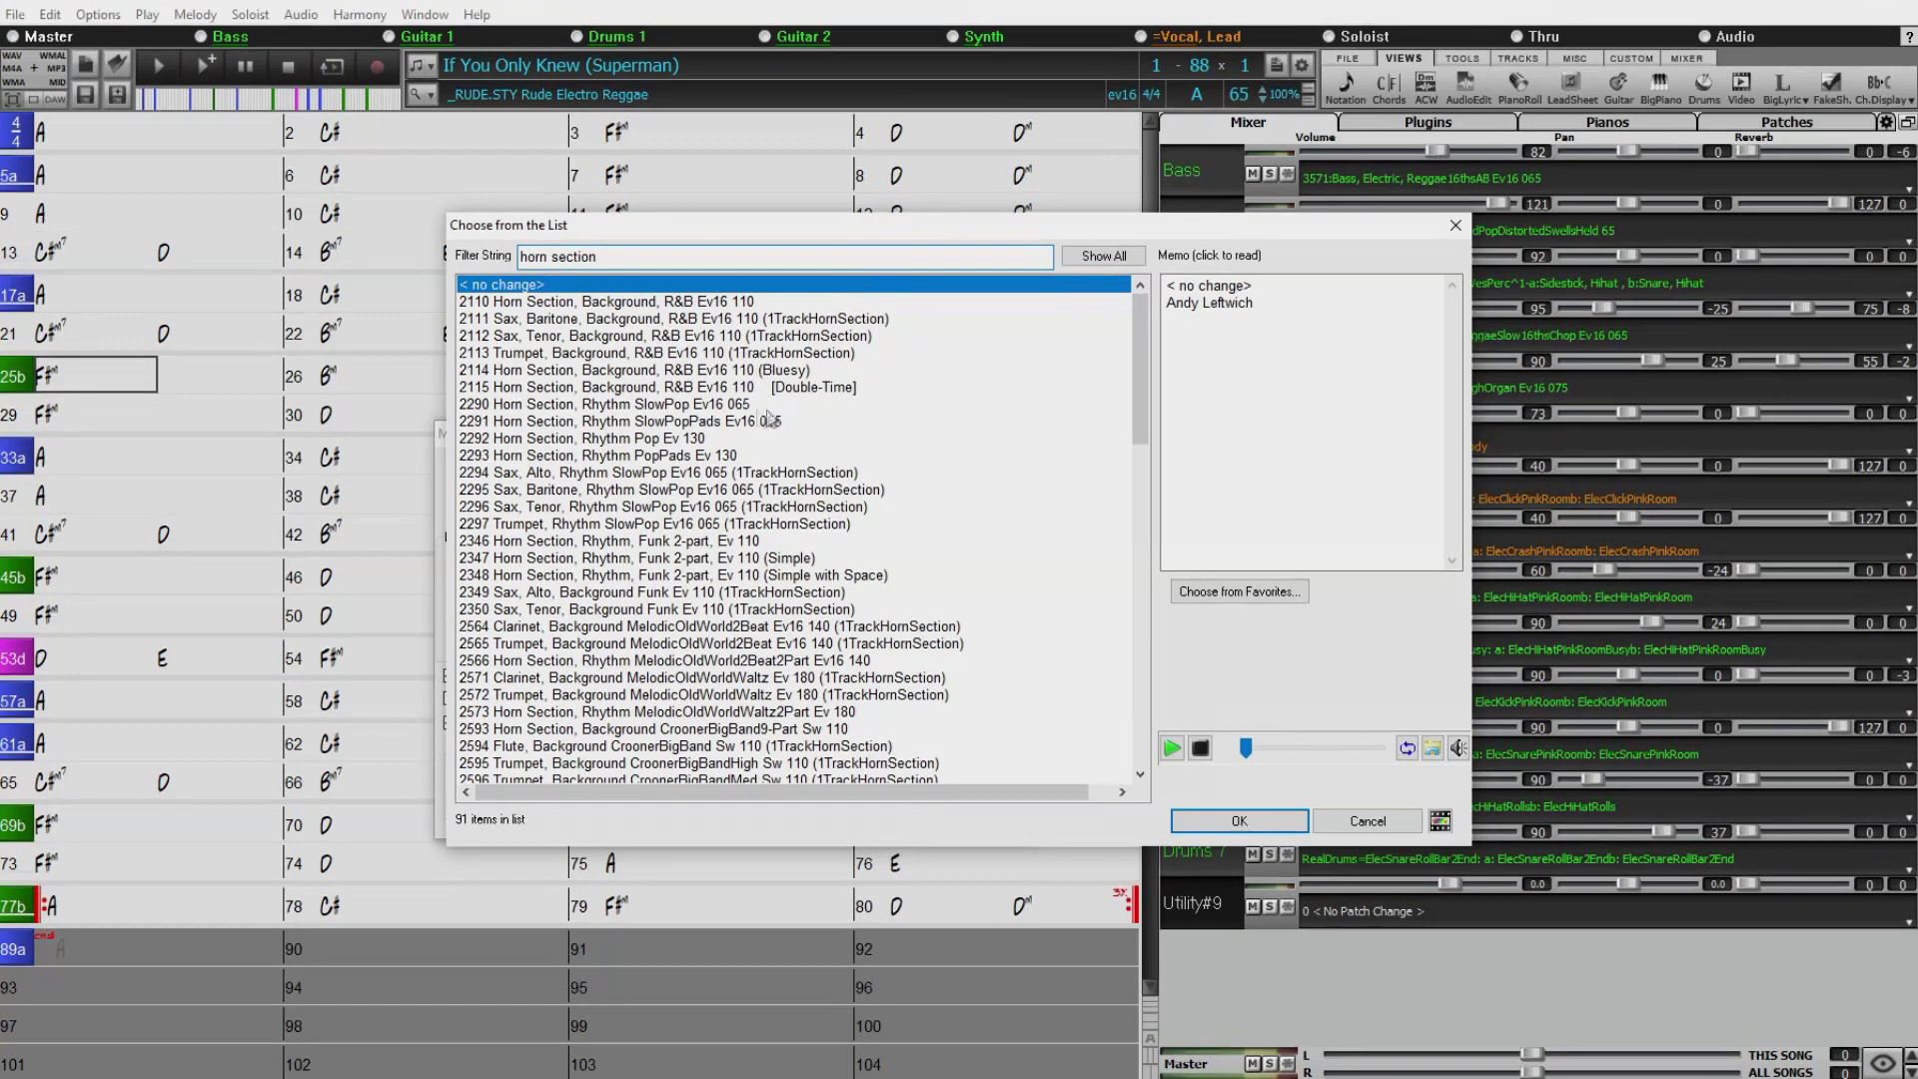
pyautogui.moveTo(769, 237); pyautogui.dragTo(709, 382)
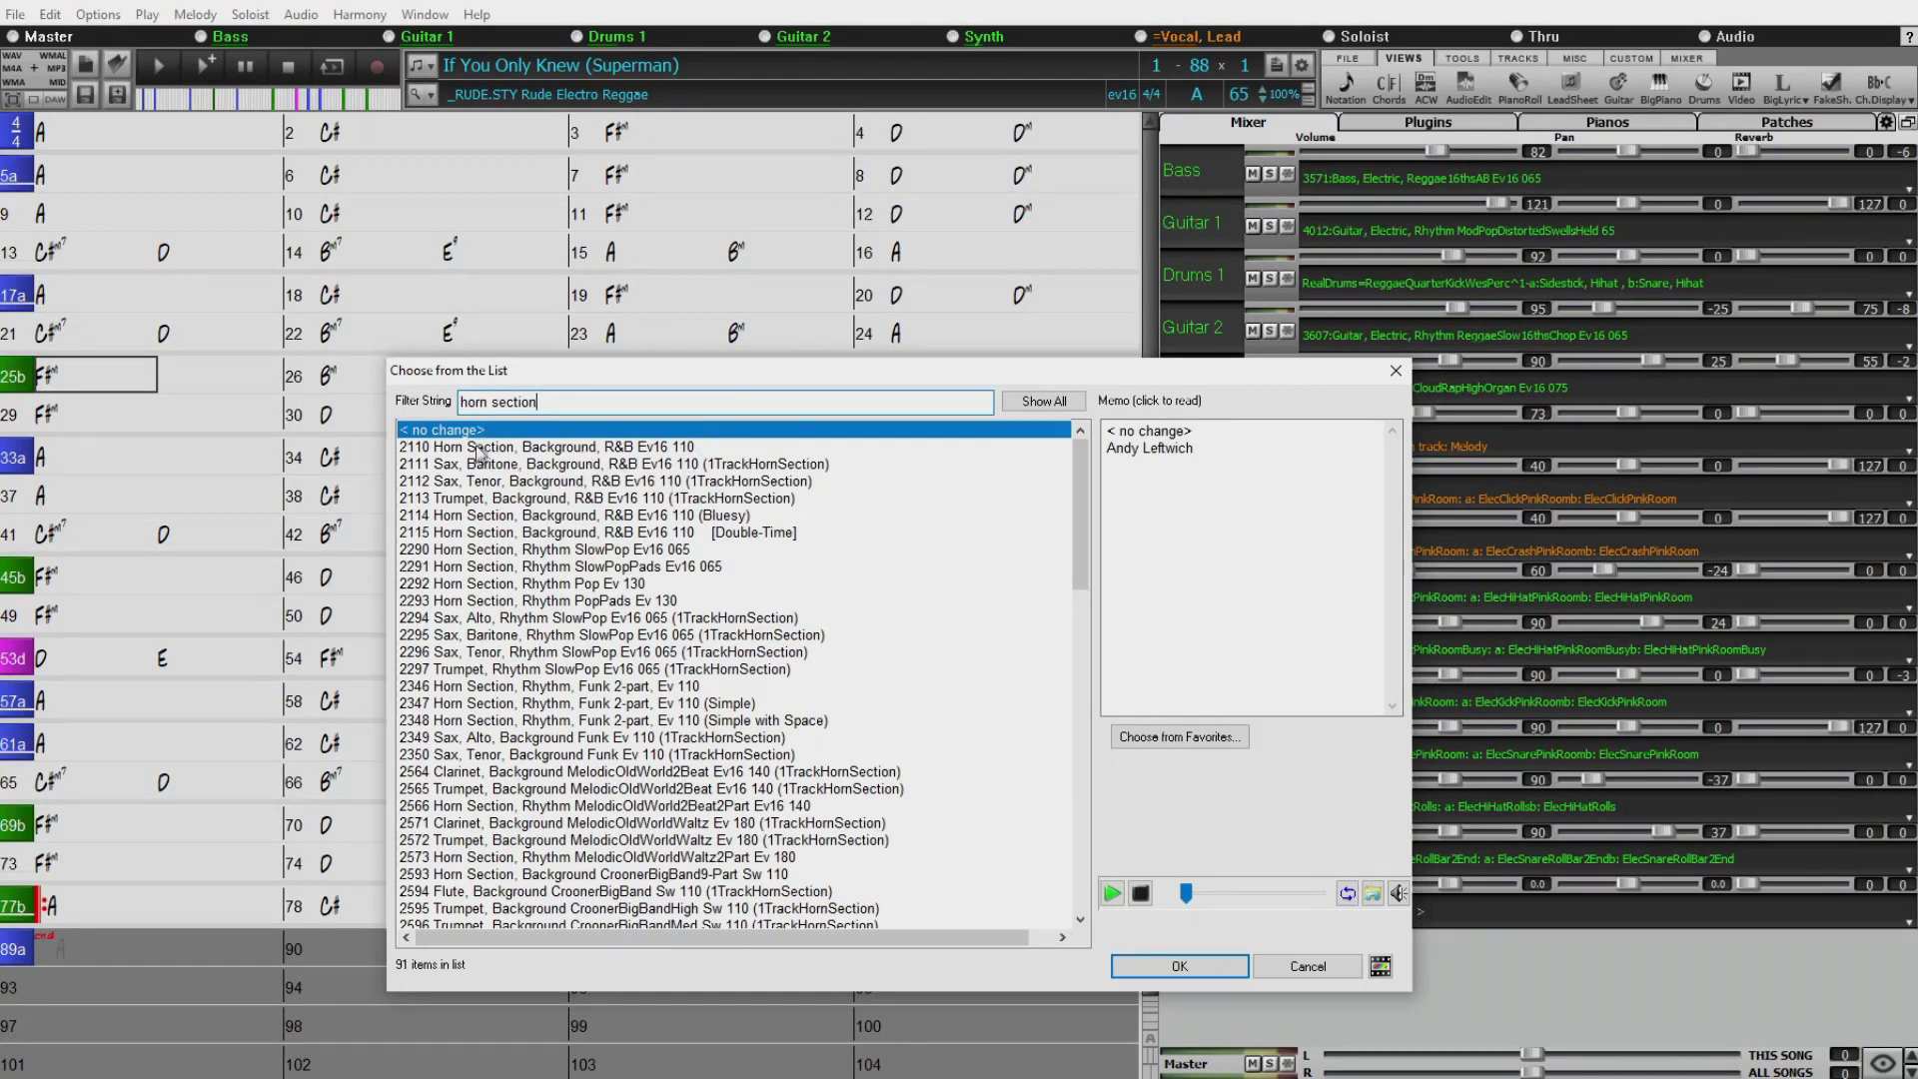
pyautogui.click(521, 449)
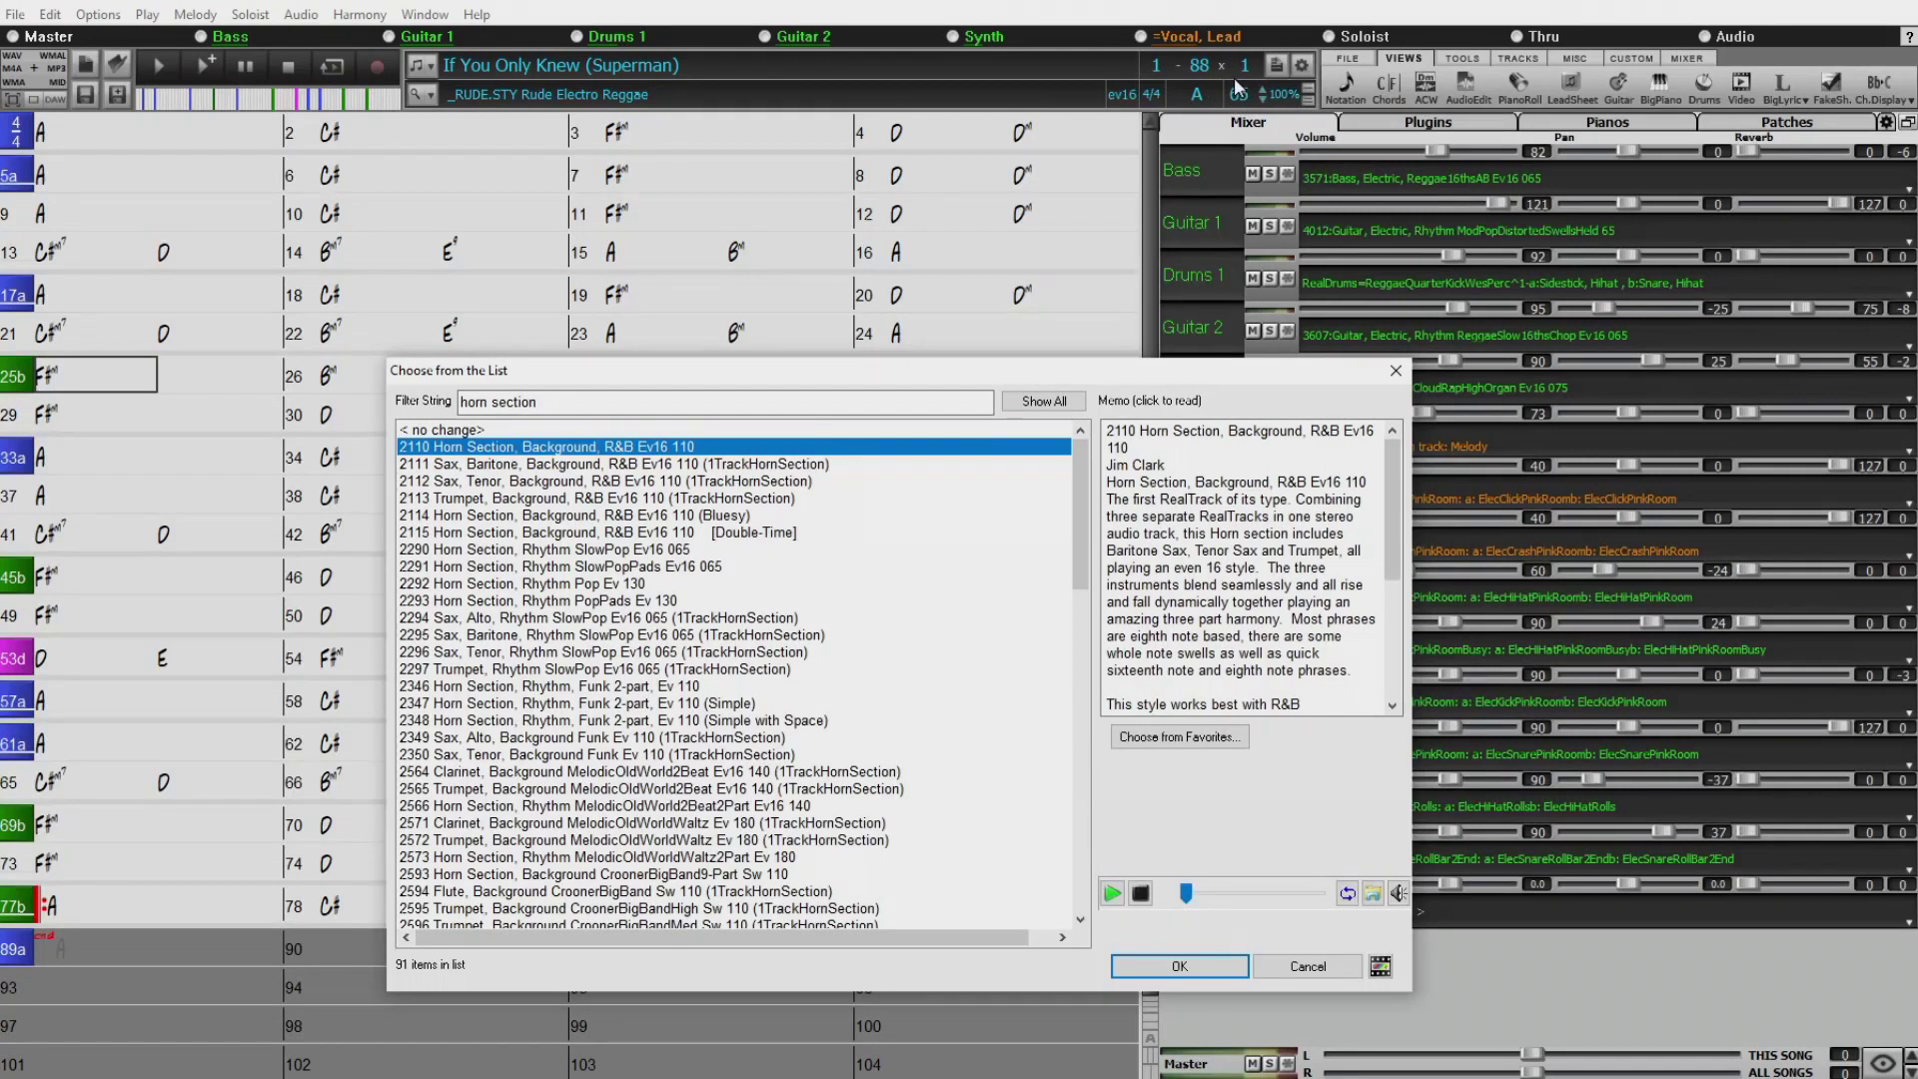
pyautogui.click(645, 549)
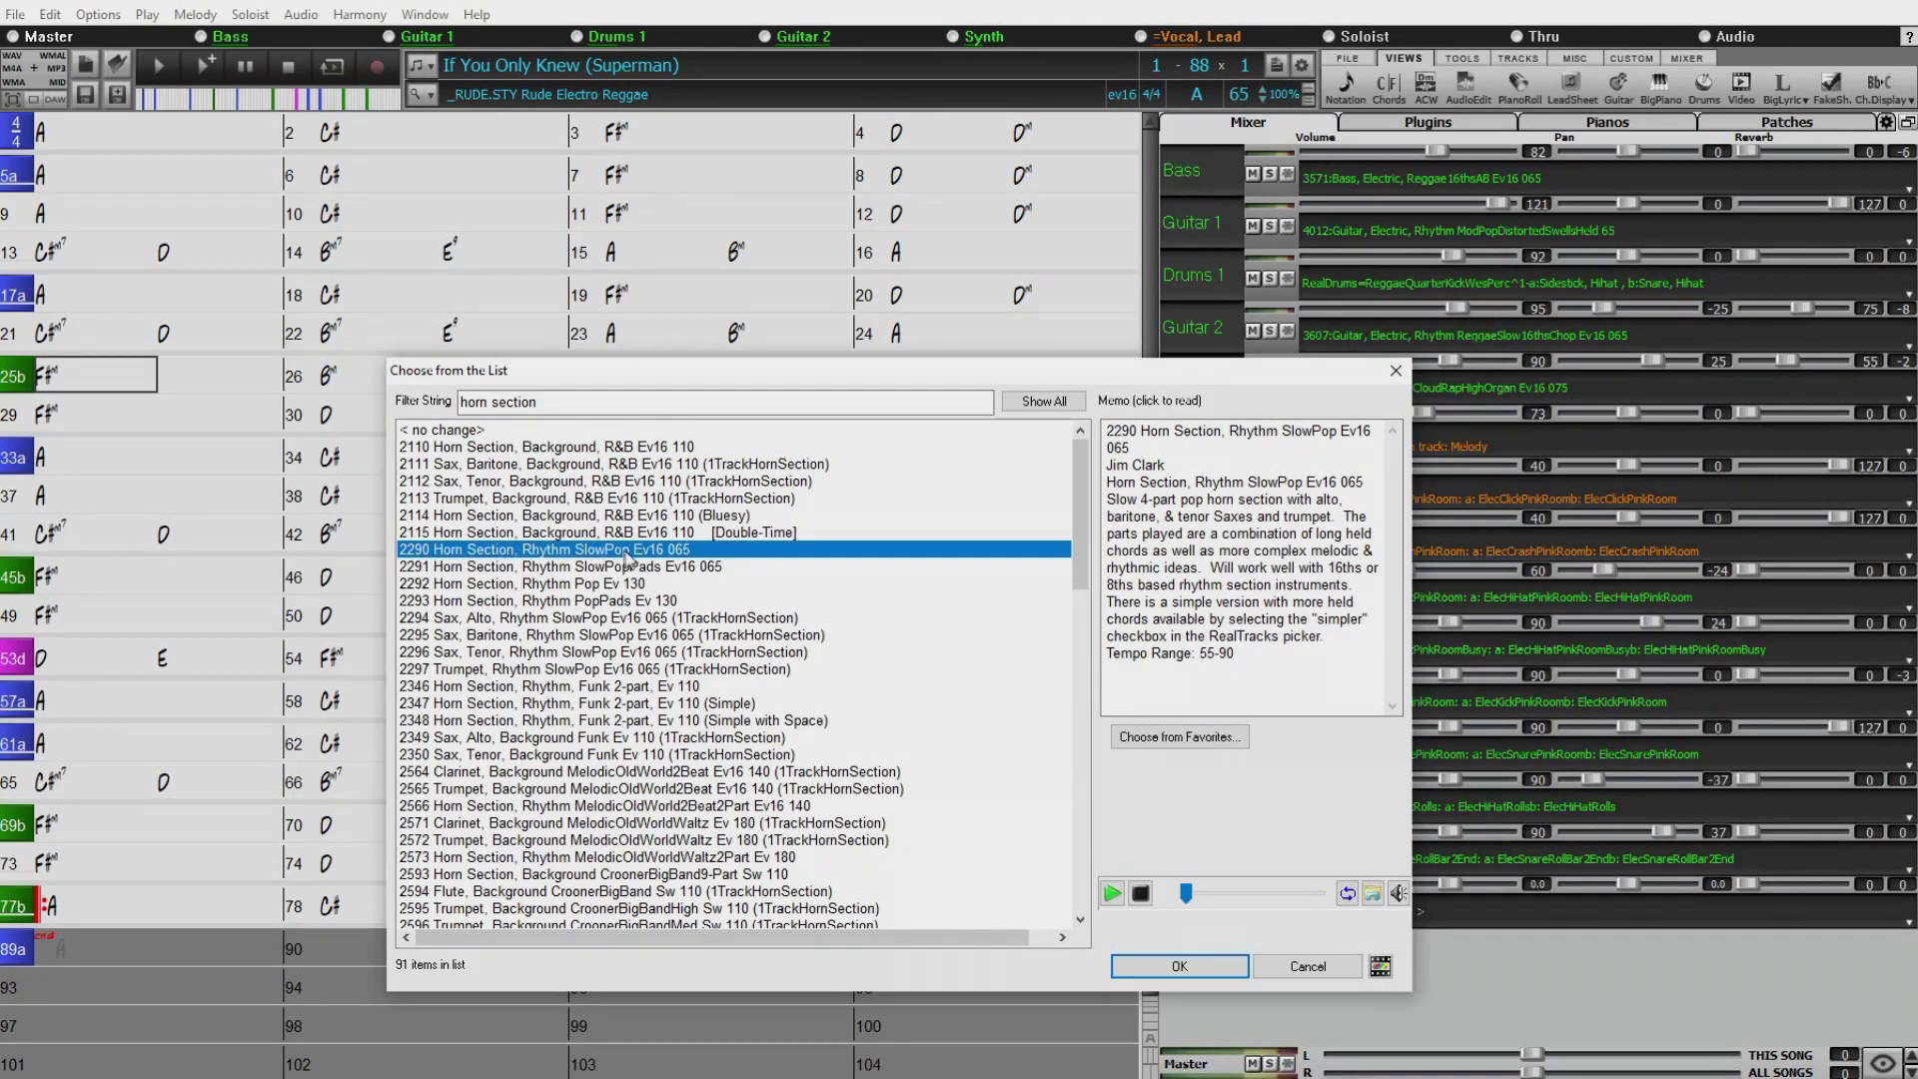
pyautogui.click(688, 566)
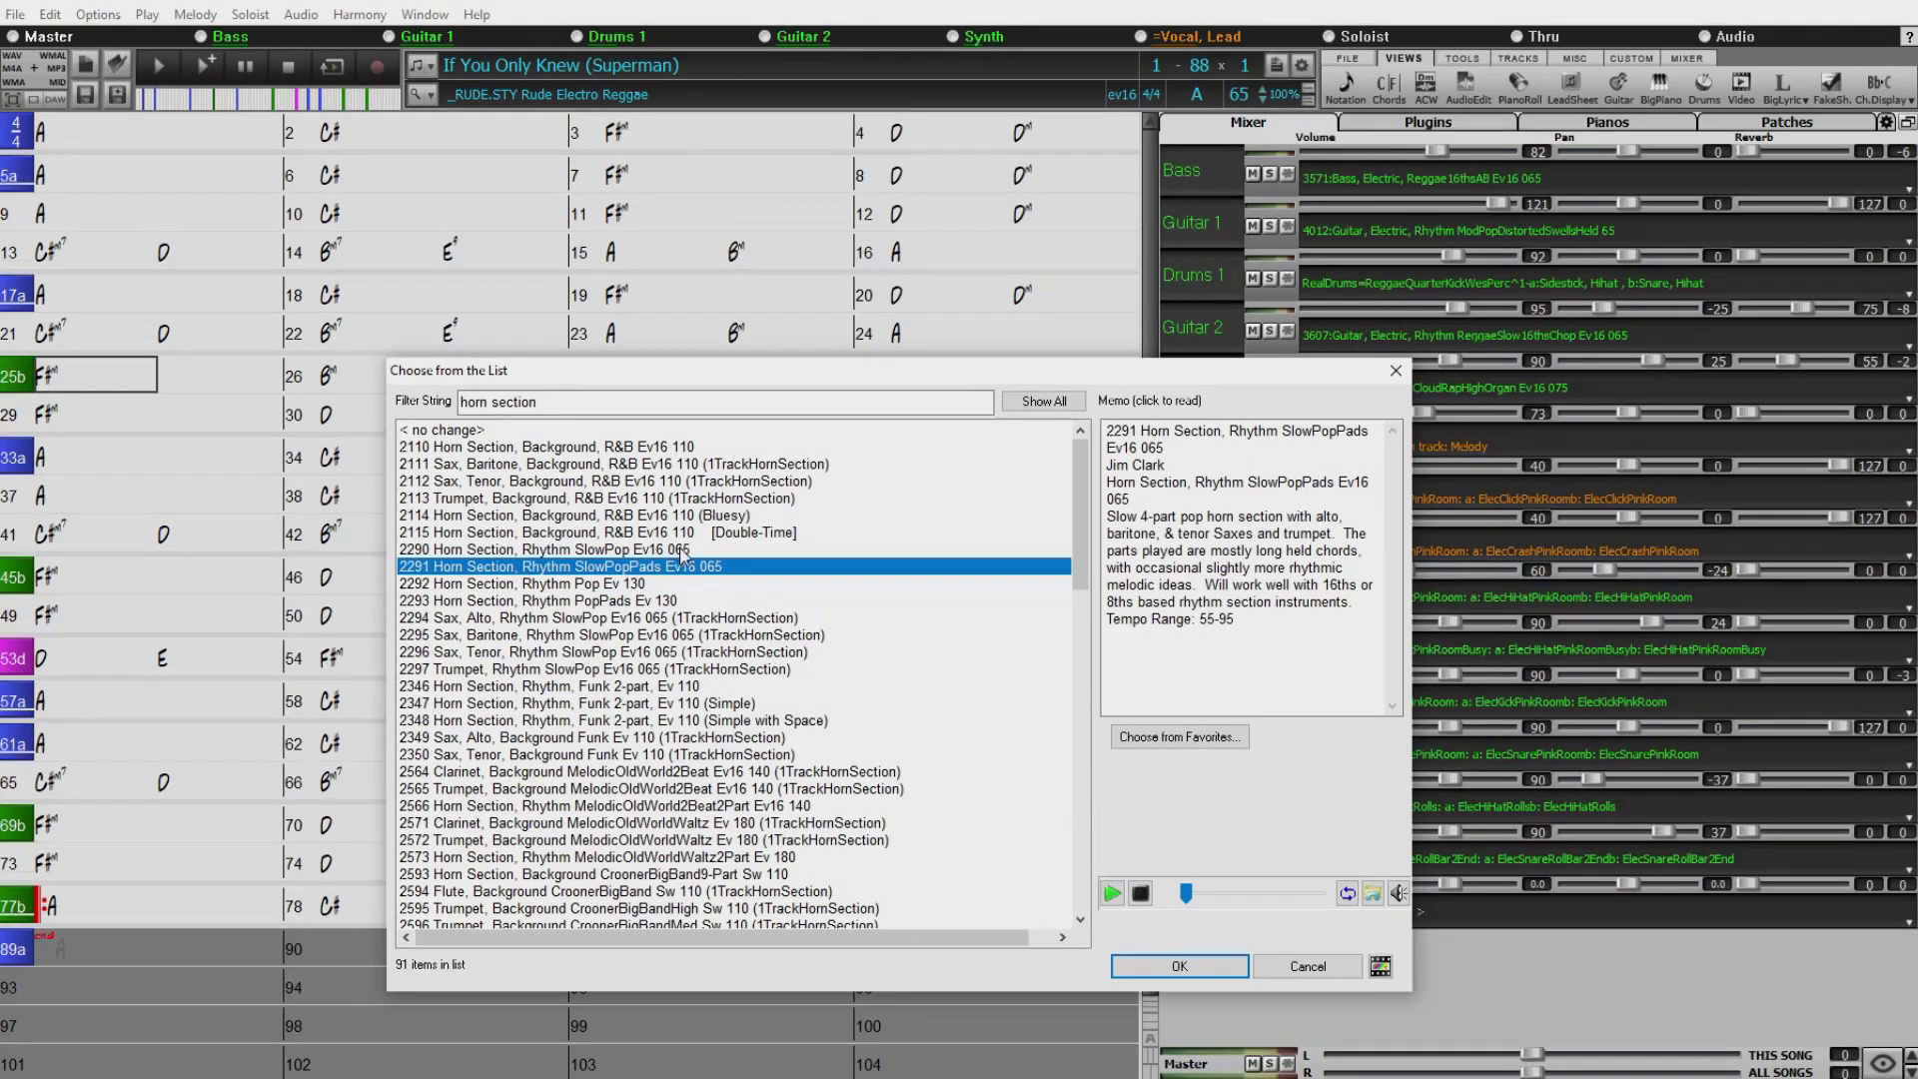
pyautogui.click(677, 549)
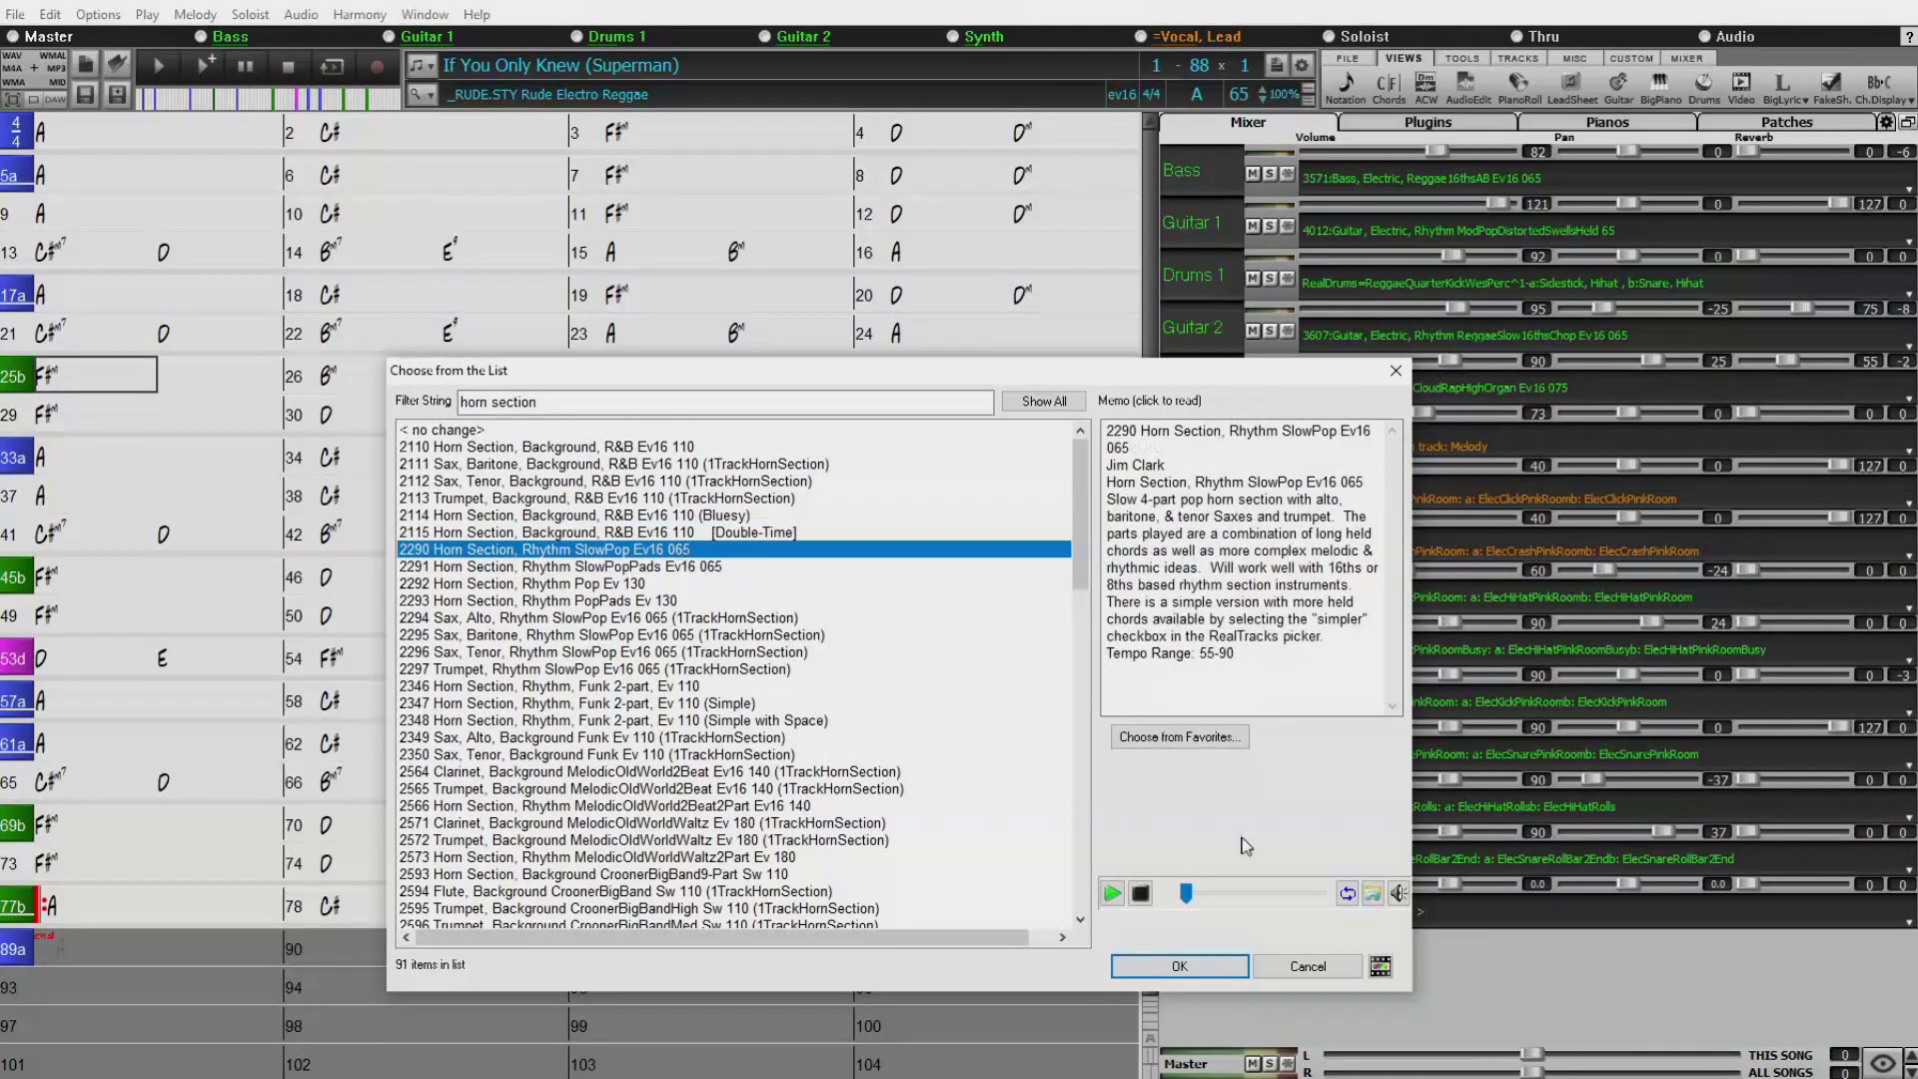
pyautogui.click(1197, 966)
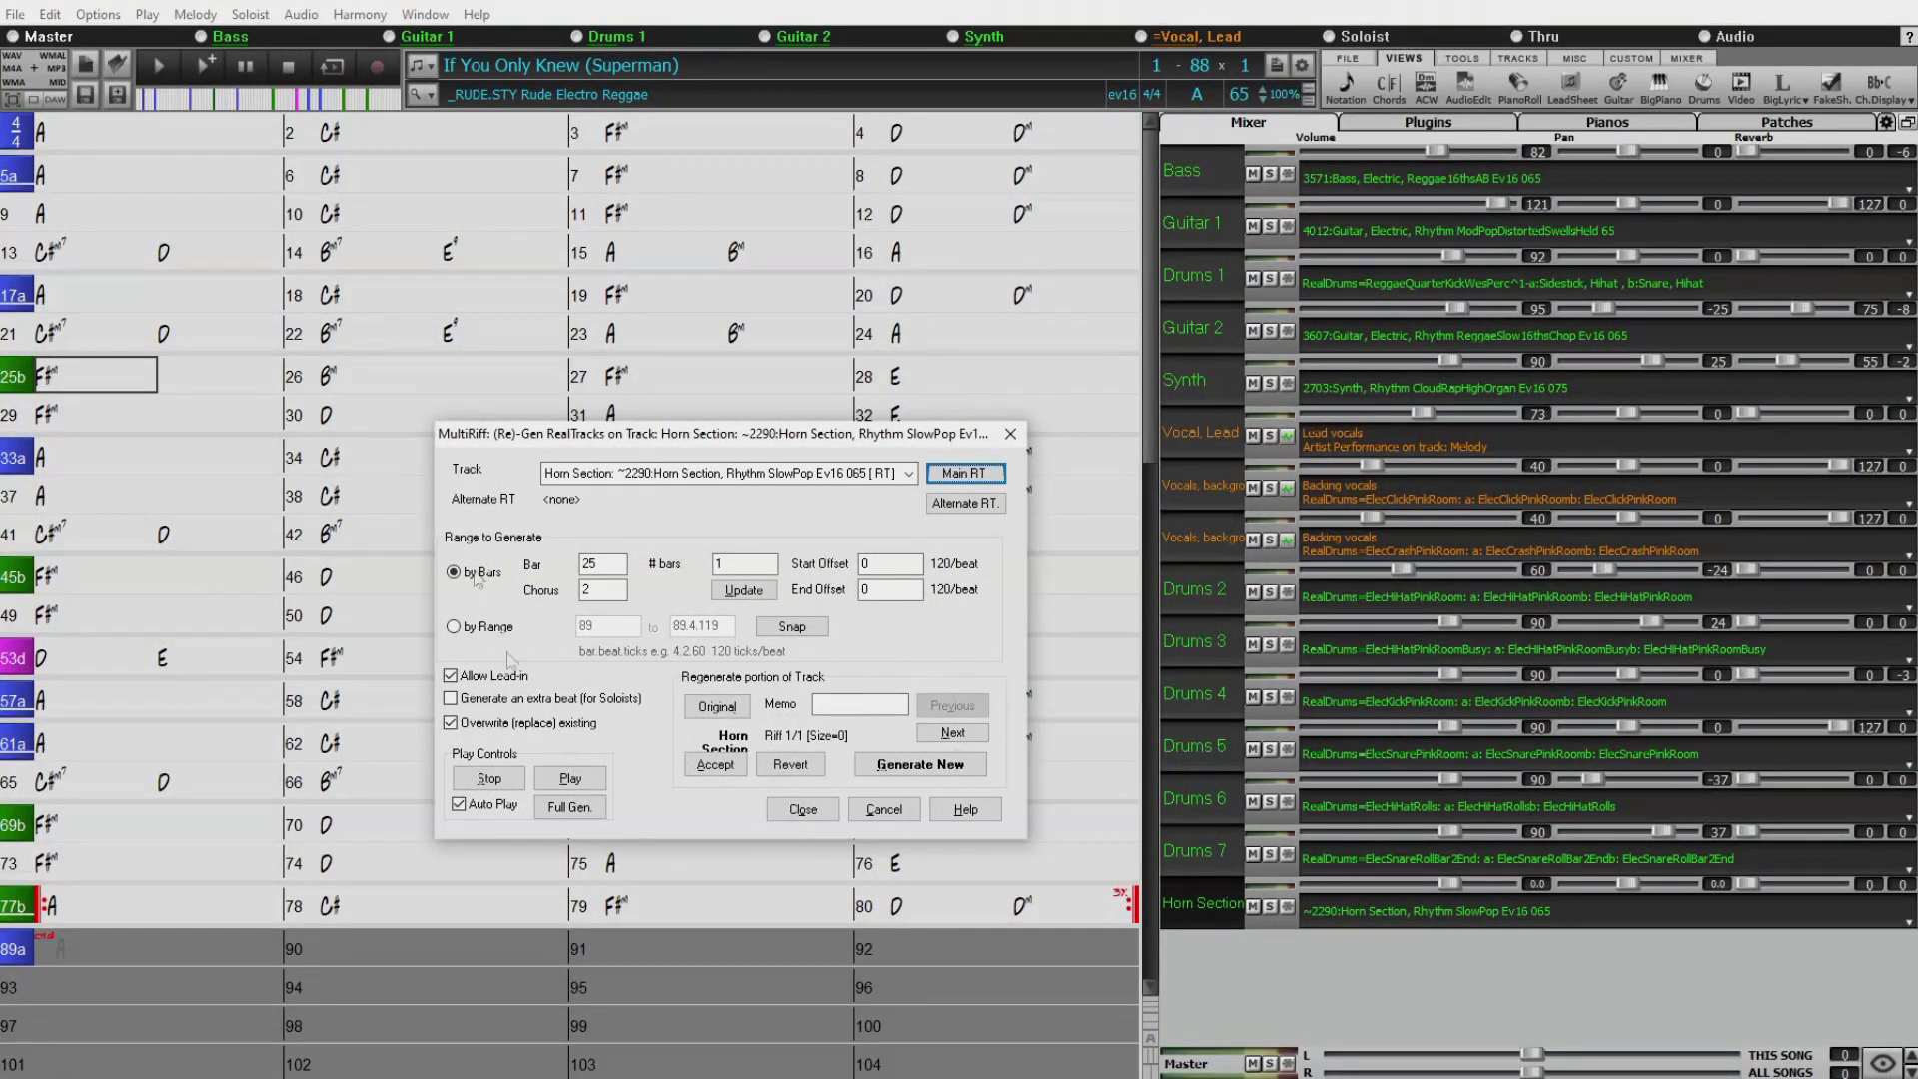
# Set the MultiRiff range to 8 bars from bar 25 in chorus 1 and disable Allow Lead-in.
pyautogui.moveTo(611, 443); pyautogui.dragTo(304, 597)
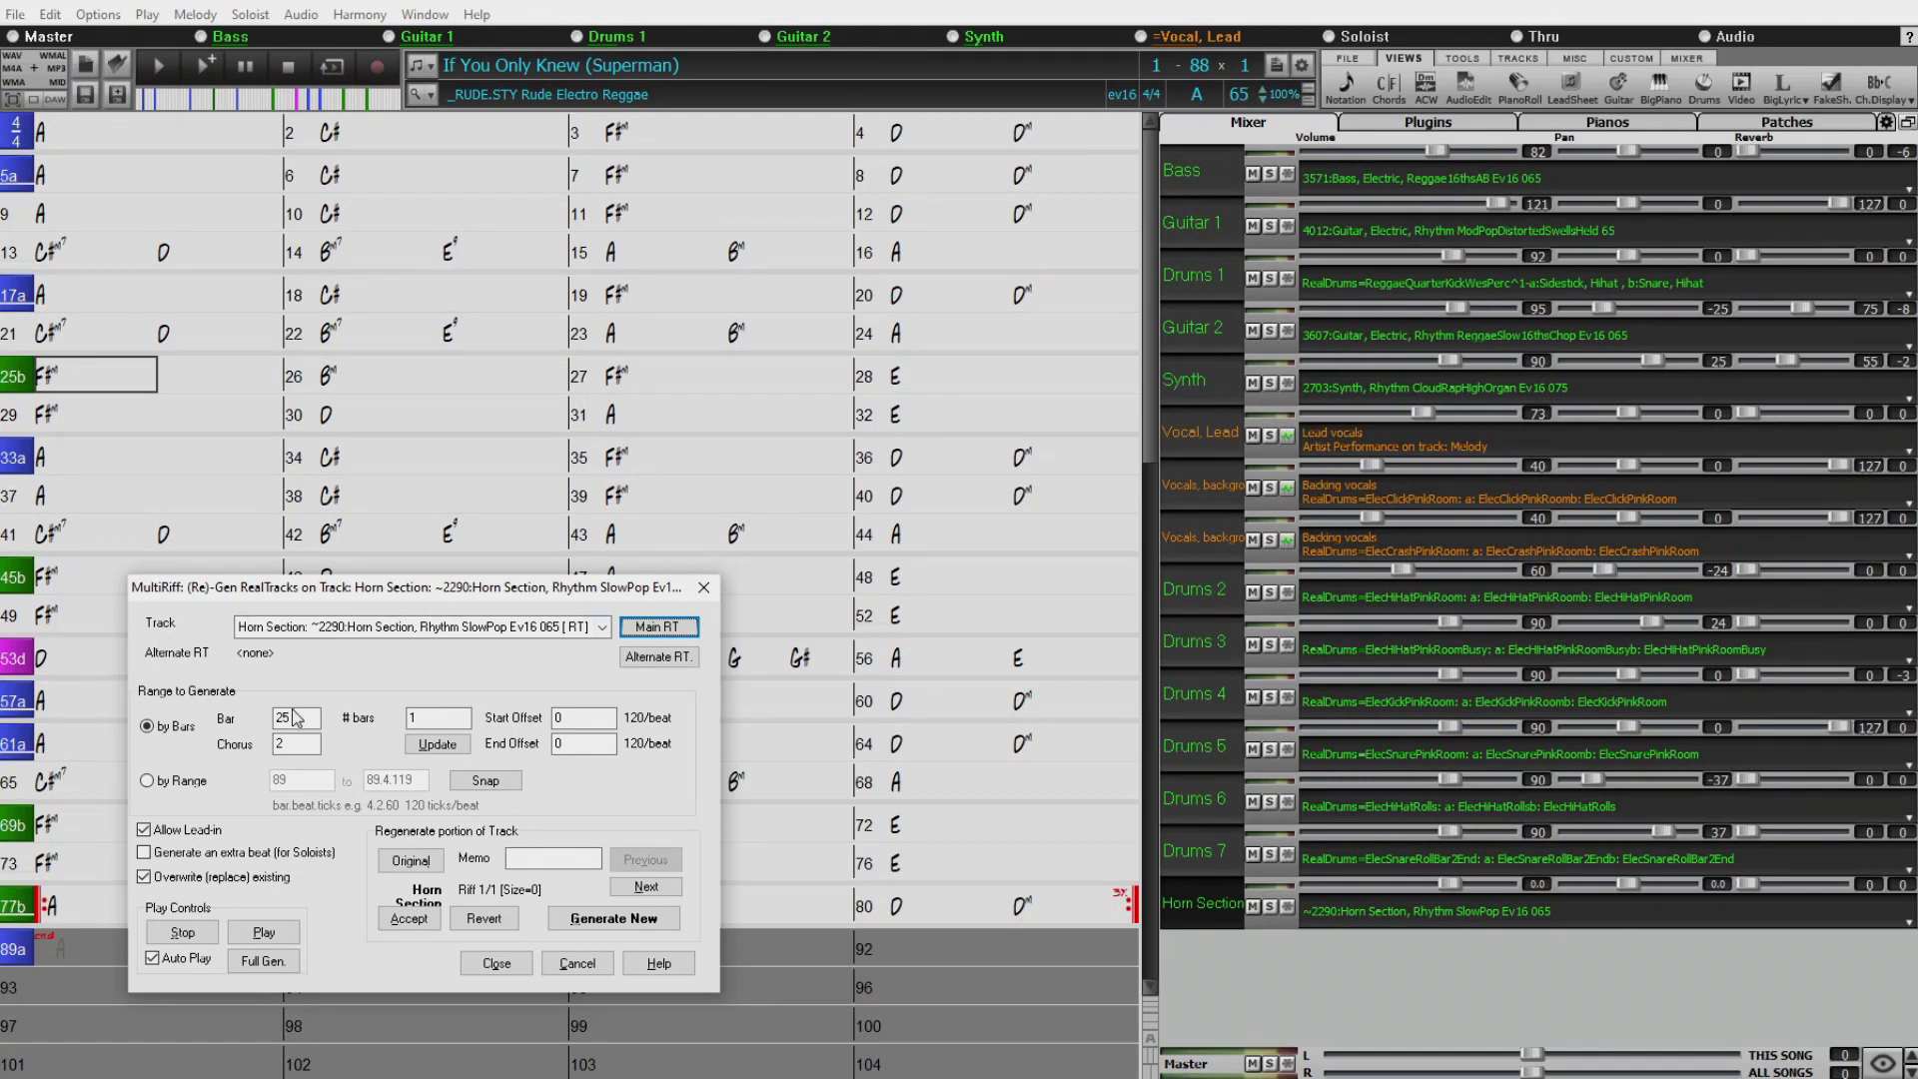
pyautogui.doubleClick(441, 717)
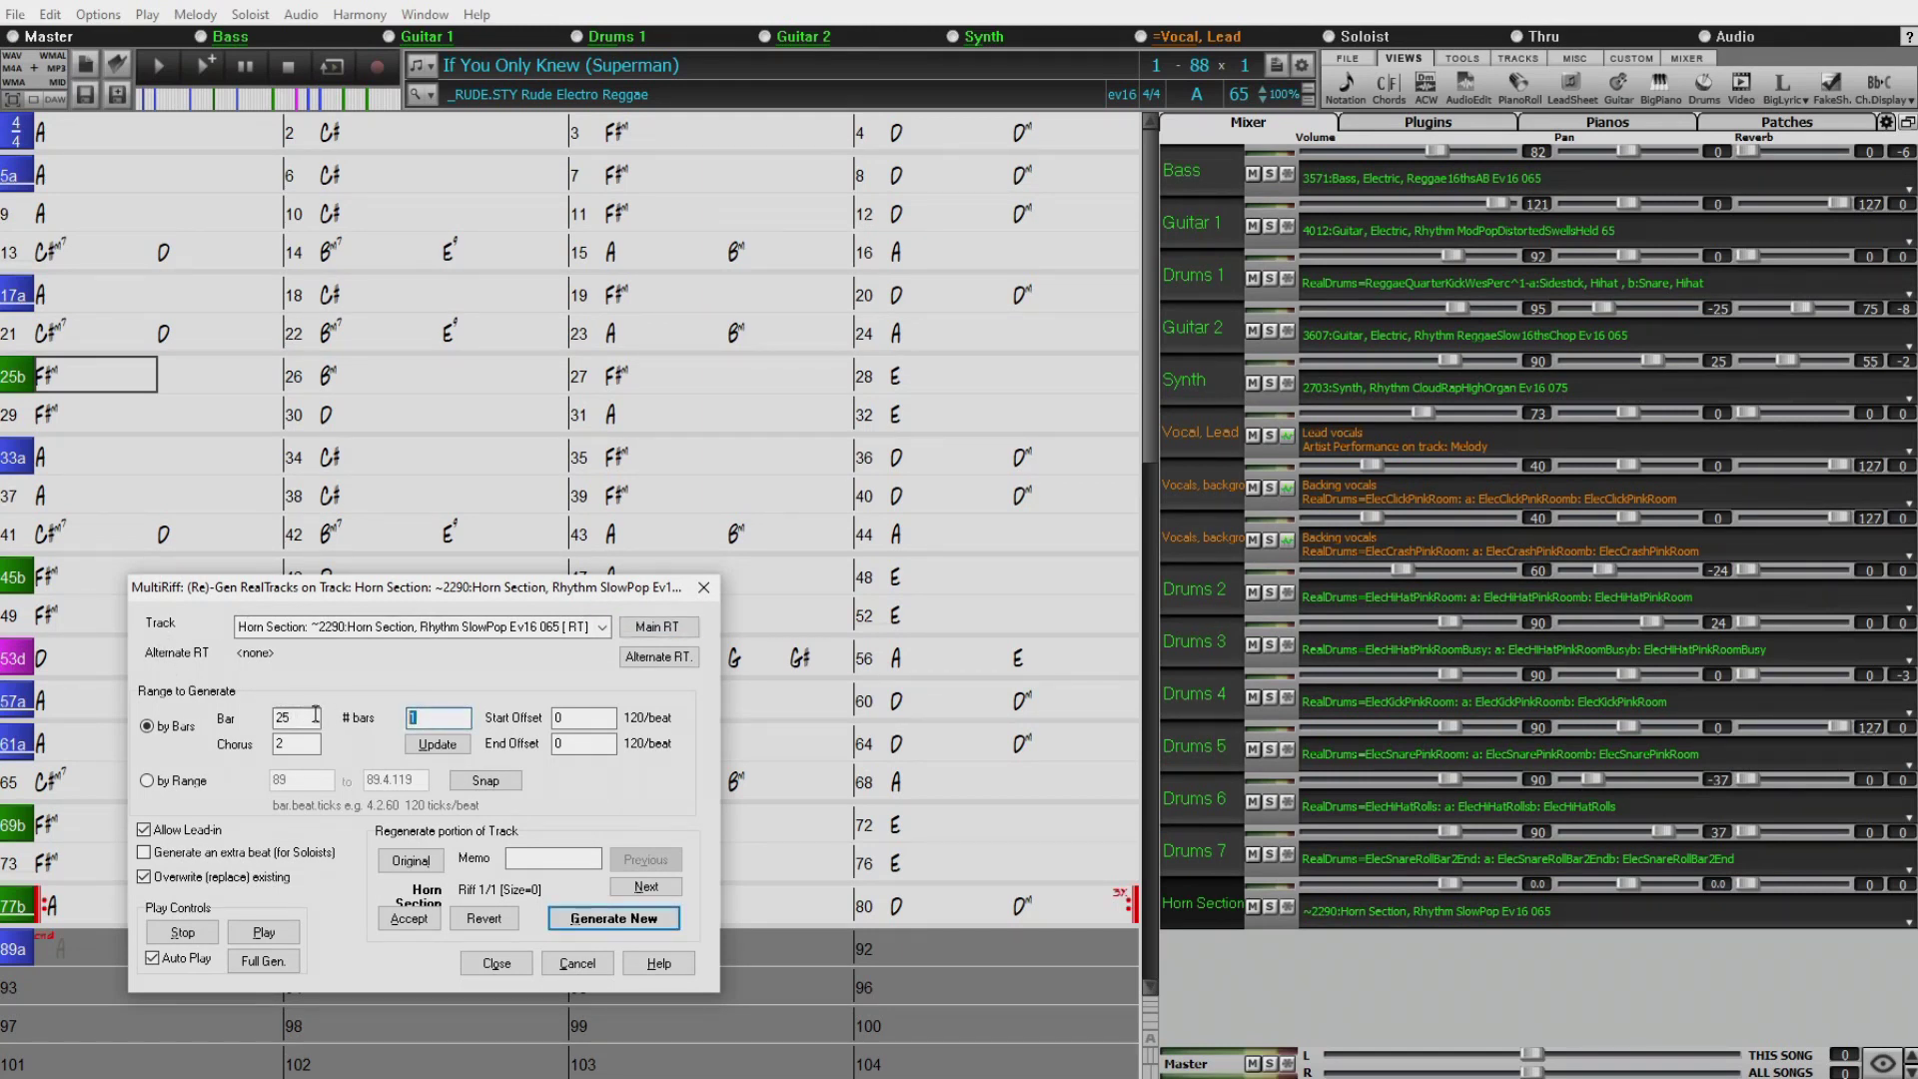
pyautogui.write('89')
pyautogui.doubleClick(295, 744)
pyautogui.write('1')
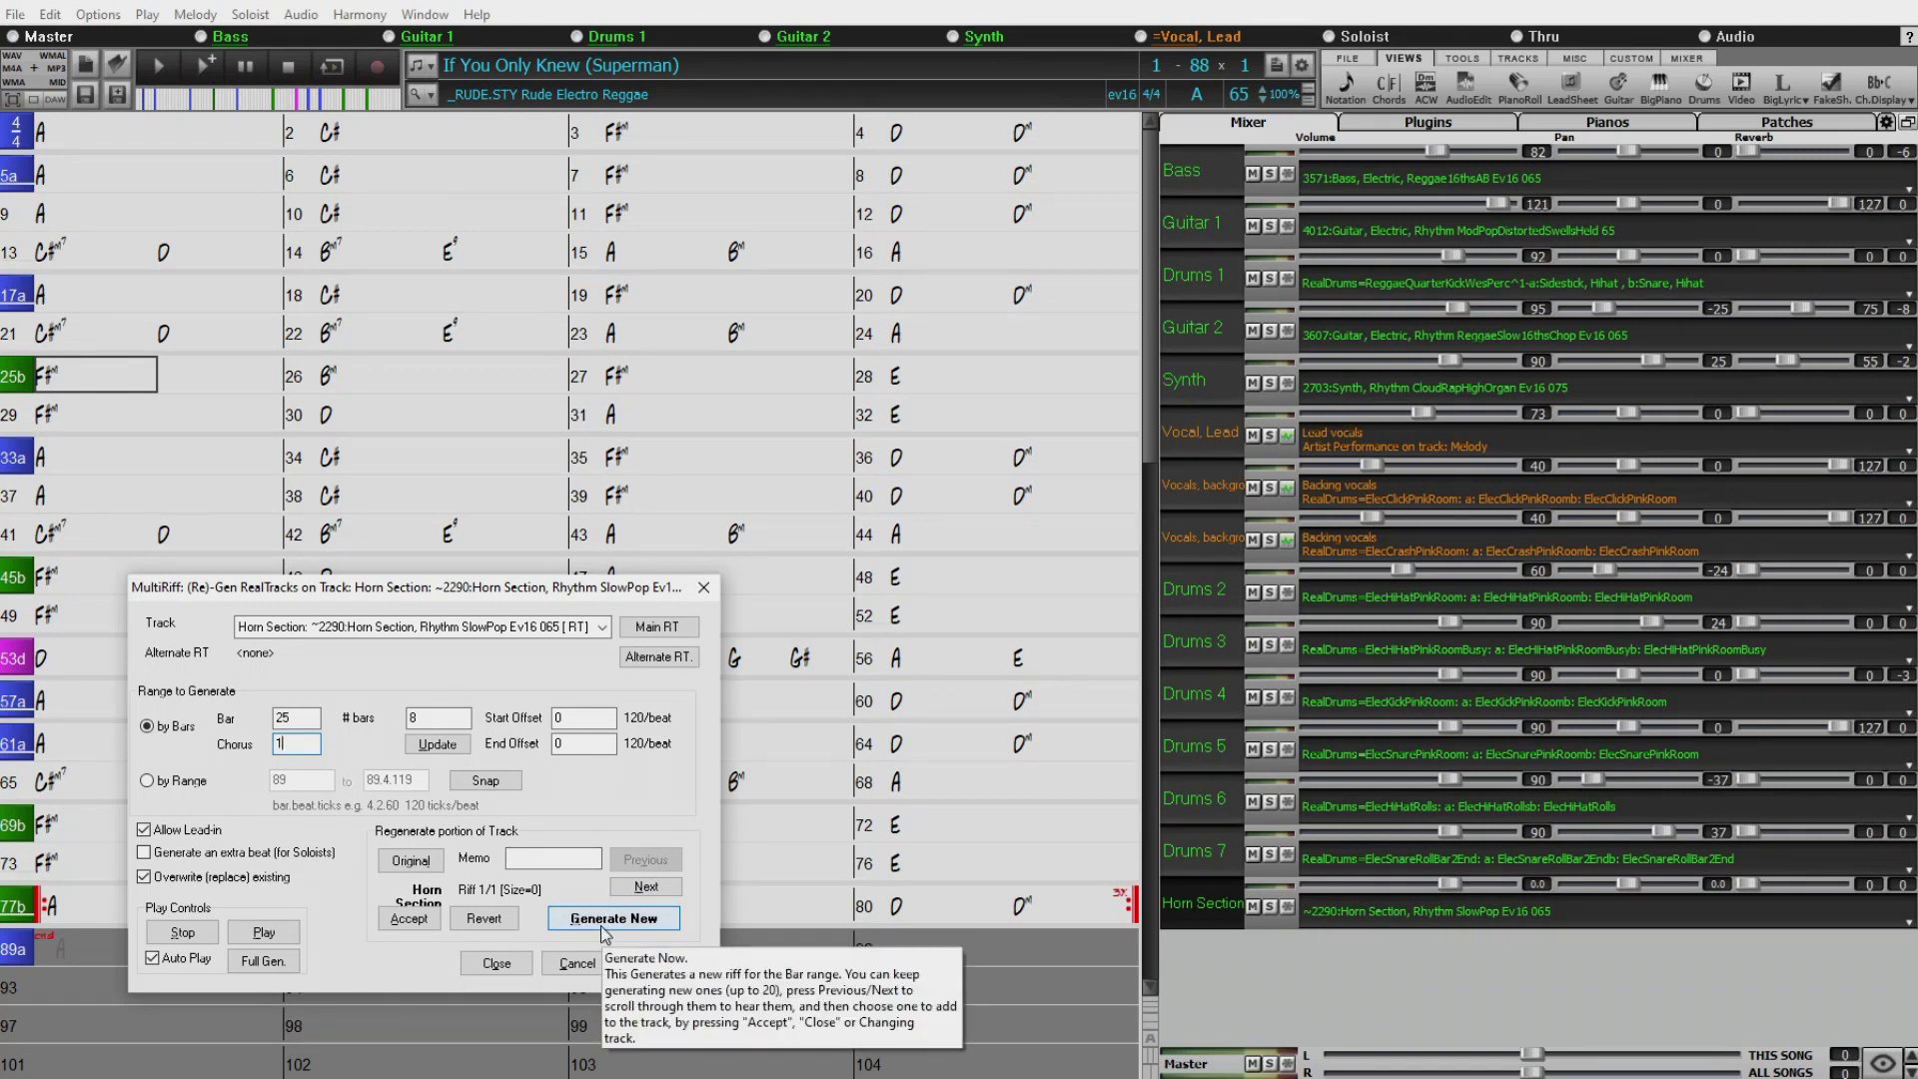
pyautogui.click(172, 832)
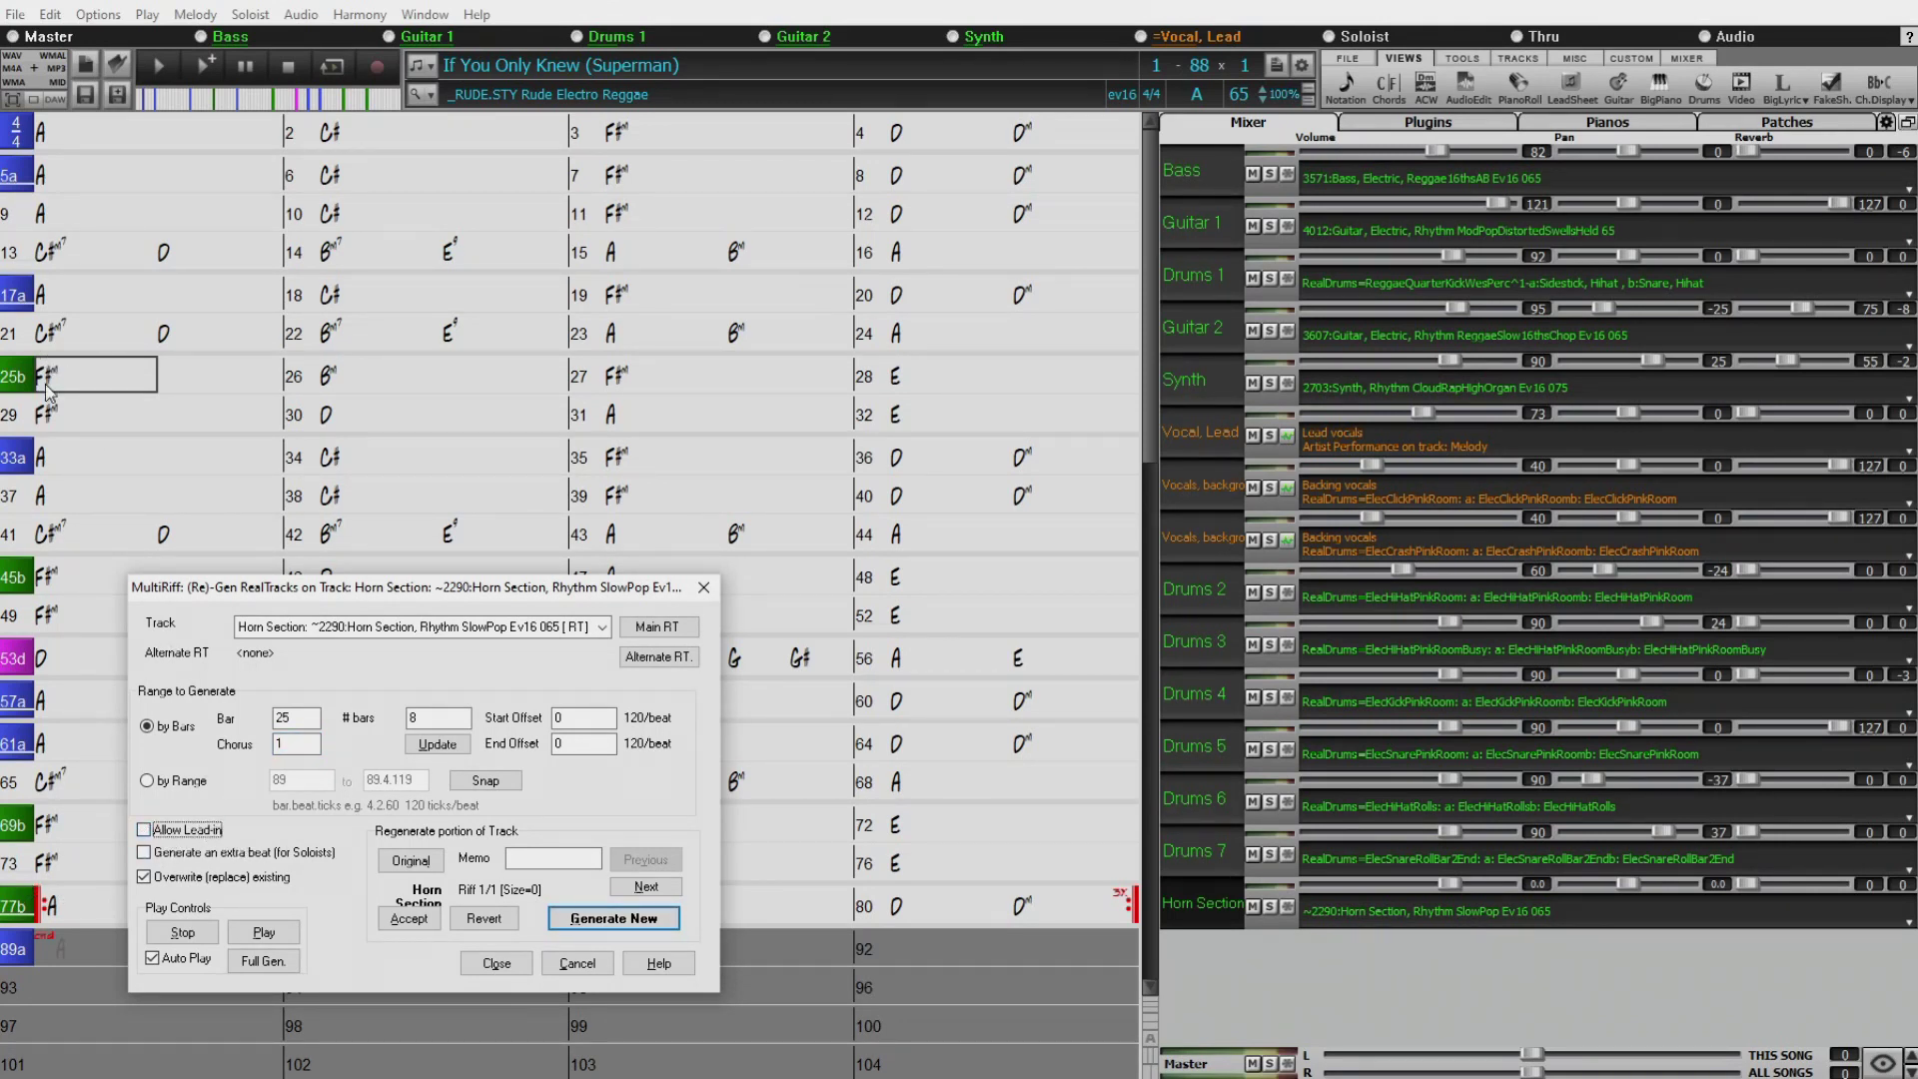
# Generate a new riff for the Horn Section track, listen to it and accept it.
pyautogui.click(629, 919)
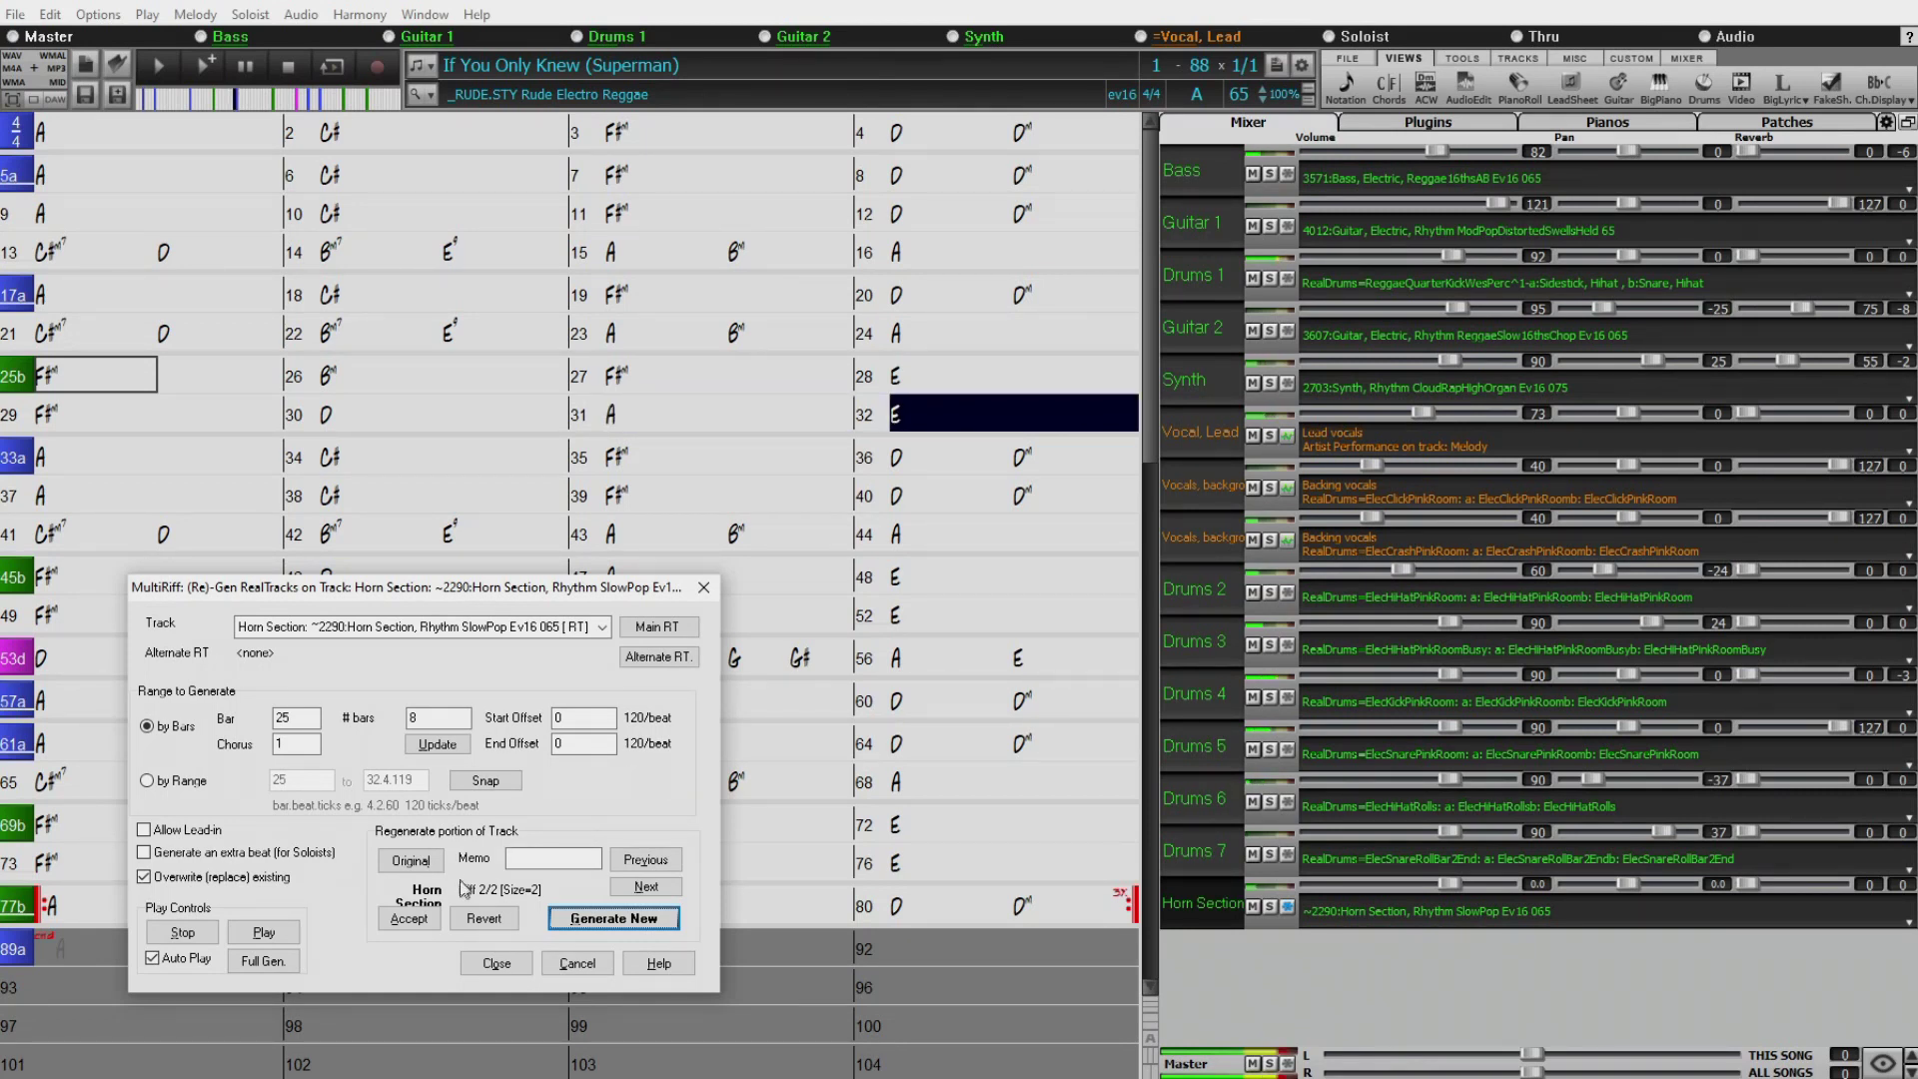
pyautogui.click(202, 937)
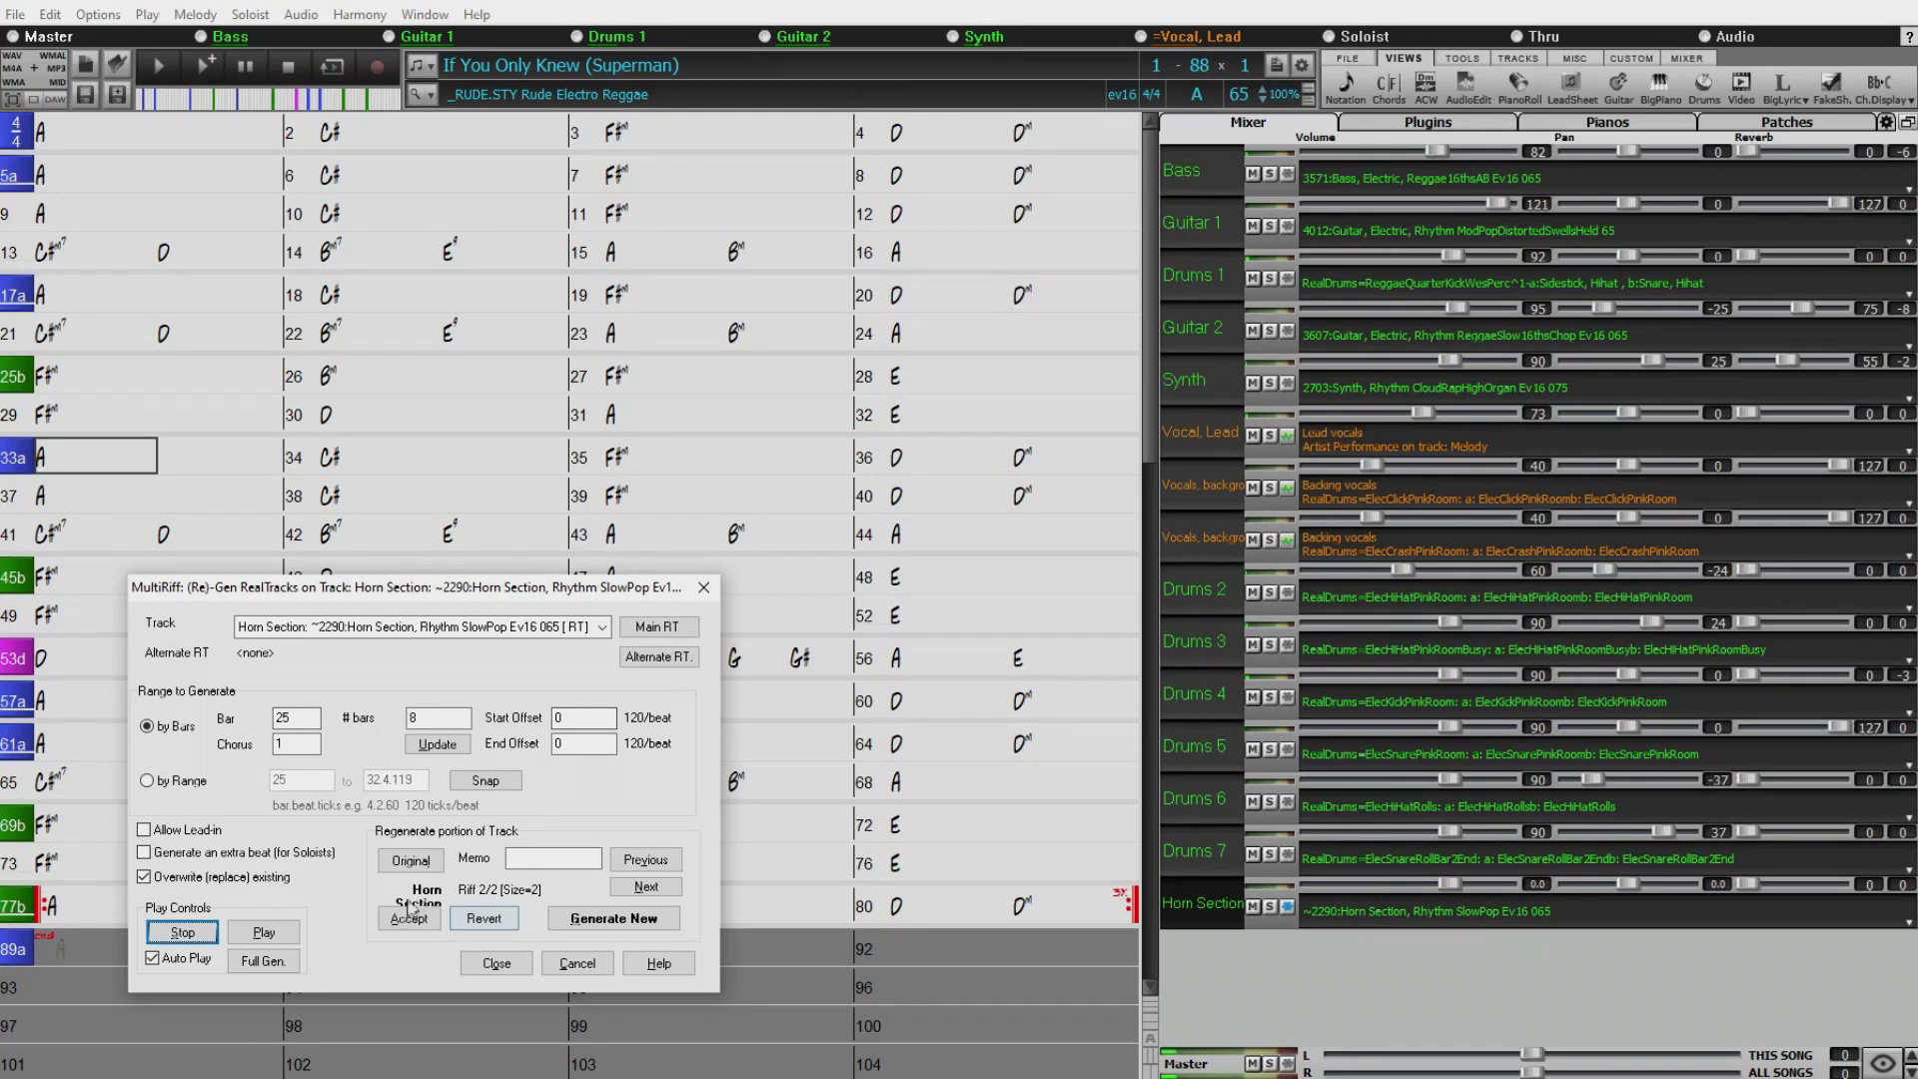
pyautogui.click(424, 930)
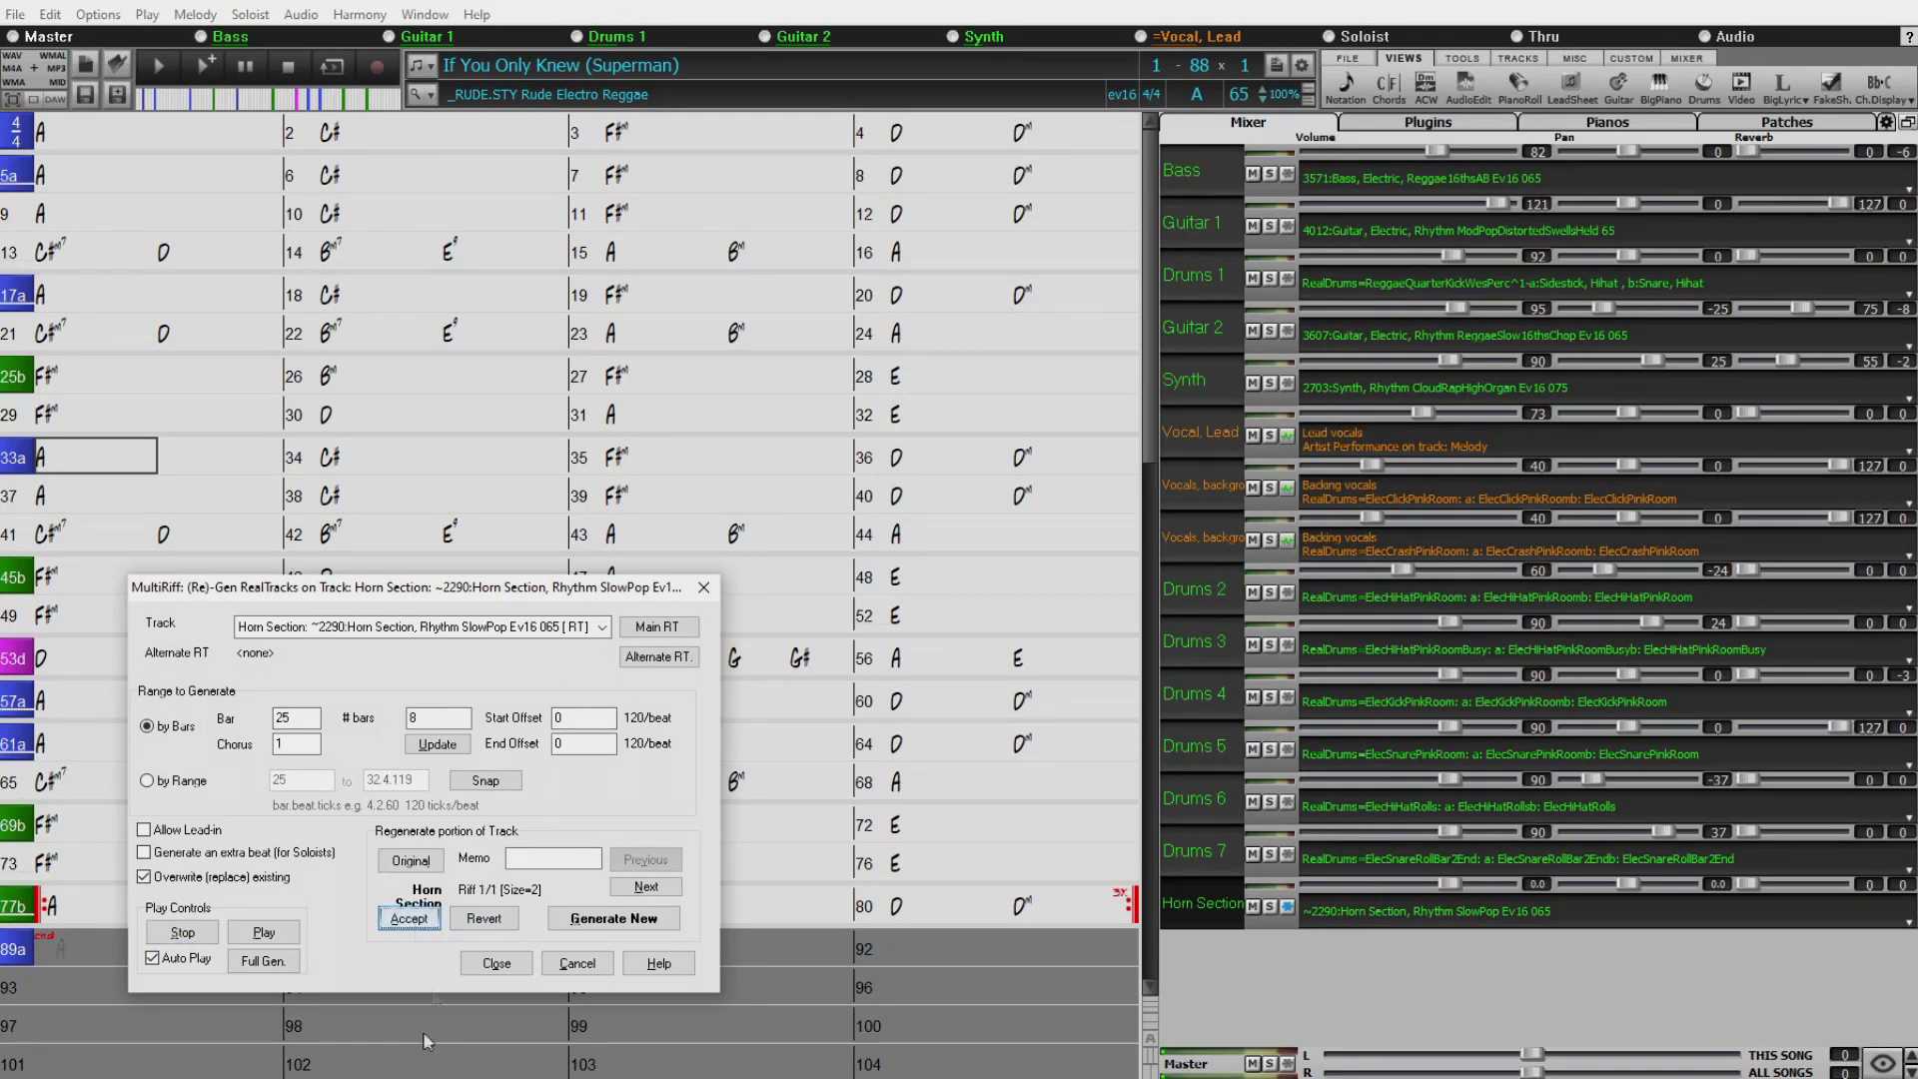
# Choose Utility#10 as the MultiRiff target track and filter its main RealTracks list by horn section.
pyautogui.click(602, 626)
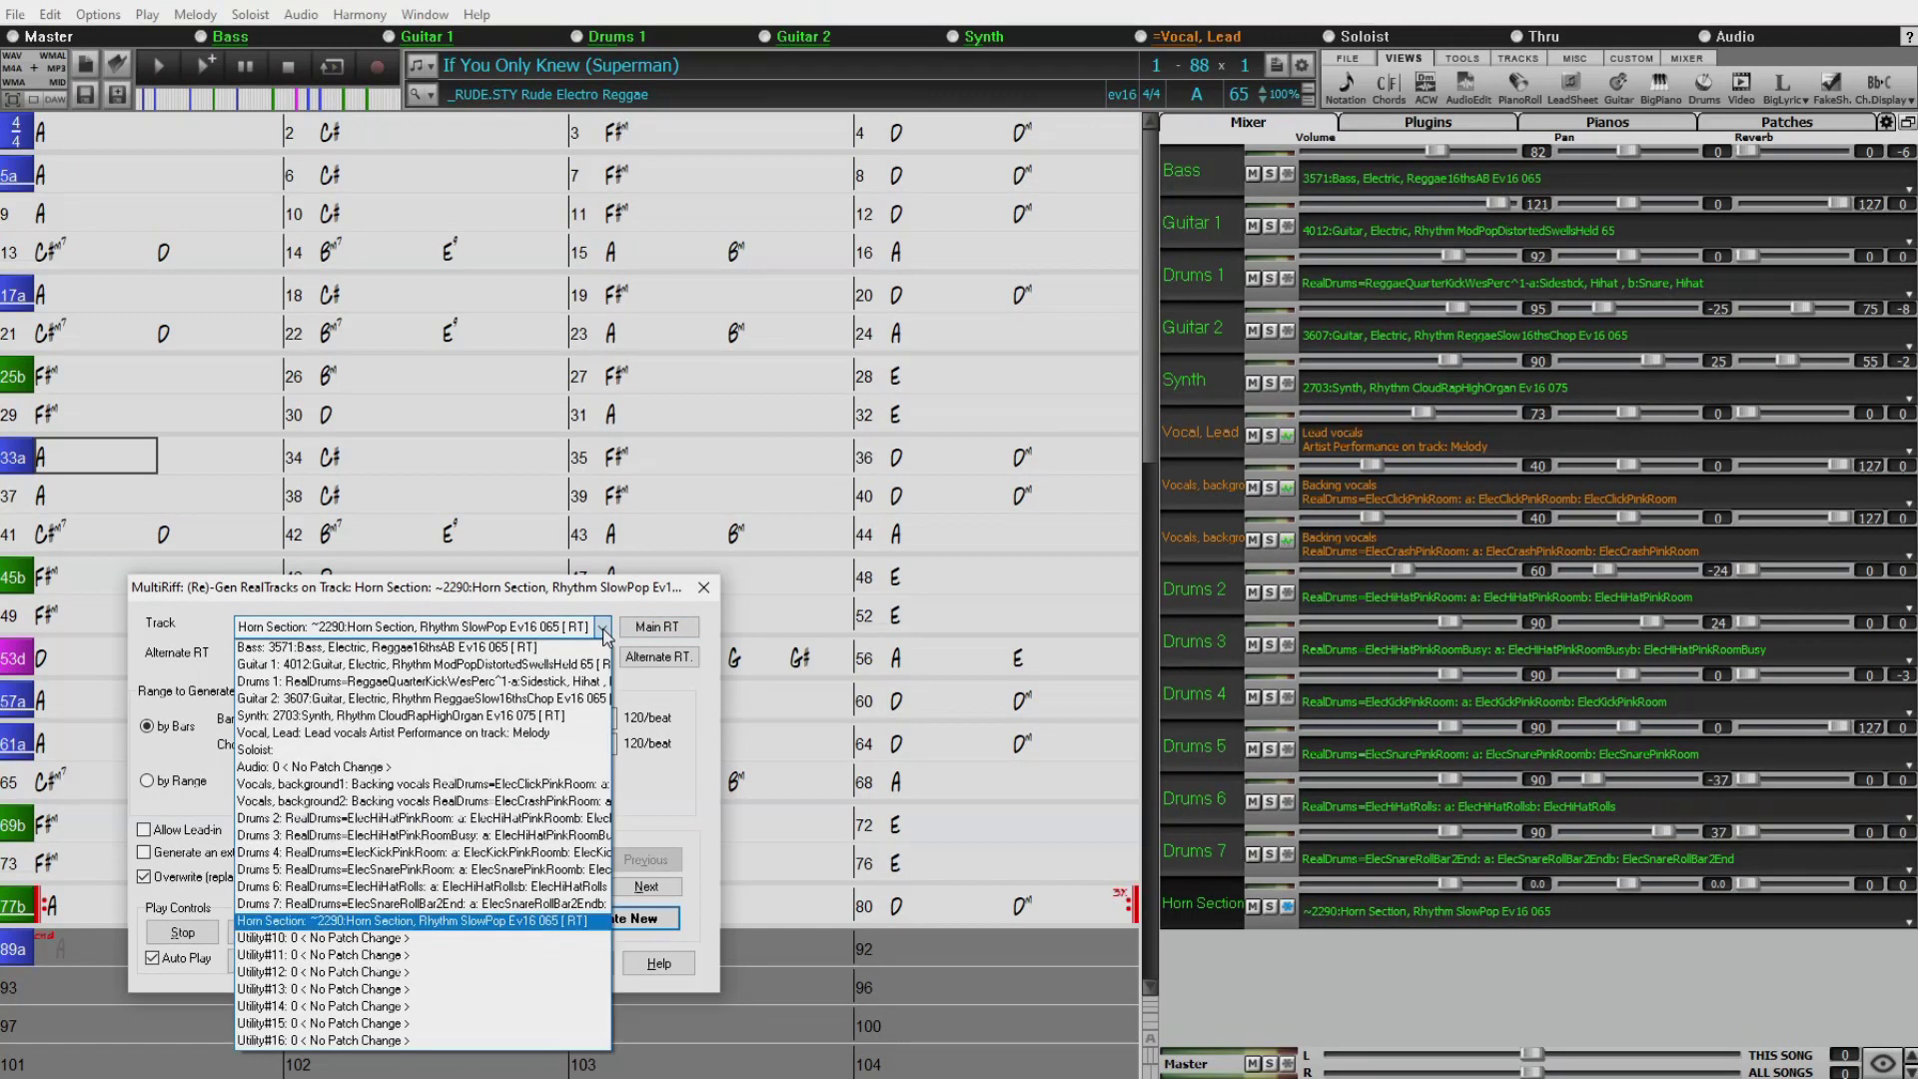
pyautogui.click(421, 939)
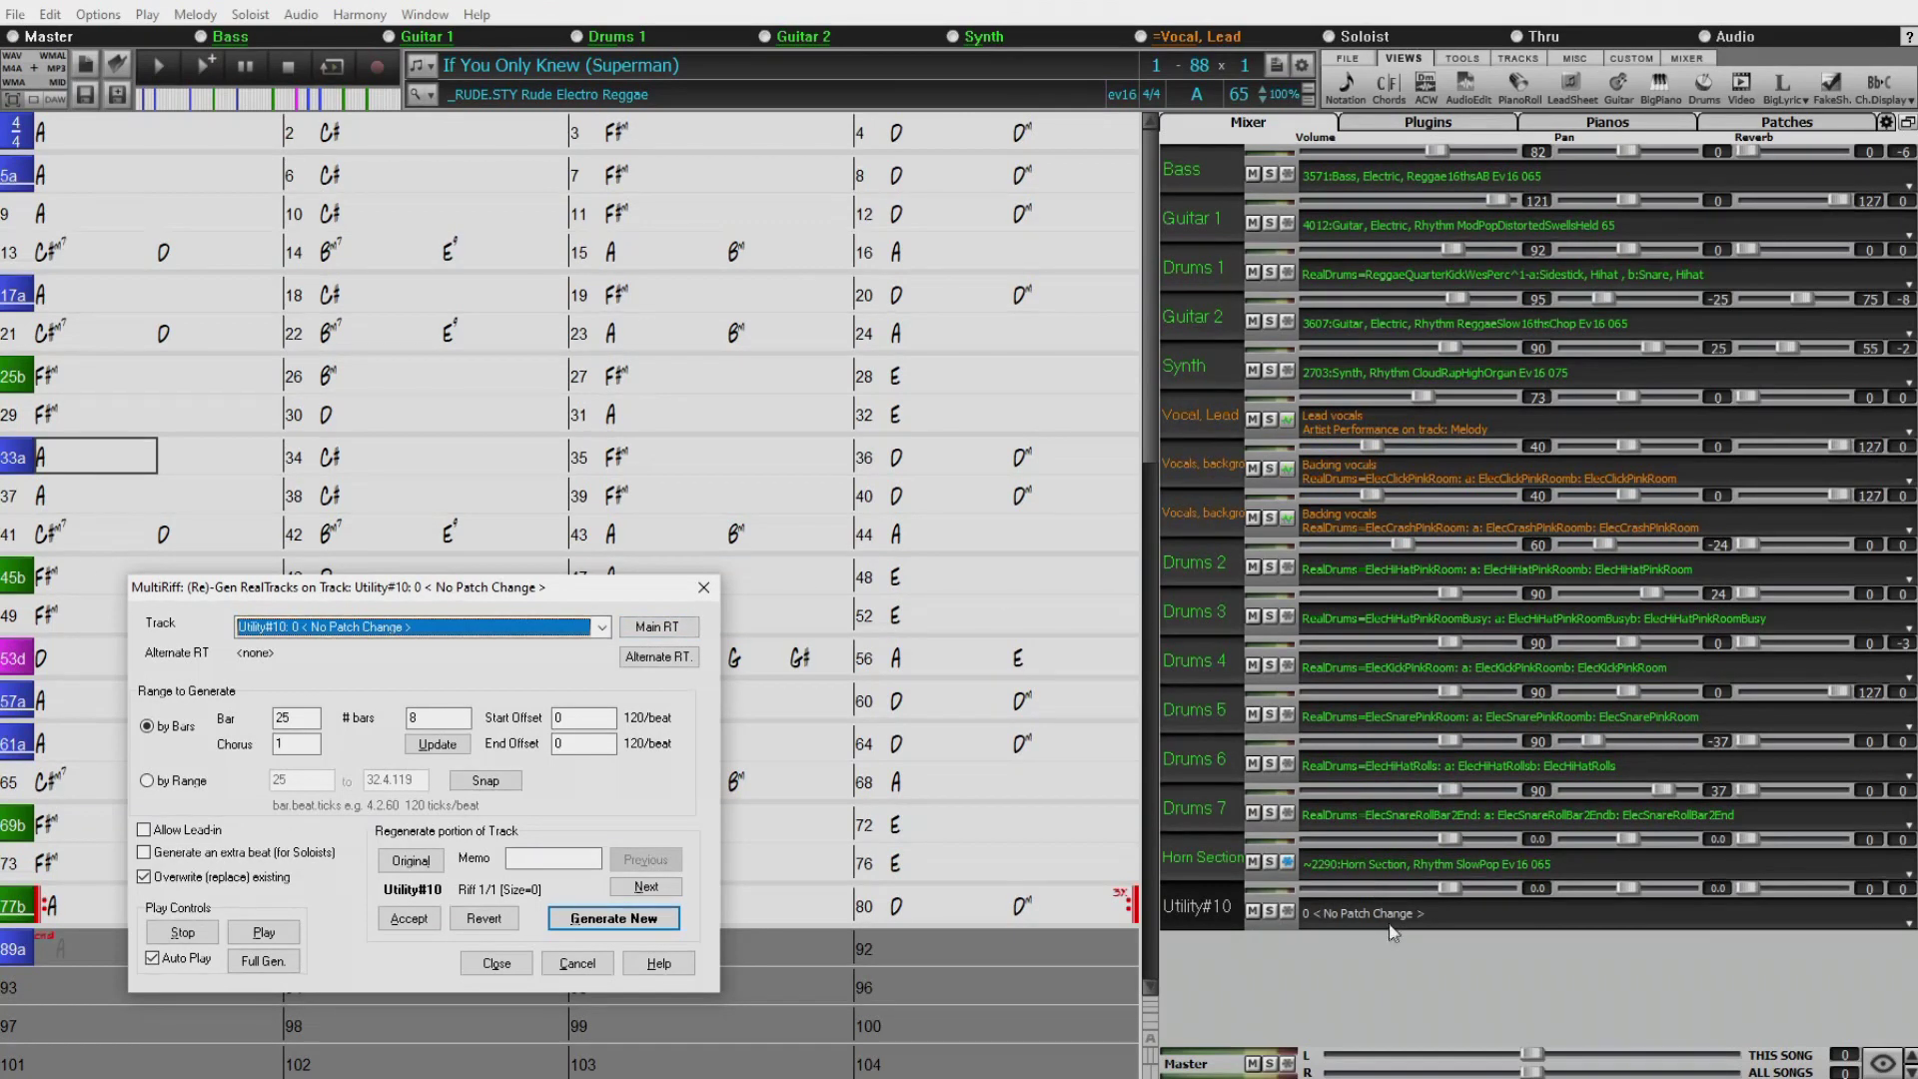
pyautogui.click(678, 629)
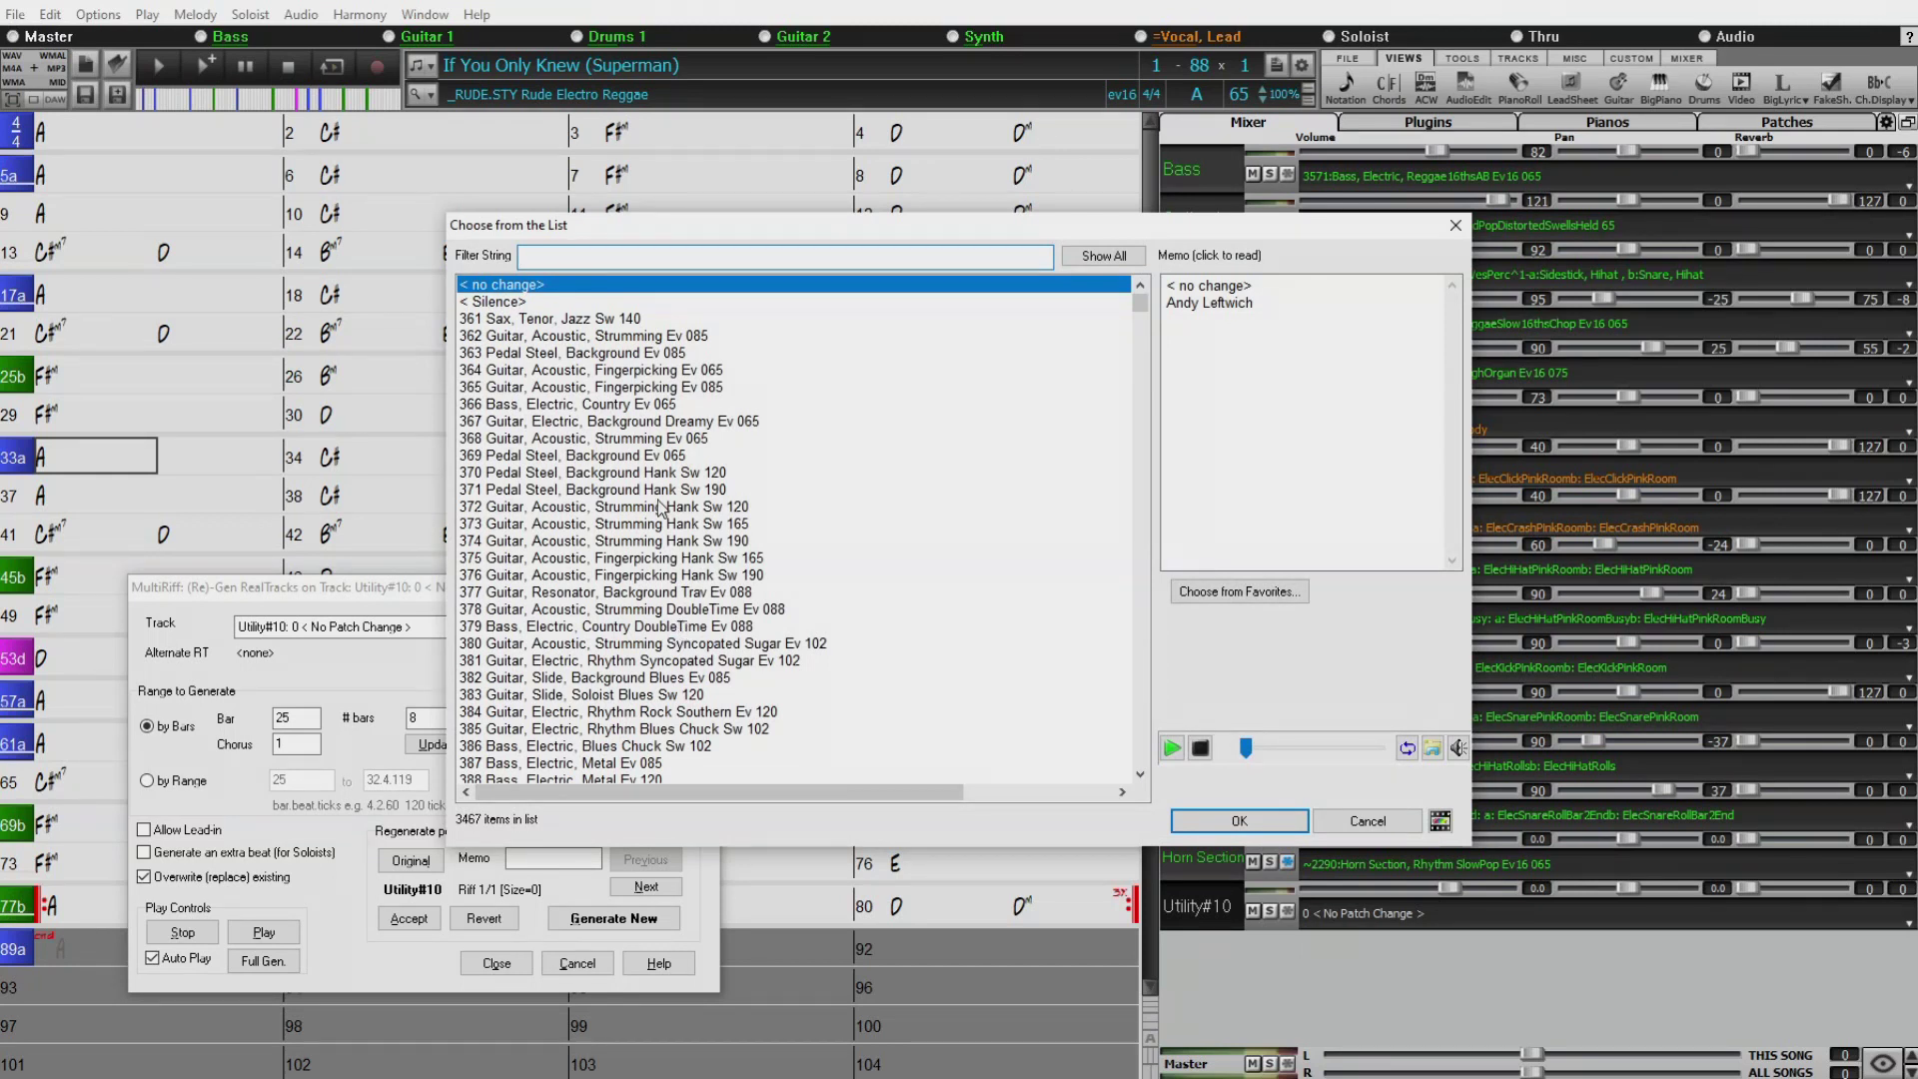
pyautogui.write('horn section')
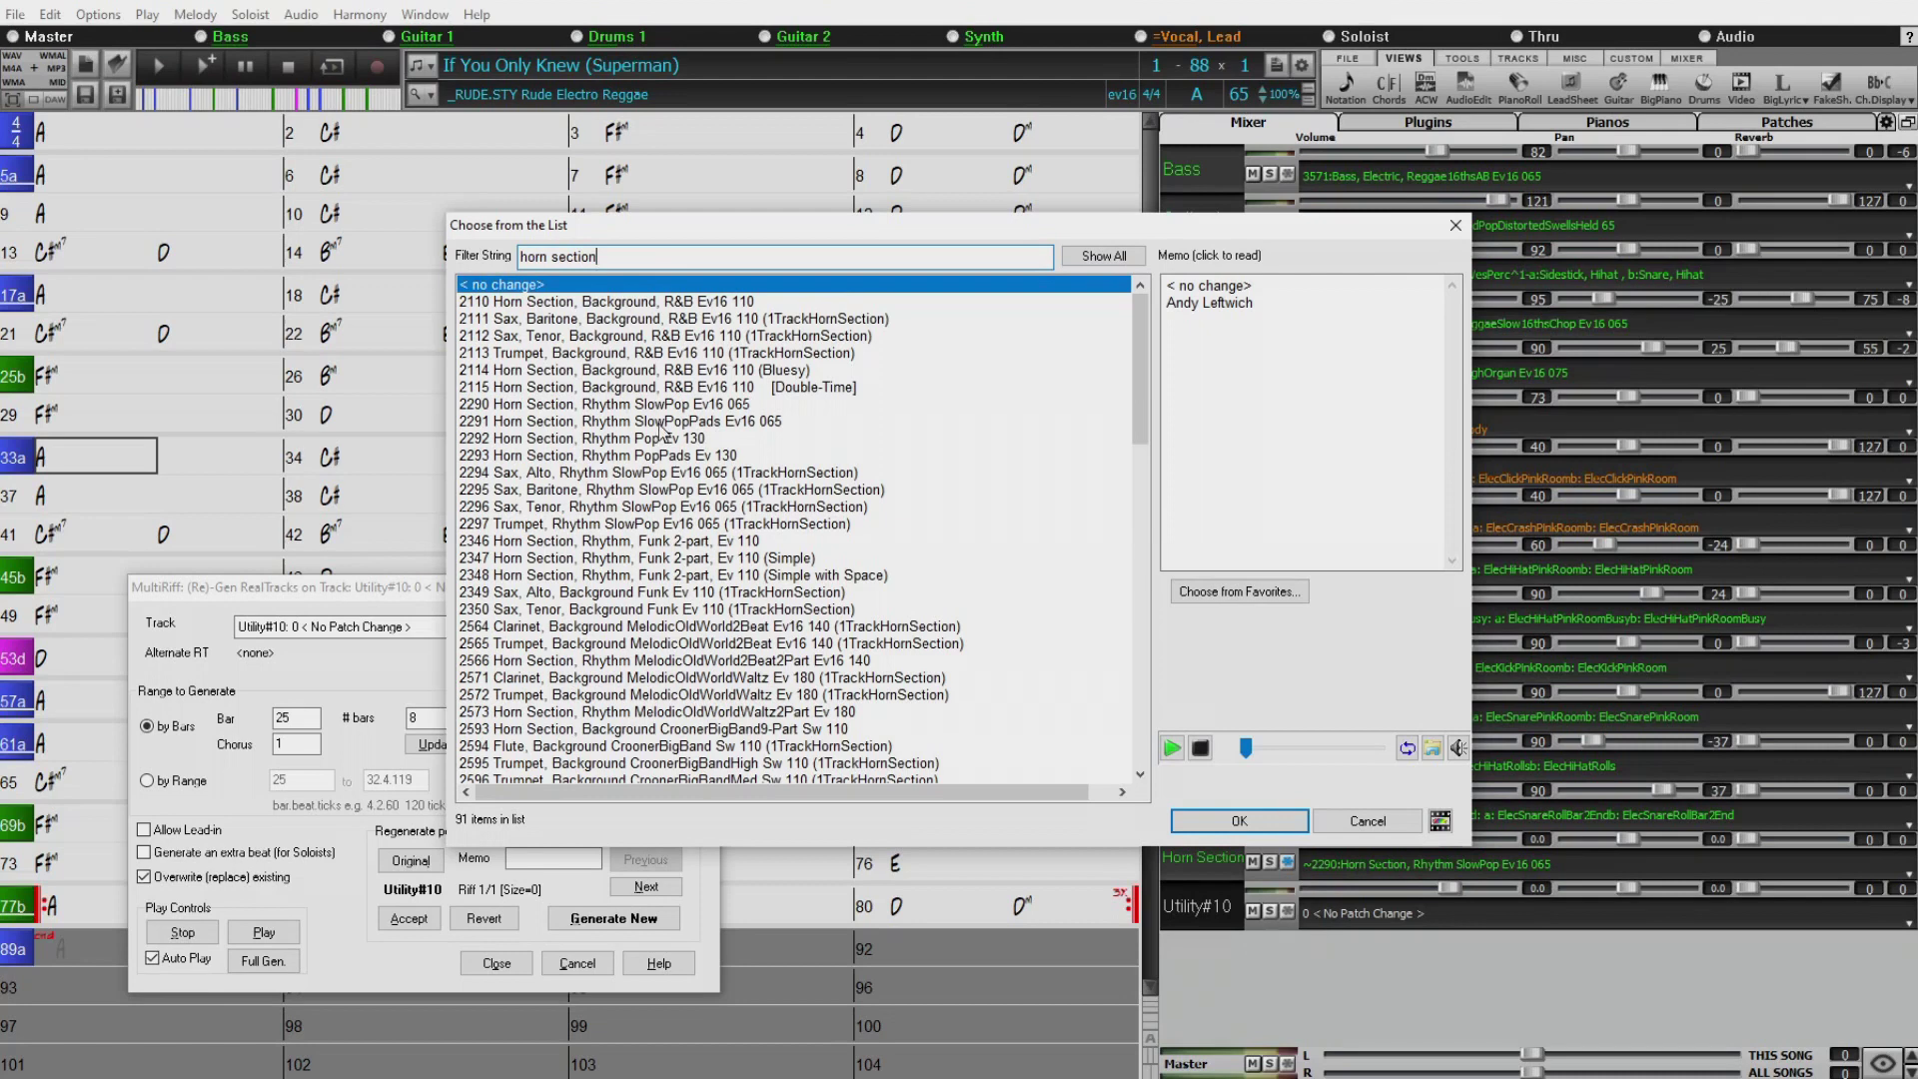
# Compare the horn section descriptions and assign 2291 Horn Section, Rhythm SlowPopPads Ev16 065 to the Utility#10 track.
pyautogui.click(635, 386)
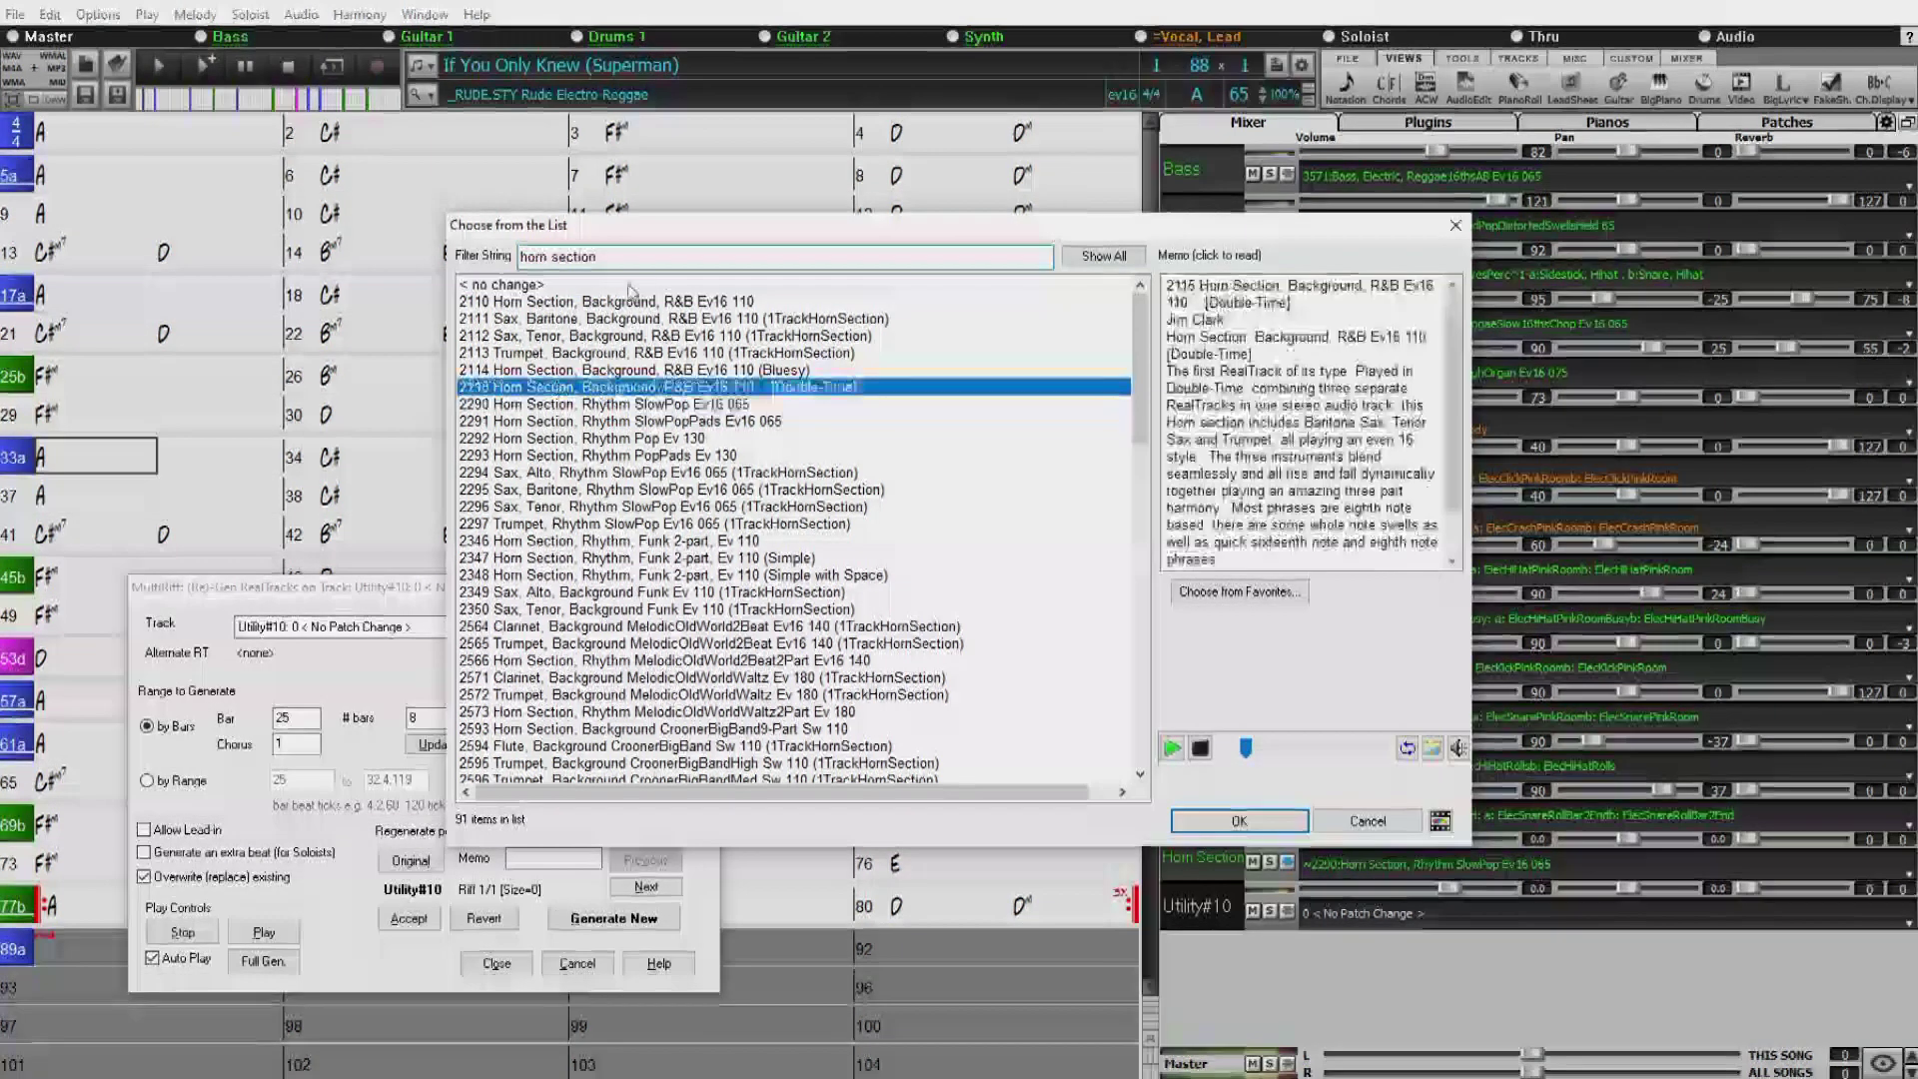
pyautogui.moveTo(699, 225); pyautogui.dragTo(329, 140)
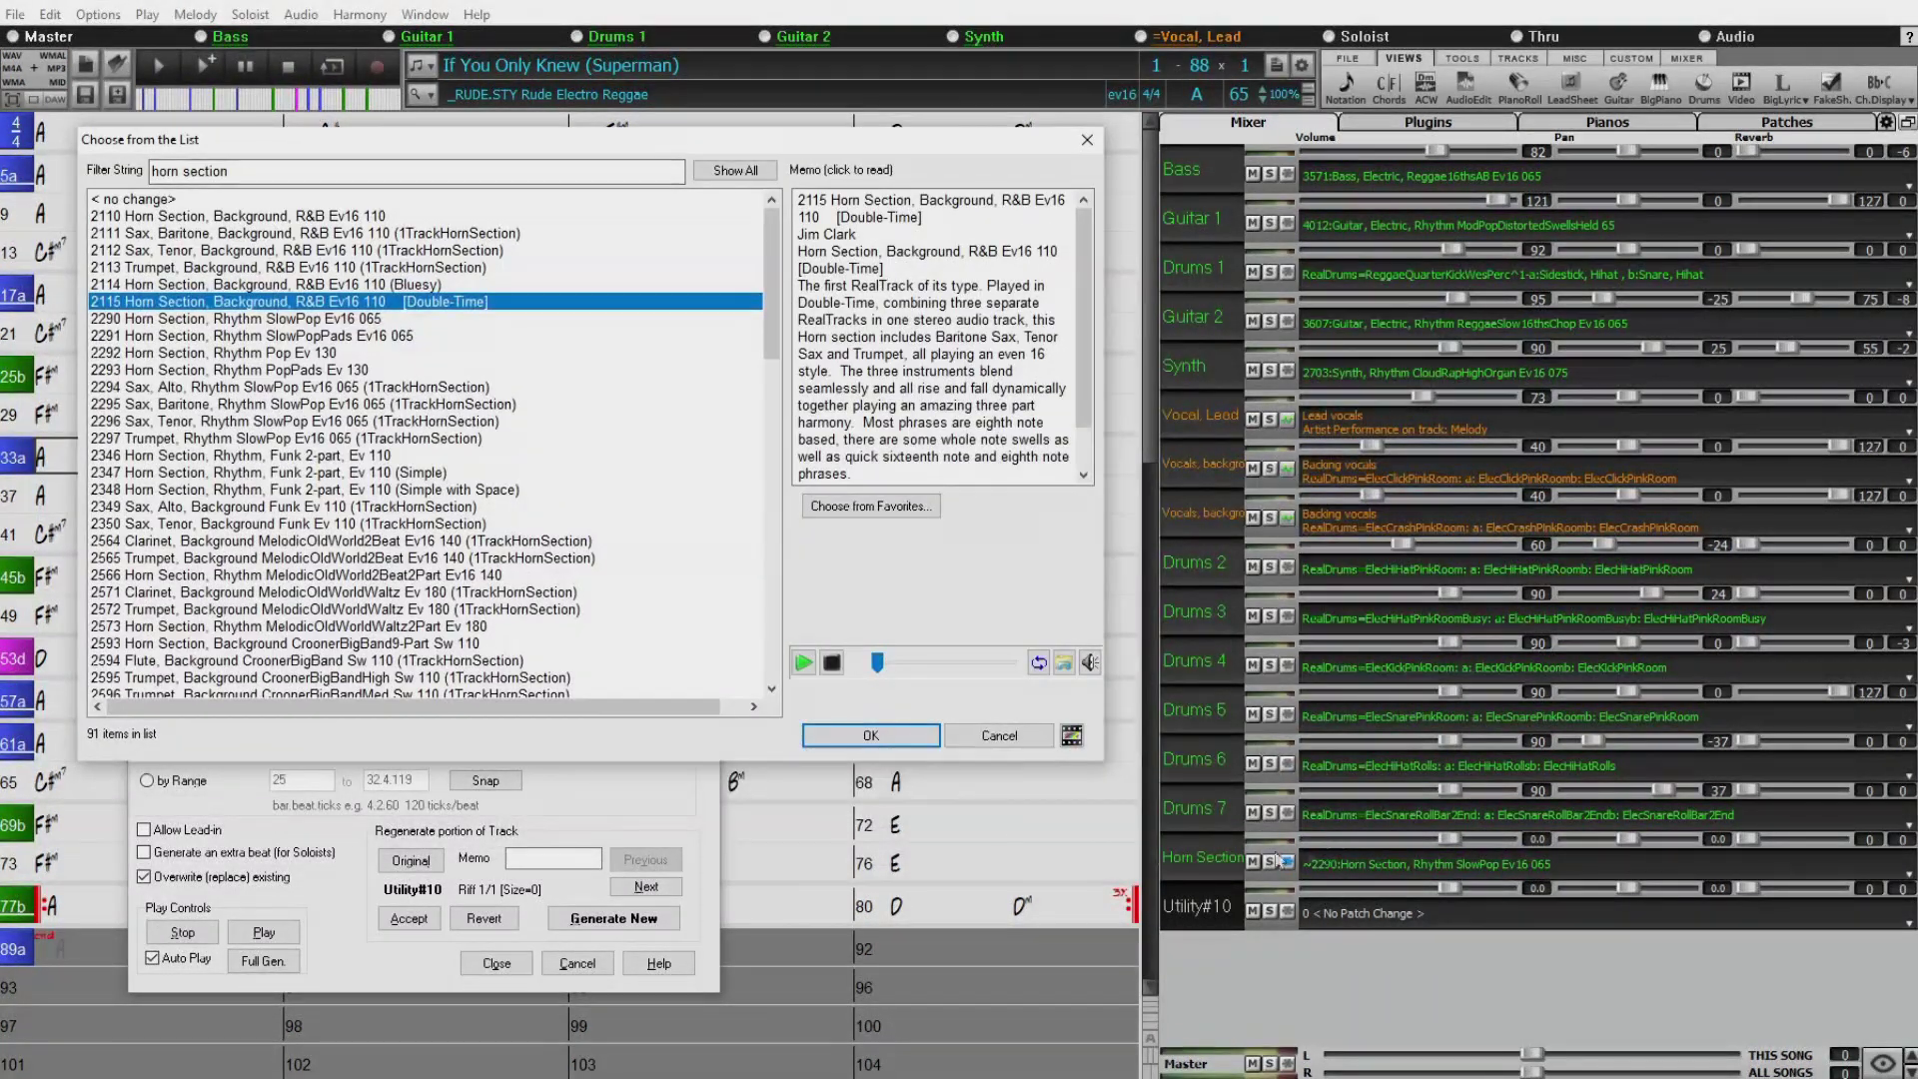
pyautogui.click(327, 335)
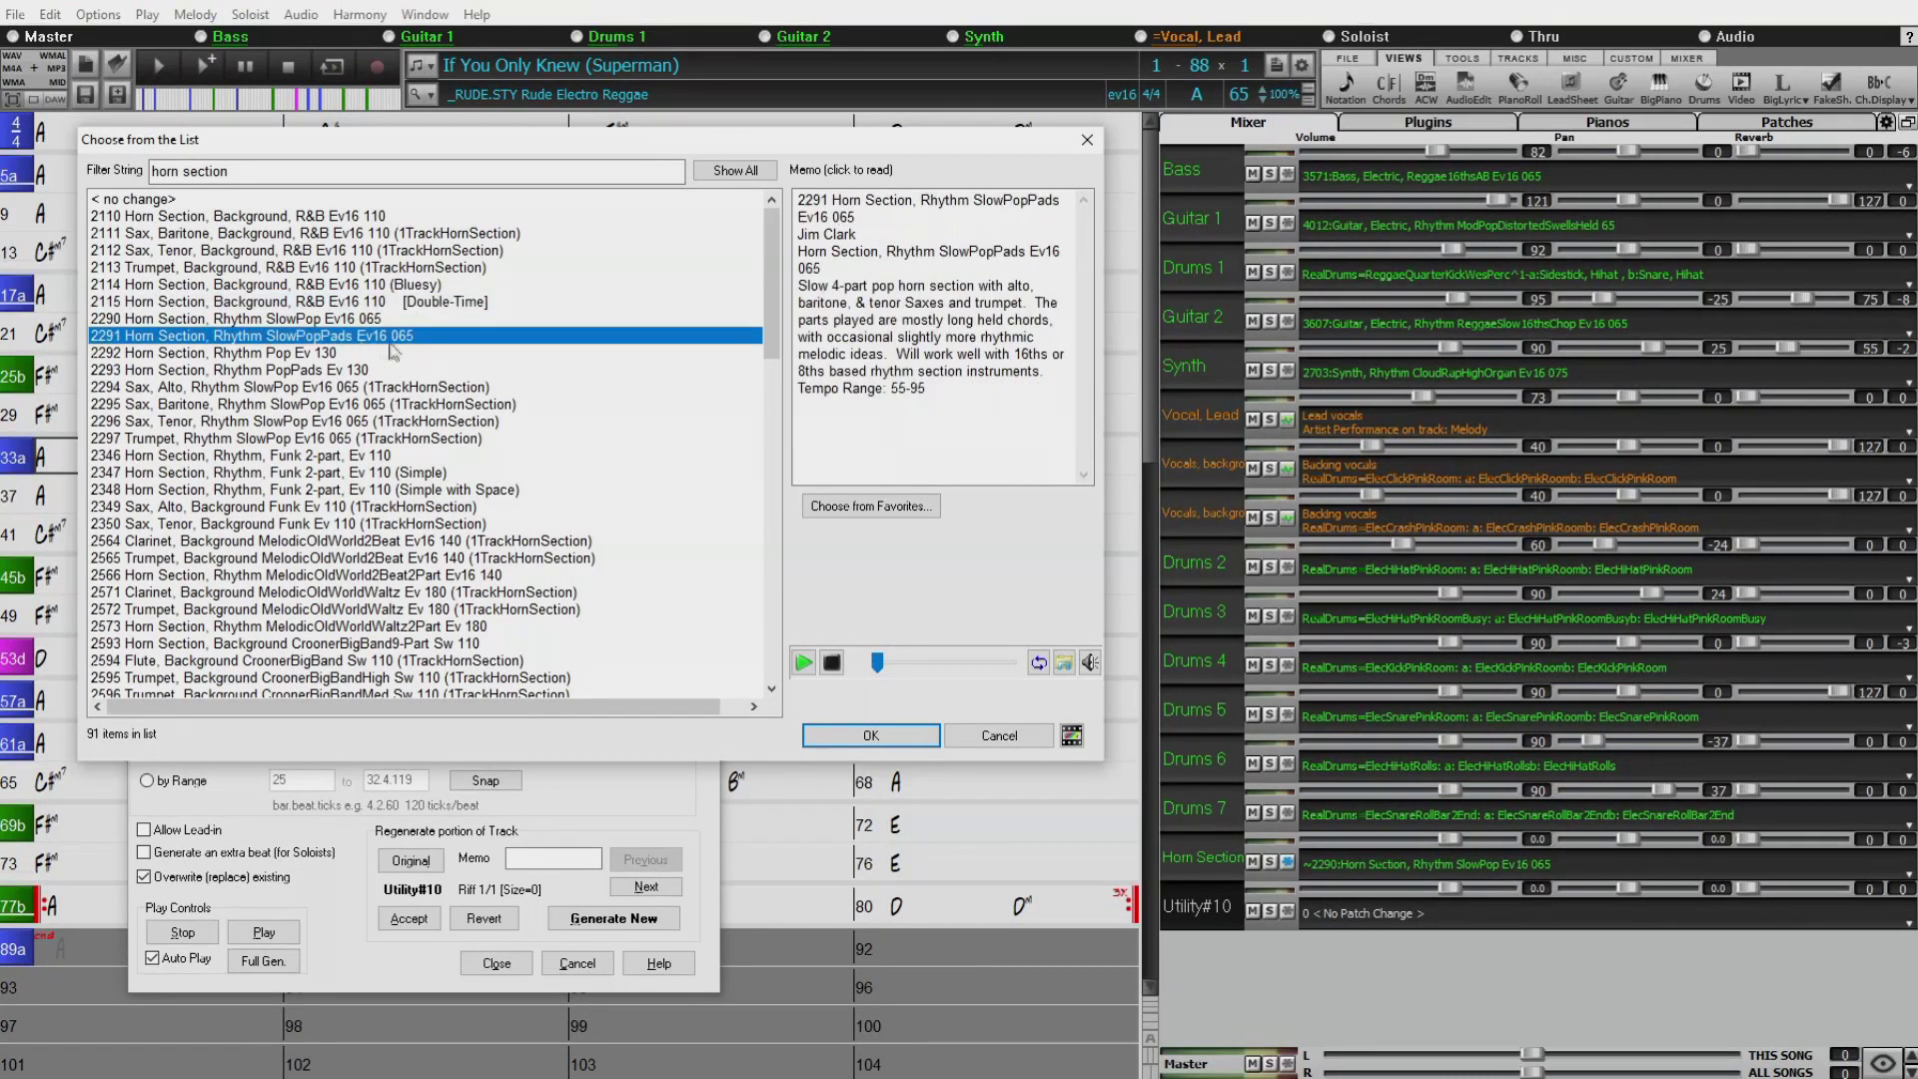
pyautogui.click(268, 320)
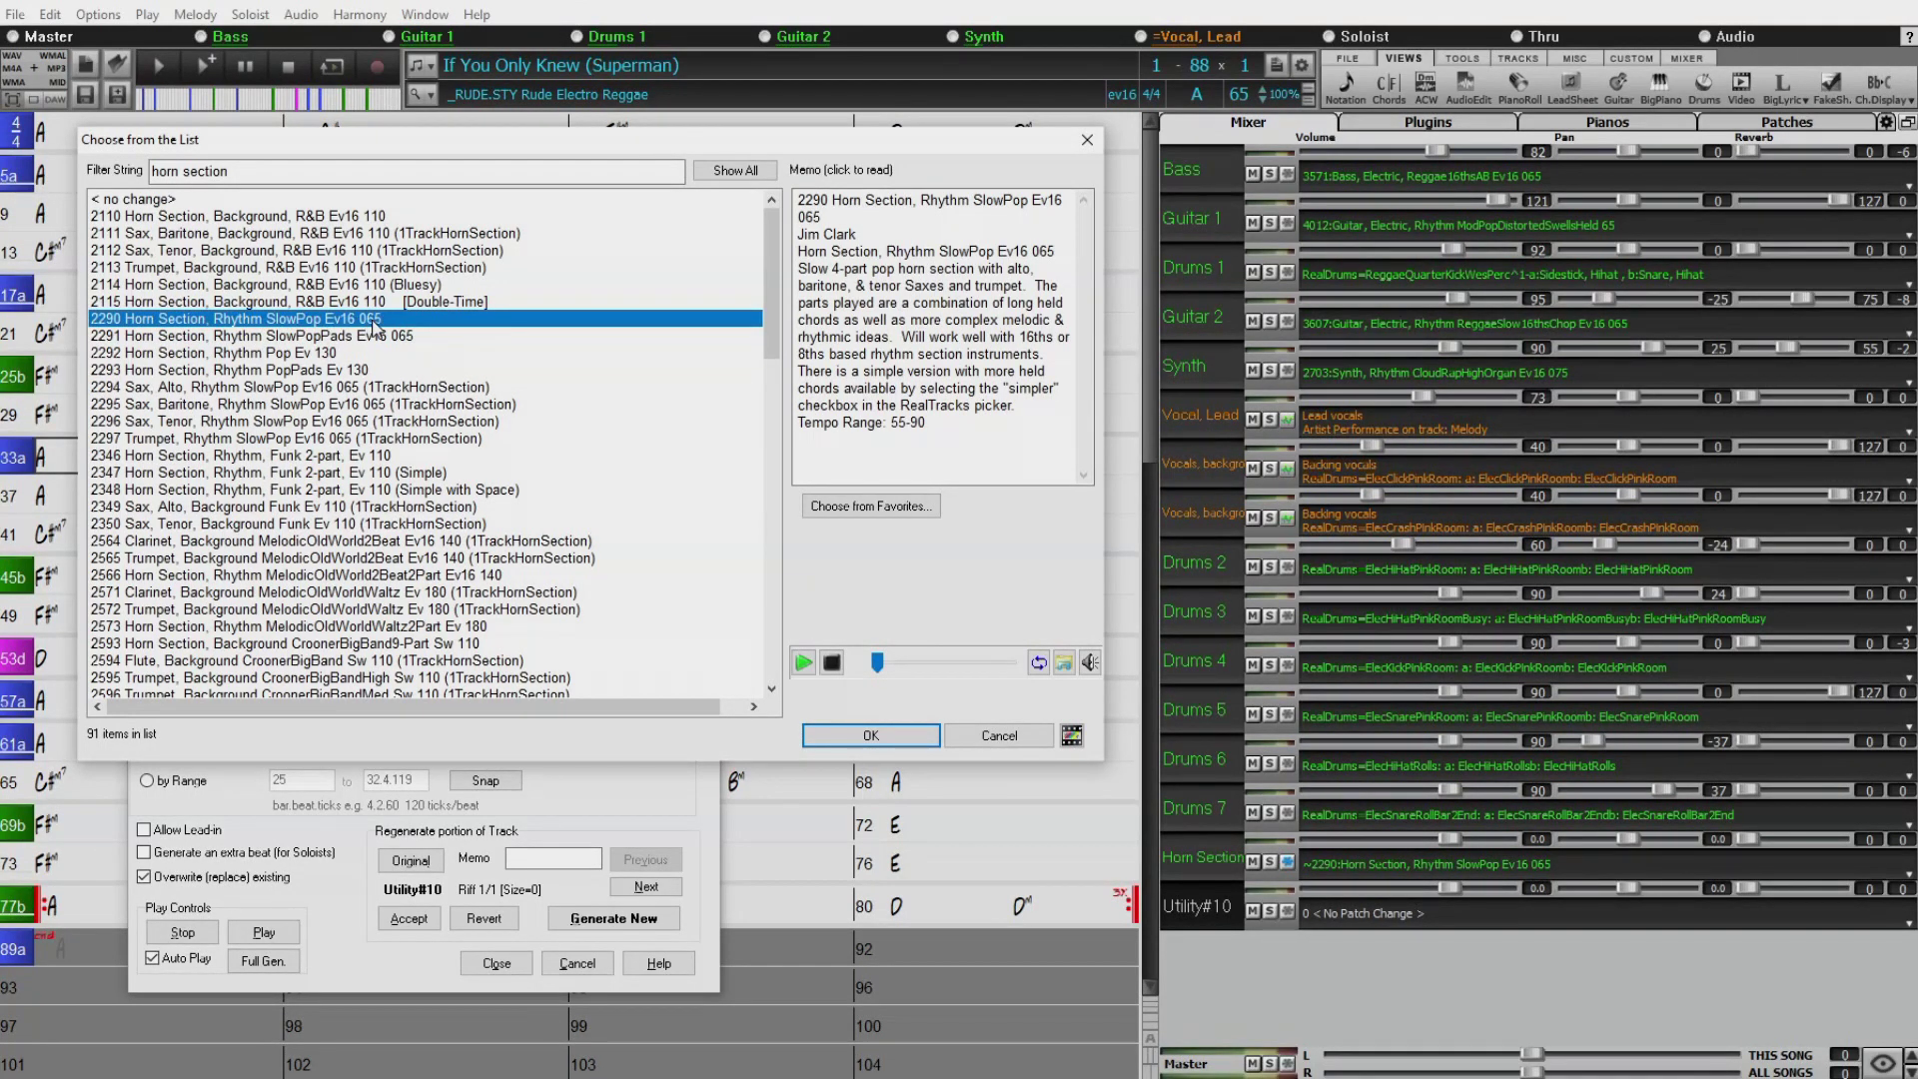
pyautogui.click(288, 337)
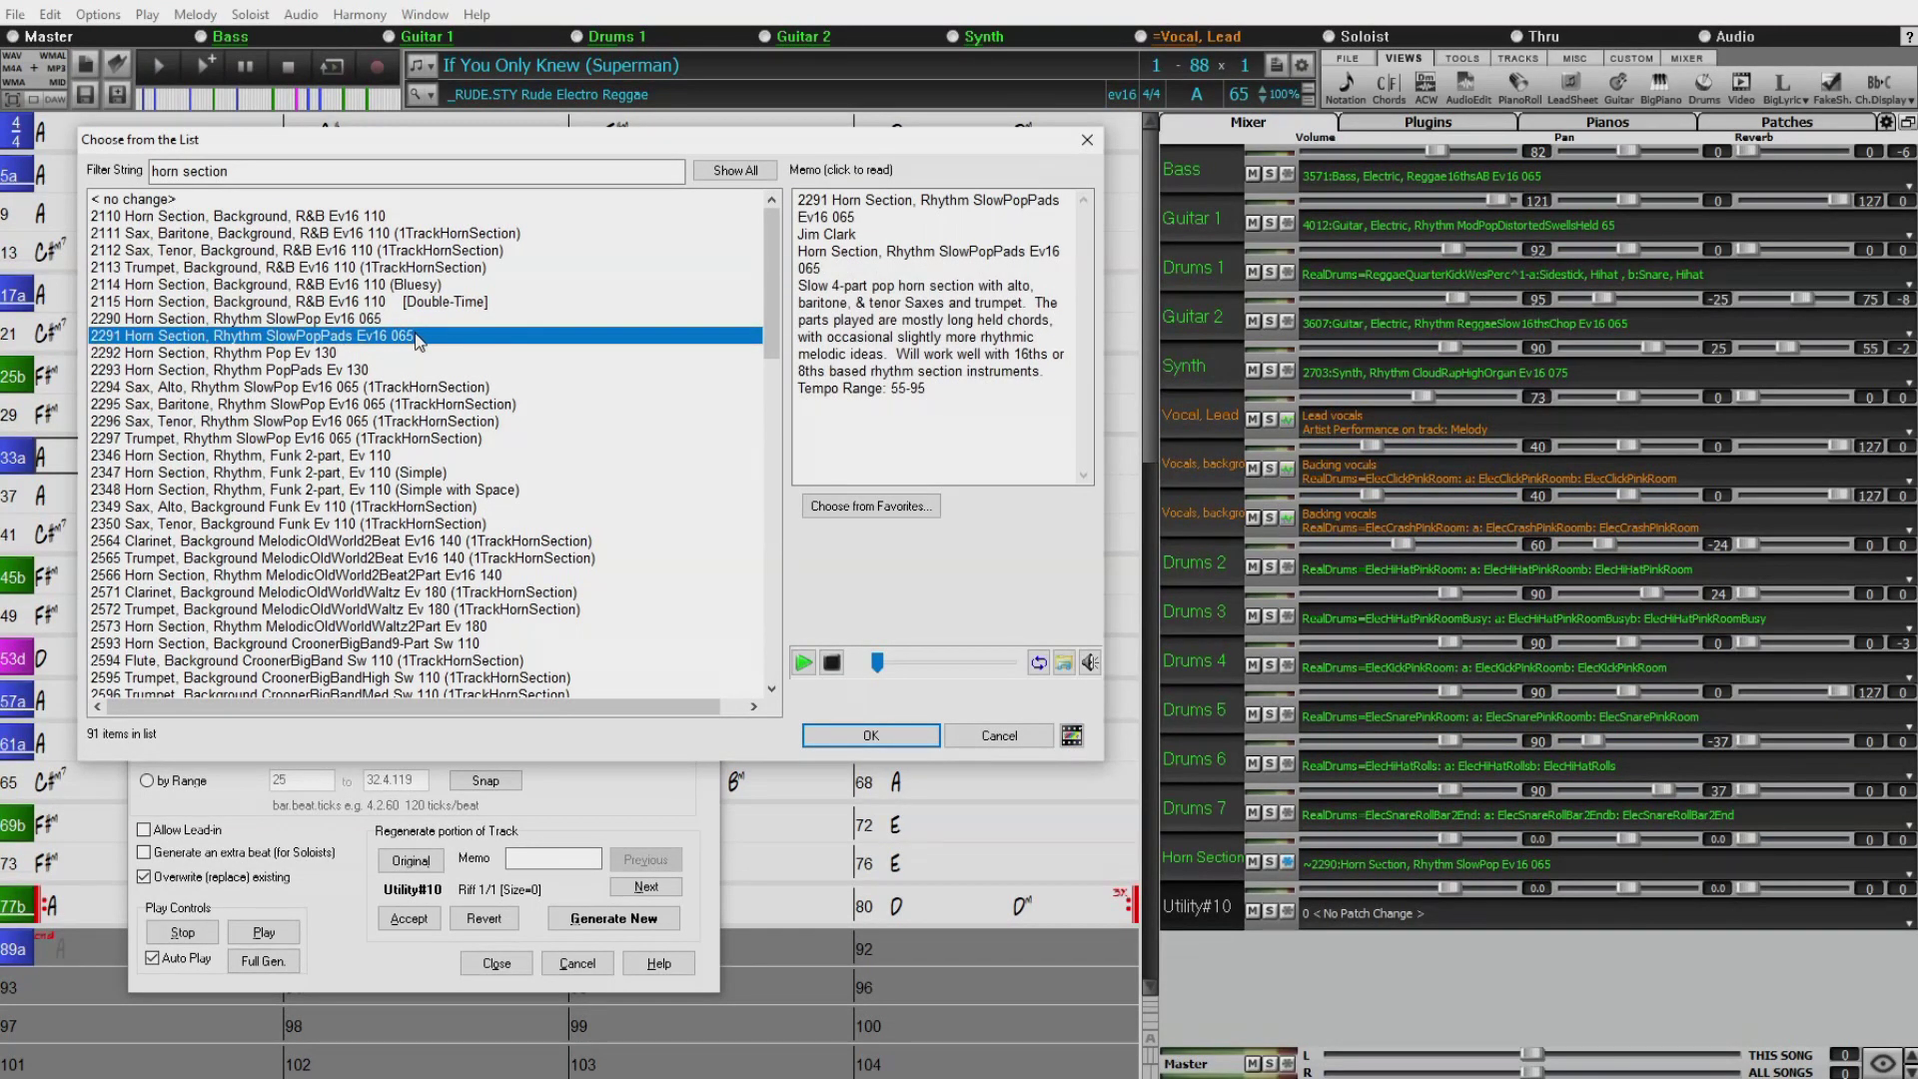
pyautogui.click(871, 736)
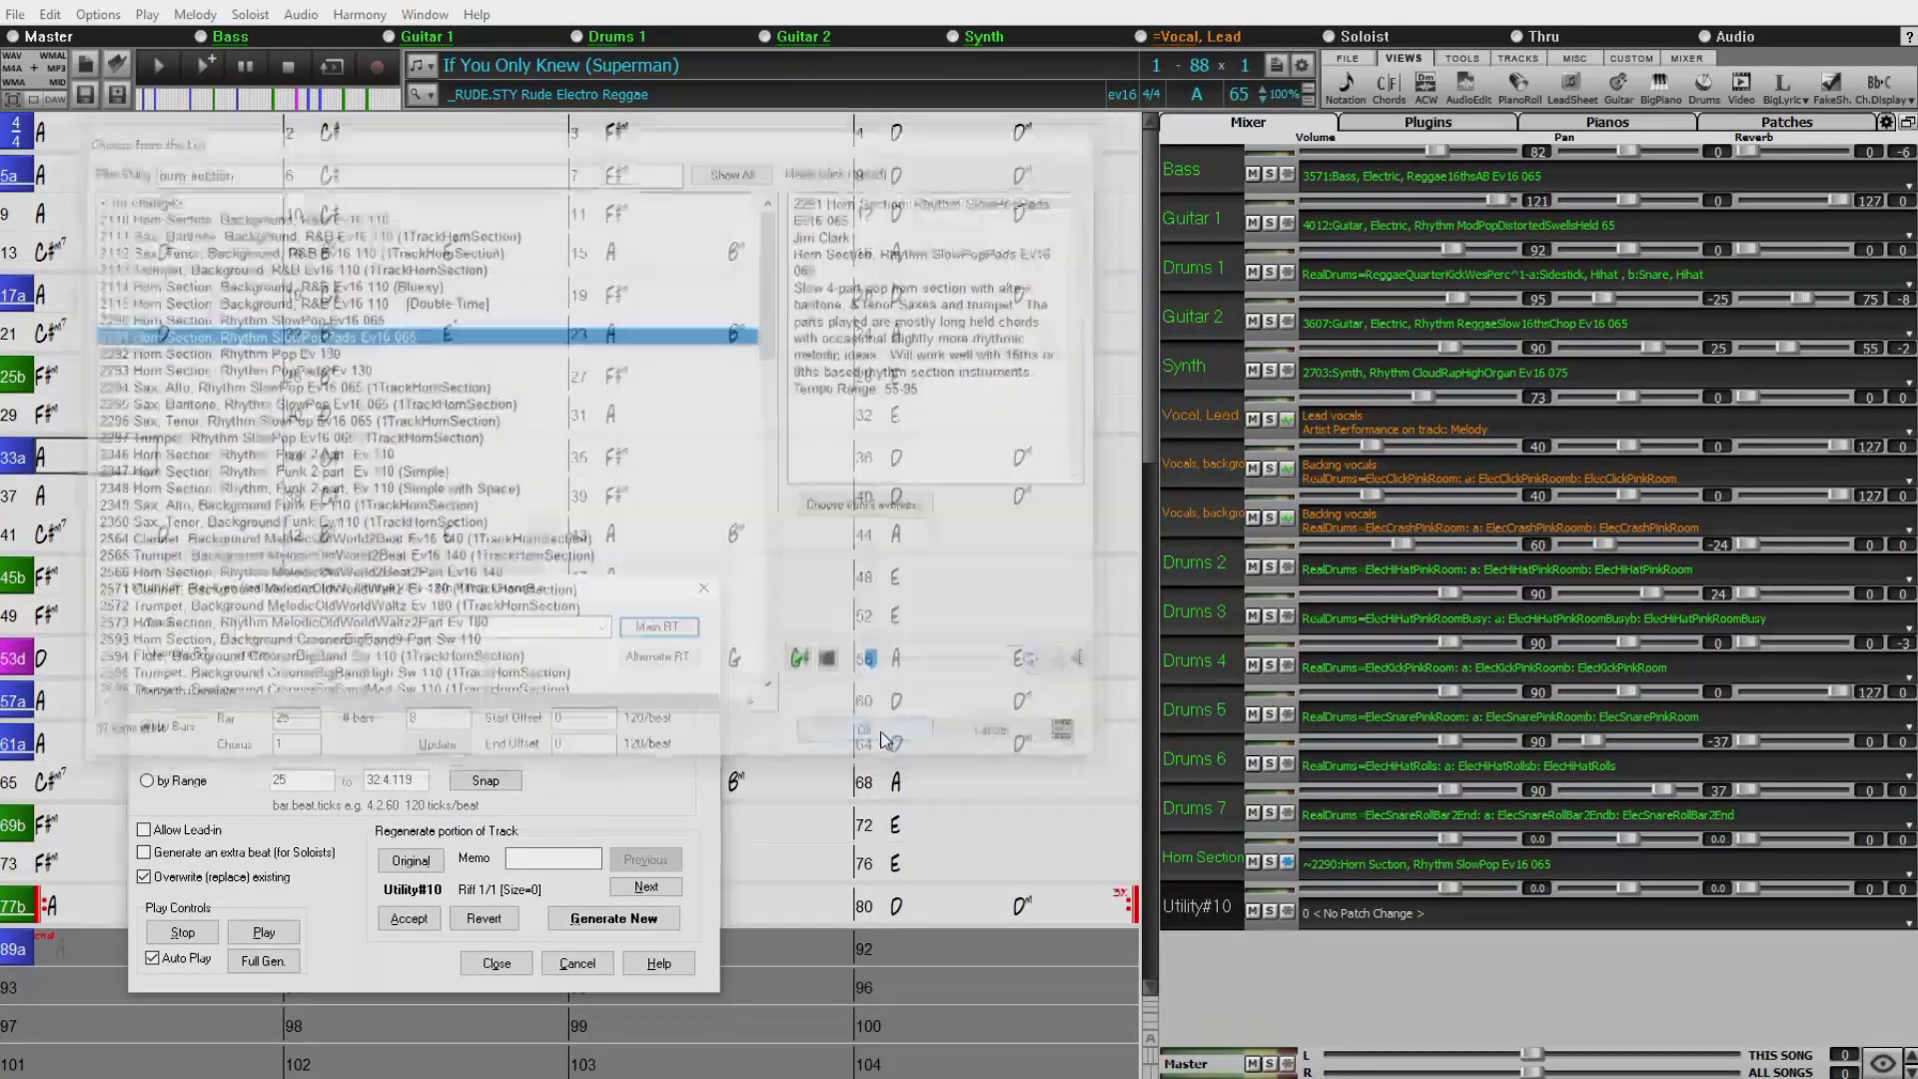
# Generate a new 8-bar riff from bar 25 on the Horn Section 2 track, accept it and leave MultiRiff.
pyautogui.moveTo(285, 694); pyautogui.dragTo(571, 465)
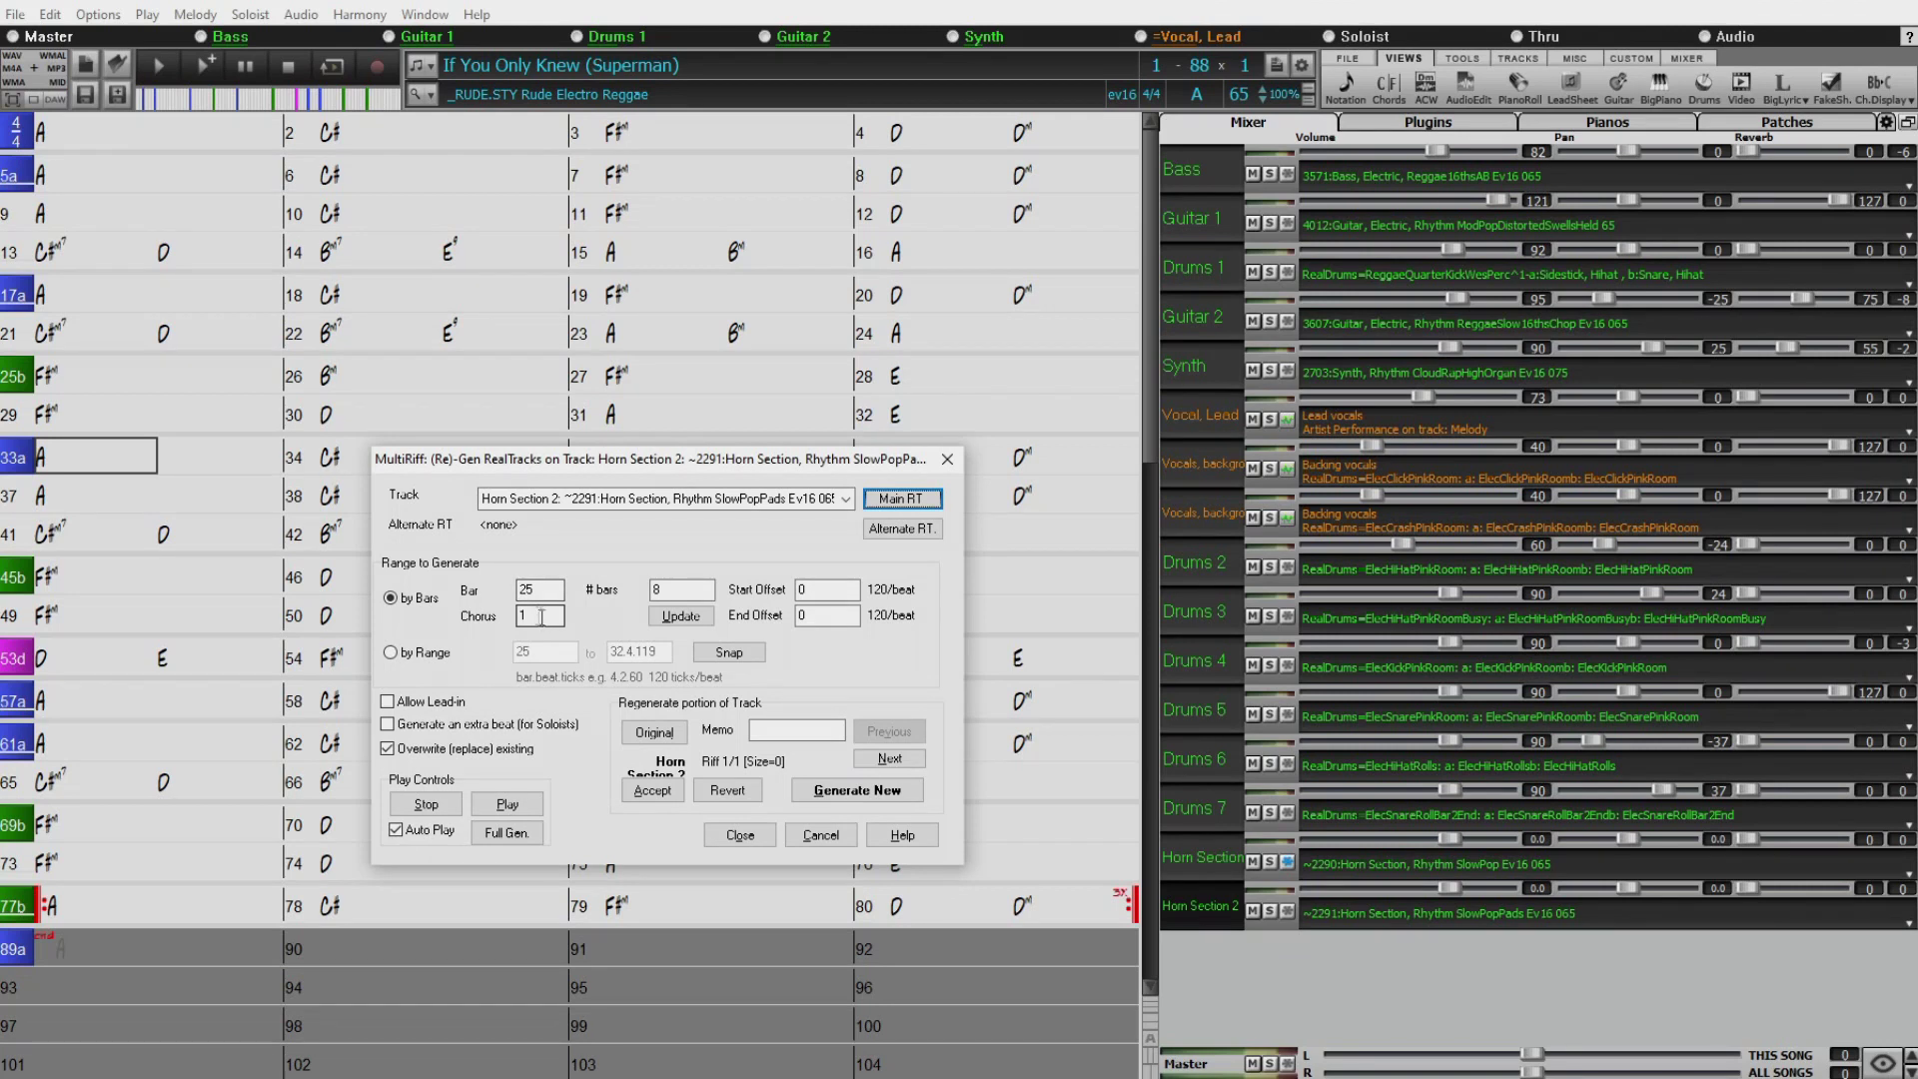
pyautogui.click(856, 790)
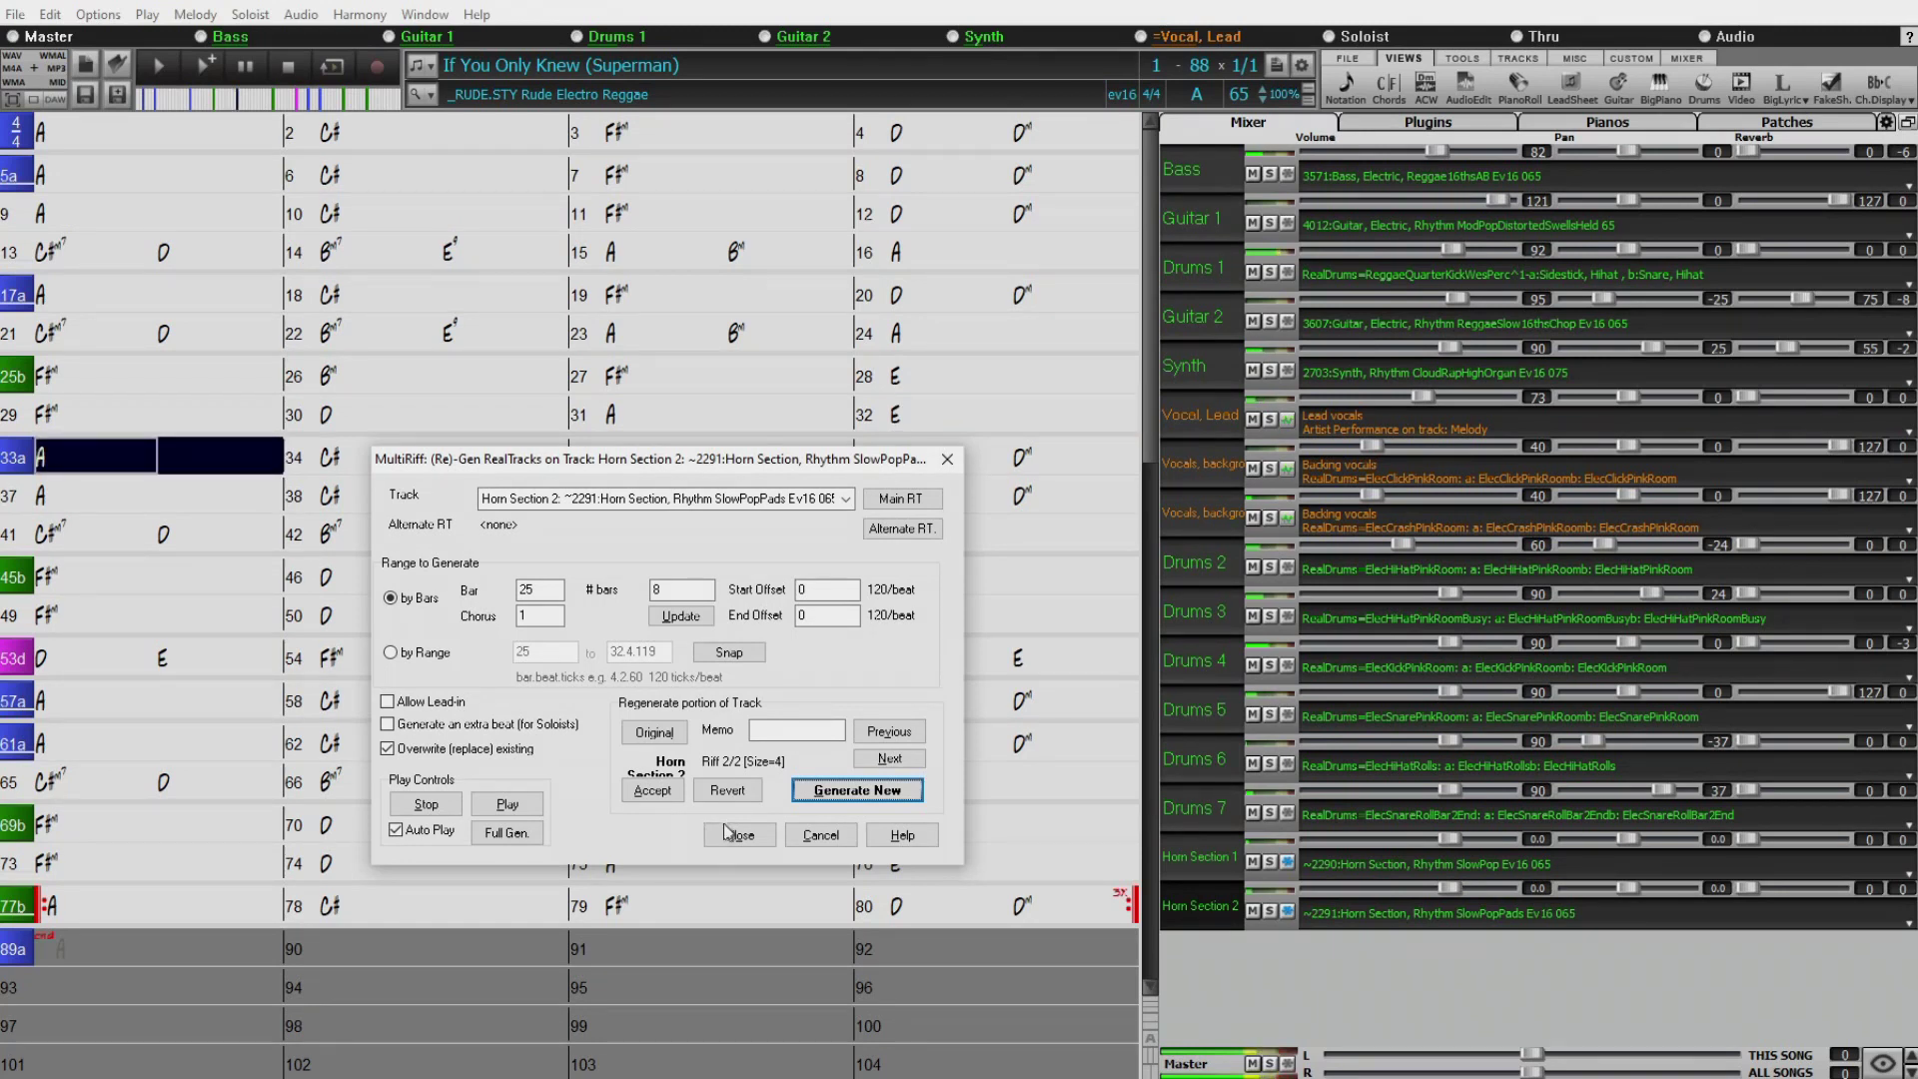
pyautogui.click(425, 804)
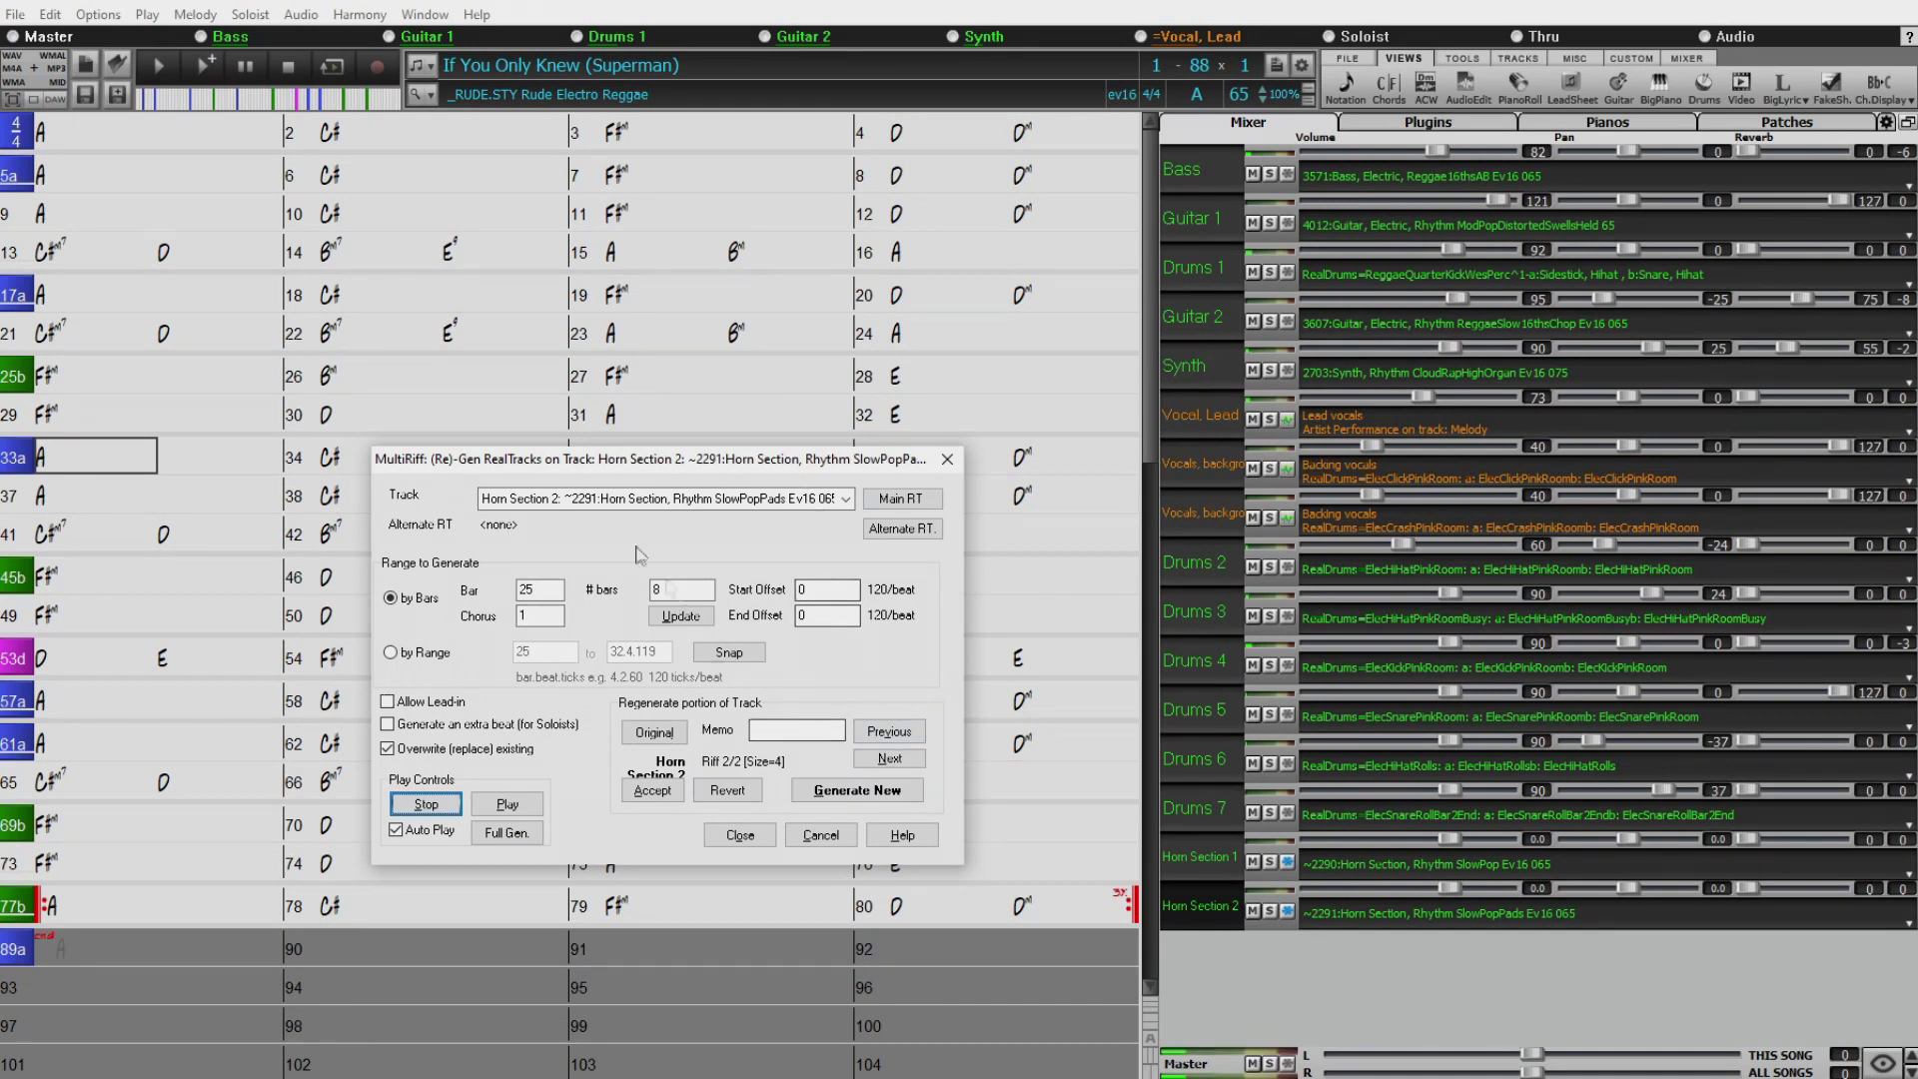
pyautogui.click(651, 791)
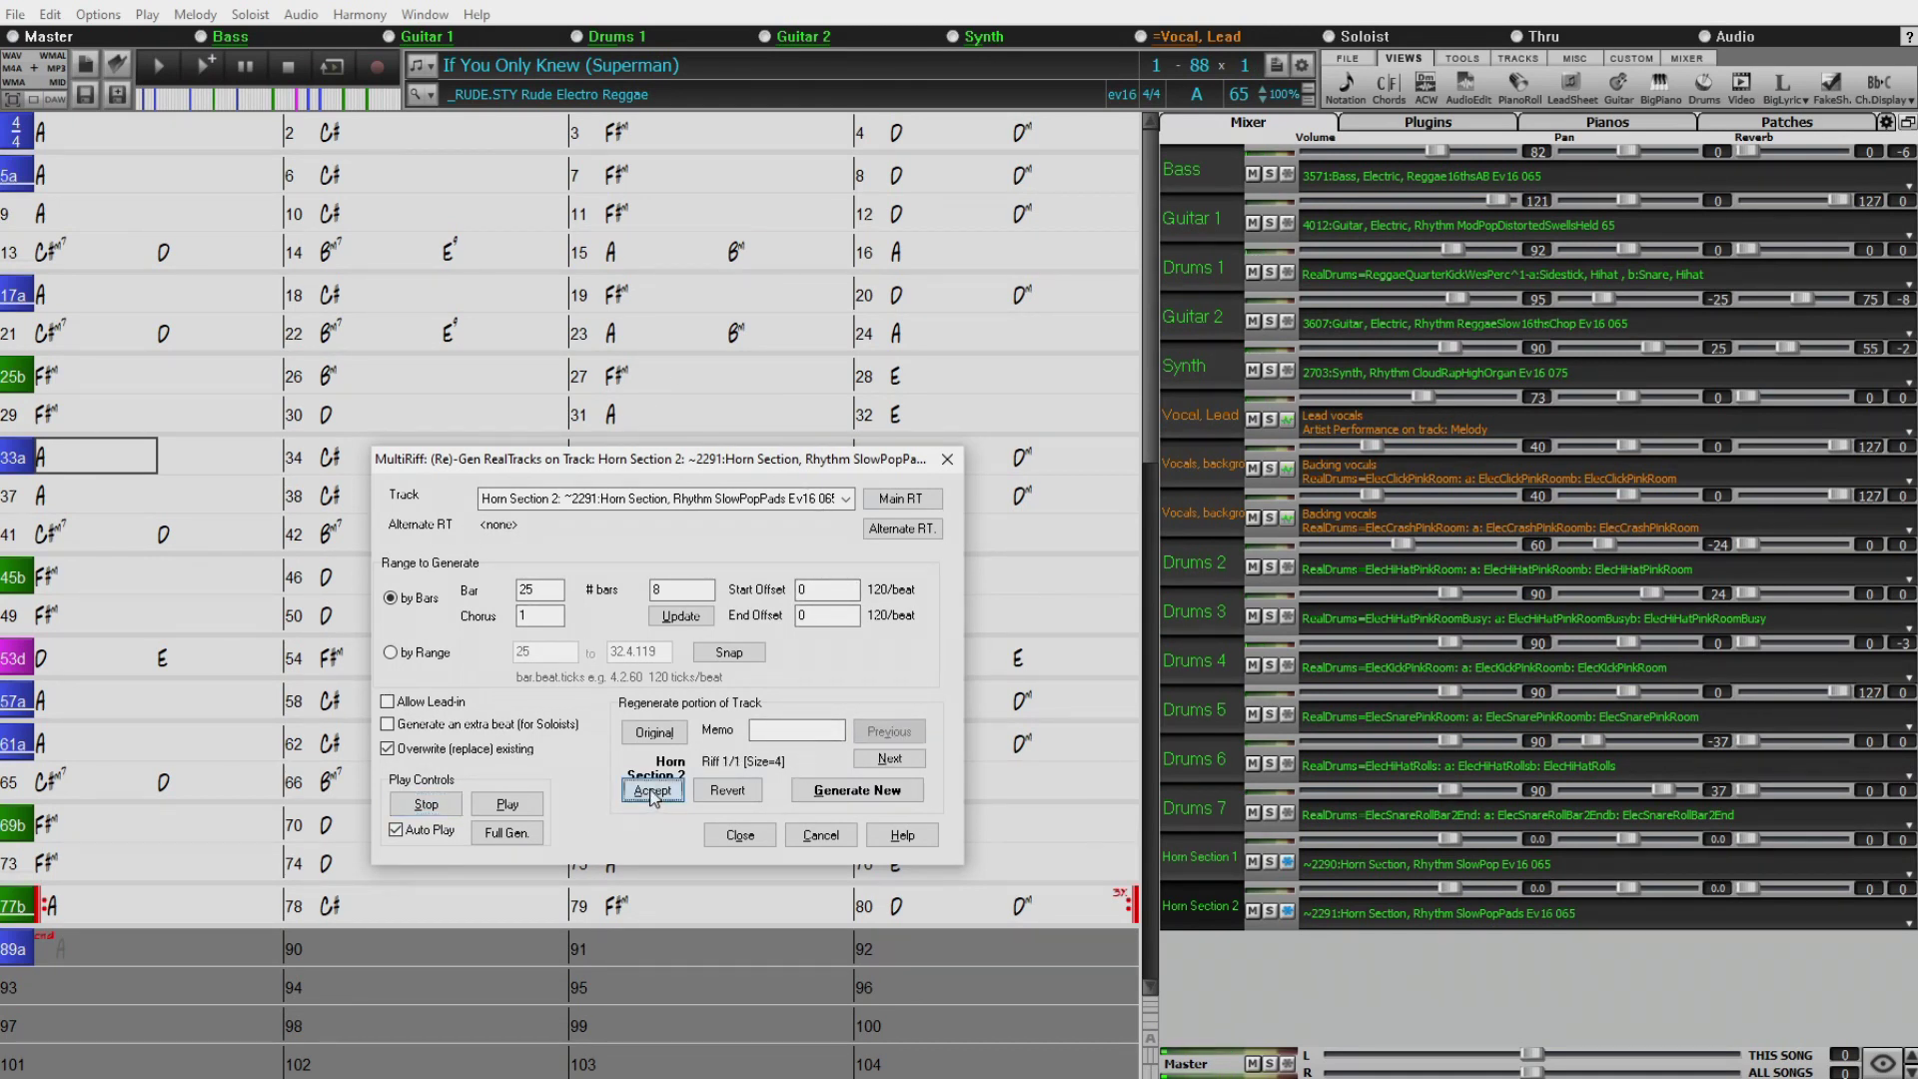
pyautogui.click(739, 835)
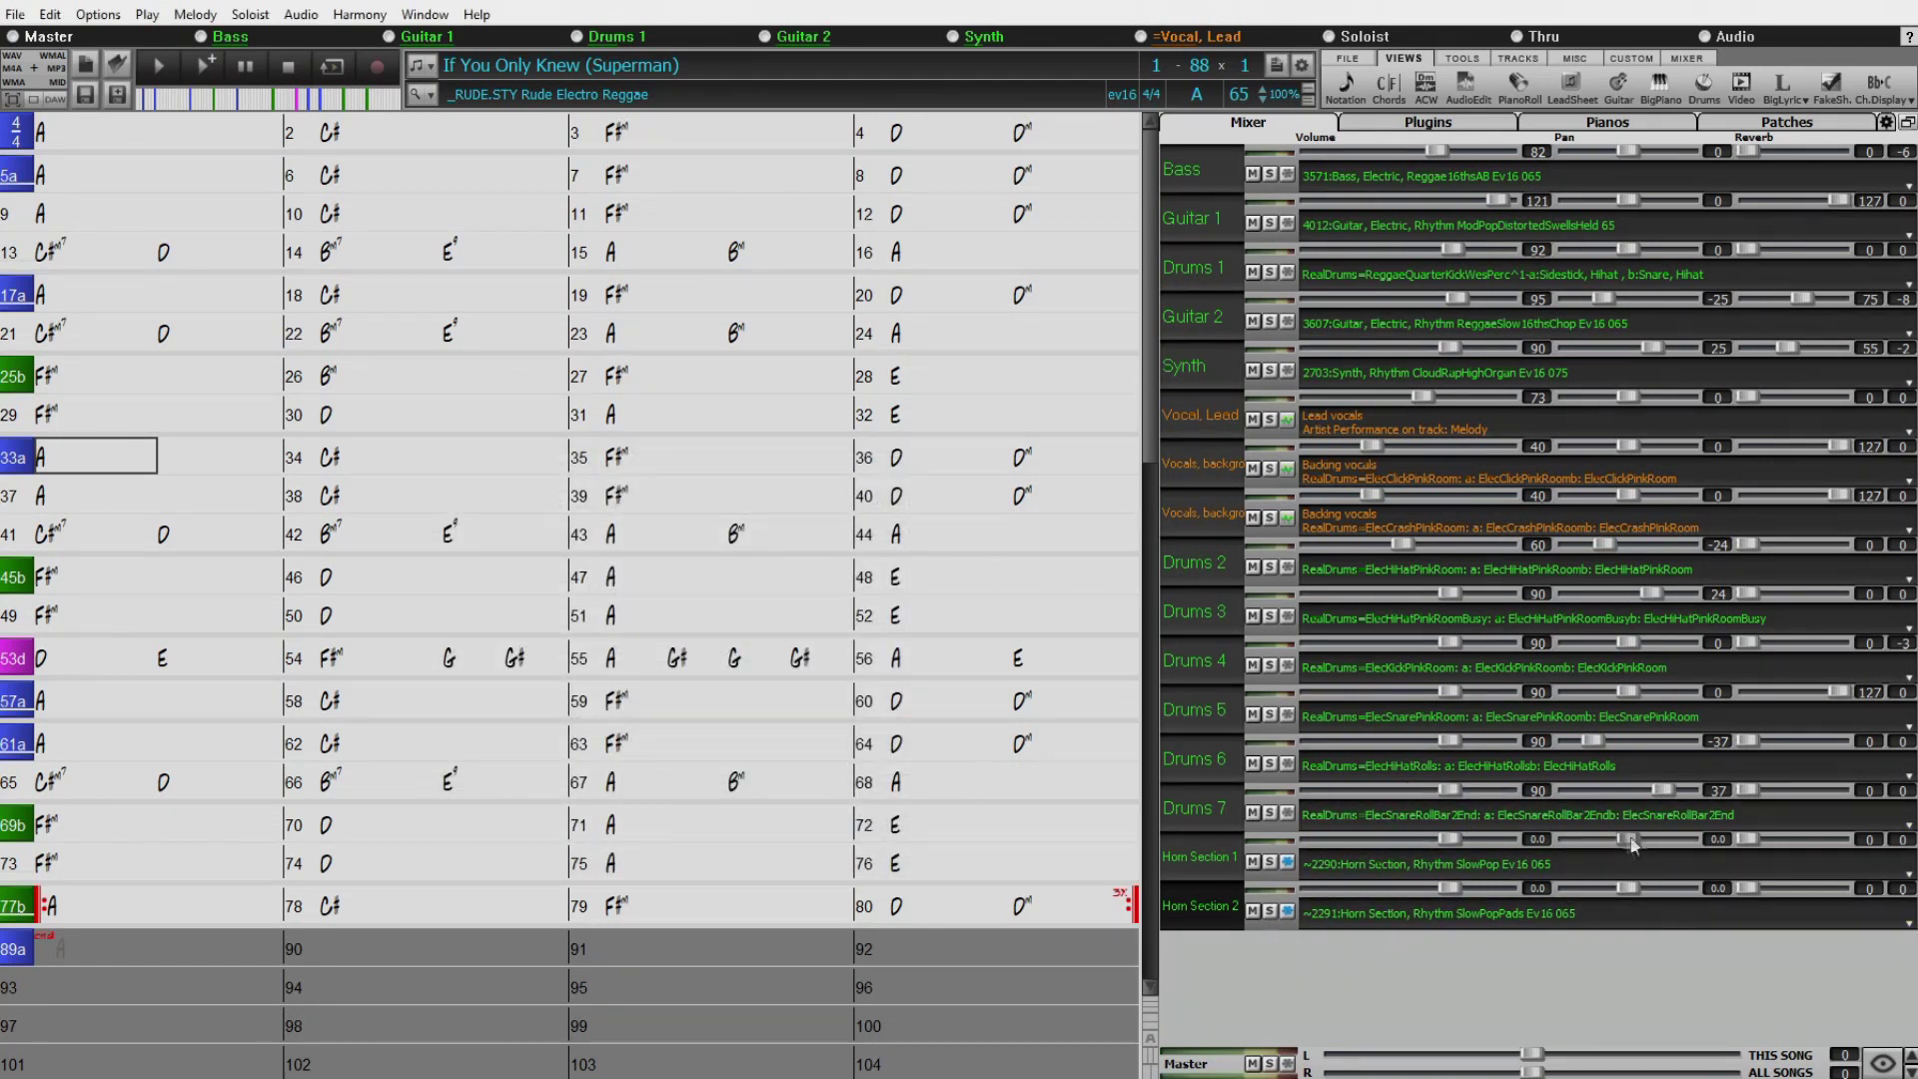
# Pan Horn Section 1 to -10.4 and Horn Section 2 to +6.38, and play the song from bar 24.
pyautogui.moveTo(1622, 841); pyautogui.dragTo(1661, 894)
pyautogui.moveTo(1586, 840); pyautogui.dragTo(1584, 850)
pyautogui.click(918, 327)
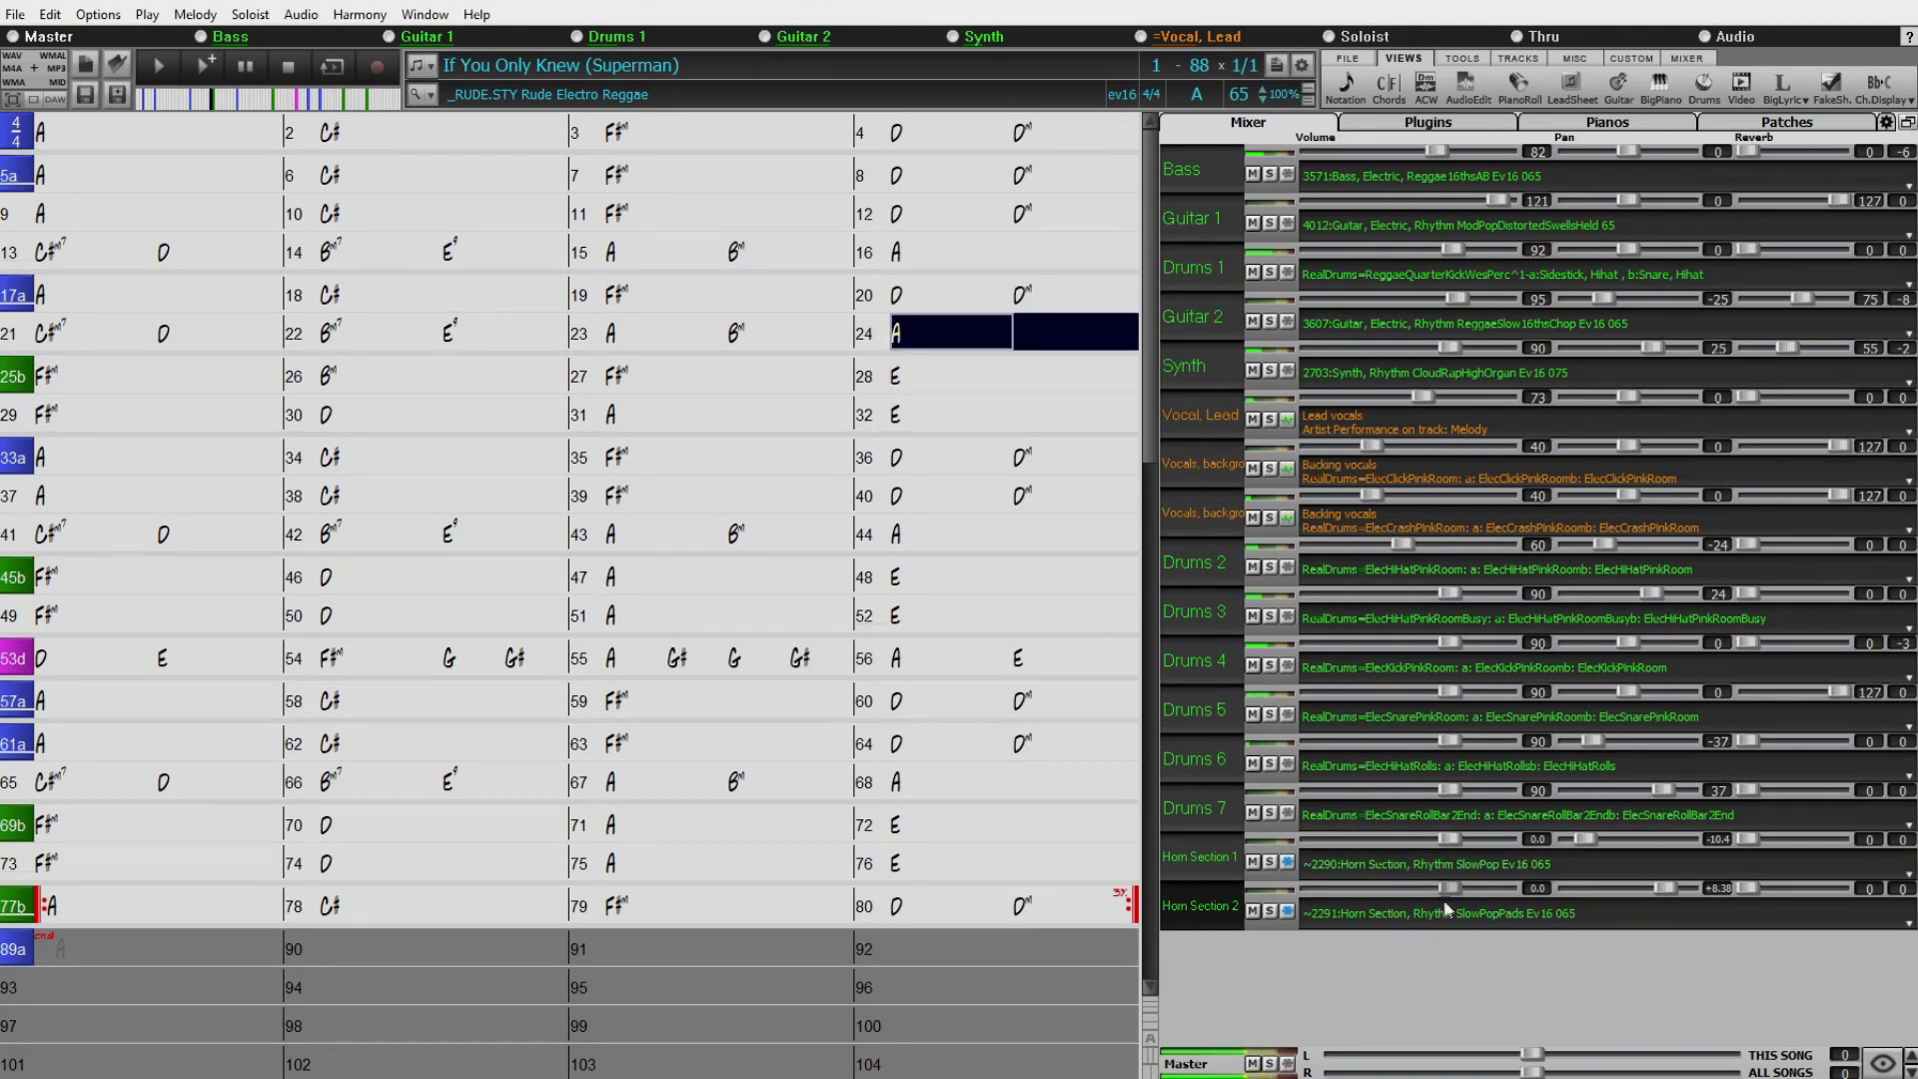
# Set the reverb of Horn Section 1 and 2 to 86 and 83, lower their volumes to -0.99 and -1.83, and stop playback.
pyautogui.moveTo(1743, 836); pyautogui.dragTo(1806, 888)
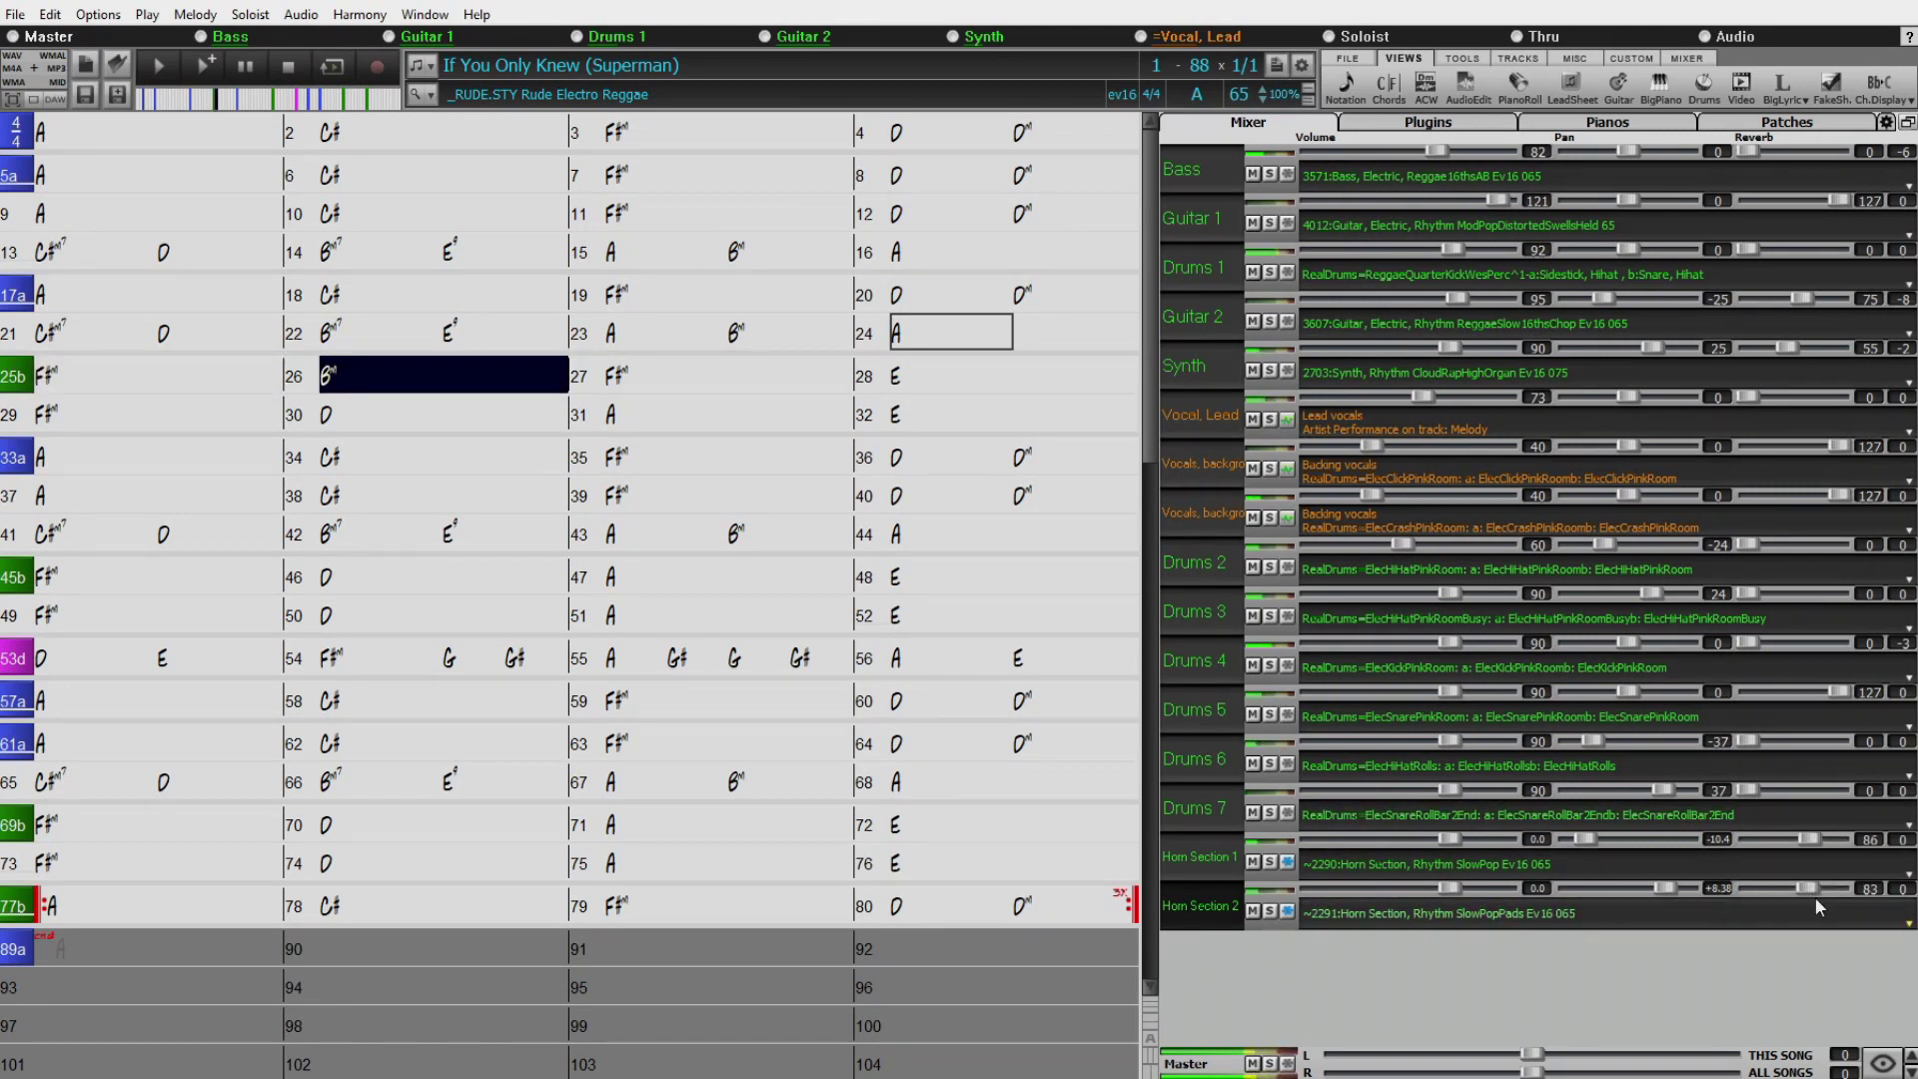
pyautogui.moveTo(1447, 888)
pyautogui.mouseDown()
pyautogui.moveTo(1440, 835)
pyautogui.moveTo(1438, 884)
pyautogui.mouseUp()
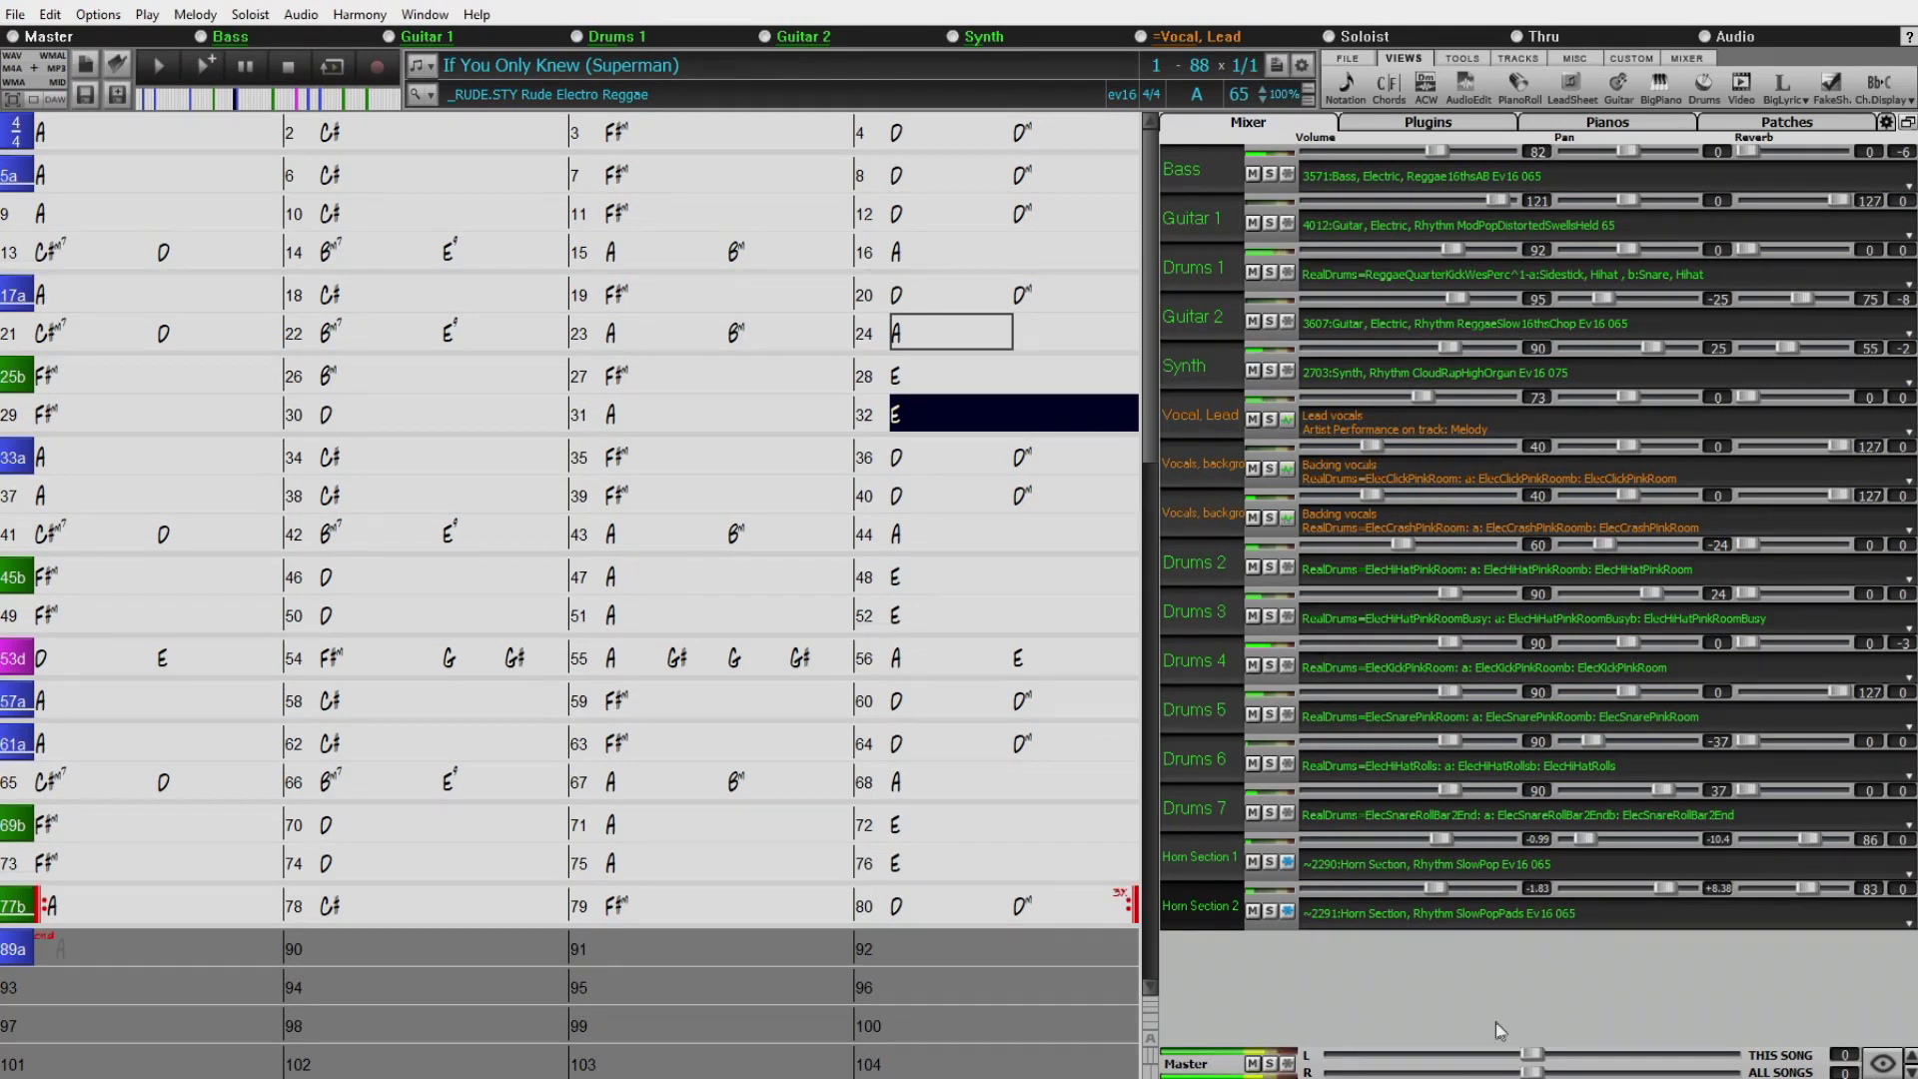
pyautogui.click(246, 68)
pyautogui.click(290, 66)
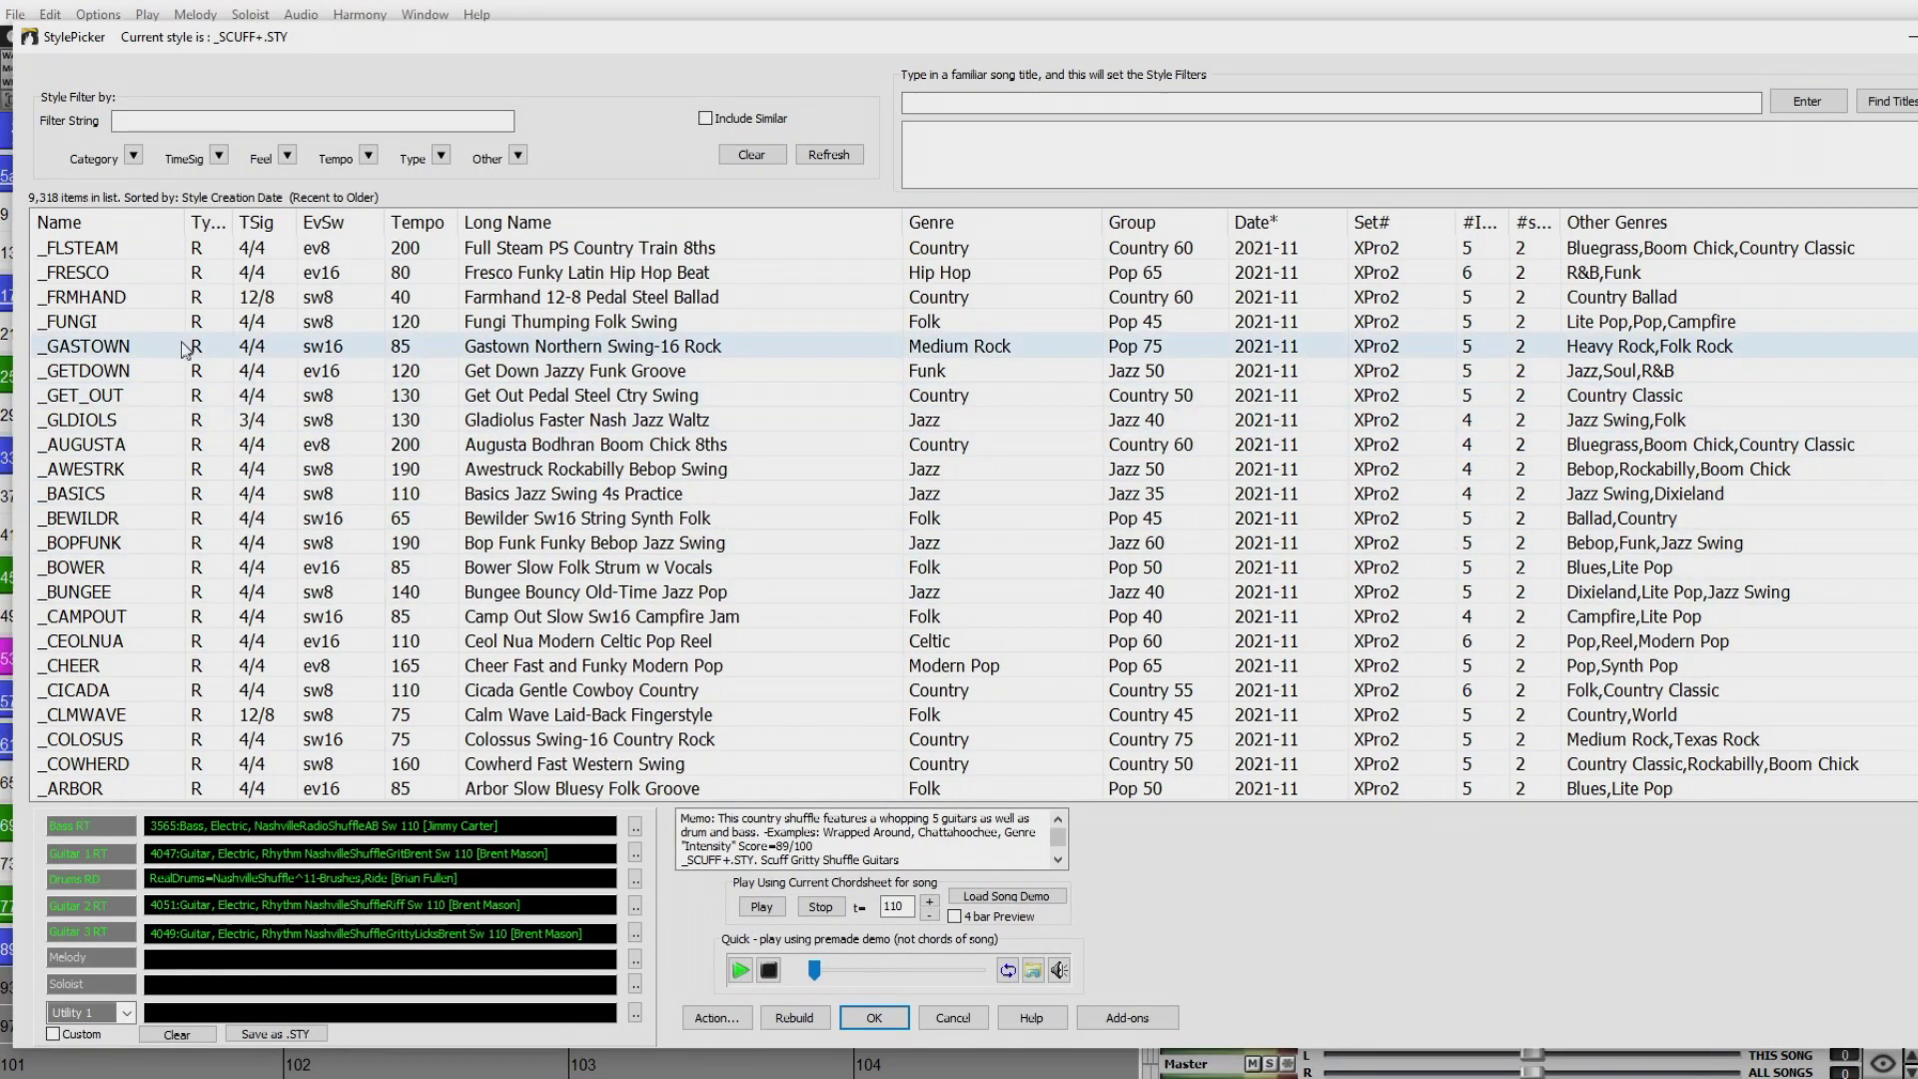
# Examine the Style Demos with Vocals user categories in the StylePicker, including Artist Performance Sets 11 and 12.
pyautogui.click(133, 157)
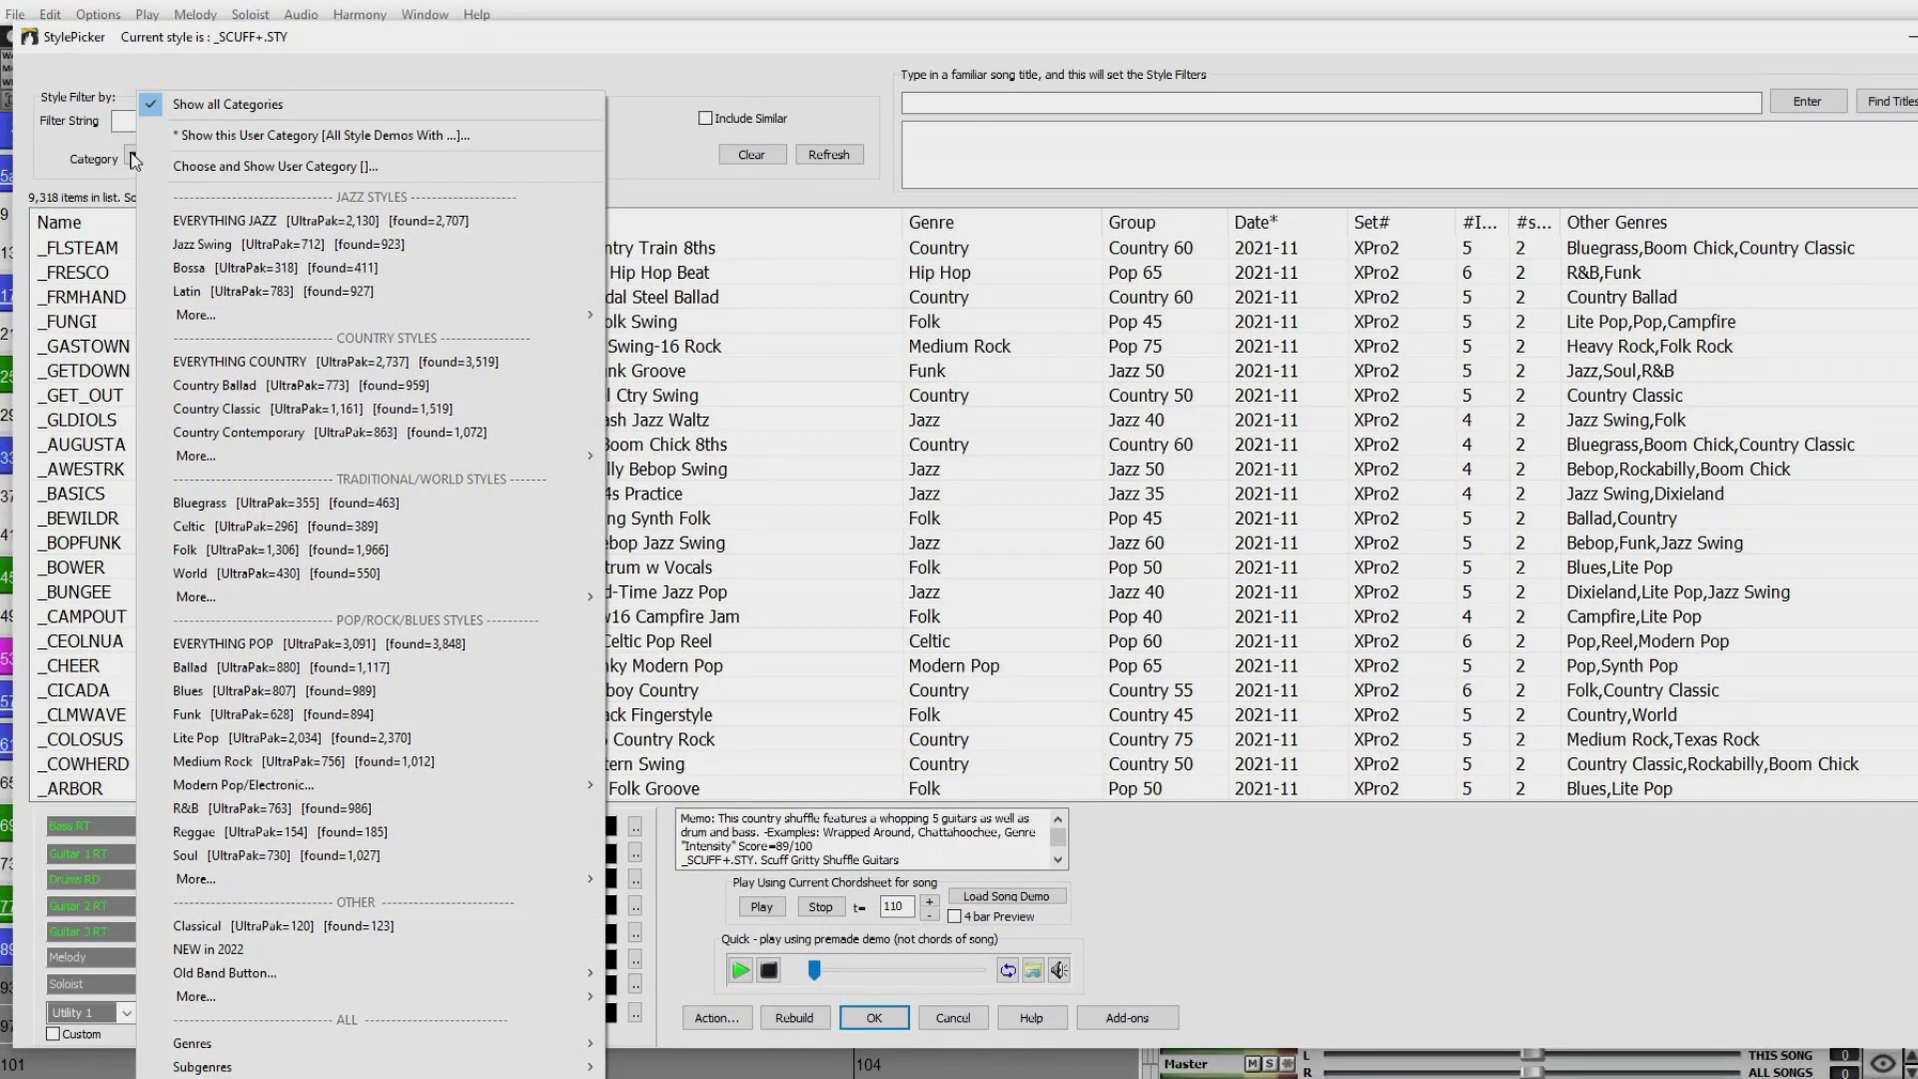
pyautogui.click(257, 168)
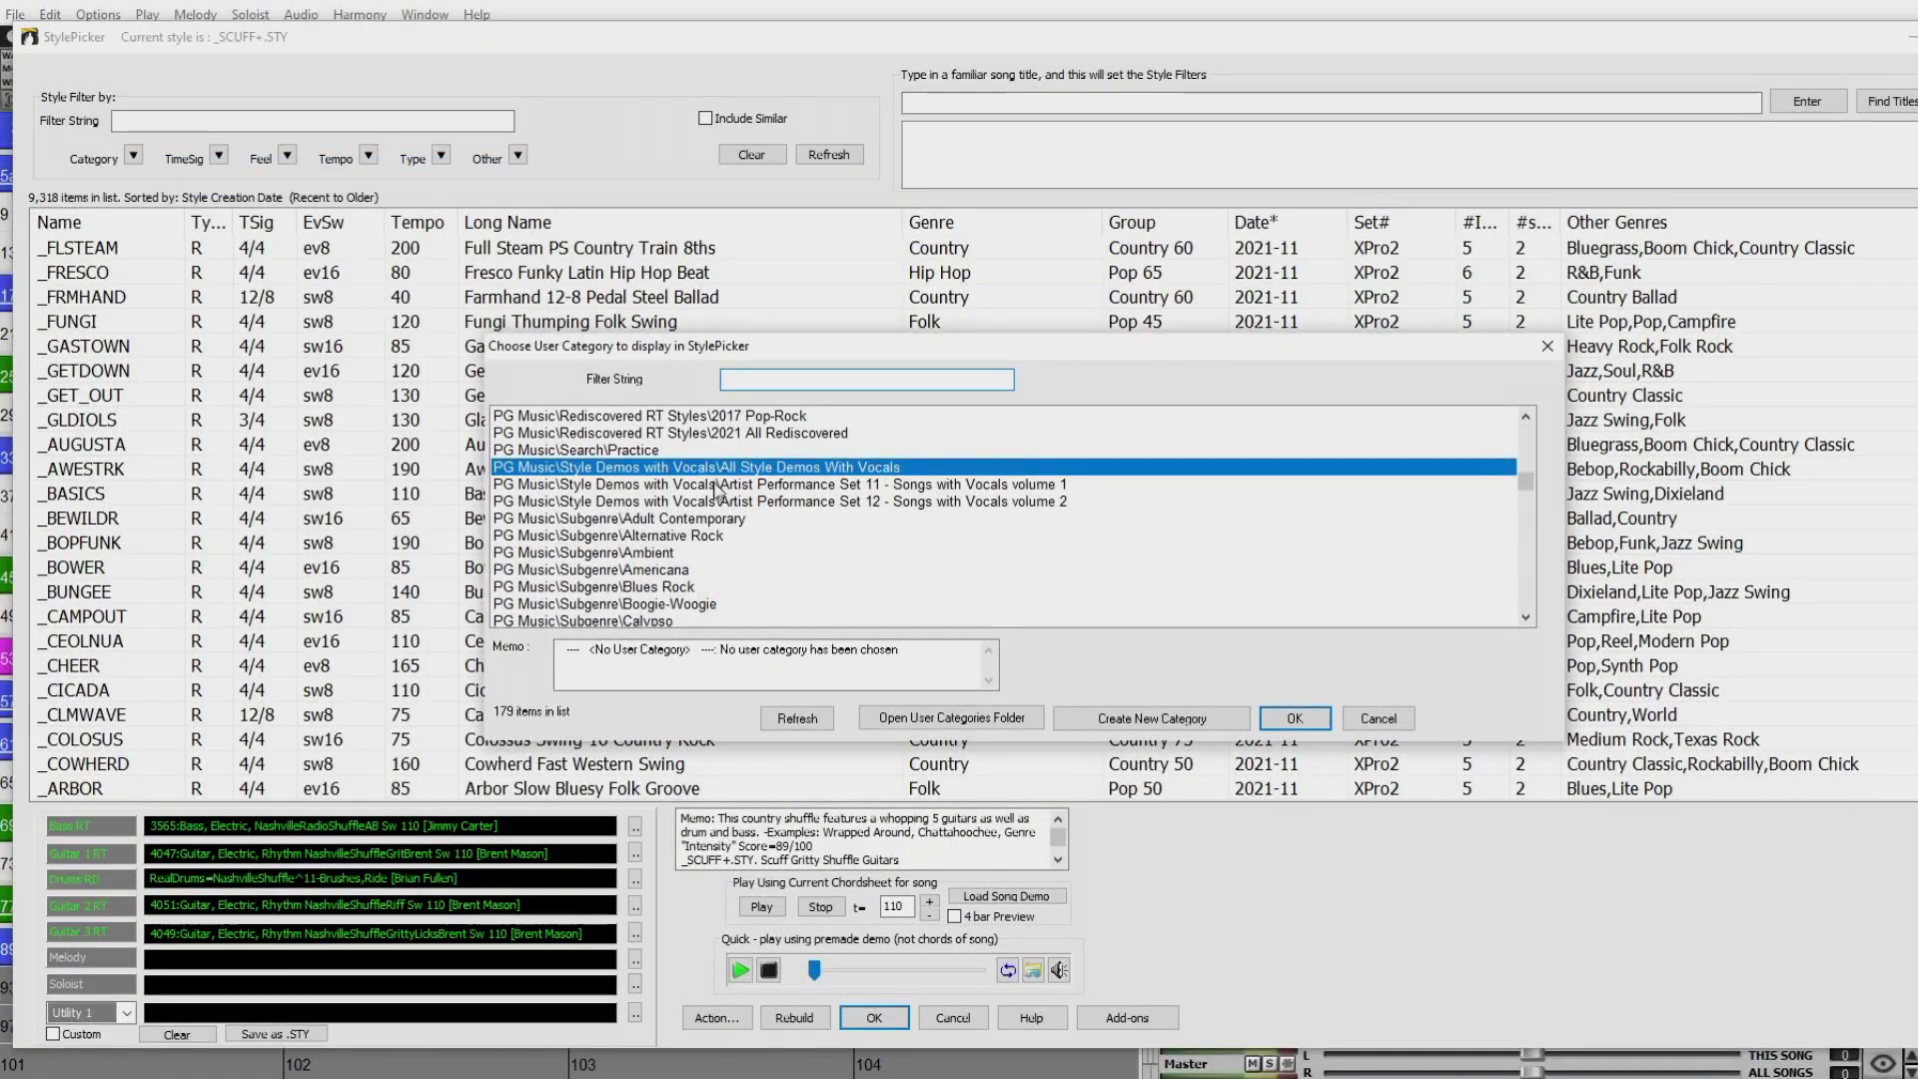
pyautogui.click(577, 488)
pyautogui.click(594, 502)
pyautogui.click(611, 486)
pyautogui.click(627, 470)
pyautogui.click(640, 486)
pyautogui.click(649, 502)
pyautogui.click(654, 469)
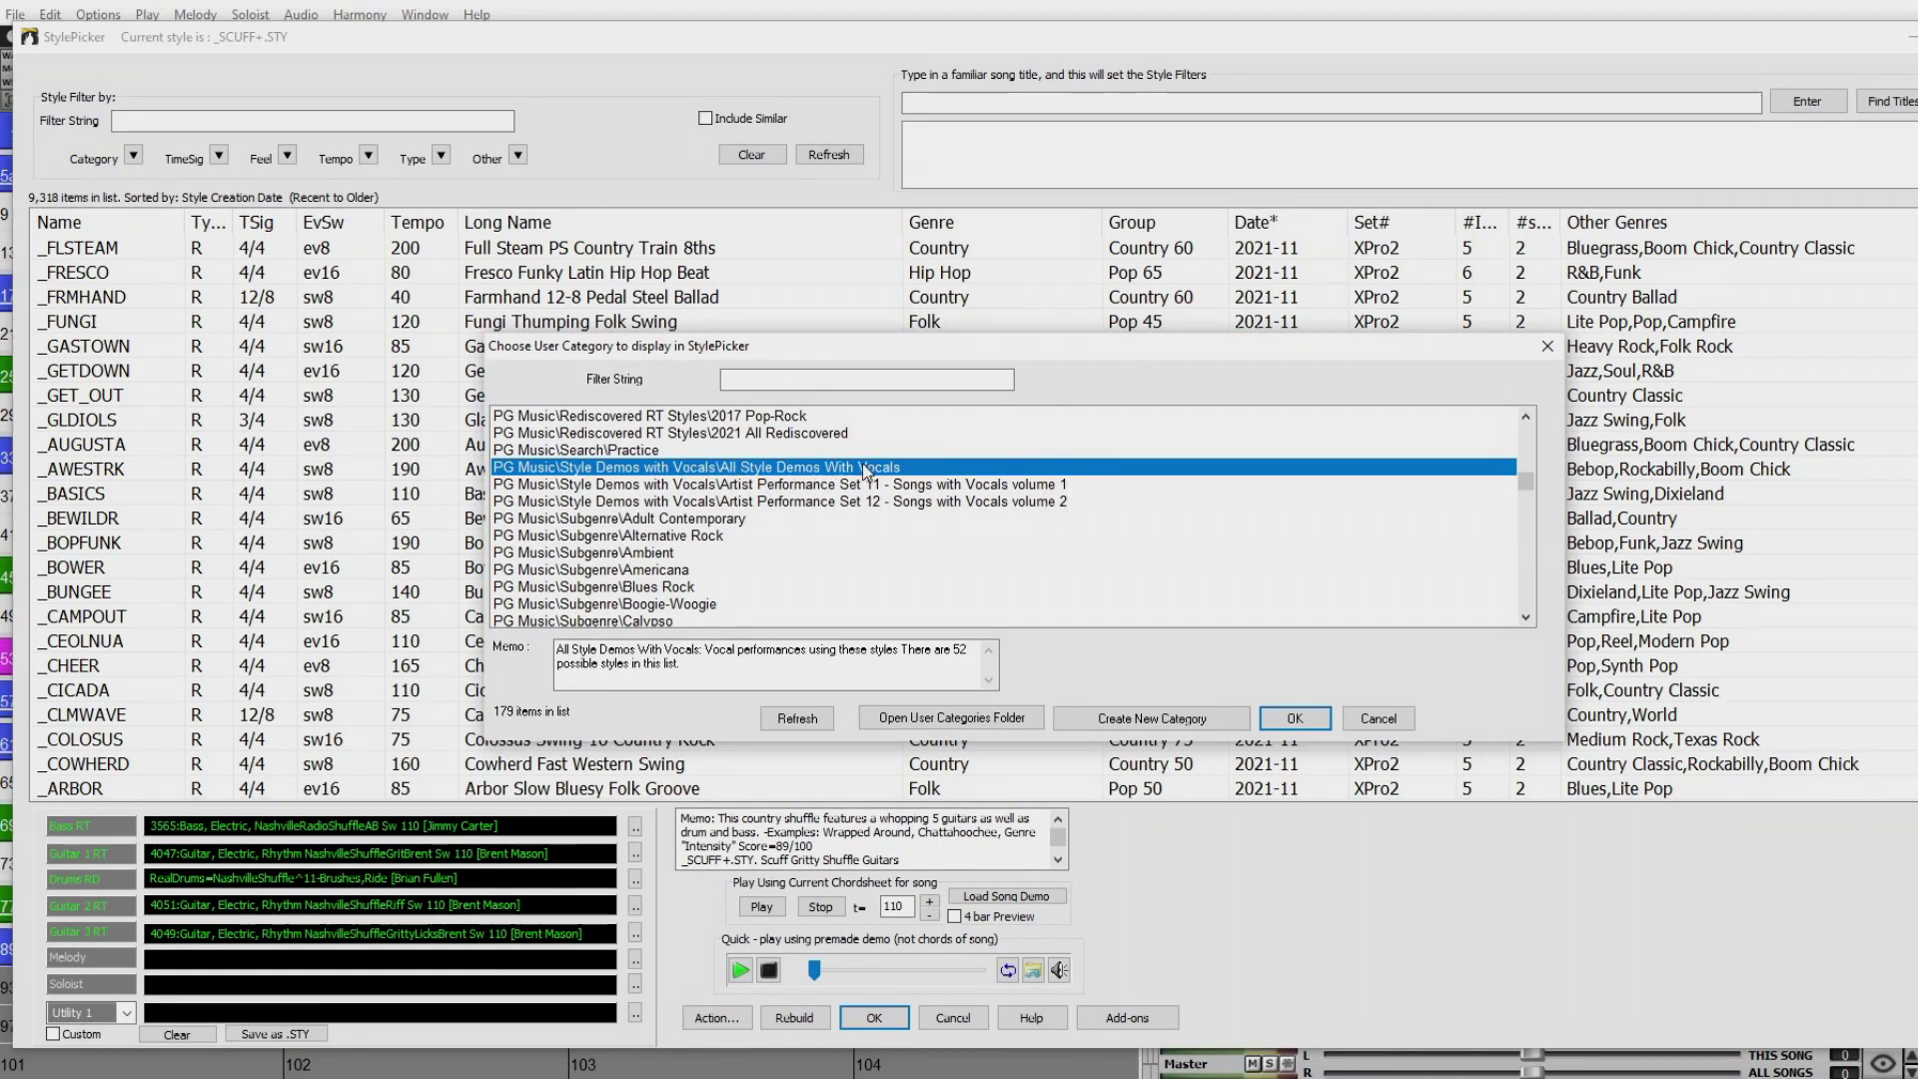
pyautogui.click(898, 484)
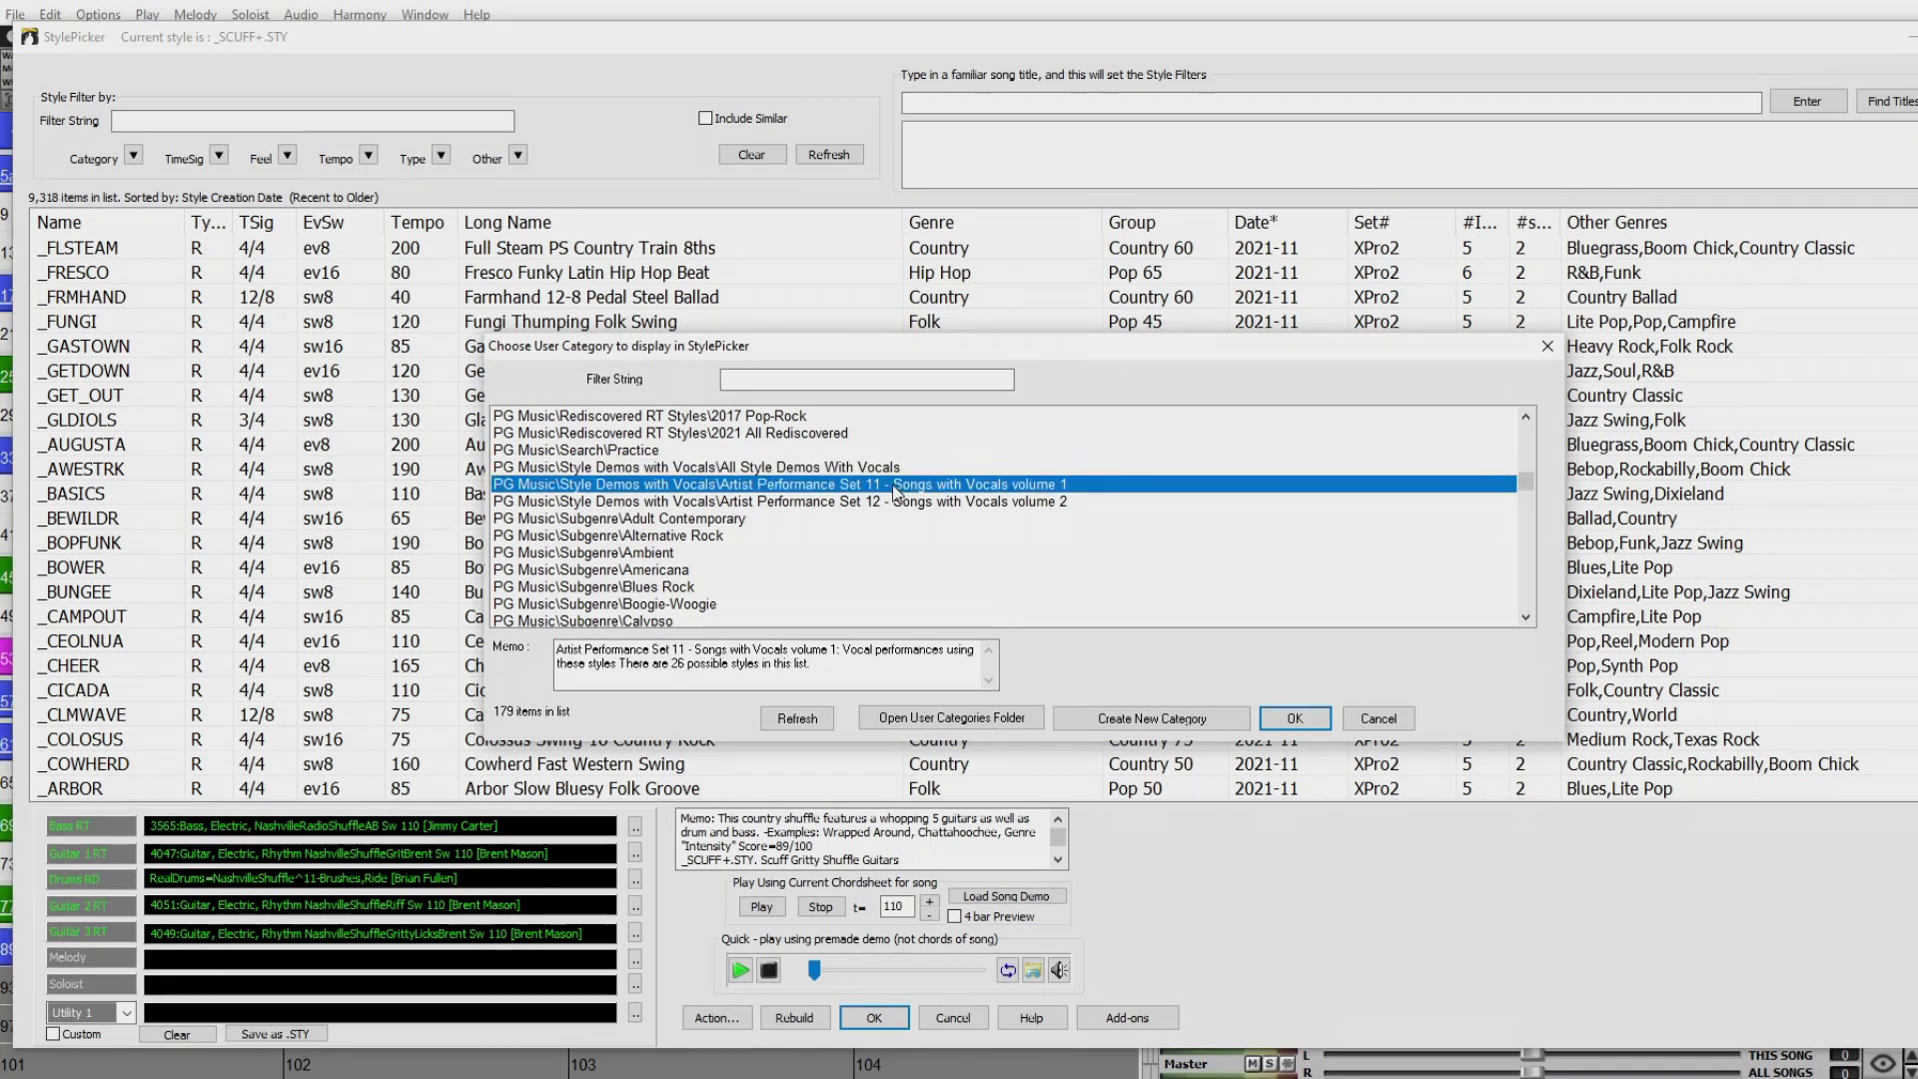
pyautogui.click(913, 504)
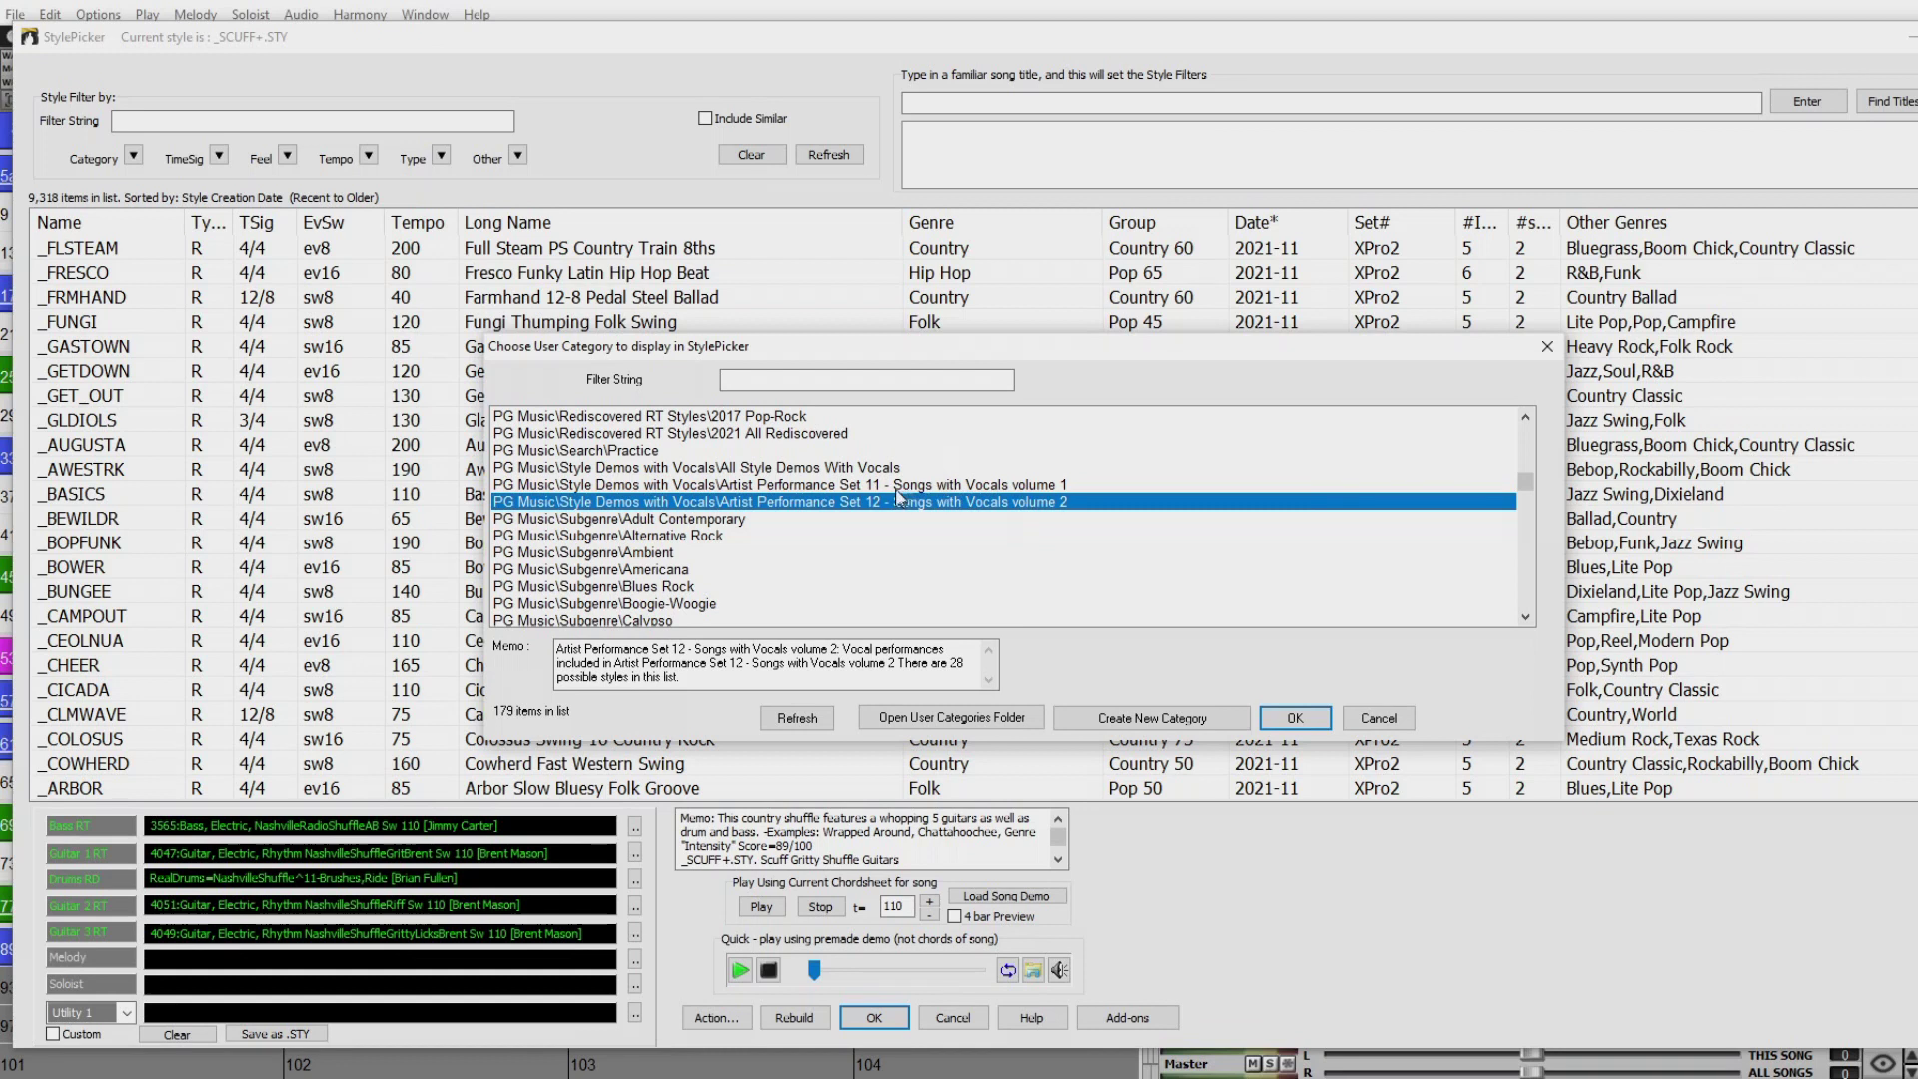
pyautogui.click(757, 485)
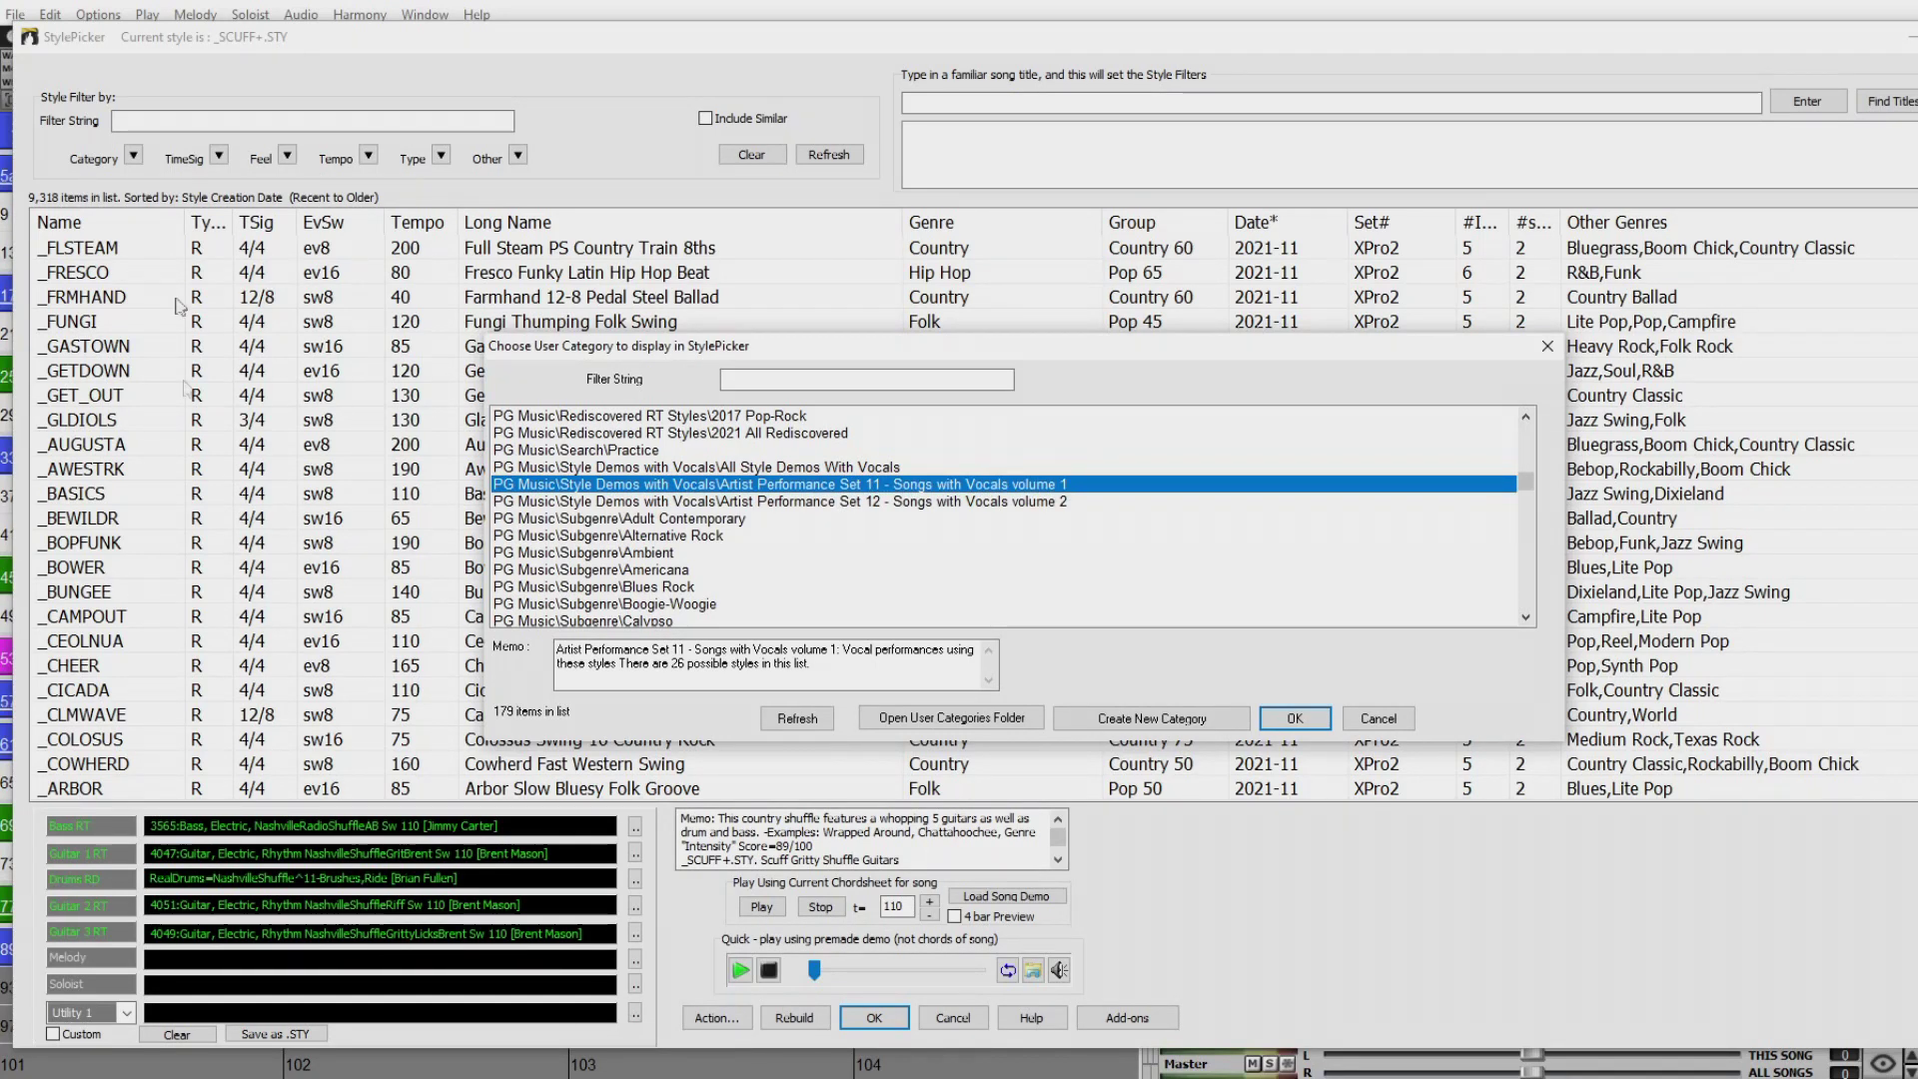
# Filter the StylePicker by All Style Demos With Vocals, load the _ROVING song demo and adjust its lead vocals reverb.
pyautogui.click(837, 470)
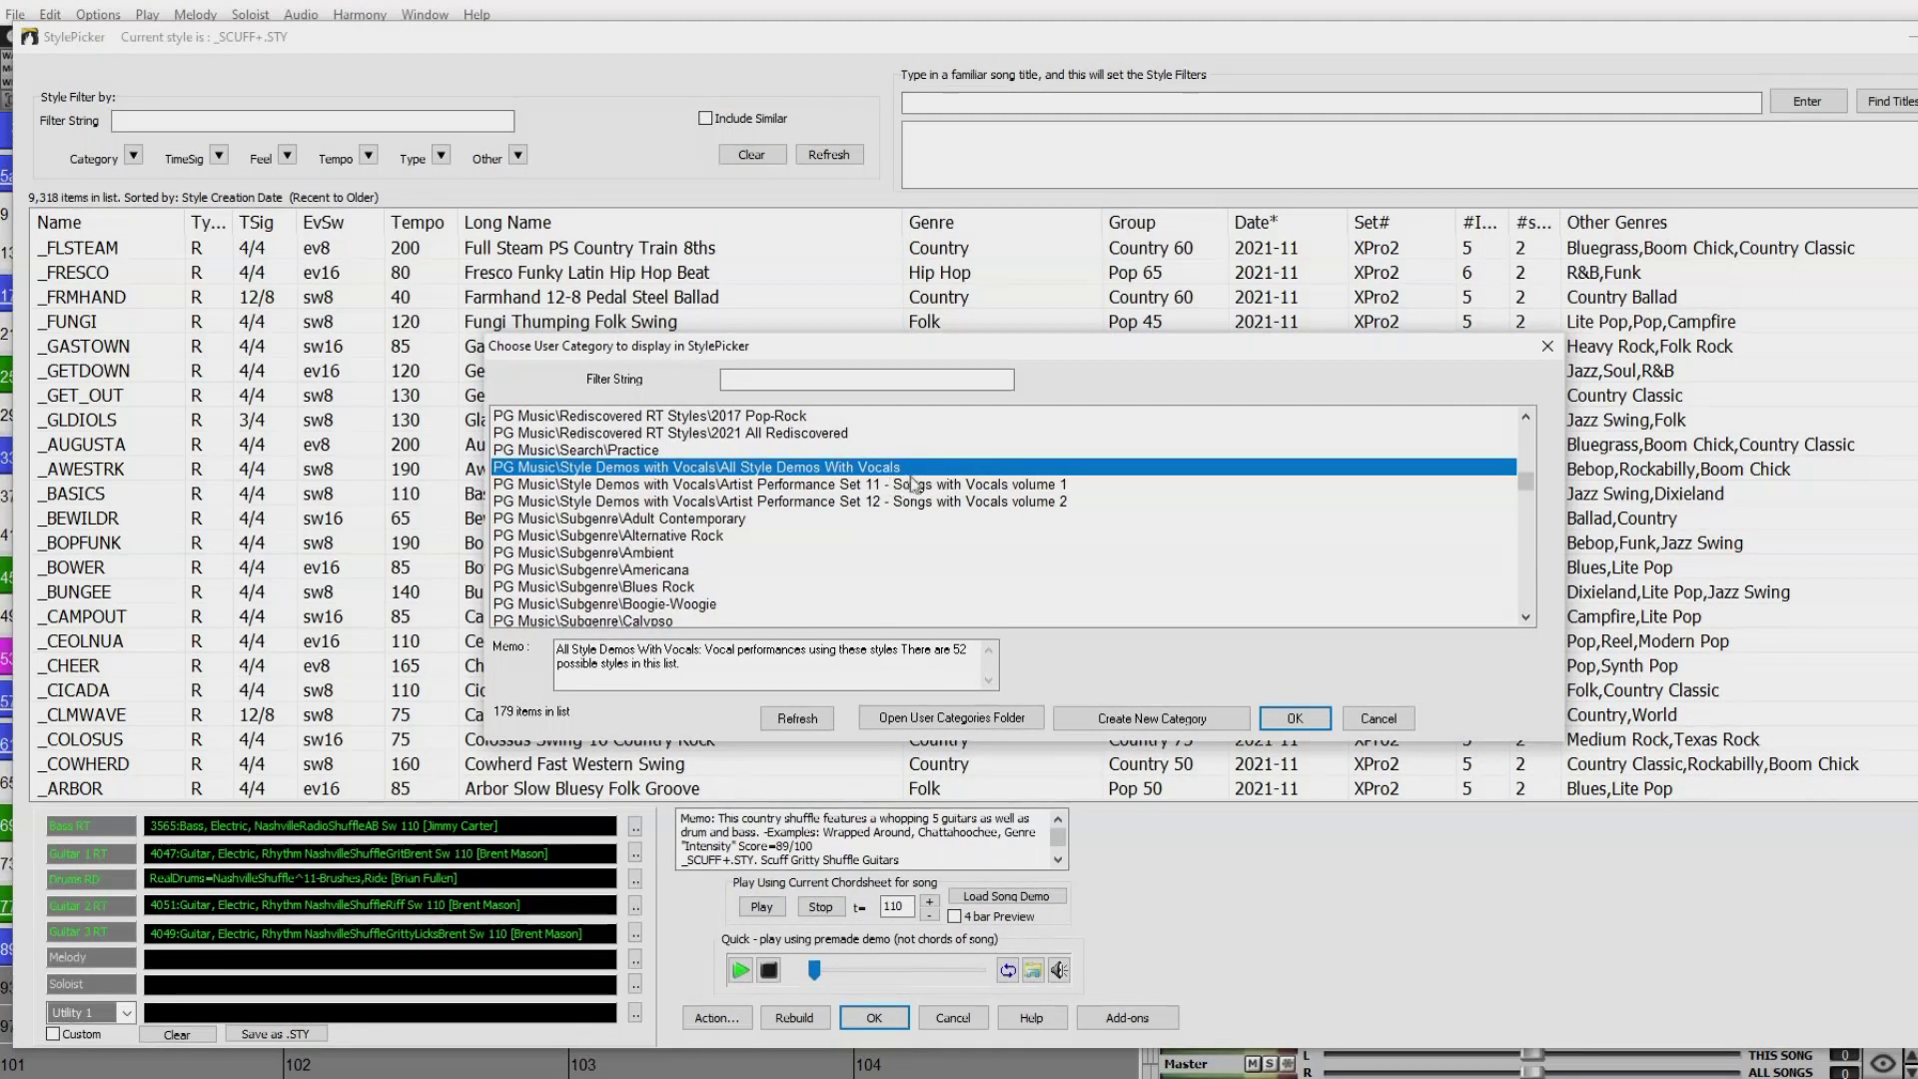
pyautogui.click(1292, 715)
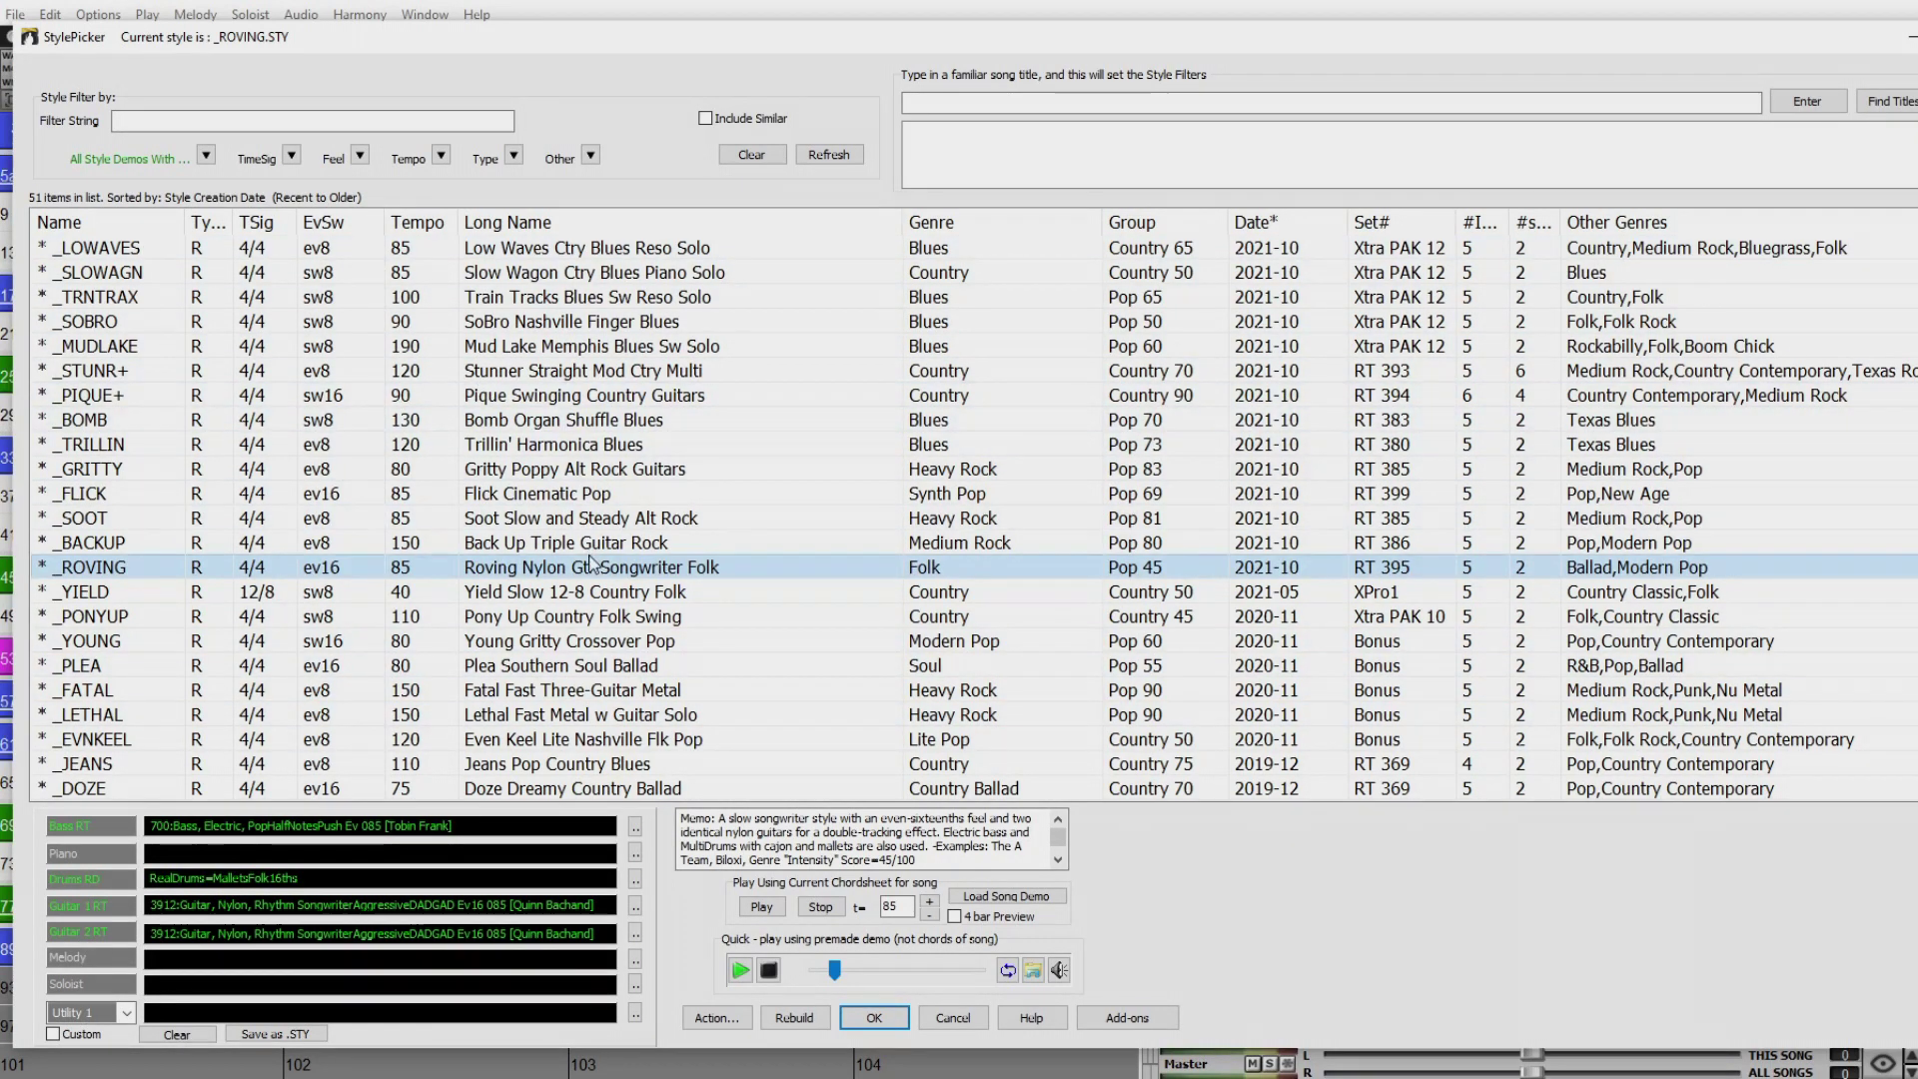
pyautogui.click(1056, 904)
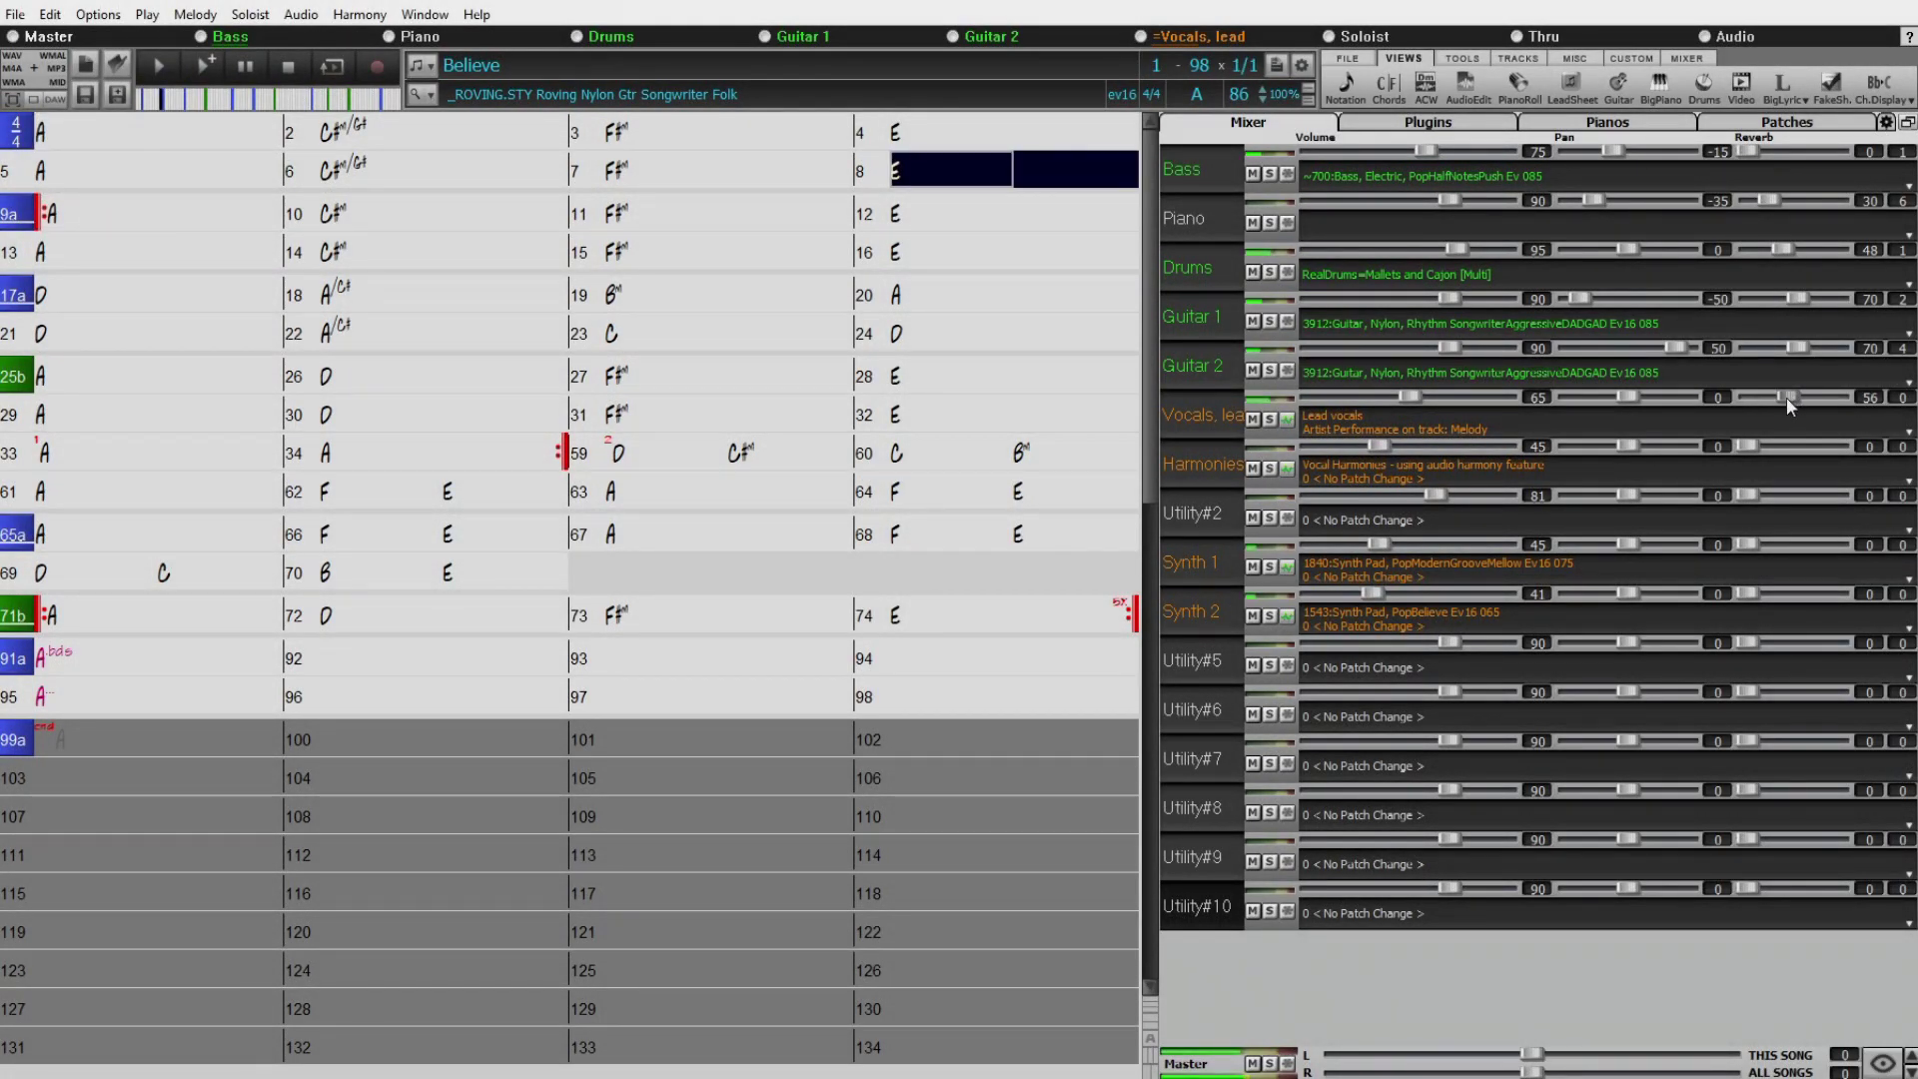
pyautogui.moveTo(1792, 398); pyautogui.dragTo(1797, 398)
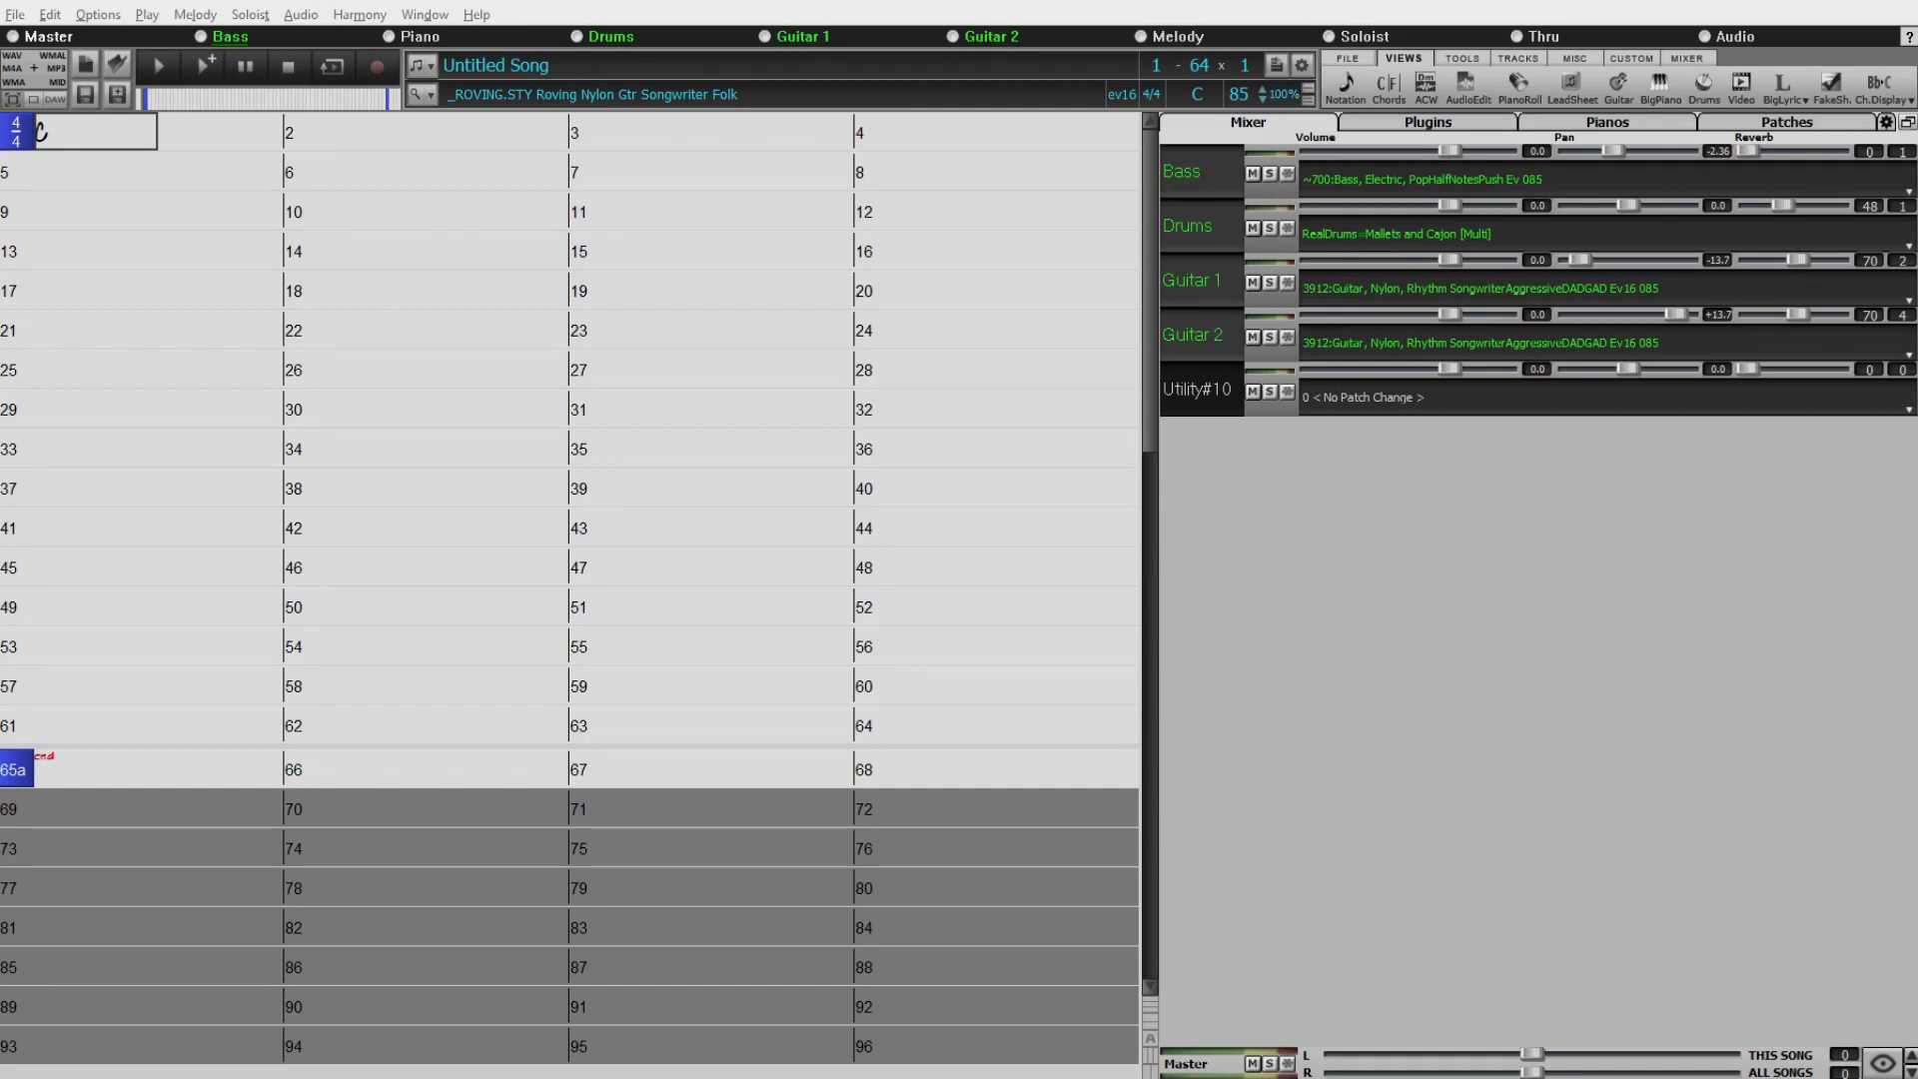
# Open the StylePicker for the blank song and look through the RT 400 country soloist styles from _CROP to _PRODUCE.
pyautogui.click(411, 99)
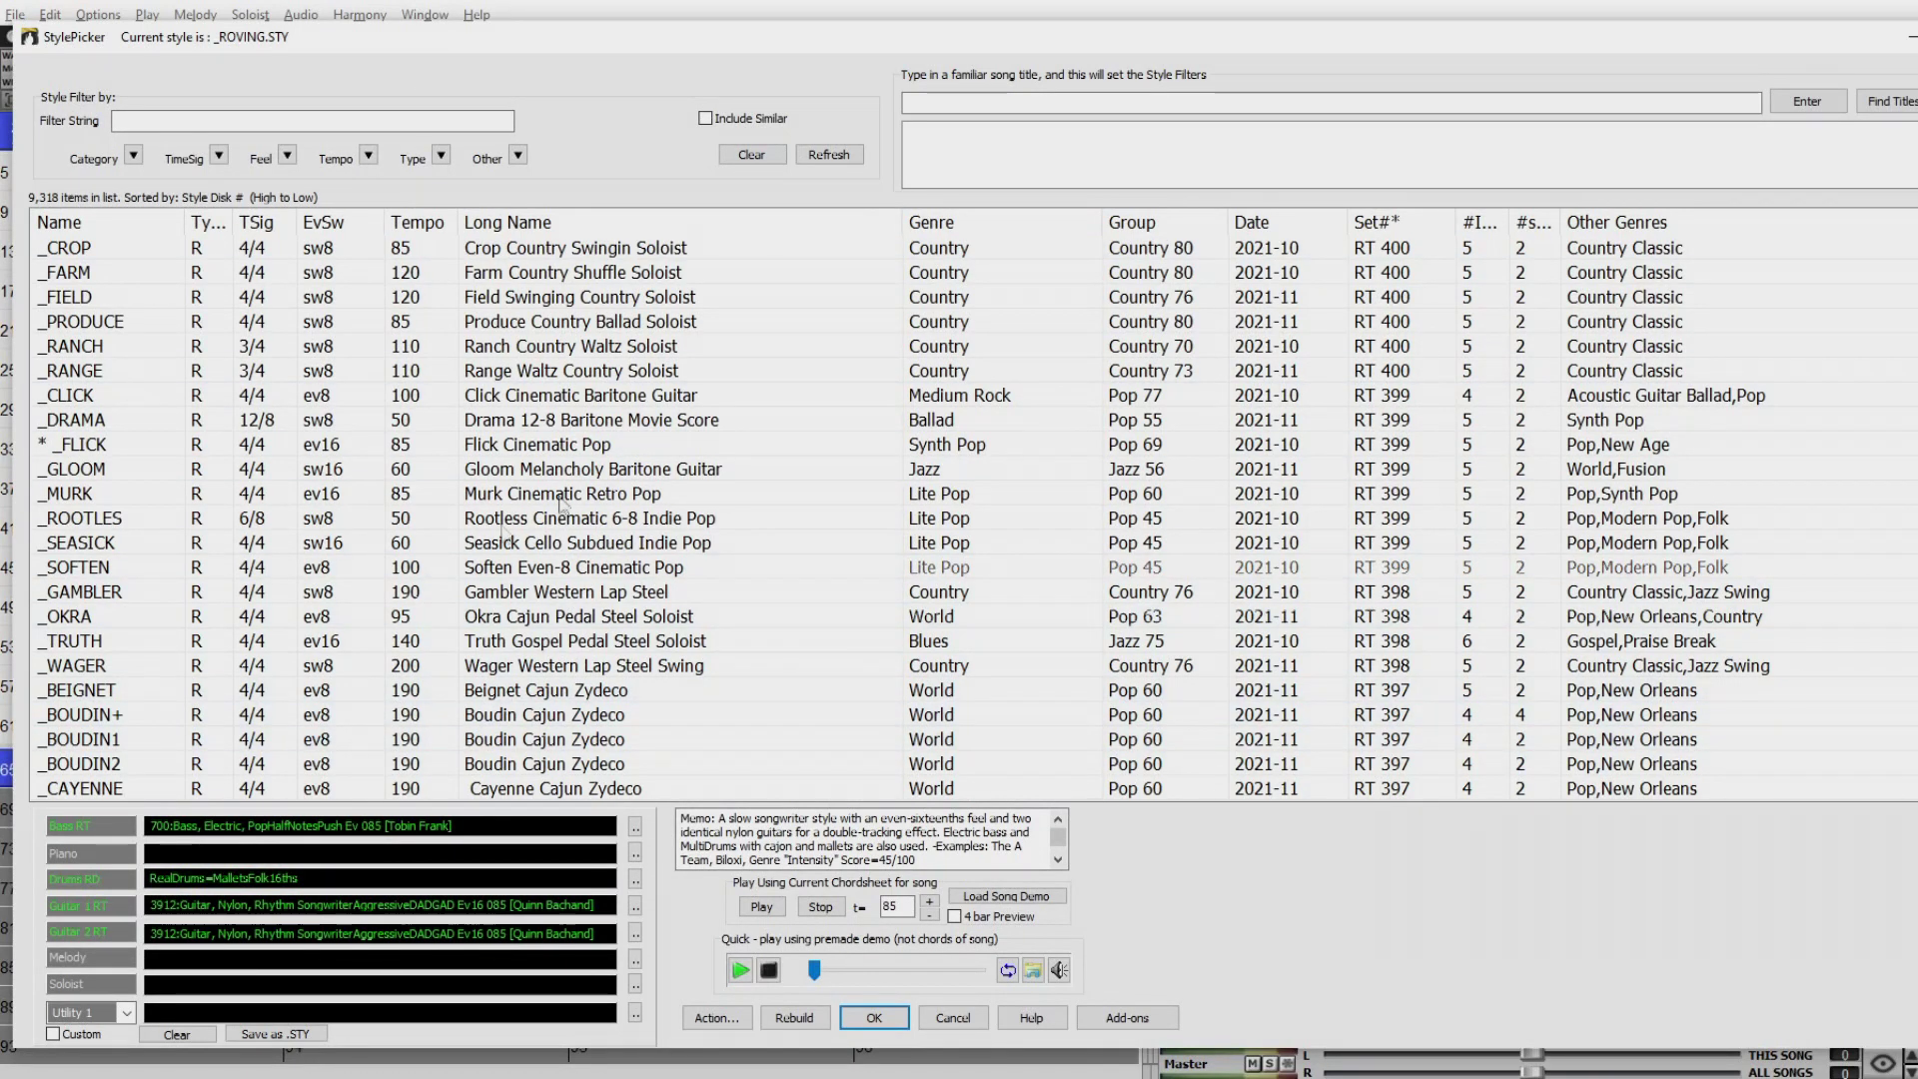
pyautogui.click(1408, 249)
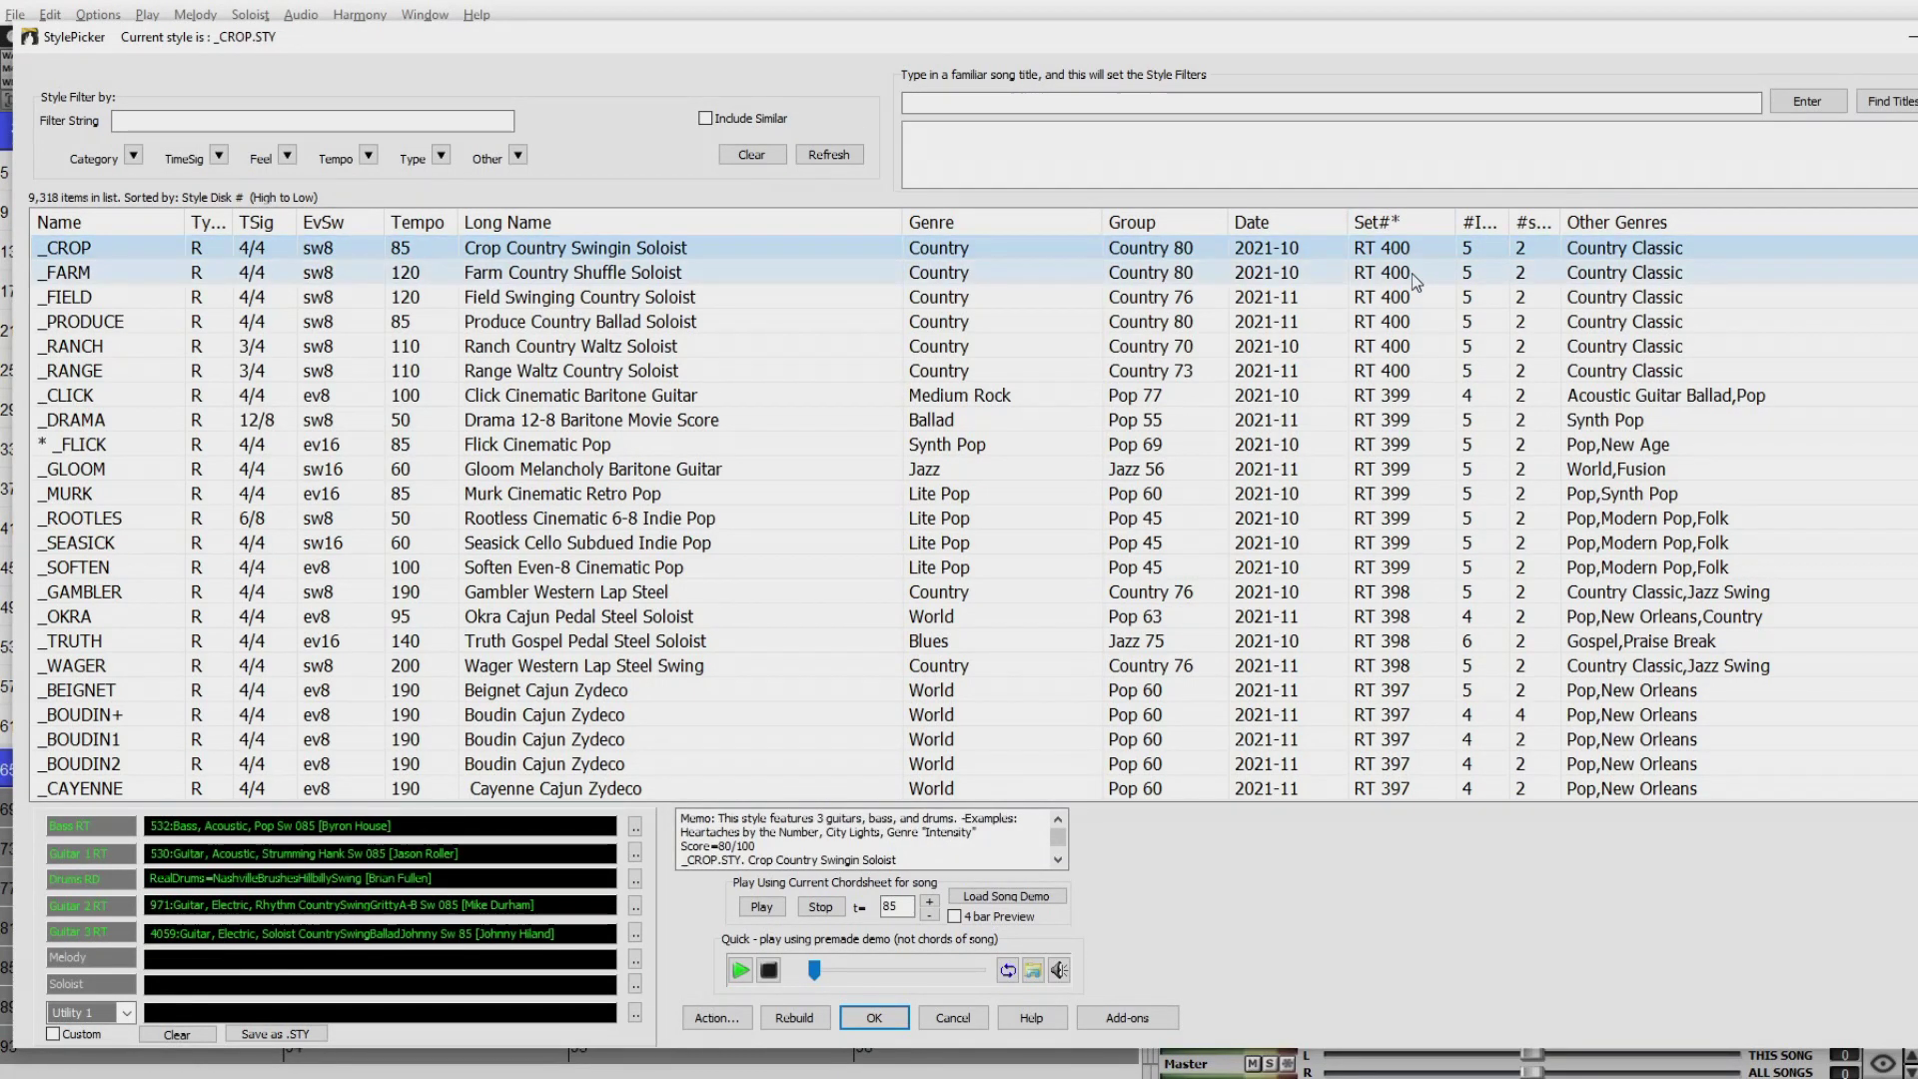
pyautogui.click(1413, 272)
pyautogui.click(1420, 296)
pyautogui.click(1428, 322)
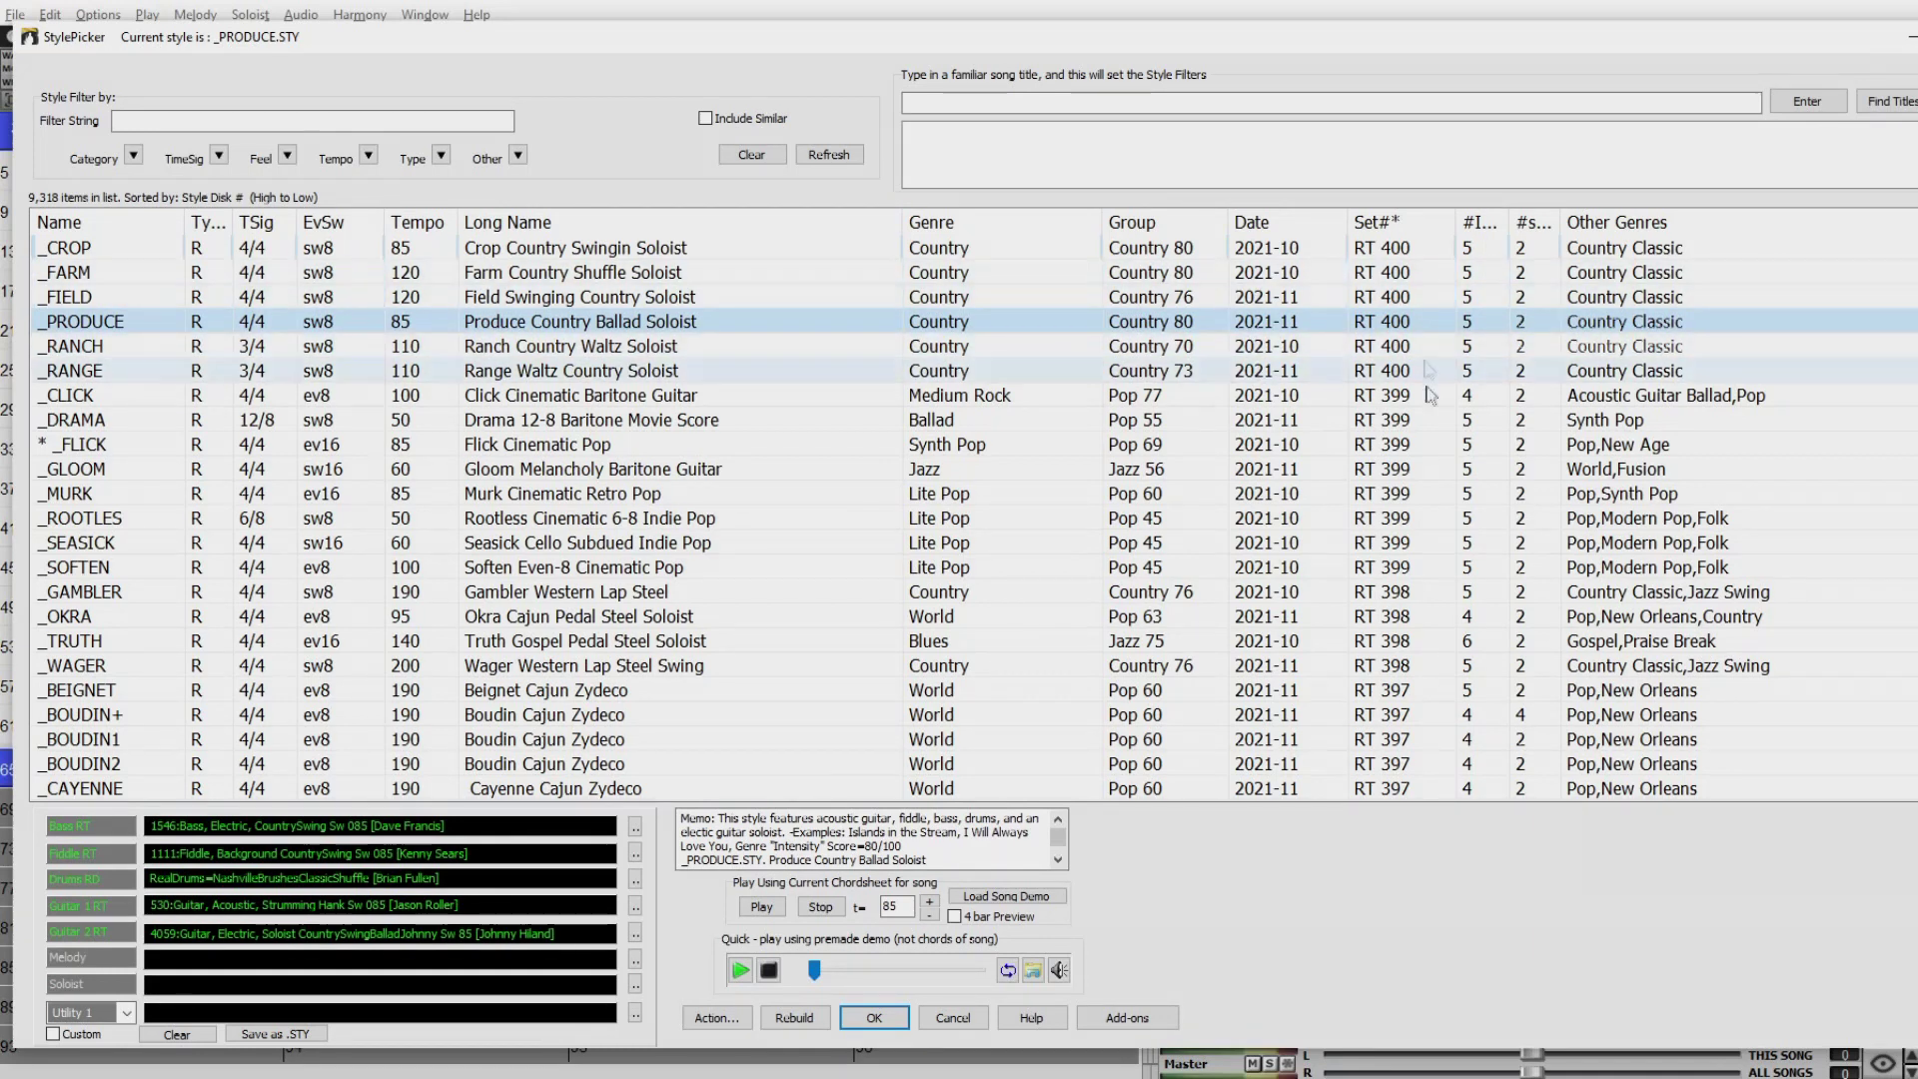
# Audition the premade demos of the _RANGE, _FIELD and _PRODUCE styles.
pyautogui.doubleClick(602, 375)
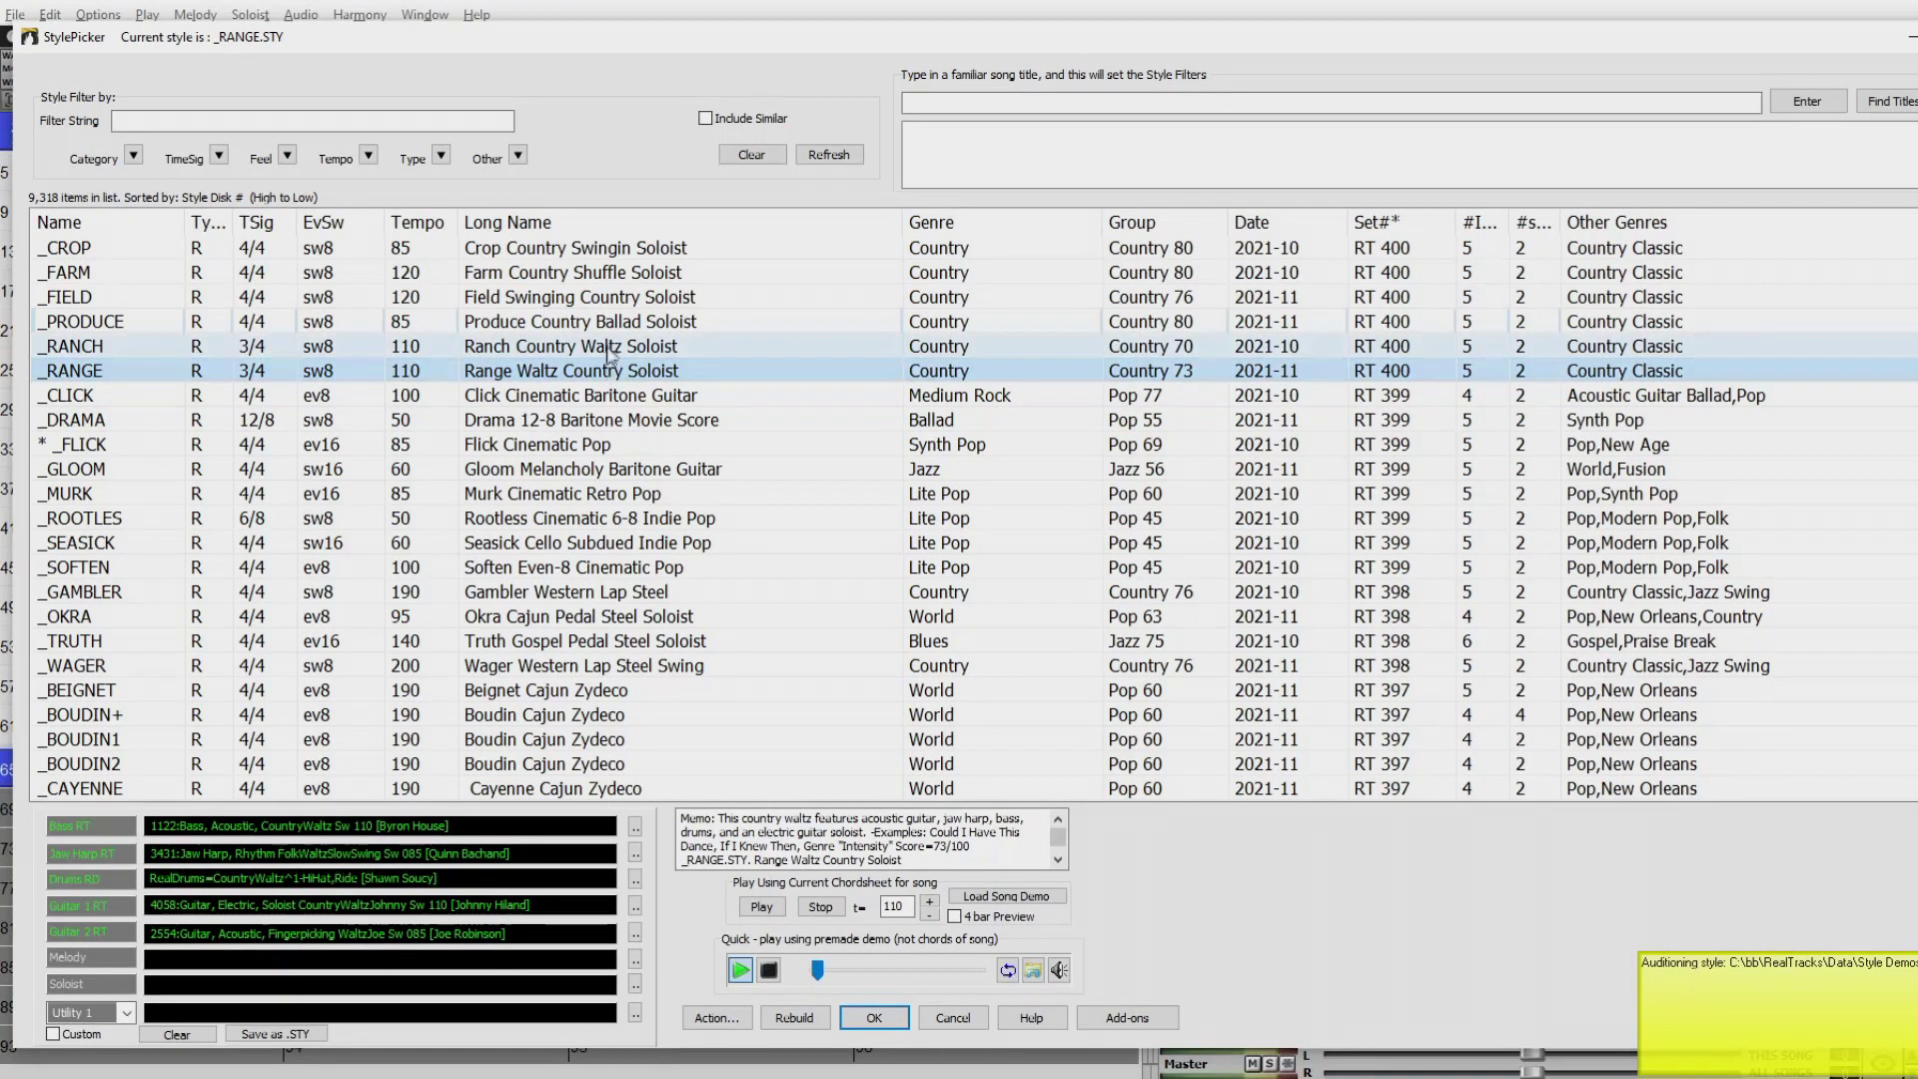
pyautogui.doubleClick(612, 298)
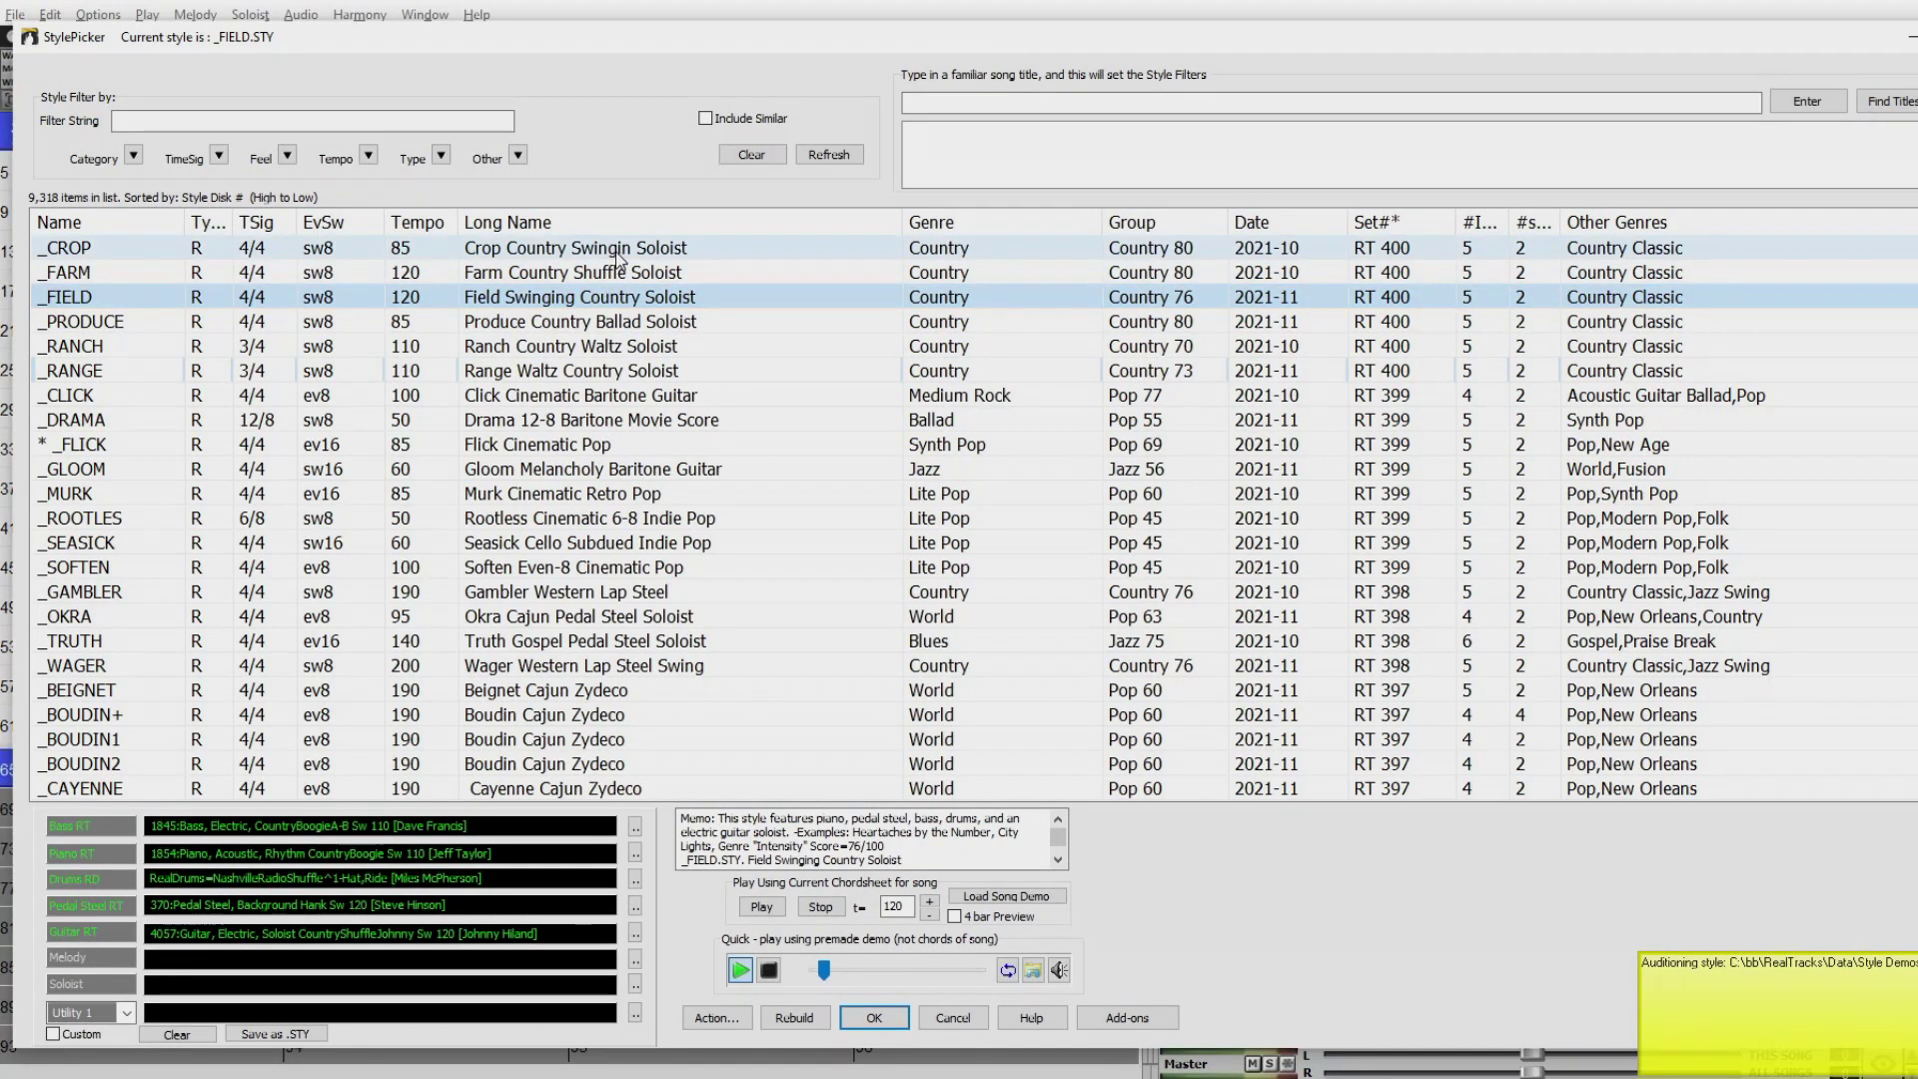
pyautogui.click(624, 323)
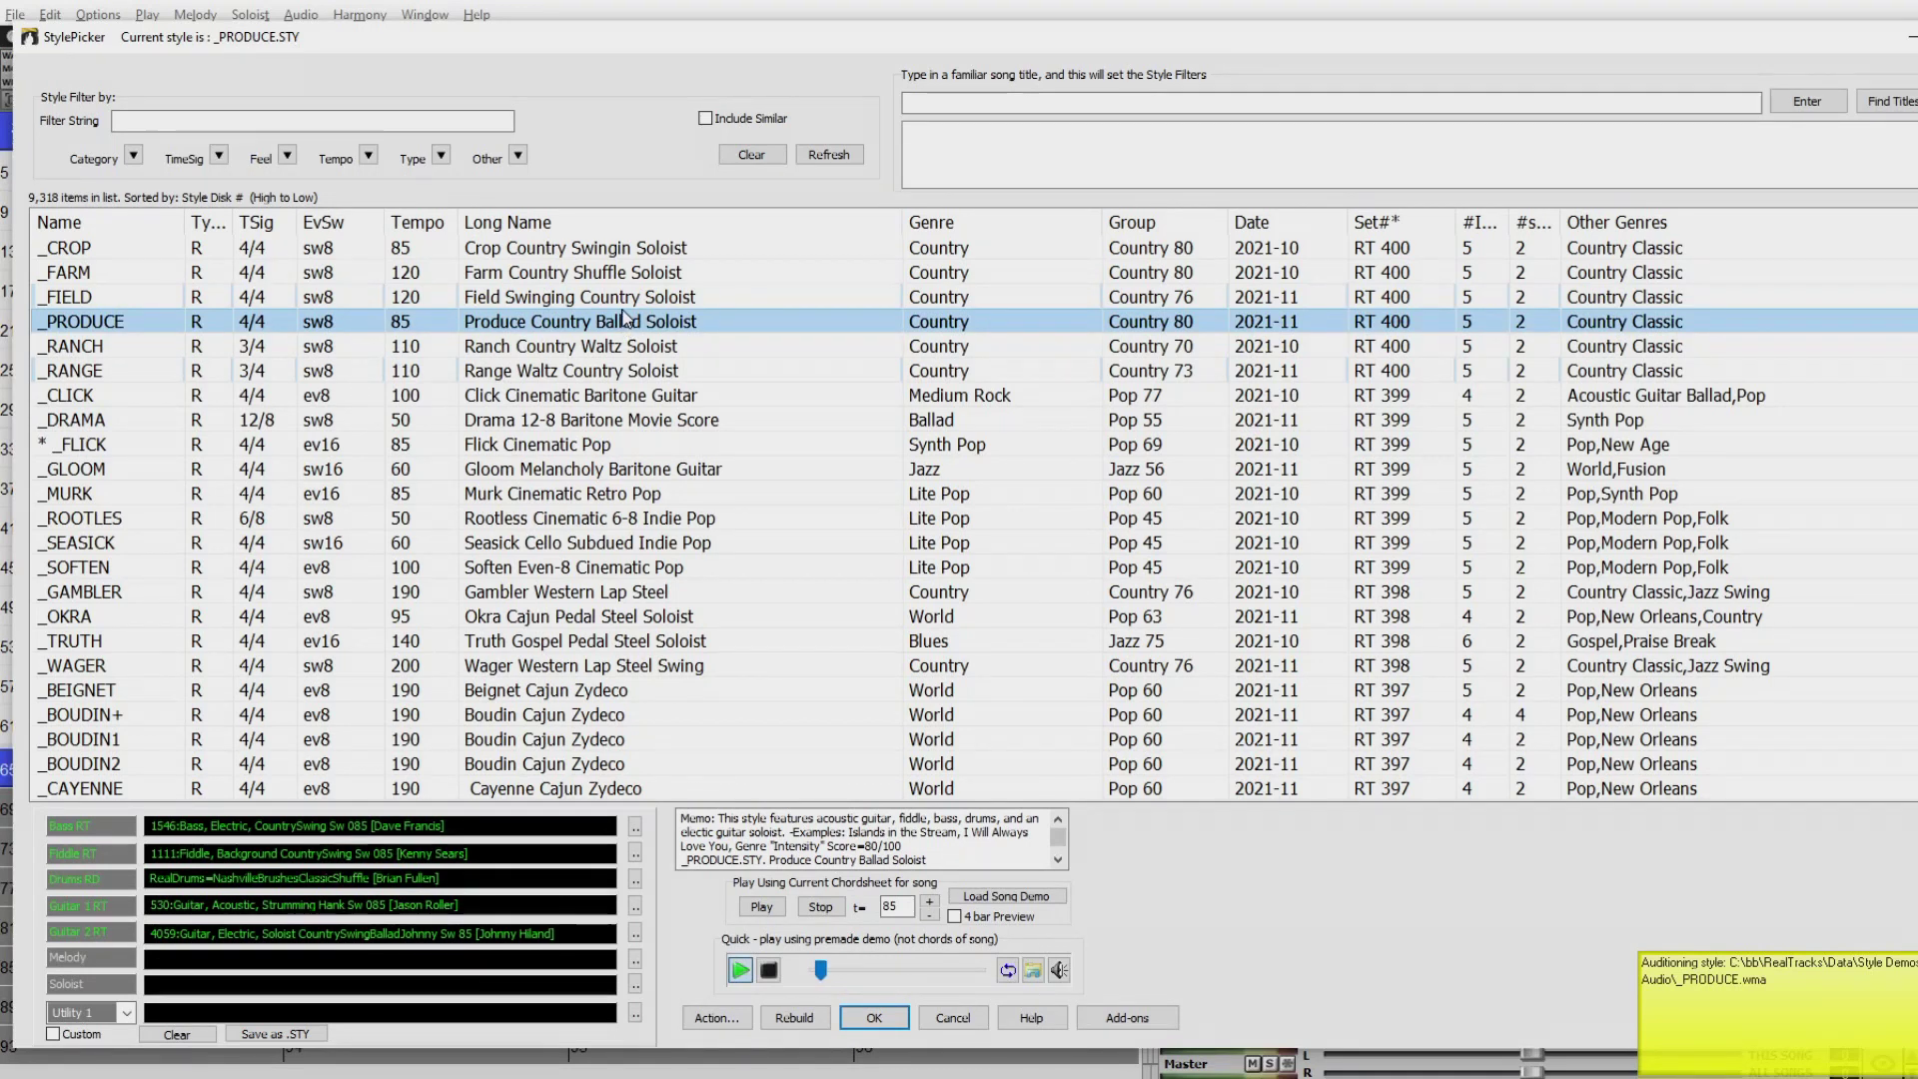
# Audition the premade demo of the _RANCH country waltz style and look further down the style list.
pyautogui.click(626, 347)
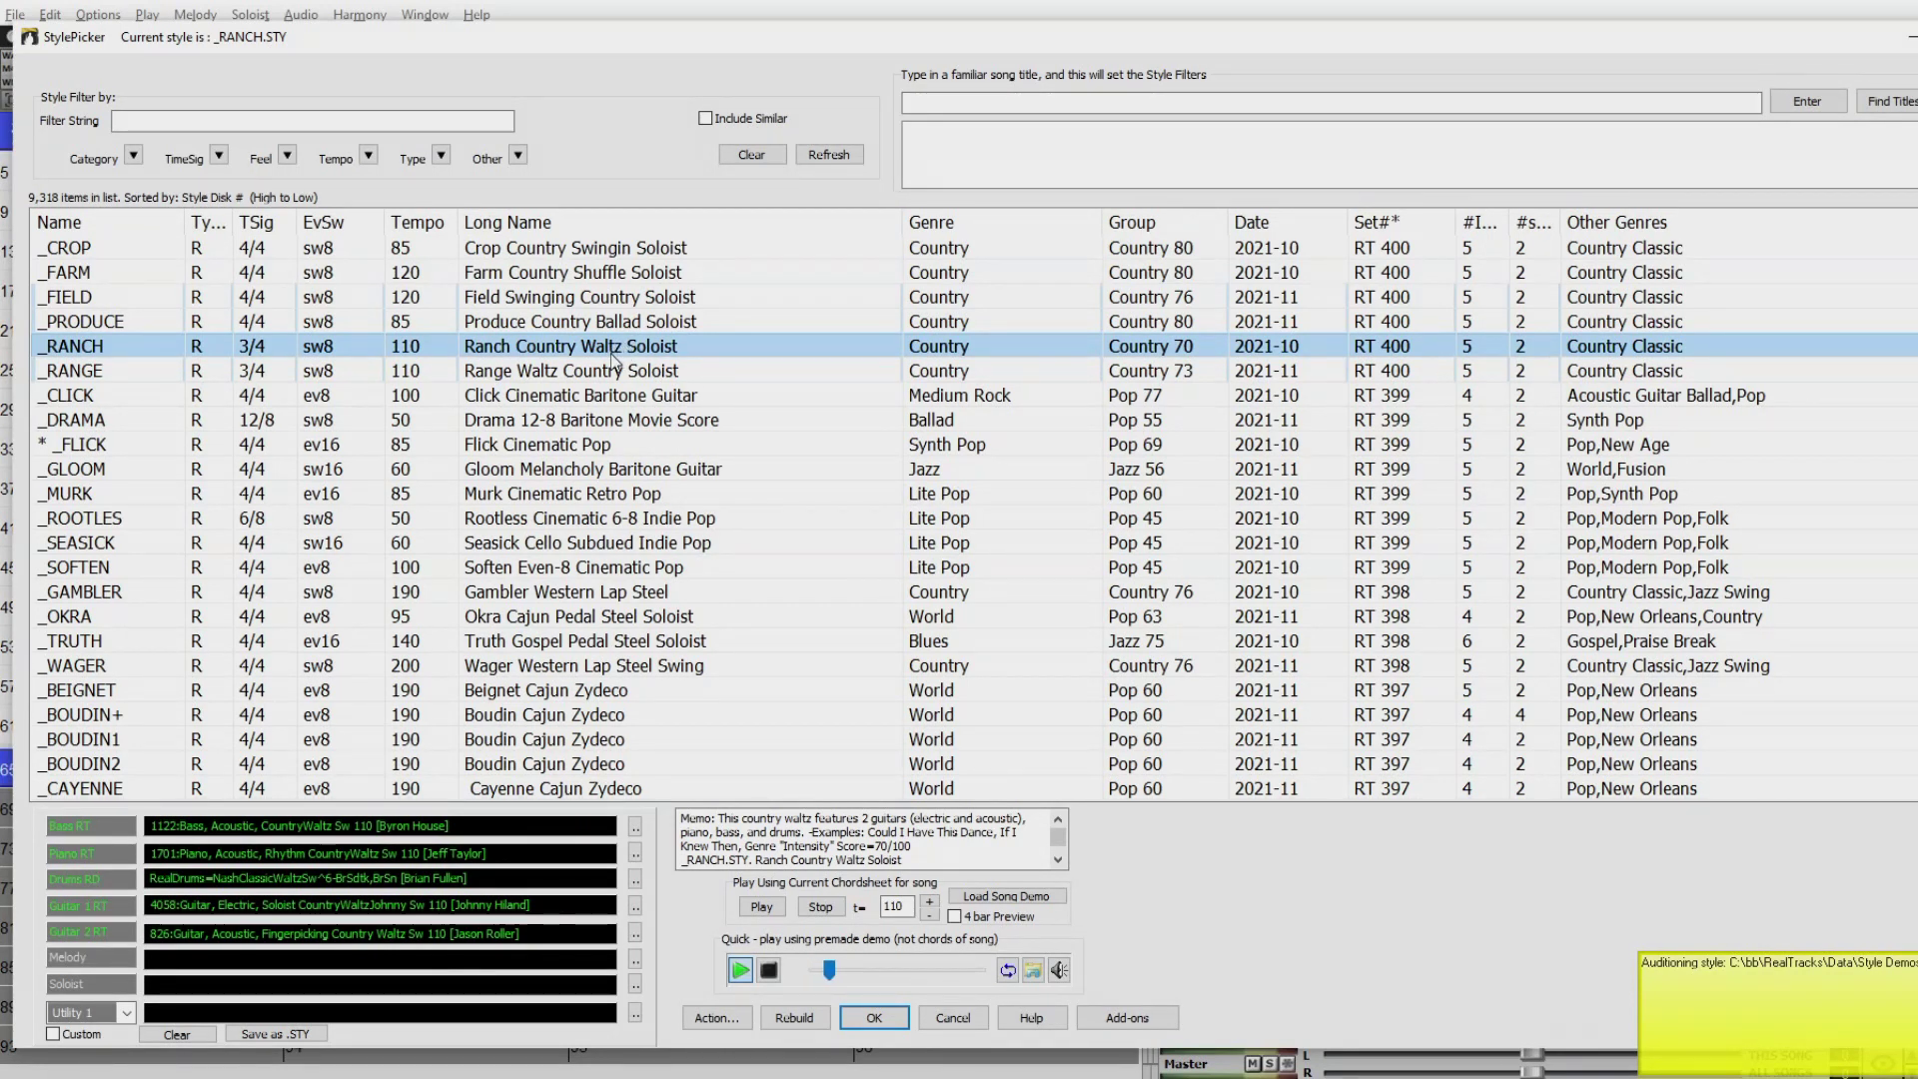
pyautogui.click(770, 972)
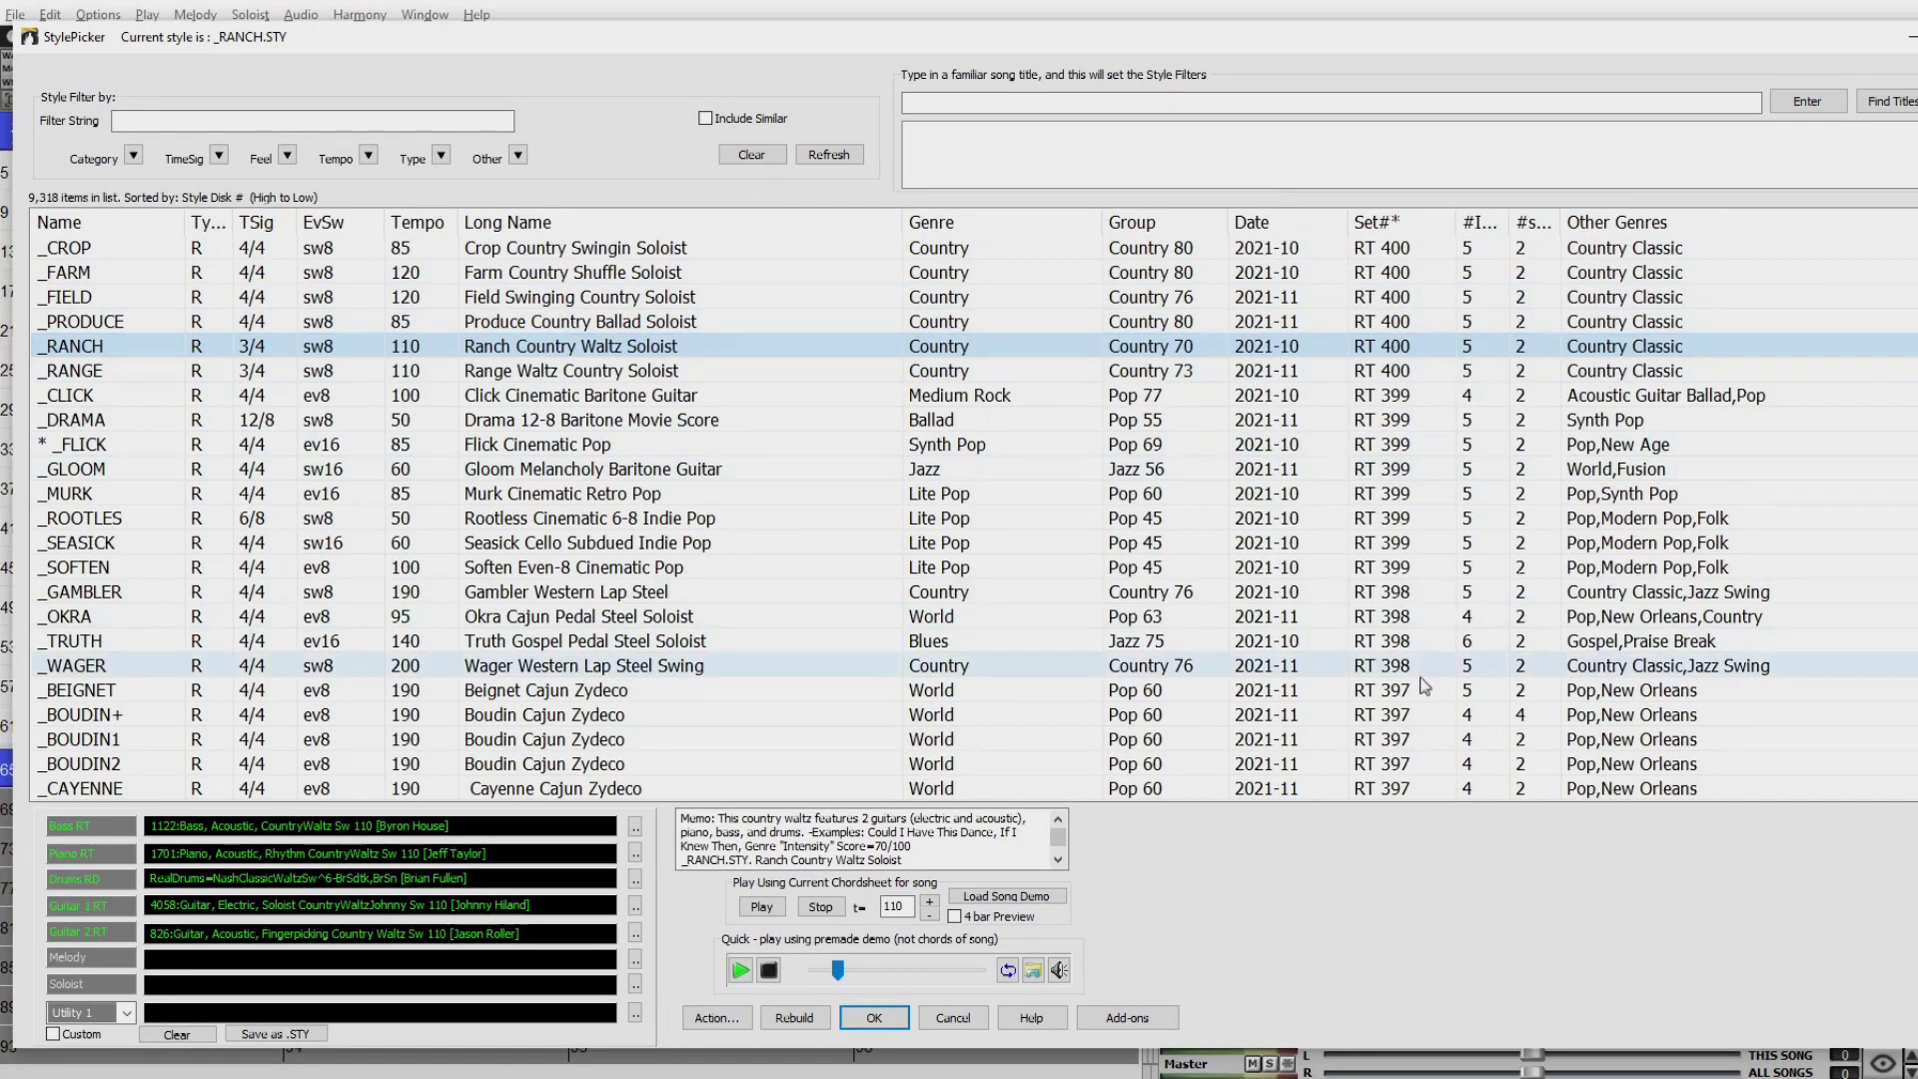
pyautogui.scroll(-1, 1418, 744)
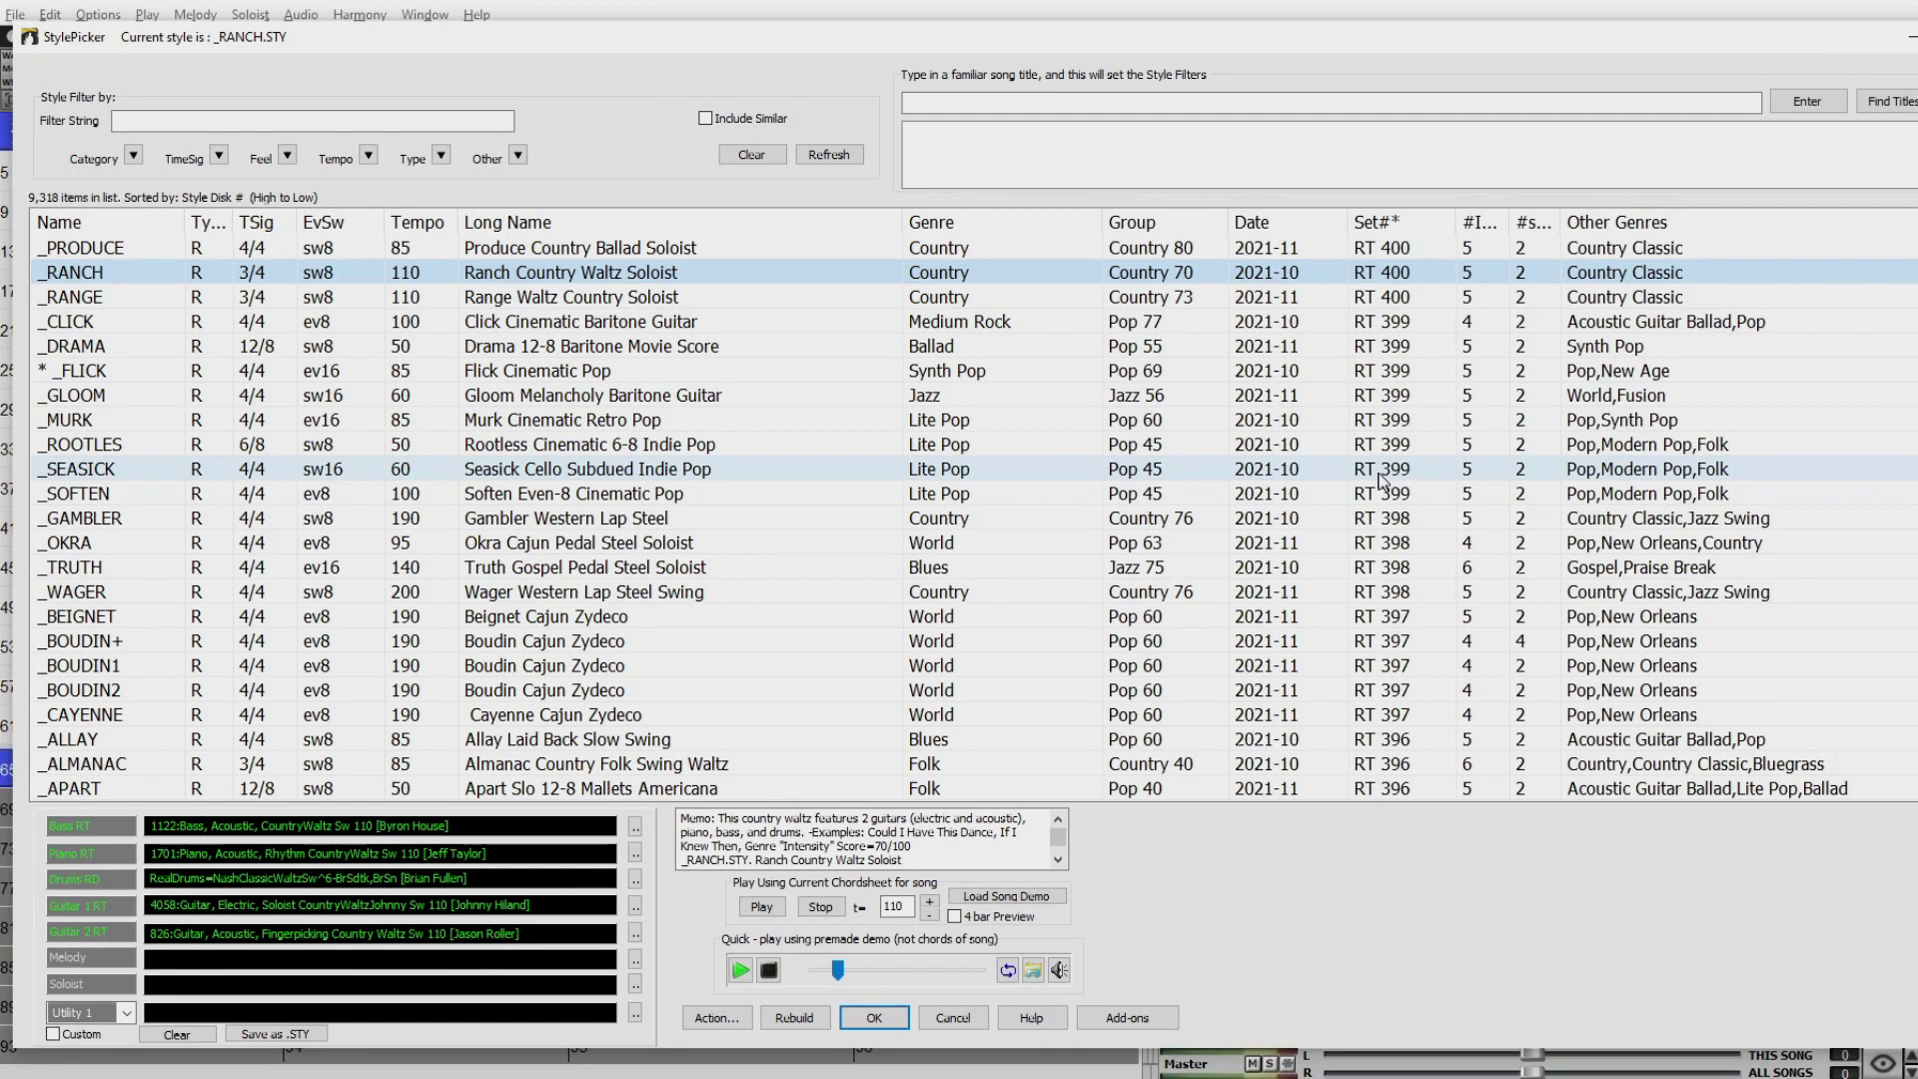
# Filter the styles to RealTracks set 392, Do-Wop Vocals, and load the song demo of the _SHOOBY style.
pyautogui.click(518, 153)
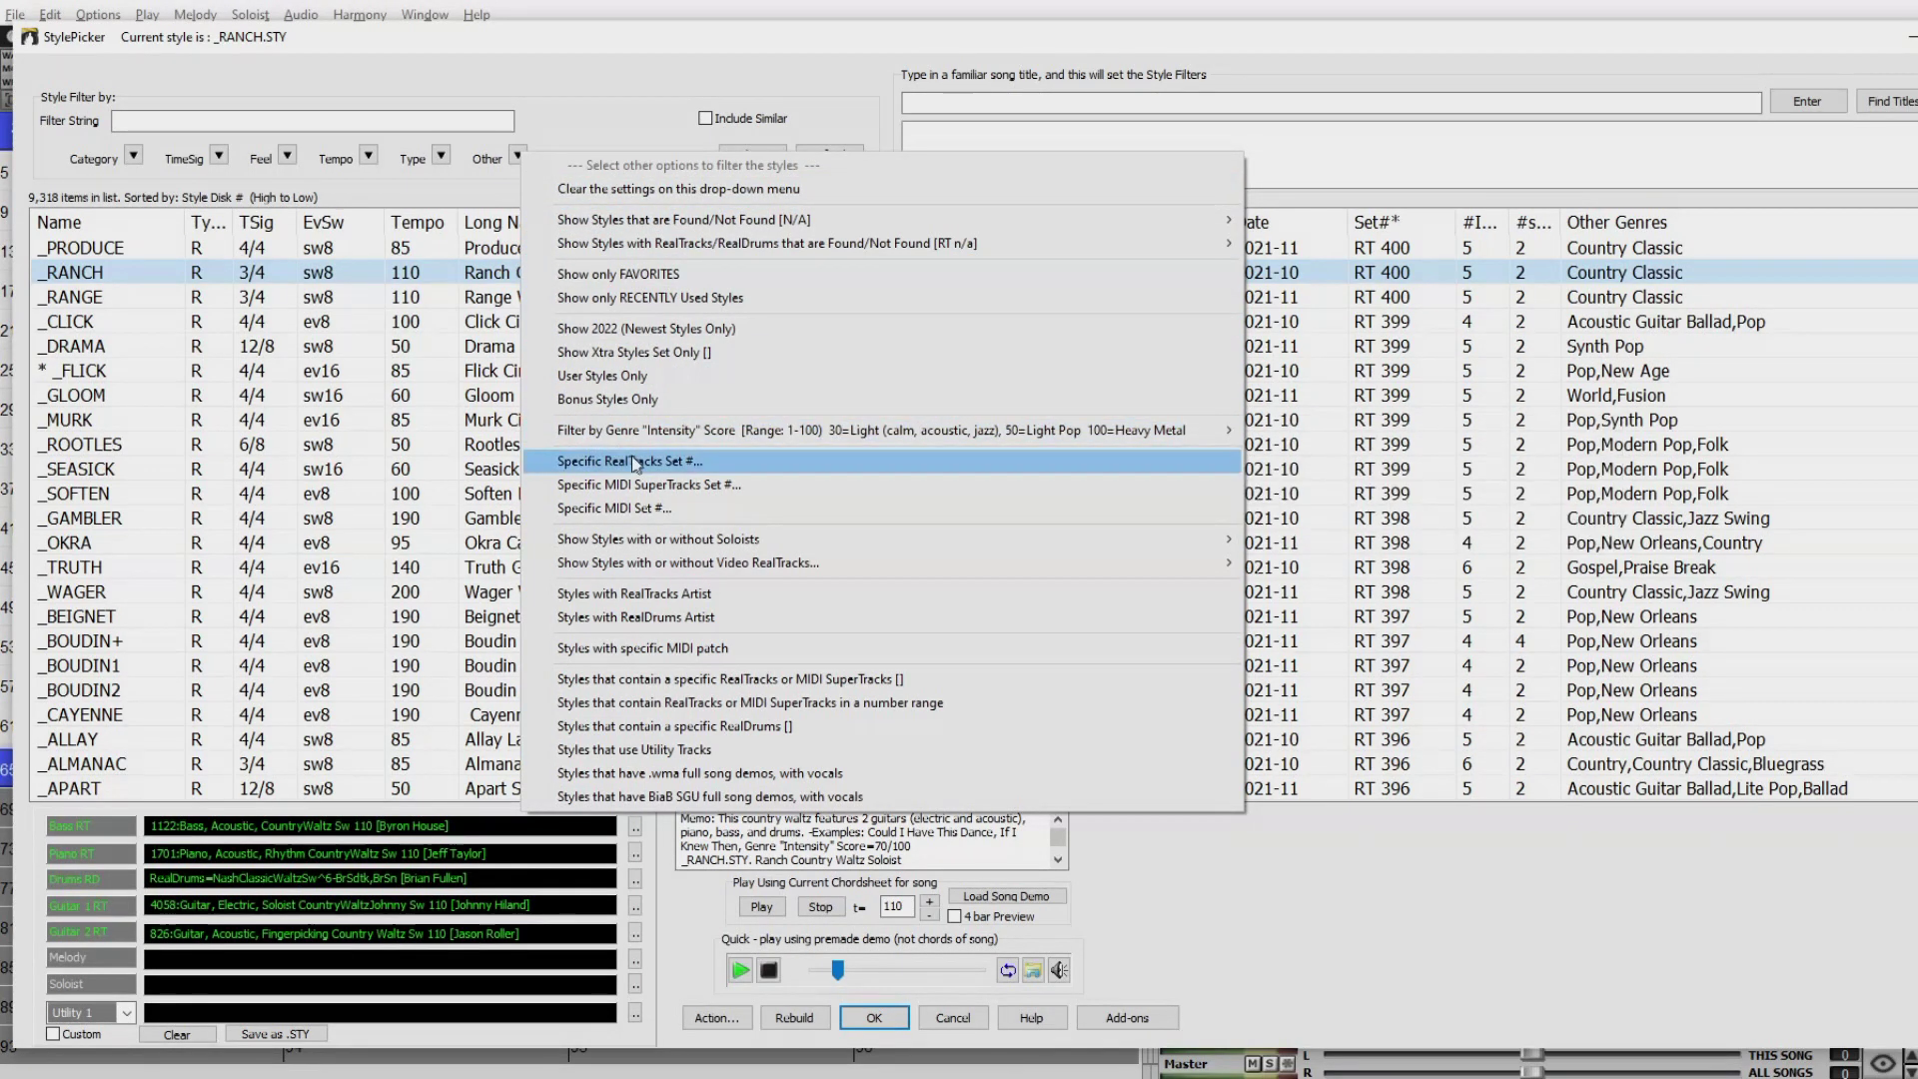
pyautogui.click(700, 462)
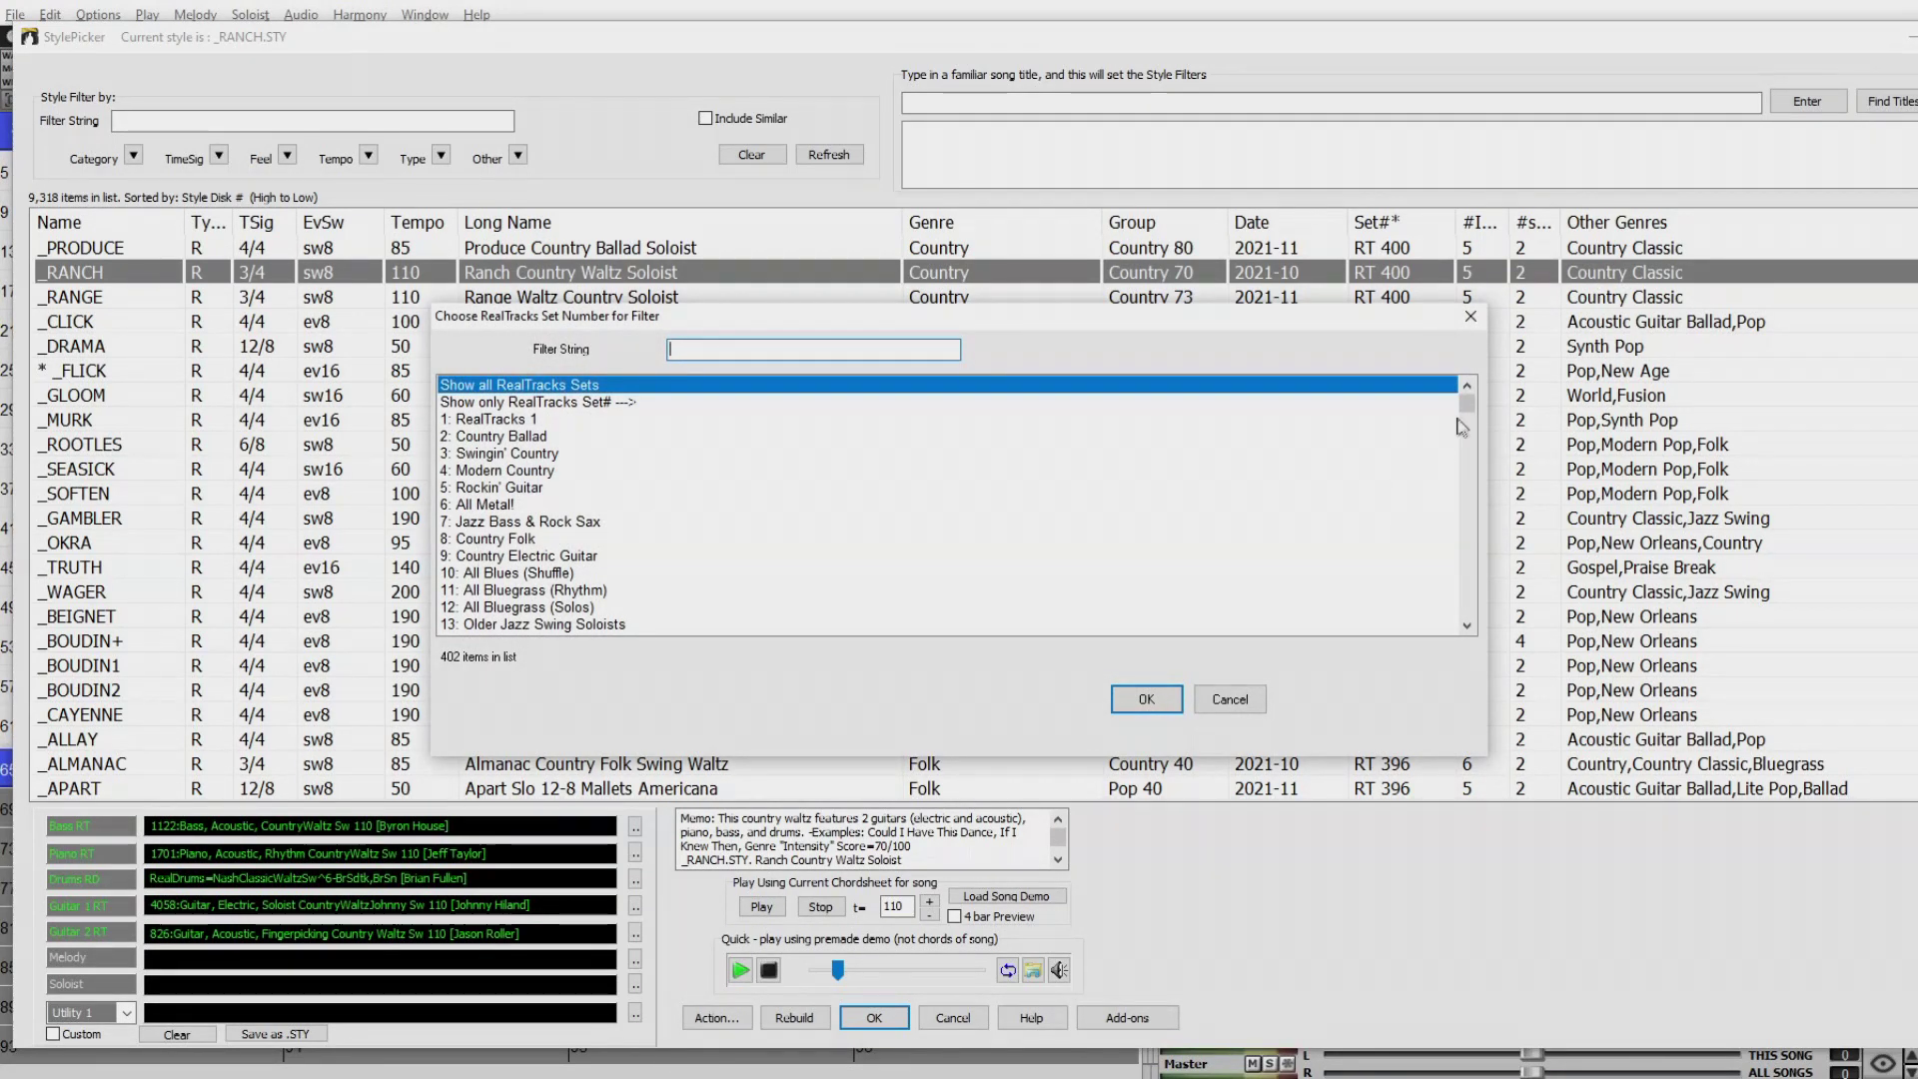
pyautogui.moveTo(1466, 405); pyautogui.dragTo(1488, 627)
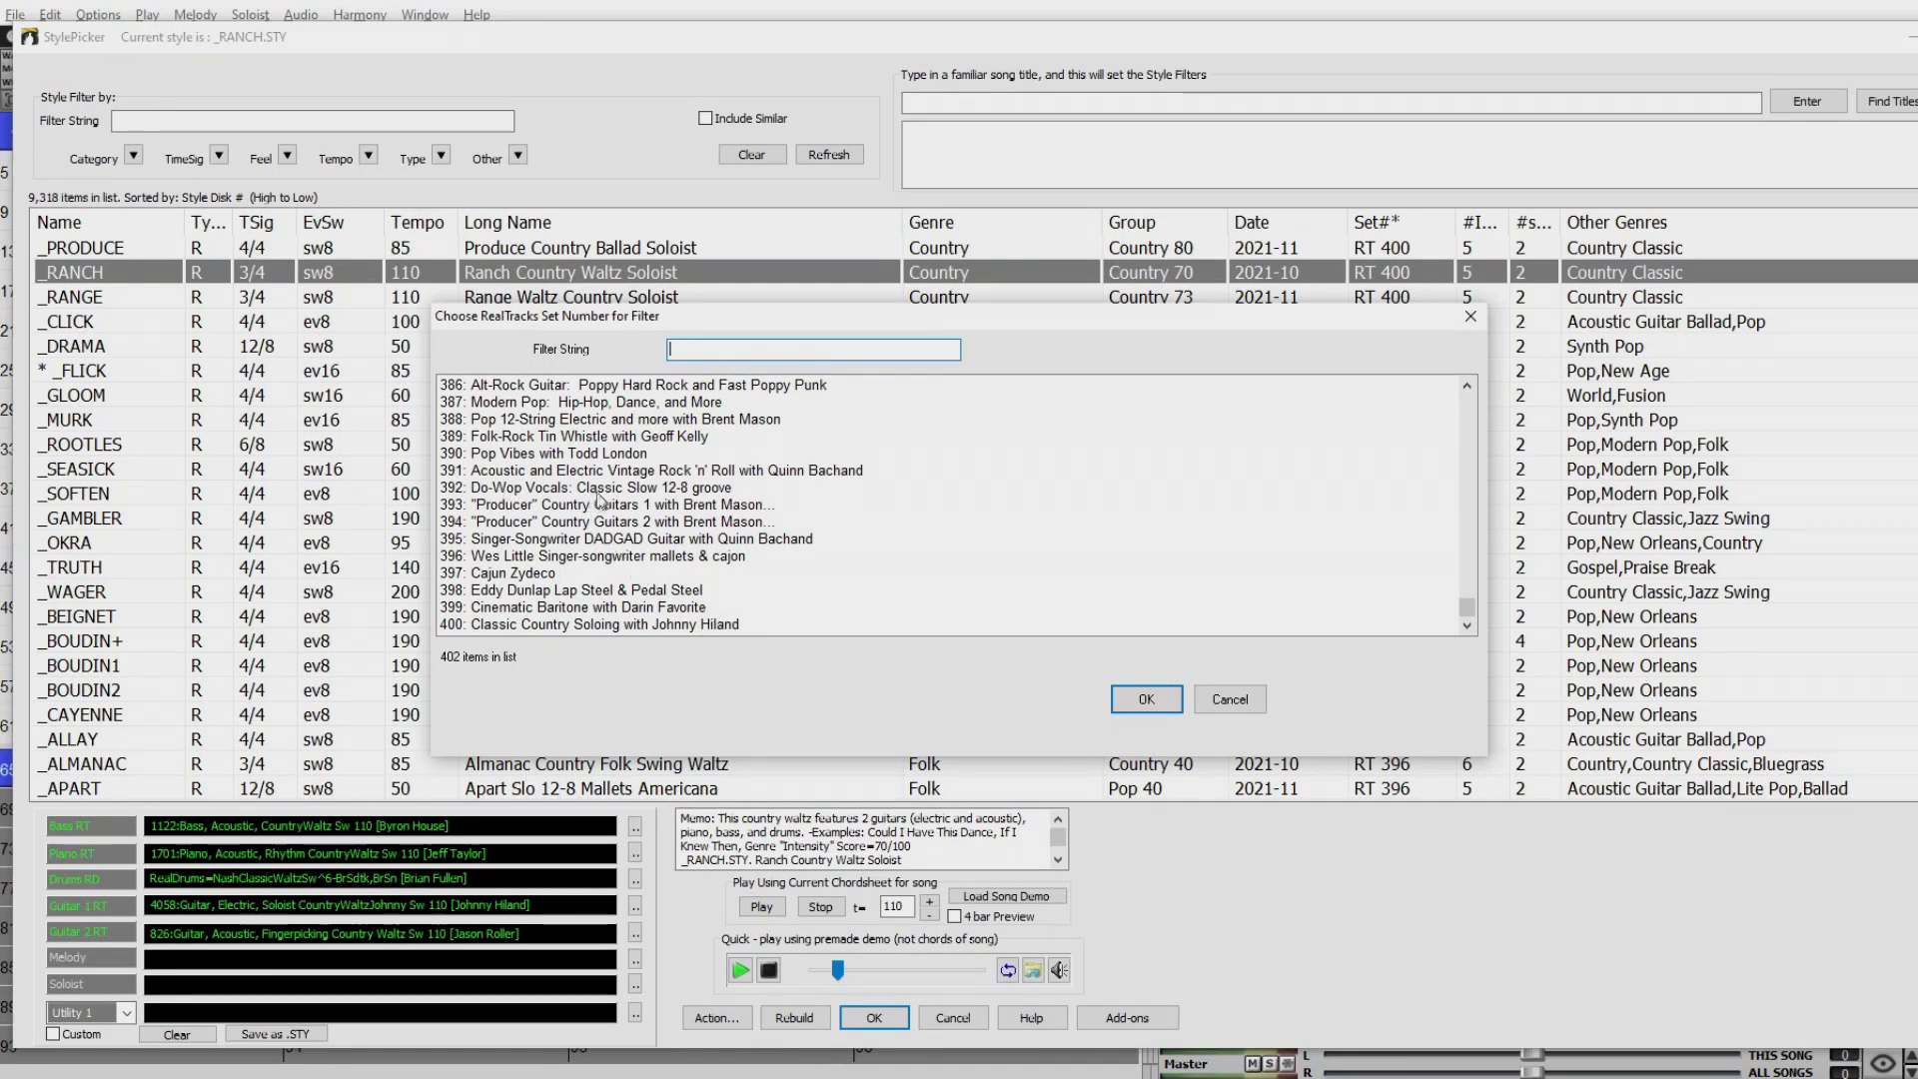
pyautogui.click(717, 497)
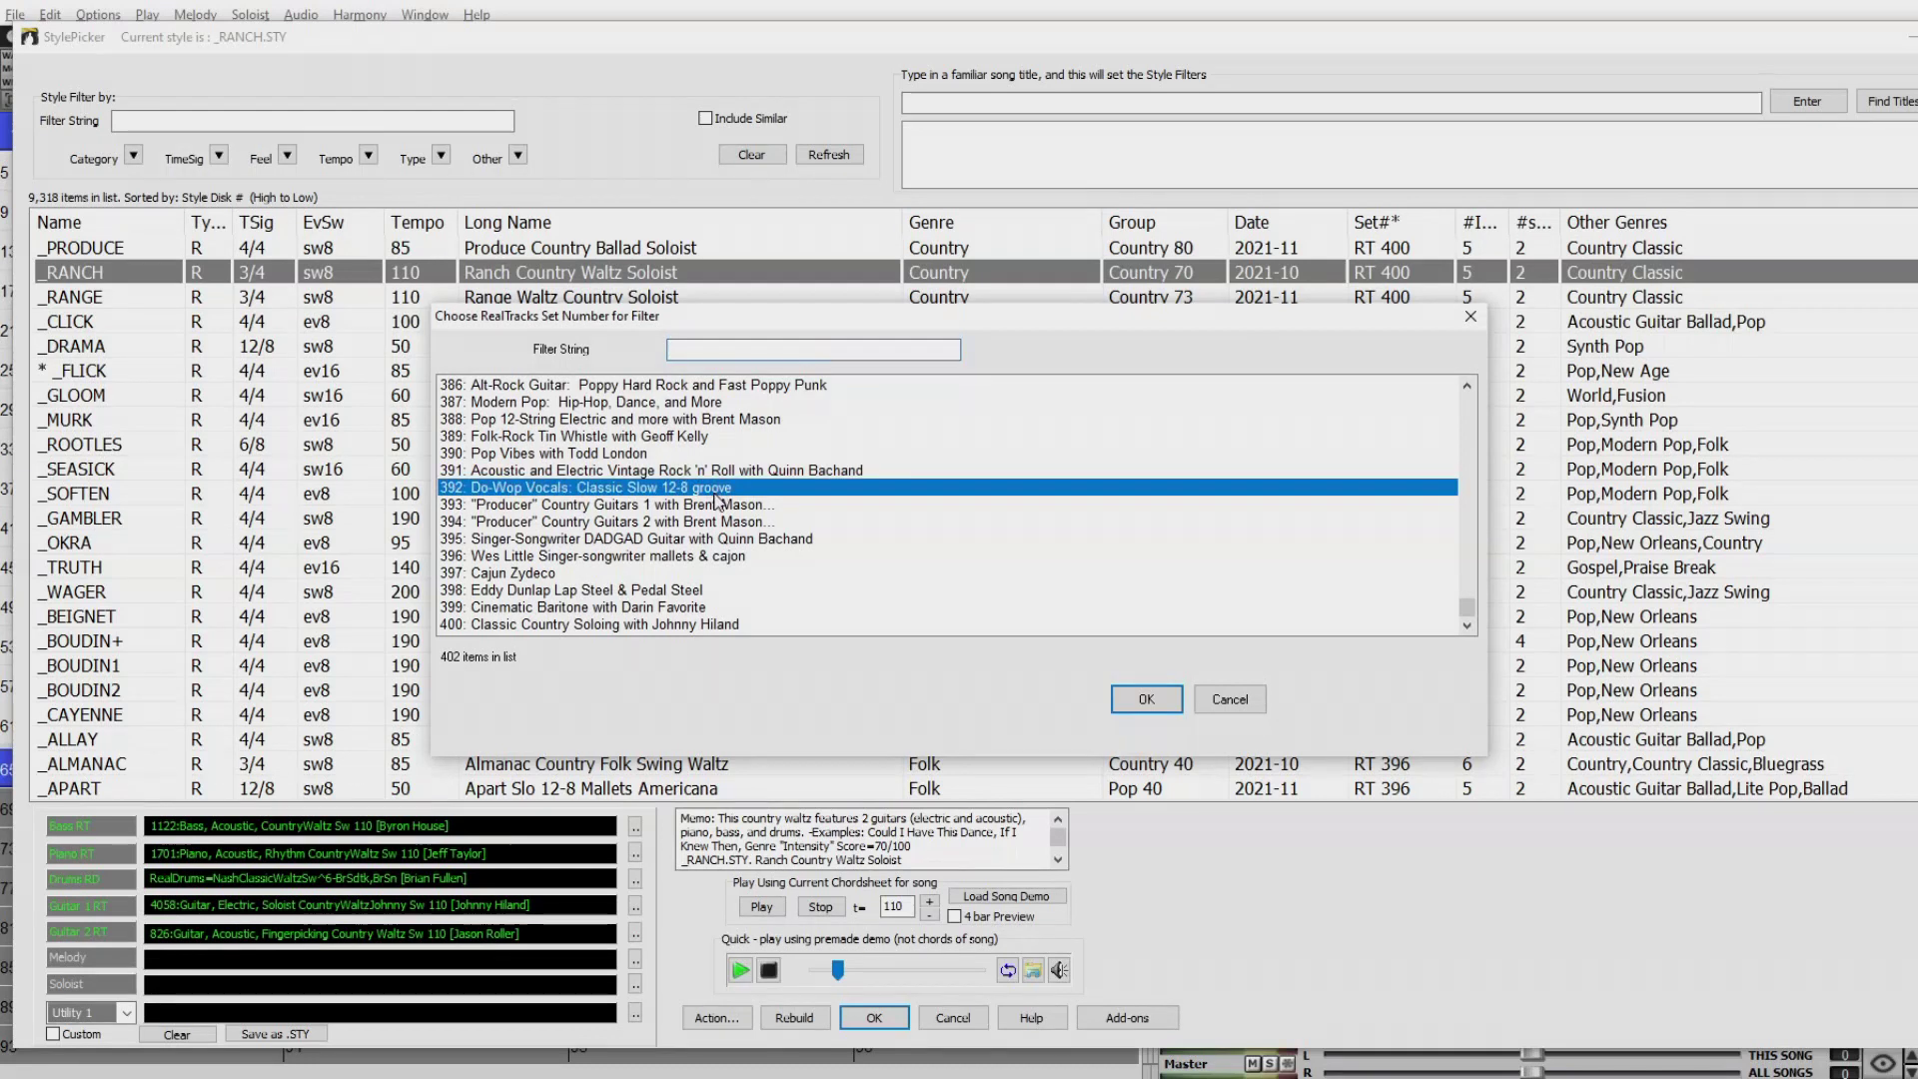
pyautogui.click(1149, 702)
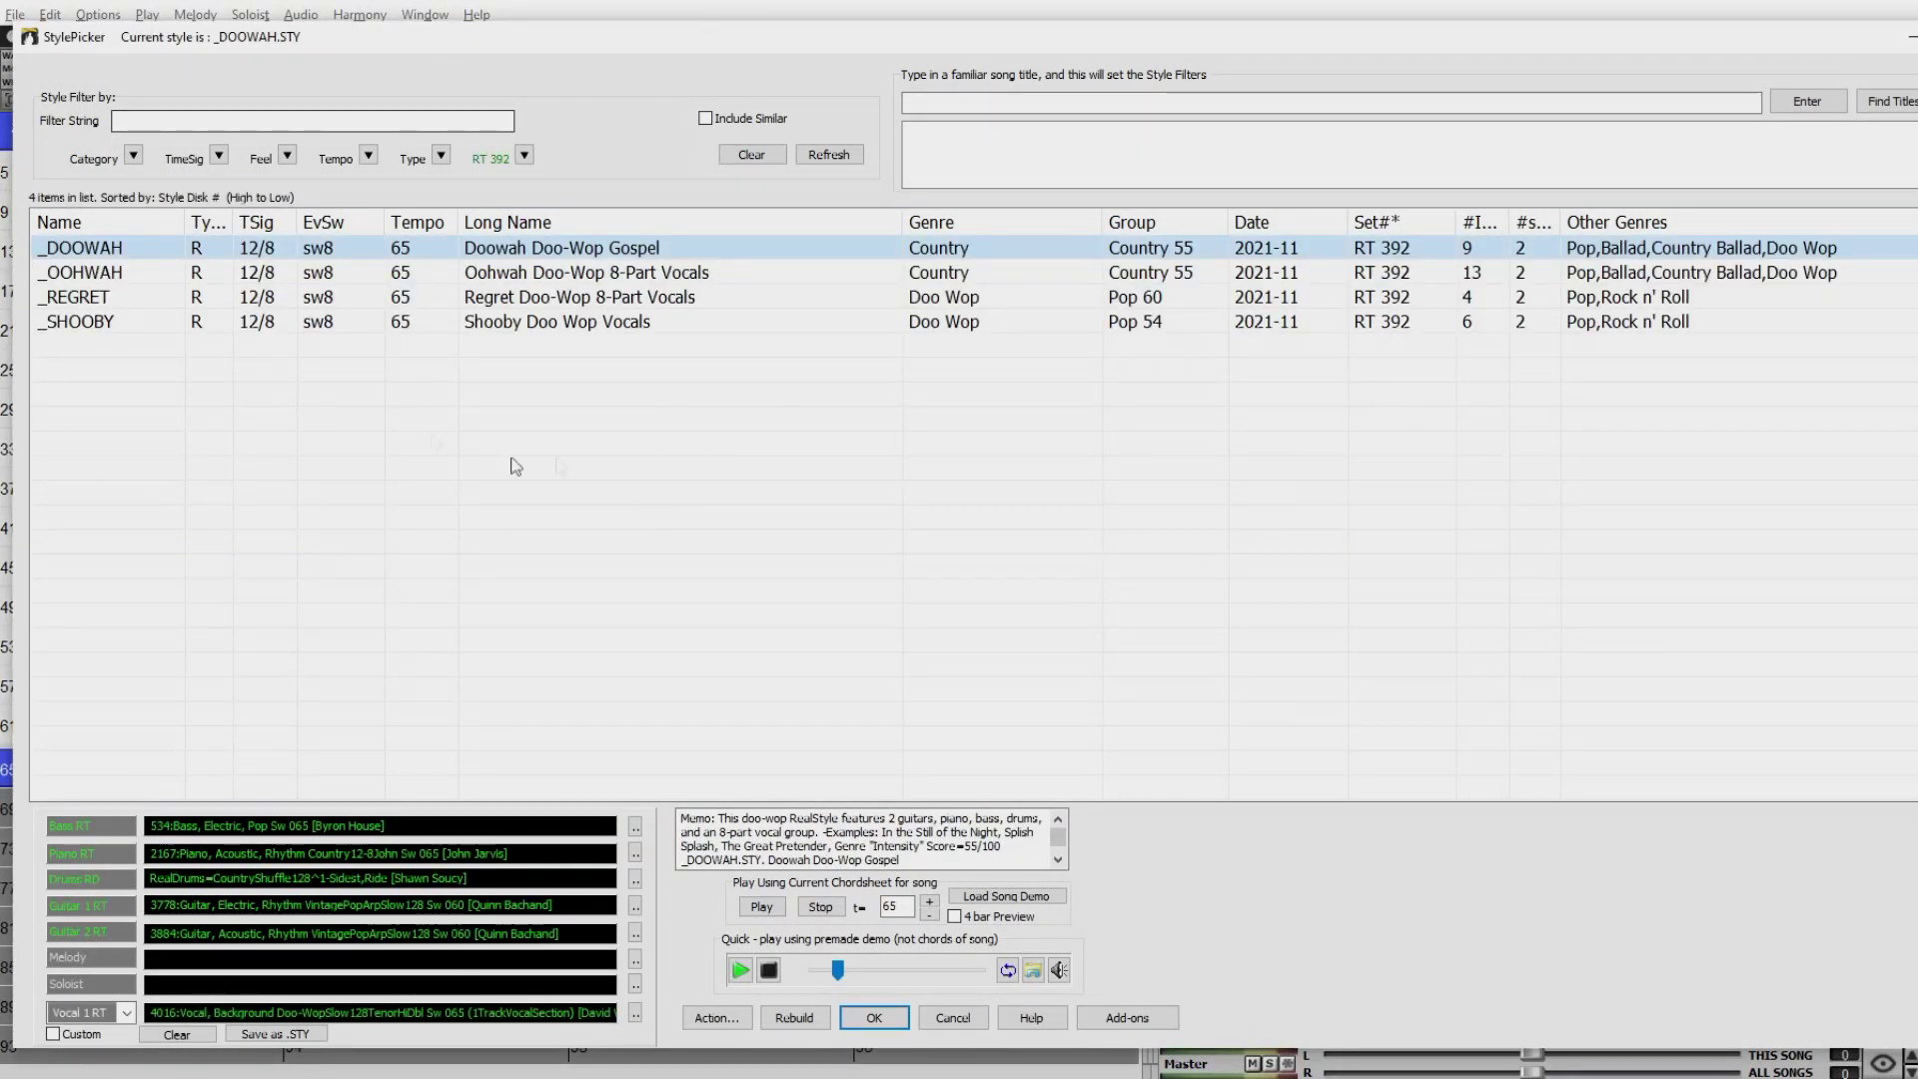
pyautogui.click(530, 321)
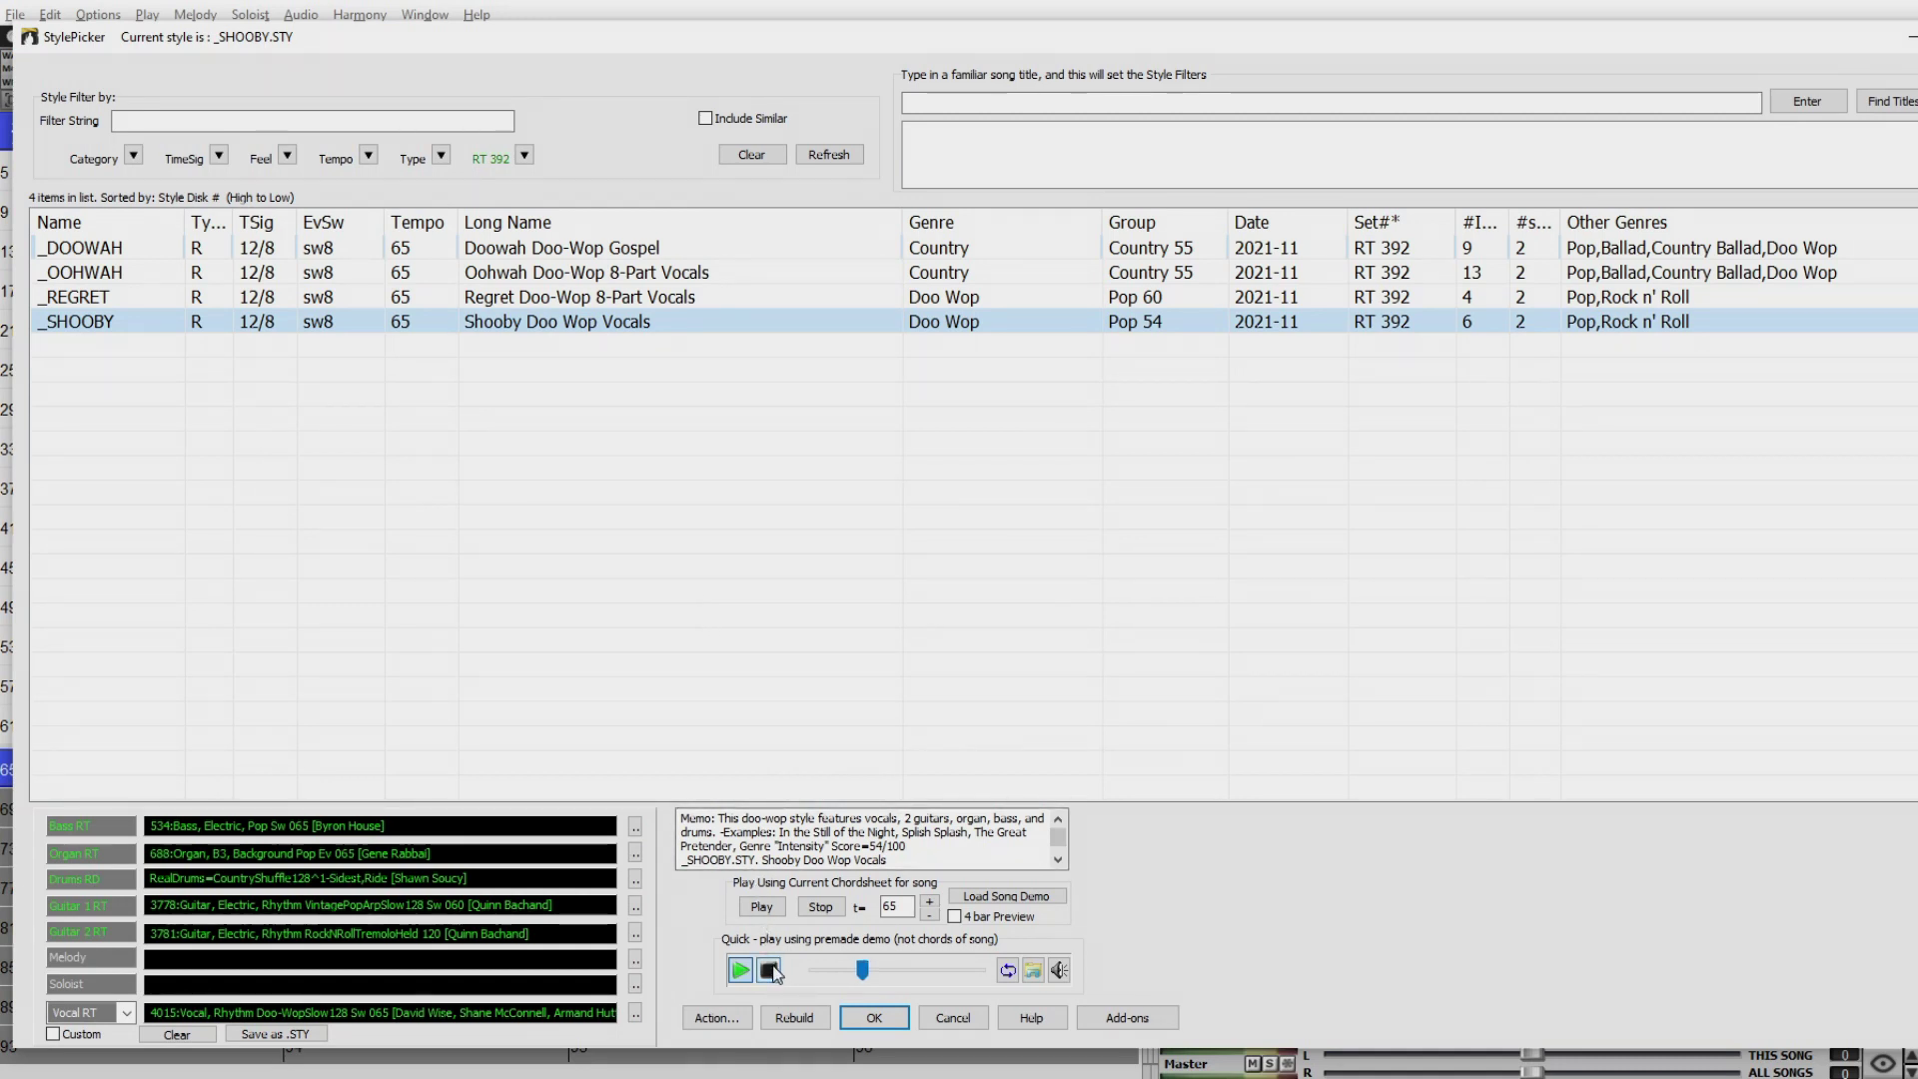
pyautogui.click(1044, 897)
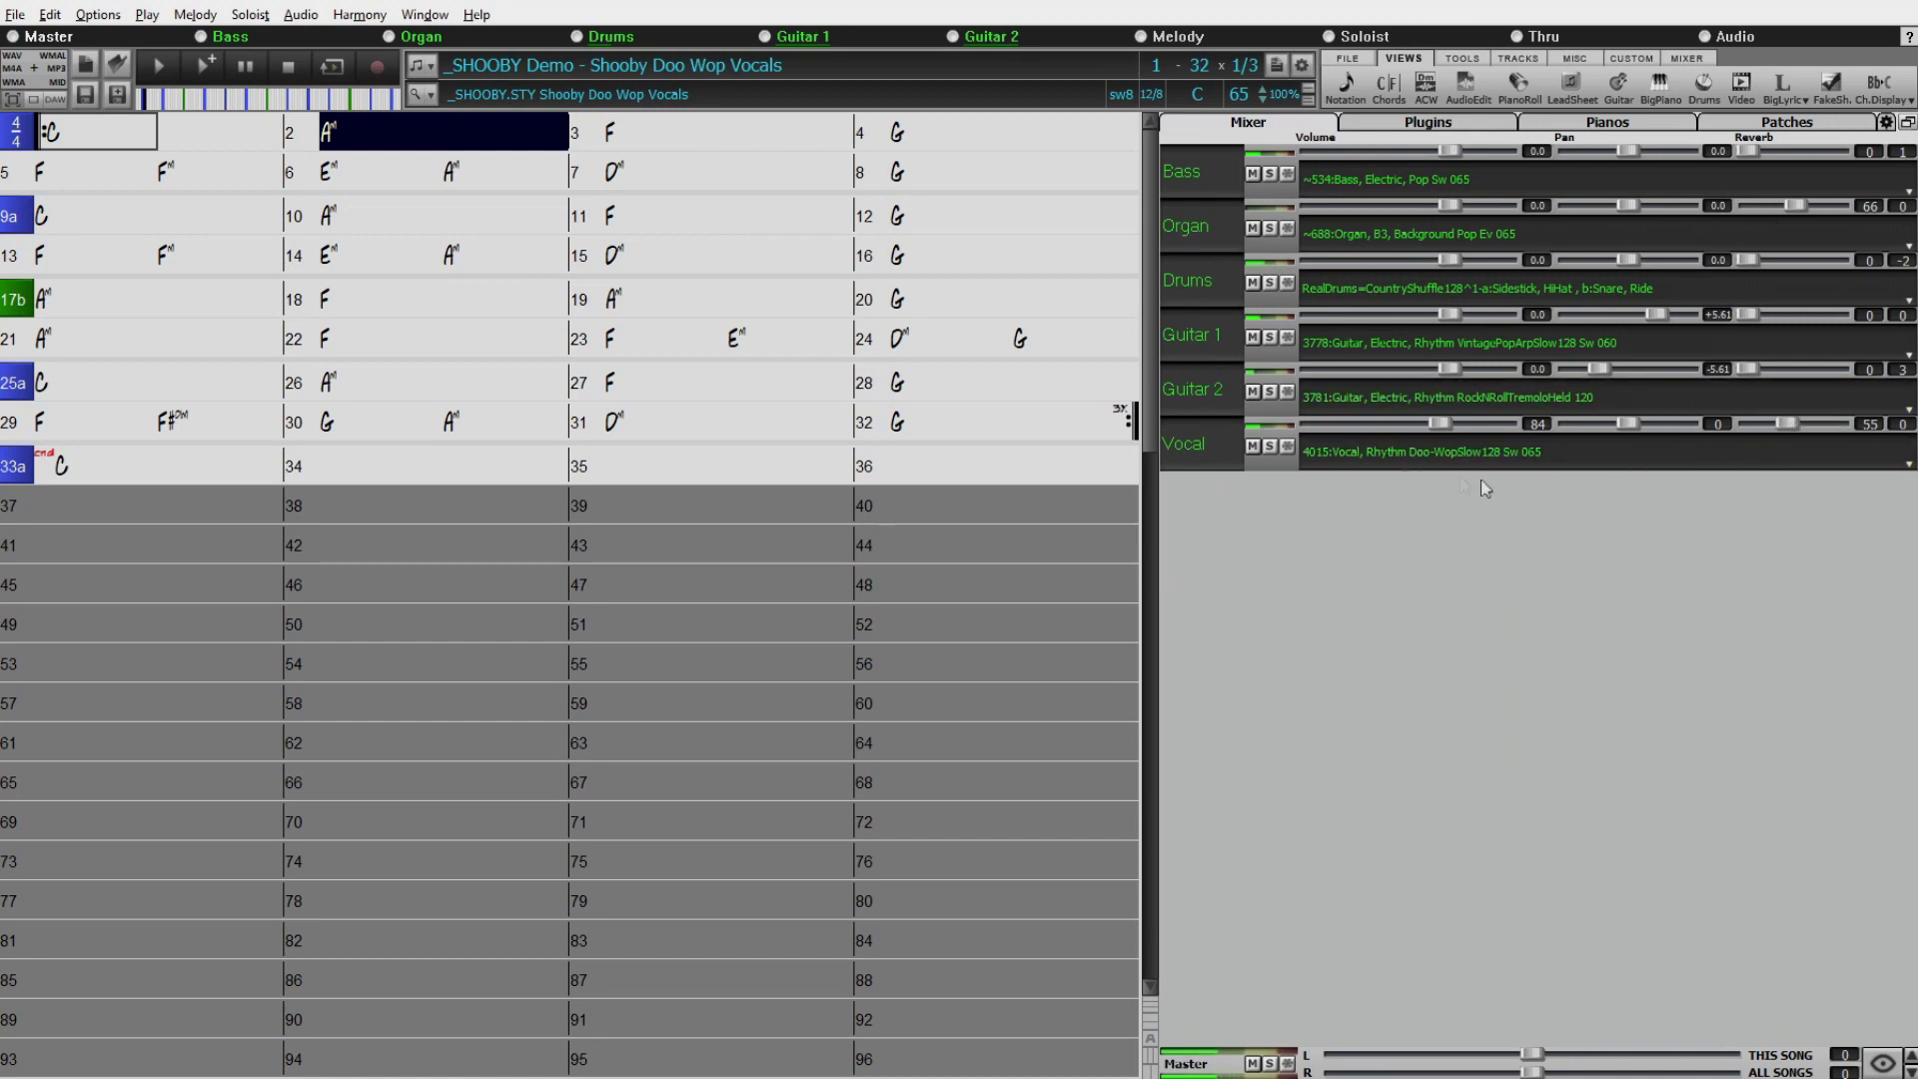
# Solo the Vocal track during playback and bring in Drums, Guitar 2, Guitar 1, Organ and Bass one by one.
pyautogui.click(1269, 452)
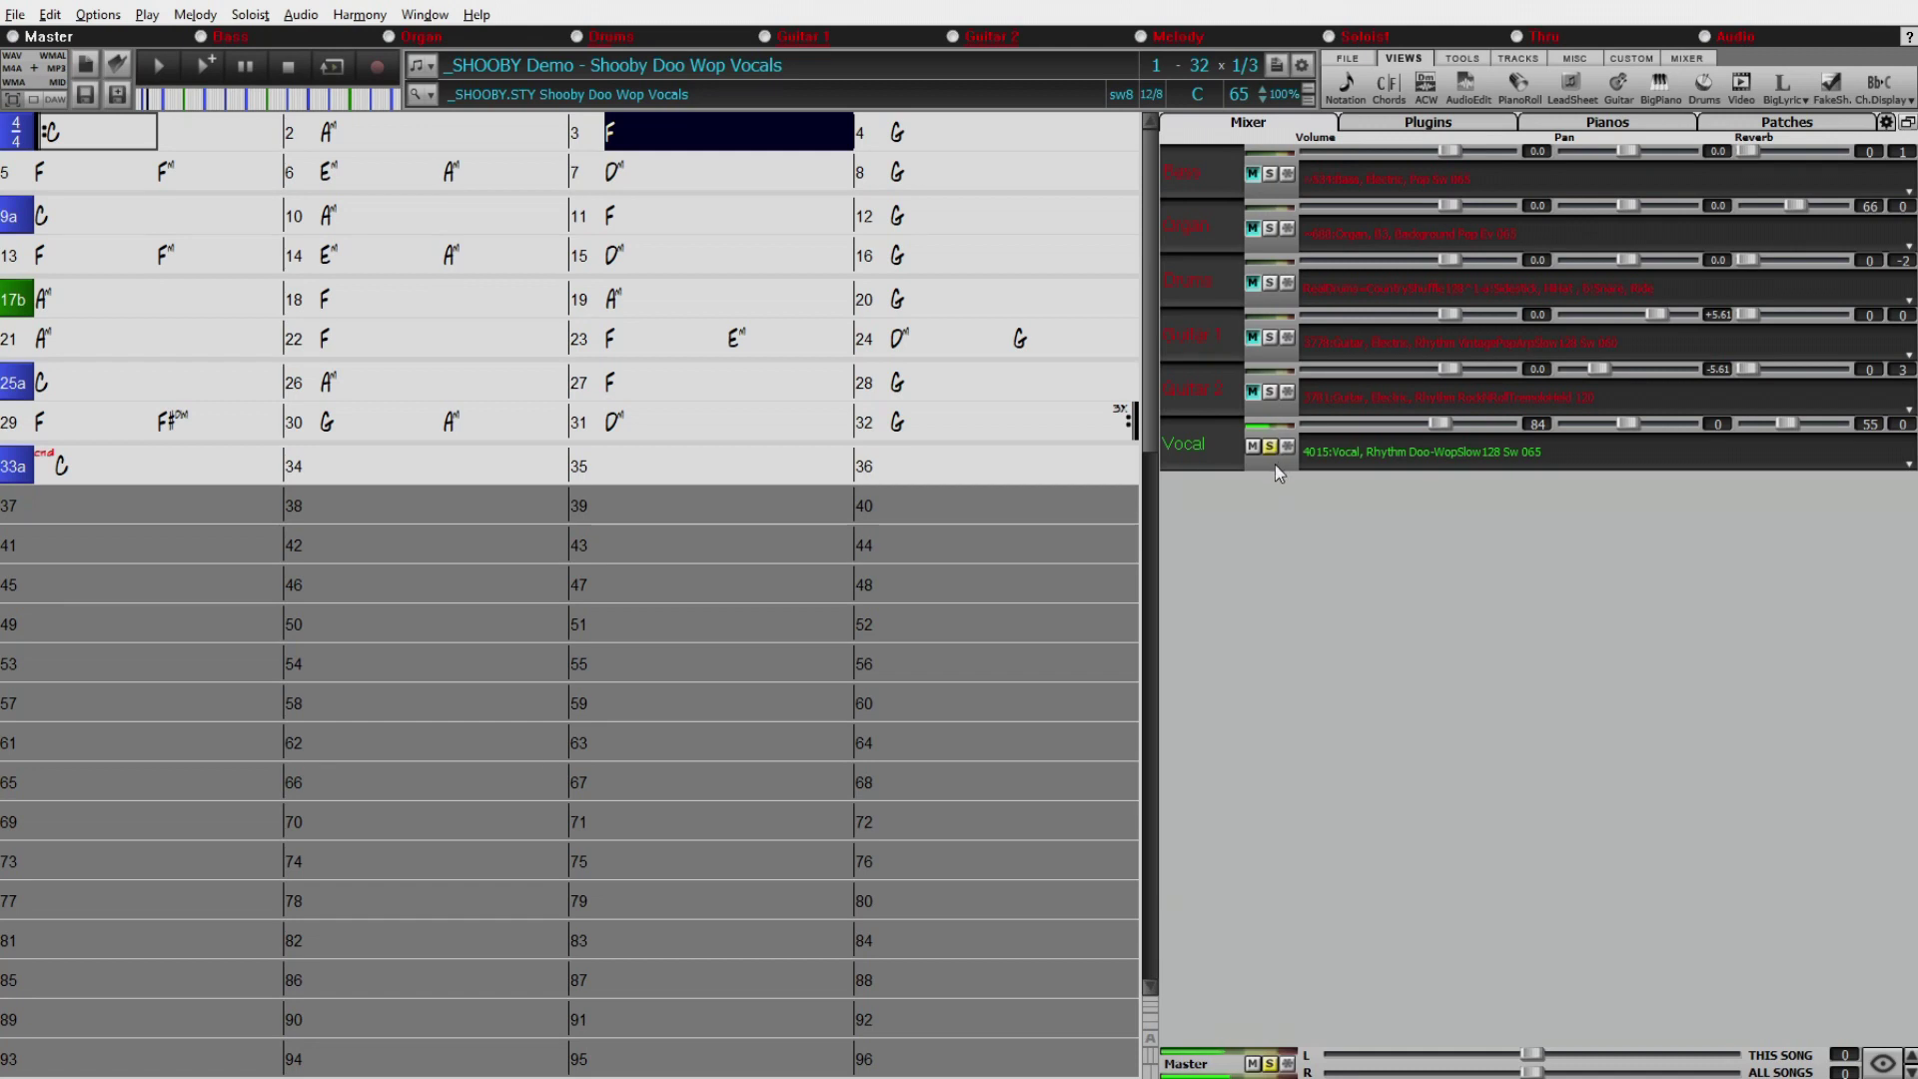
pyautogui.click(1270, 283)
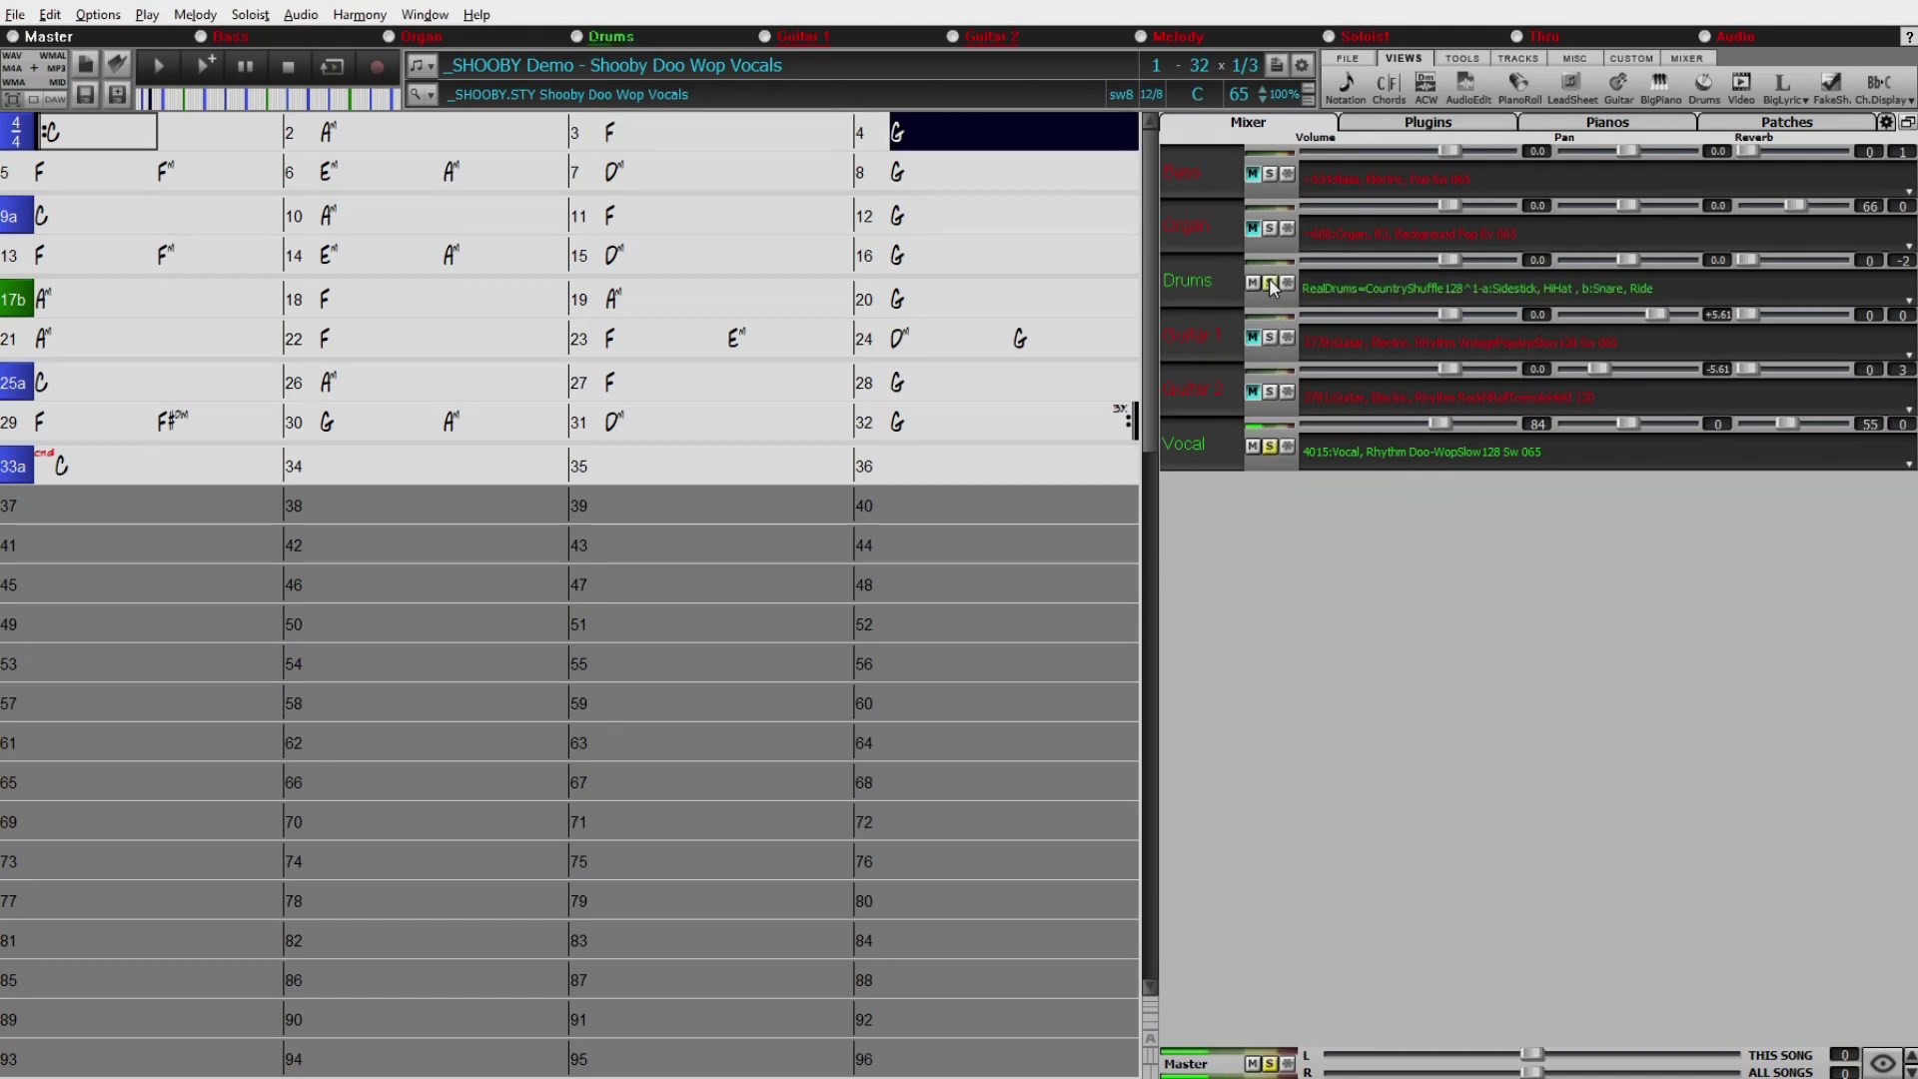
pyautogui.click(1271, 392)
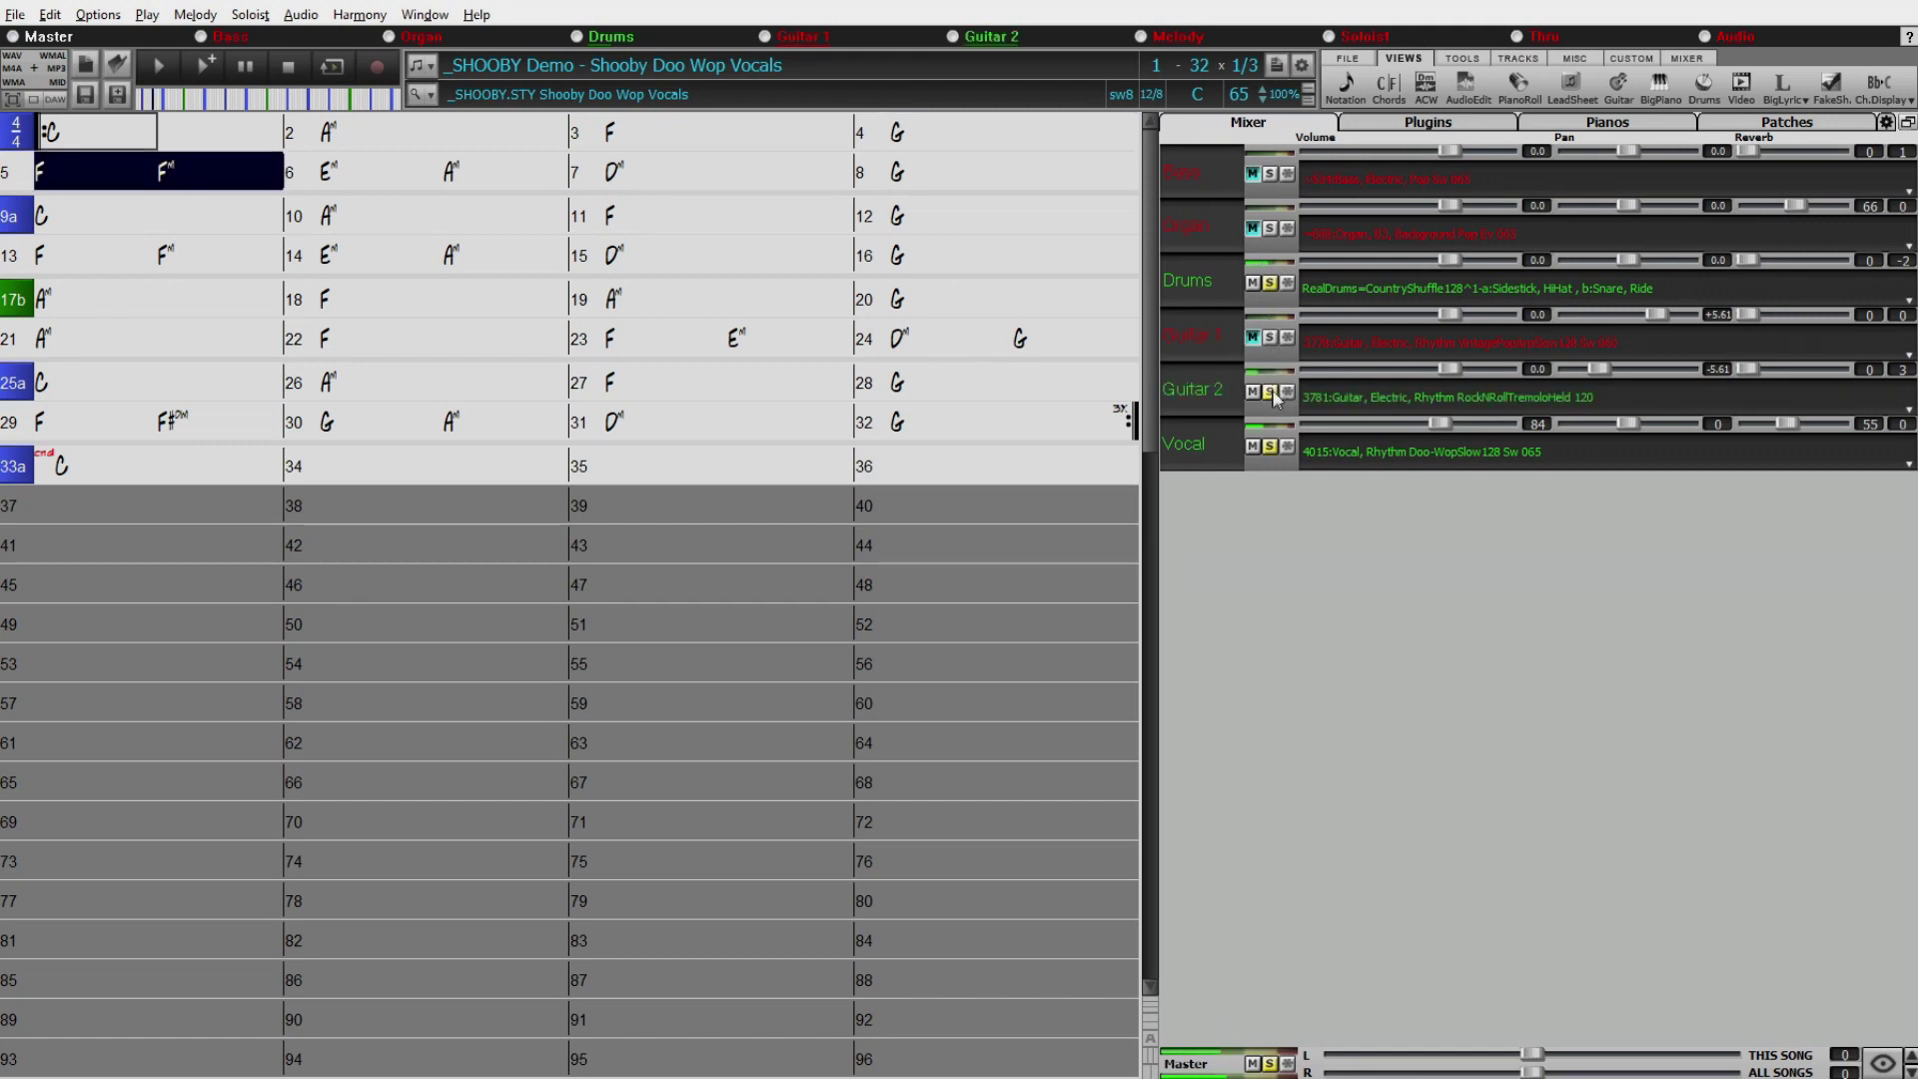
pyautogui.click(1270, 340)
pyautogui.click(1270, 229)
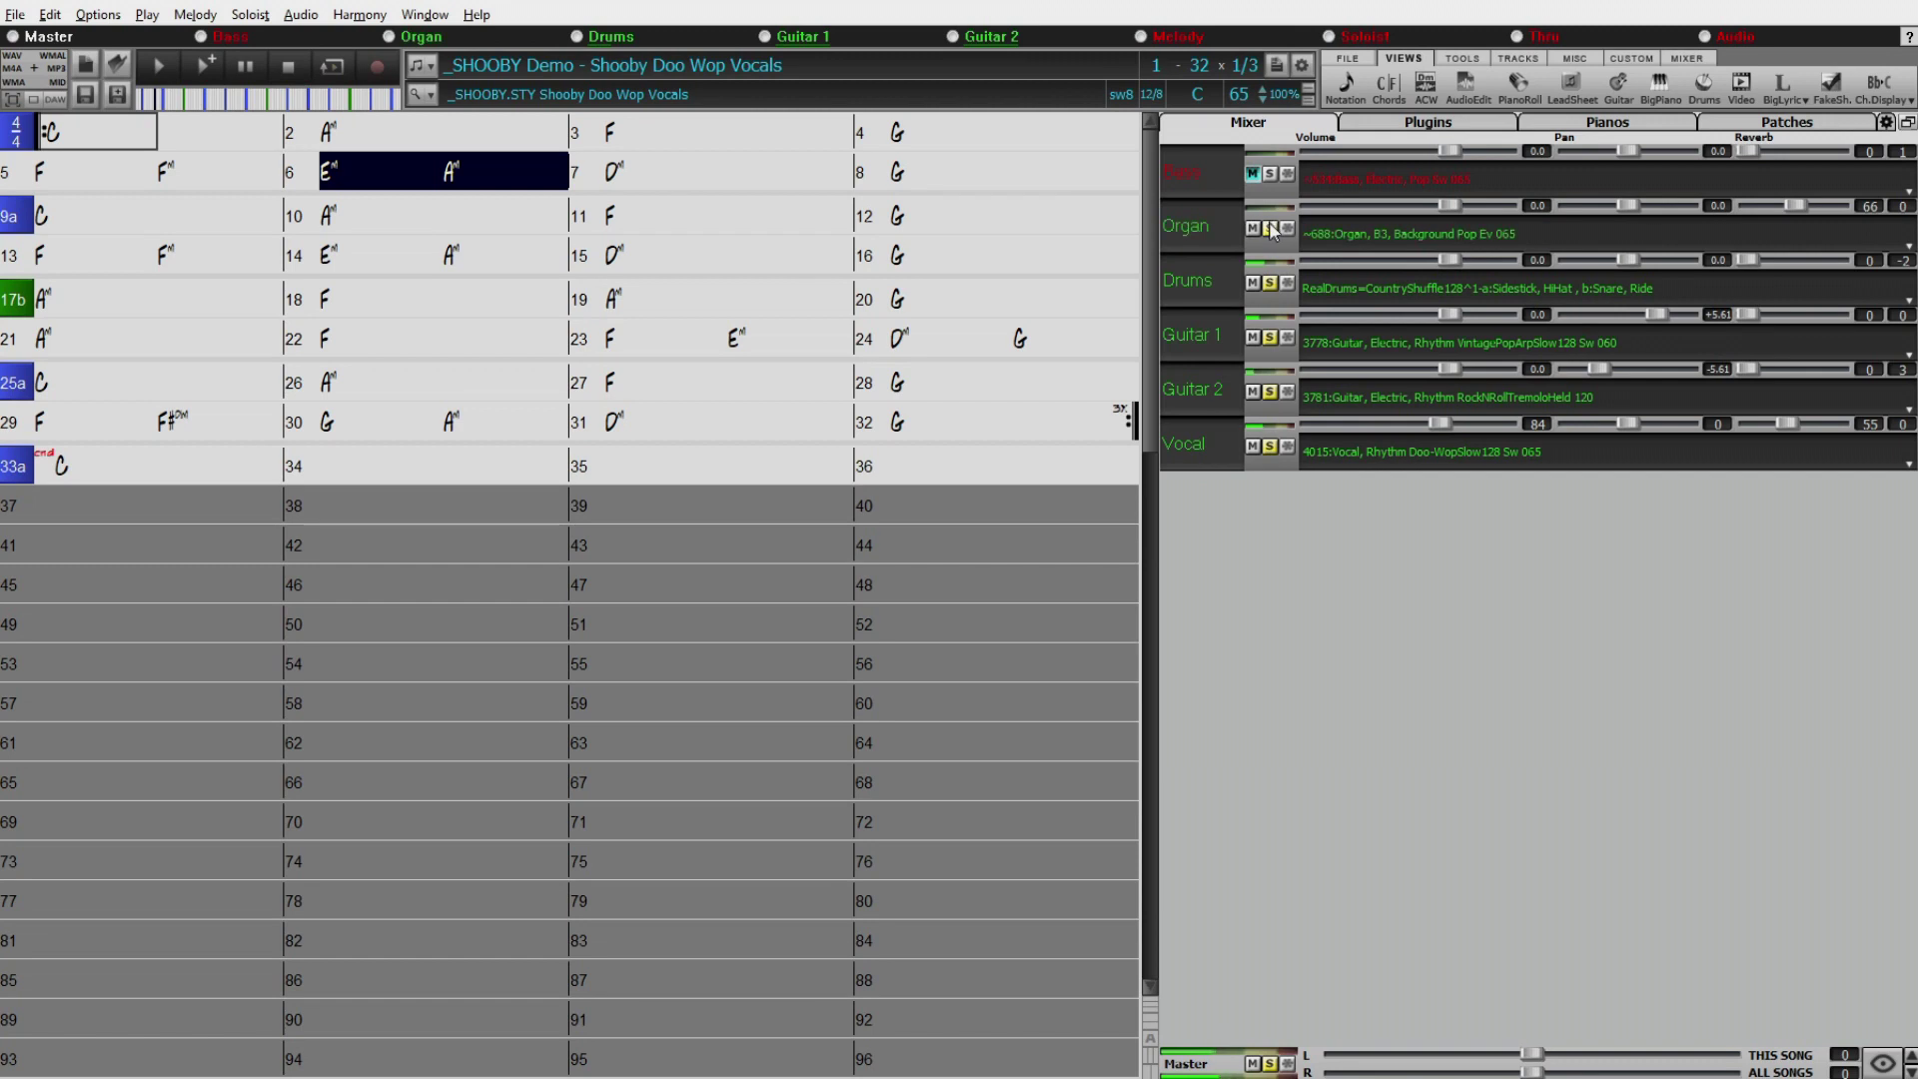
pyautogui.click(1271, 175)
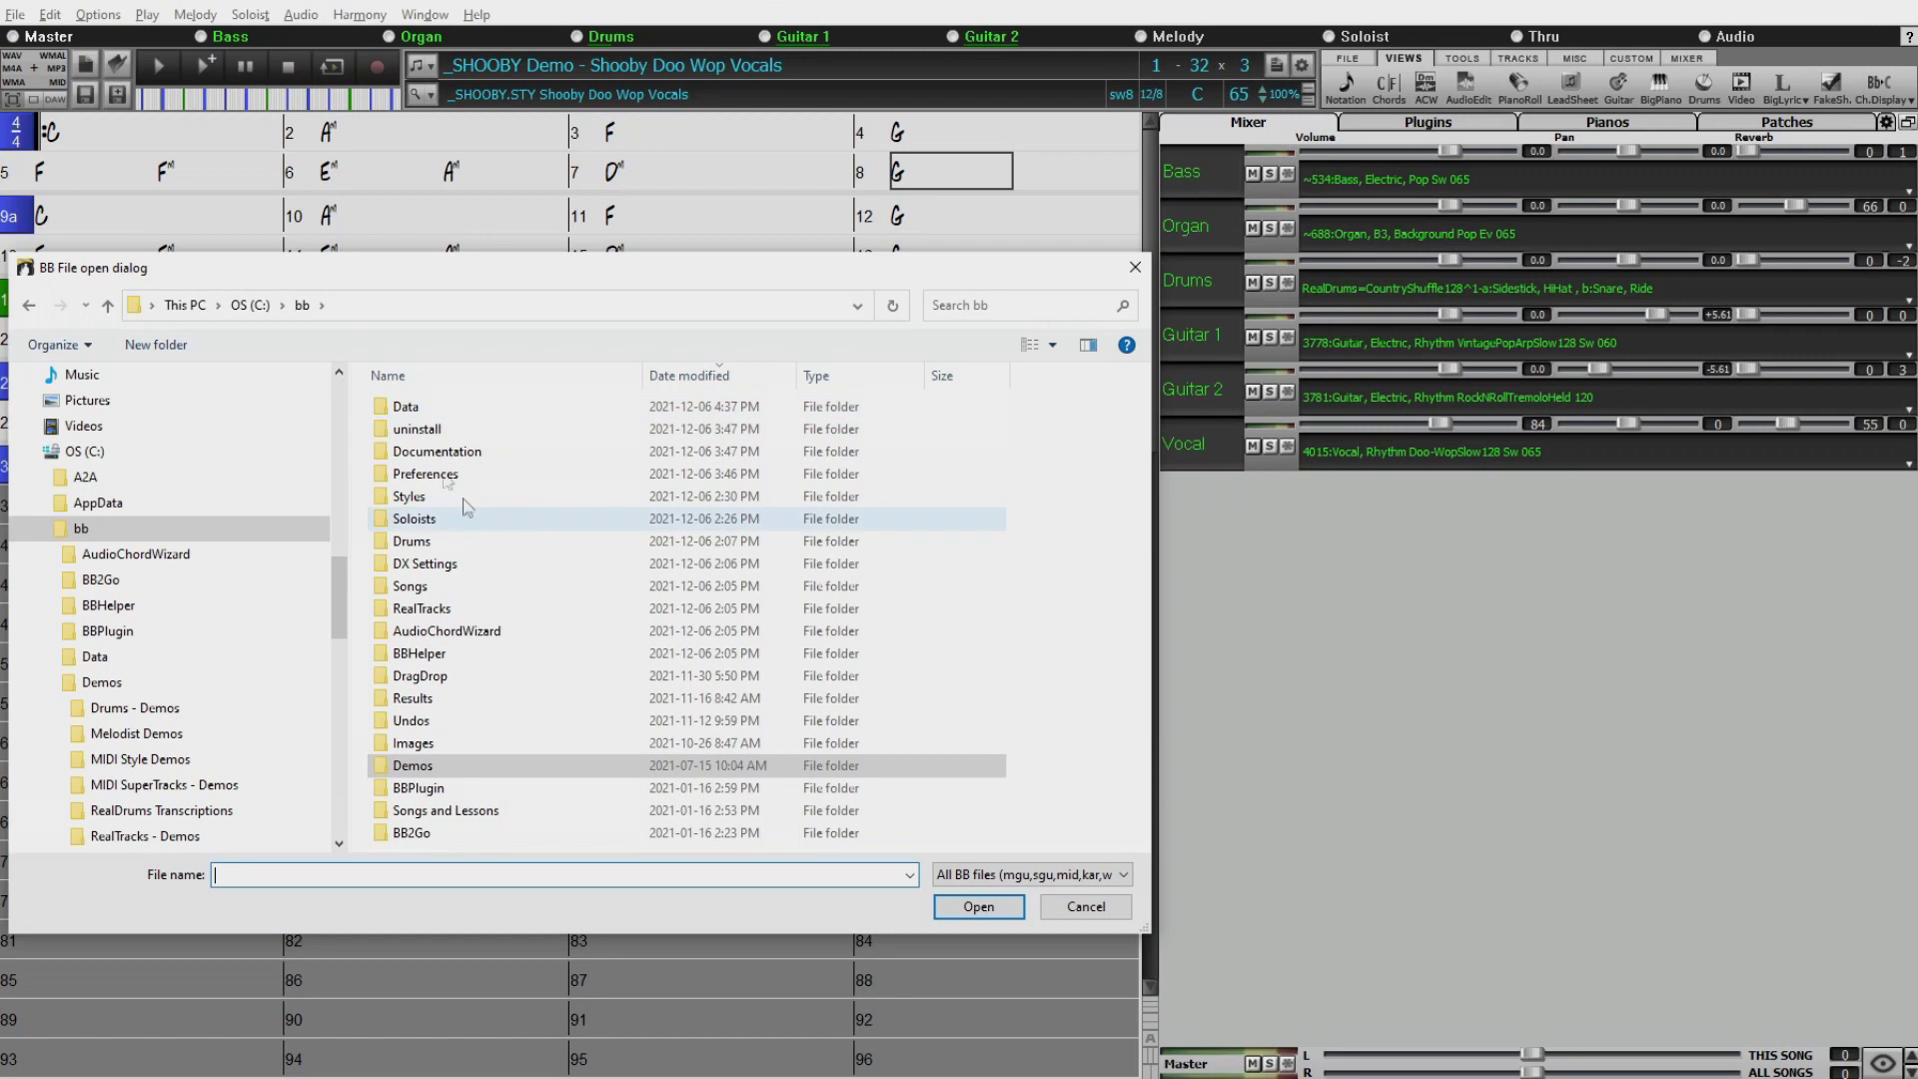
# Open the _AGENT+ Agent Punk Pop Guitars demo song from the RealTracks386 Demos - Alt Rock Guitar 2 folder.
pyautogui.doubleClick(417, 769)
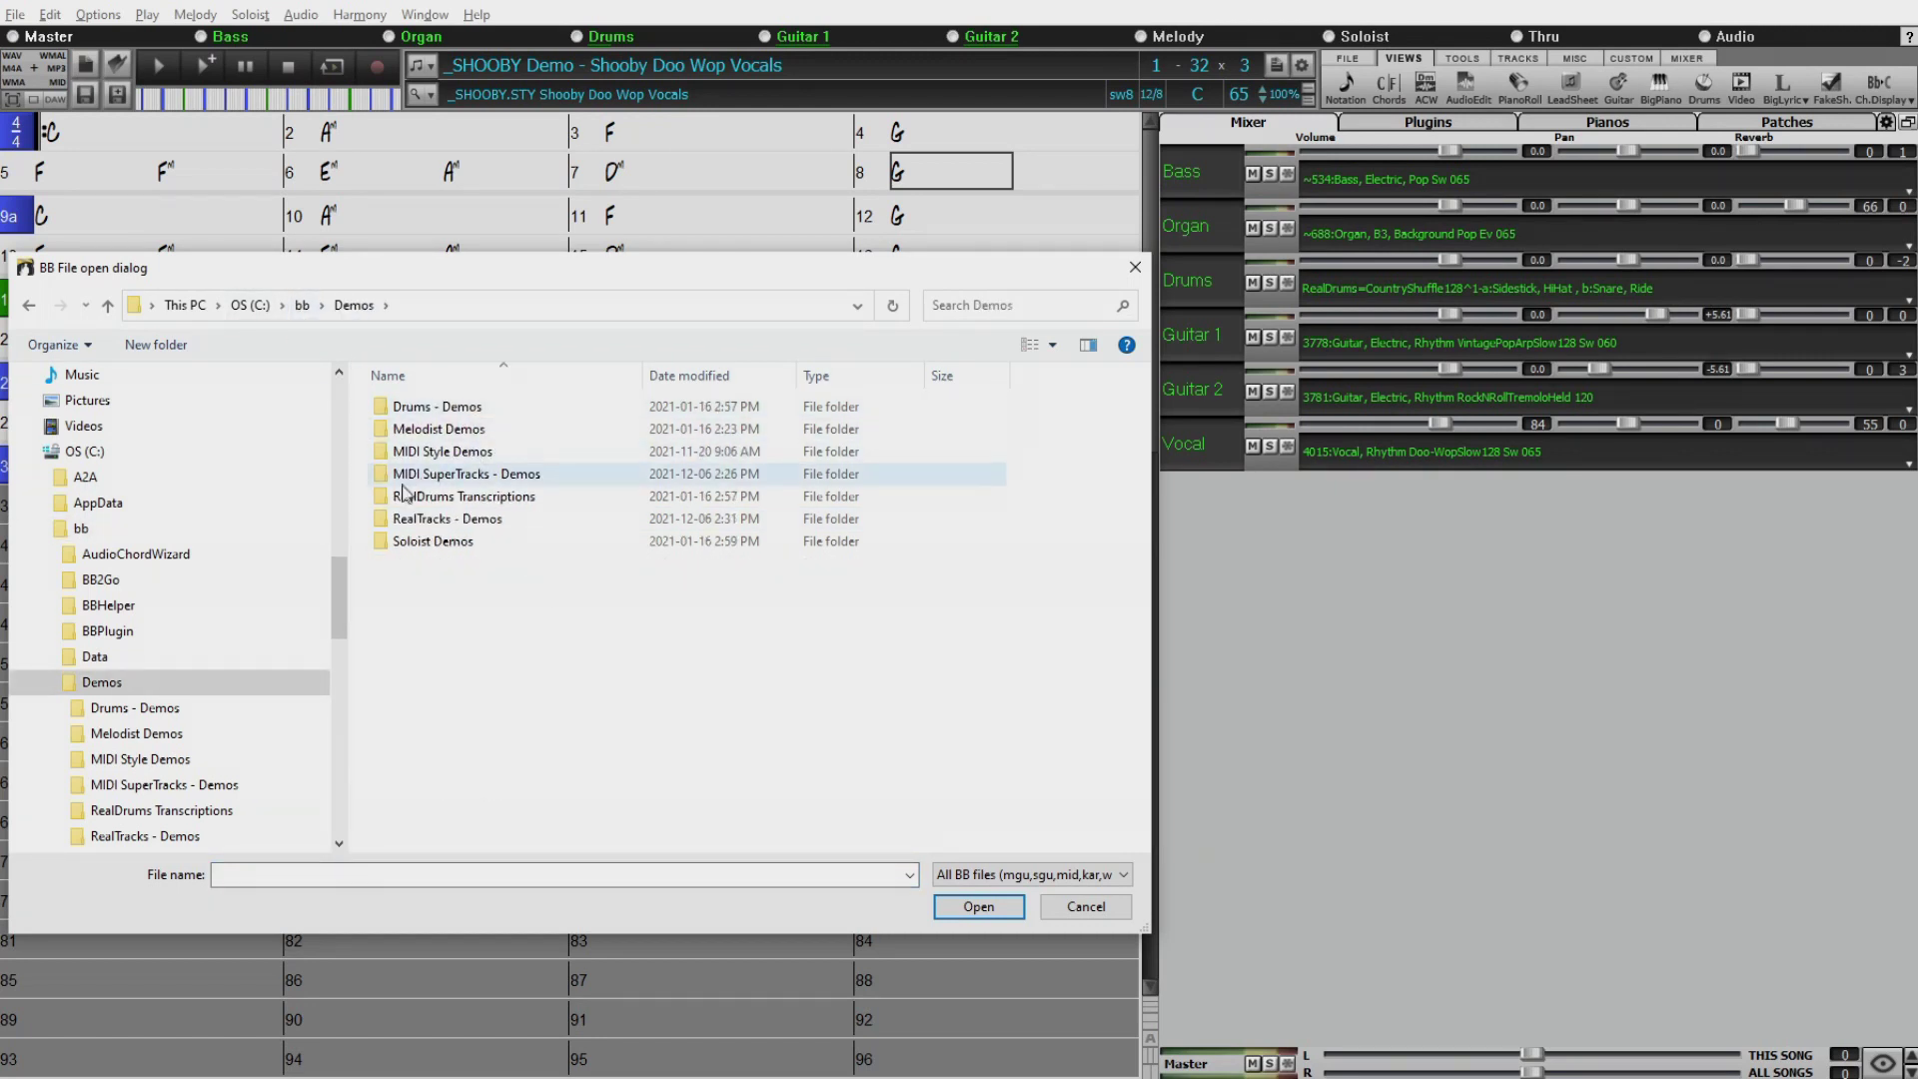
pyautogui.doubleClick(455, 520)
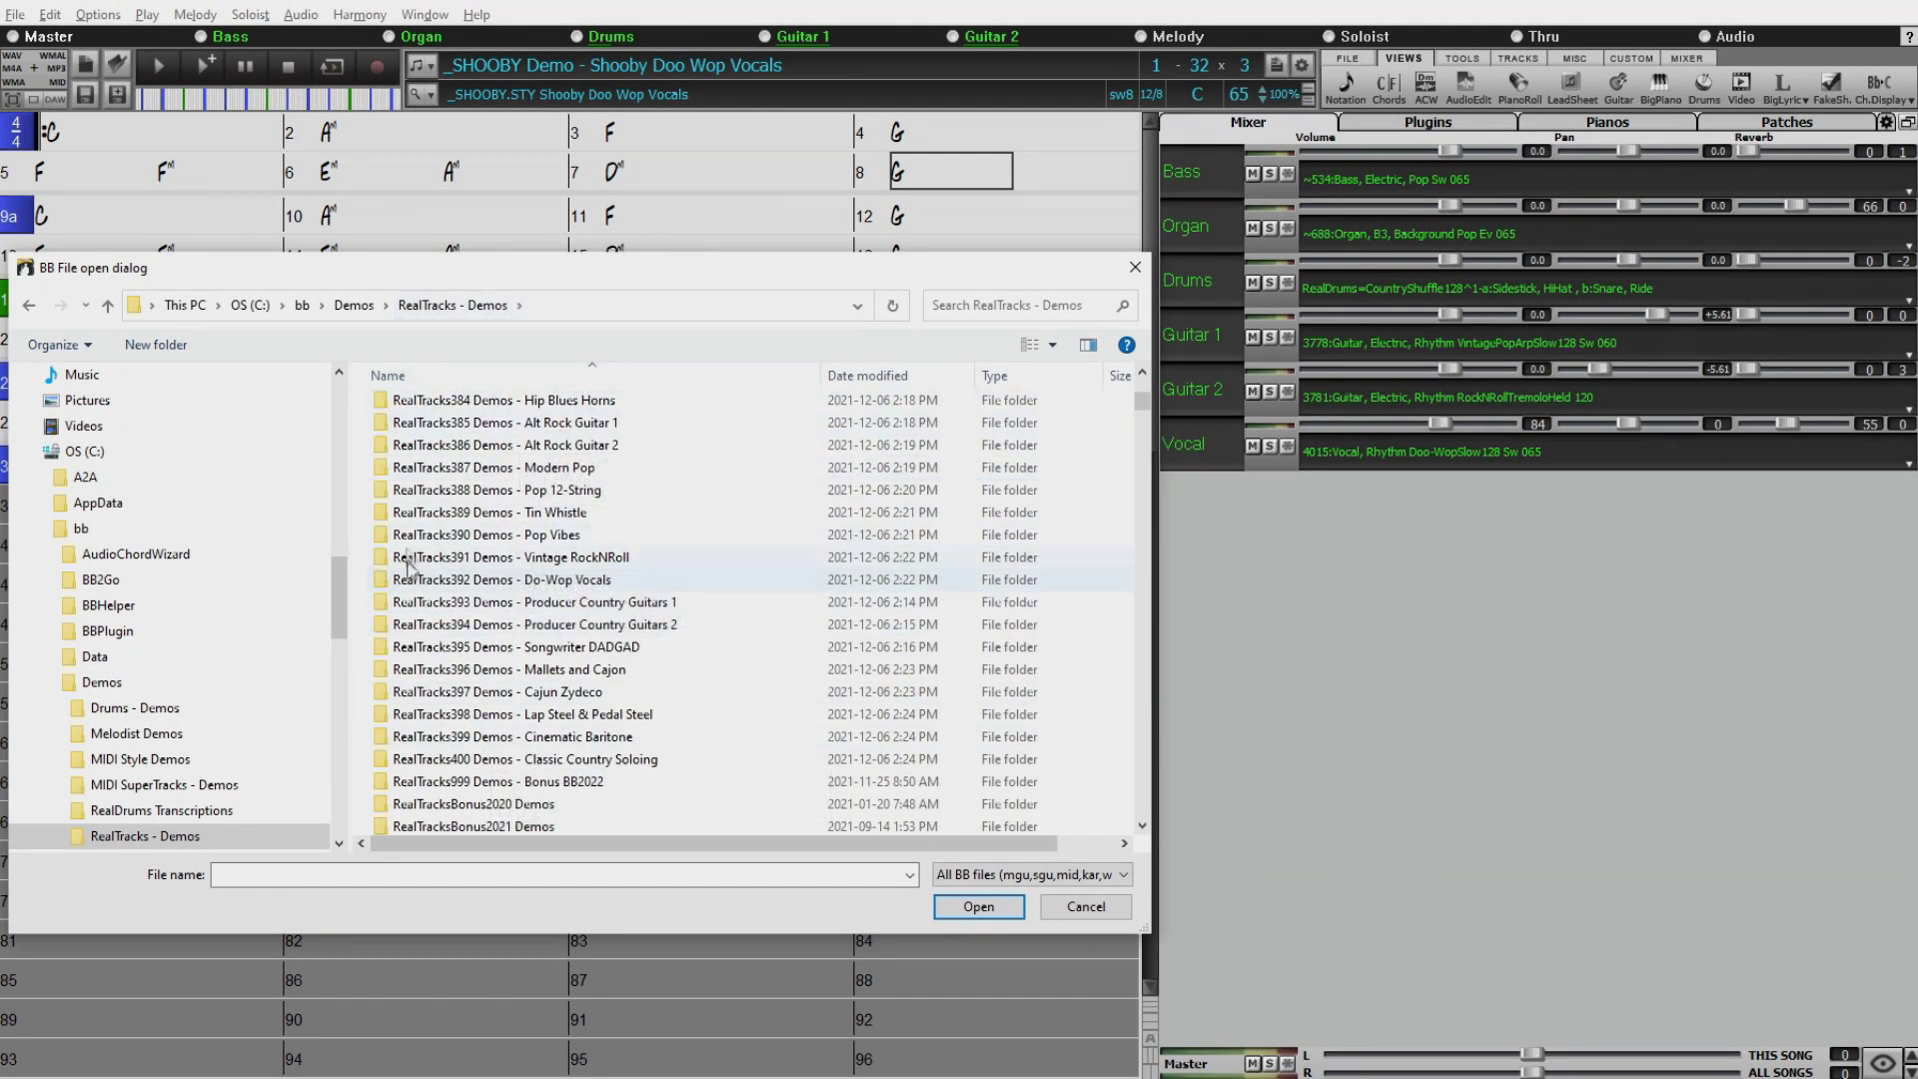
pyautogui.doubleClick(499, 446)
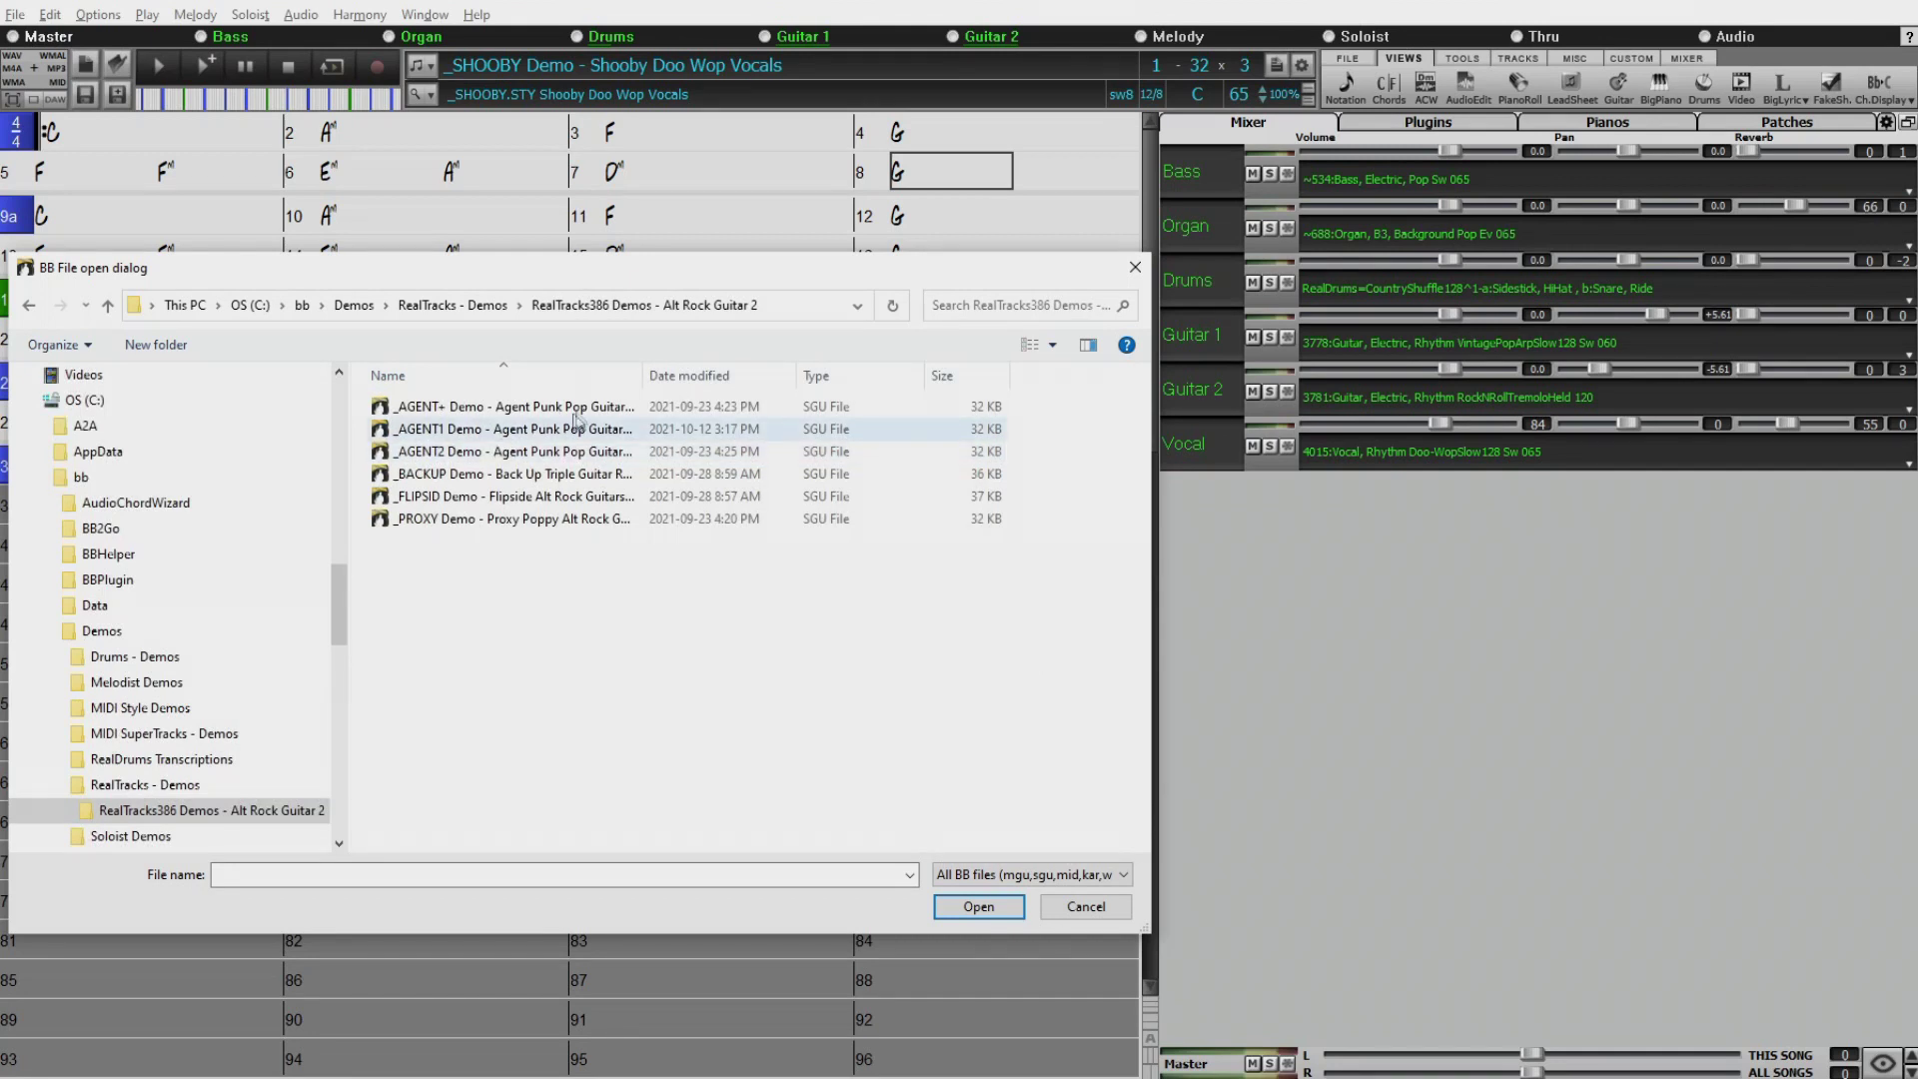
pyautogui.doubleClick(647, 369)
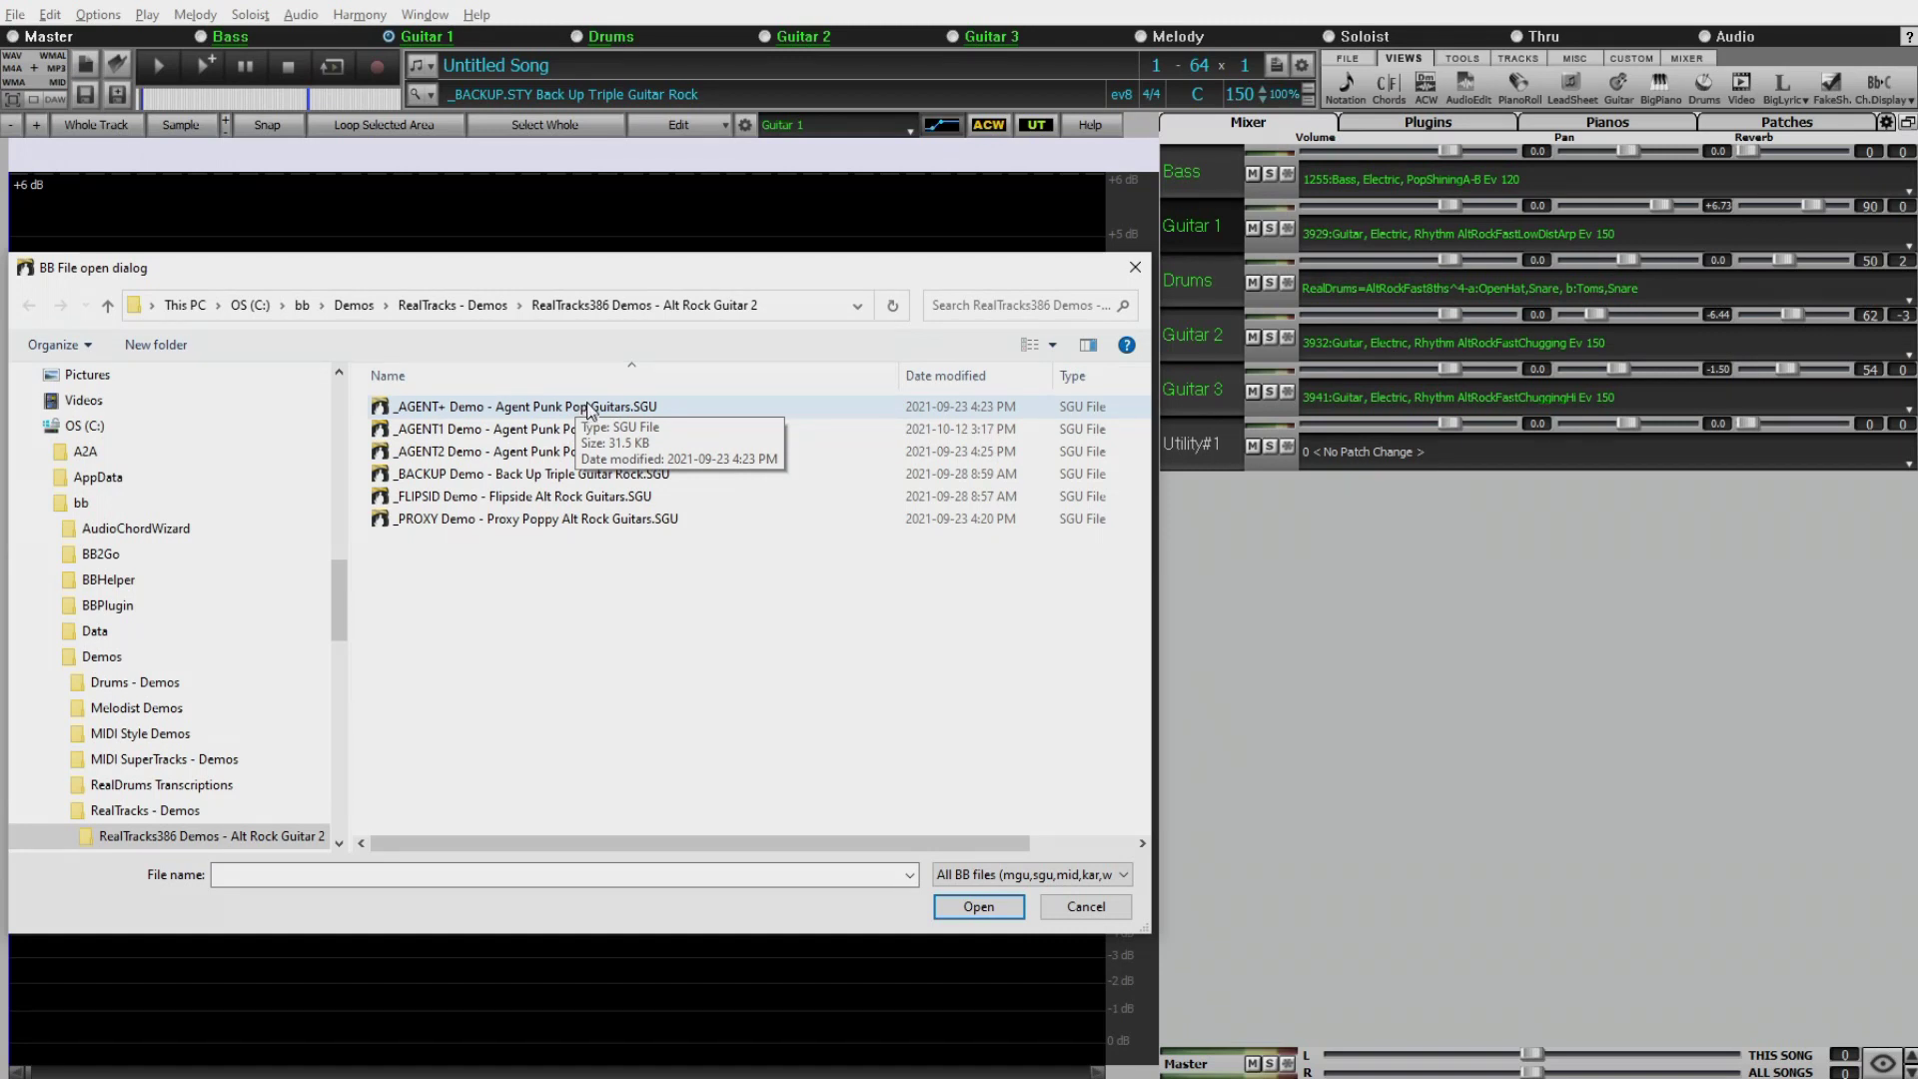
pyautogui.doubleClick(617, 408)
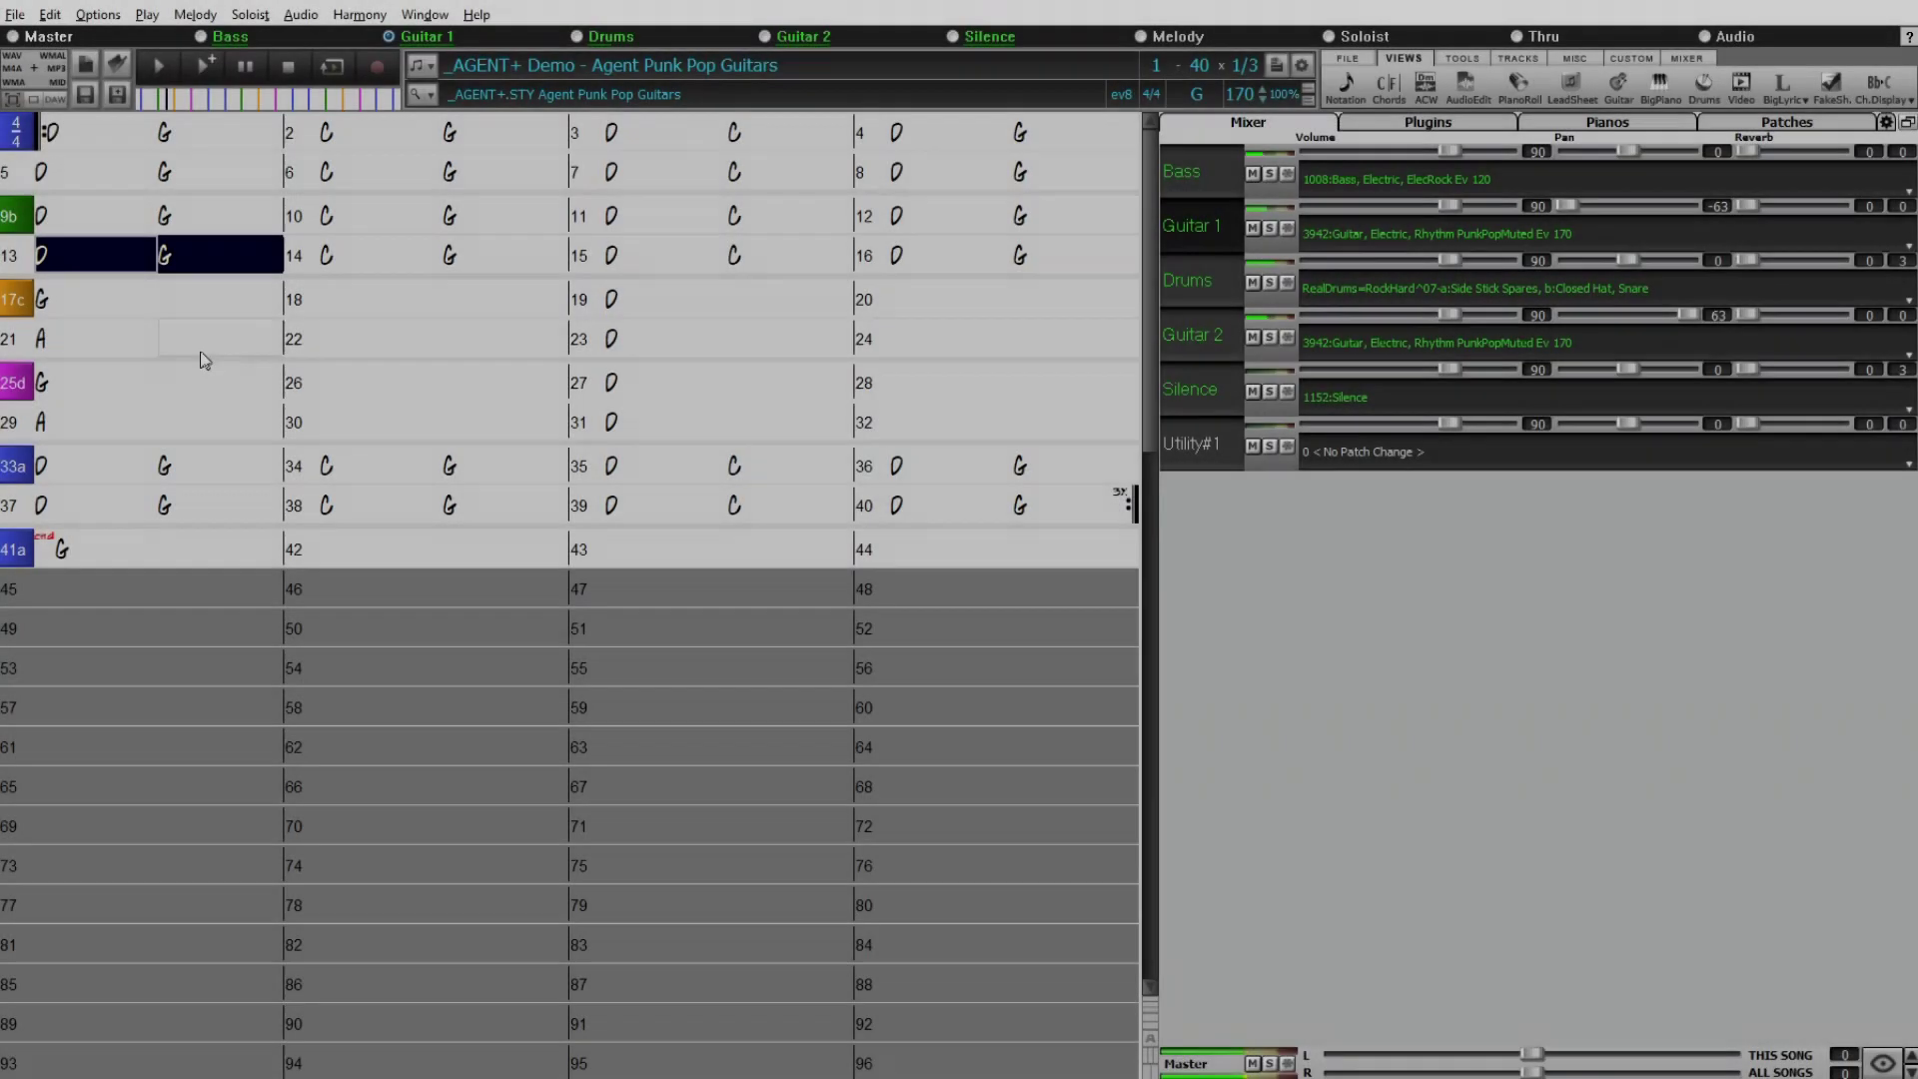
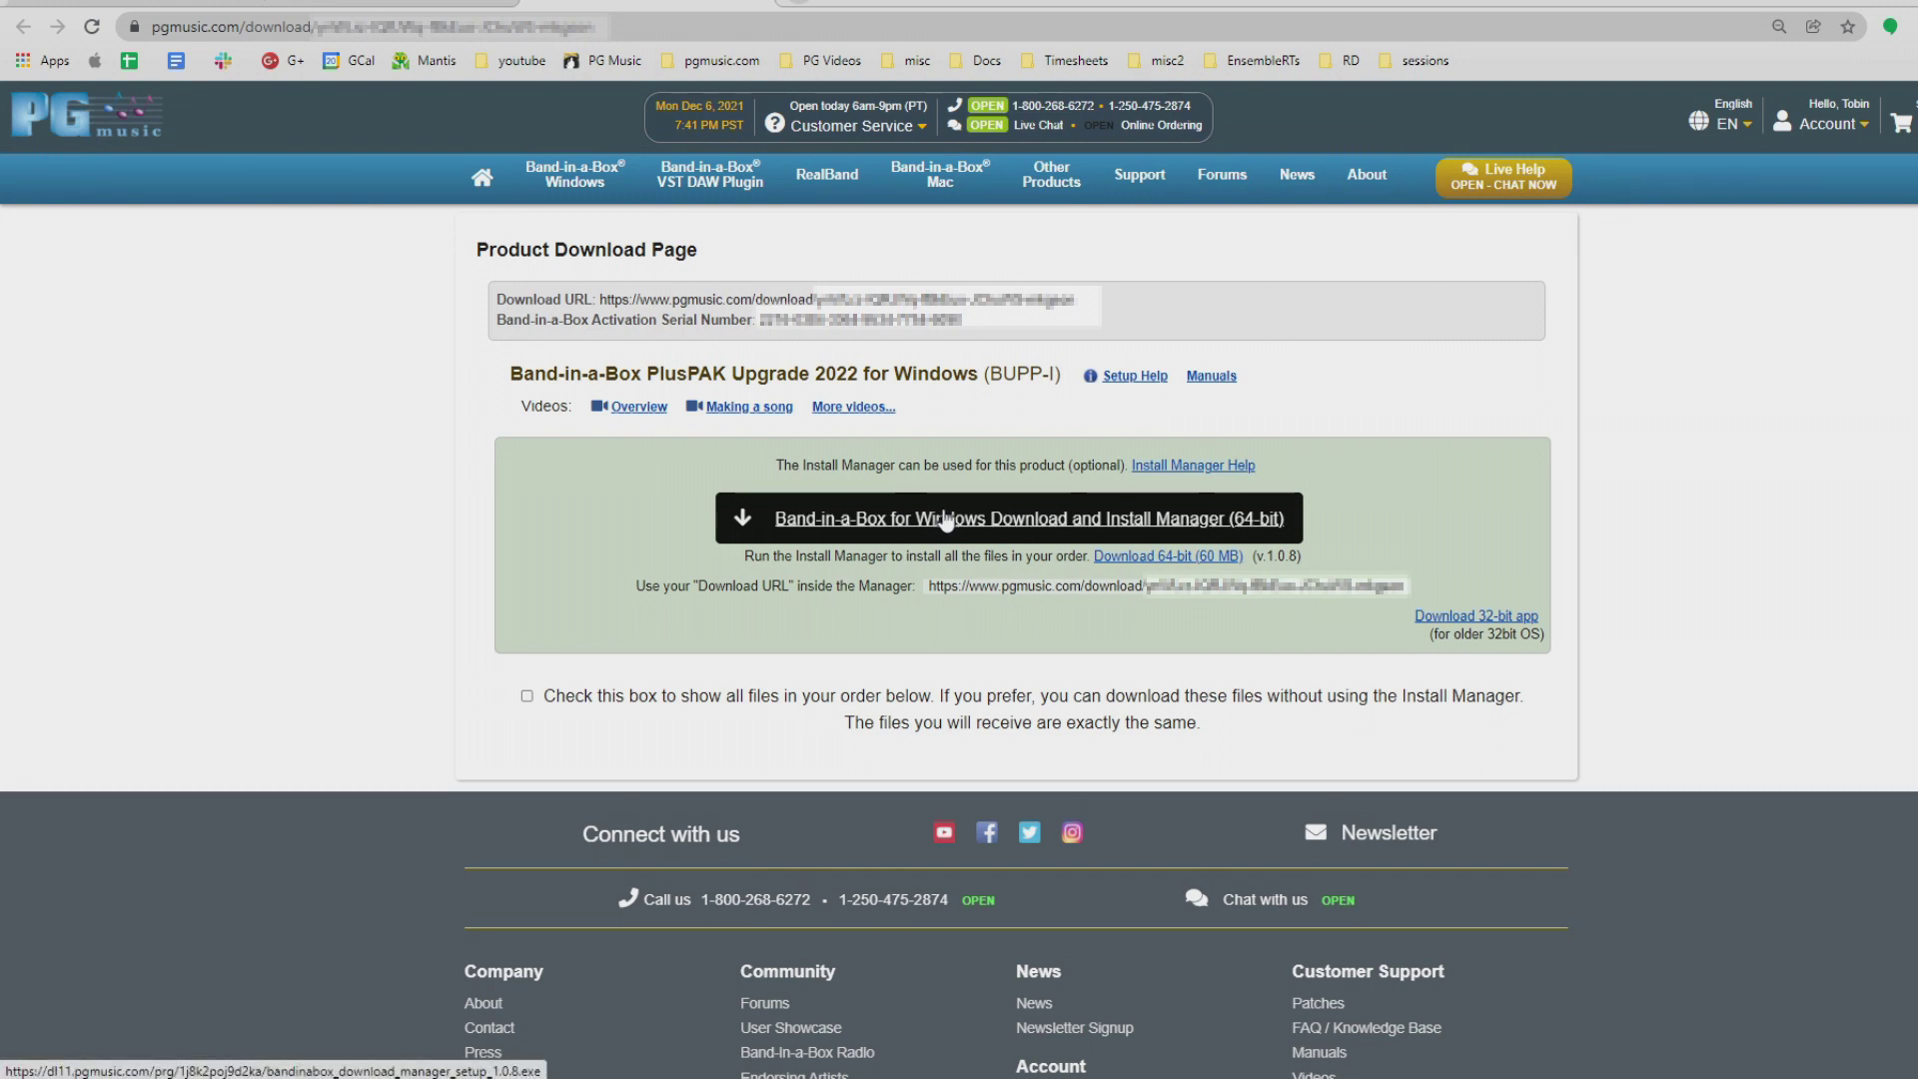
# Download the 64-bit Band-in-a-Box Install Manager from the product download page in the browser and complete its setup, launching the Download Manager.
pyautogui.click(1017, 524)
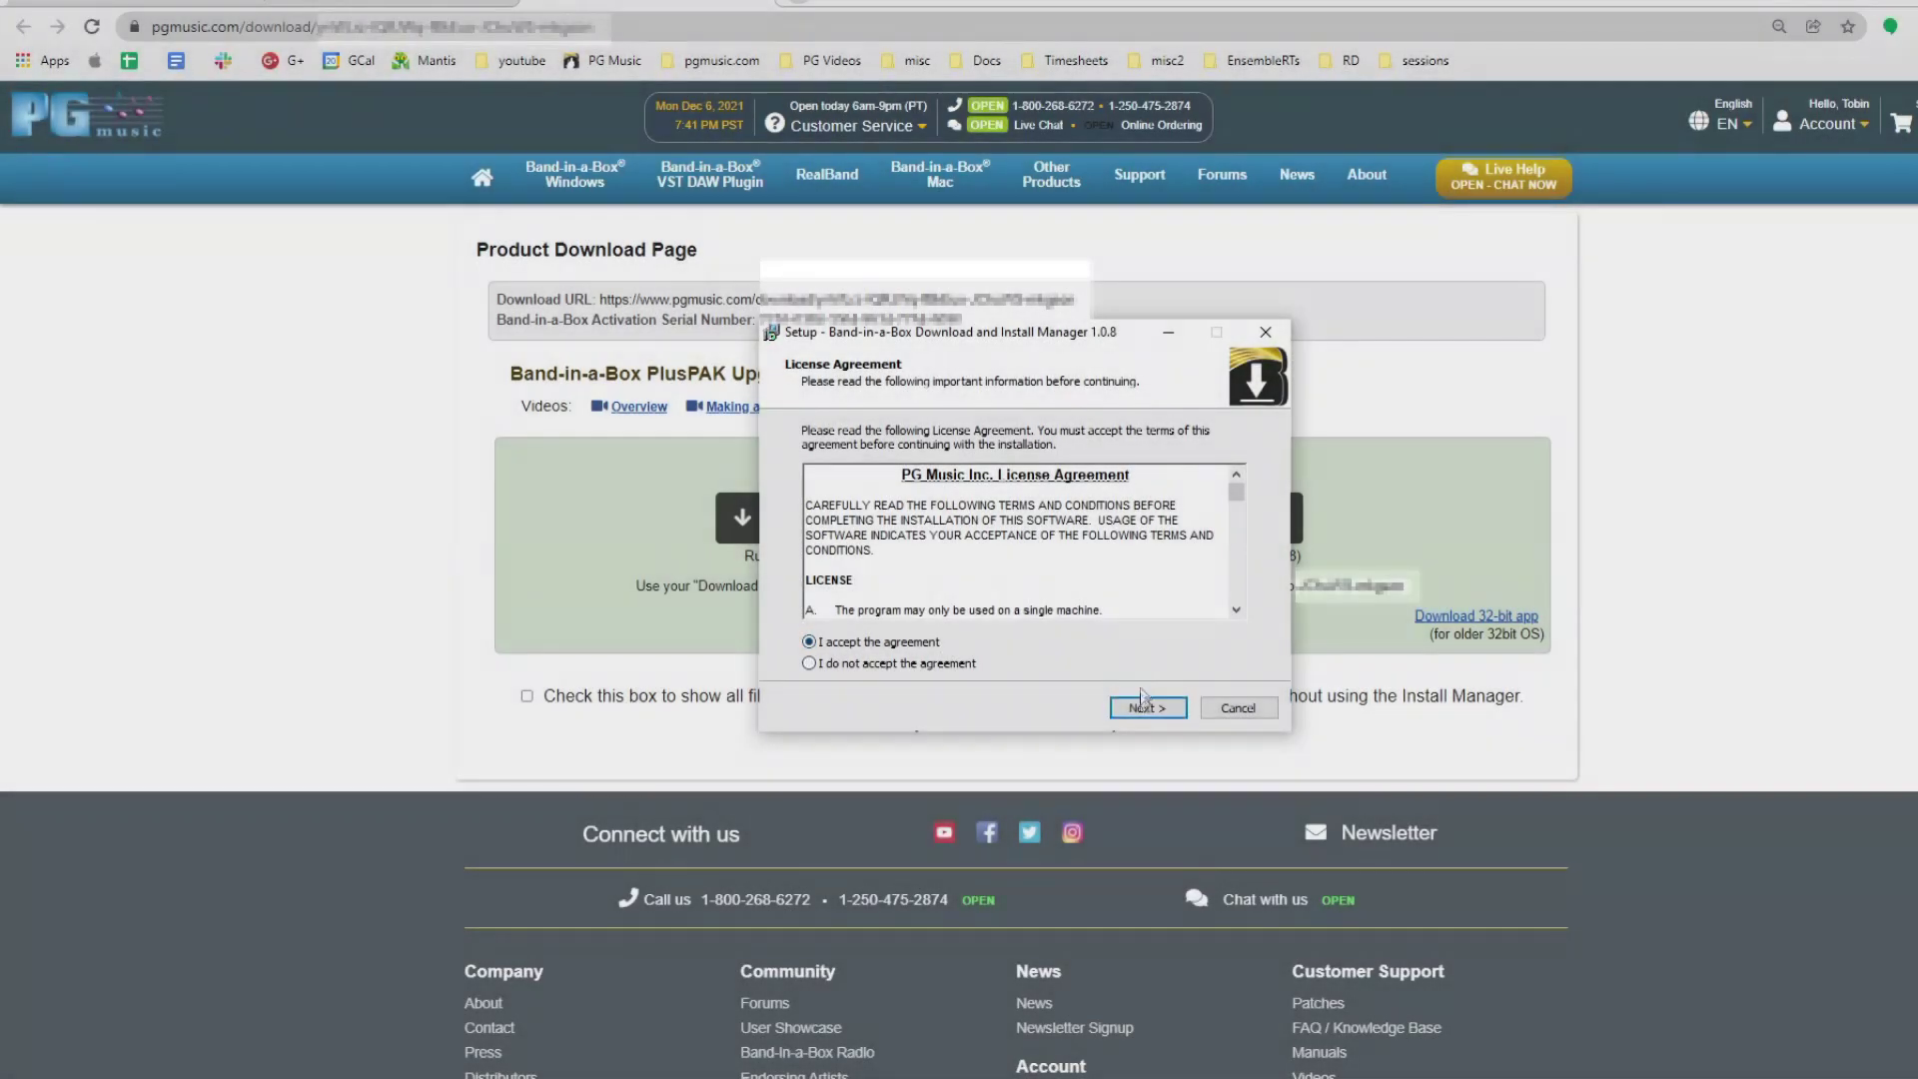
pyautogui.click(1144, 707)
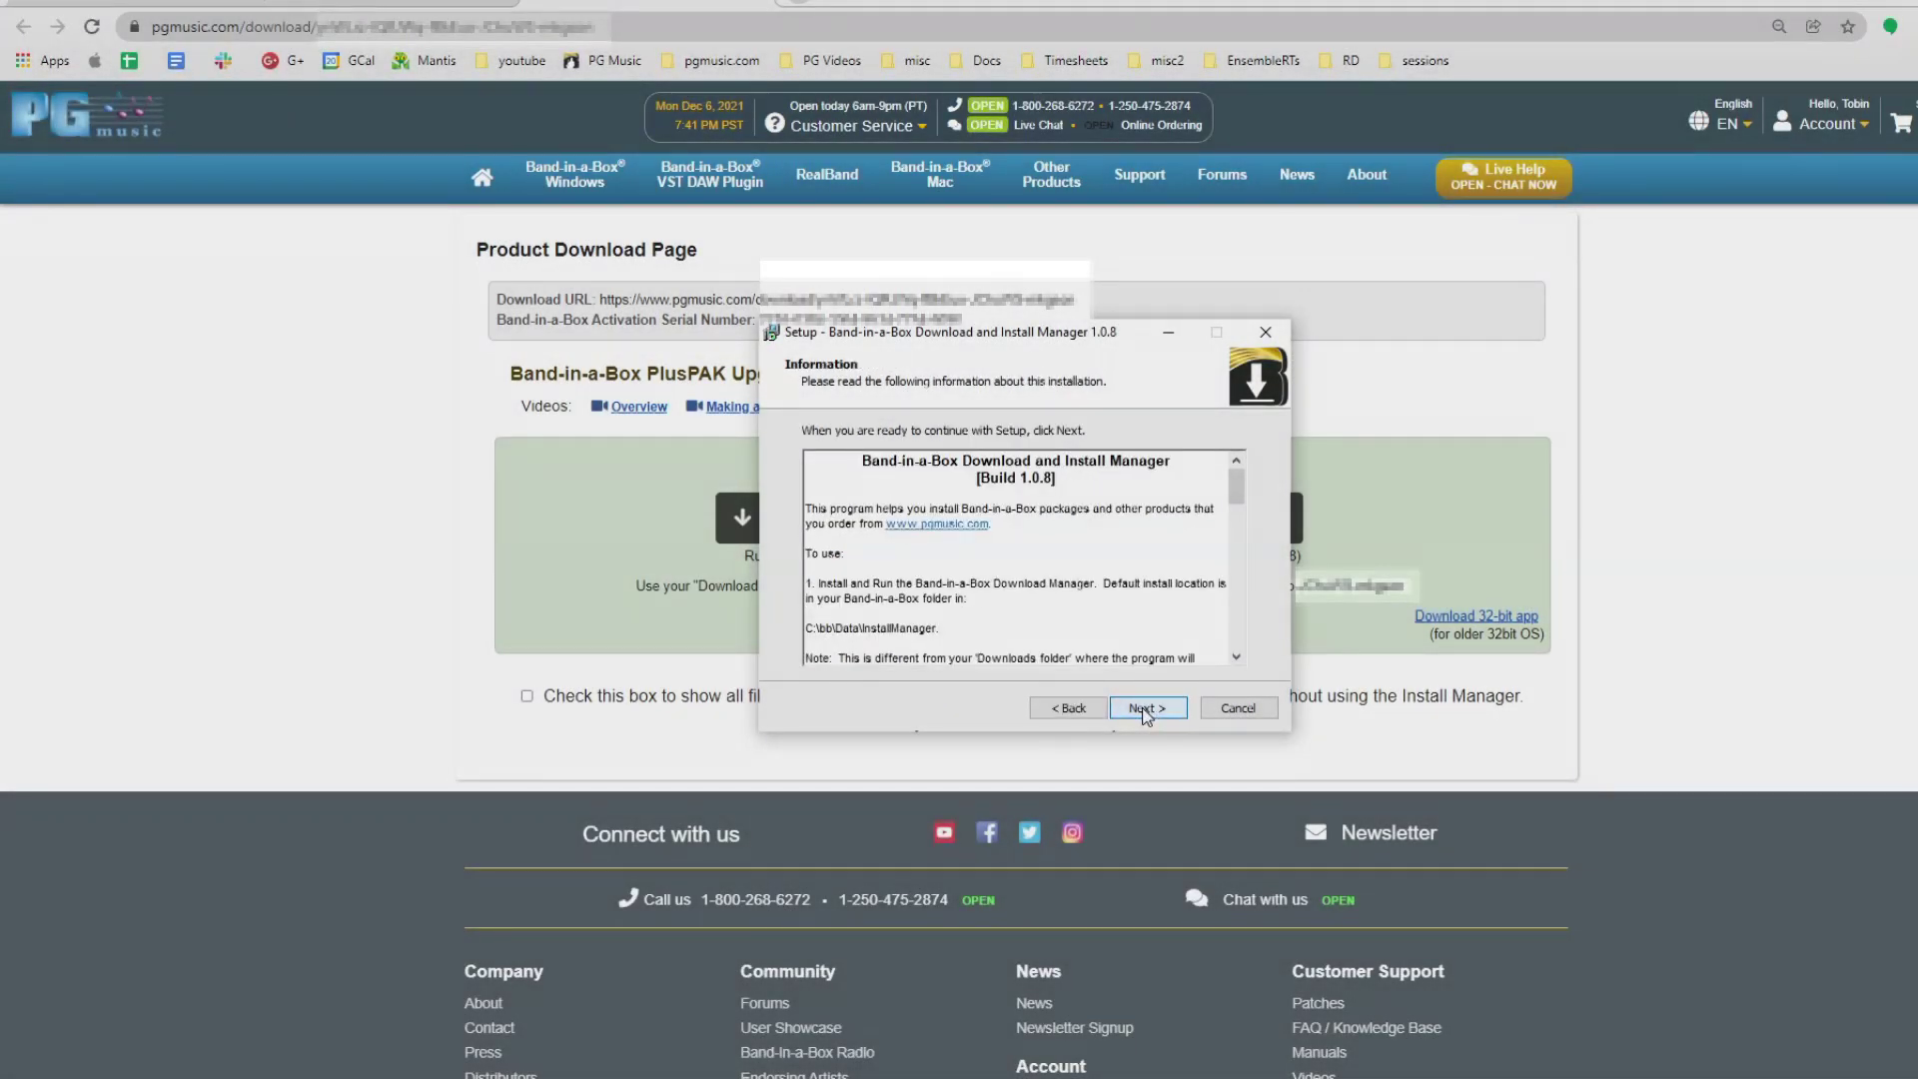
pyautogui.click(1143, 707)
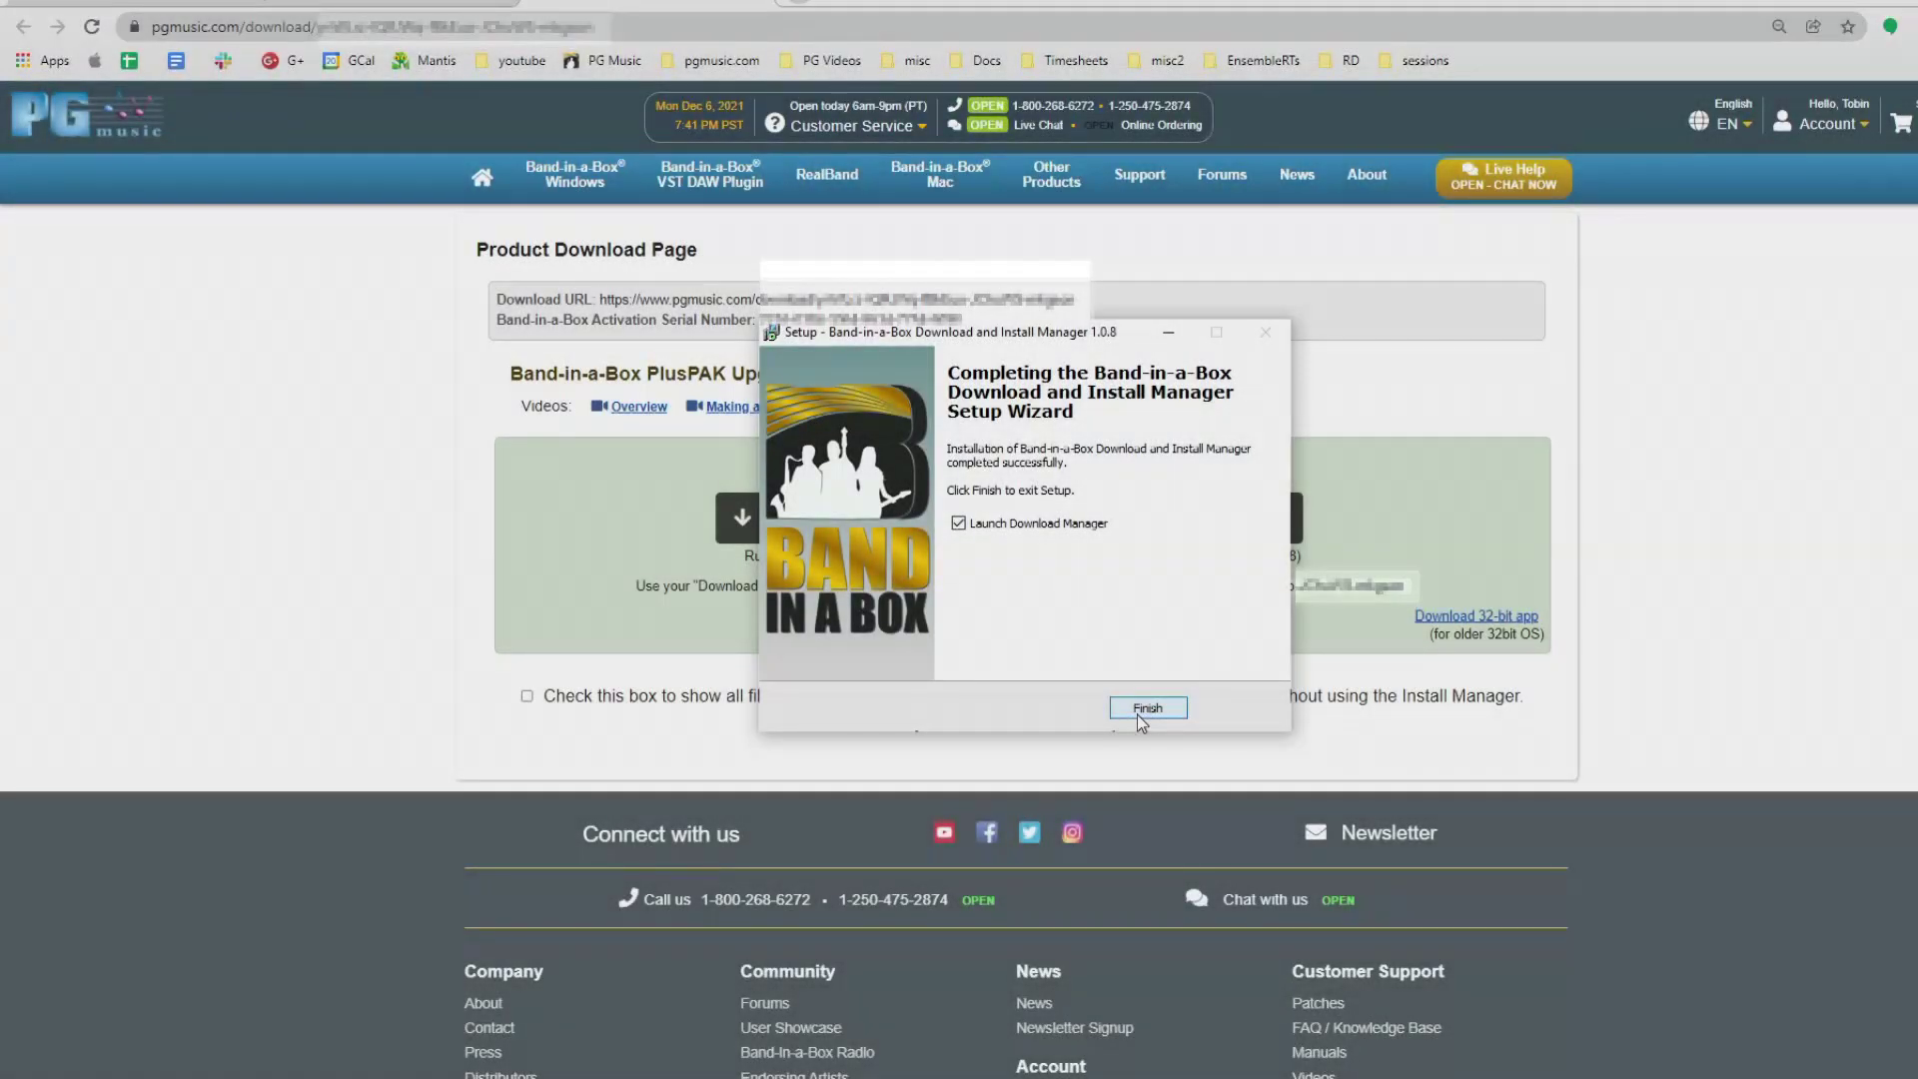
pyautogui.click(1138, 715)
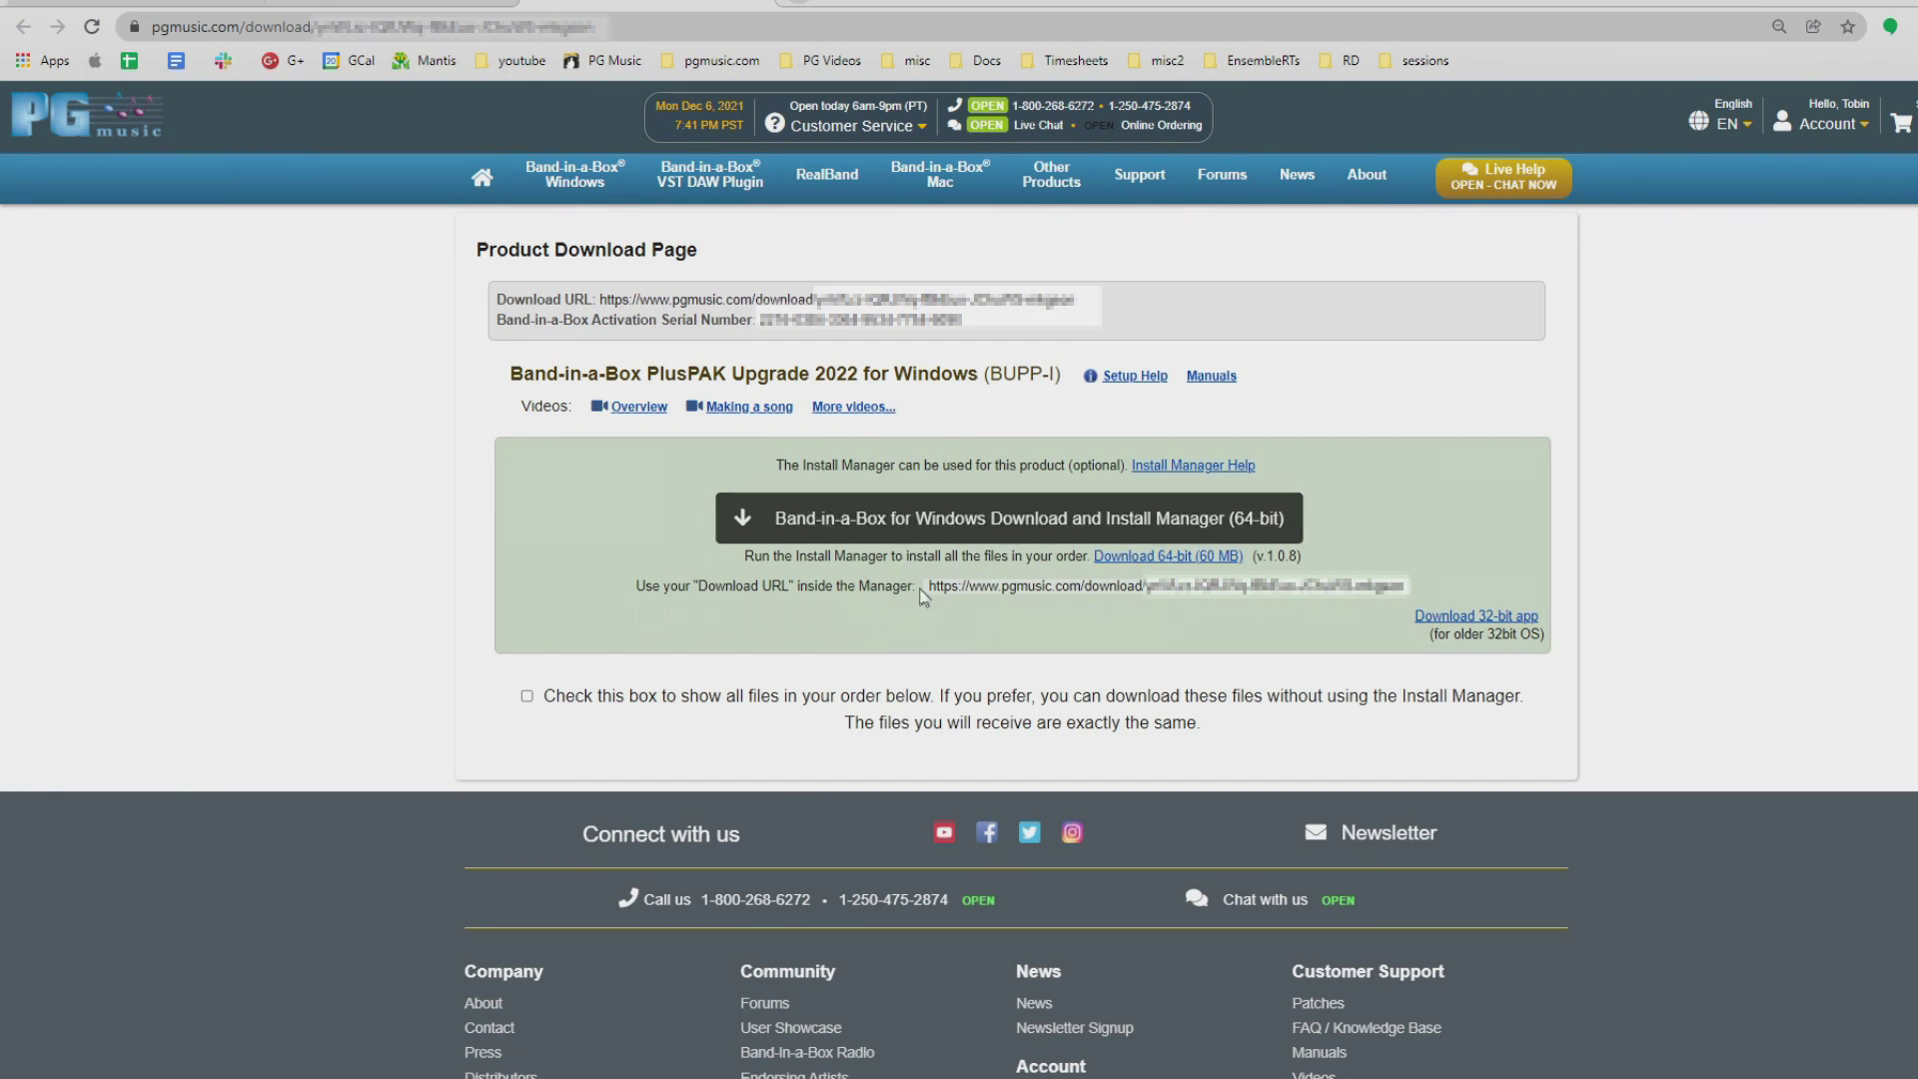
# Copy the private product download URL from the web page and enter it in the Band-in-a-Box Download and Install Manager.
pyautogui.moveTo(931, 587); pyautogui.dragTo(1405, 579)
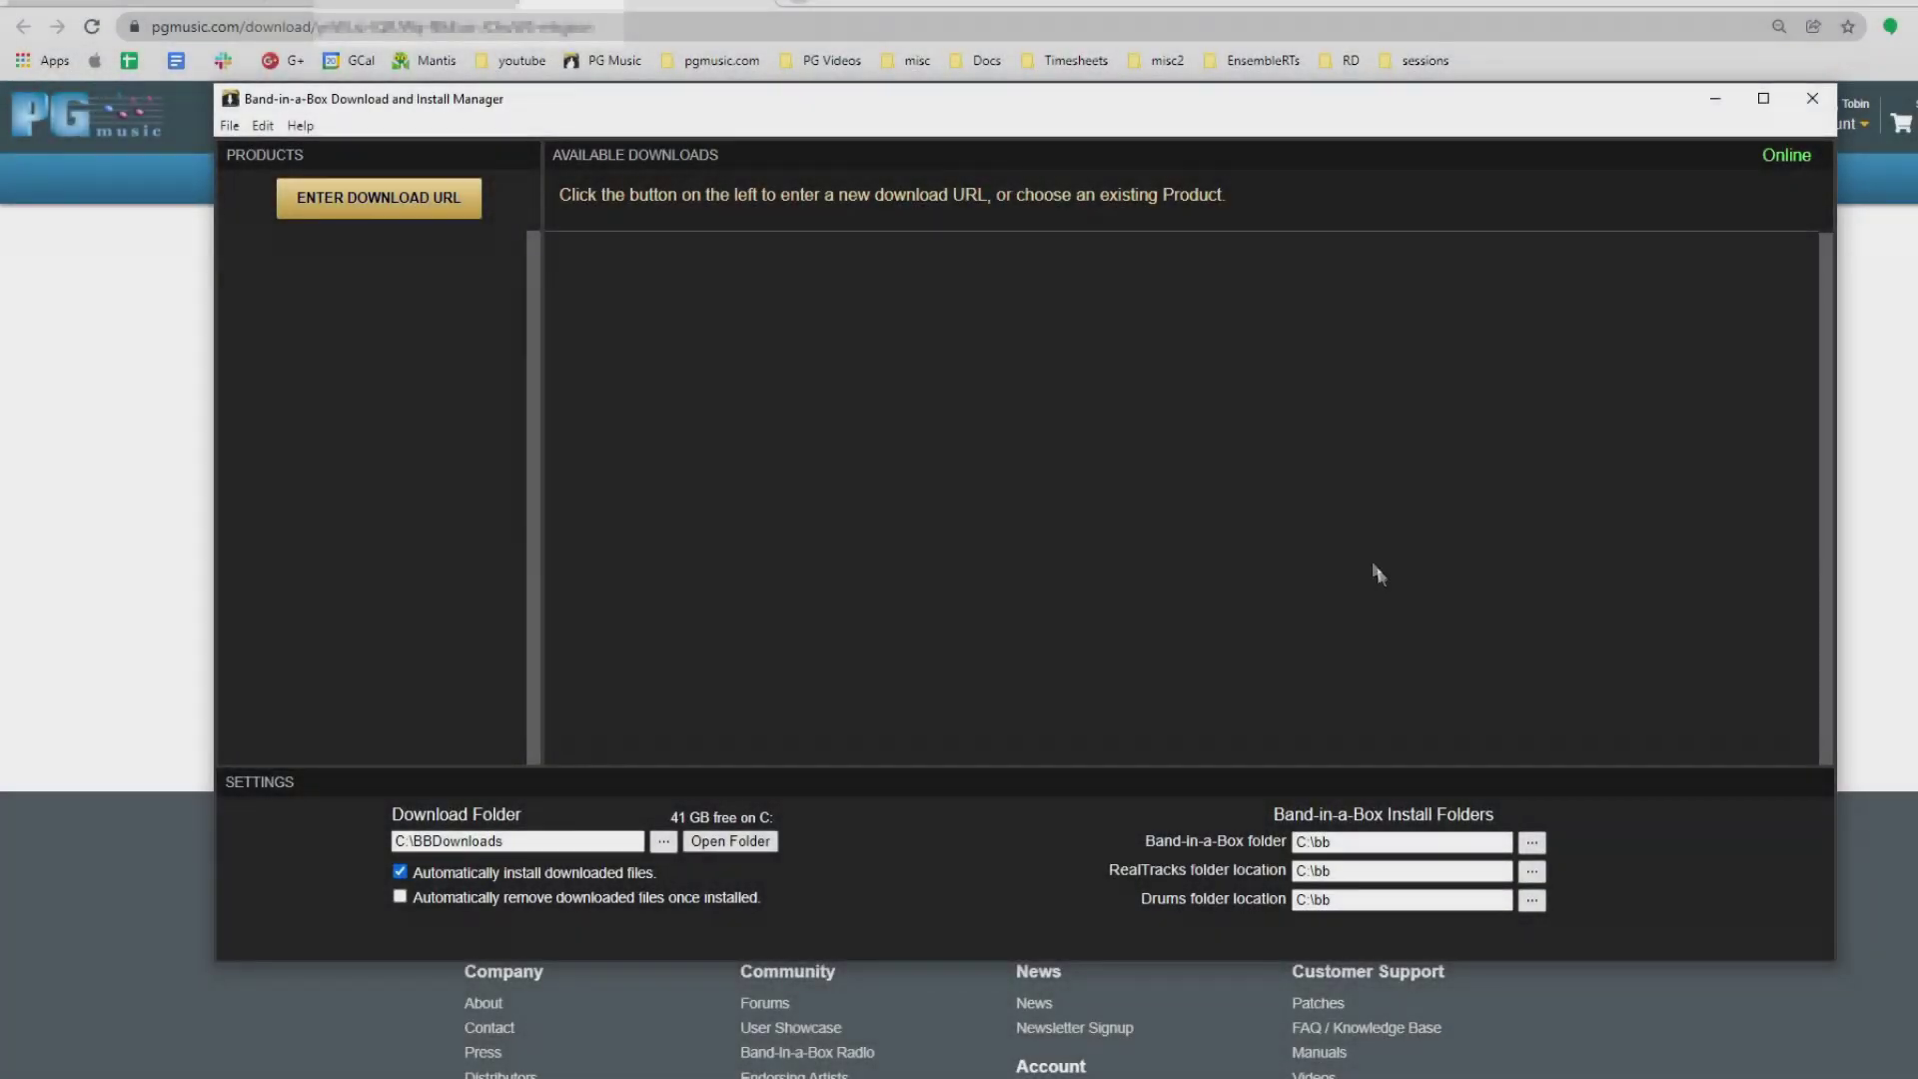
pyautogui.click(431, 200)
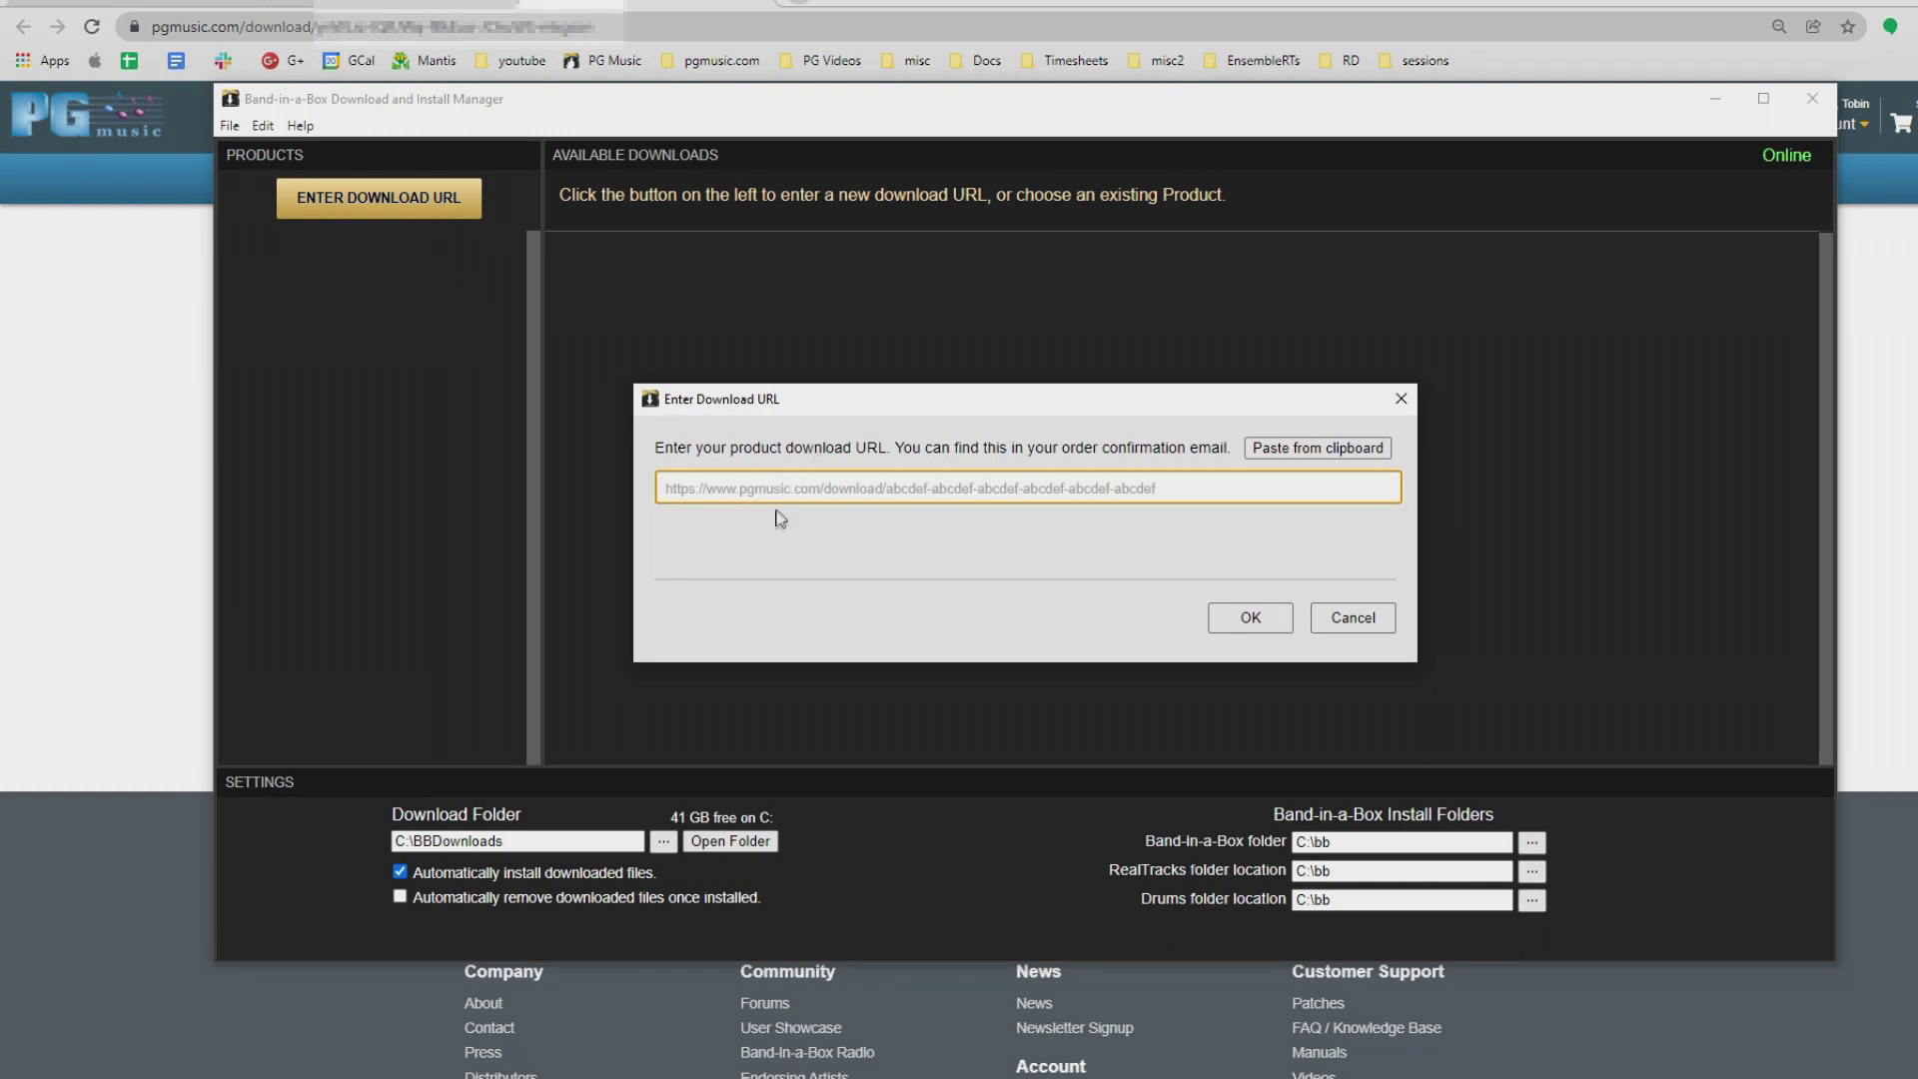
pyautogui.click(1312, 444)
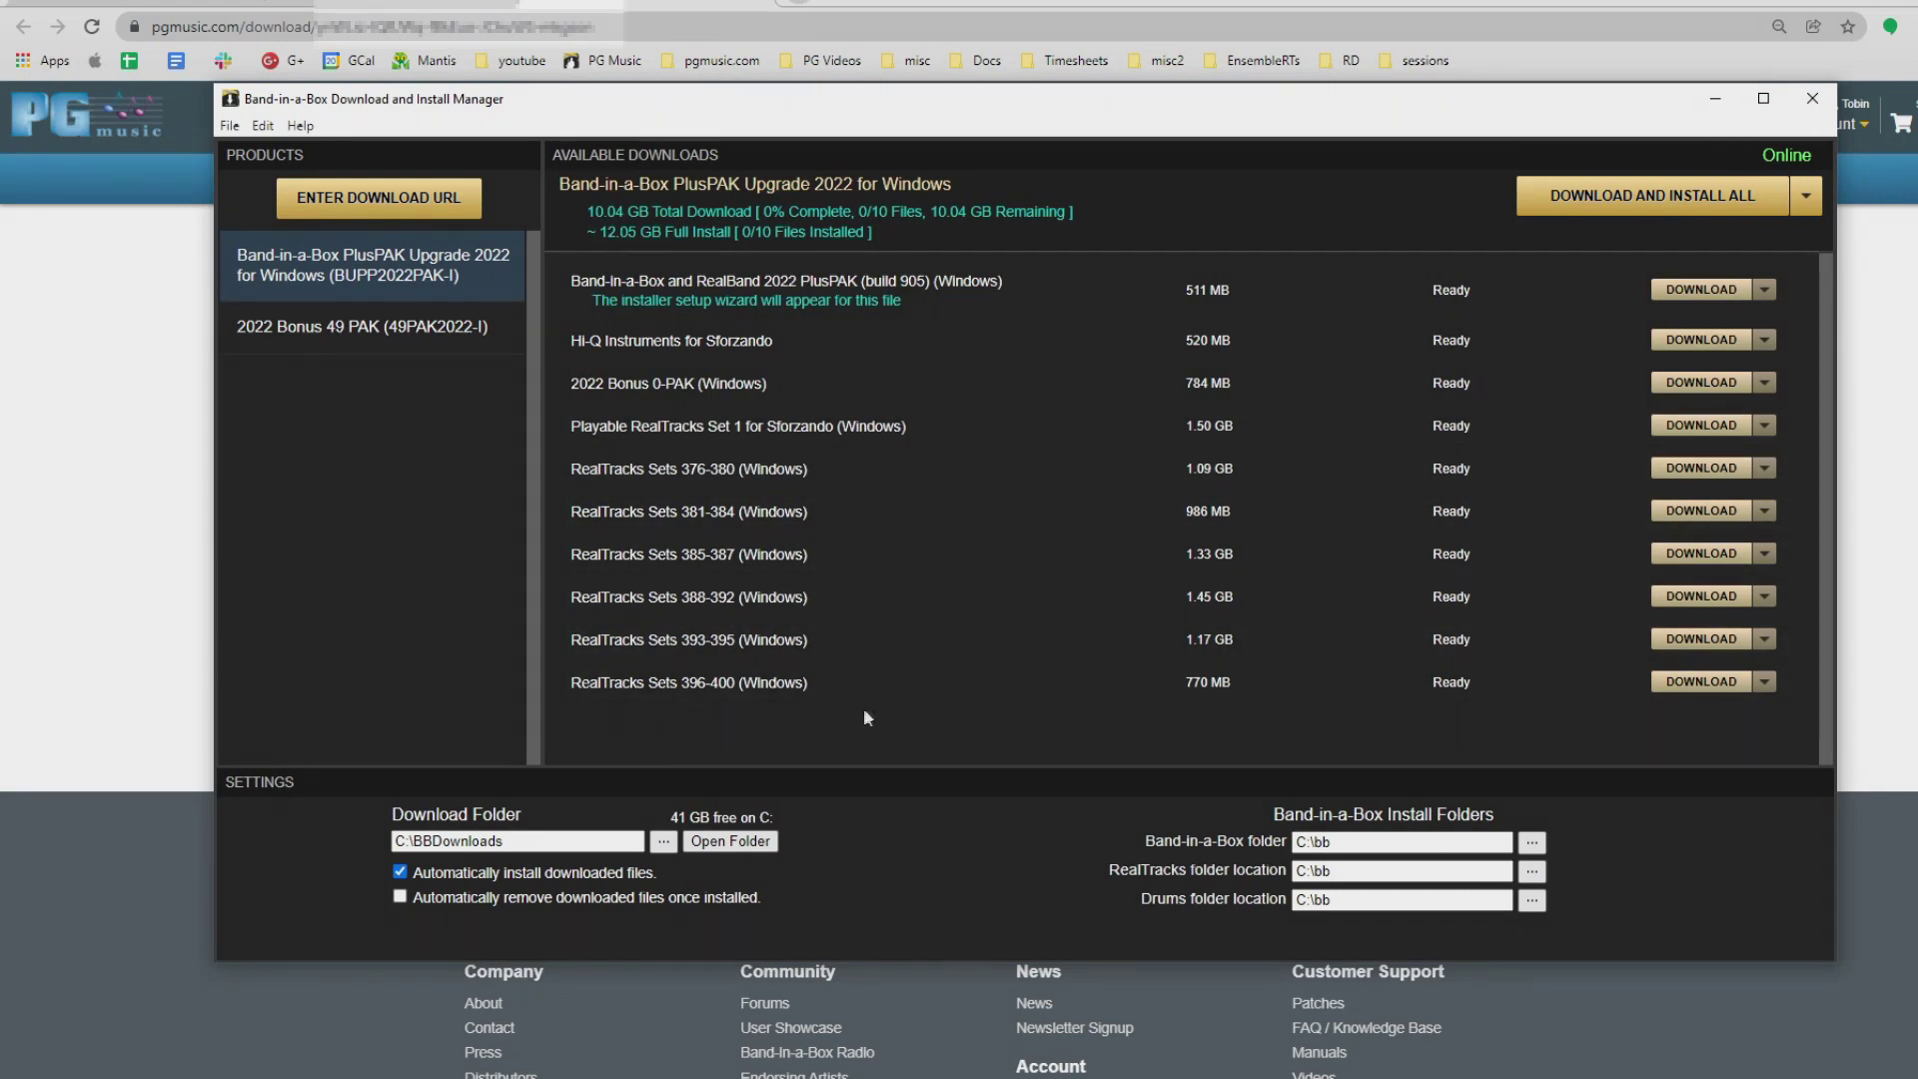
# Review the 2022 Bonus 49 PAK downloads and start downloading and installing all files of the PlusPAK Upgrade 2022 product.
pyautogui.click(344, 329)
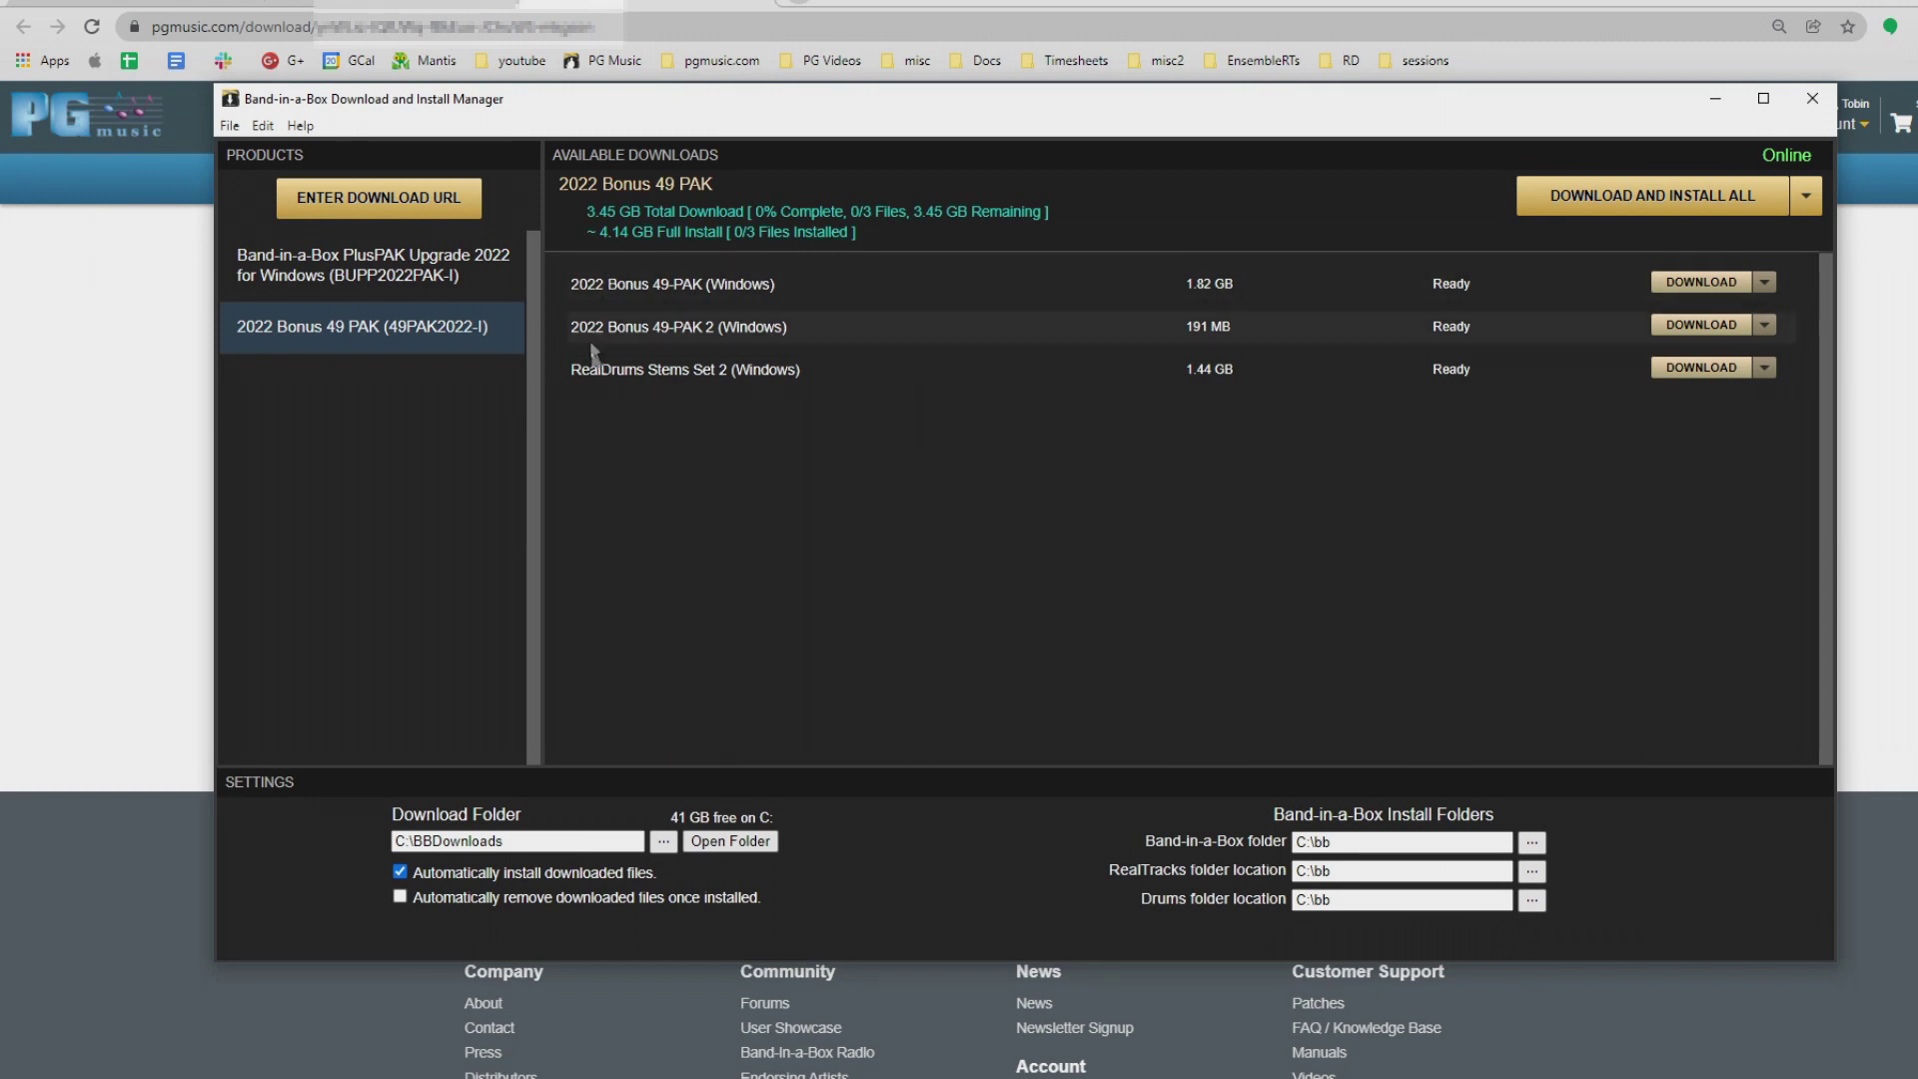
pyautogui.click(432, 278)
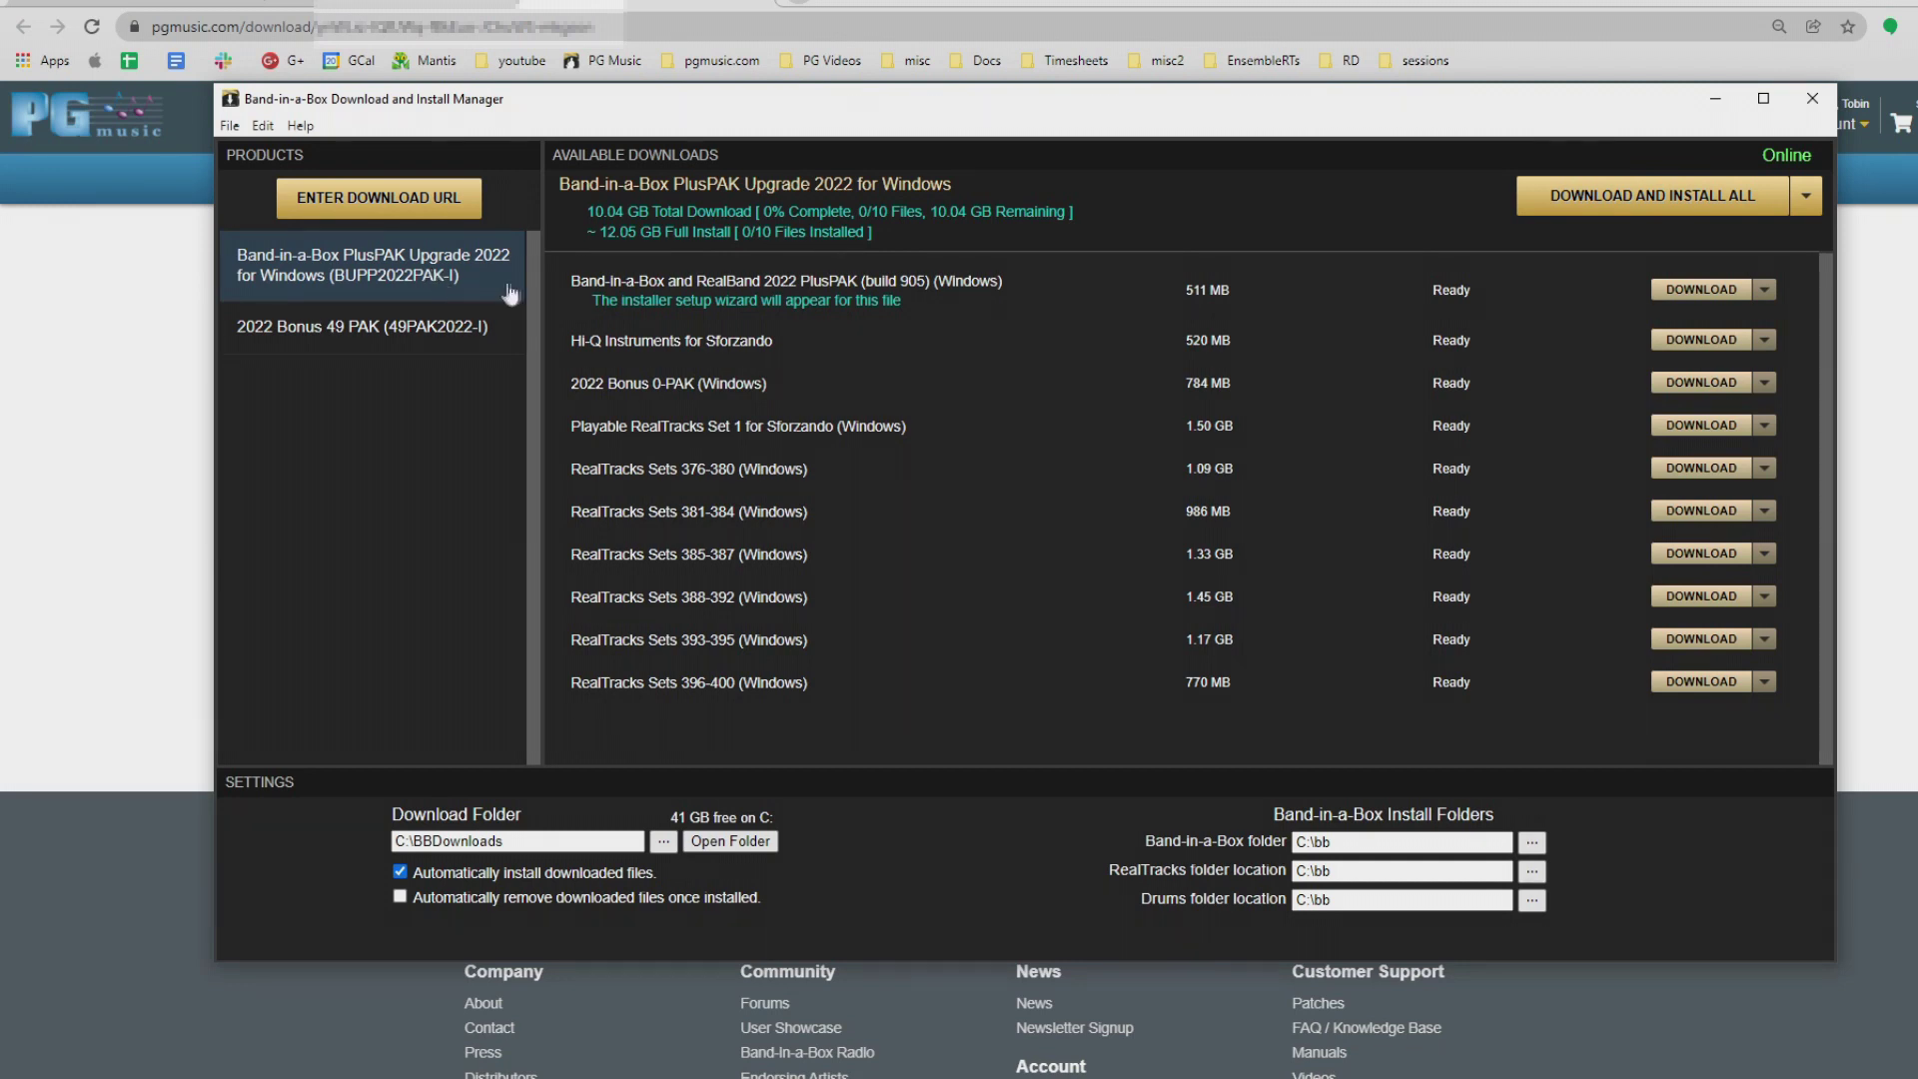
pyautogui.click(1653, 203)
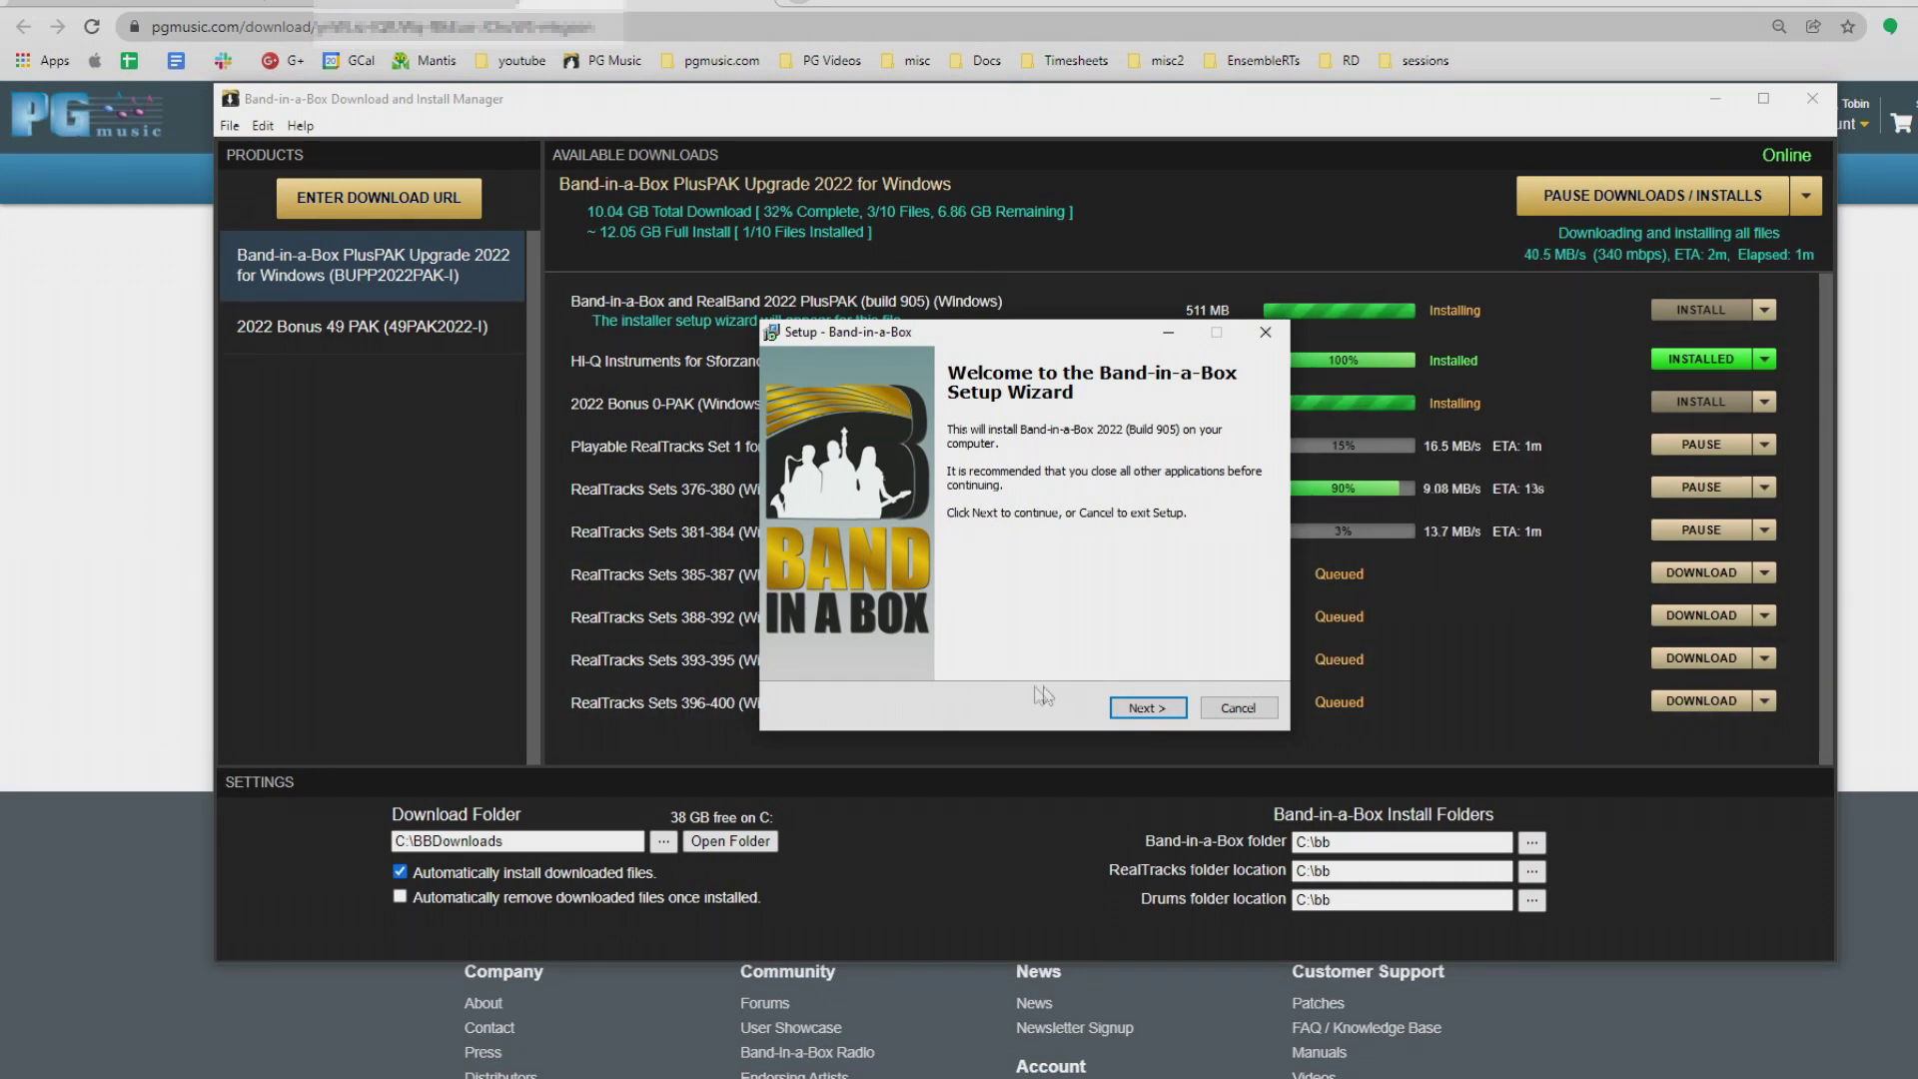
# Accept the license agreement, complete the Band-in-a-Box setup wizard and launch Band-in-a-Box once all files are installed.
pyautogui.click(1147, 707)
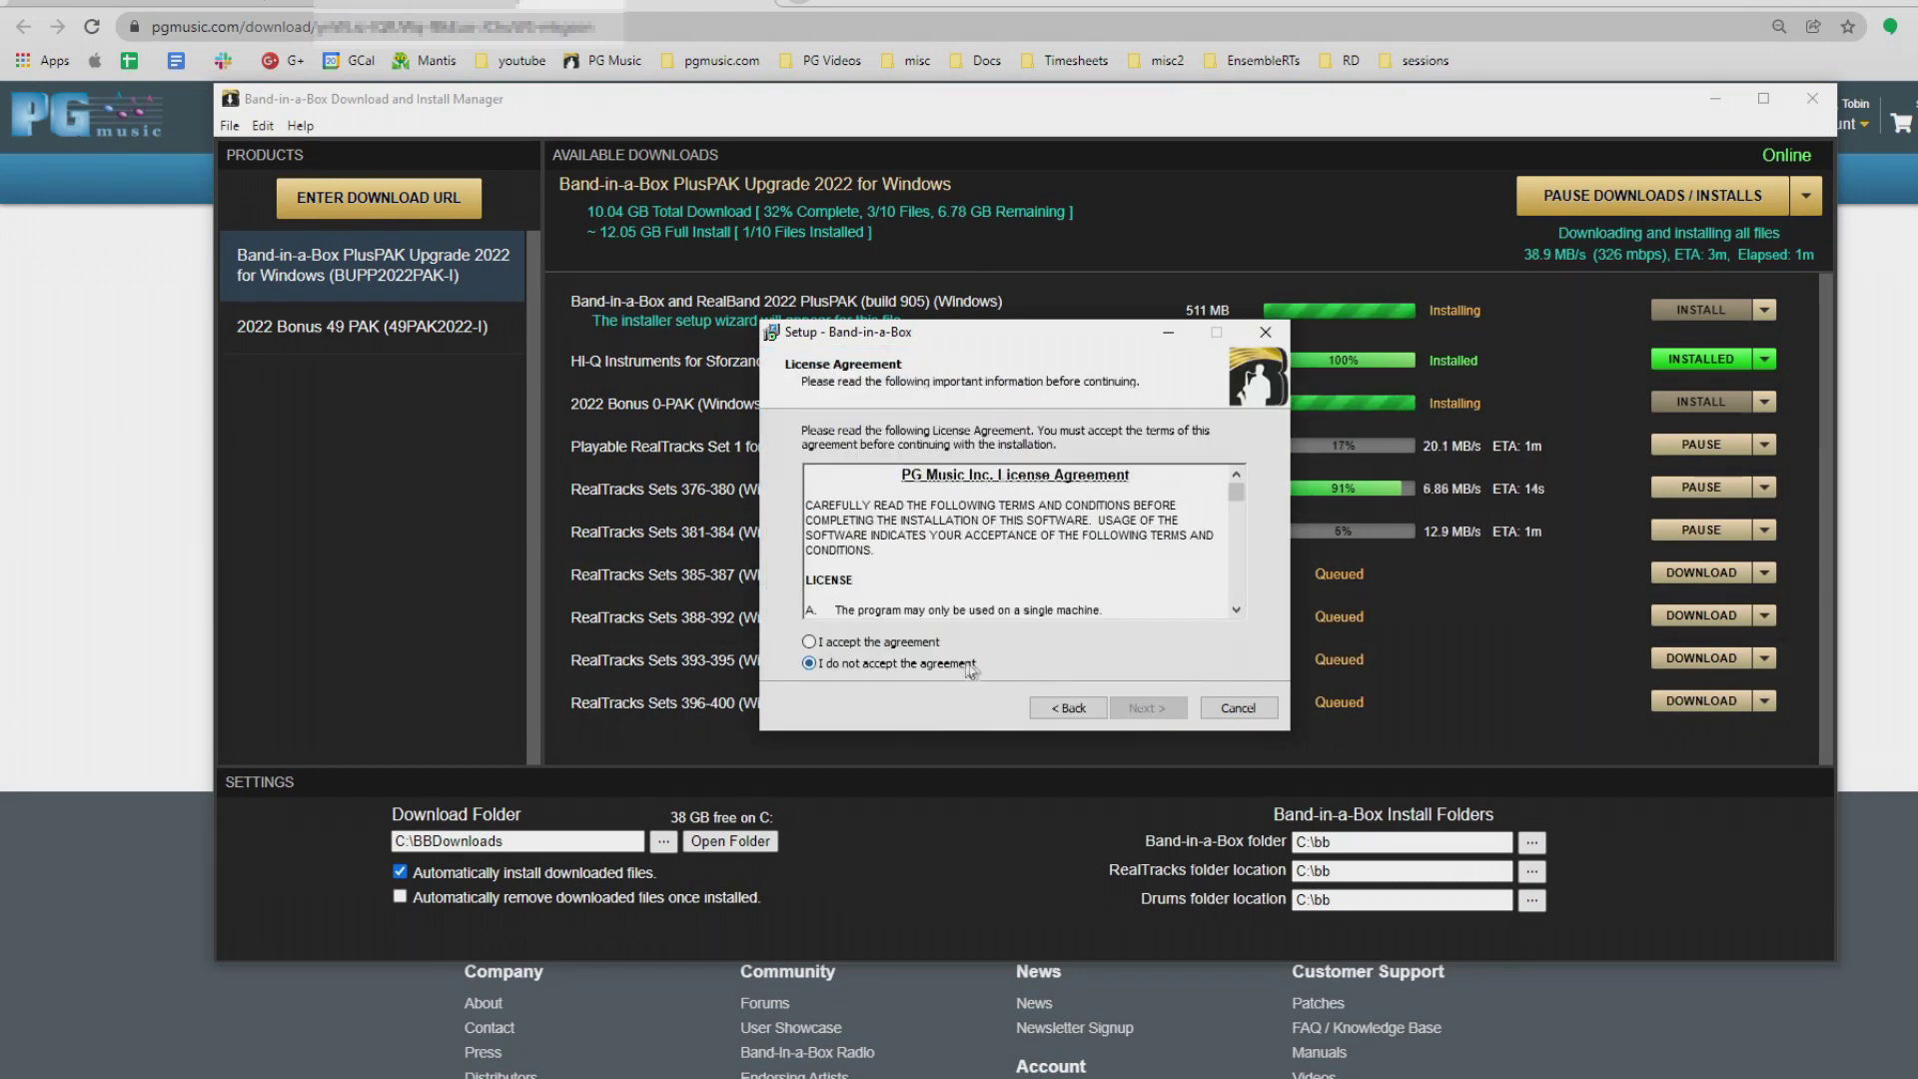
pyautogui.click(932, 644)
pyautogui.moveTo(1235, 491); pyautogui.dragTo(1233, 532)
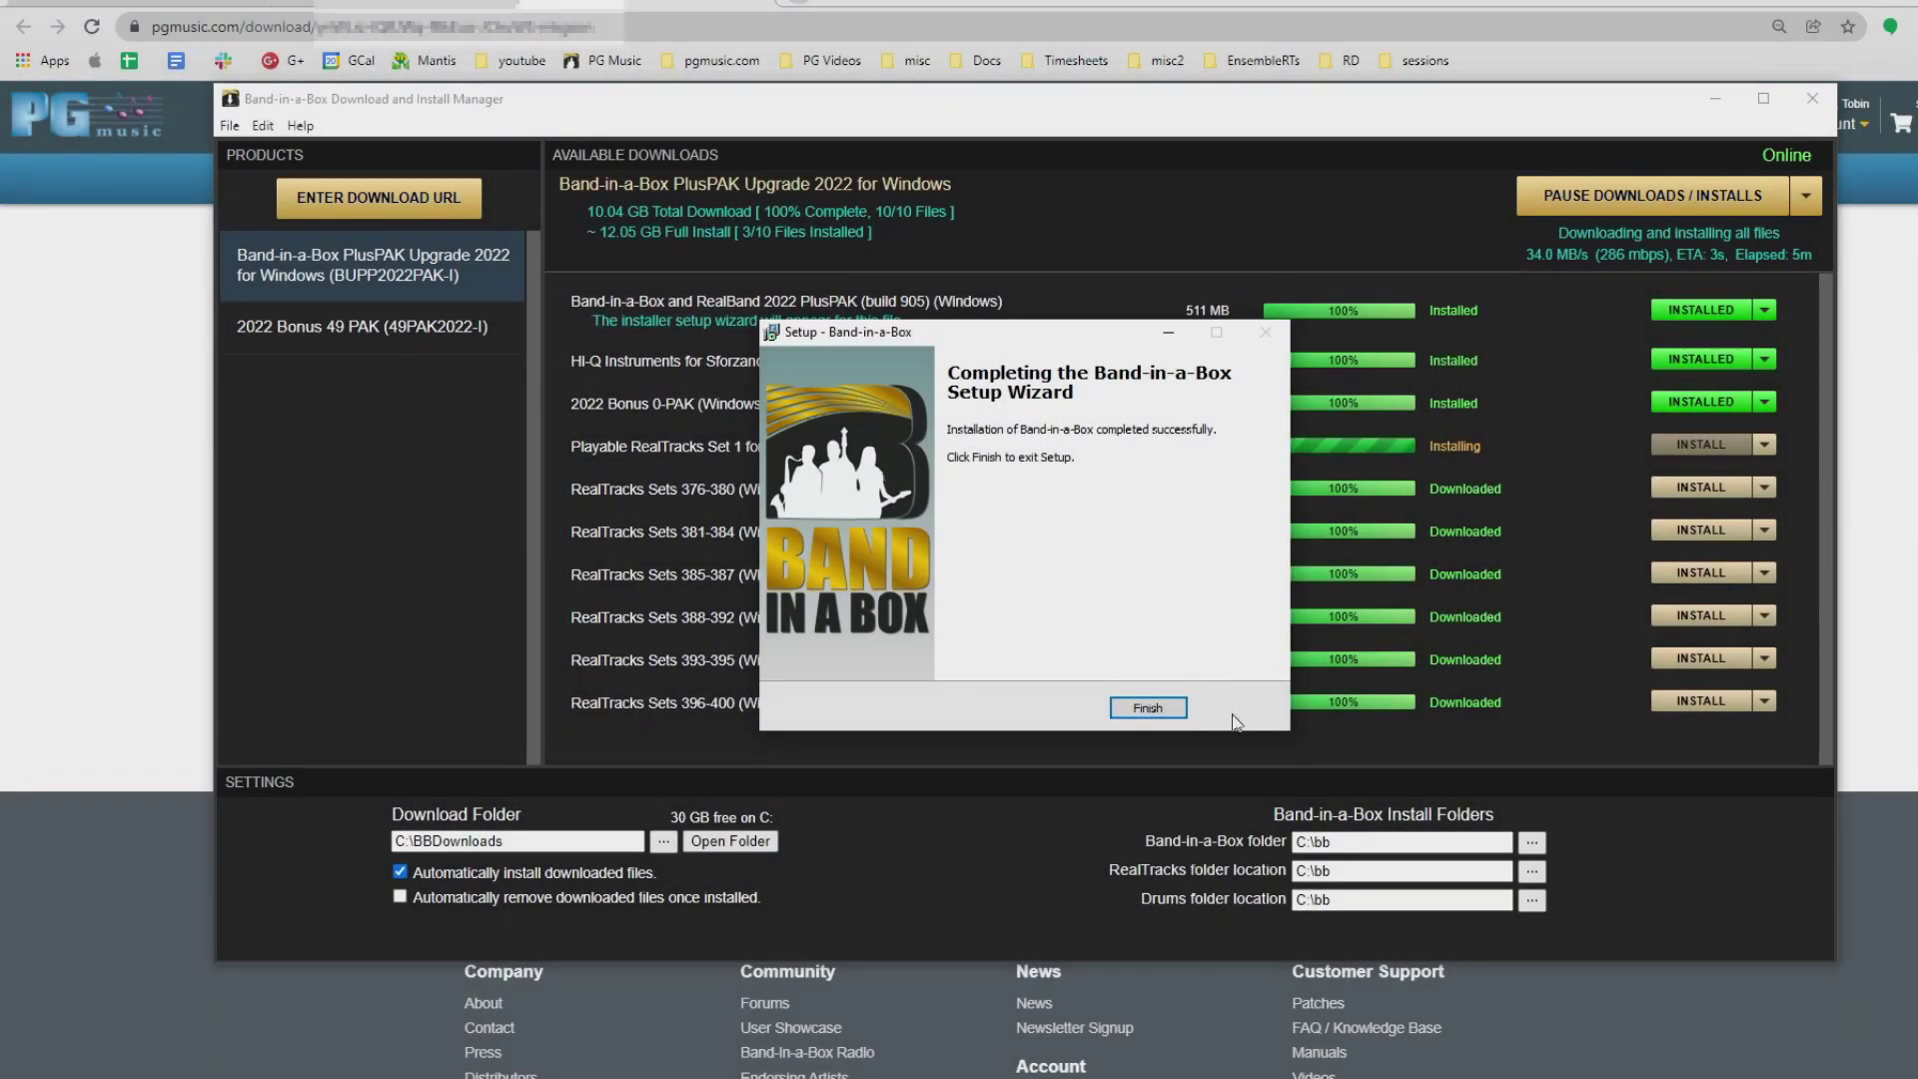
pyautogui.moveTo(1052, 325); pyautogui.dragTo(836, 273)
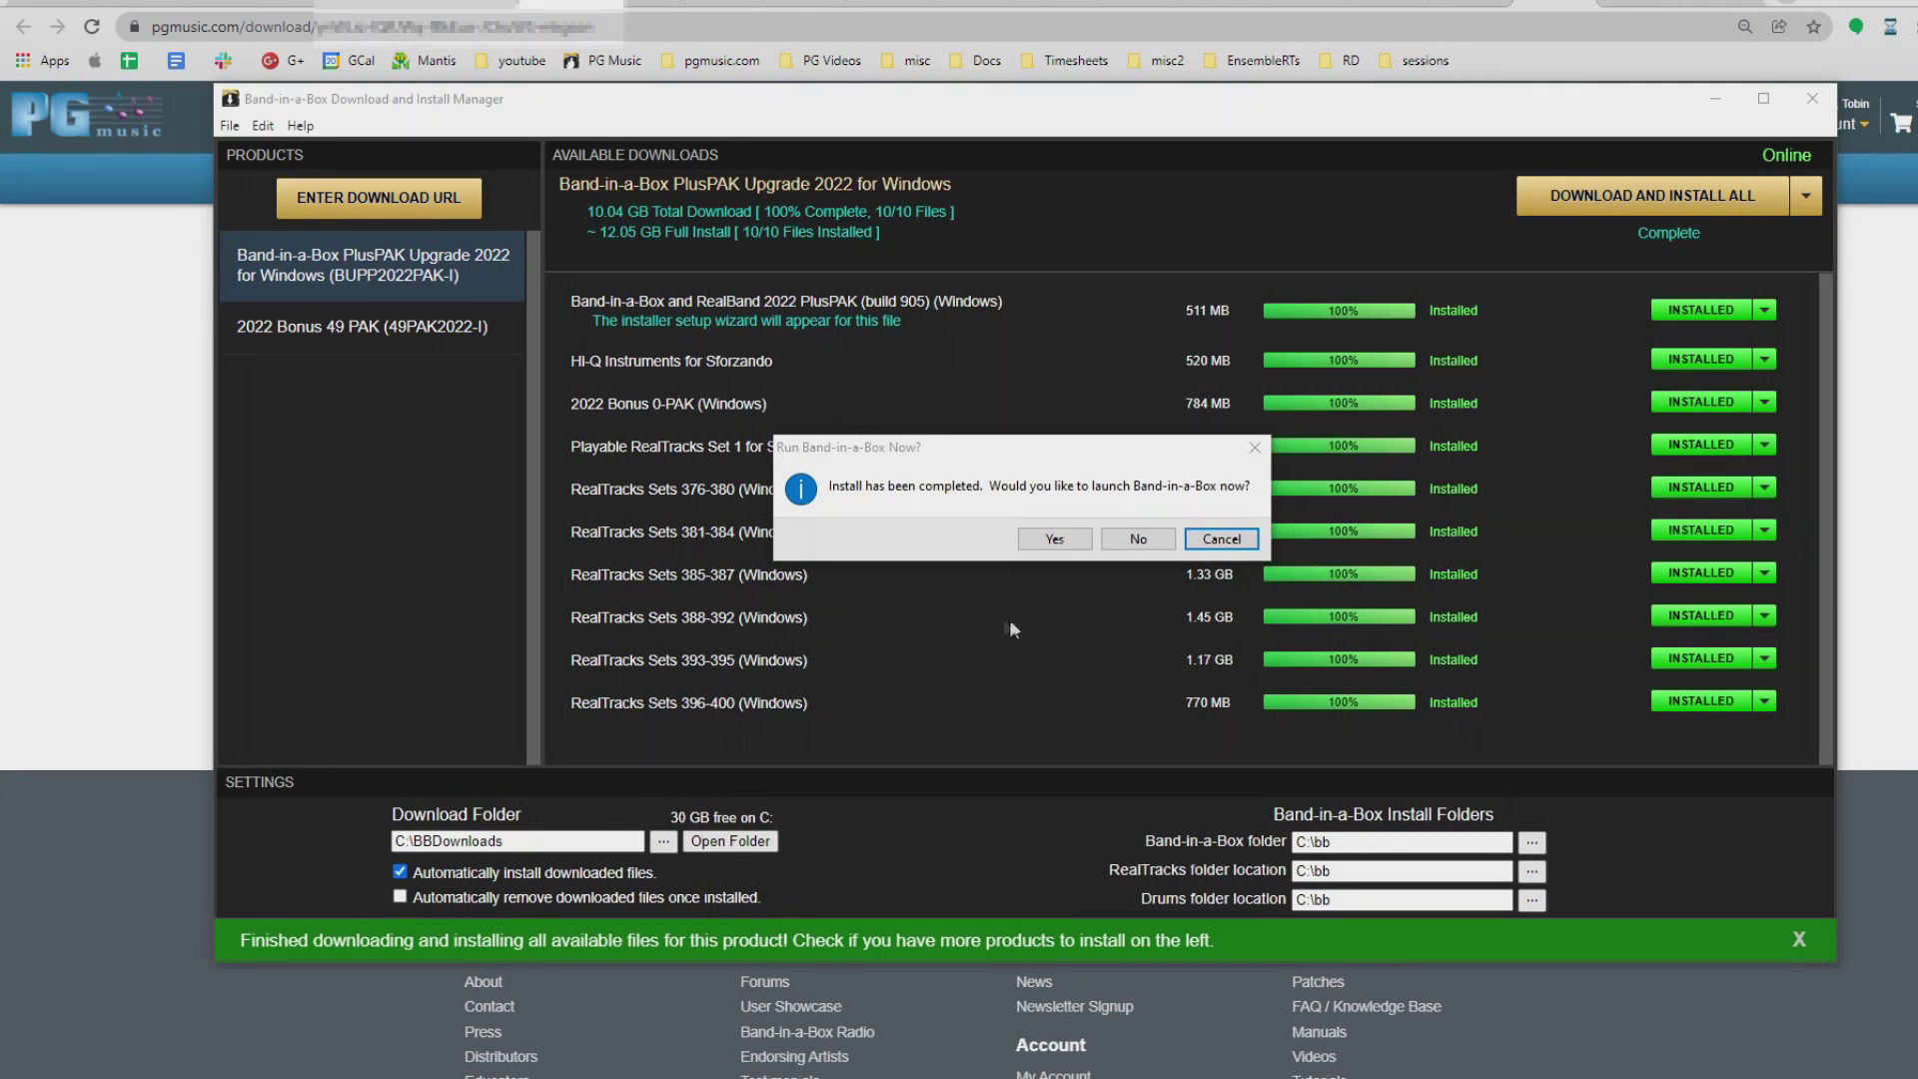
pyautogui.click(1055, 539)
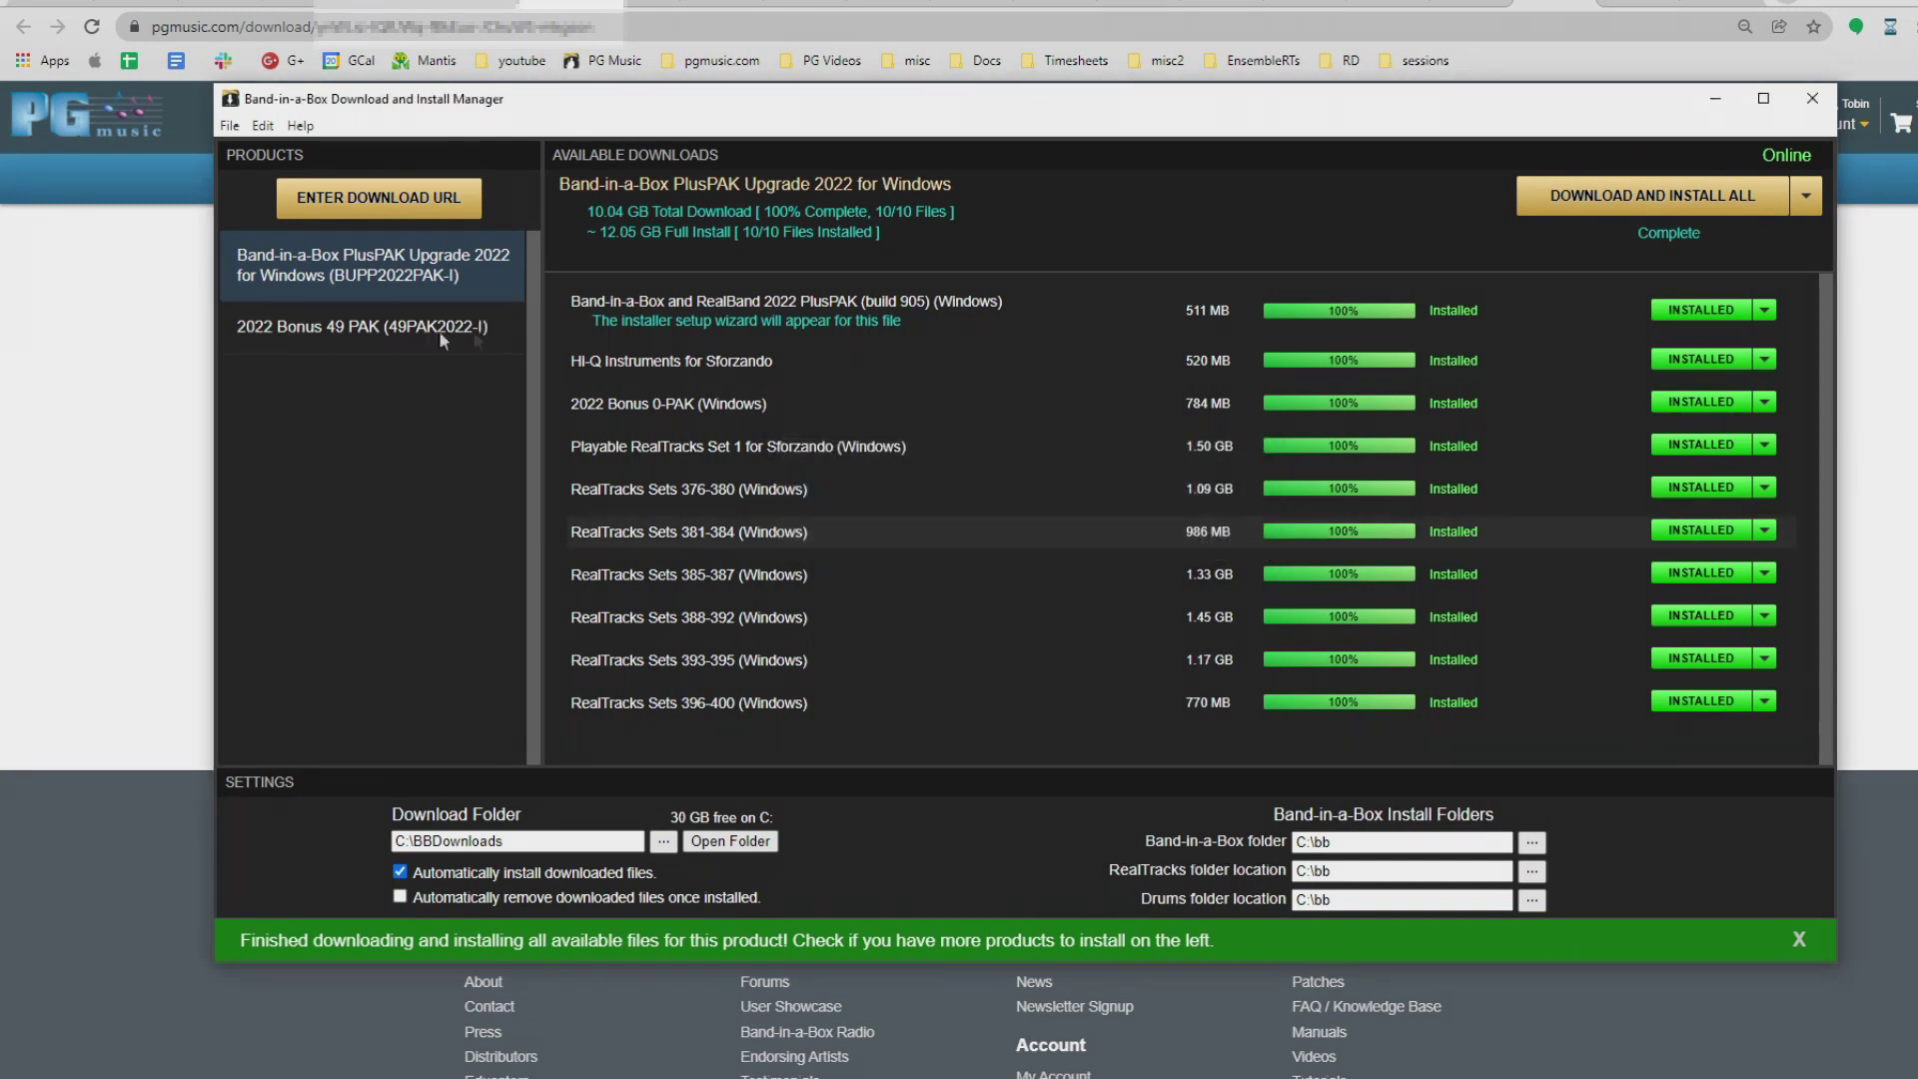